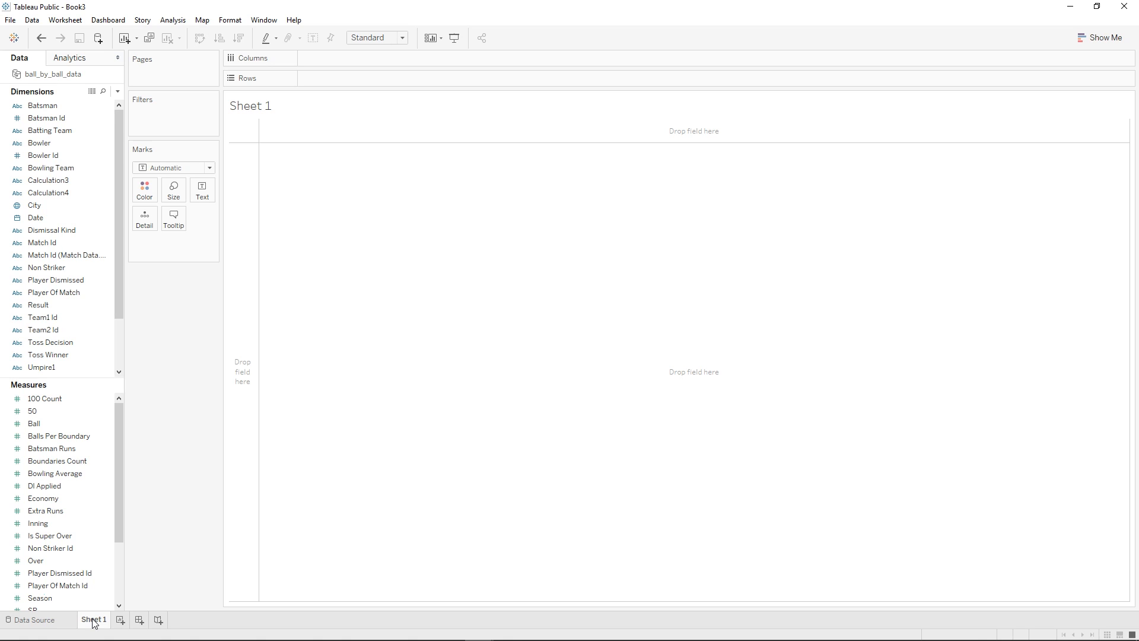
# - Rename the Sheet 1 worksheet as "All Innings Score"
pyautogui.rightClick(84, 623)
pyautogui.click(137, 483)
pyautogui.write('All Innigngs')
pyautogui.press('BackSpace')
pyautogui.press('BackSpace')
pyautogui.press('BackSpace')
pyautogui.press('BackSpace')
pyautogui.press('BackSpace')
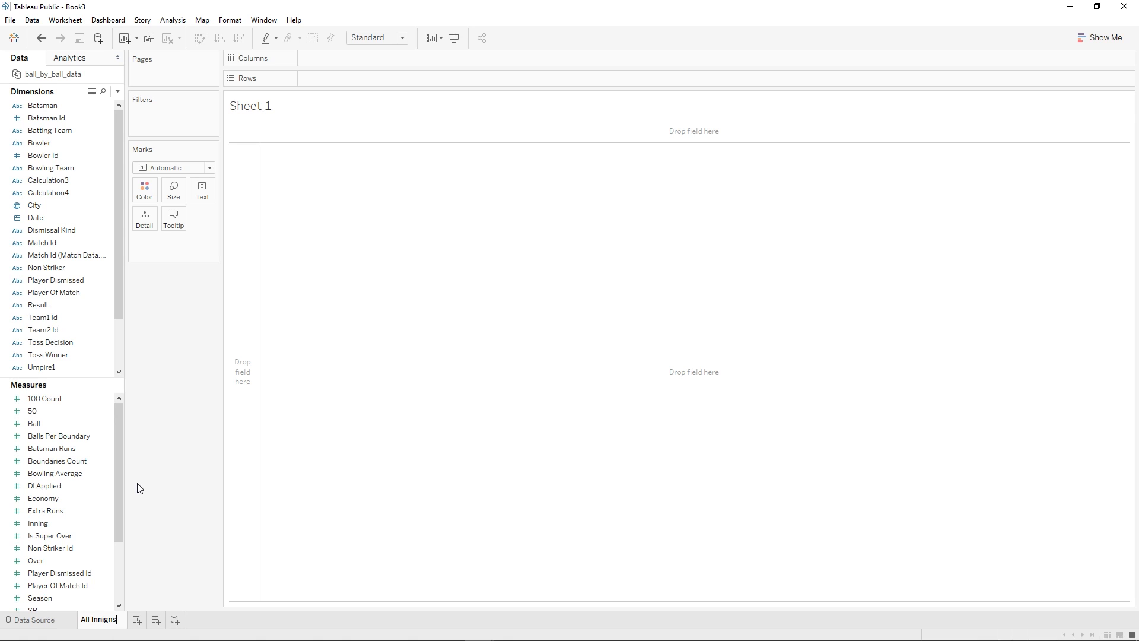
pyautogui.write('ngs Score')
pyautogui.press('Return')
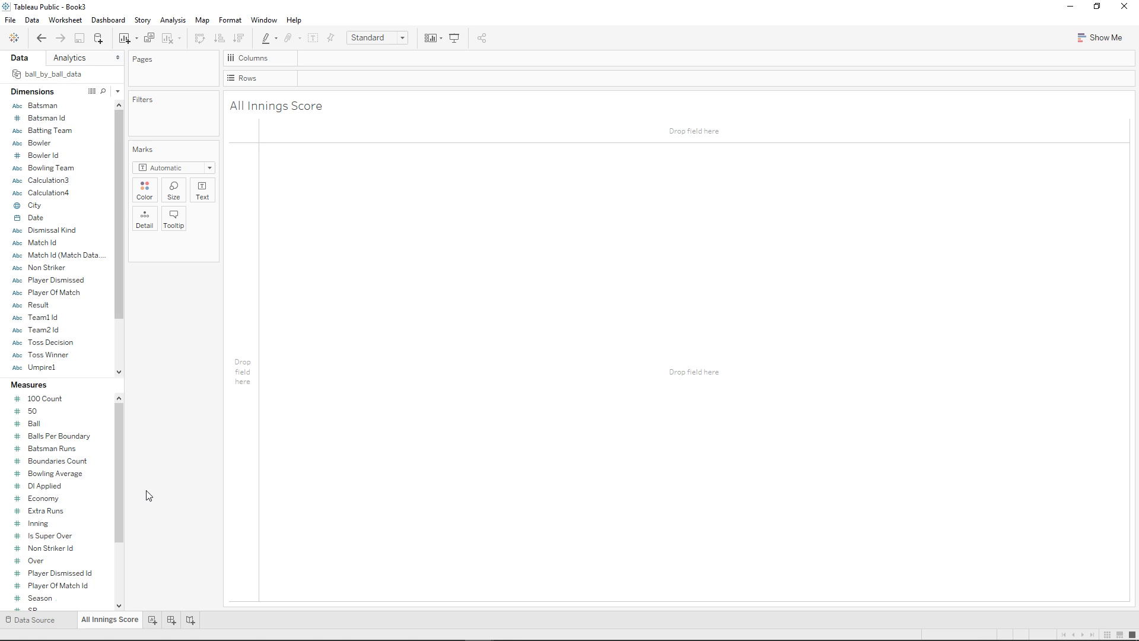
# - Place Batsman on columns, show its filter, and keep only AB De Villiers selected
pyautogui.moveTo(55, 106); pyautogui.dragTo(323, 58)
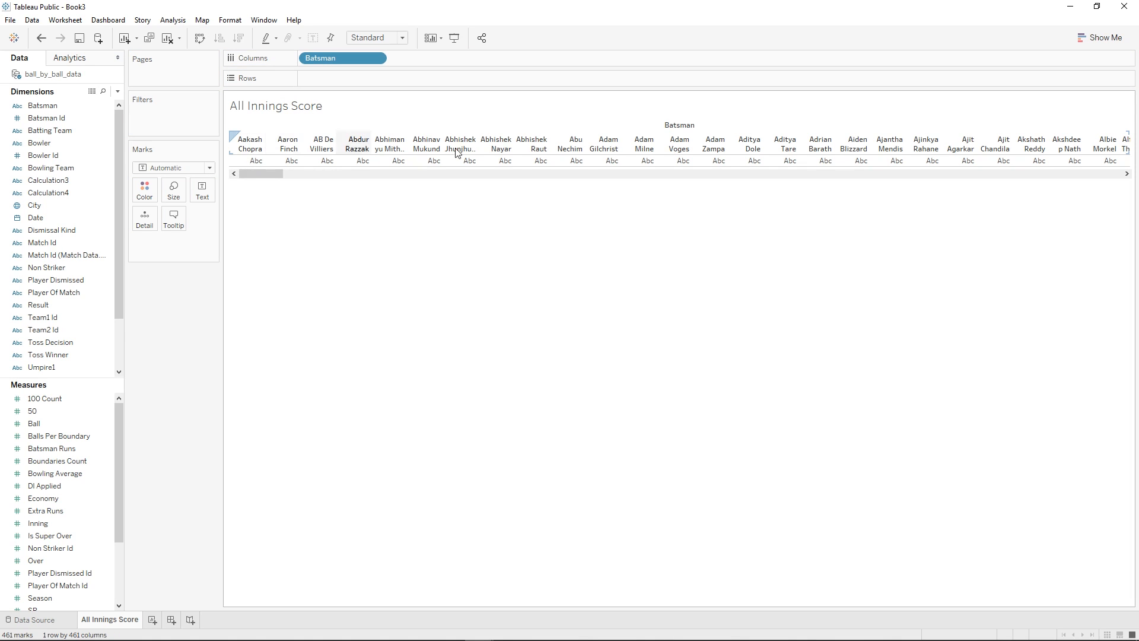
pyautogui.rightClick(335, 60)
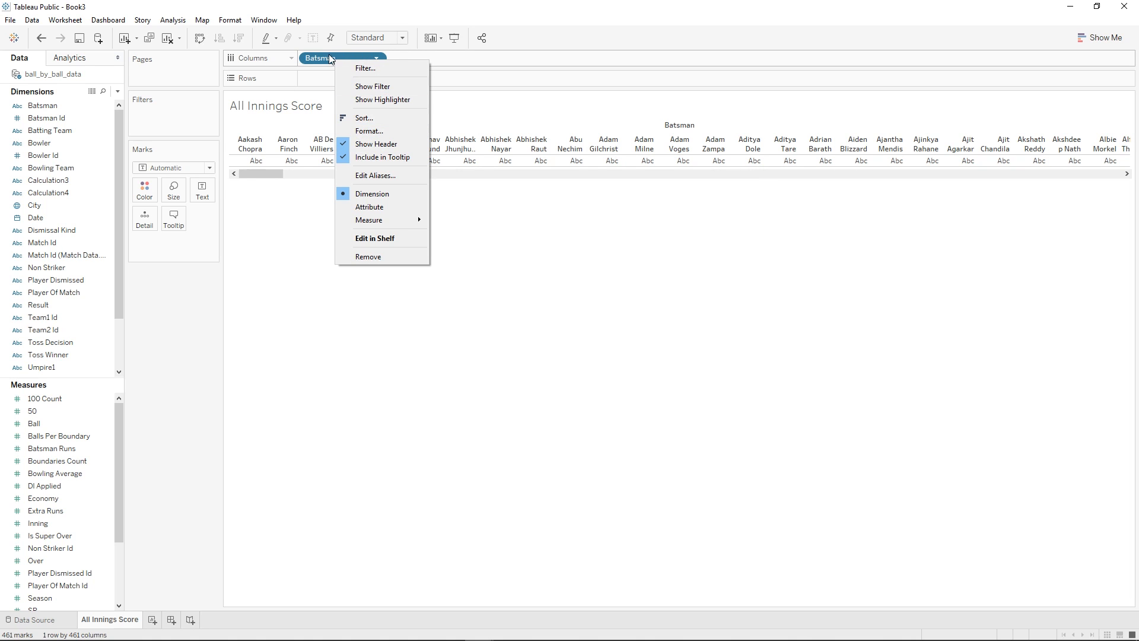
pyautogui.click(379, 86)
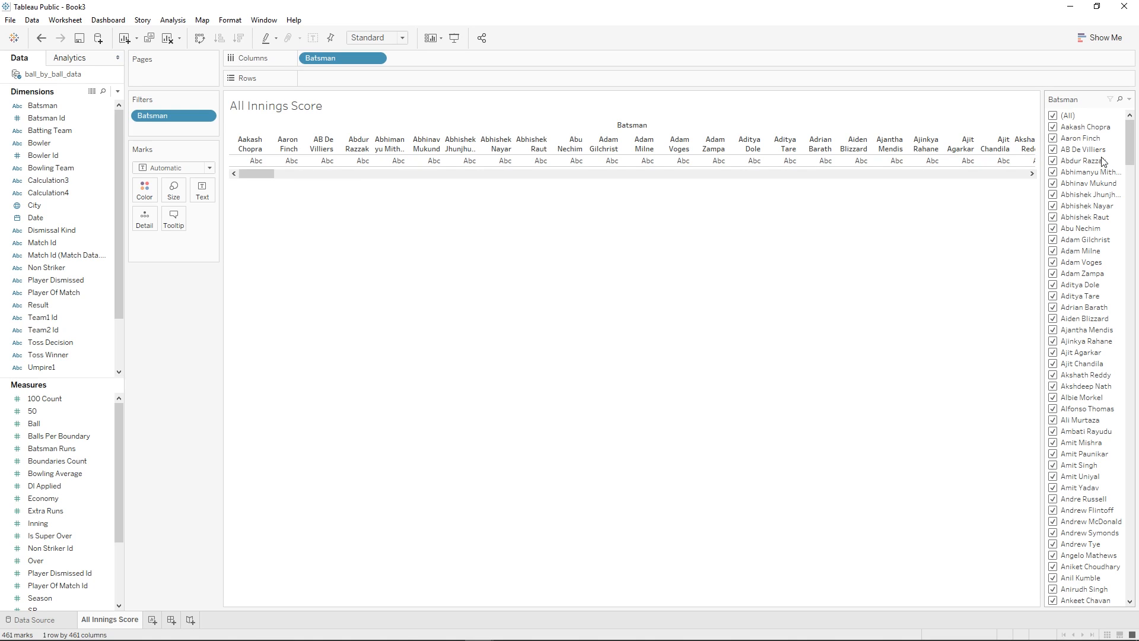
pyautogui.click(1053, 116)
pyautogui.click(1052, 149)
pyautogui.click(1053, 149)
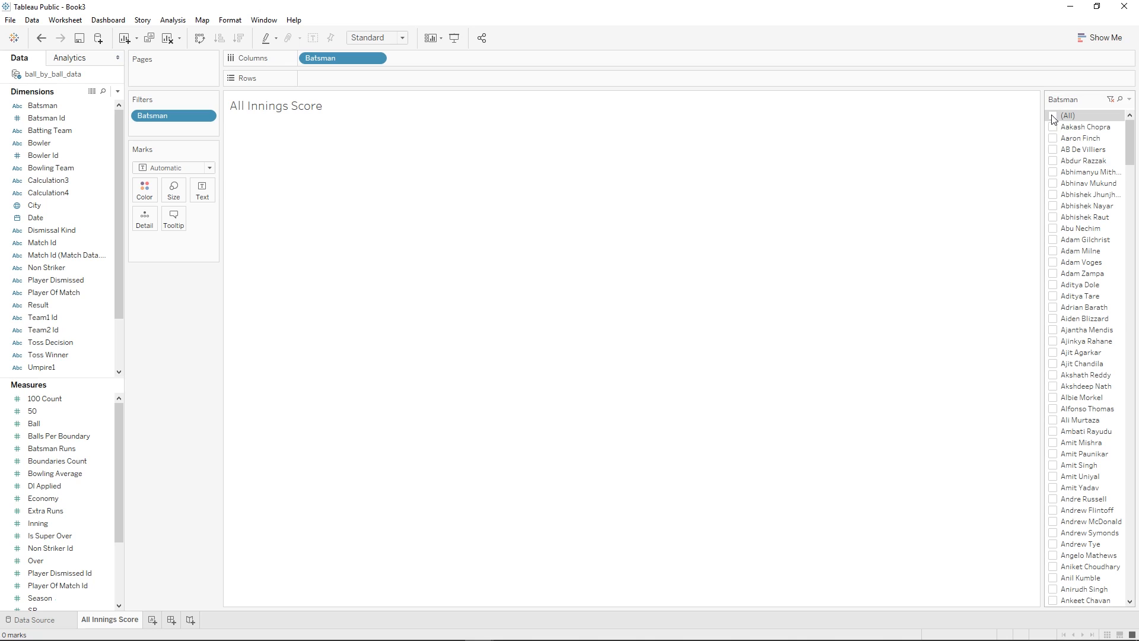
pyautogui.click(1052, 149)
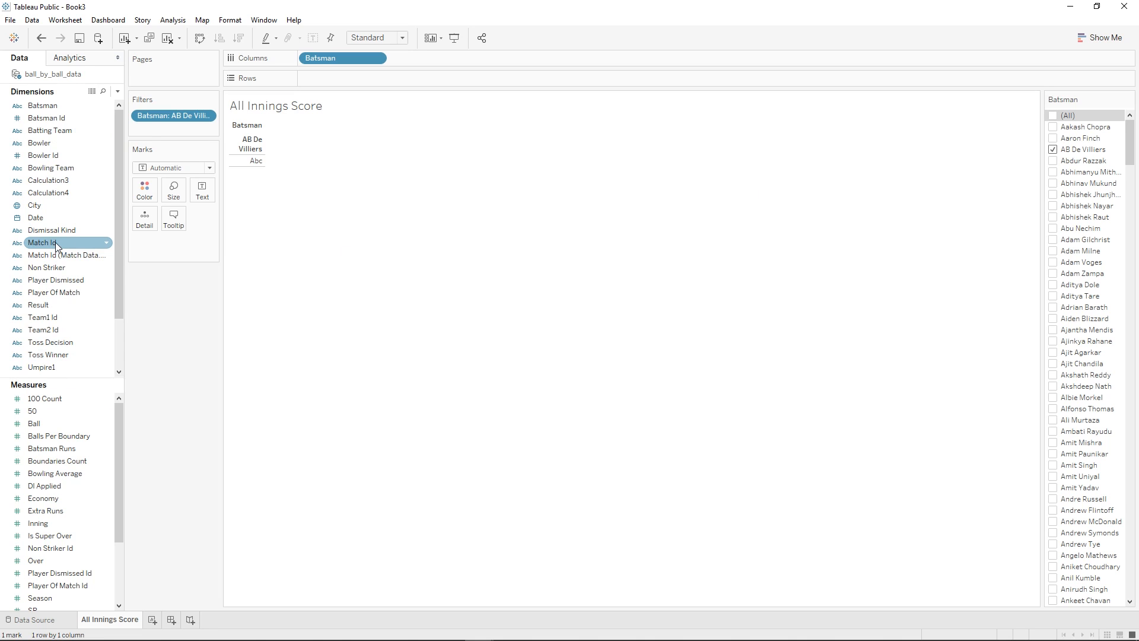
# - Add Match Id to columns after Batsman and look through the resulting match columns
pyautogui.moveTo(64, 243); pyautogui.dragTo(435, 52)
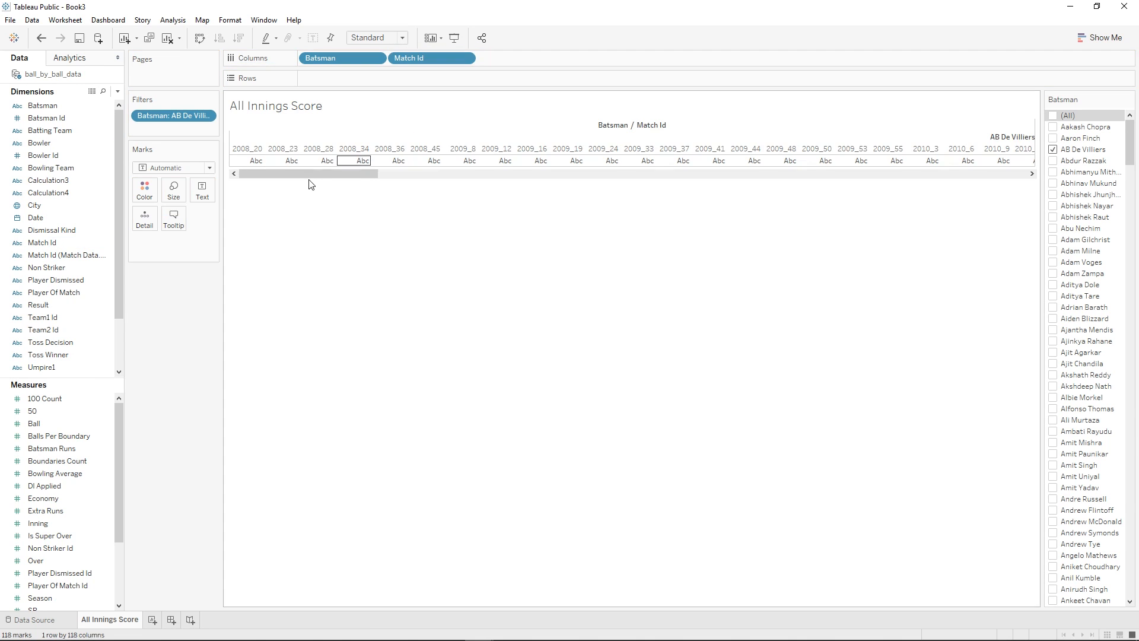
pyautogui.moveTo(291, 175); pyautogui.dragTo(996, 241)
pyautogui.moveTo(949, 173); pyautogui.dragTo(261, 164)
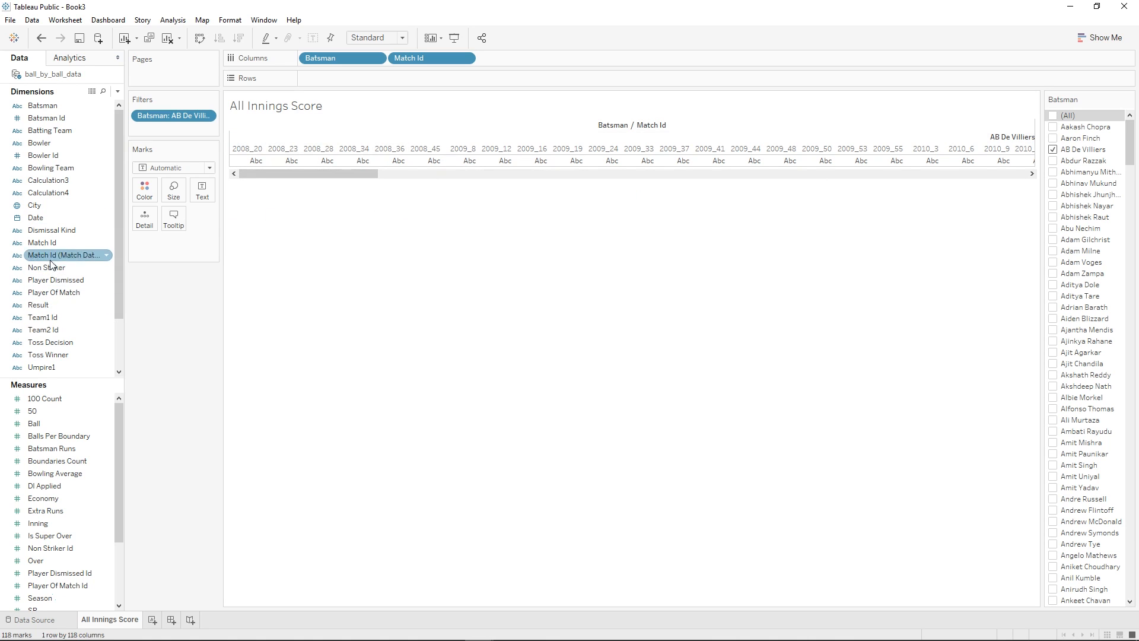
# - Show a year filter for the Date field and keep only 2014 selected
pyautogui.rightClick(41, 219)
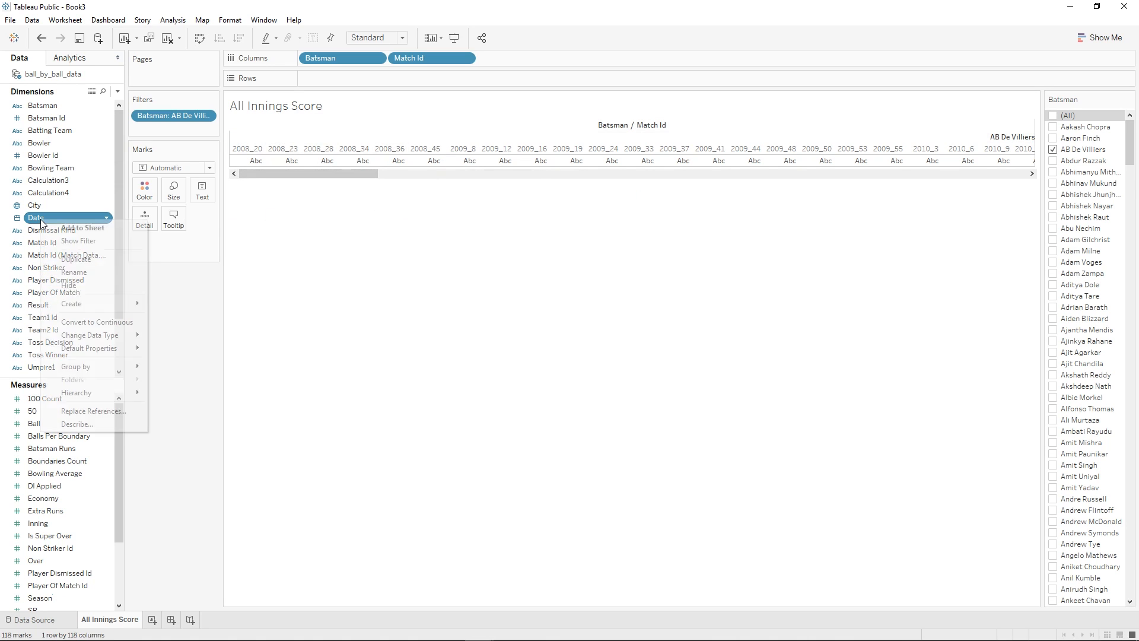
pyautogui.click(80, 239)
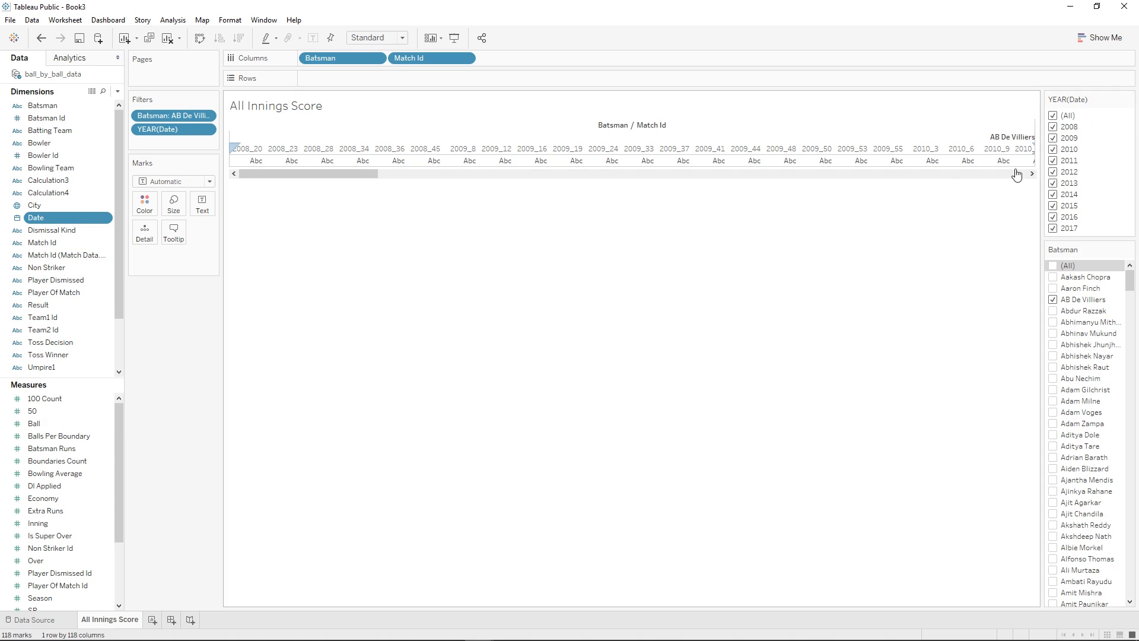
pyautogui.click(1053, 116)
pyautogui.click(1052, 194)
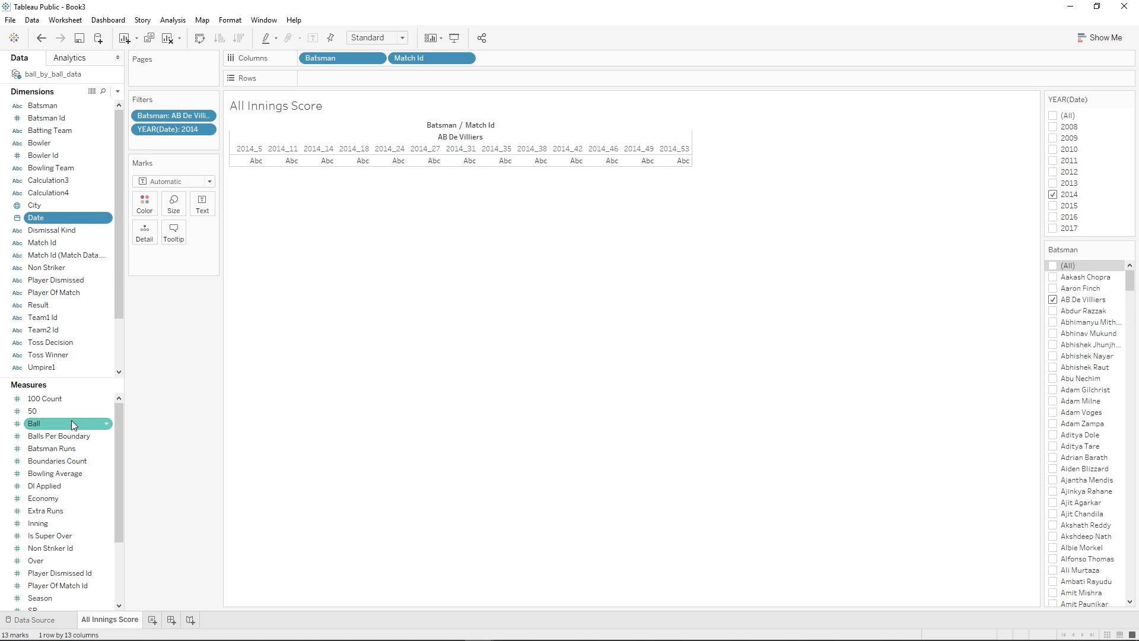
# - Plot Batsman Runs on rows, include all batsmen in the filter, and color the bars by Batsman
pyautogui.moveTo(59, 448); pyautogui.dragTo(351, 73)
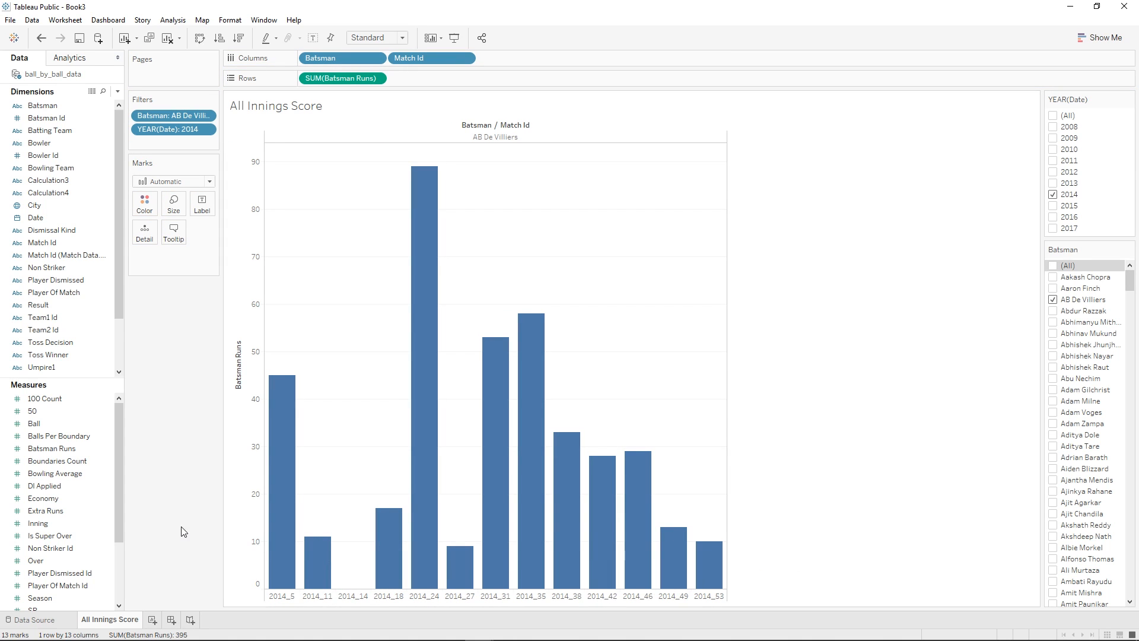
pyautogui.click(1053, 266)
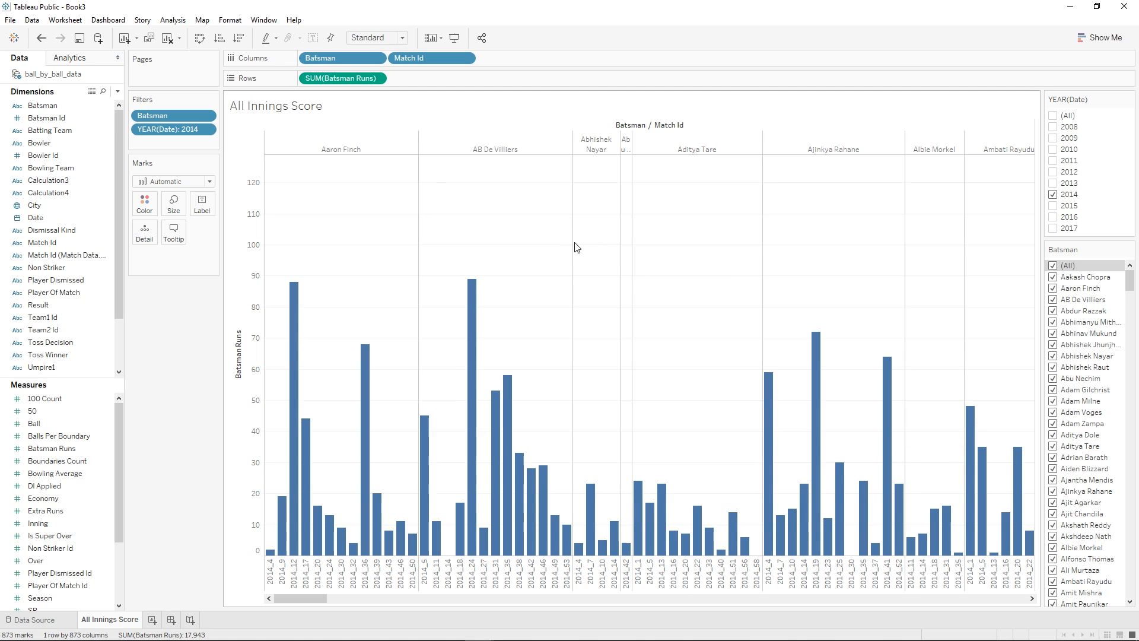
pyautogui.moveTo(335, 55); pyautogui.dragTo(144, 203)
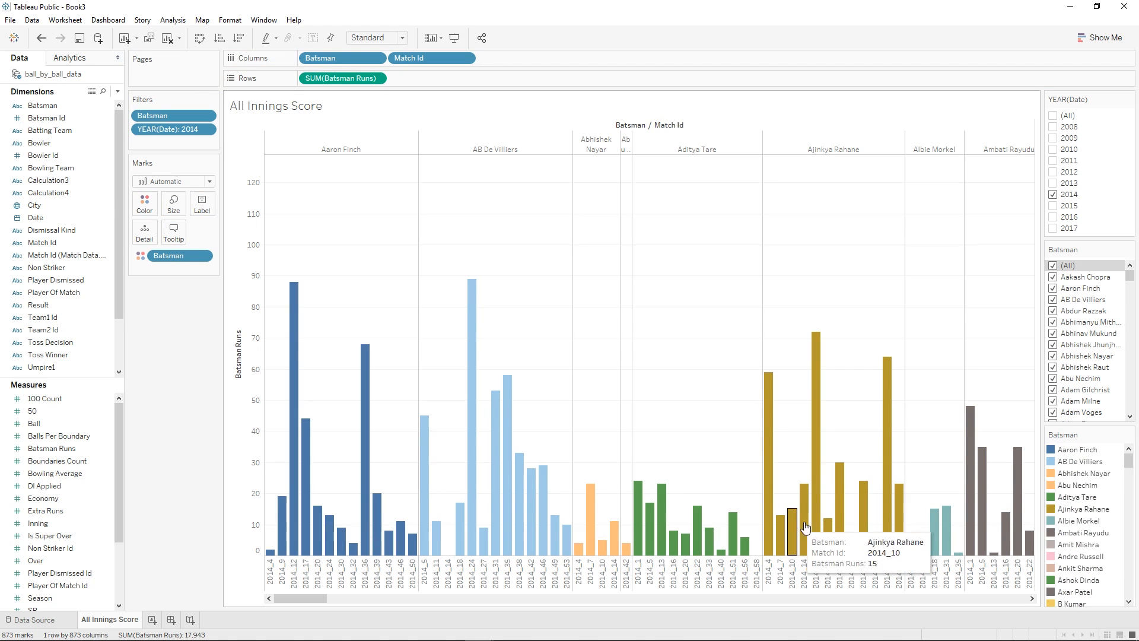
pyautogui.moveTo(381, 508)
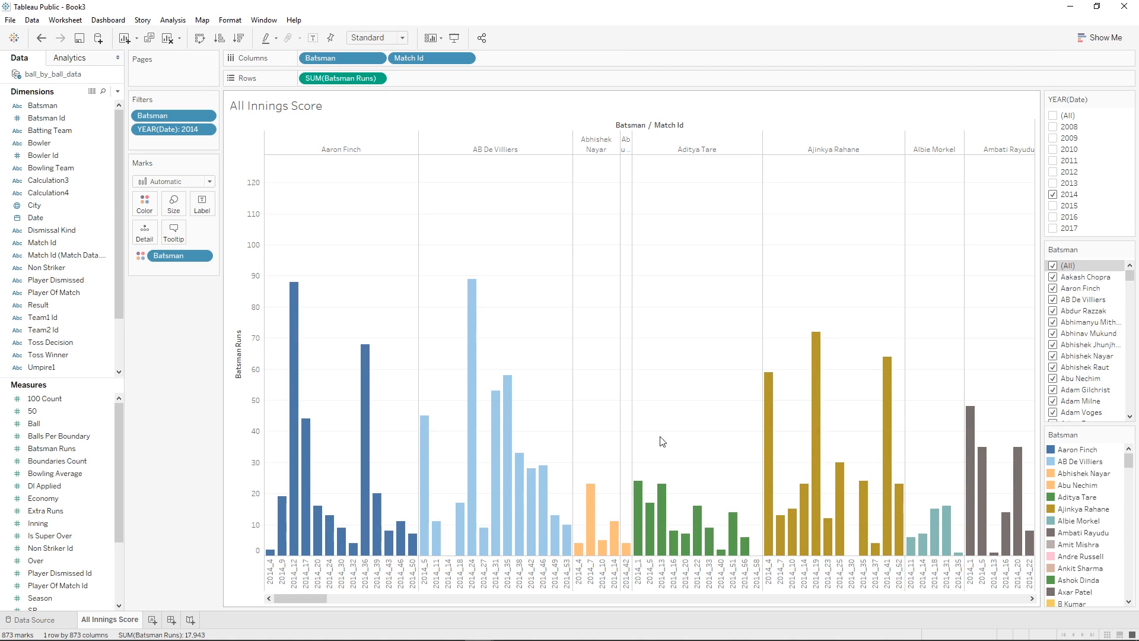
# - Restrict the Batsman filter to AB De Villiers and sort the matches in ascending order of runs
pyautogui.click(1053, 266)
pyautogui.click(1053, 300)
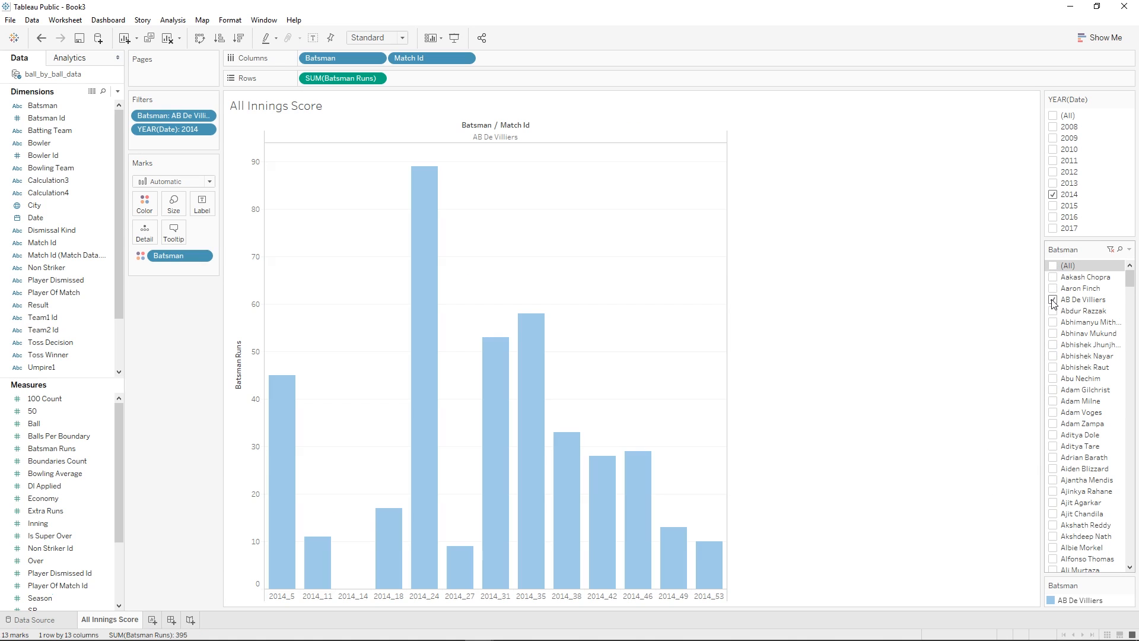
pyautogui.click(218, 42)
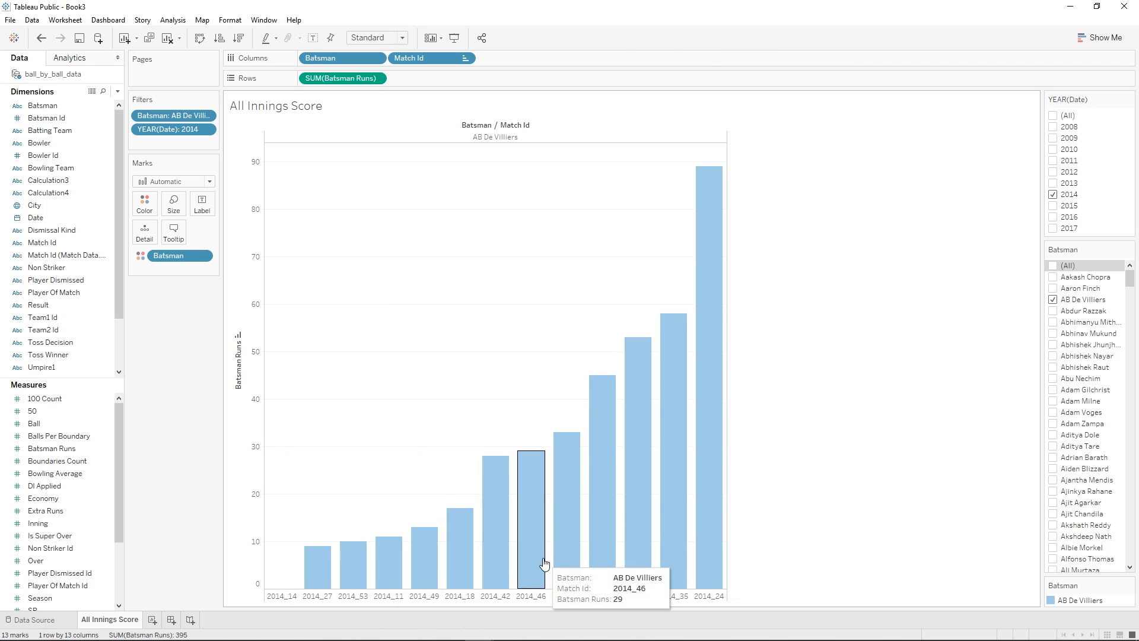
# - Show all batsmen in the sorted chart, and return the Batsman filter to only AB De Villiers
pyautogui.click(1053, 266)
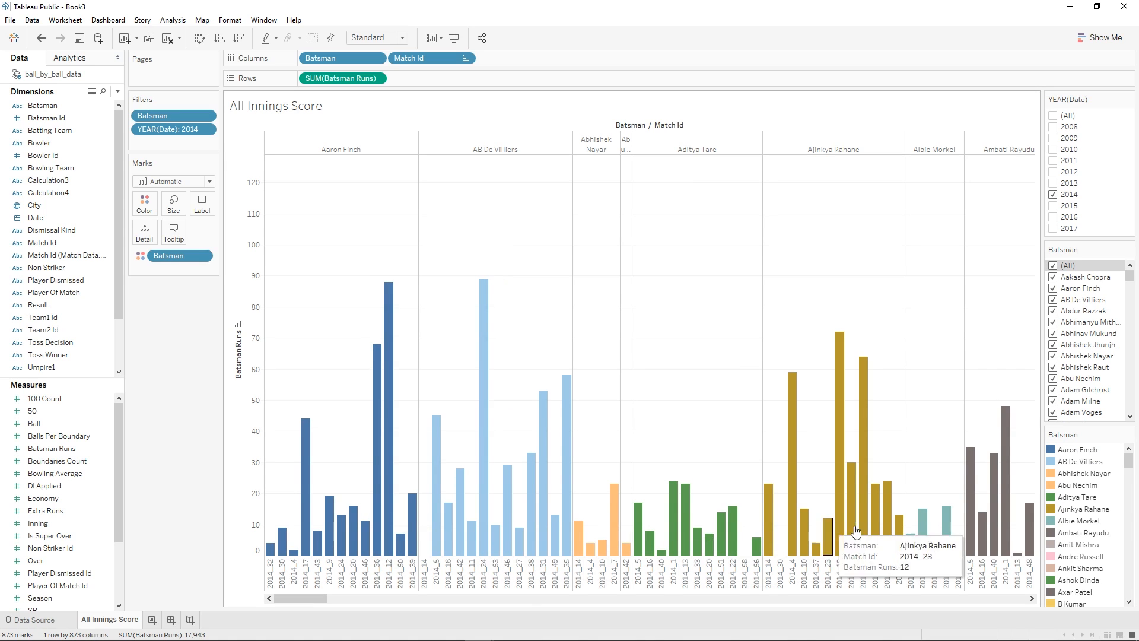
pyautogui.click(1053, 266)
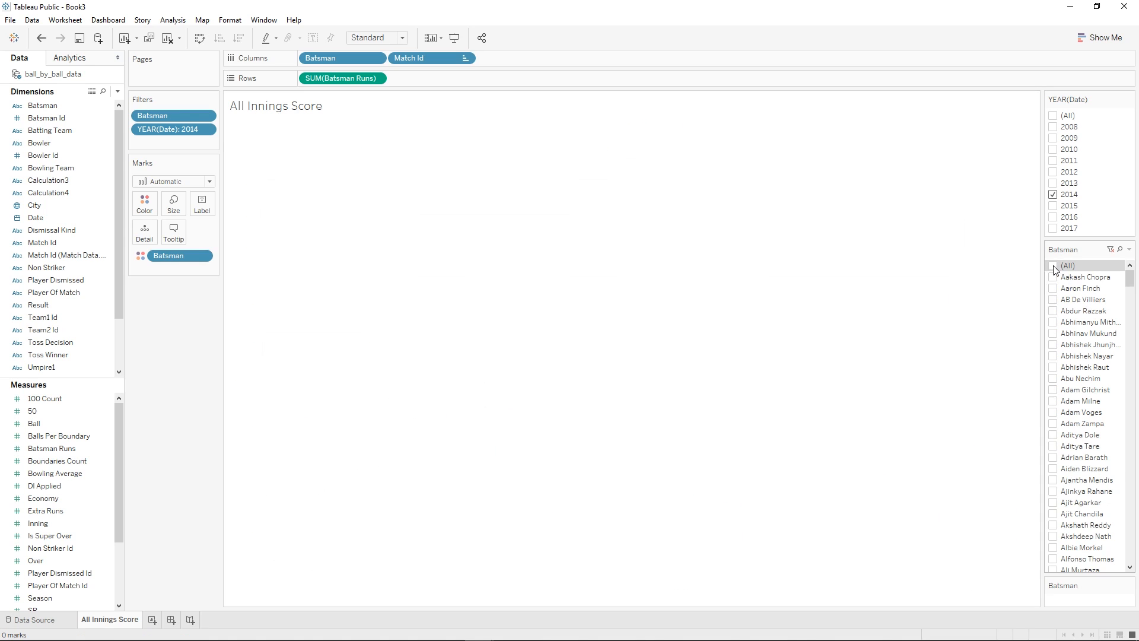
pyautogui.click(1052, 299)
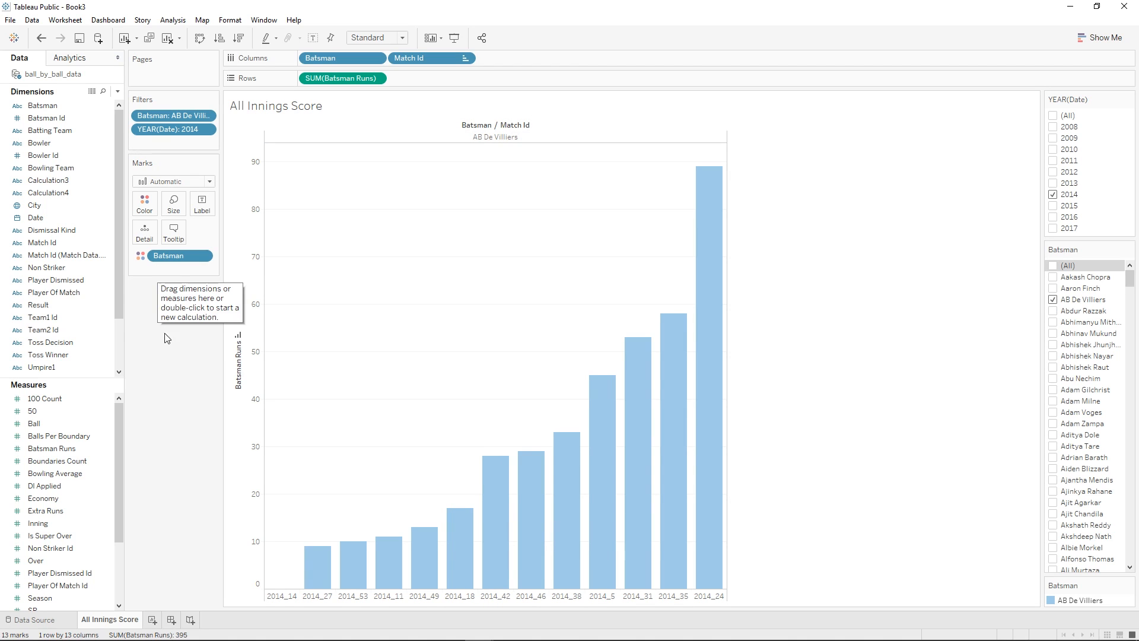
# - Create a new worksheet and name it "Type of Dimissal"
pyautogui.click(153, 621)
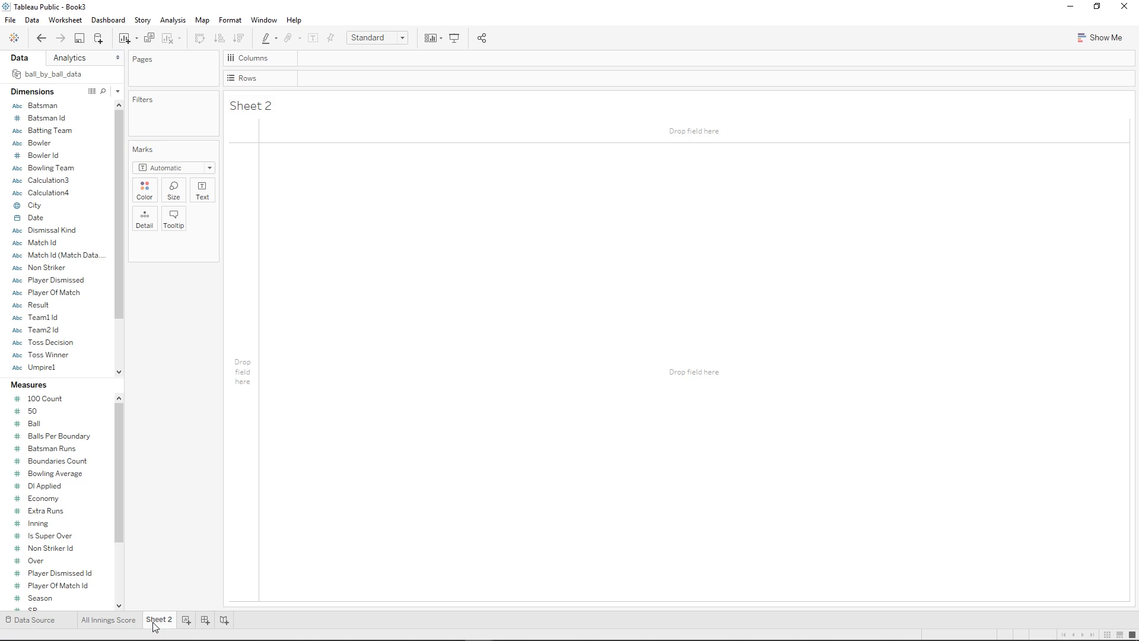
pyautogui.rightClick(154, 624)
pyautogui.click(185, 488)
pyautogui.press('Return')
pyautogui.rightClick(158, 628)
pyautogui.click(178, 490)
pyautogui.write('Type of Dimissal')
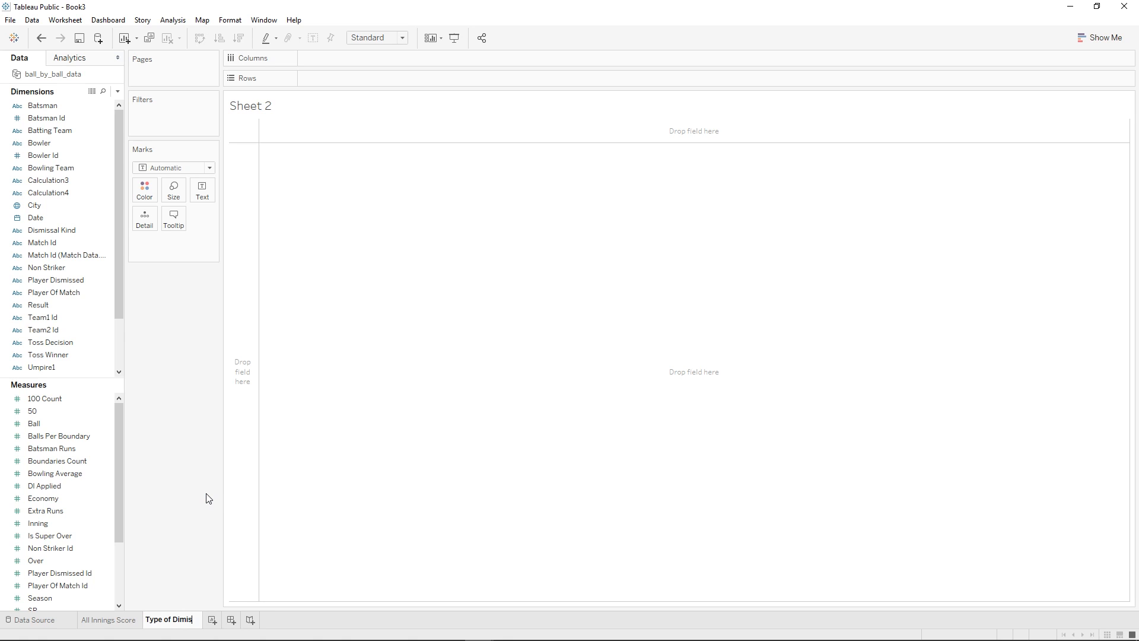
pyautogui.press('Return')
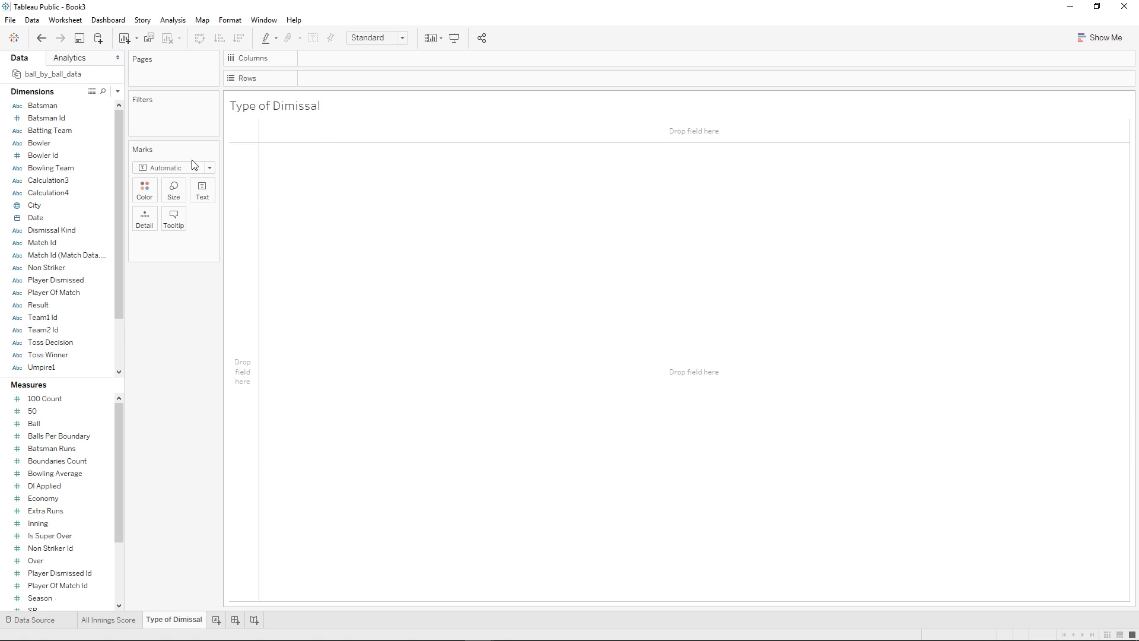
pyautogui.click(98, 131)
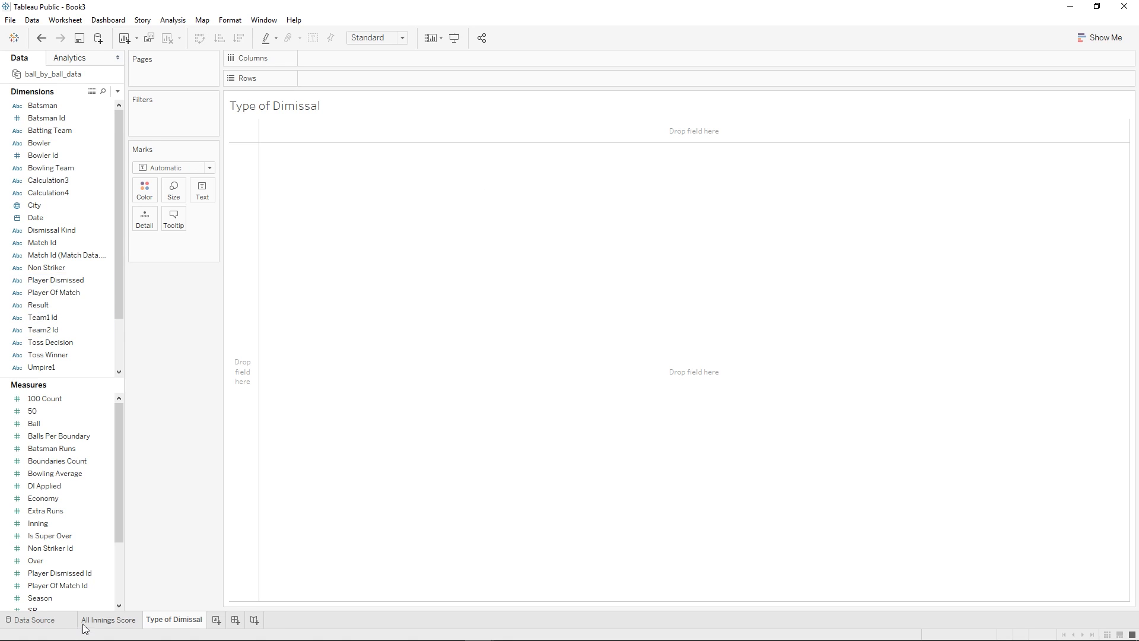
# - Examine the Batsman filter's Apply to Worksheets options and the year filter's options on the All Innings Score sheet
pyautogui.click(116, 620)
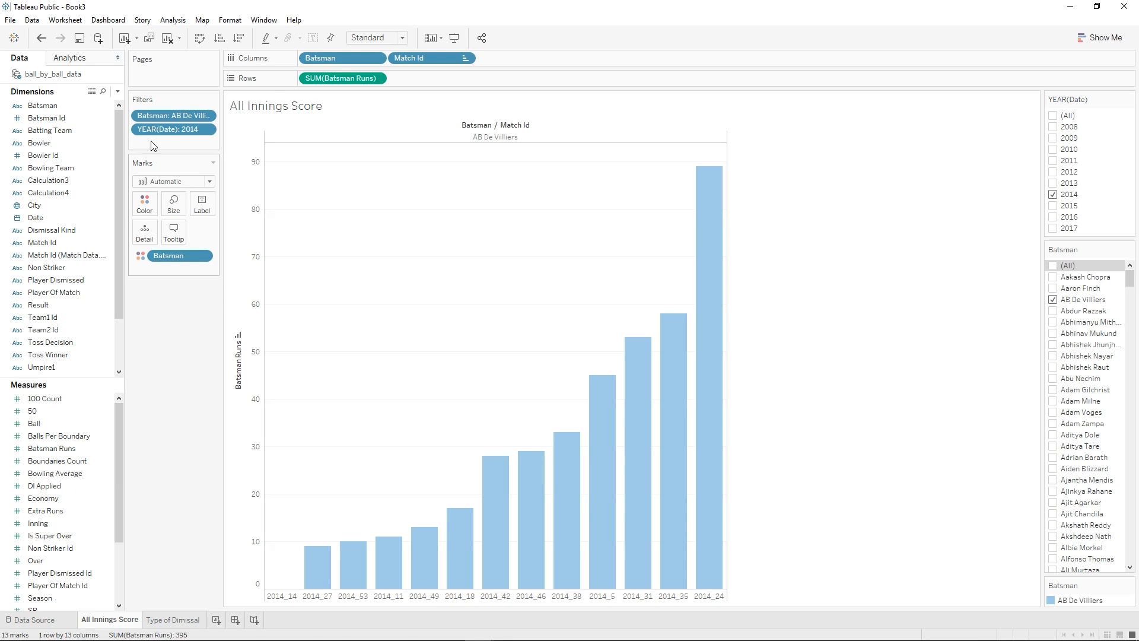
pyautogui.click(183, 619)
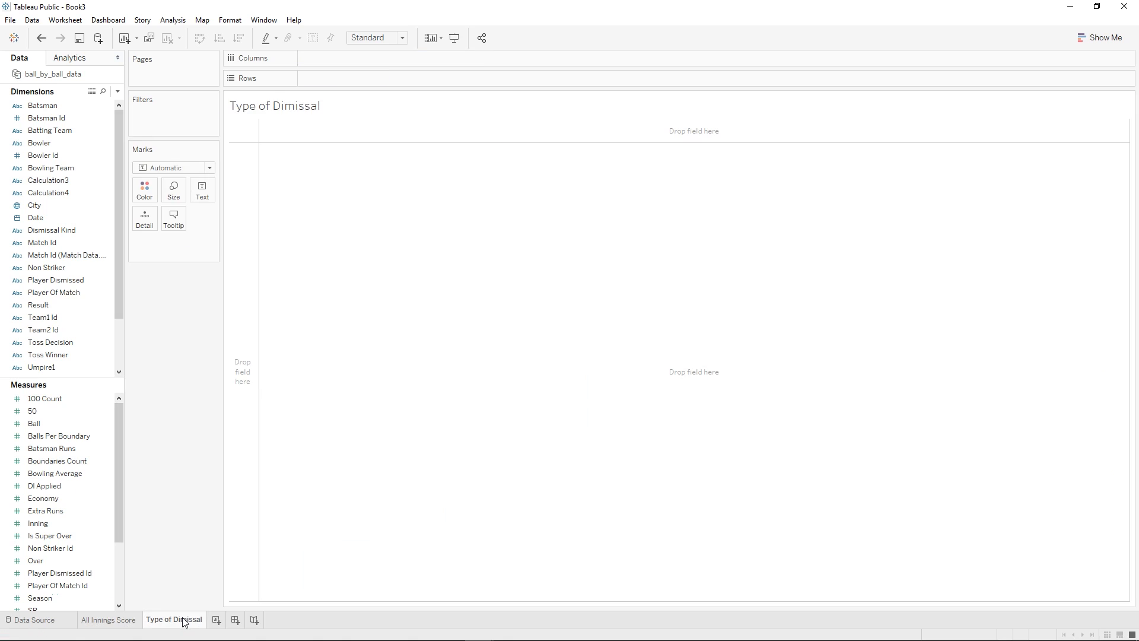
pyautogui.click(132, 623)
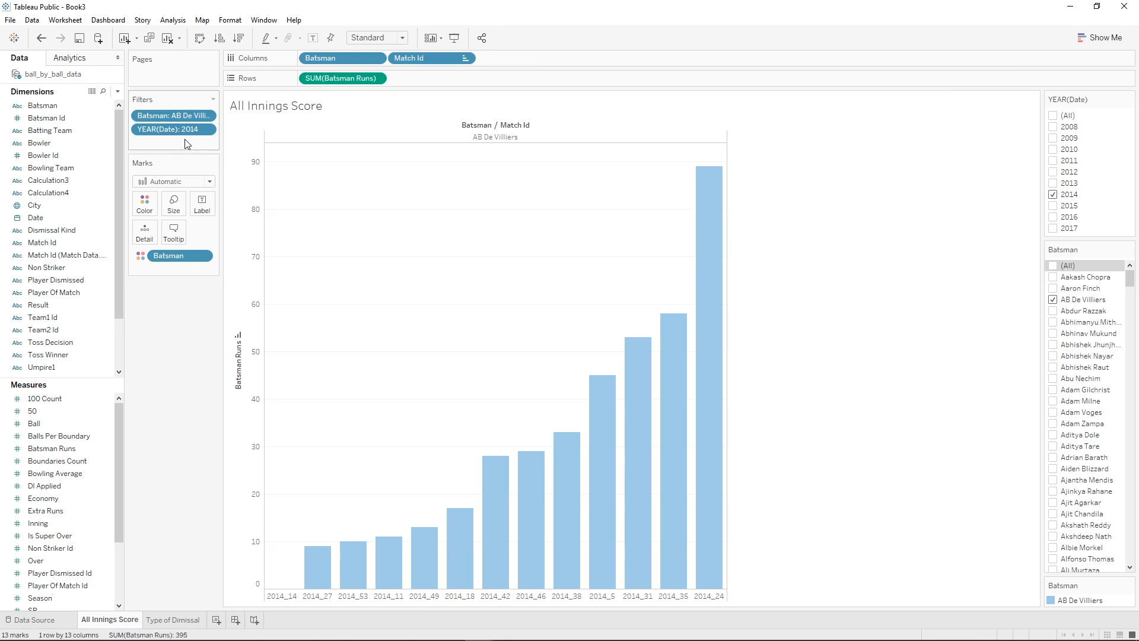
pyautogui.rightClick(178, 119)
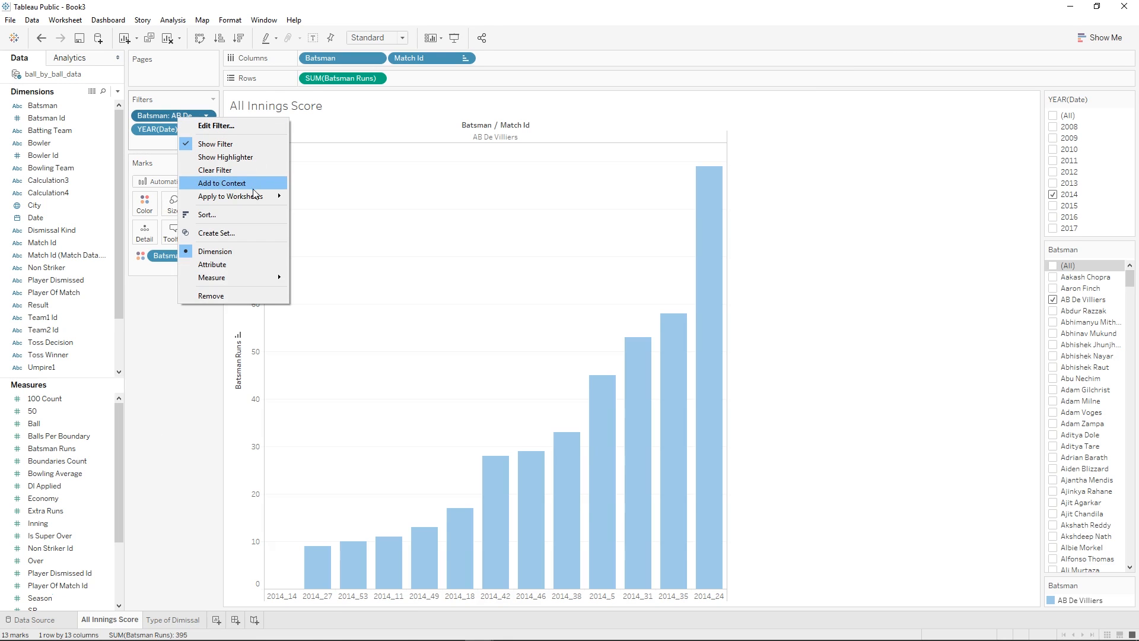
pyautogui.moveTo(254, 198)
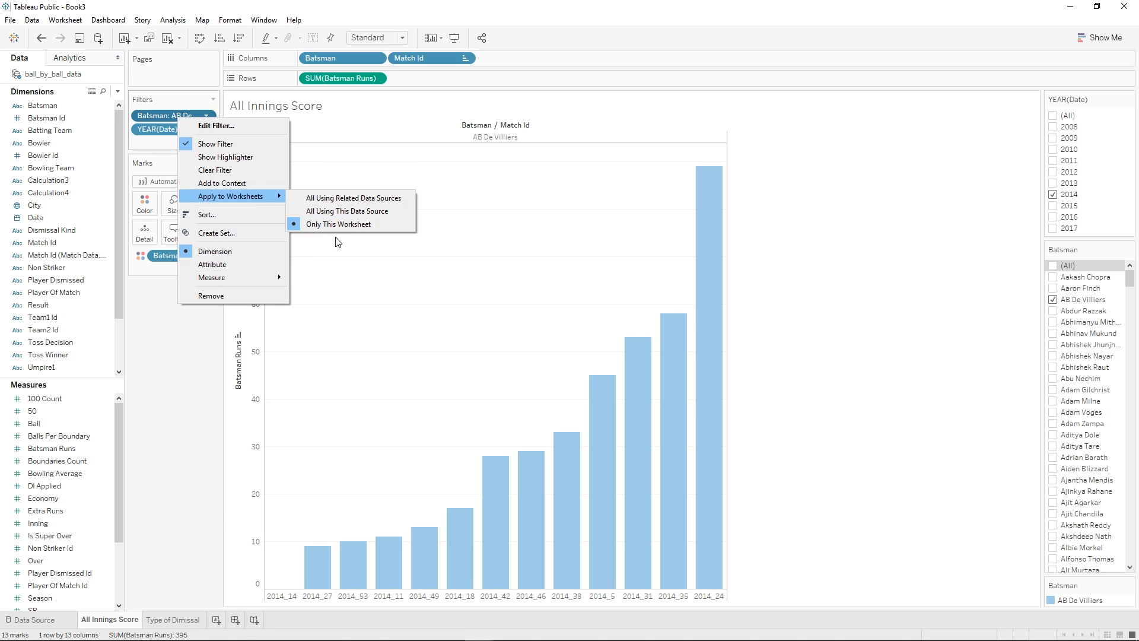
pyautogui.click(150, 132)
pyautogui.rightClick(151, 132)
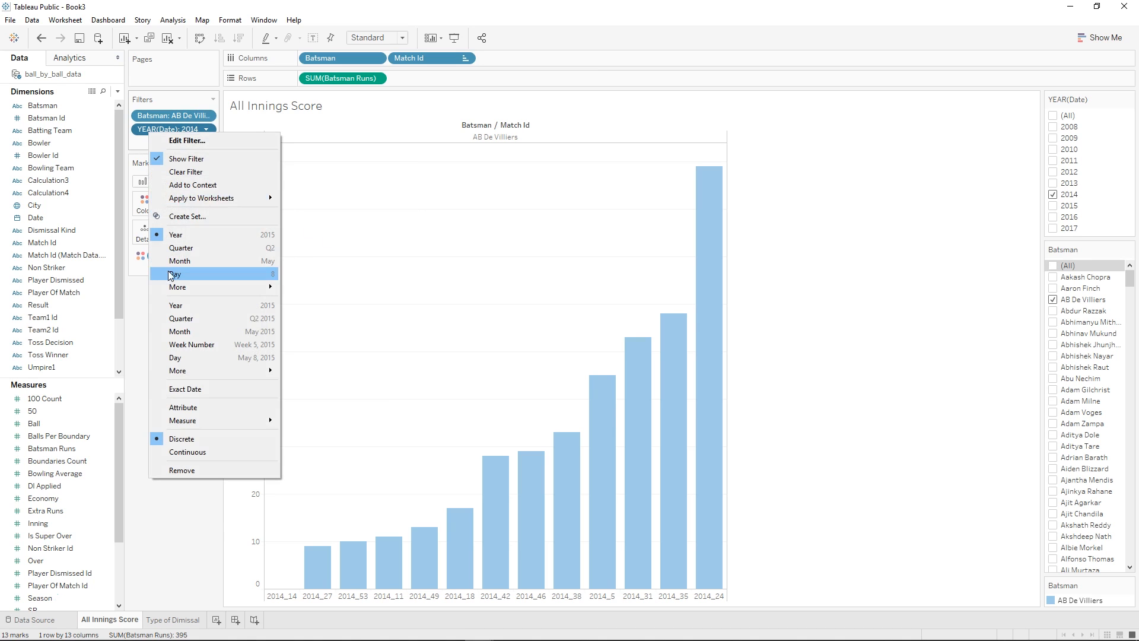
pyautogui.click(191, 563)
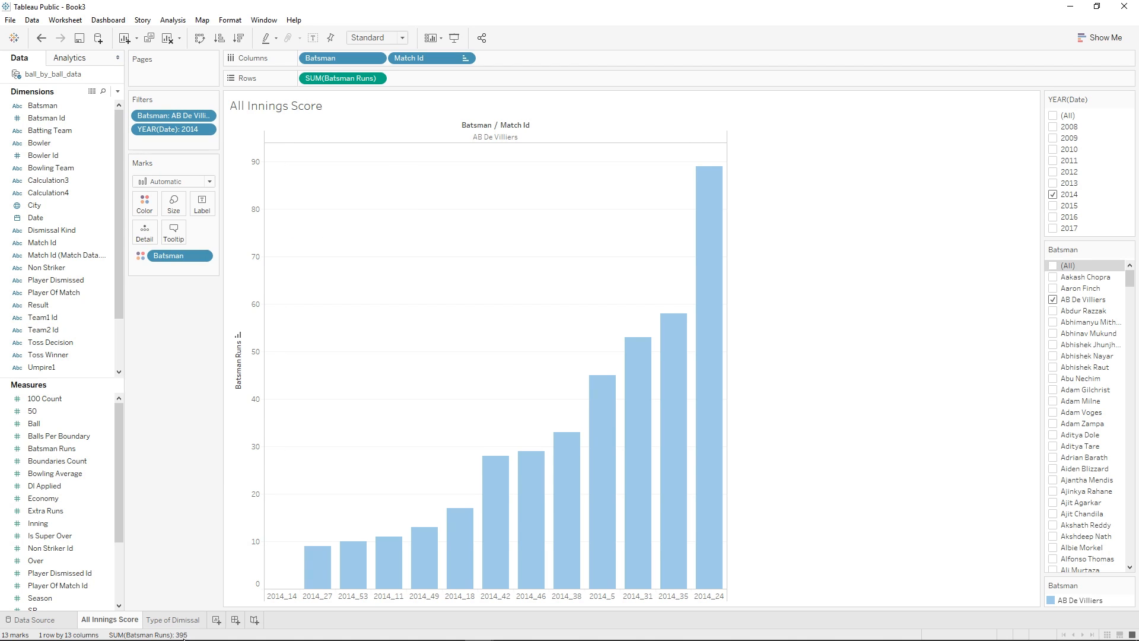
# - Color the marks by Dismissal Kind on the Type of Dimissal worksheet
pyautogui.click(178, 620)
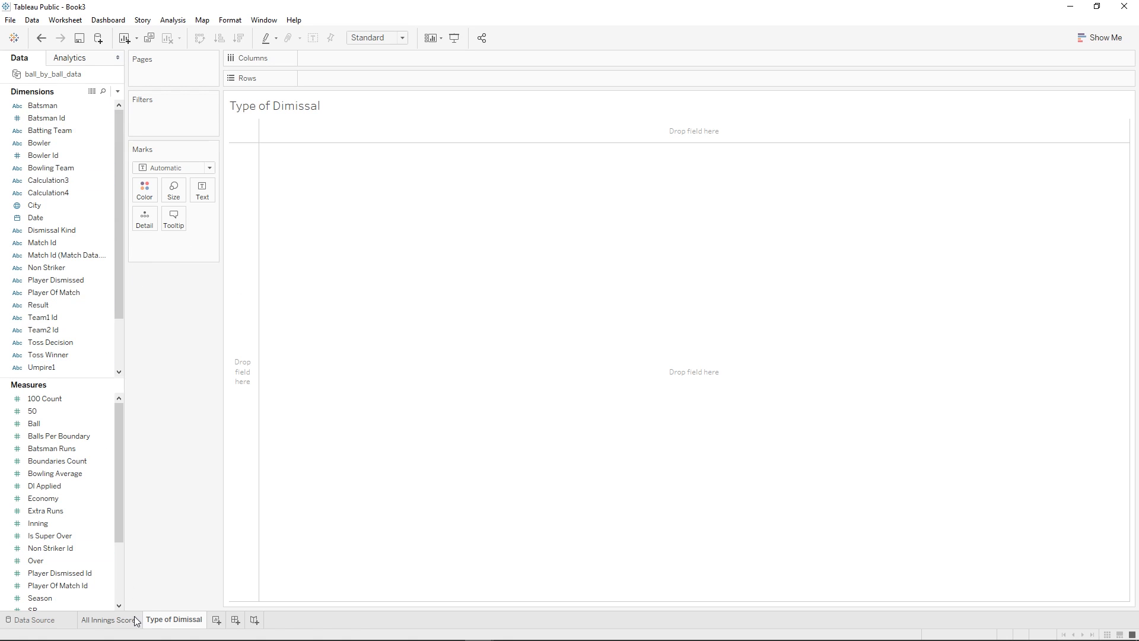
pyautogui.click(116, 621)
pyautogui.click(164, 621)
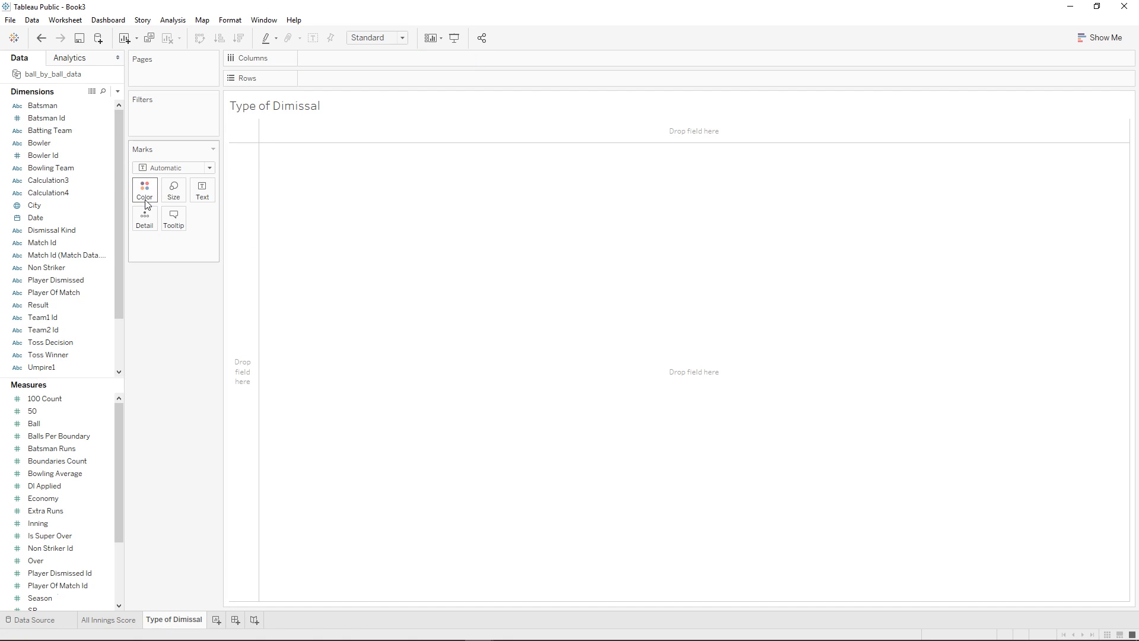
pyautogui.moveTo(59, 230); pyautogui.dragTo(145, 189)
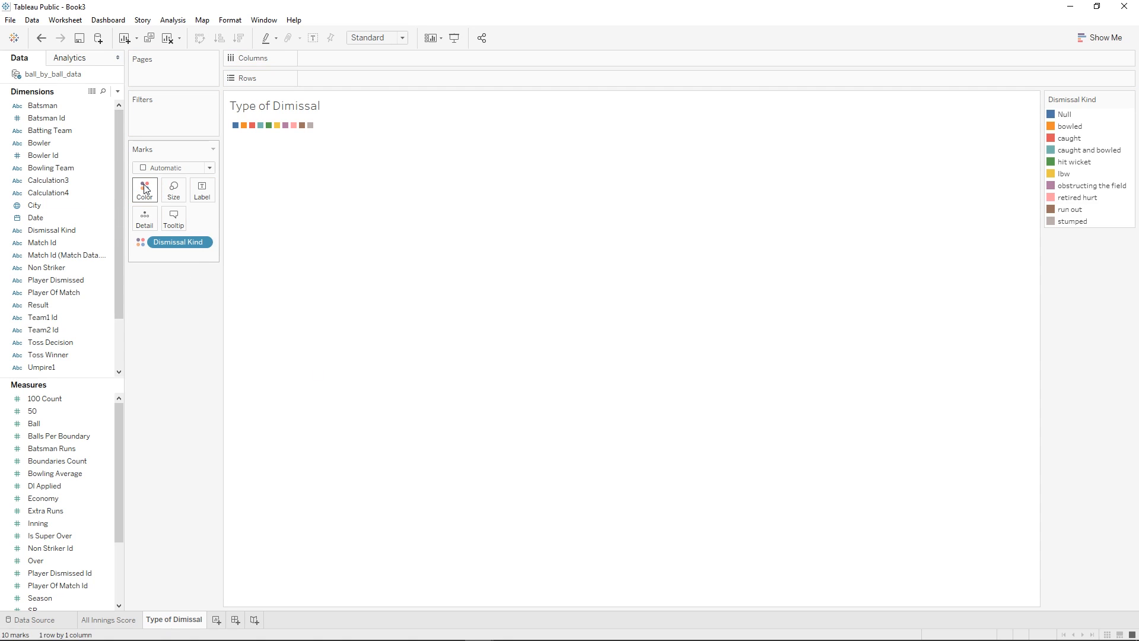
# - Apply the Batsman filter of the All Innings Score sheet to the Type of Dimissal worksheet as well
pyautogui.click(113, 620)
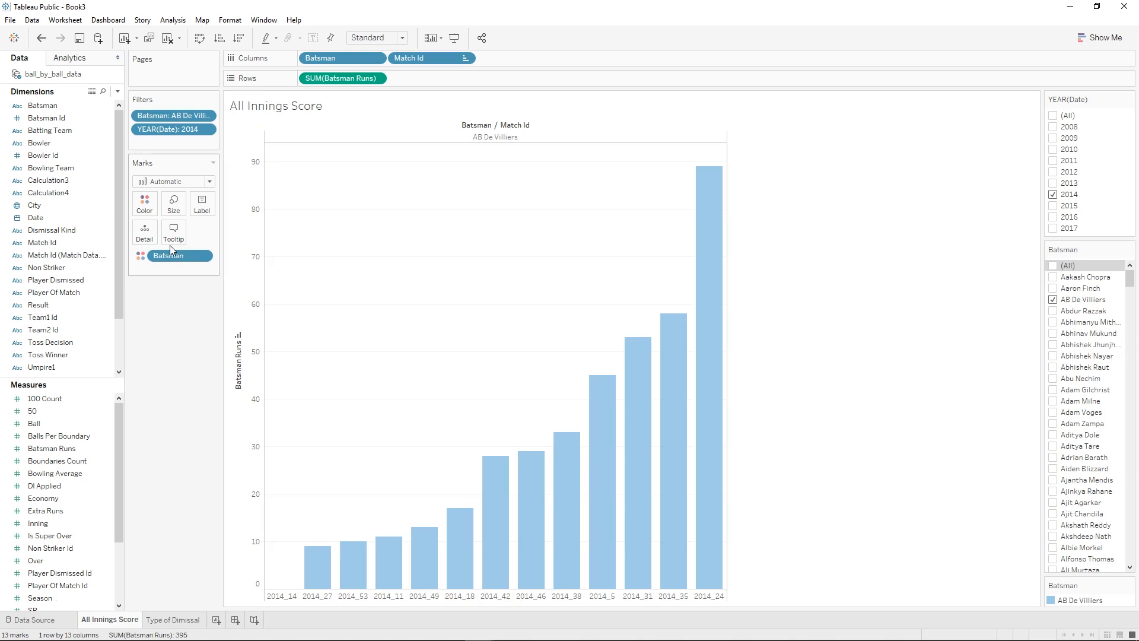
pyautogui.rightClick(159, 118)
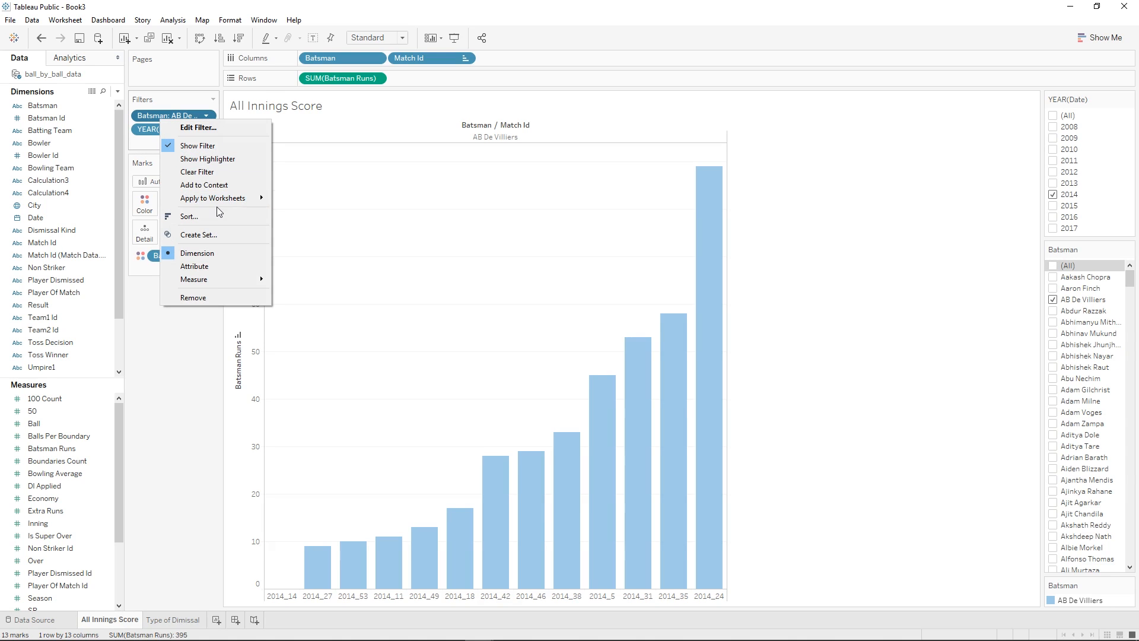
pyautogui.moveTo(226, 198)
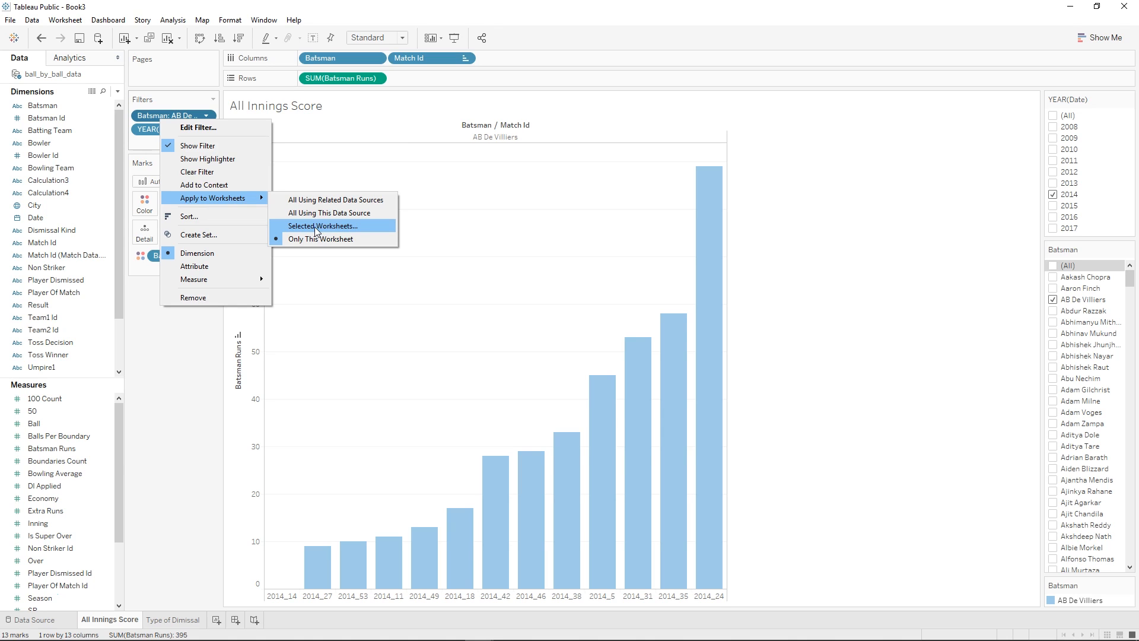
pyautogui.click(324, 226)
pyautogui.click(425, 270)
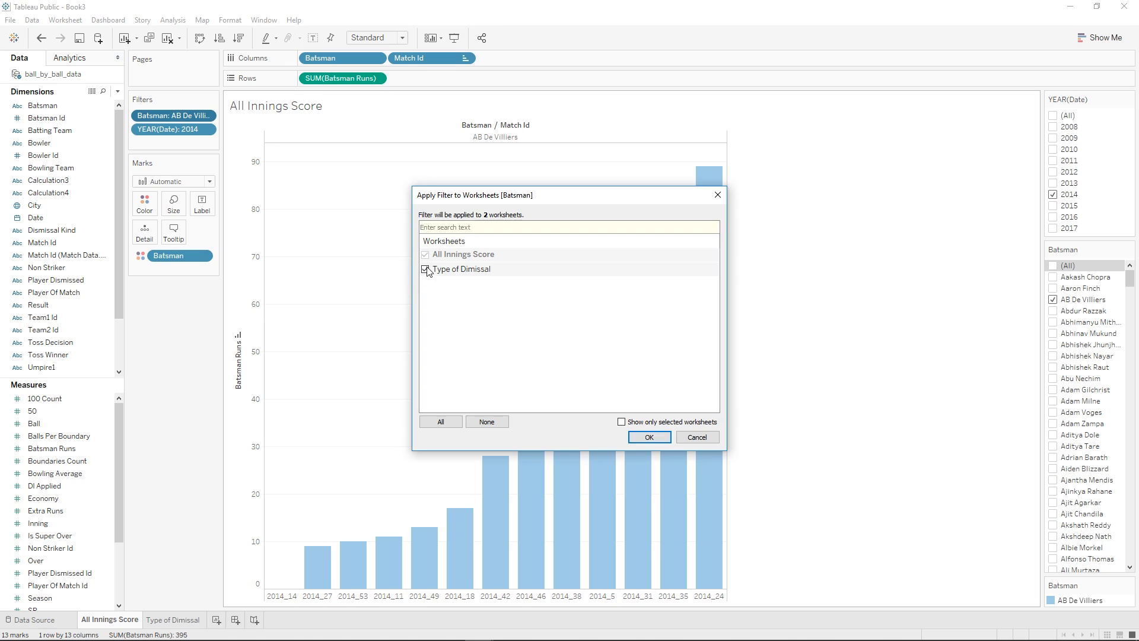
pyautogui.click(656, 439)
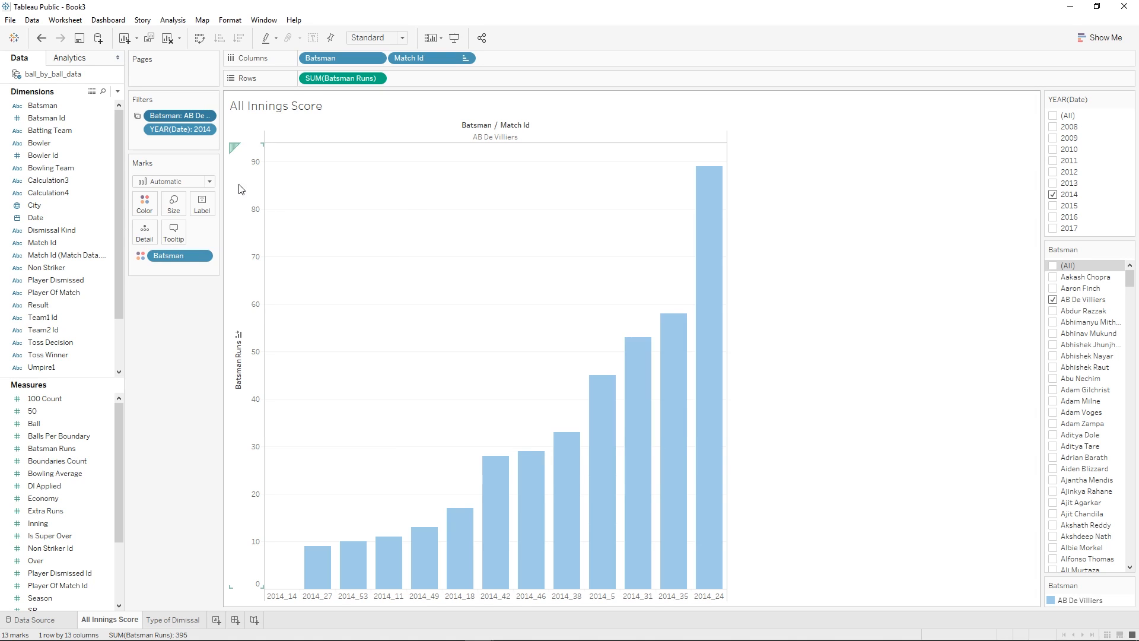
# - Apply the YEAR(Date) filter to the Type of Dimissal worksheet too, and switch to that worksheet
pyautogui.rightClick(184, 127)
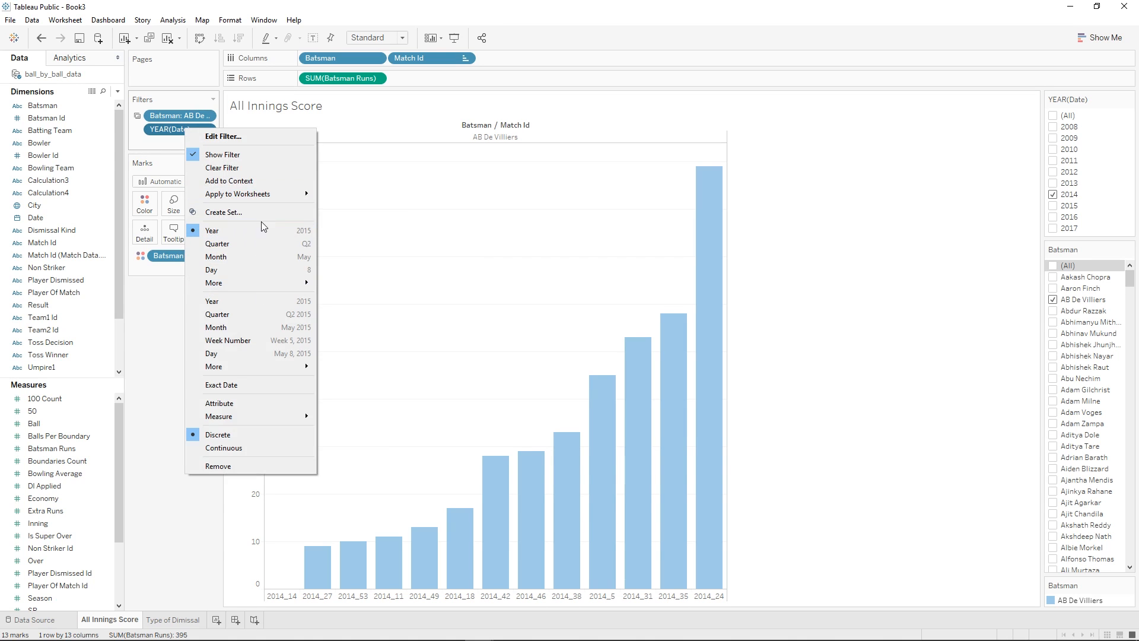
pyautogui.click(370, 223)
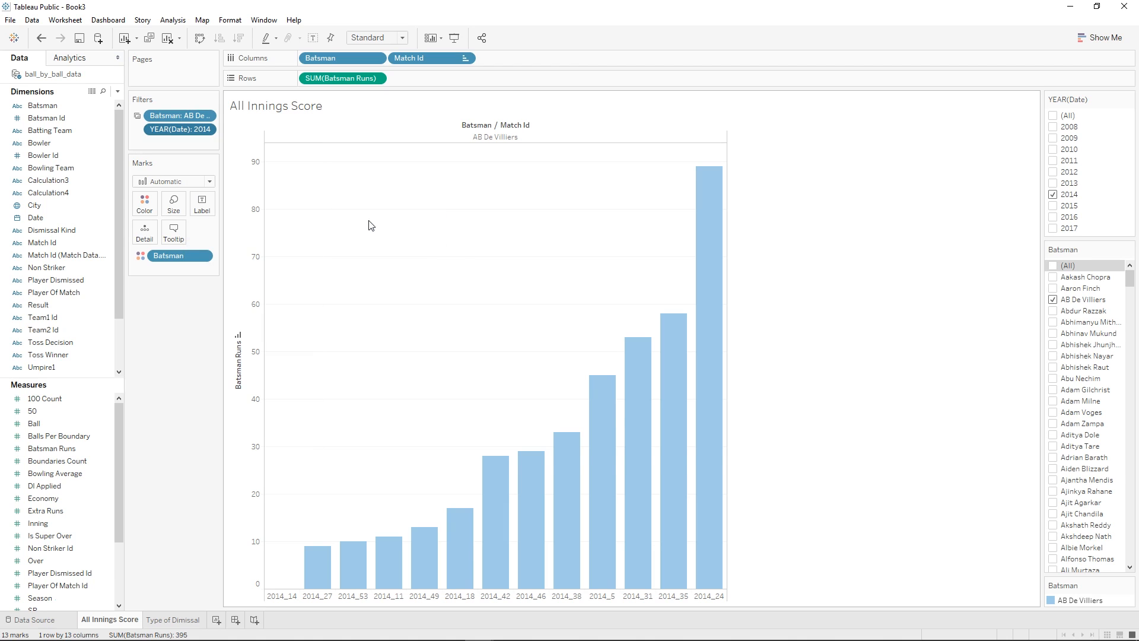
pyautogui.click(425, 269)
pyautogui.click(641, 437)
pyautogui.click(172, 620)
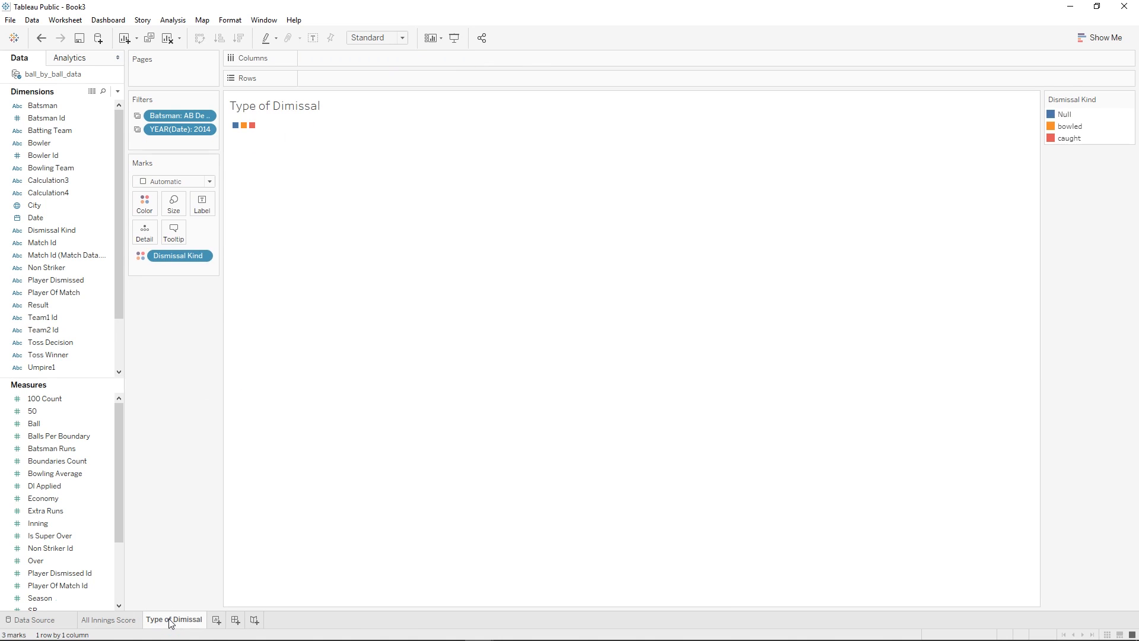
# - Change the mark type to Pie and fit the chart to Entire View
pyautogui.click(171, 184)
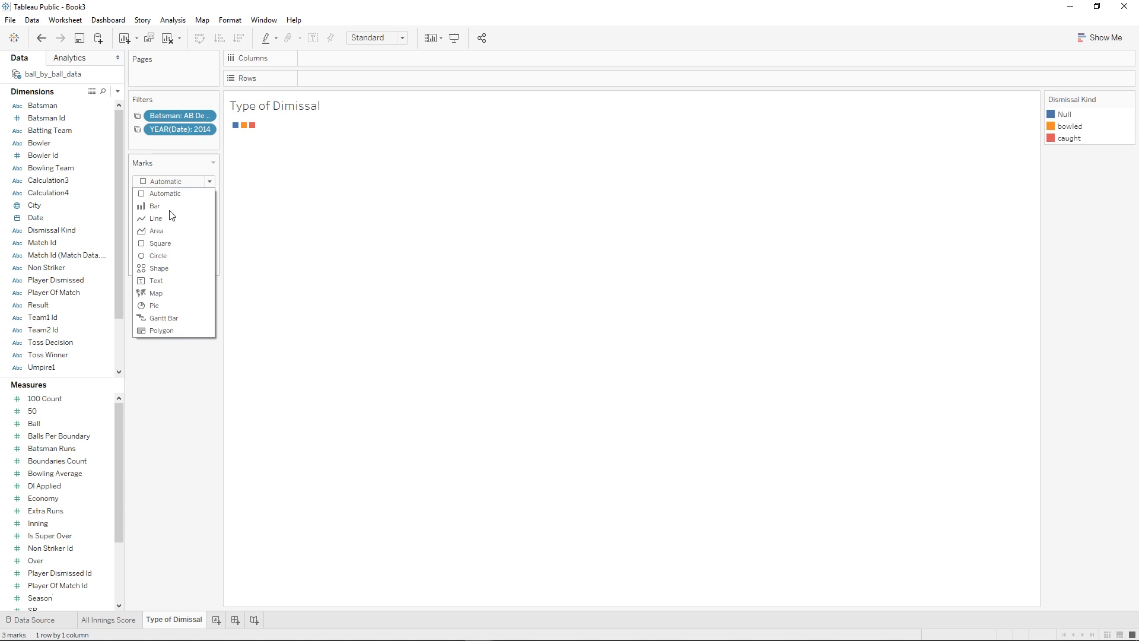
pyautogui.click(156, 306)
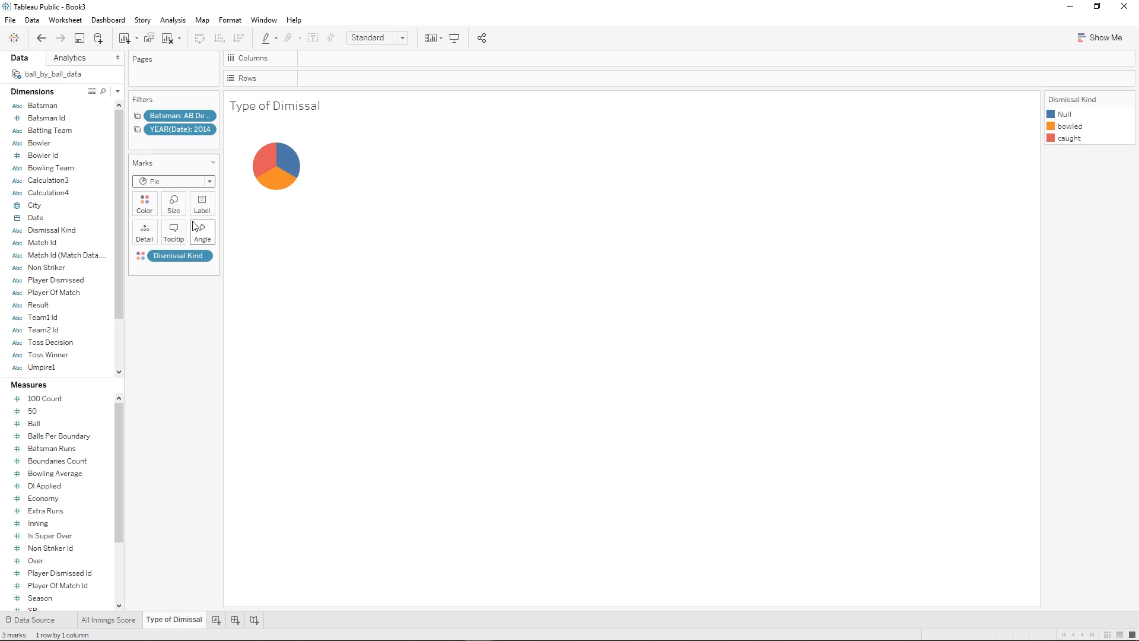
pyautogui.click(381, 38)
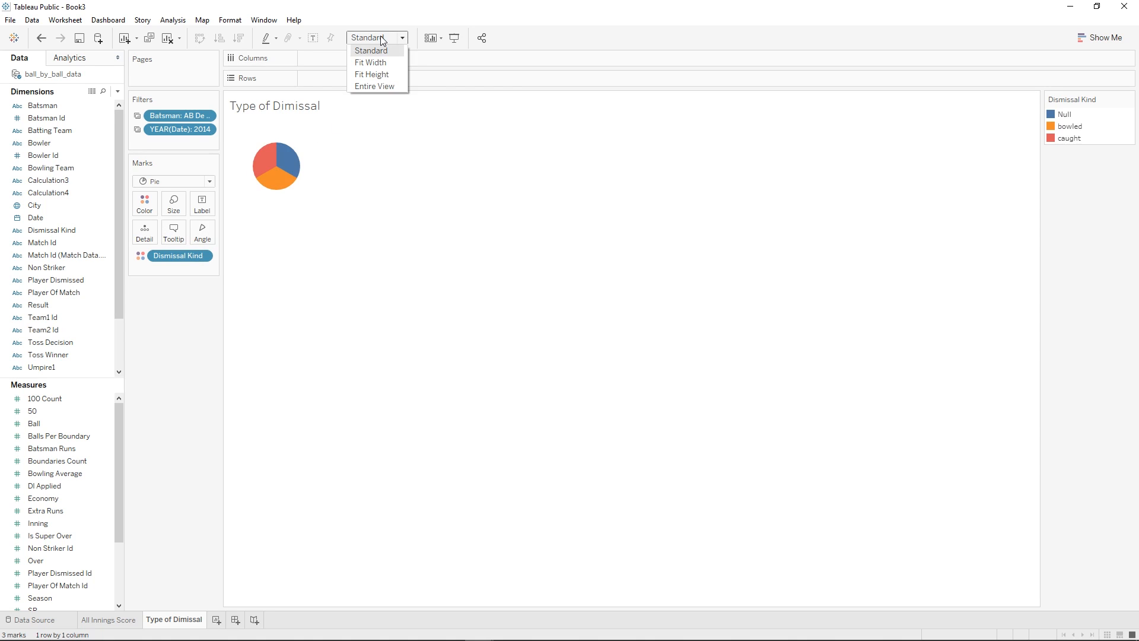
pyautogui.click(384, 88)
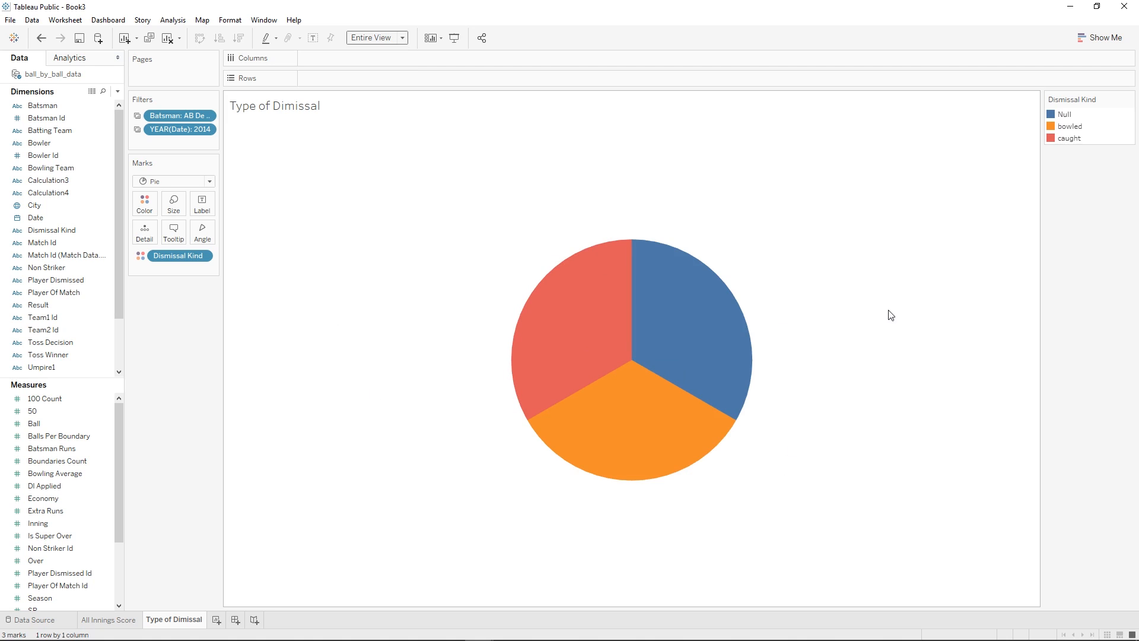
# - Exclude the Null dismissal kind from the pie chart, and review the settings of the Dismissal Kind filter
pyautogui.rightClick(1061, 115)
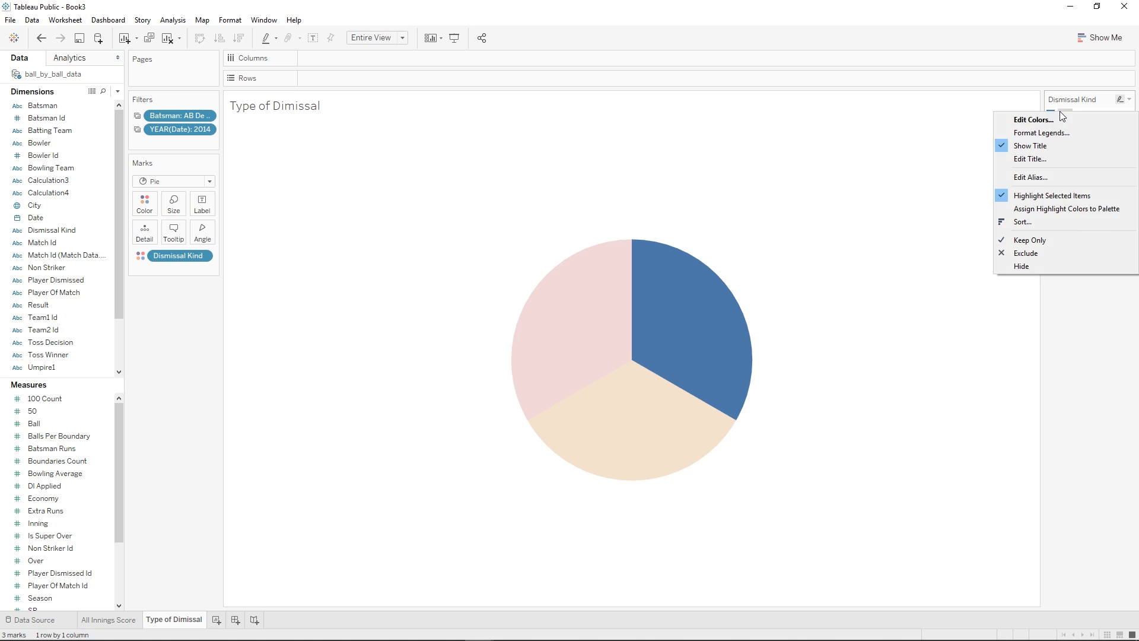
pyautogui.click(926, 168)
pyautogui.click(925, 168)
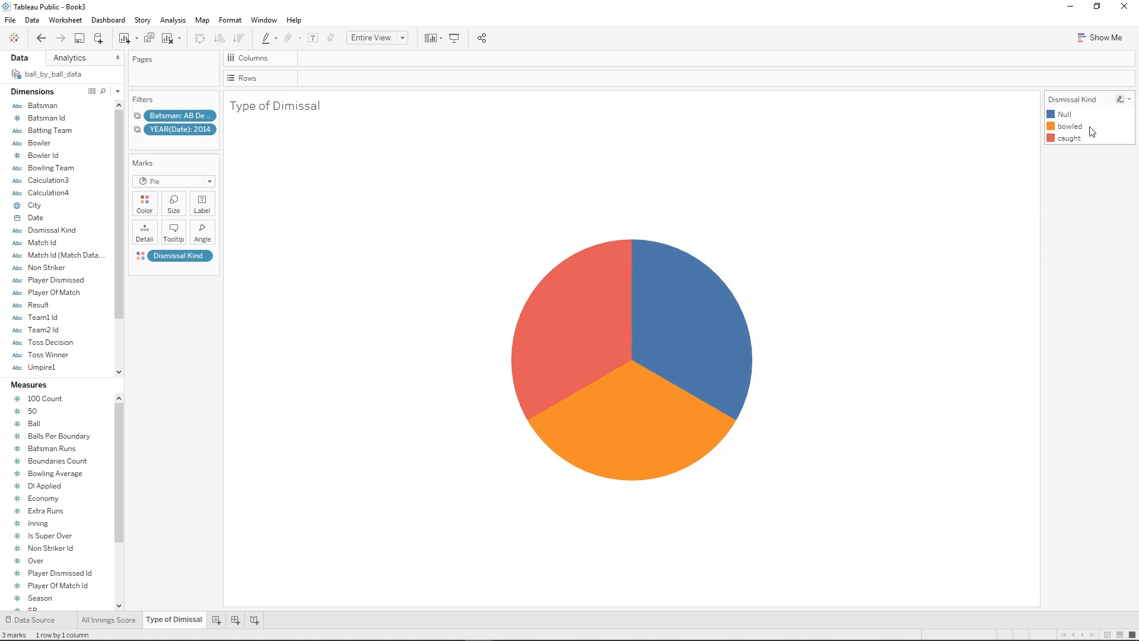
pyautogui.rightClick(1057, 116)
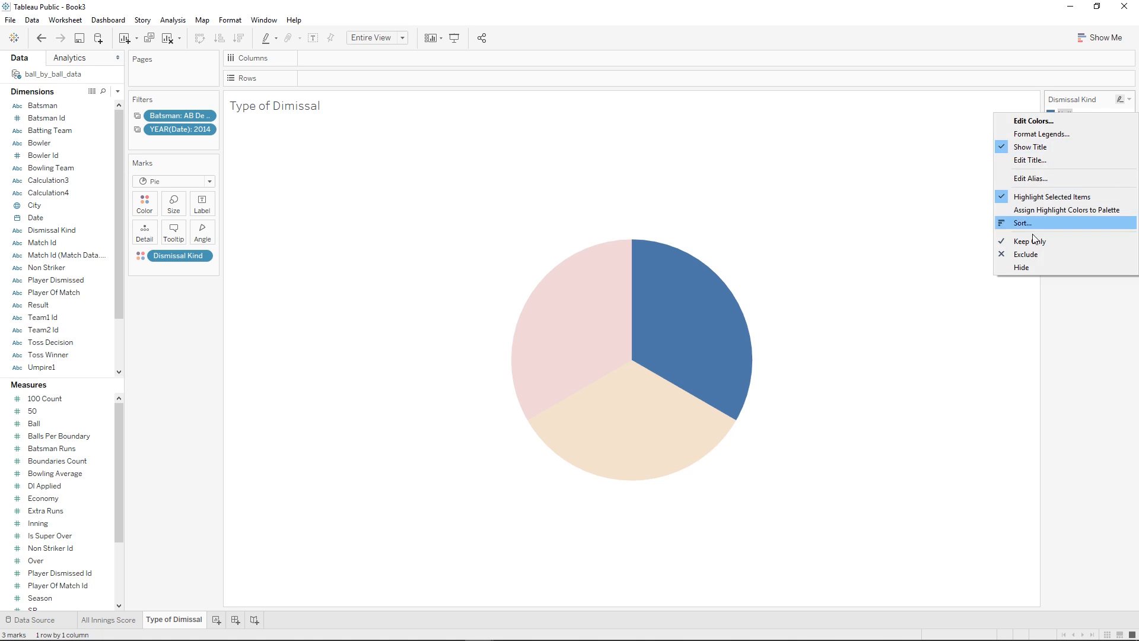
pyautogui.click(1030, 255)
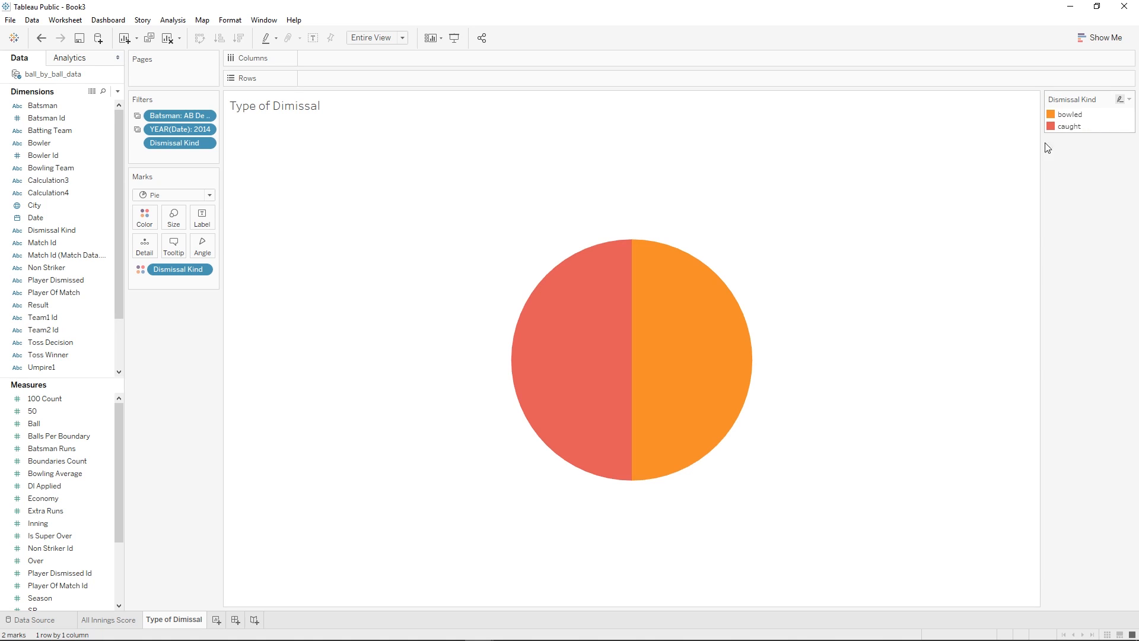
pyautogui.rightClick(162, 149)
pyautogui.click(178, 155)
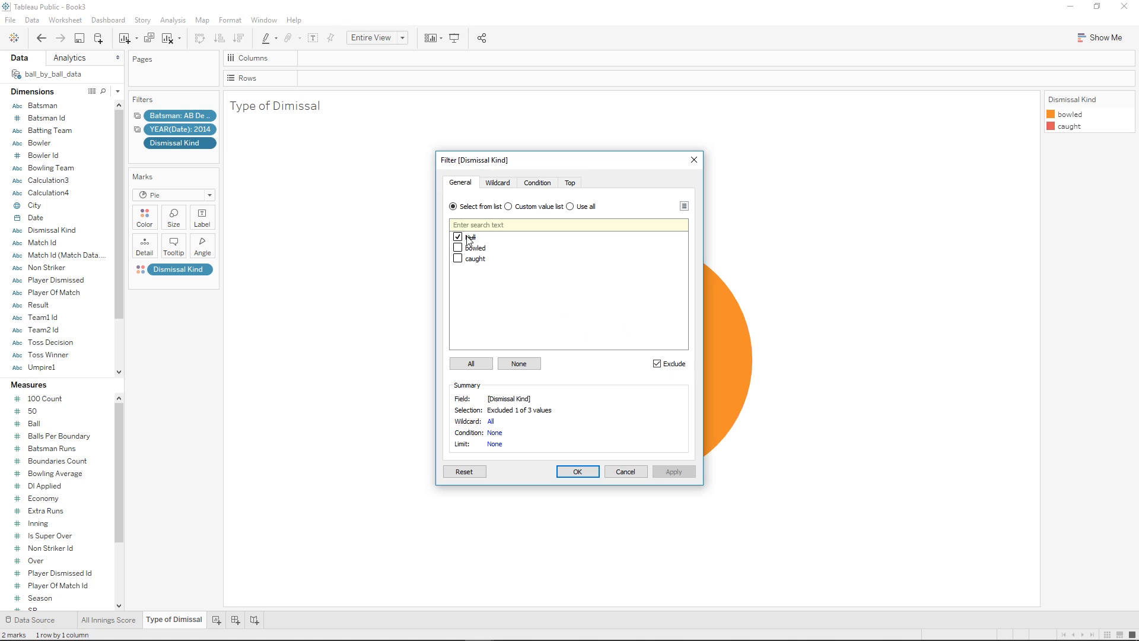
pyautogui.click(694, 162)
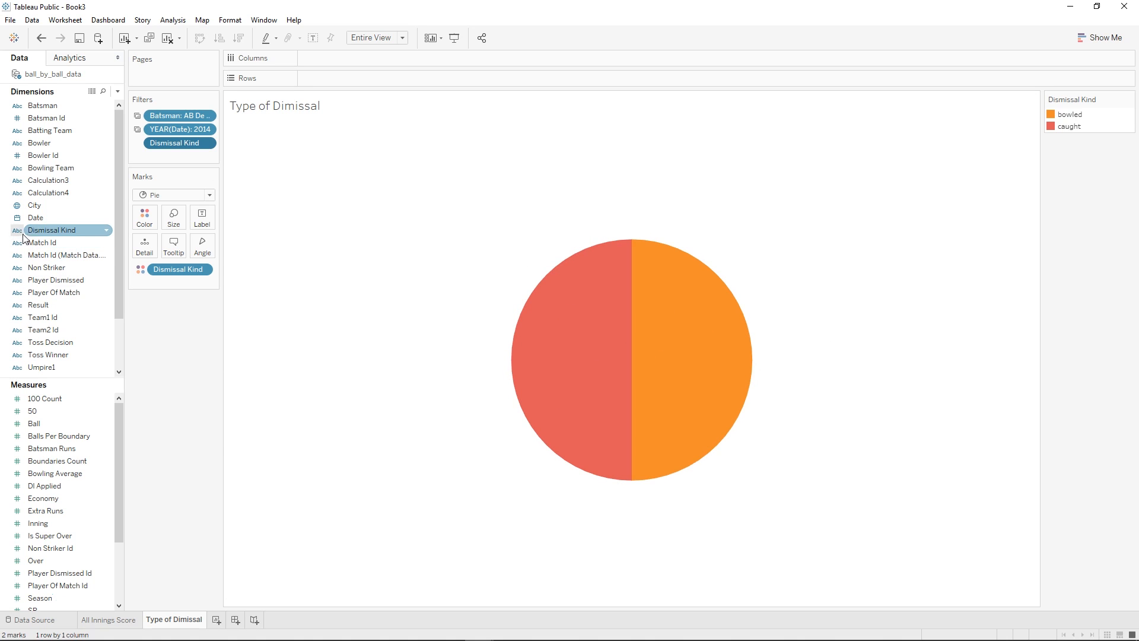
# - Set the pie slice angles by Dismissal Kind, aggregated as a Count measure
pyautogui.moveTo(36, 233); pyautogui.dragTo(193, 240)
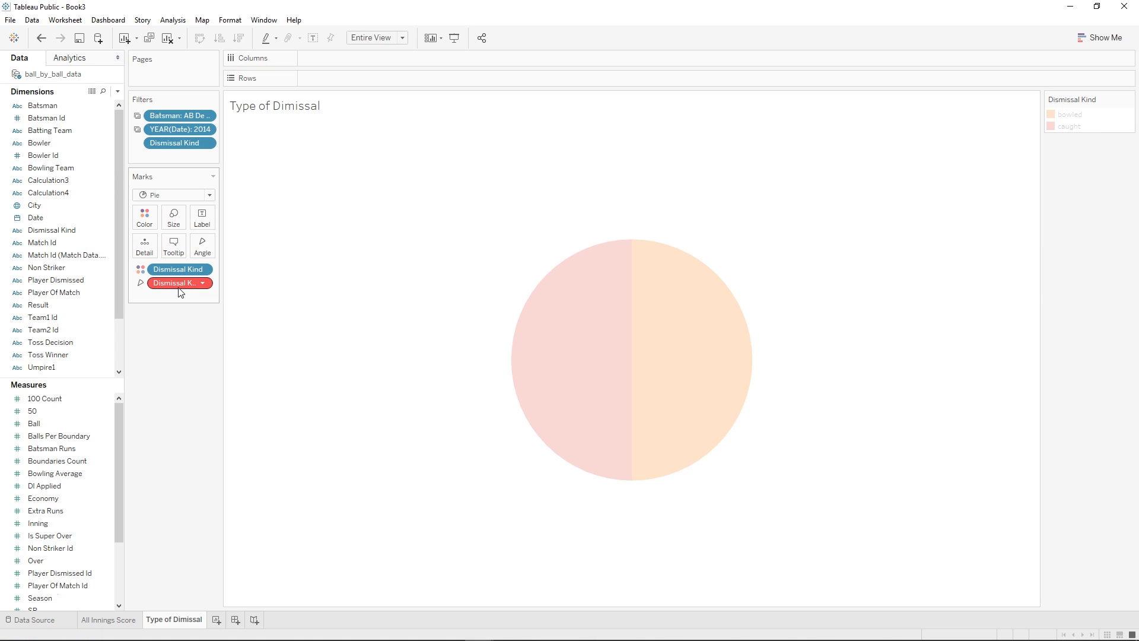
pyautogui.moveTo(181, 291)
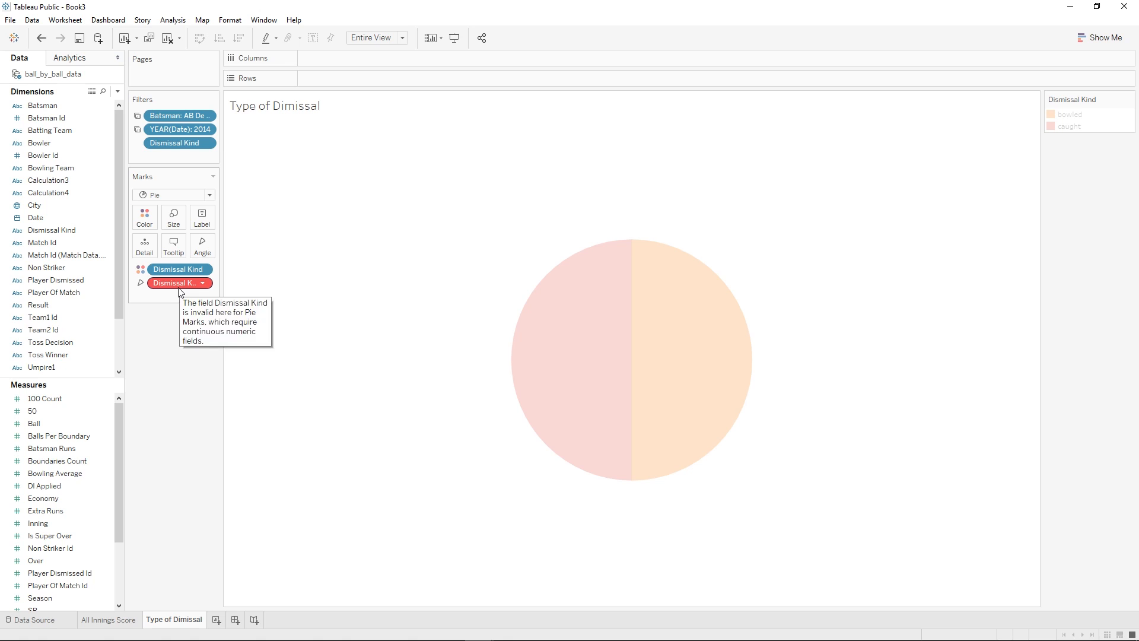
pyautogui.rightClick(181, 291)
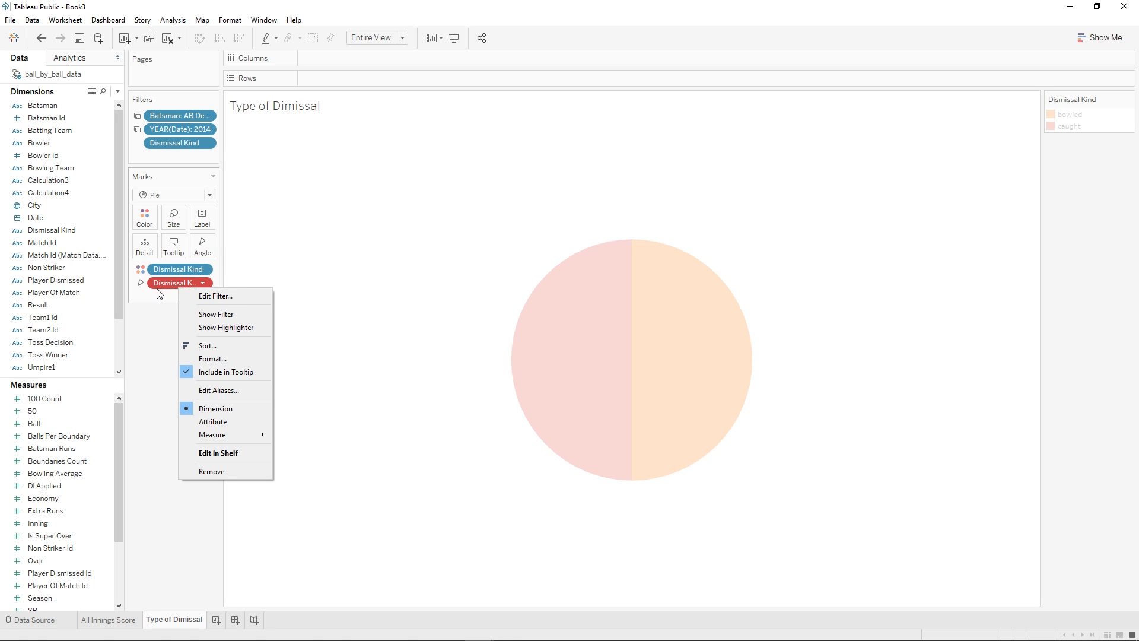
pyautogui.click(149, 357)
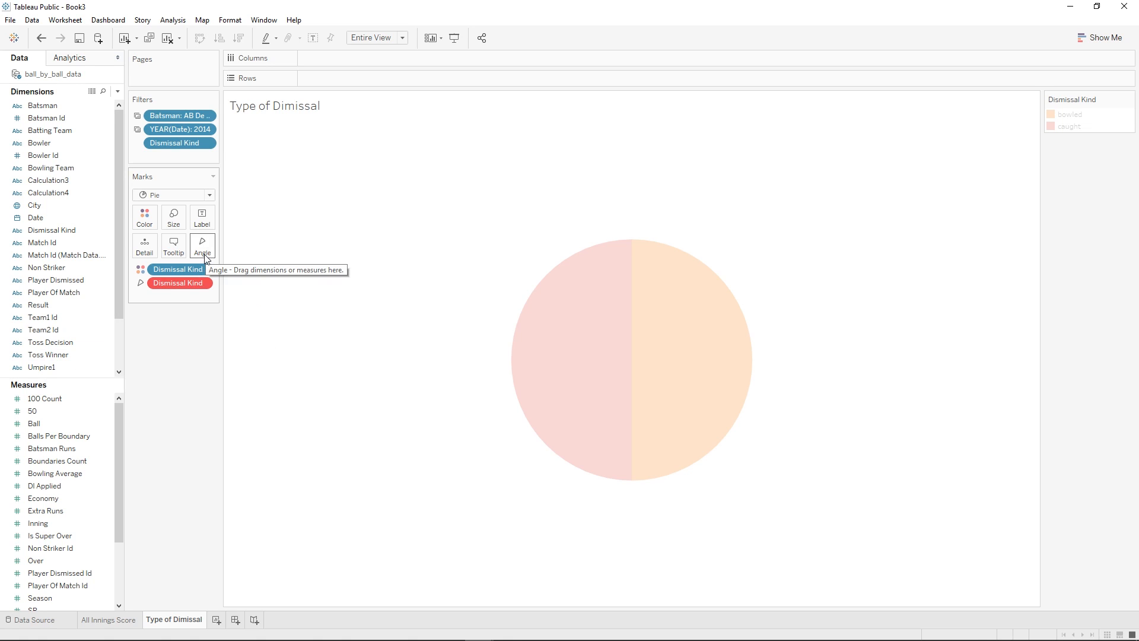
pyautogui.rightClick(172, 286)
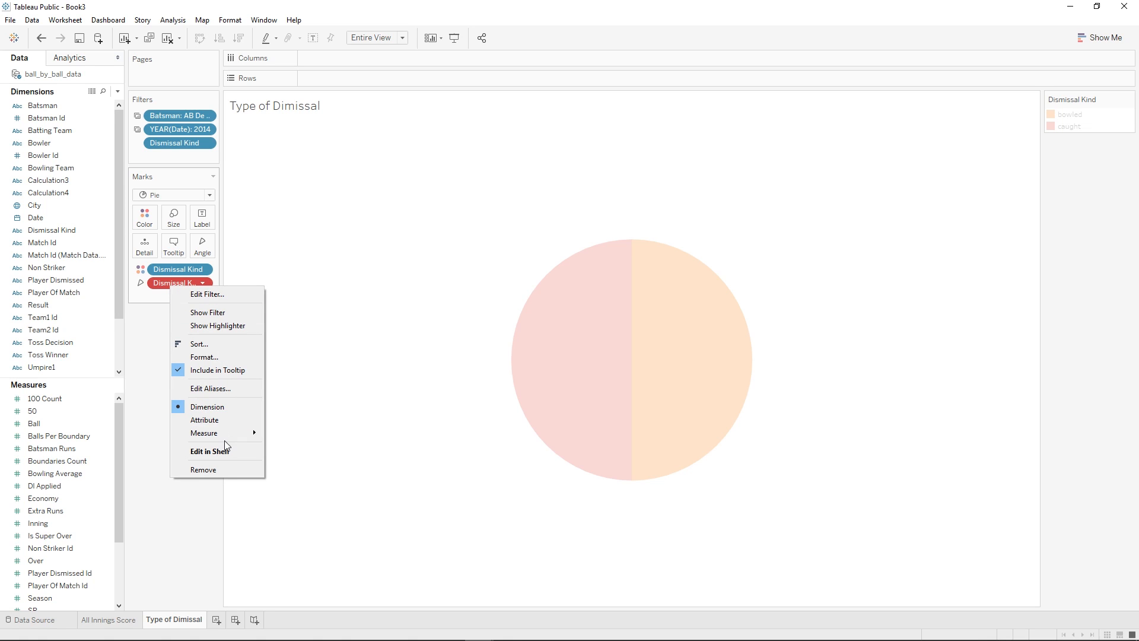
pyautogui.moveTo(224, 432)
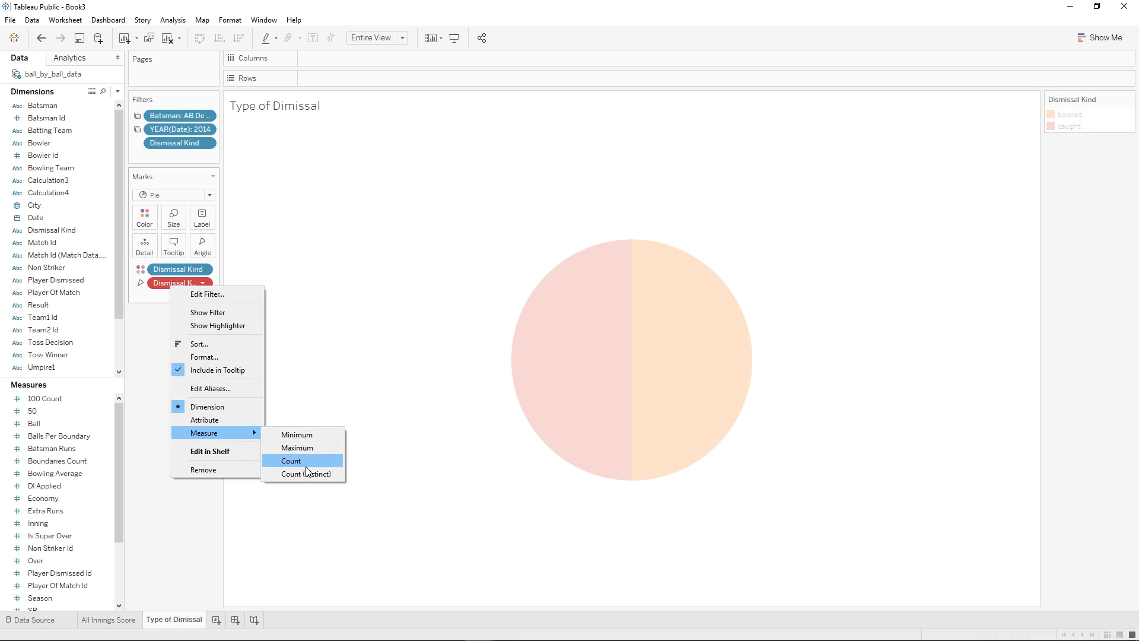
pyautogui.click(165, 338)
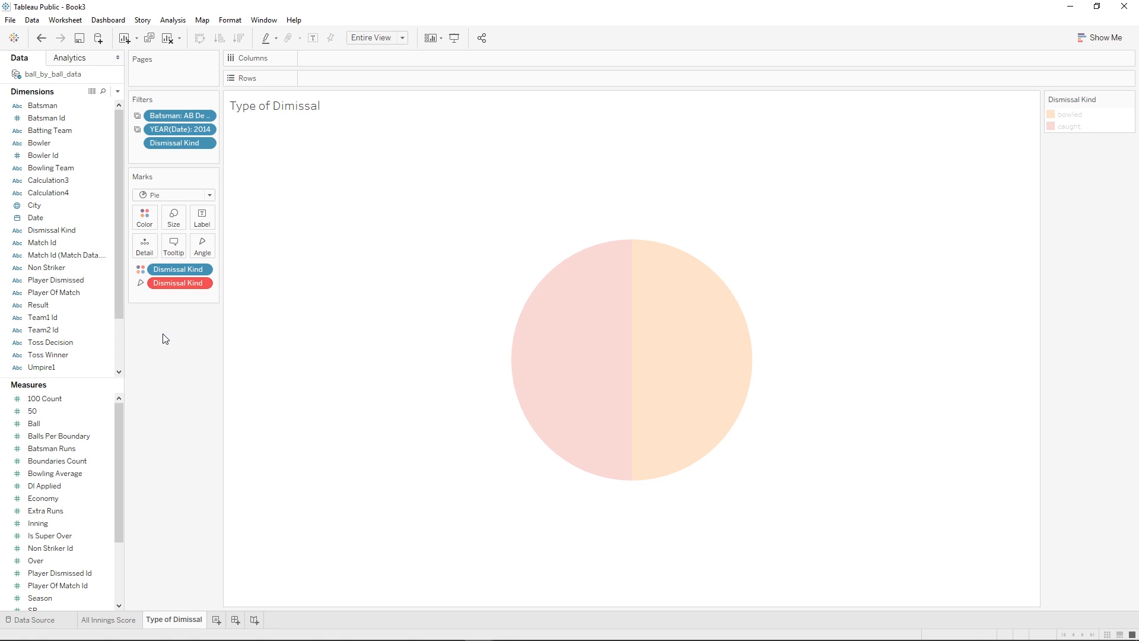
pyautogui.rightClick(172, 284)
pyautogui.moveTo(214, 432)
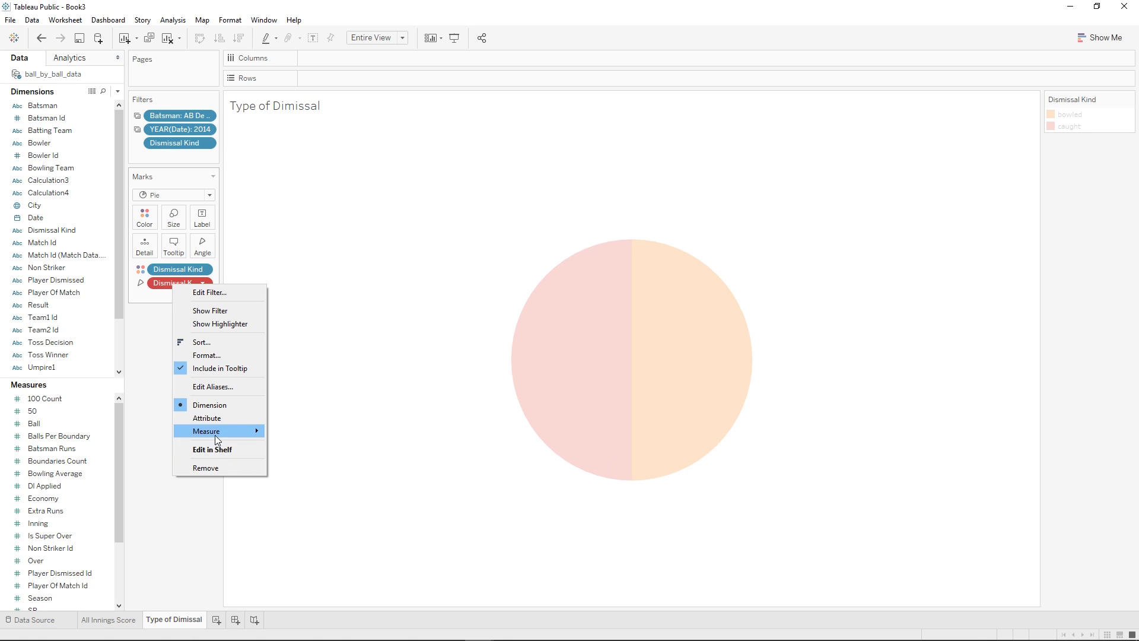
pyautogui.click(311, 459)
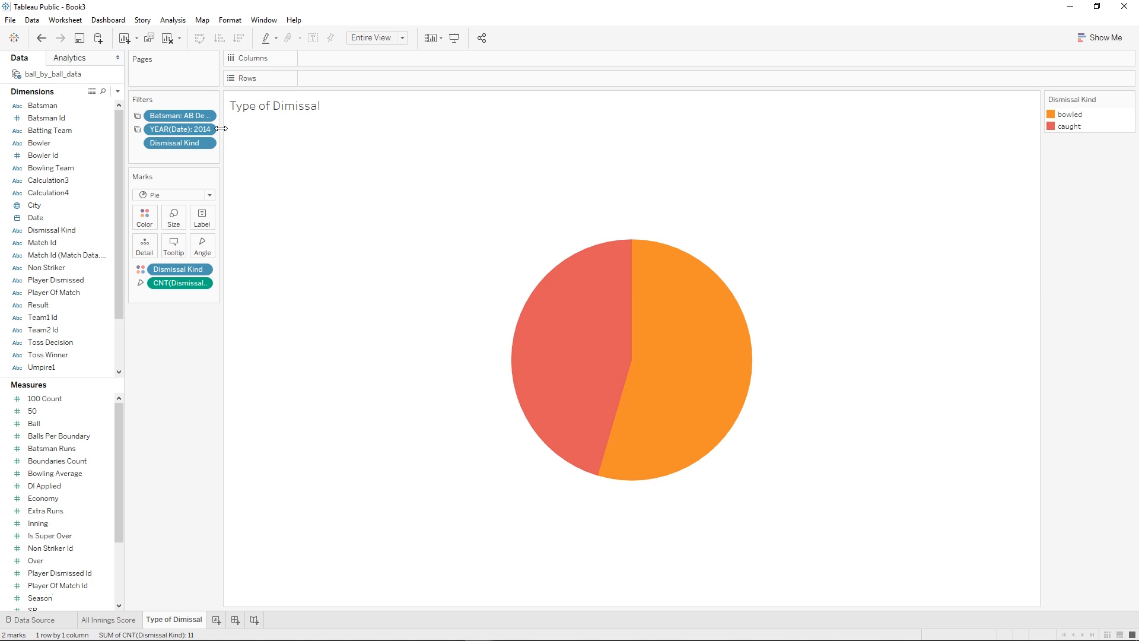
# - Label the pie slices with the count of Dismissal Kind and the Dismissal Kind name, and hide the color legend
pyautogui.moveTo(219, 133); pyautogui.dragTo(267, 133)
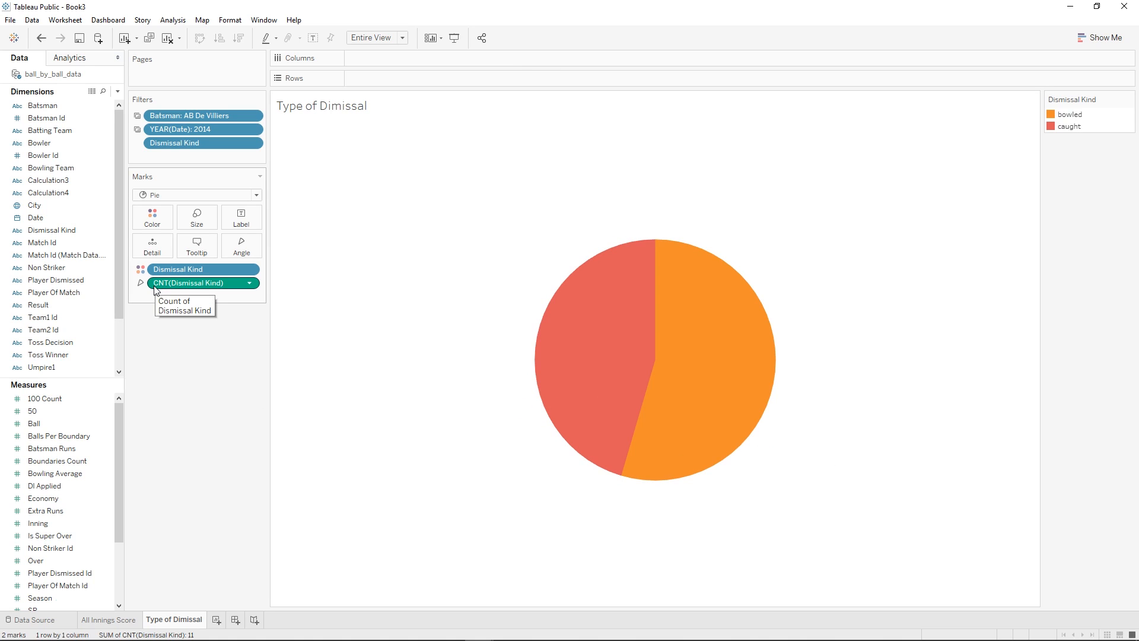
pyautogui.moveTo(156, 289); pyautogui.dragTo(230, 223)
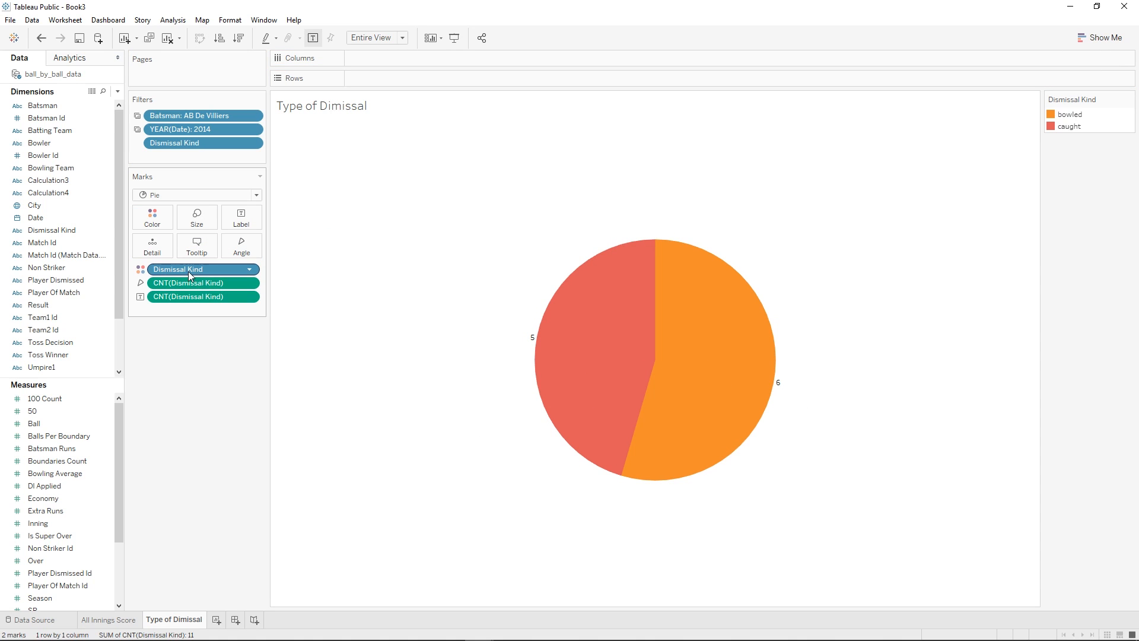
pyautogui.moveTo(190, 270); pyautogui.dragTo(243, 226)
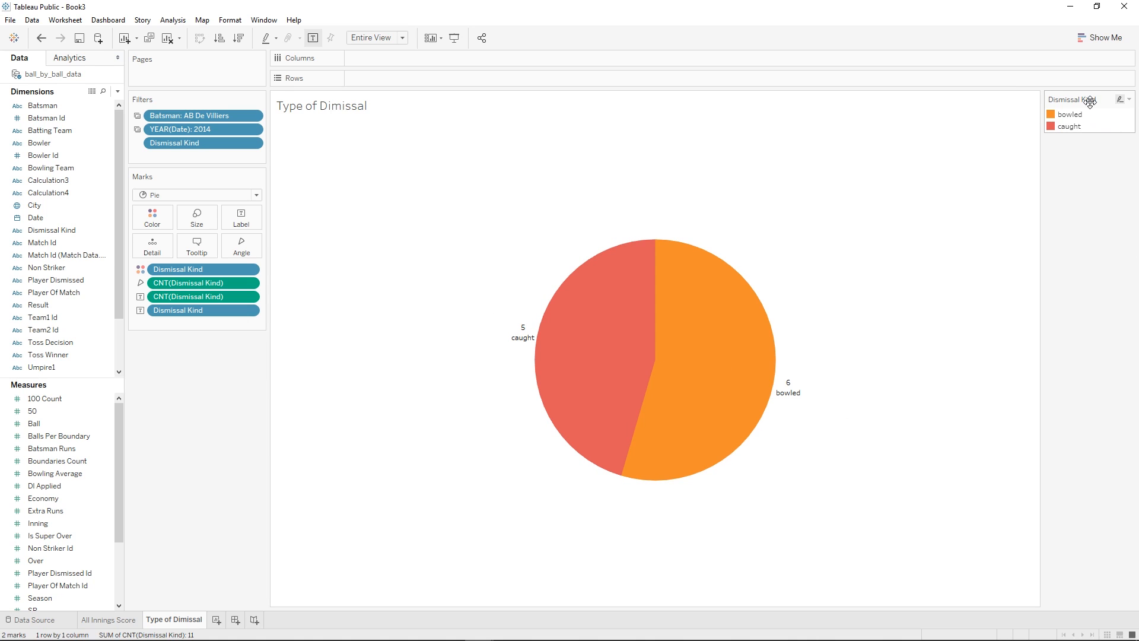
pyautogui.click(1129, 99)
pyautogui.click(1070, 198)
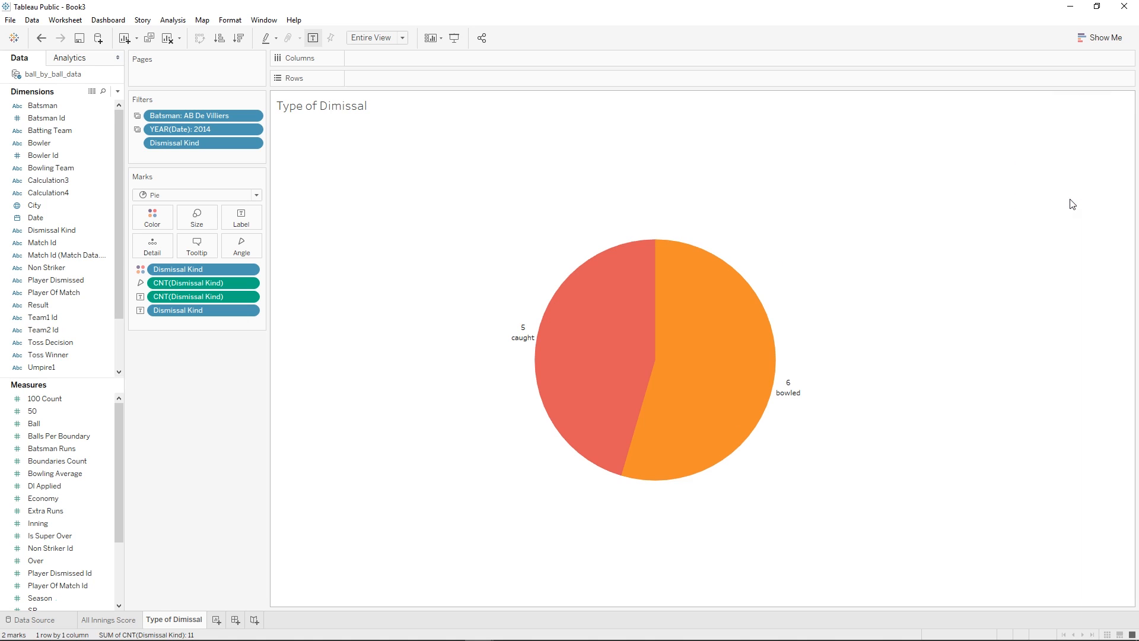
pyautogui.moveTo(786, 378)
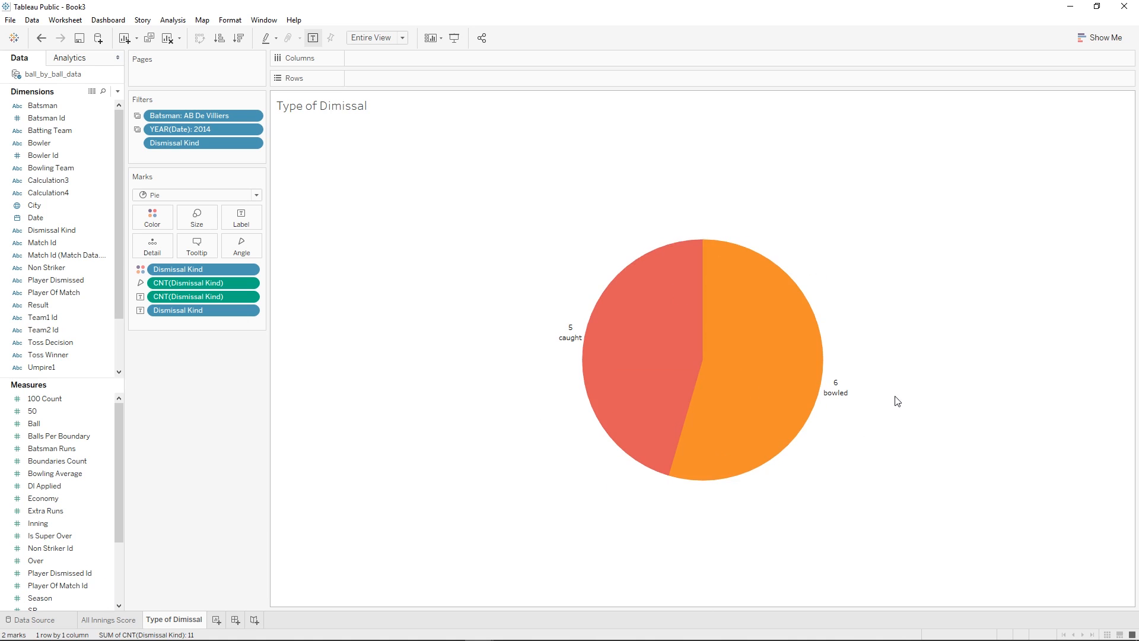
pyautogui.moveTo(734, 317)
# - Duplicate the Type of Dimissal worksheet and review which worksheets the copy's YEAR(Date) filter applies to
pyautogui.rightClick(186, 620)
pyautogui.click(229, 517)
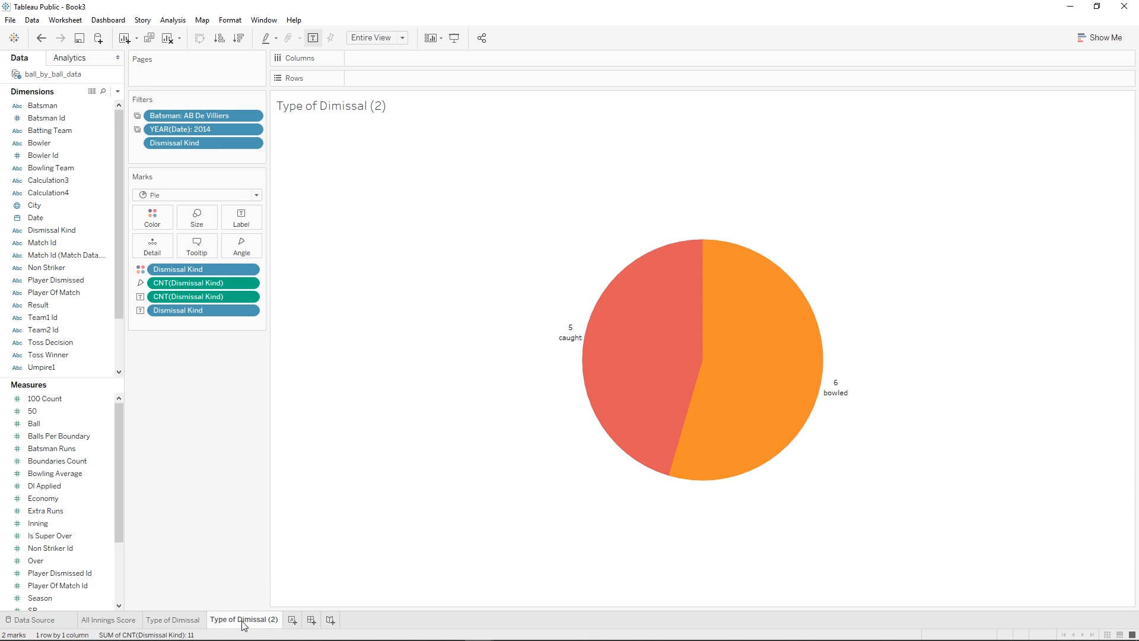
pyautogui.rightClick(182, 129)
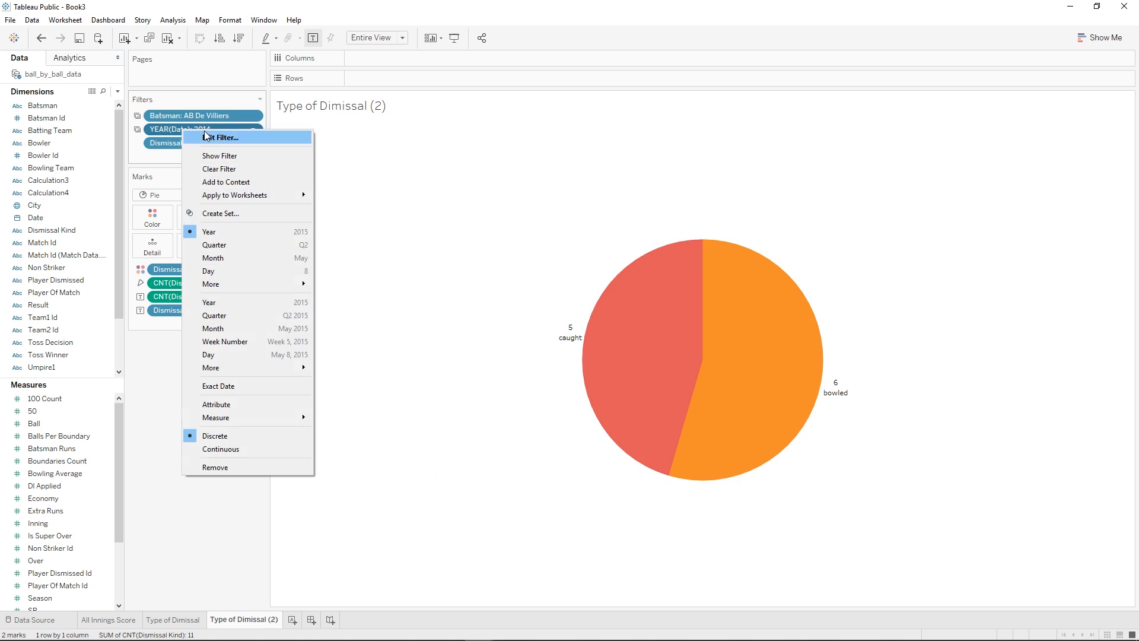
pyautogui.moveTo(245, 195)
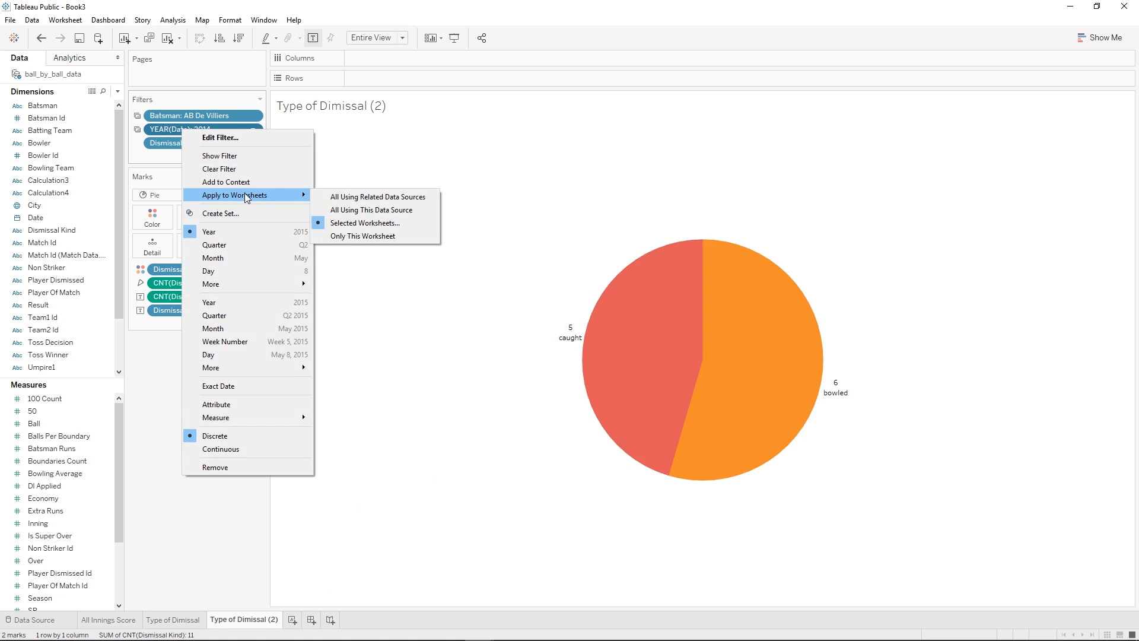
pyautogui.click(350, 223)
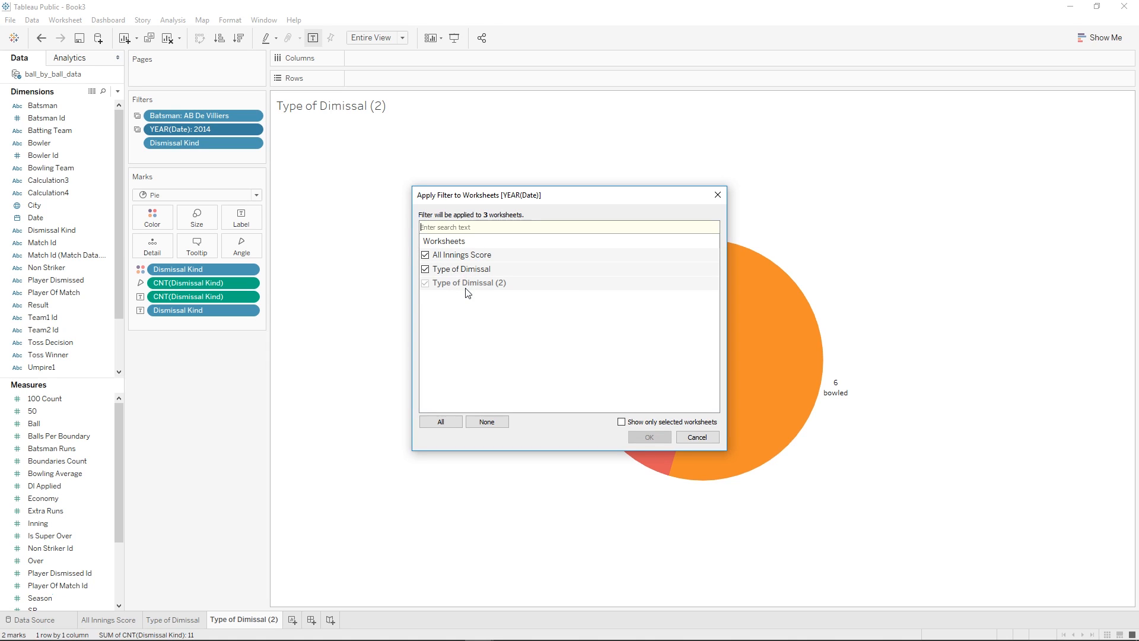
pyautogui.click(694, 438)
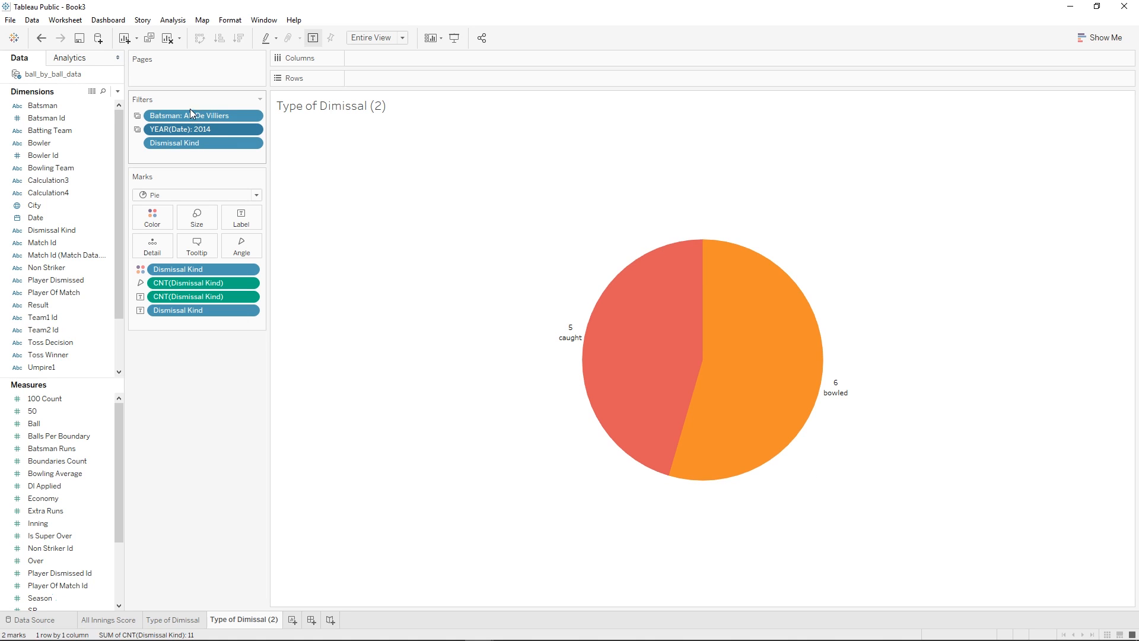
# - Remove the Dismissal Kind filter from the duplicated worksheet
pyautogui.moveTo(217, 122)
pyautogui.click(172, 146)
pyautogui.moveTo(172, 148); pyautogui.dragTo(182, 406)
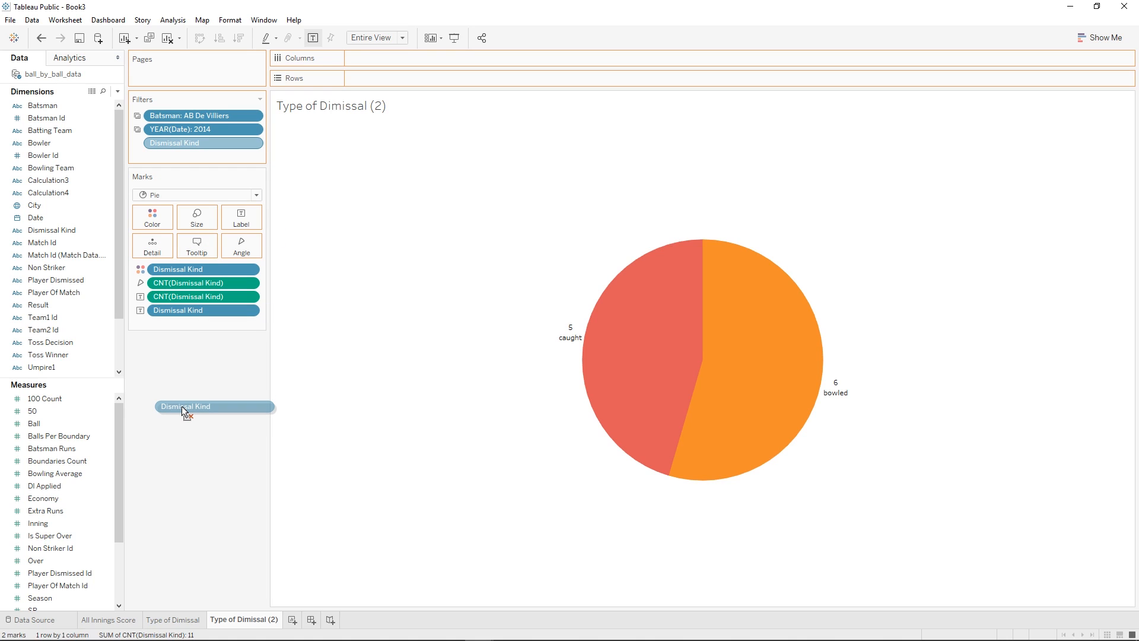
pyautogui.moveTo(181, 405); pyautogui.dragTo(181, 407)
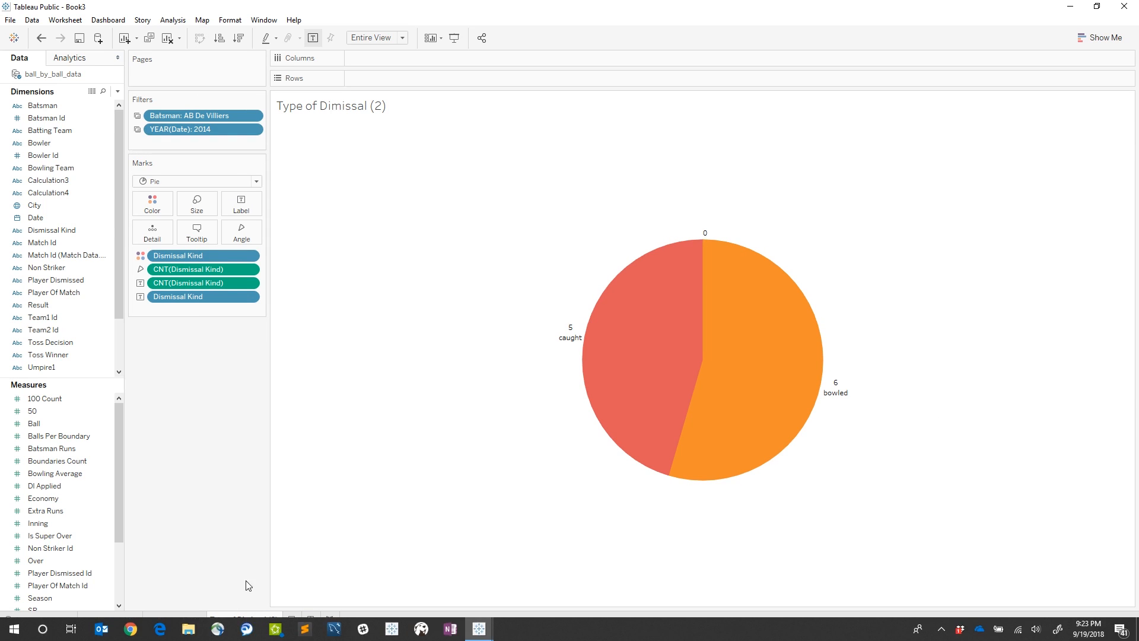
# - Rename the duplicated worksheet as Run Distribution
pyautogui.rightClick(253, 620)
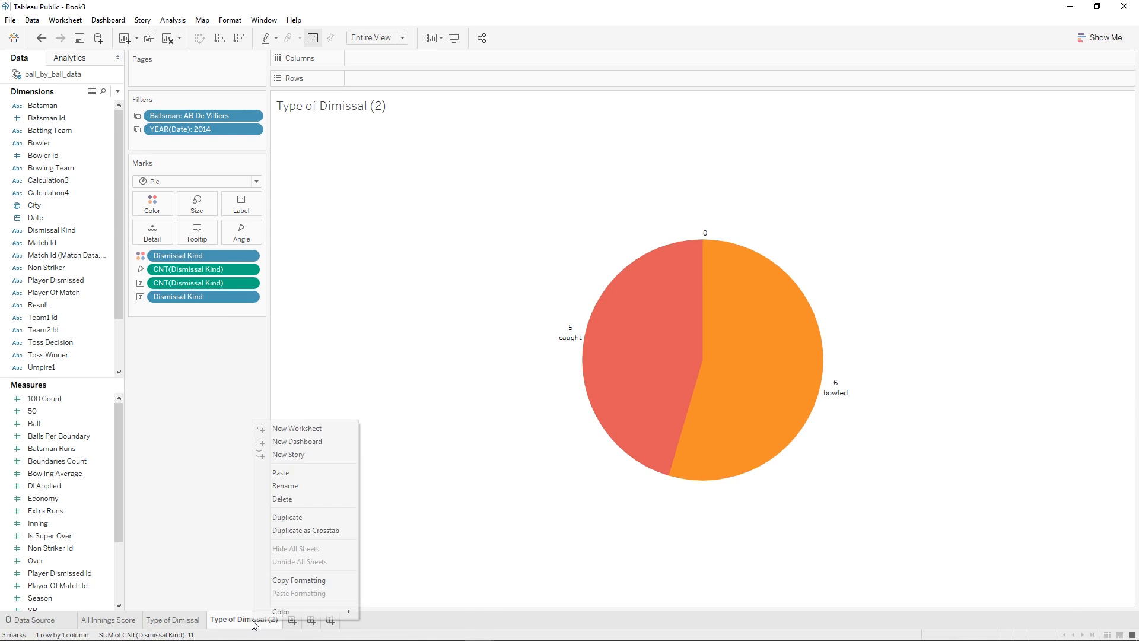
pyautogui.click(300, 486)
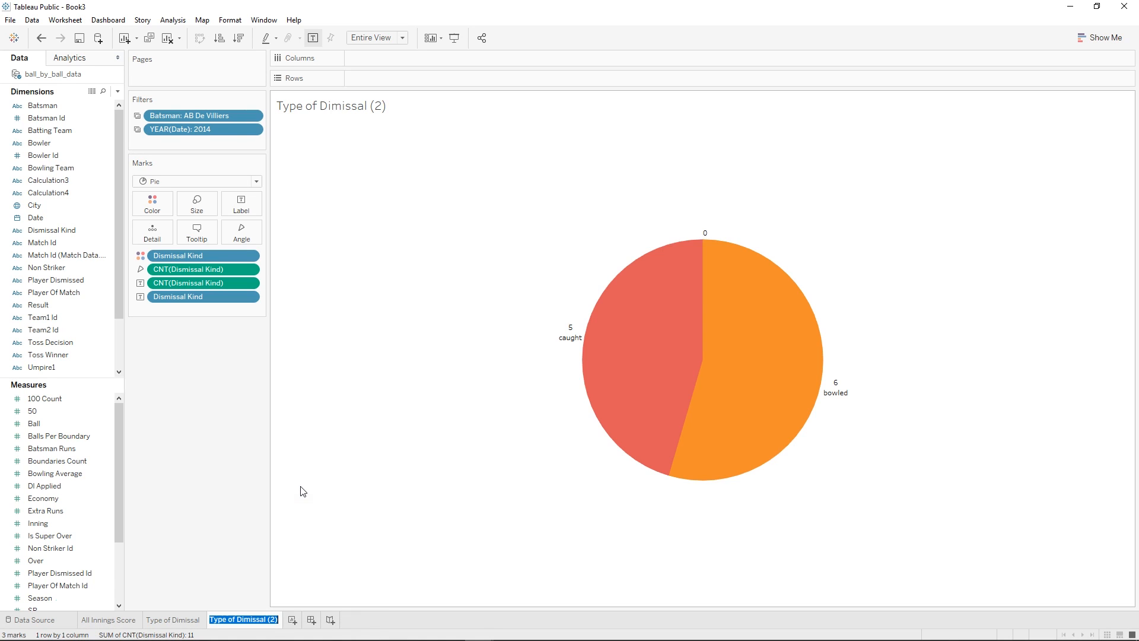
pyautogui.write('Run Distrib')
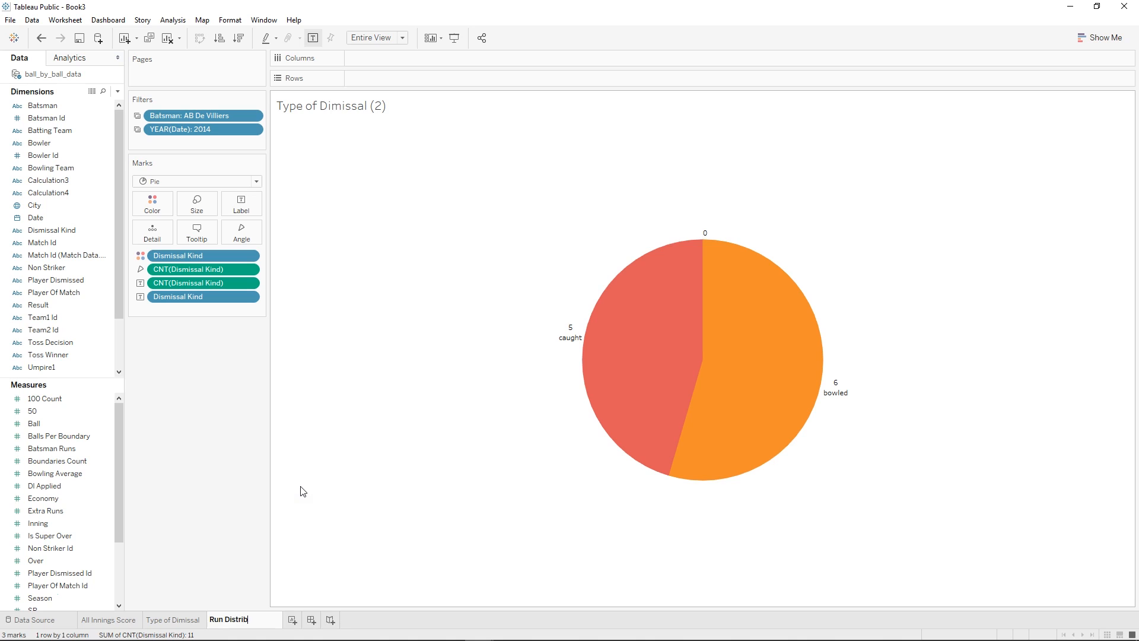
pyautogui.write('ution')
pyautogui.press('Return')
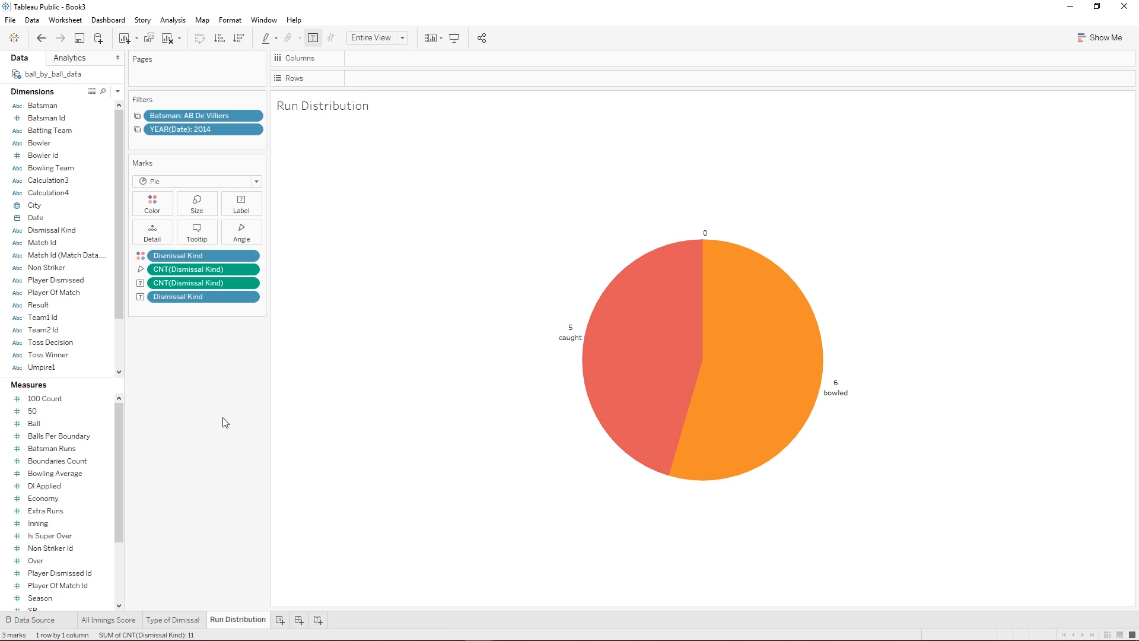
# - Remove all Dismissal Kind fields from the pie chart's color, angle and label marks
pyautogui.moveTo(193, 257); pyautogui.dragTo(212, 435)
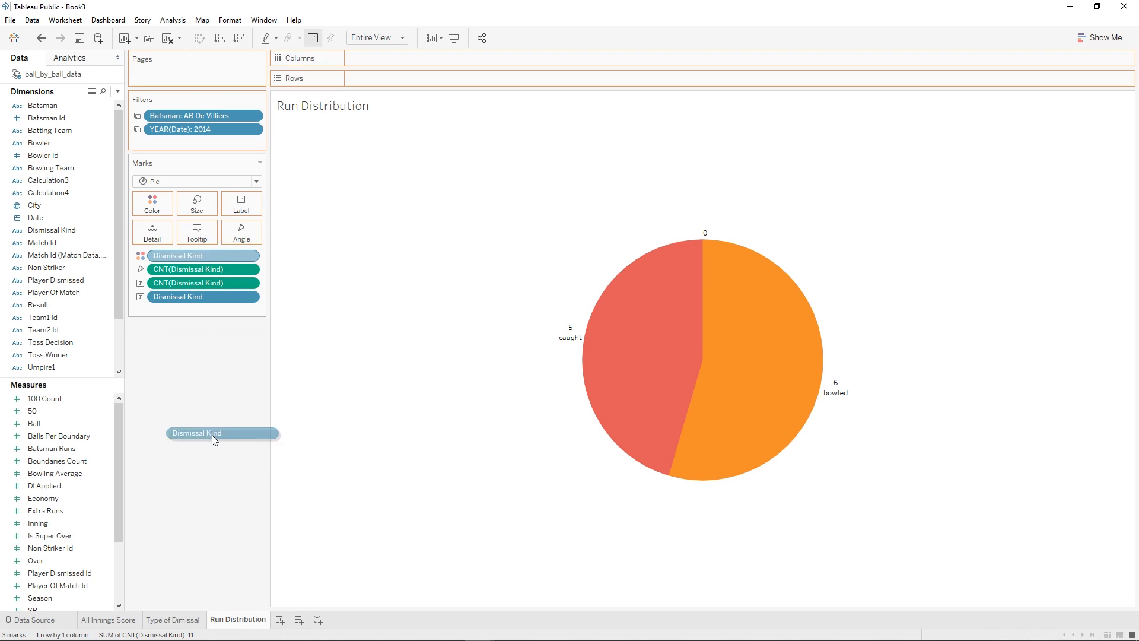
pyautogui.moveTo(208, 261); pyautogui.dragTo(207, 336)
pyautogui.moveTo(177, 258); pyautogui.dragTo(190, 338)
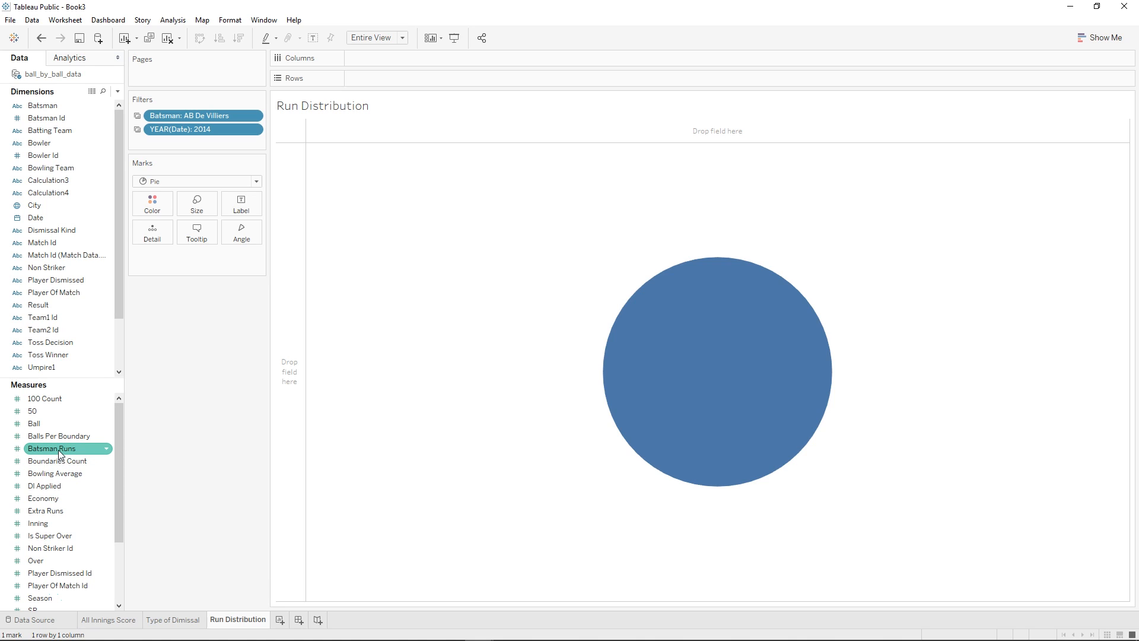
# - Color the pie chart by Batsman Runs, converted to a dimension, and inspect the run values of the slices
pyautogui.moveTo(59, 450); pyautogui.dragTo(158, 205)
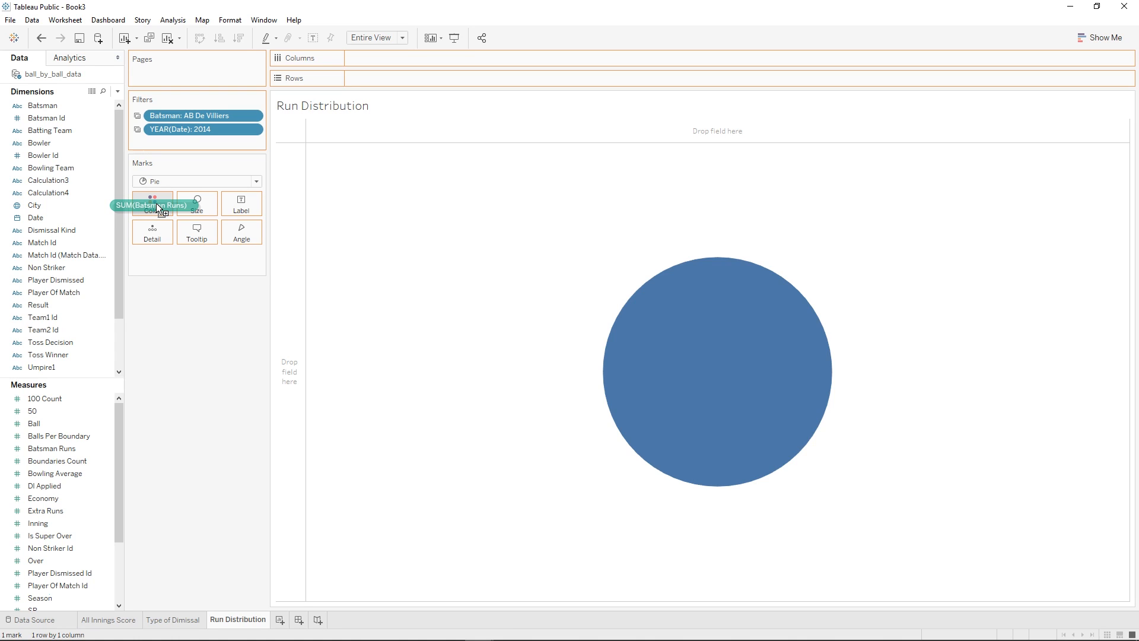
pyautogui.moveTo(158, 205); pyautogui.dragTo(158, 206)
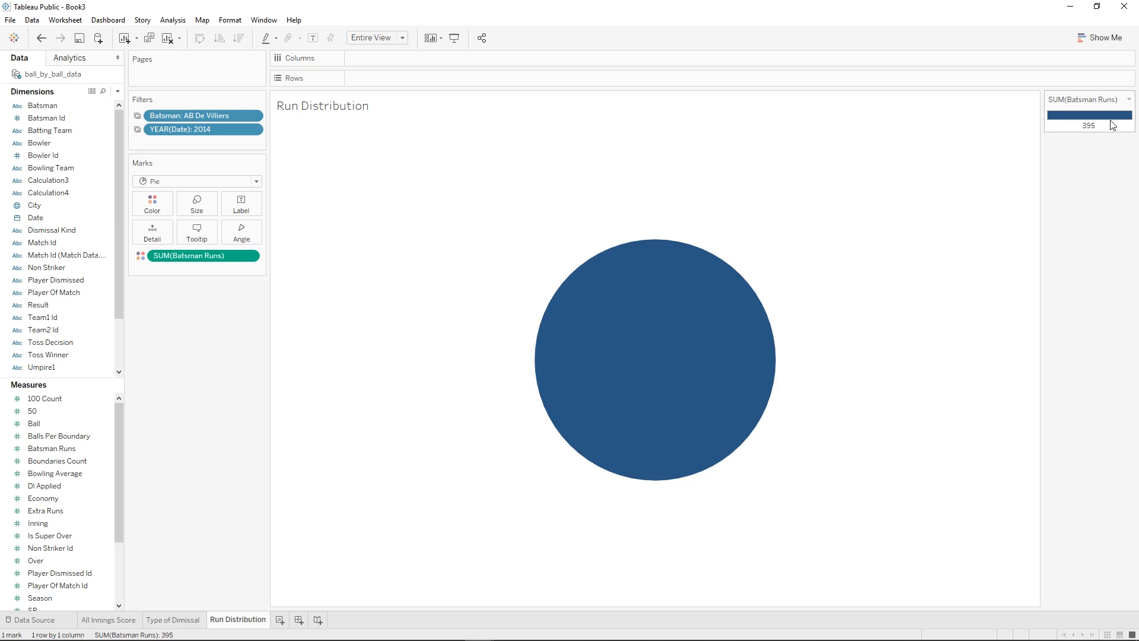
pyautogui.rightClick(160, 260)
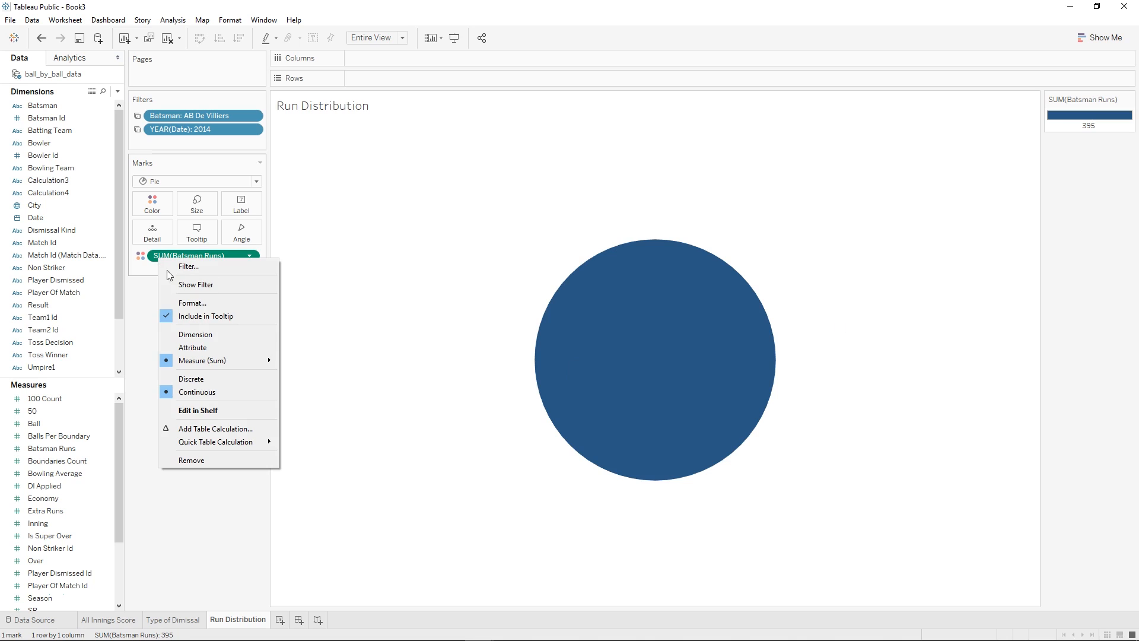
pyautogui.click(203, 337)
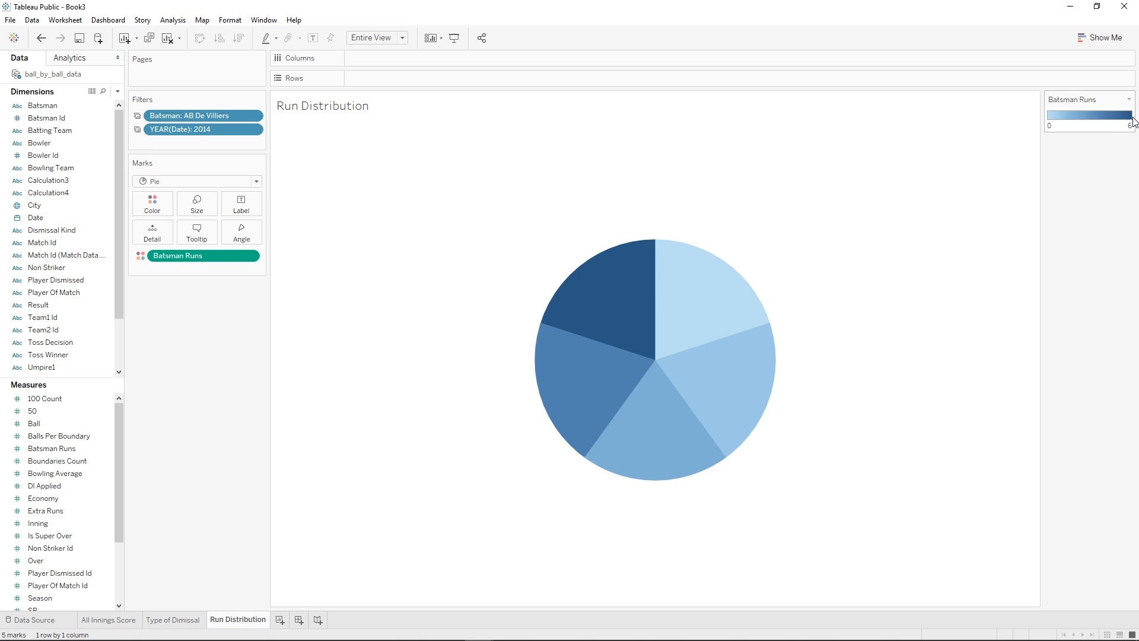
pyautogui.moveTo(707, 312)
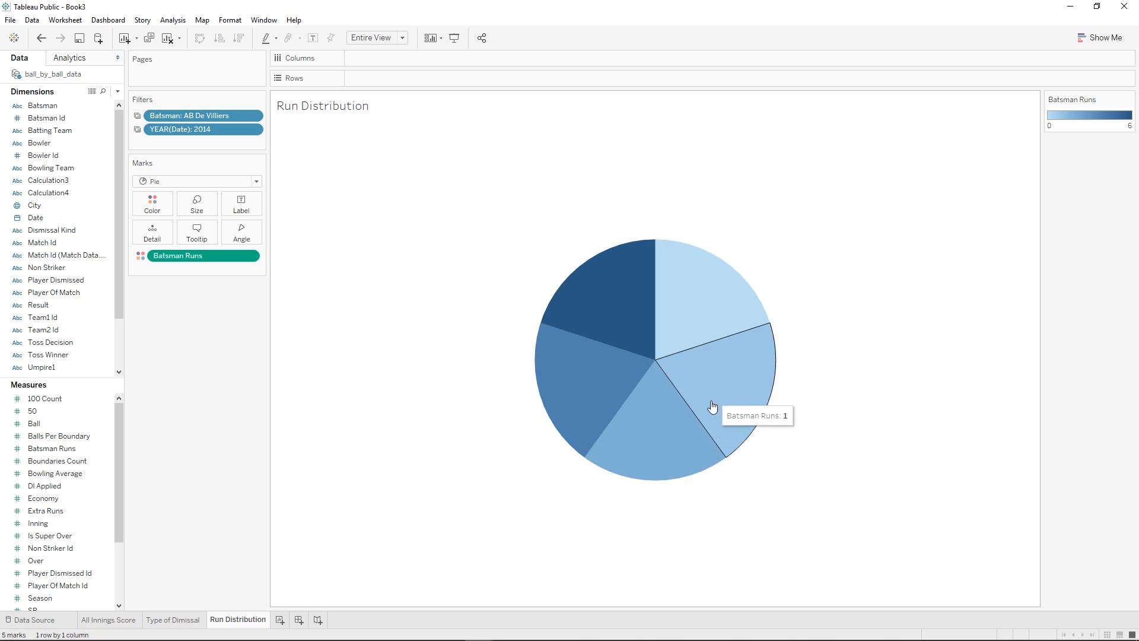
pyautogui.moveTo(662, 462)
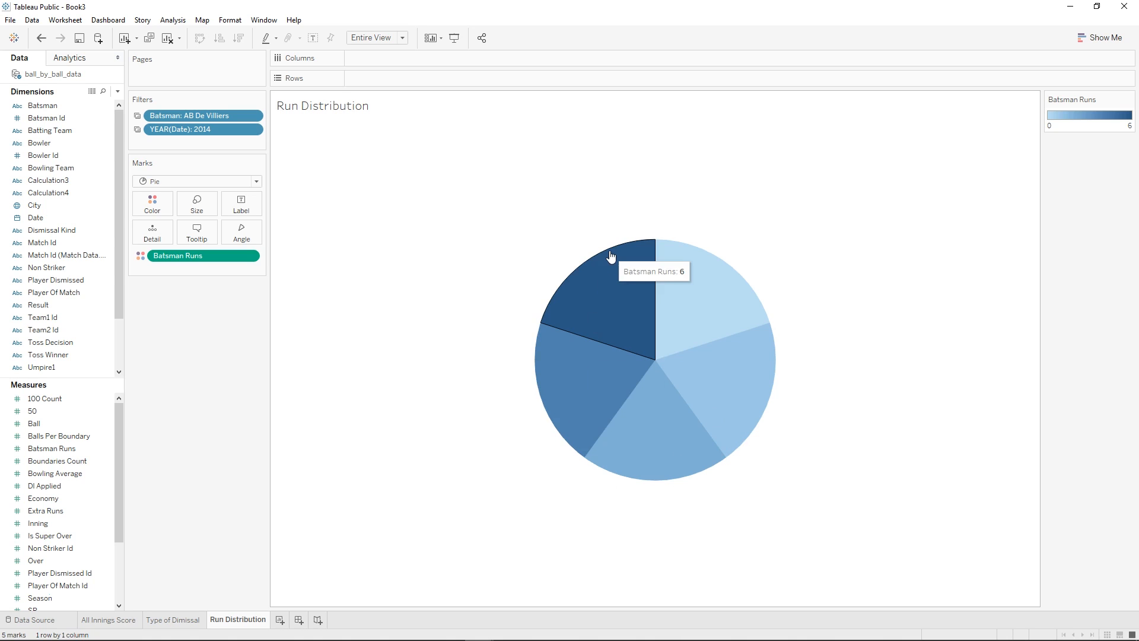
pyautogui.click(40, 320)
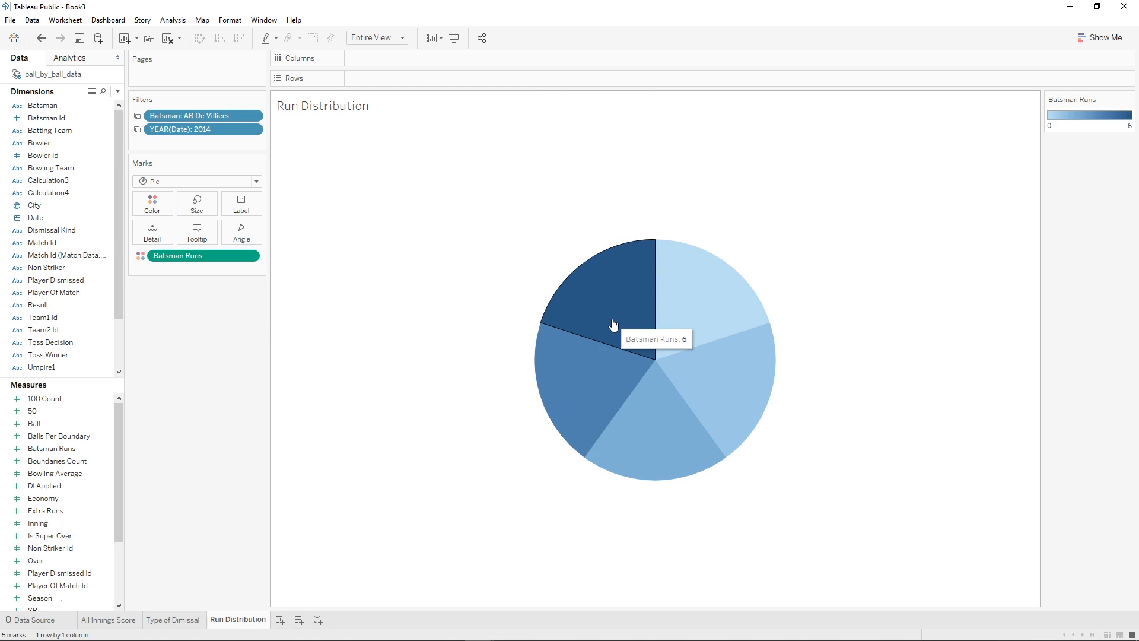
pyautogui.rightClick(194, 132)
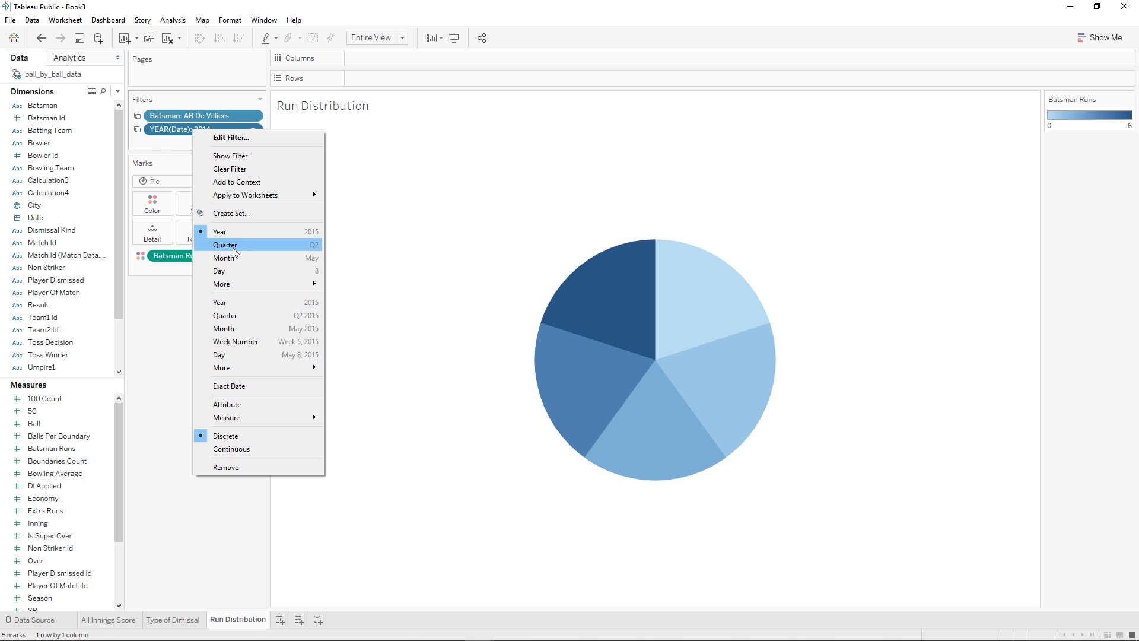
pyautogui.click(219, 112)
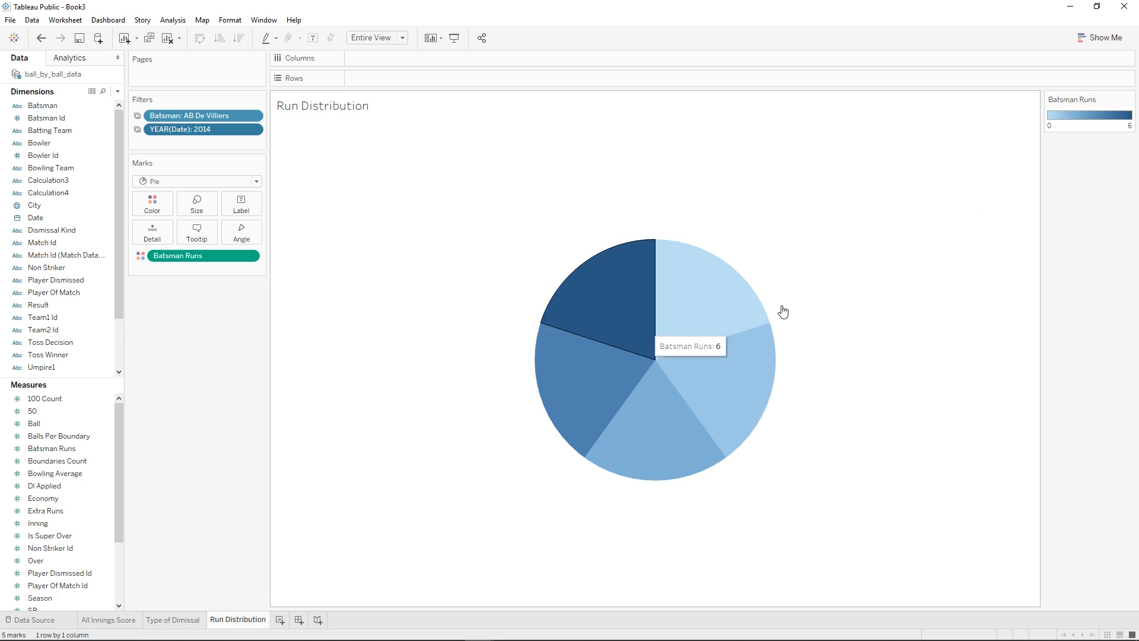
# - Make the Batsman Runs color field discrete and exclude the value 0 from the pie chart
pyautogui.rightClick(186, 256)
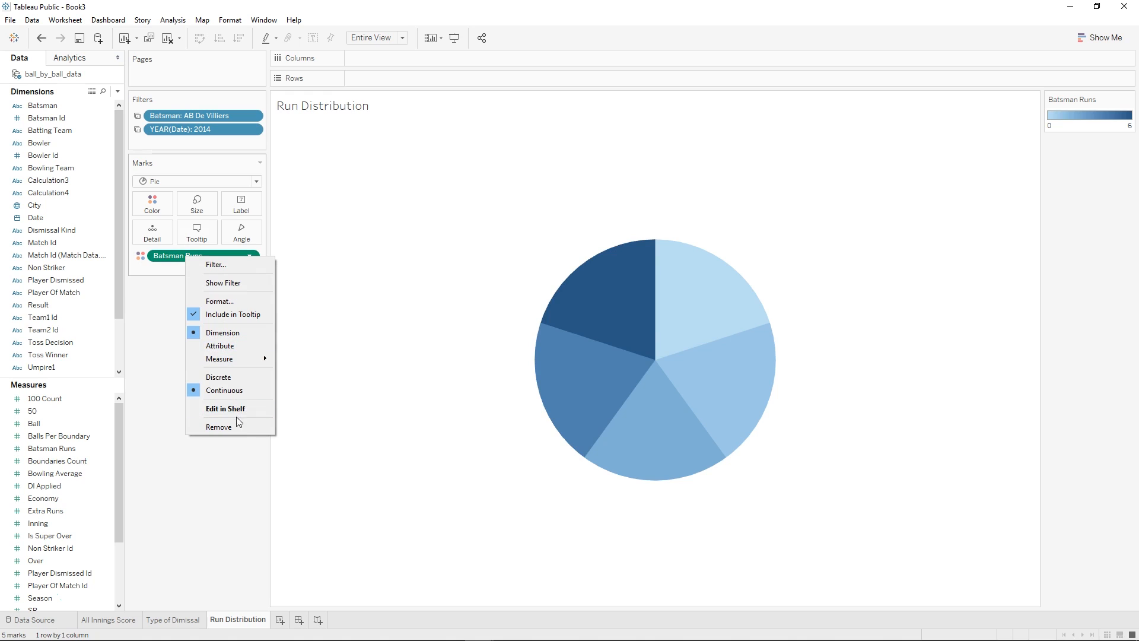
pyautogui.click(218, 377)
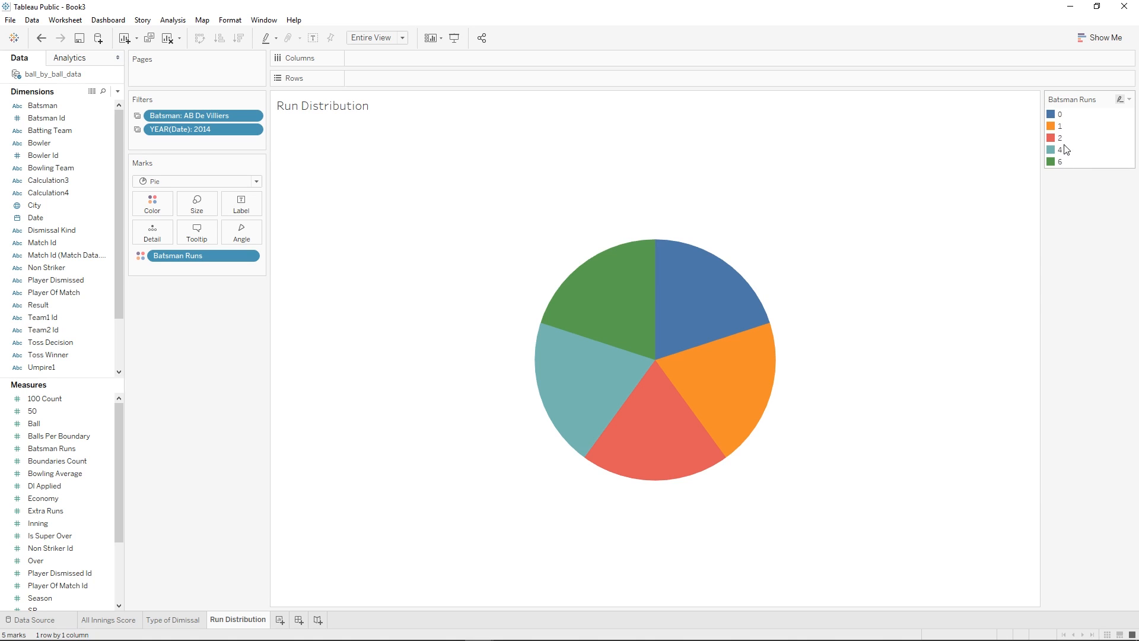
pyautogui.rightClick(1059, 116)
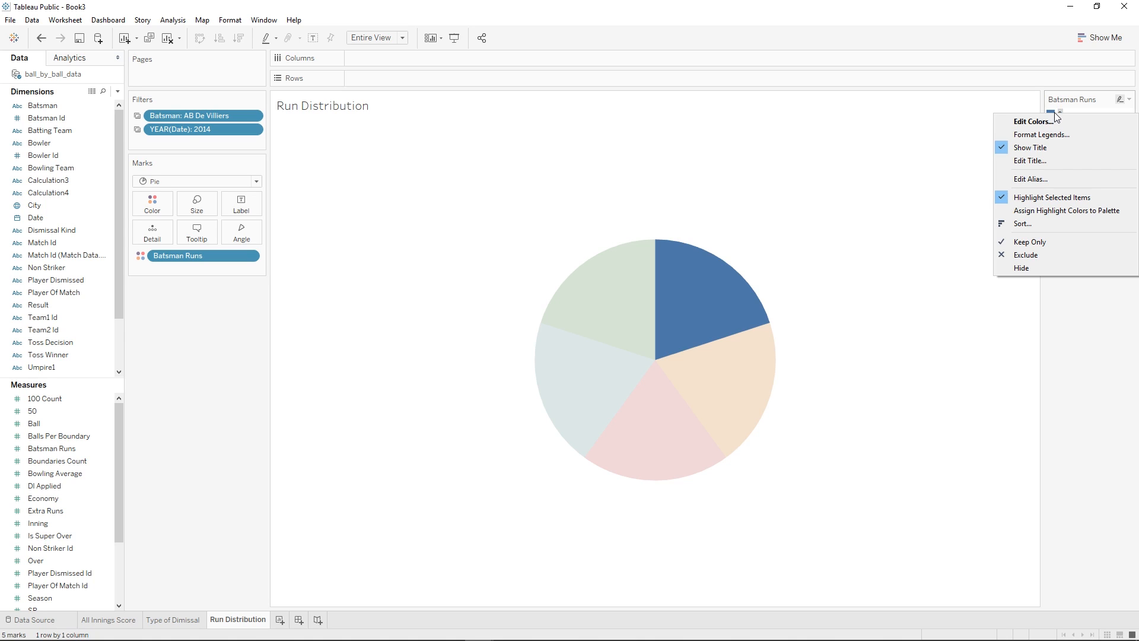
pyautogui.click(1026, 256)
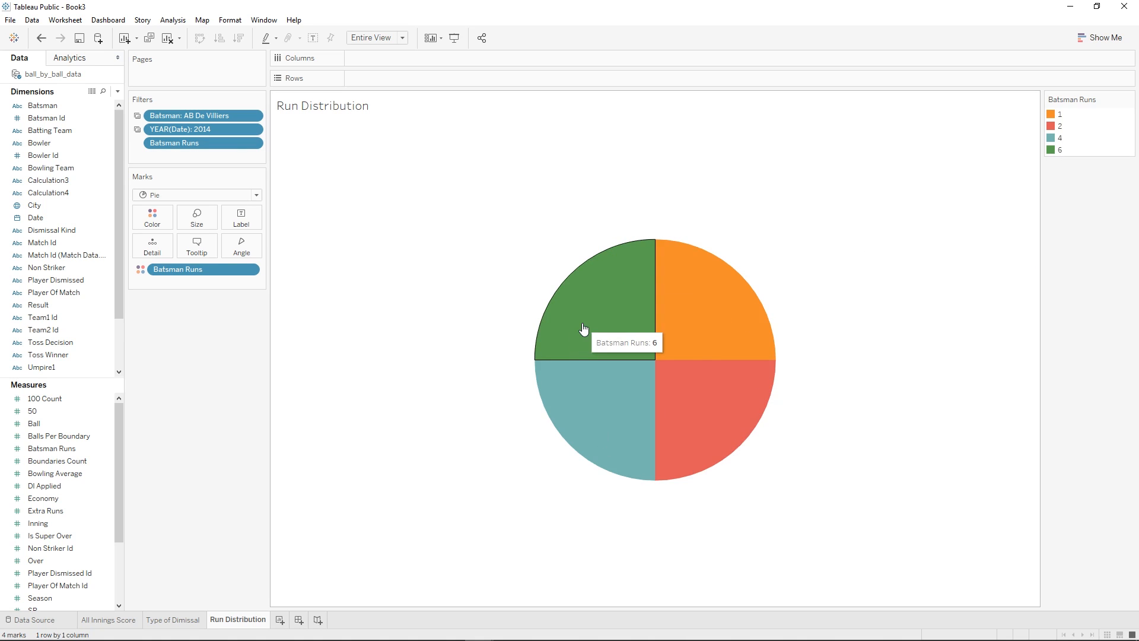
# - Show the YEAR(Date) filter beside the chart and include all years
pyautogui.rightClick(220, 130)
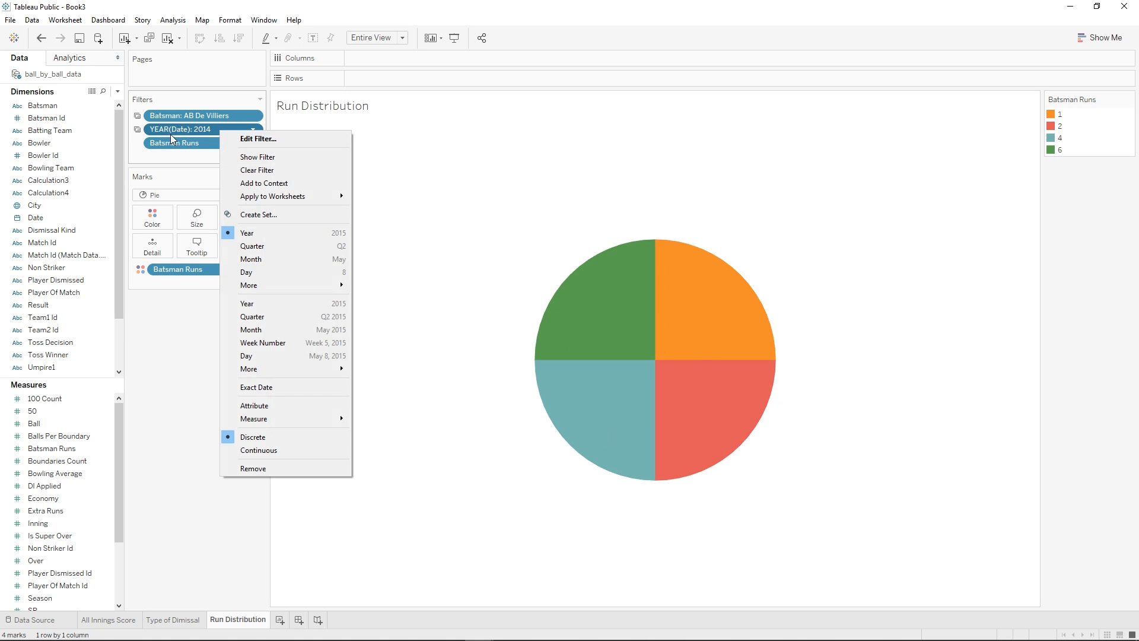
pyautogui.click(258, 157)
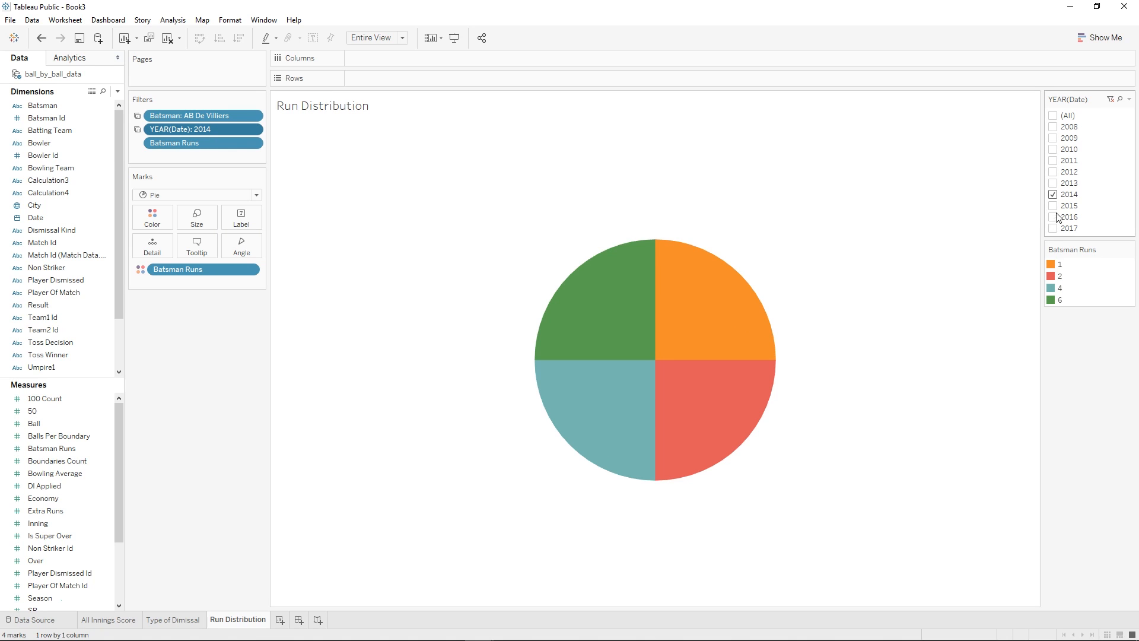
pyautogui.click(1053, 115)
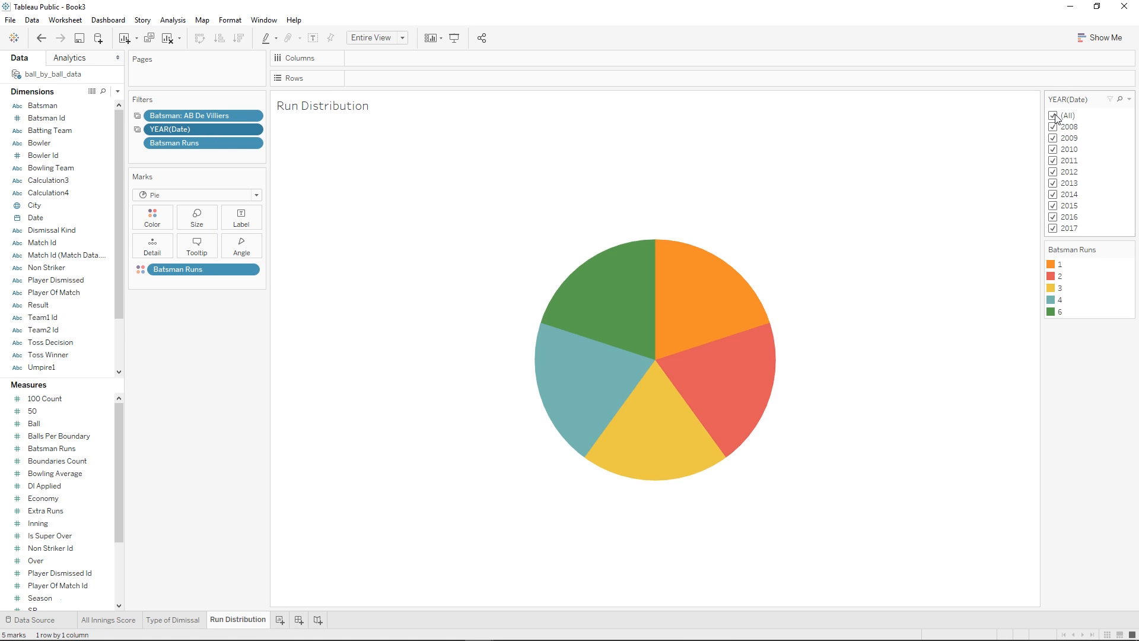
# - Highlight the 3-run slice of the pie chart from the Batsman Runs legend, and clear the highlight
pyautogui.click(1065, 291)
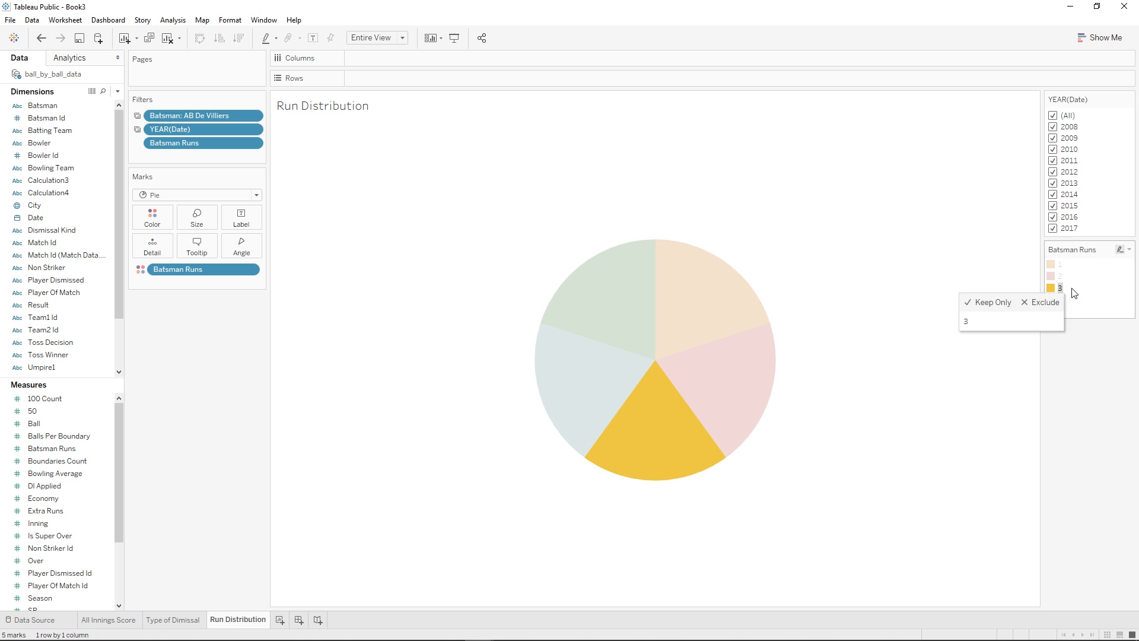
pyautogui.click(1062, 289)
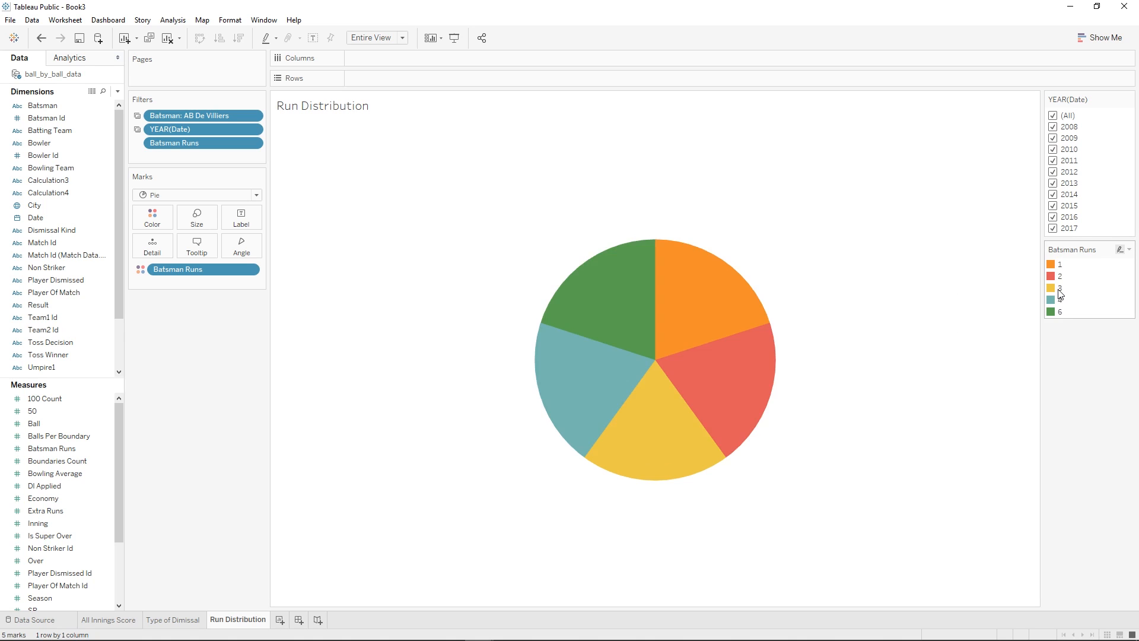
pyautogui.click(1061, 291)
pyautogui.click(1061, 290)
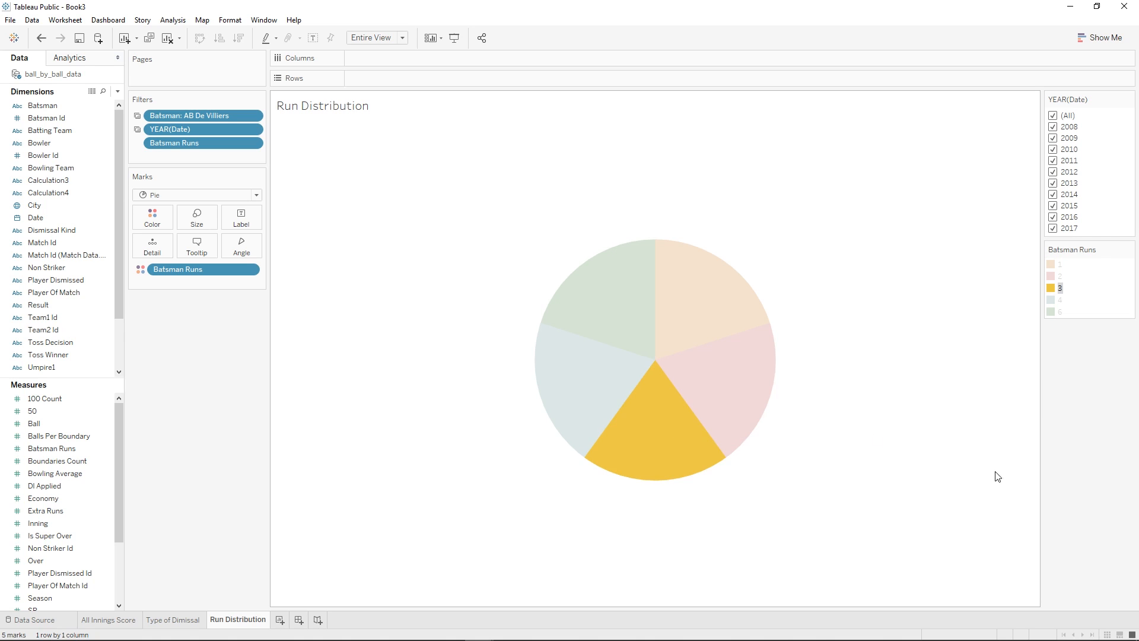
pyautogui.click(1047, 288)
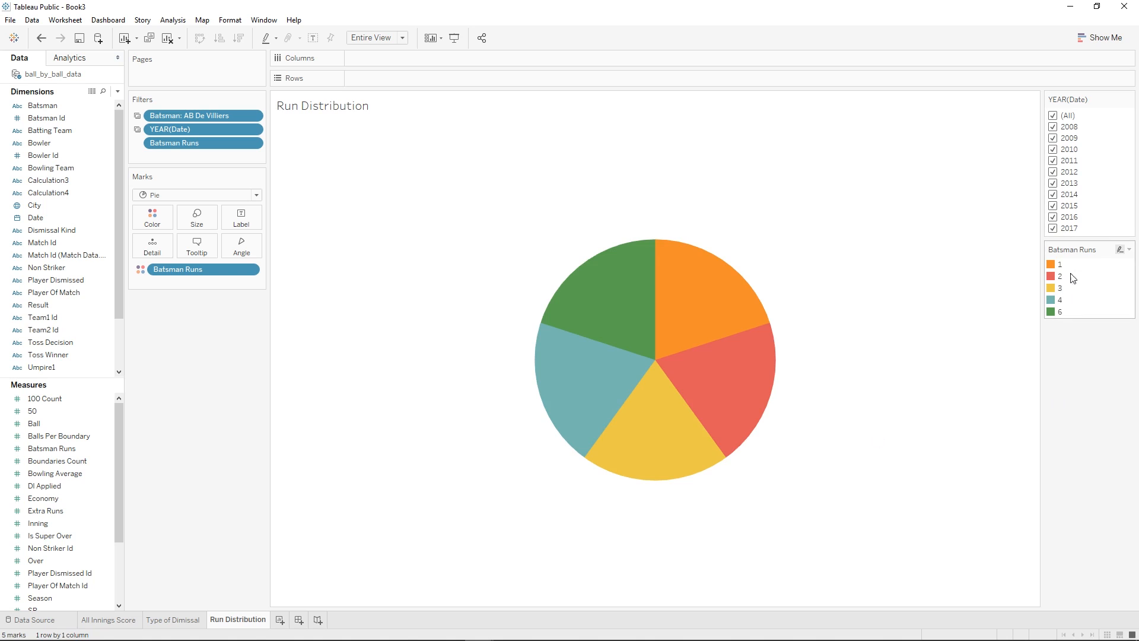
# - Limit the YEAR(Date) filter to 2014 only and set the slice angles by the sum of Batsman Runs
pyautogui.click(1052, 116)
pyautogui.click(1053, 195)
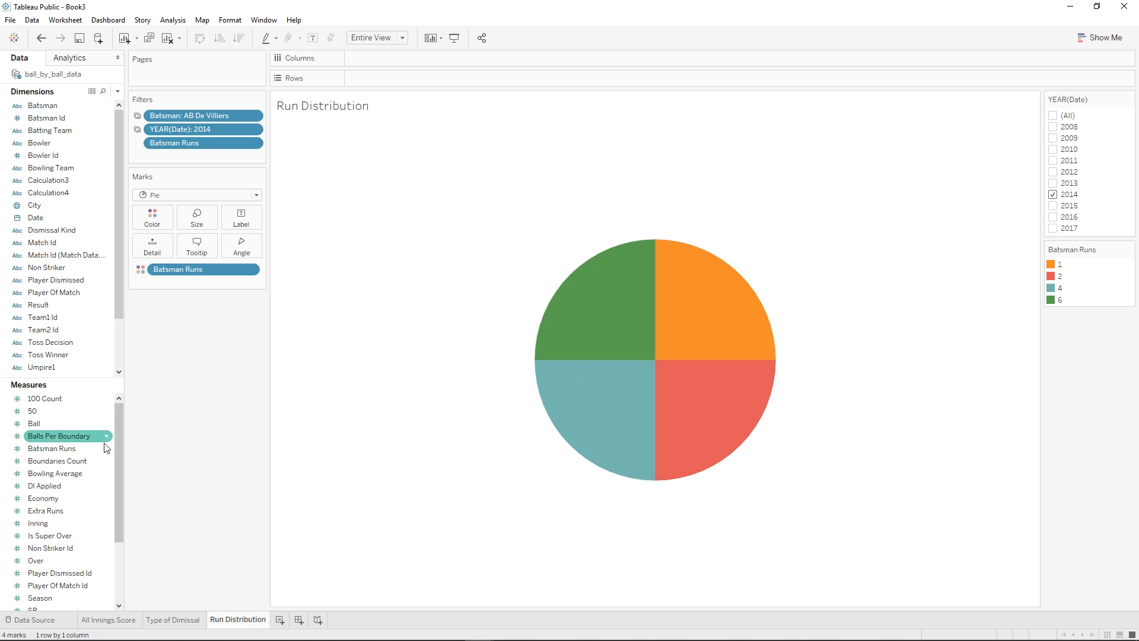
pyautogui.moveTo(59, 448); pyautogui.dragTo(247, 242)
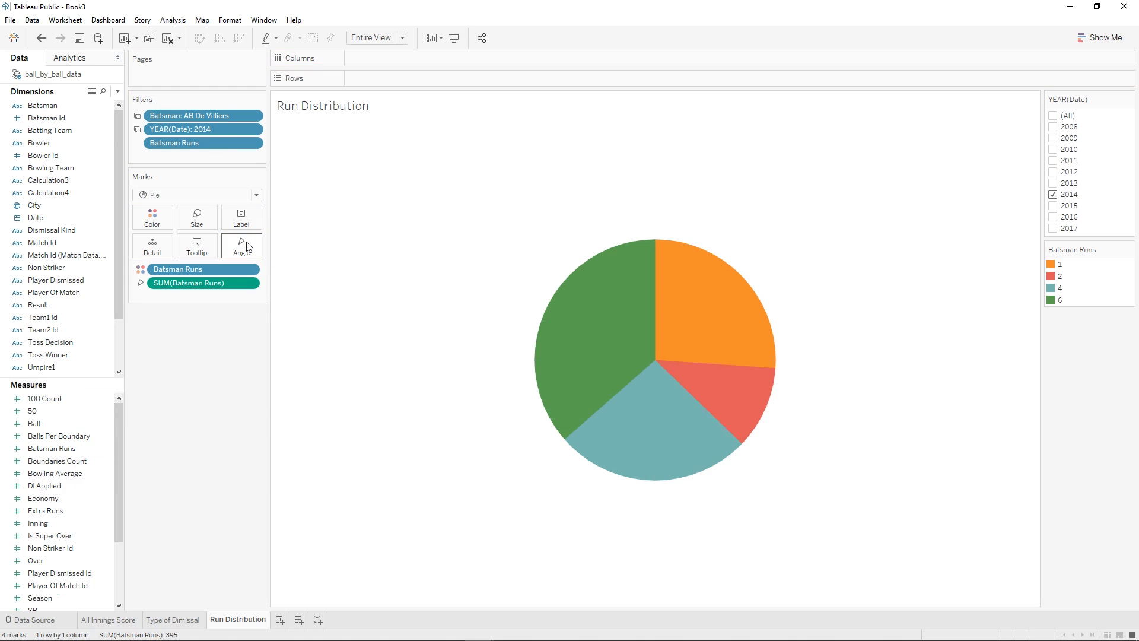
# - Set the pie slice angles to the count of Batsman Runs, and undo and redo the change to compare it with the sum
pyautogui.scroll(-3, 101, 510)
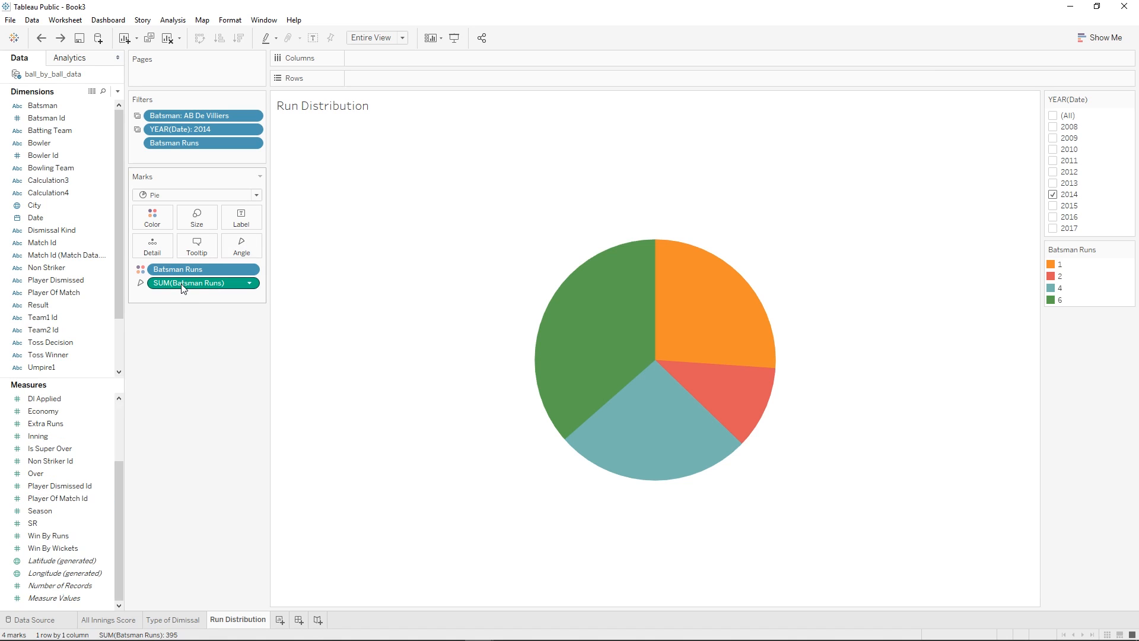
pyautogui.moveTo(590, 320)
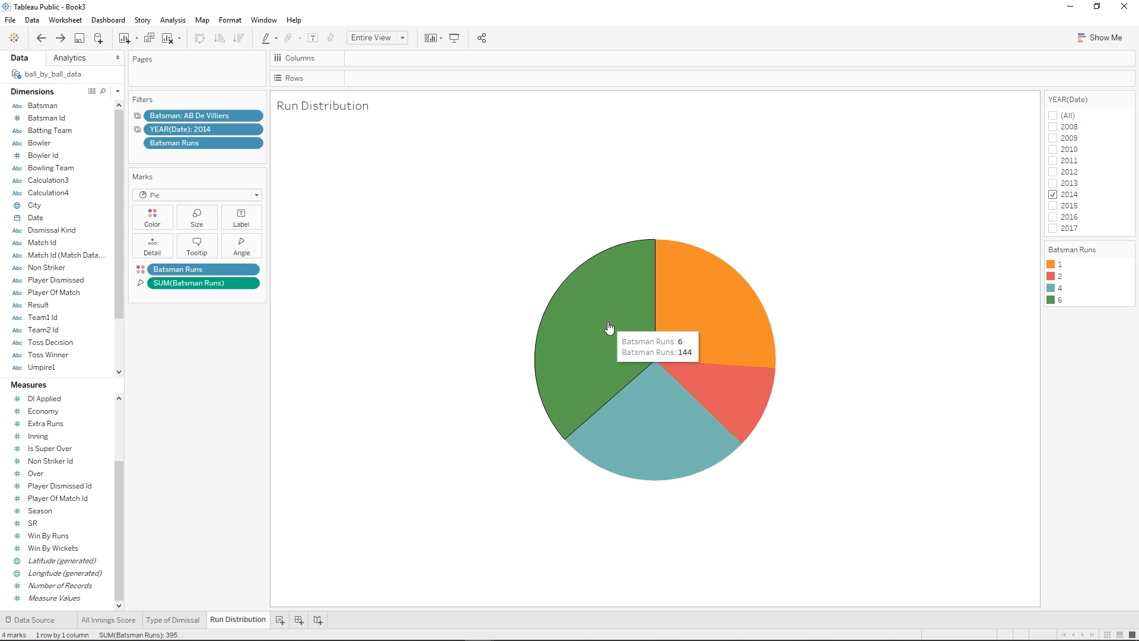
pyautogui.rightClick(236, 286)
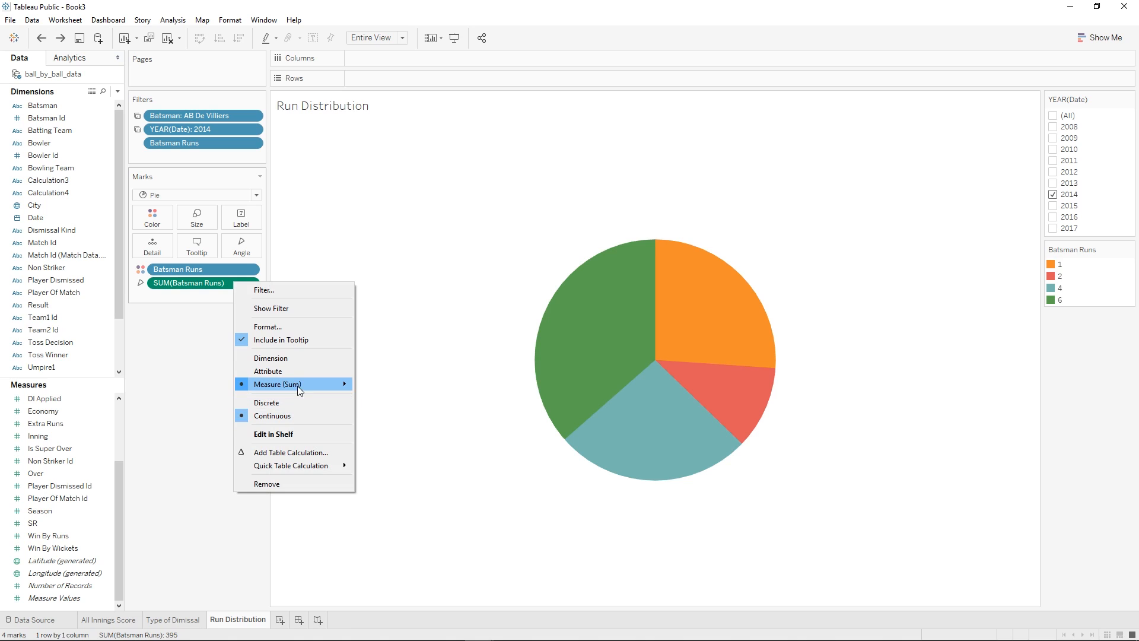
pyautogui.moveTo(299, 389)
pyautogui.click(390, 425)
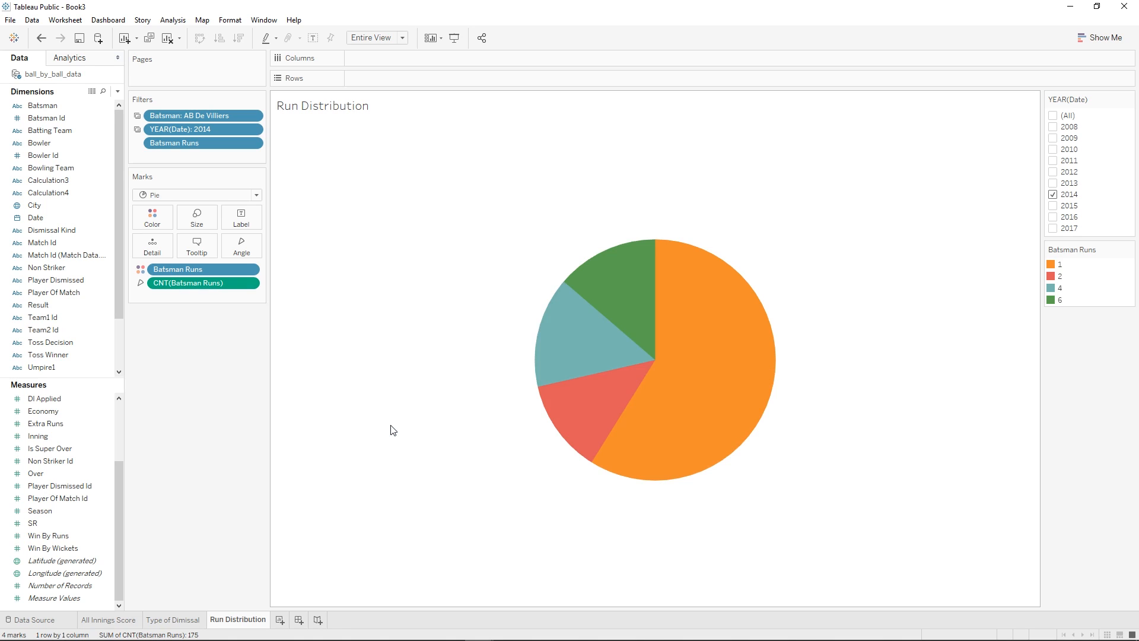
pyautogui.moveTo(633, 278)
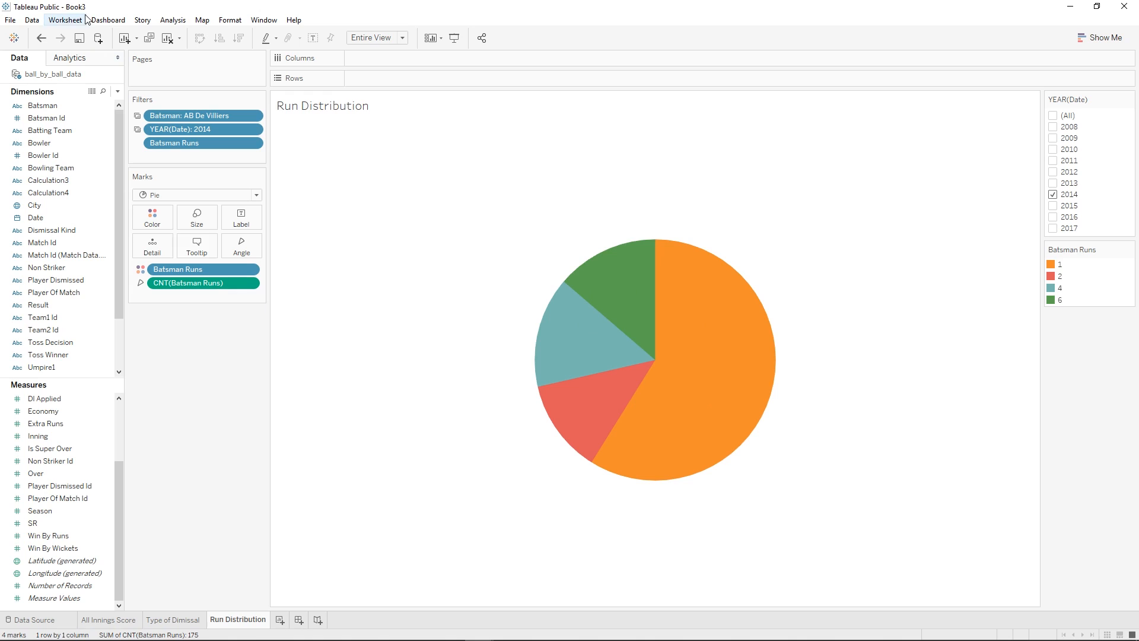
pyautogui.click(40, 38)
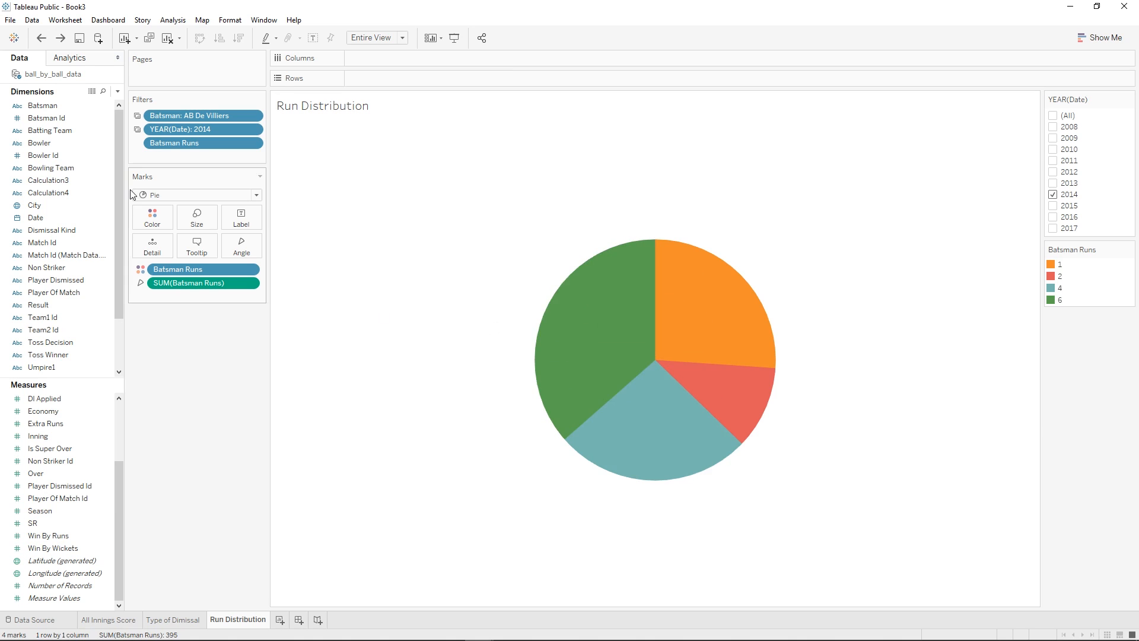
pyautogui.click(59, 40)
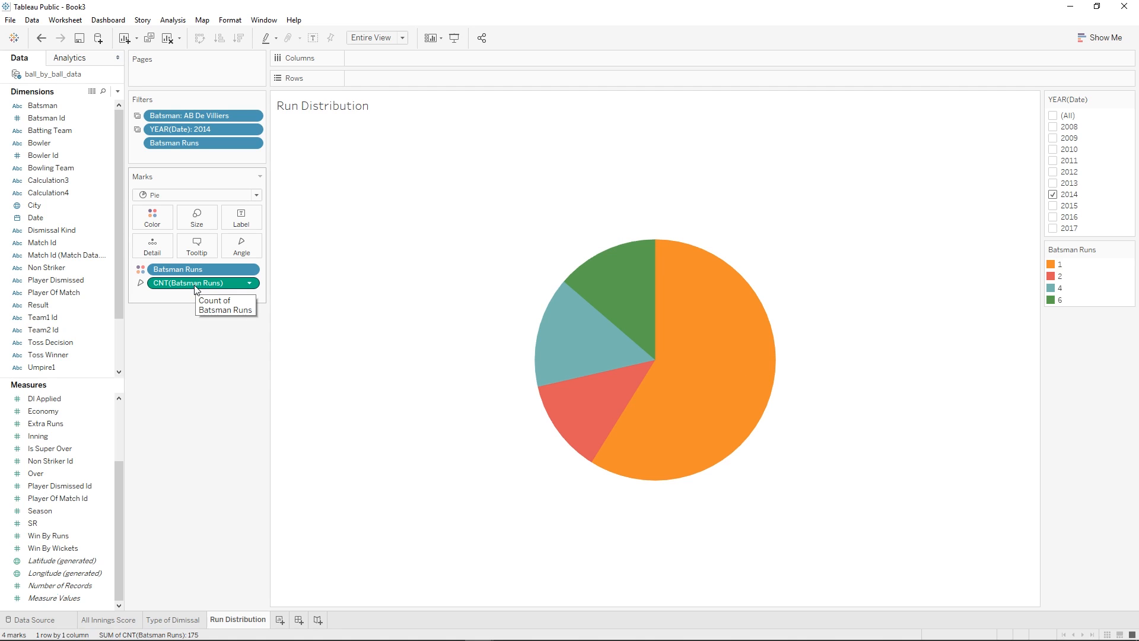
# - Replace the Batsman Runs field that sets the slice angles with the sum of Number of Records
pyautogui.moveTo(197, 289); pyautogui.dragTo(201, 396)
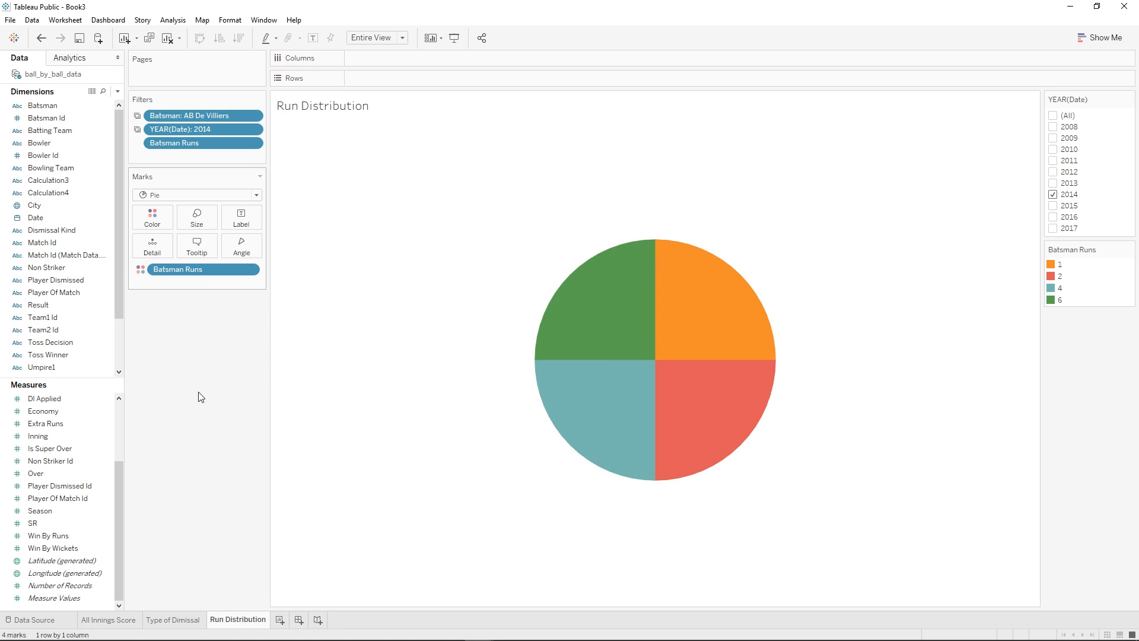
pyautogui.click(102, 585)
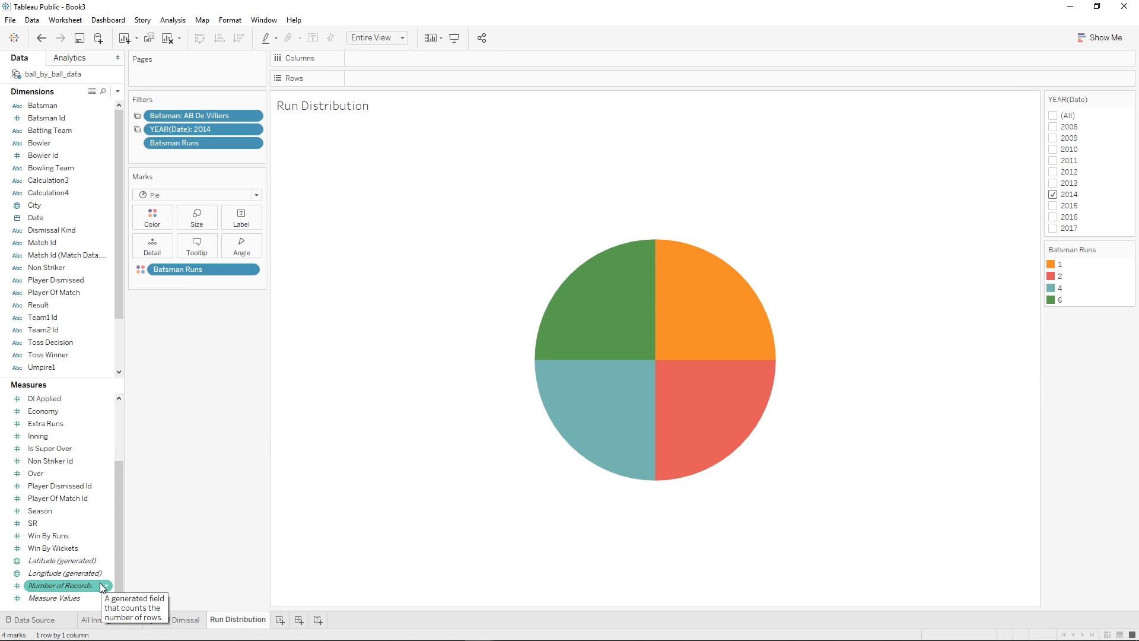
pyautogui.moveTo(87, 582); pyautogui.dragTo(244, 549)
pyautogui.click(93, 582)
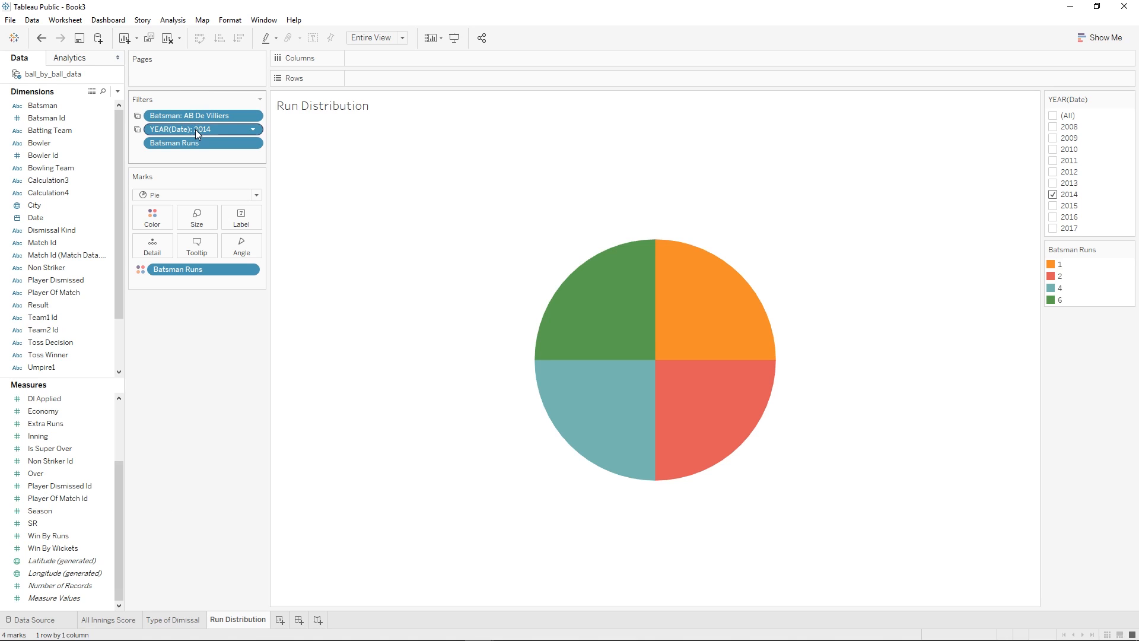
pyautogui.moveTo(578, 295)
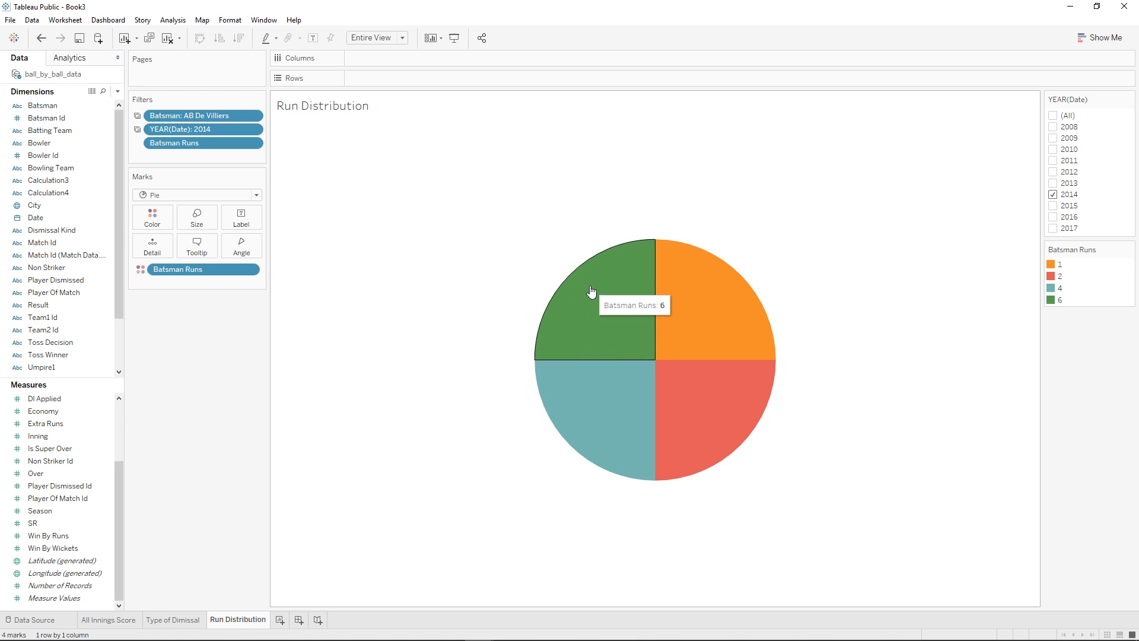
pyautogui.moveTo(59, 585); pyautogui.dragTo(242, 242)
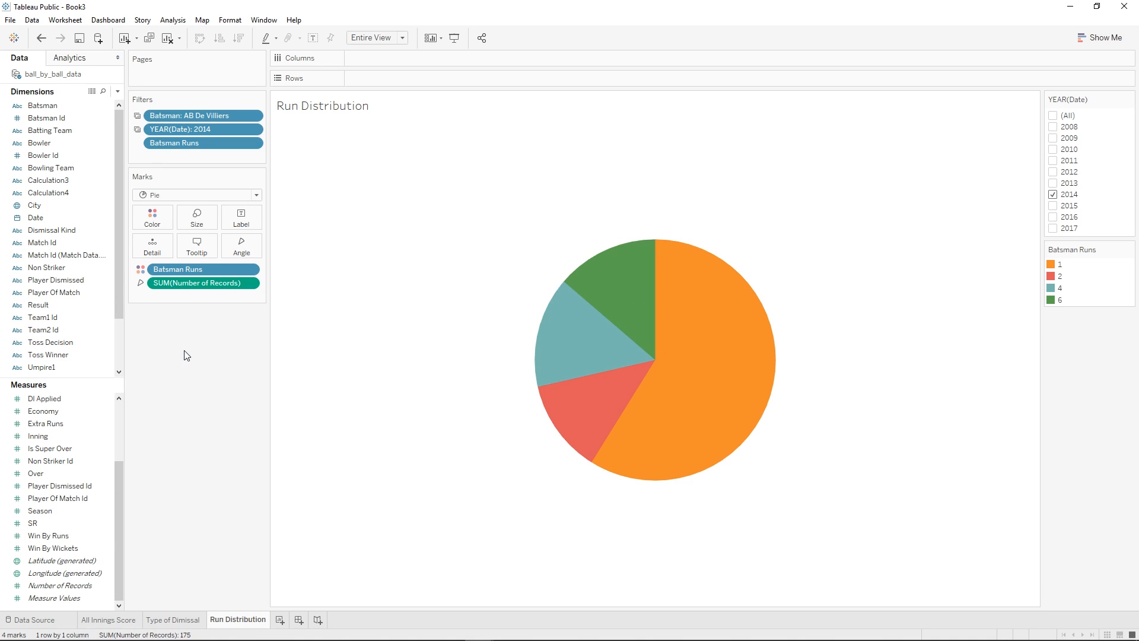
# - Label the pie slices with the sum of Number of Records
pyautogui.scroll(3, 91, 481)
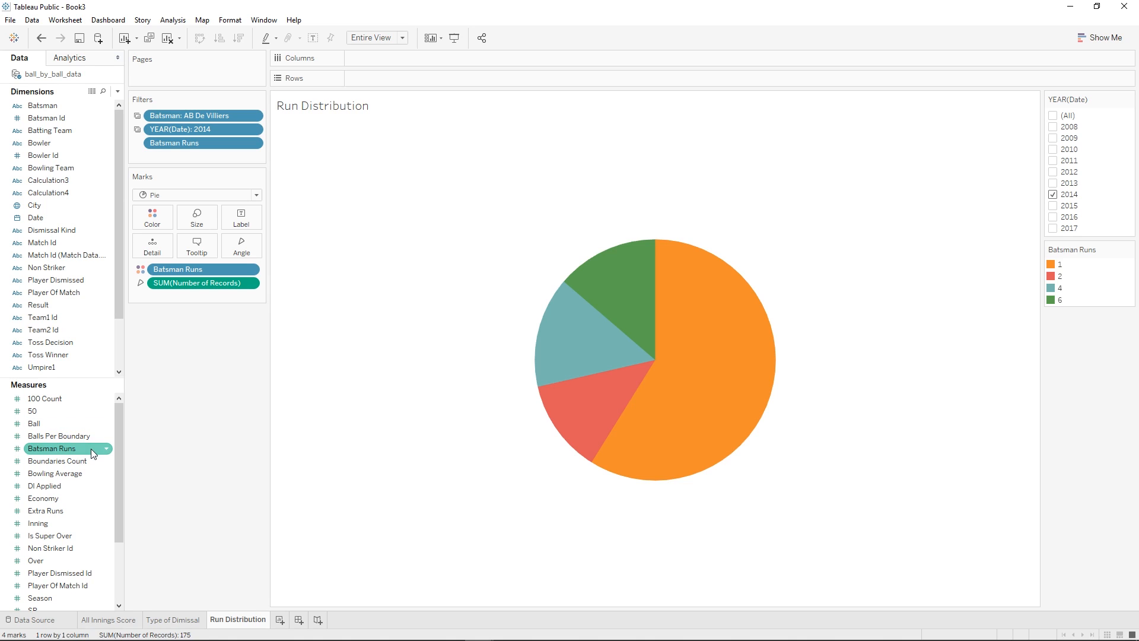
pyautogui.scroll(-3, 78, 475)
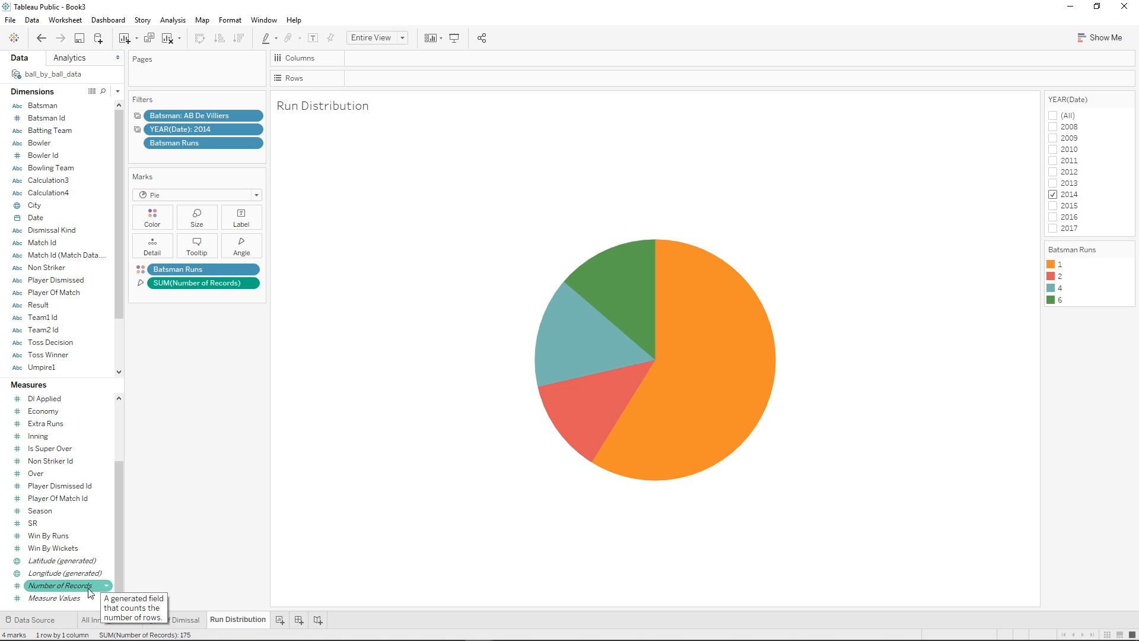
pyautogui.moveTo(95, 585); pyautogui.dragTo(258, 214)
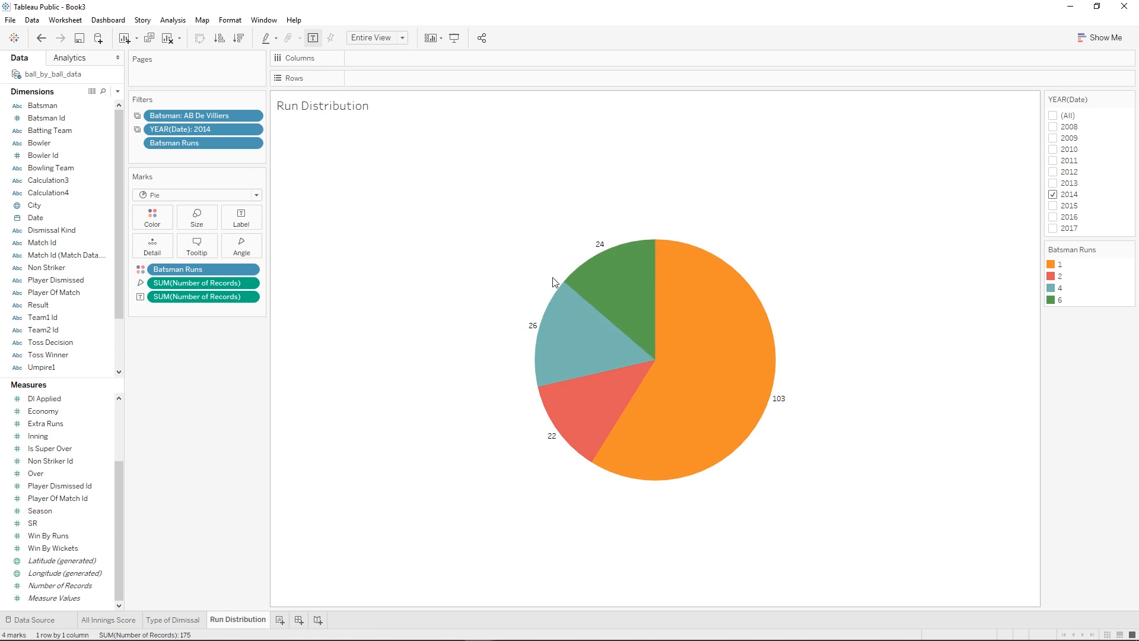
pyautogui.moveTo(682, 354)
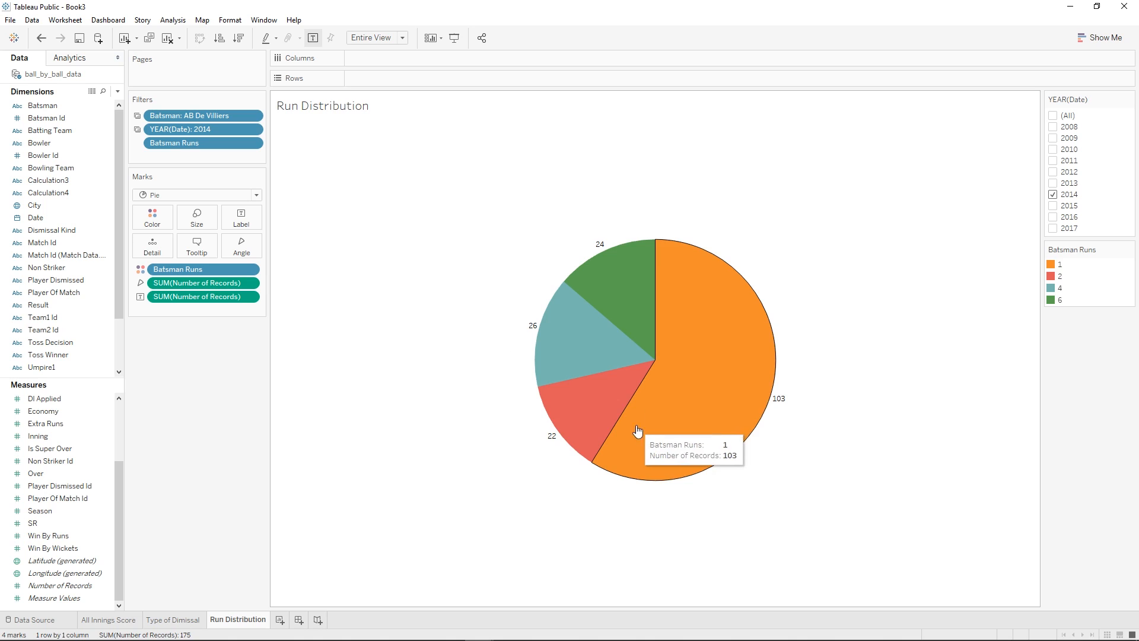
pyautogui.moveTo(590, 344)
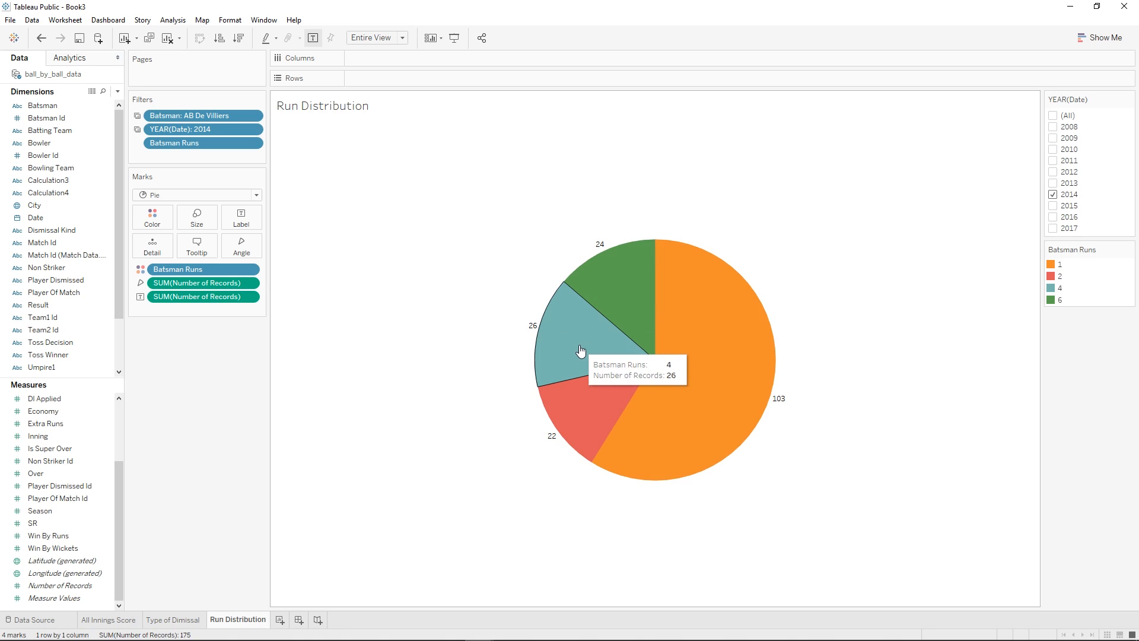
pyautogui.moveTo(581, 409)
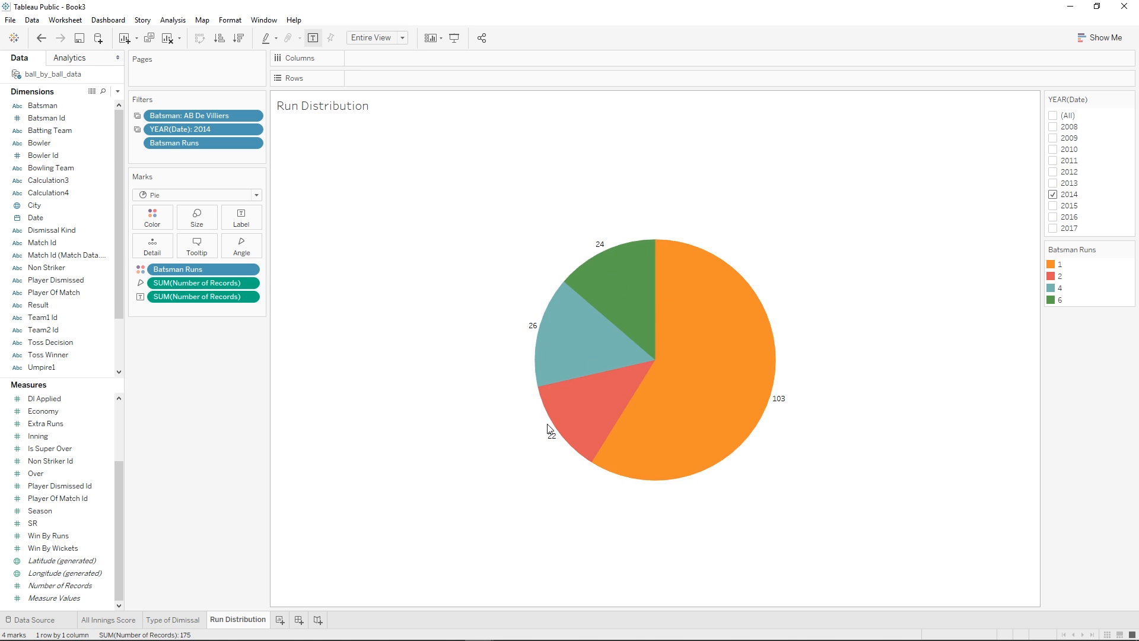
pyautogui.moveTo(752, 378)
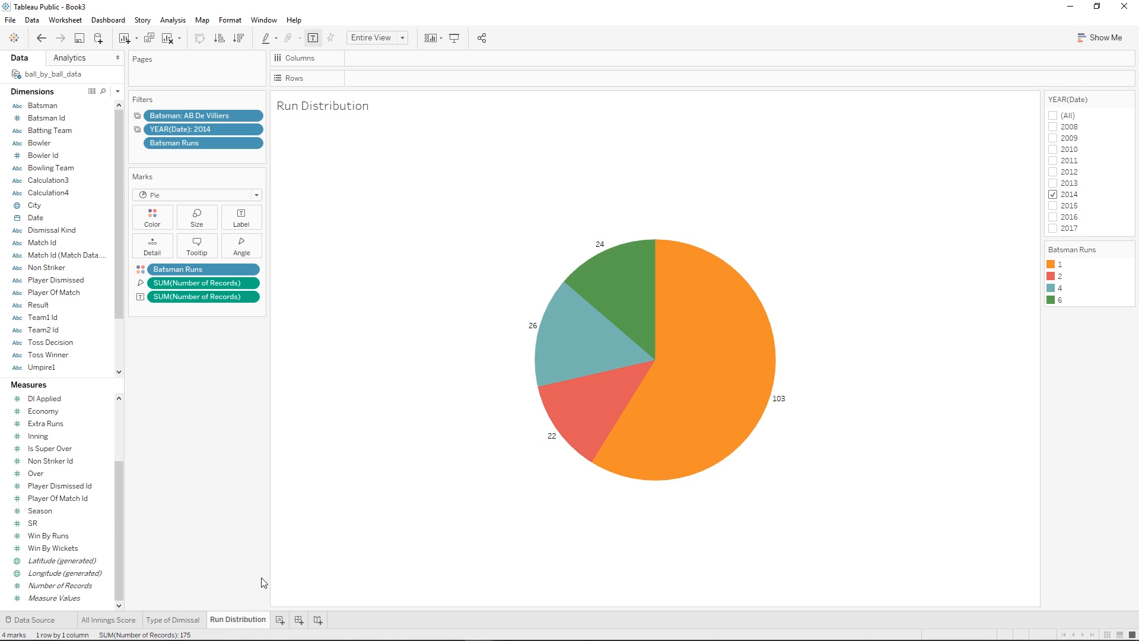
# - Add a new worksheet and name it Season Strike Rate
pyautogui.click(280, 621)
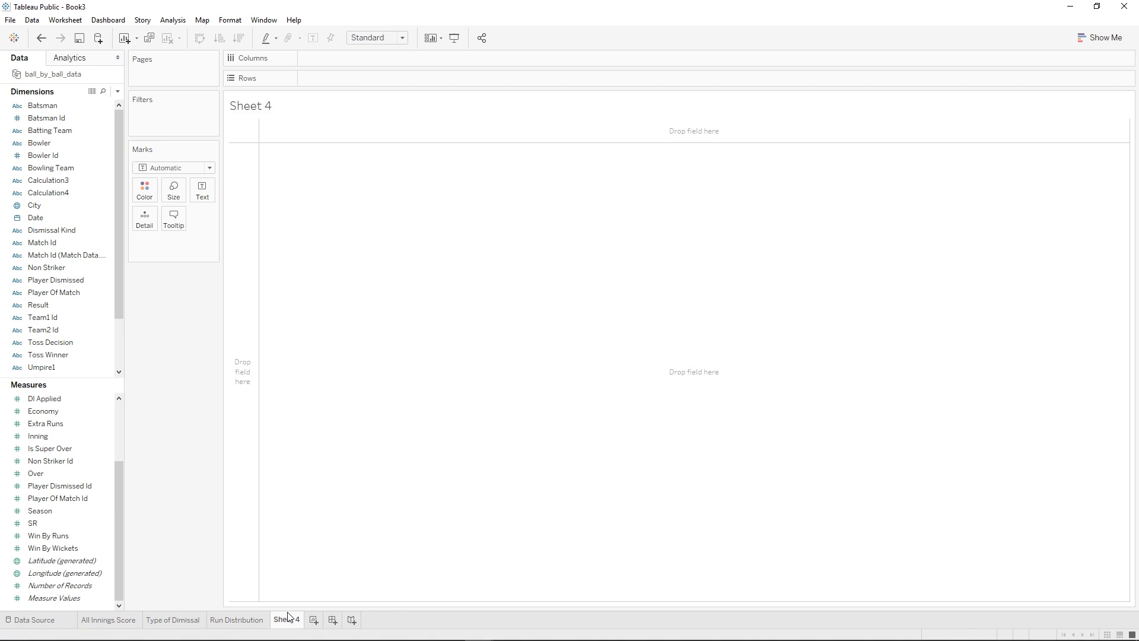
pyautogui.rightClick(289, 618)
pyautogui.click(331, 478)
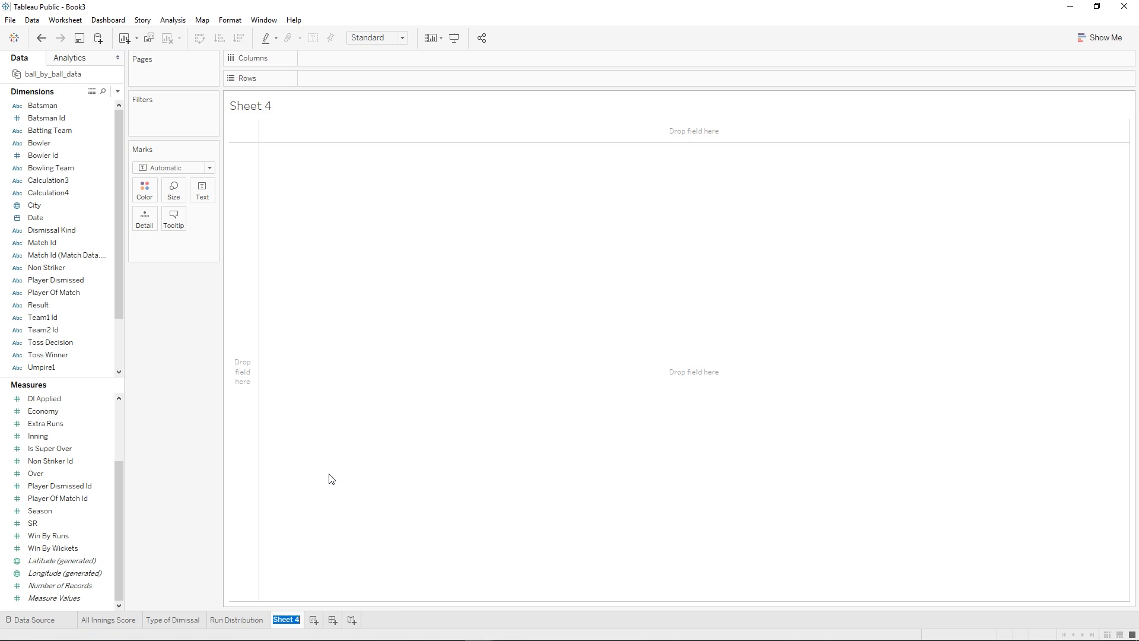
pyautogui.write('Season Strike Rate')
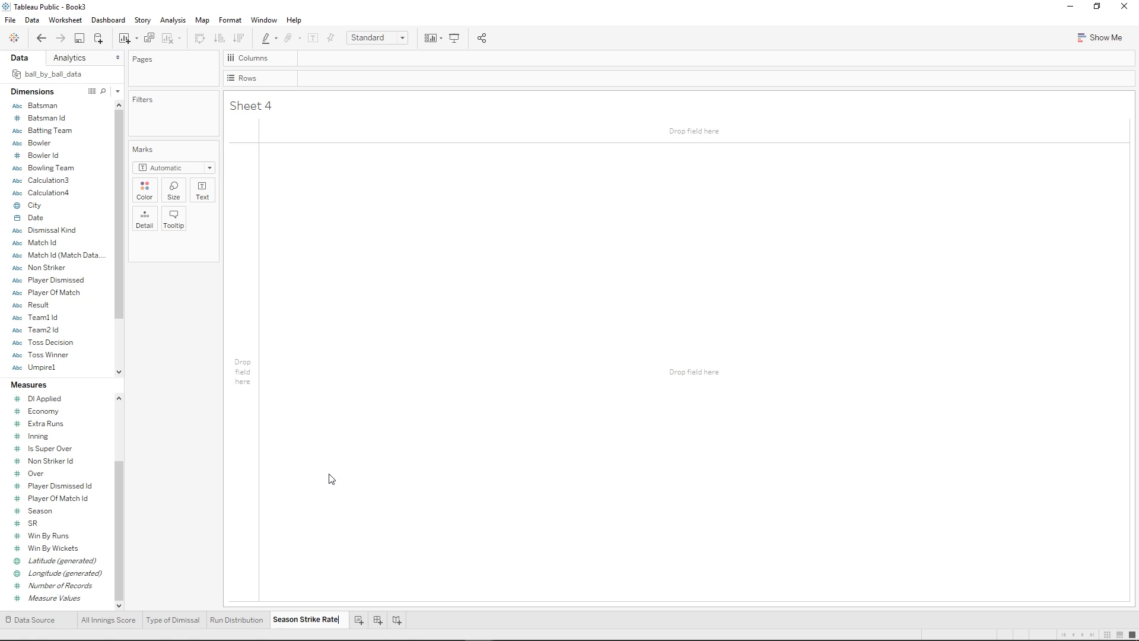
pyautogui.press('Return')
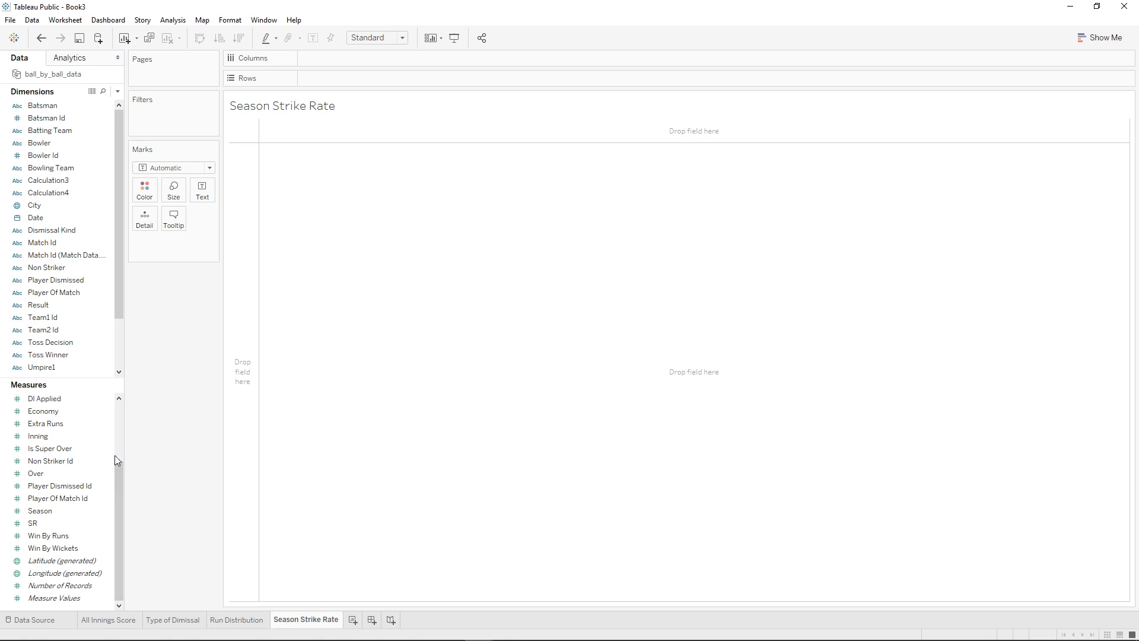
# - Create a calculated field named Strike Rate and begin its formula with SUM([Batsman Runs])
pyautogui.scroll(3, 117, 463)
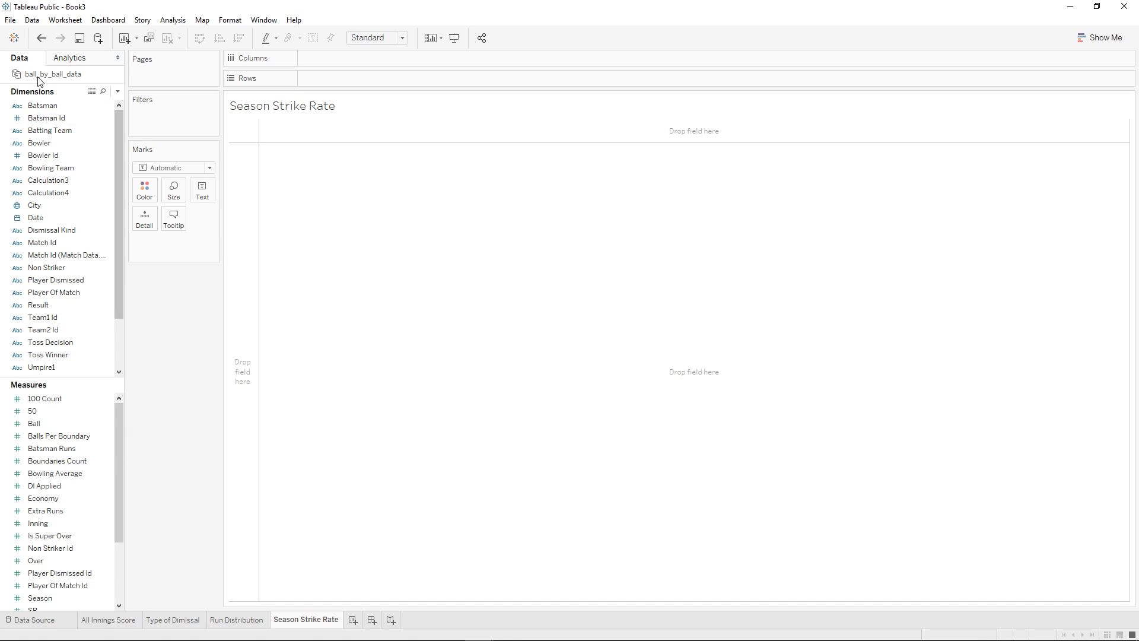
pyautogui.click(118, 92)
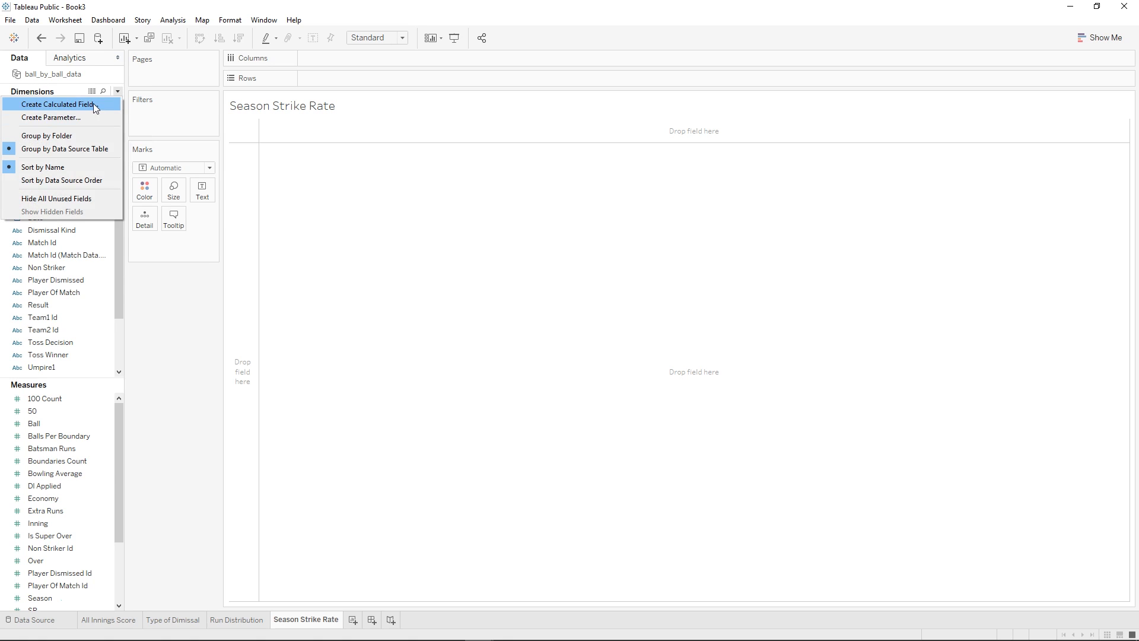
pyautogui.click(94, 104)
pyautogui.write('Str')
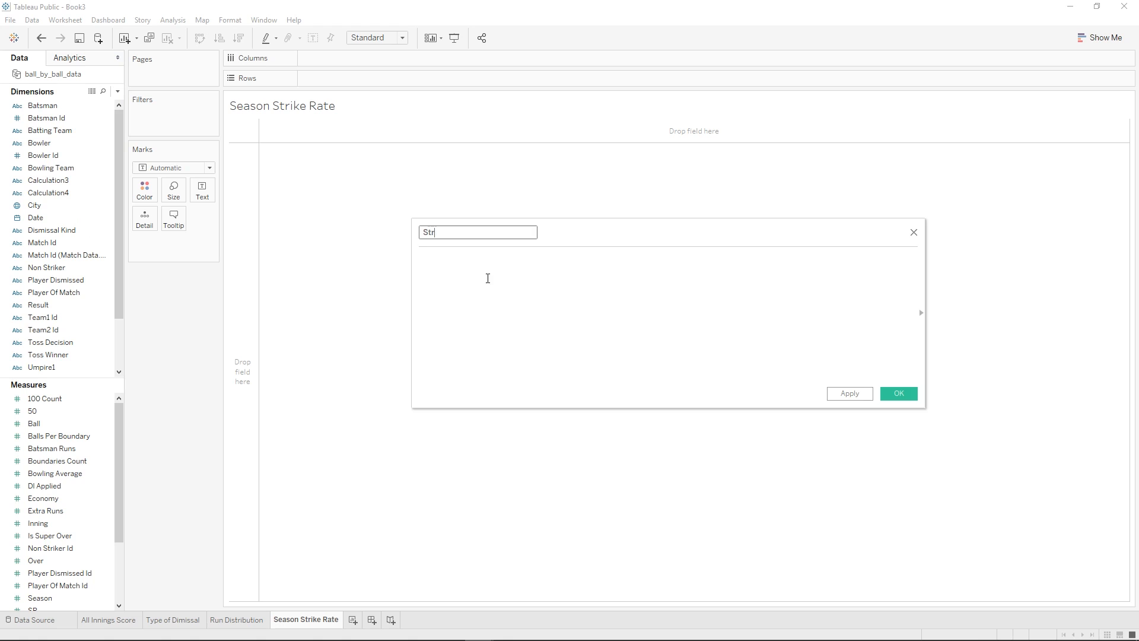
pyautogui.write('ike Rate')
pyautogui.click(487, 278)
pyautogui.press('BackSpace')
pyautogui.press('BackSpace')
pyautogui.write('UM')
pyautogui.press('Return')
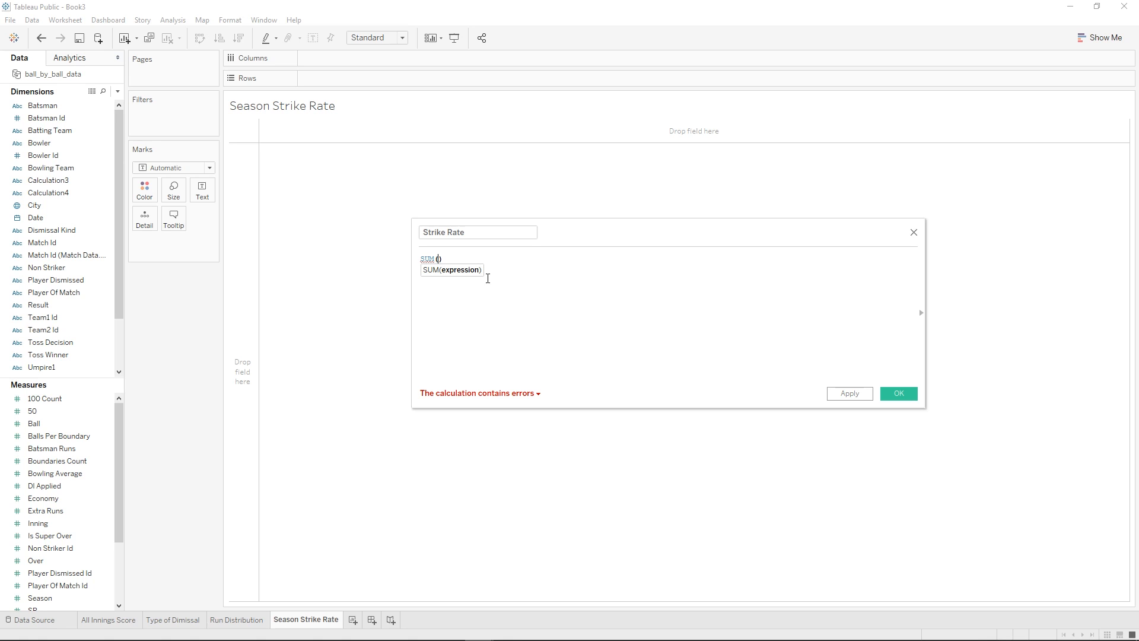
pyautogui.write('Bats')
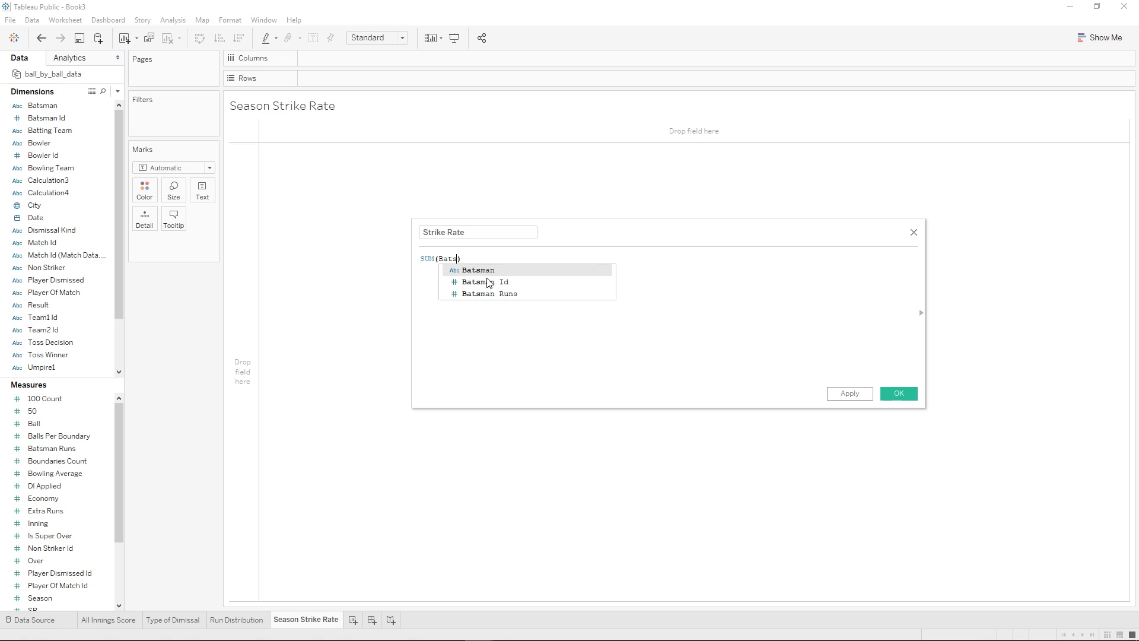
pyautogui.click(490, 293)
# - Divide the Strike Rate formula by [Number of Records] and enclose the whole expression in parentheses
pyautogui.write('/')
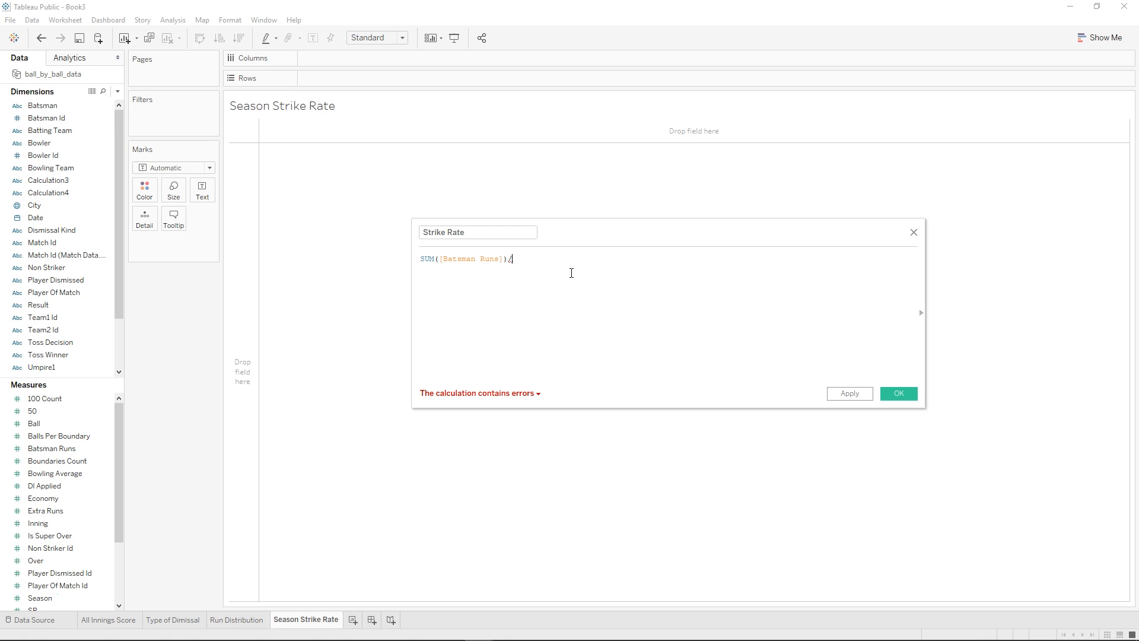
pyautogui.write('numb')
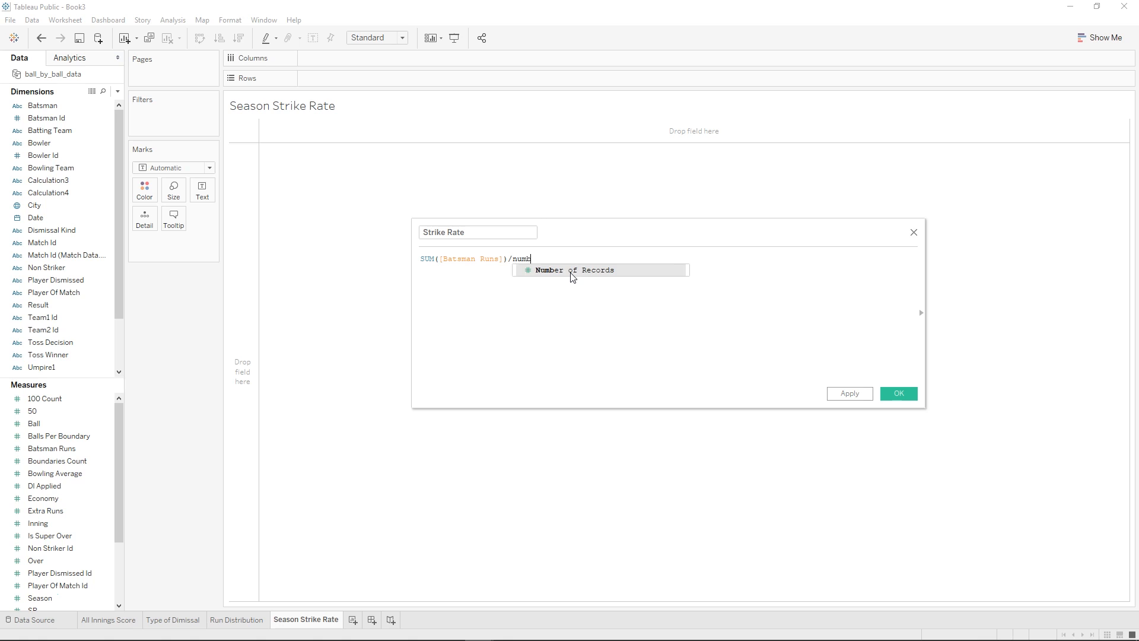
pyautogui.click(572, 272)
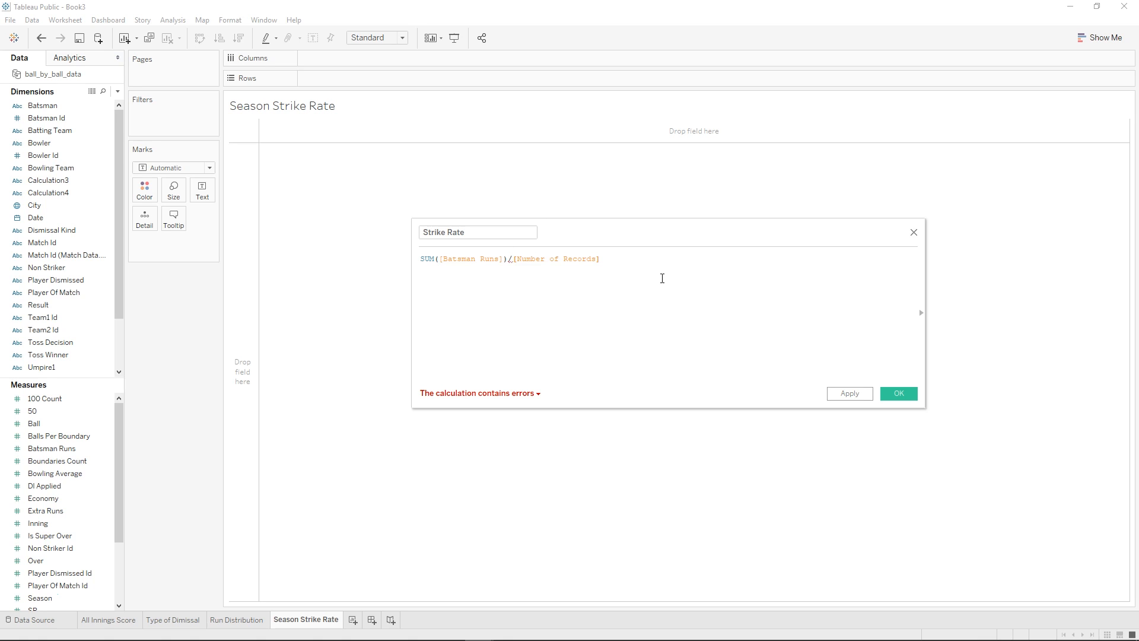
pyautogui.write(')')
pyautogui.click(422, 260)
pyautogui.write('(')
# - Change the divisor to SUM([Number of Records]), add a multiplication to the Strike Rate expression, and save the calculated field
pyautogui.doubleClick(544, 259)
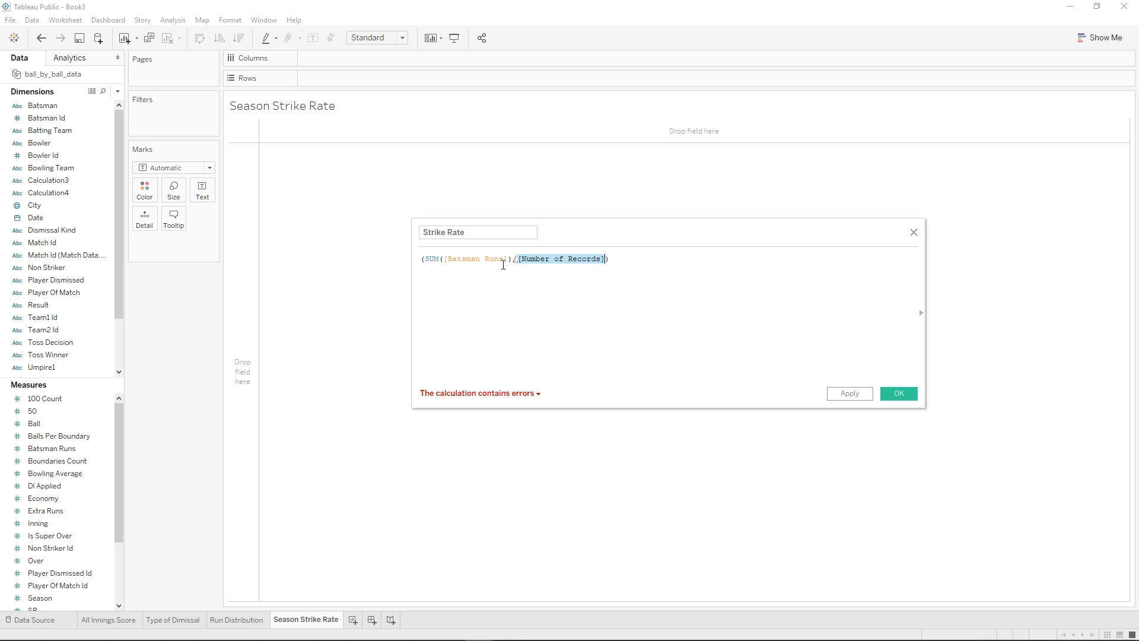
pyautogui.write('SUM')
pyautogui.press('Return')
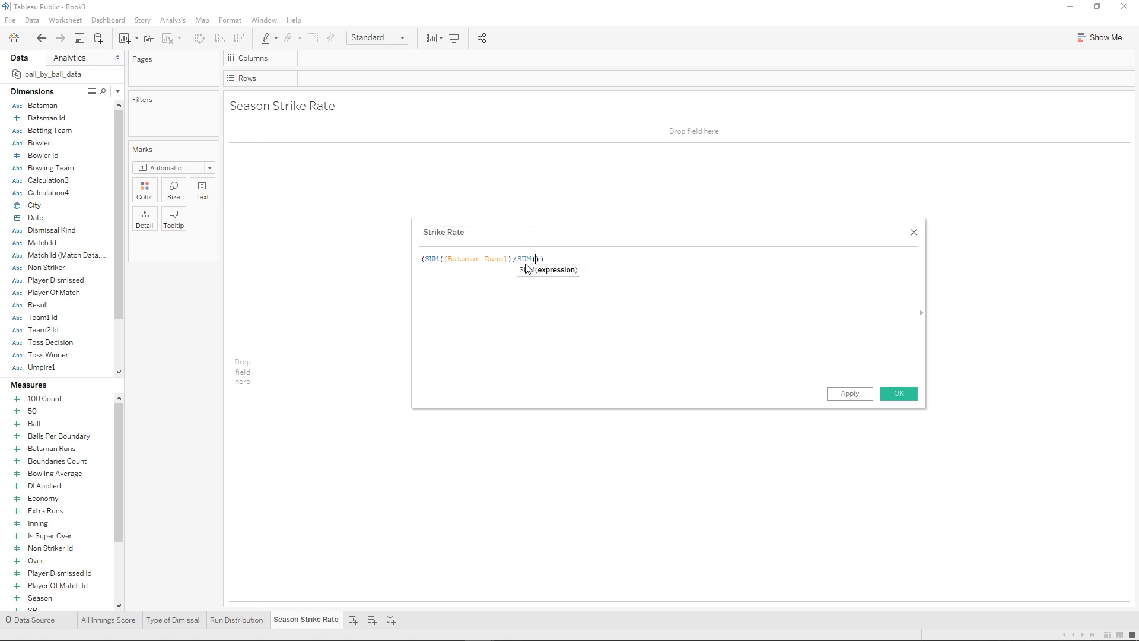
pyautogui.write('[Num')
pyautogui.press('Return')
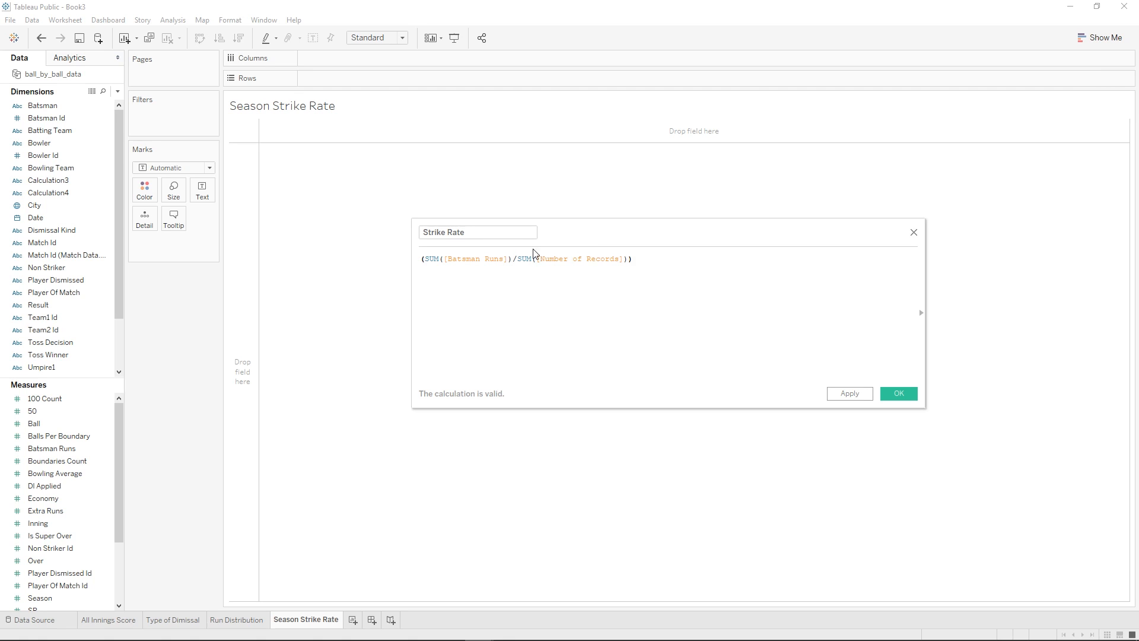
pyautogui.write('*')
pyautogui.click(899, 394)
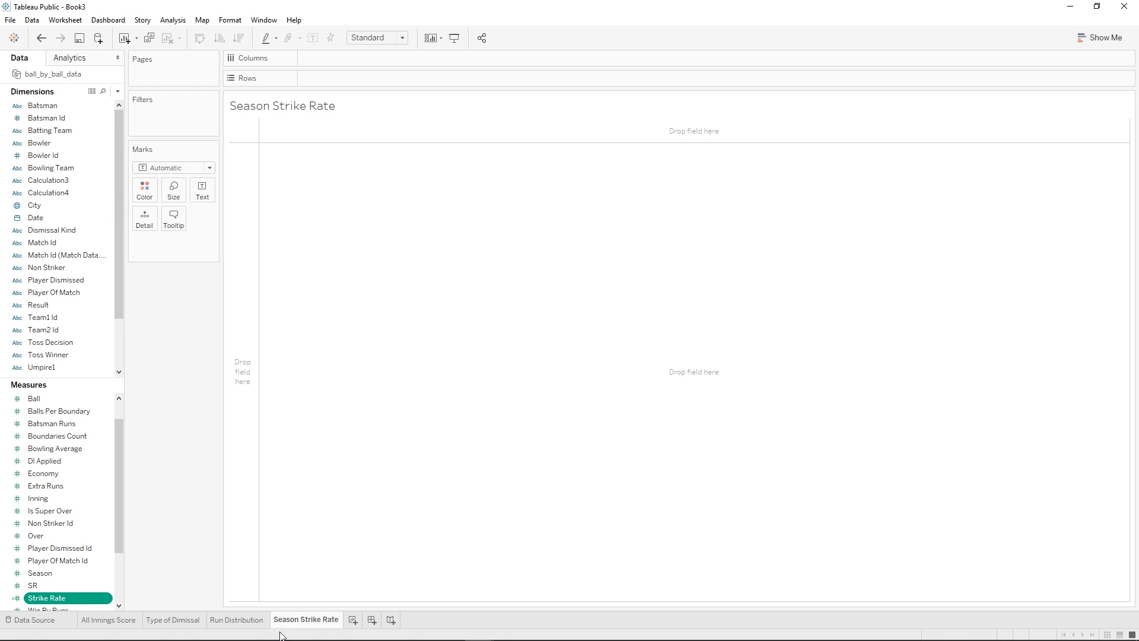
pyautogui.click(228, 619)
pyautogui.rightClick(194, 117)
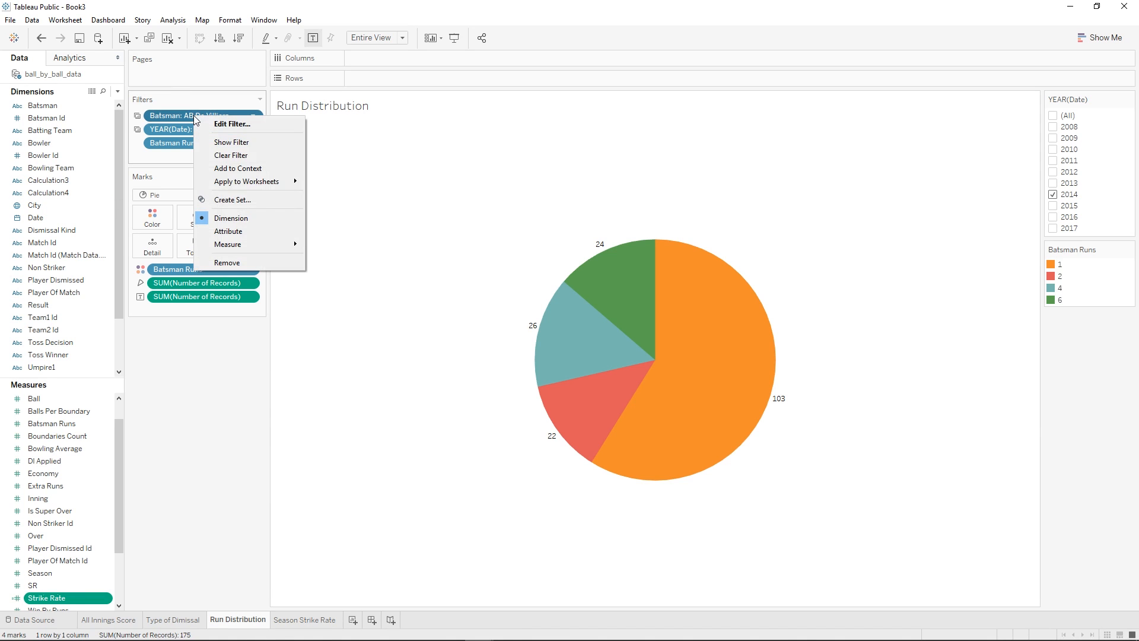
pyautogui.moveTo(256, 182)
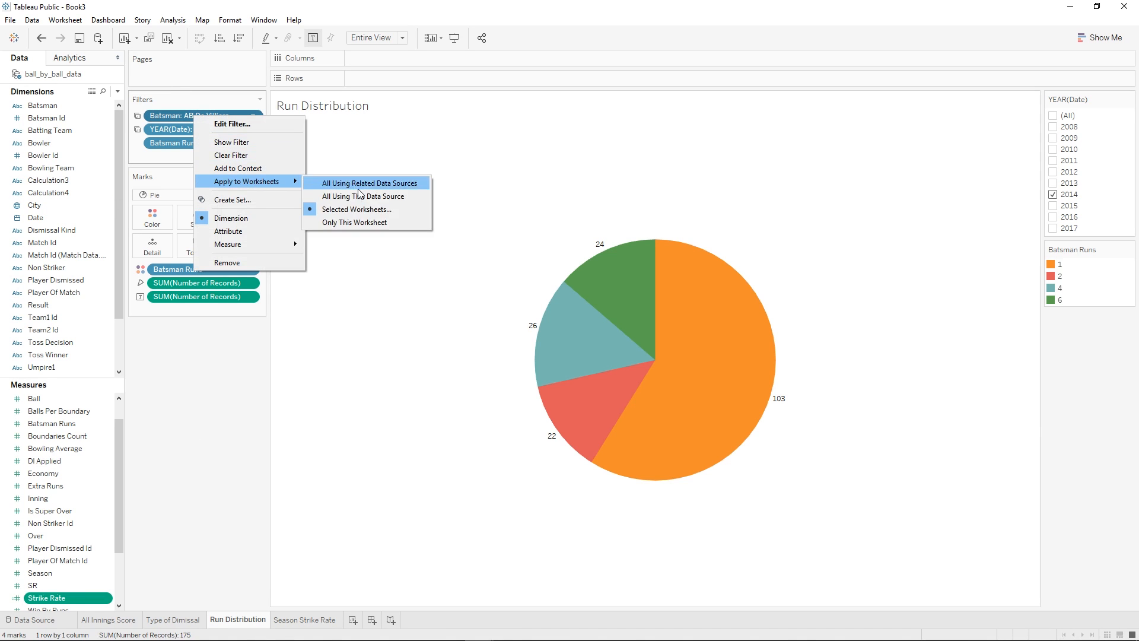
pyautogui.click(364, 208)
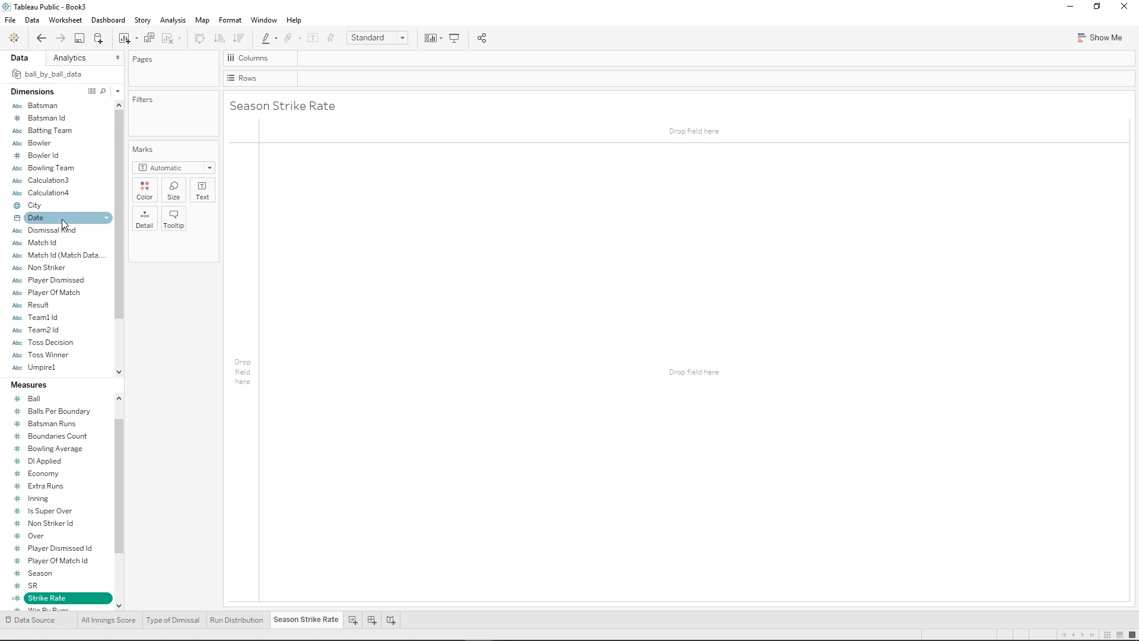
# - Place Date by year on the columns of Season Strike Rate and keep the mark type on Automatic
pyautogui.moveTo(35, 218); pyautogui.dragTo(350, 67)
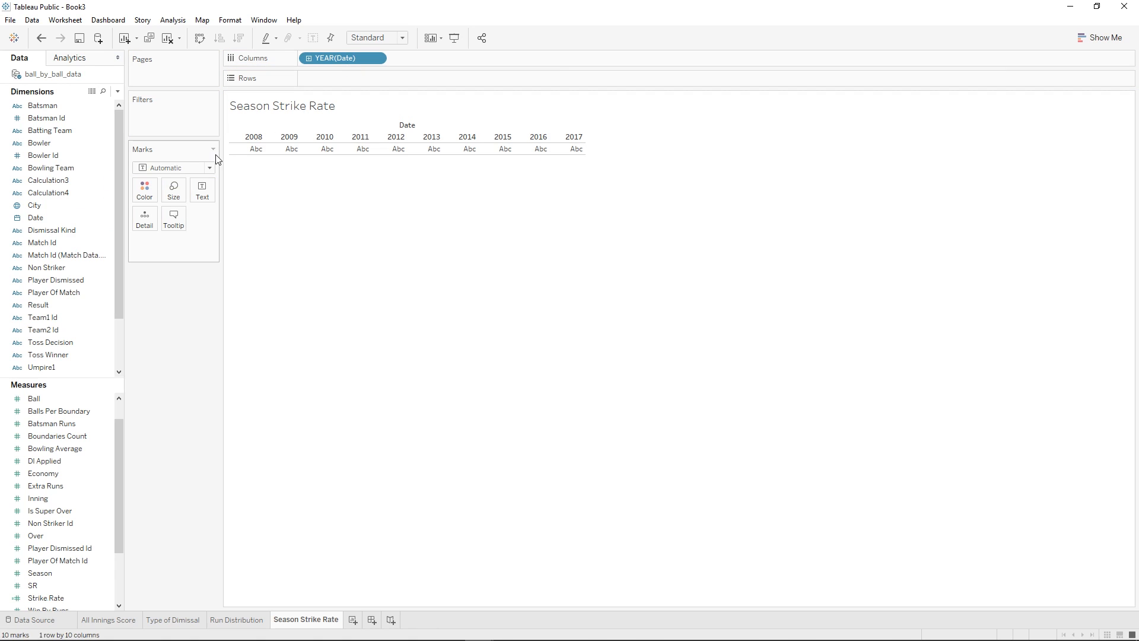
pyautogui.click(155, 168)
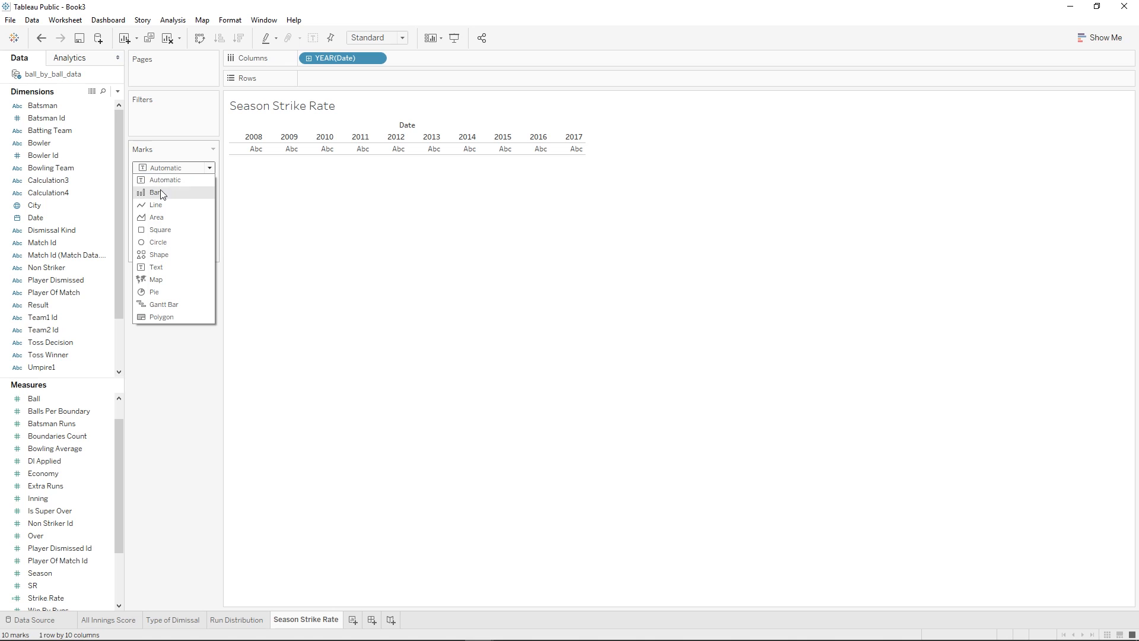
pyautogui.click(169, 179)
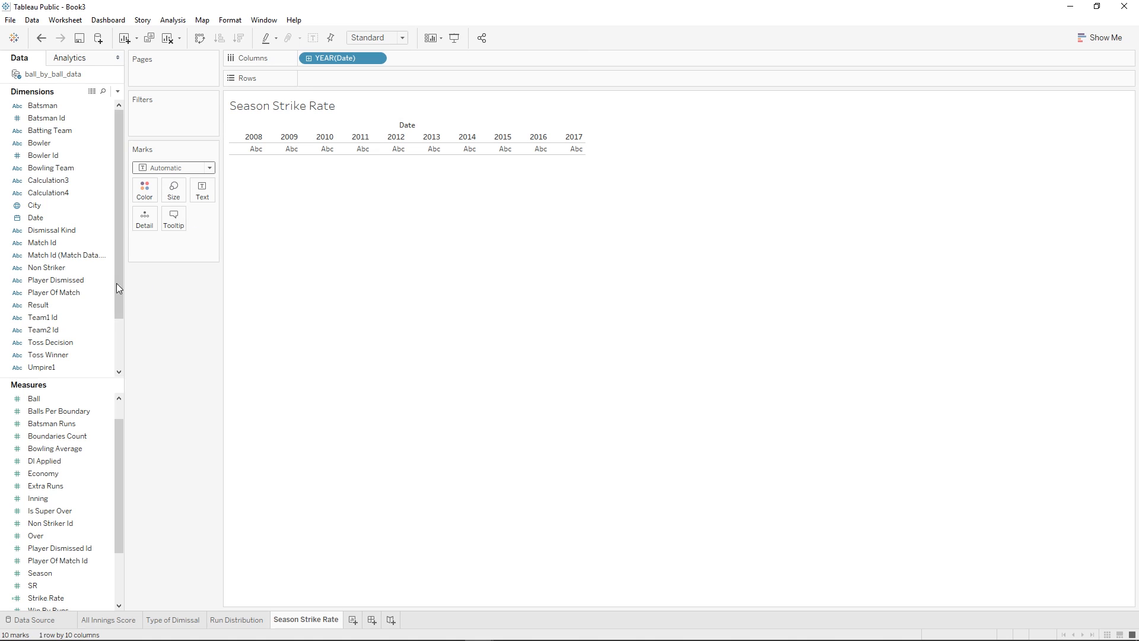
# - Add the Bowler dimension and the Strike Rate measure to the rows
pyautogui.moveTo(66, 143); pyautogui.dragTo(348, 80)
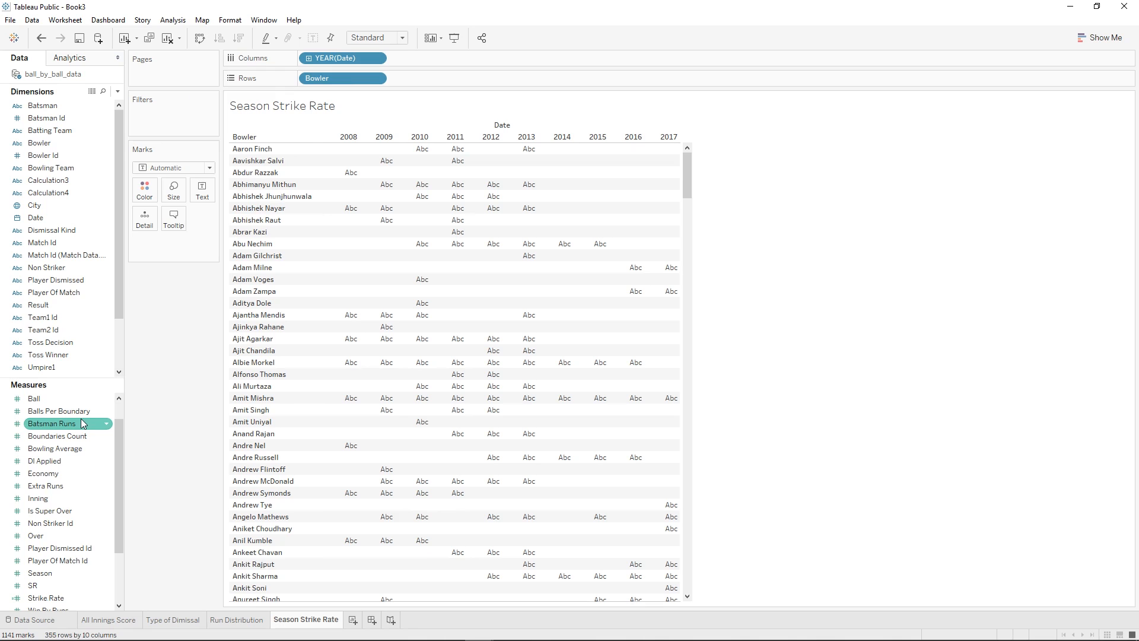
pyautogui.scroll(1, 62, 532)
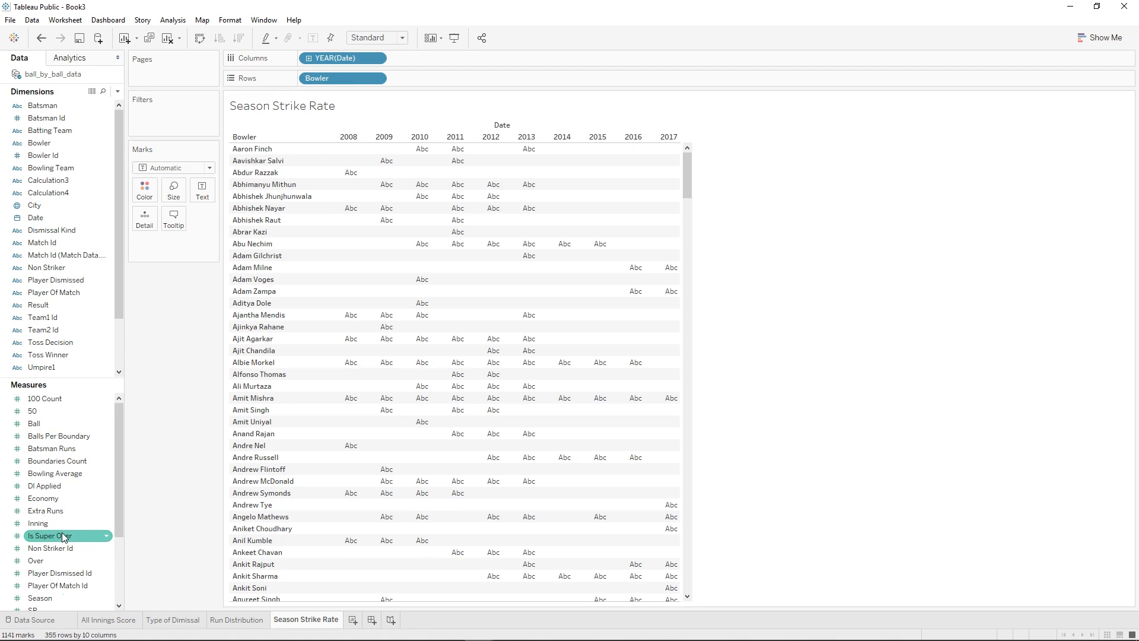
pyautogui.scroll(-4, 62, 532)
pyautogui.moveTo(60, 523); pyautogui.dragTo(451, 77)
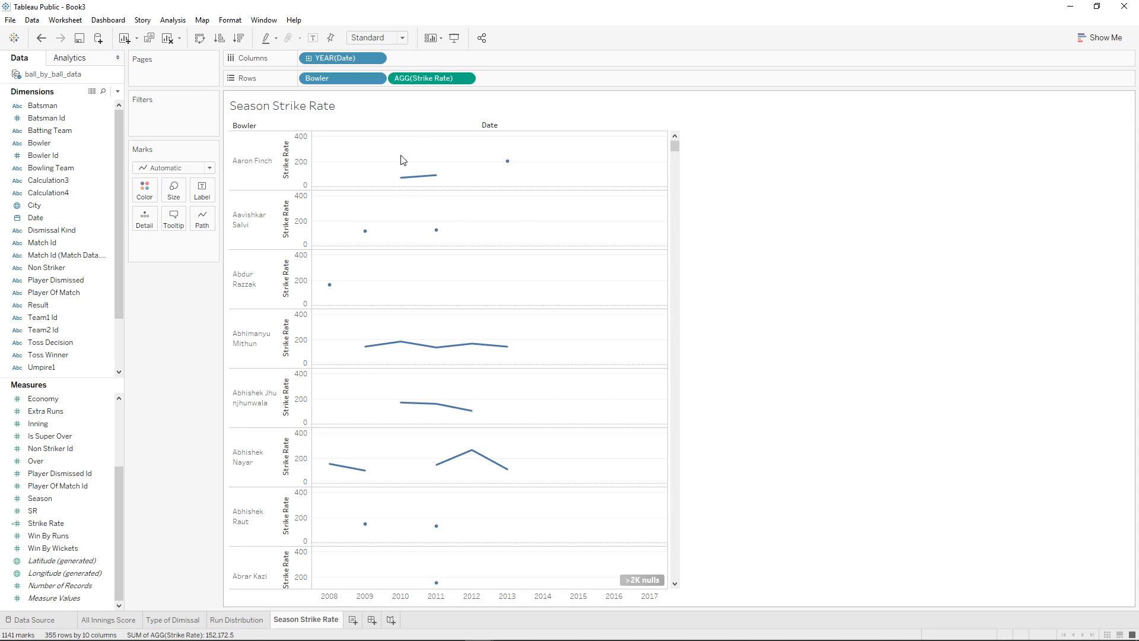
pyautogui.moveTo(508, 163)
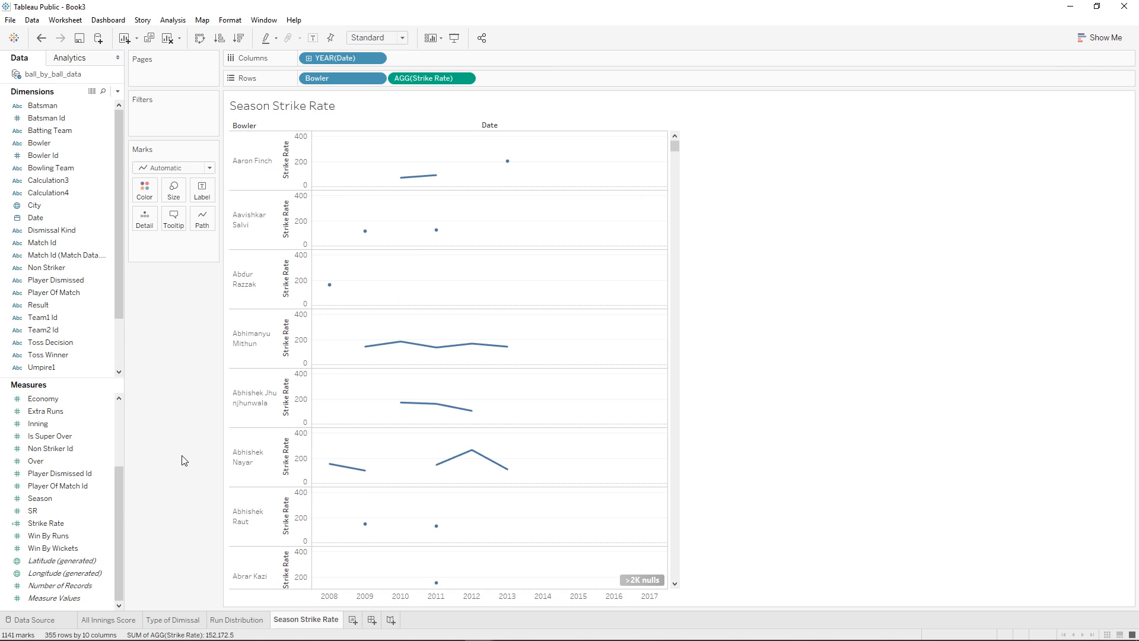
# - Extend the Batsman filter of the All Innings Score sheet to the Season Strike Rate worksheet
pyautogui.click(106, 620)
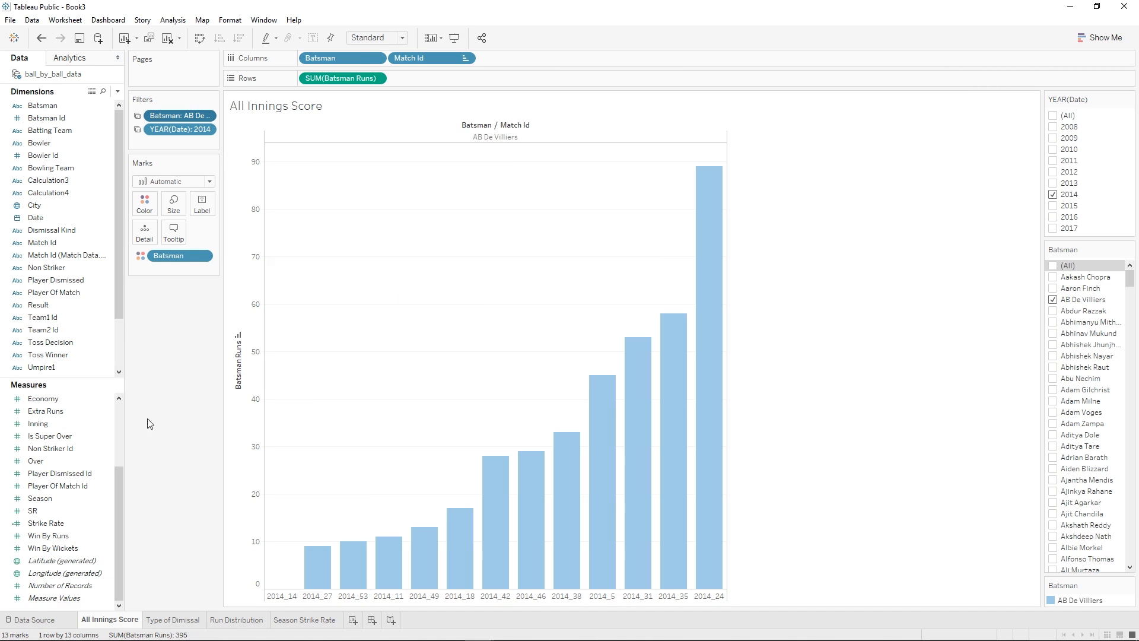
pyautogui.rightClick(169, 118)
pyautogui.moveTo(236, 194)
pyautogui.click(323, 223)
pyautogui.click(425, 297)
pyautogui.click(655, 438)
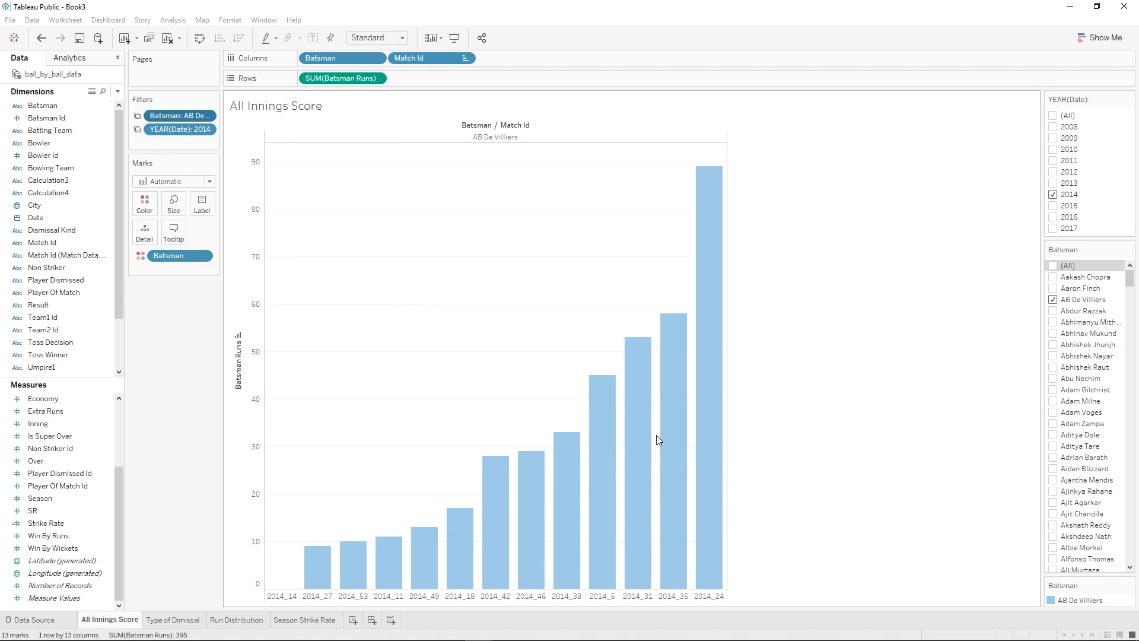
# - Apply the YEAR(Date) filter of All Innings Score to the Season Strike Rate worksheet as well
pyautogui.rightClick(172, 130)
pyautogui.press('Escape')
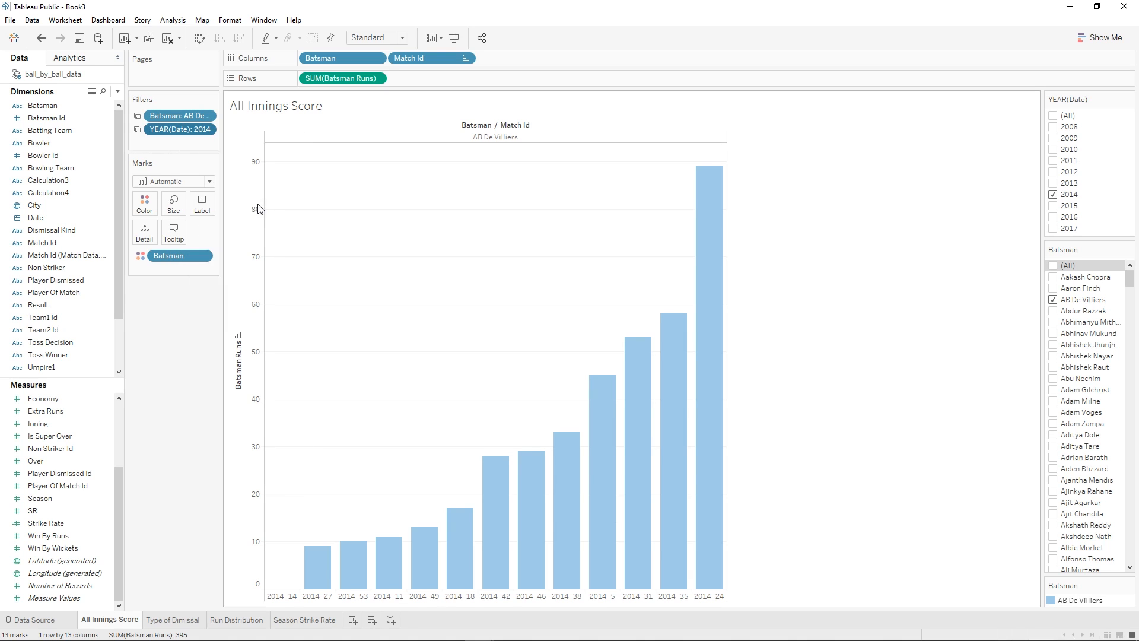
pyautogui.rightClick(164, 134)
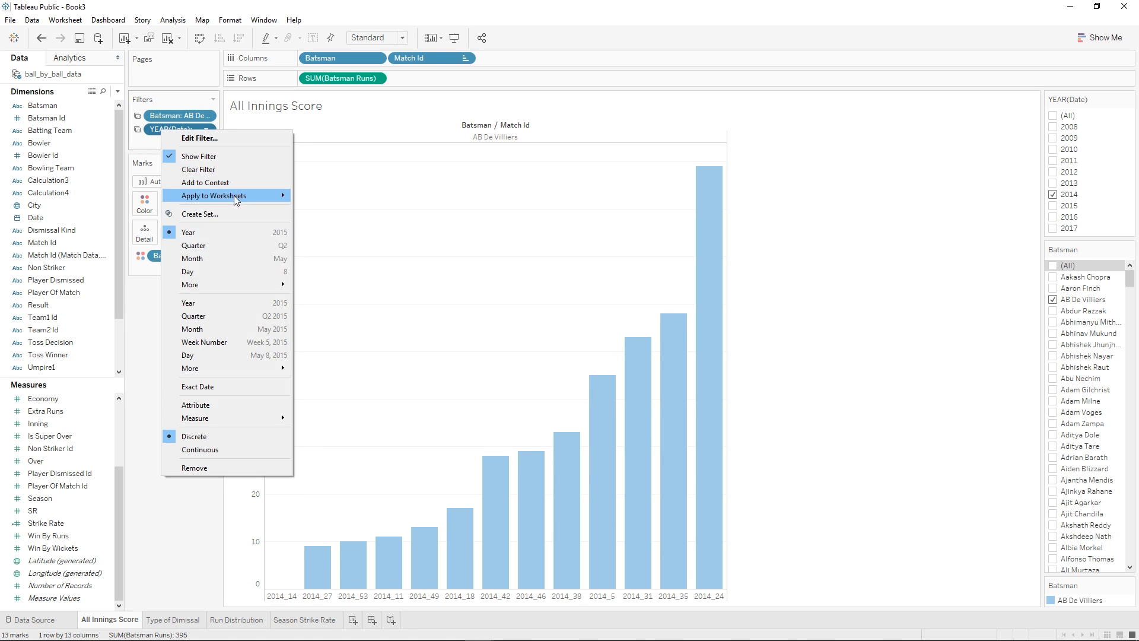
pyautogui.moveTo(234, 195)
pyautogui.click(347, 224)
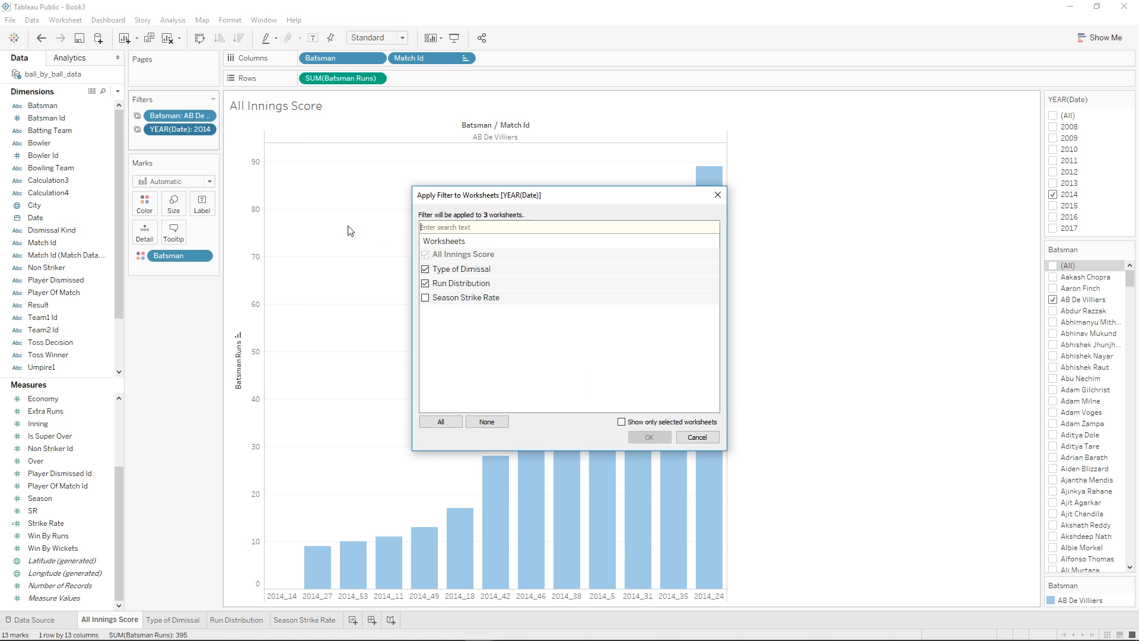
pyautogui.click(425, 298)
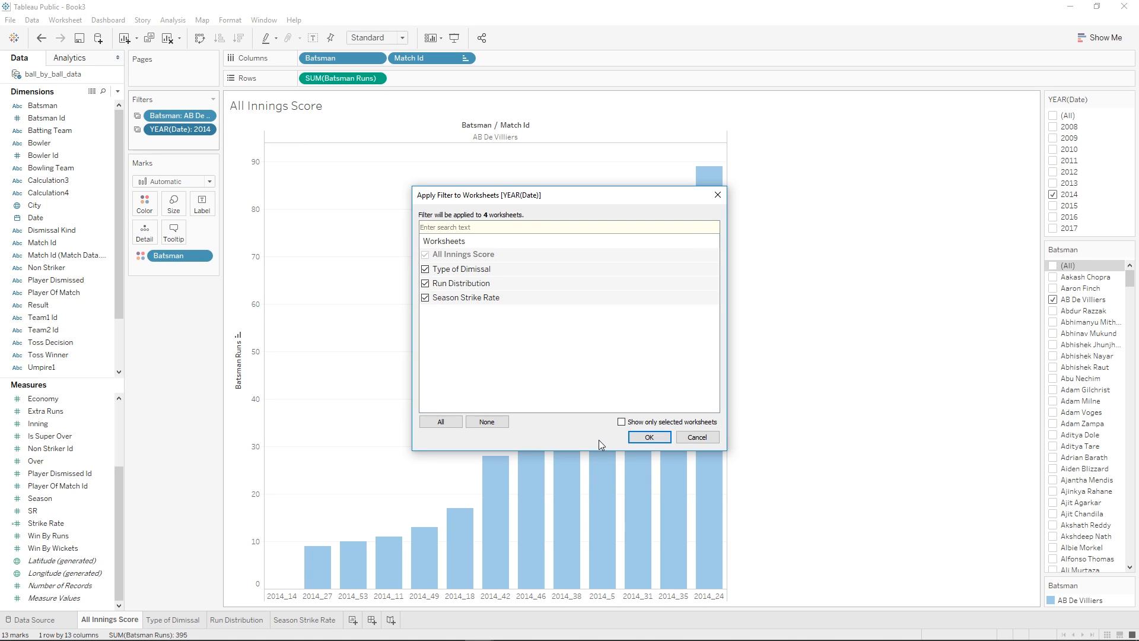
pyautogui.click(648, 437)
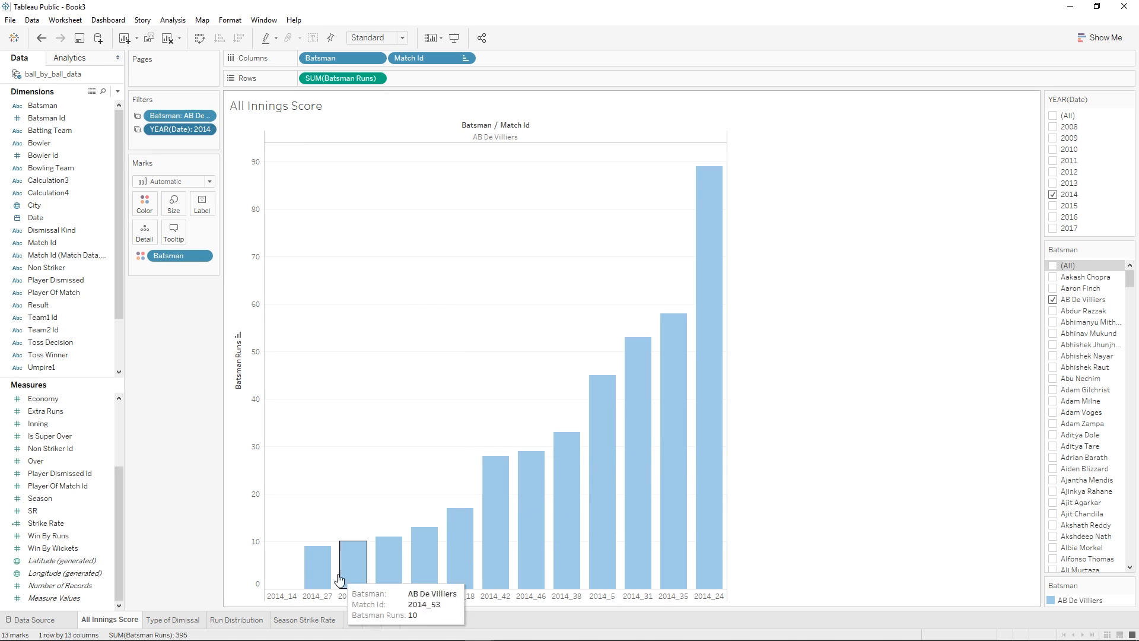
# - In Season Strike Rate, replace Bowler on the rows with Batsman and label the marks with Strike Rate
pyautogui.click(304, 620)
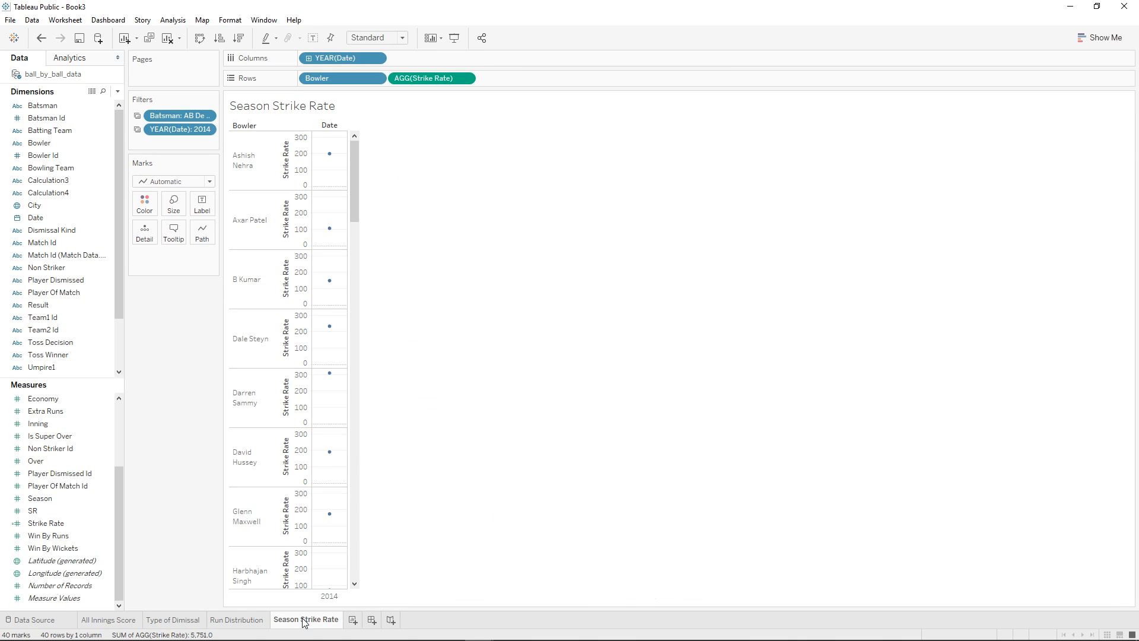
pyautogui.moveTo(181, 121)
pyautogui.moveTo(180, 118); pyautogui.dragTo(328, 82)
pyautogui.moveTo(329, 157)
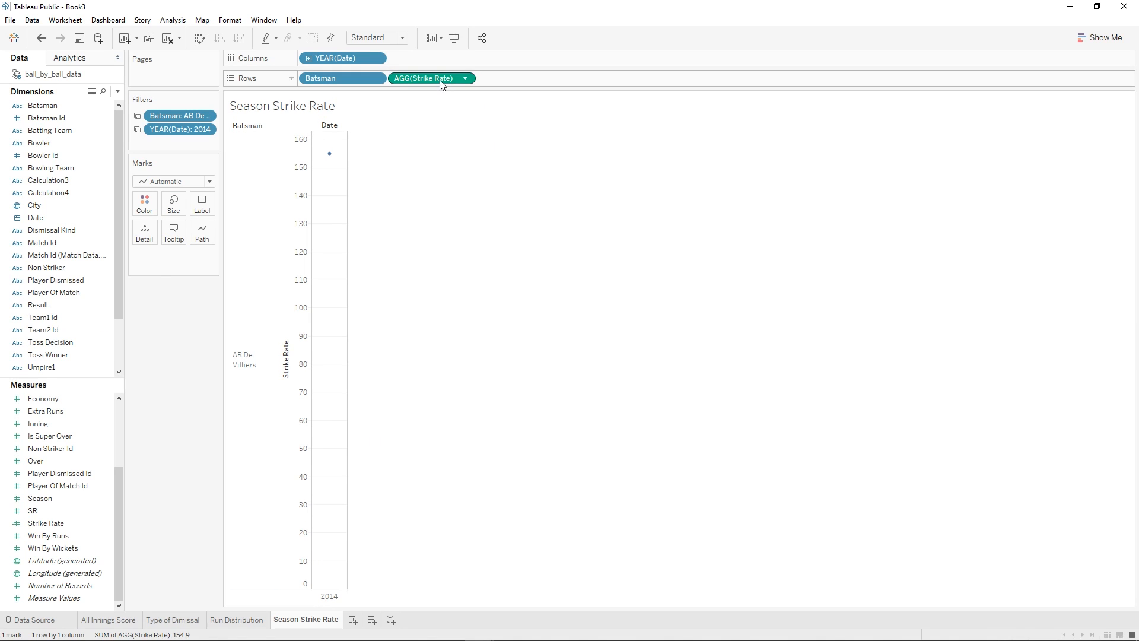
pyautogui.moveTo(442, 84); pyautogui.dragTo(210, 202)
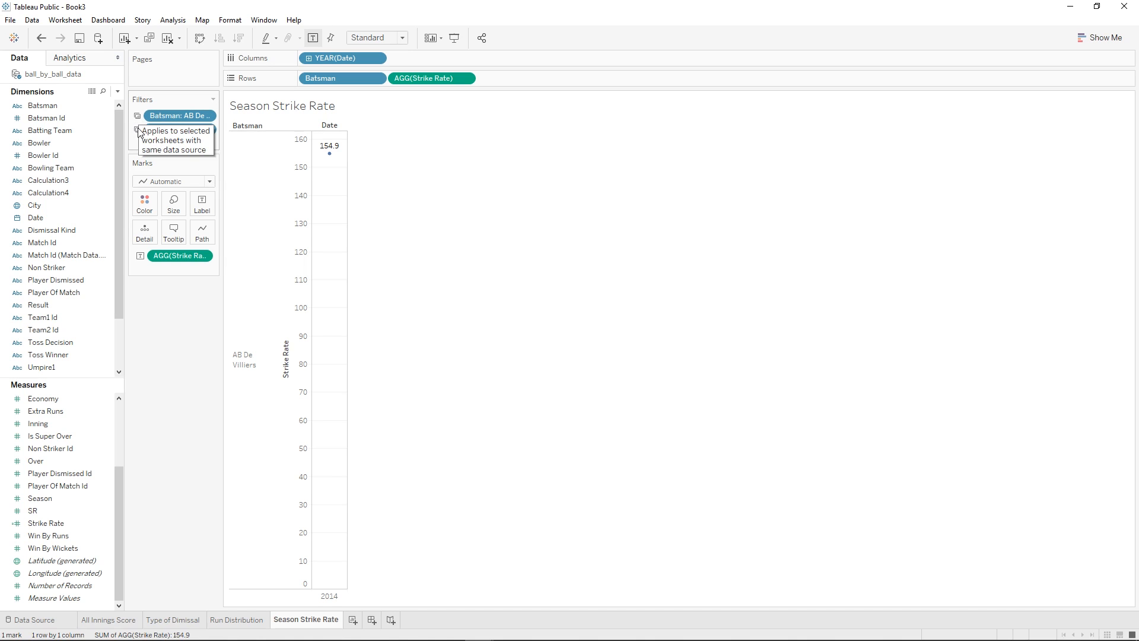
pyautogui.rightClick(156, 117)
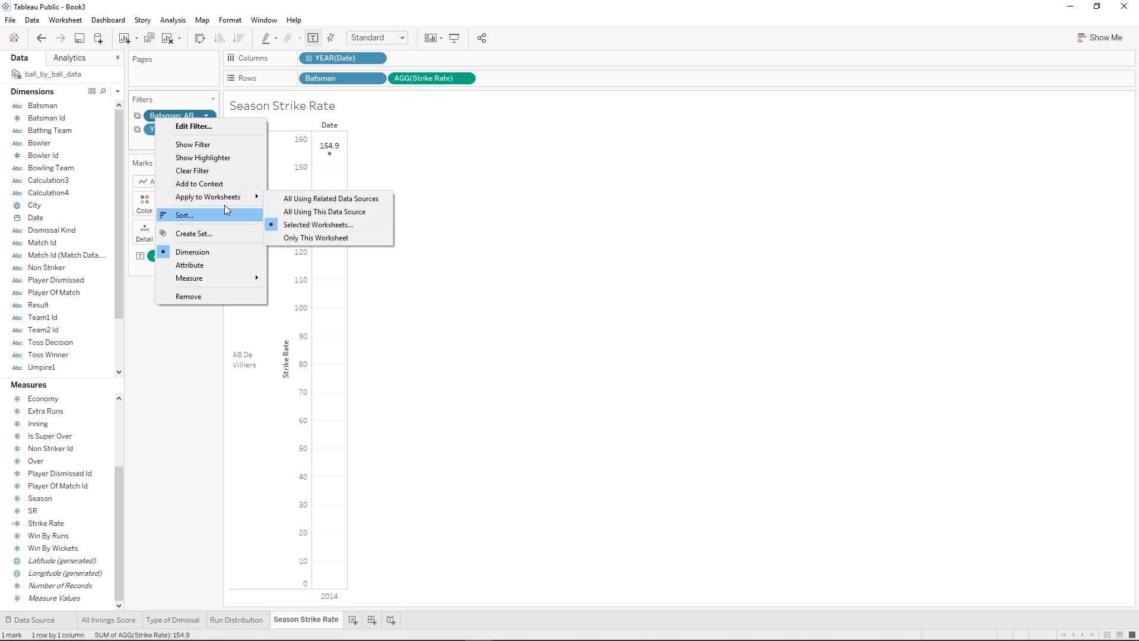
pyautogui.click(293, 235)
pyautogui.doubleClick(294, 229)
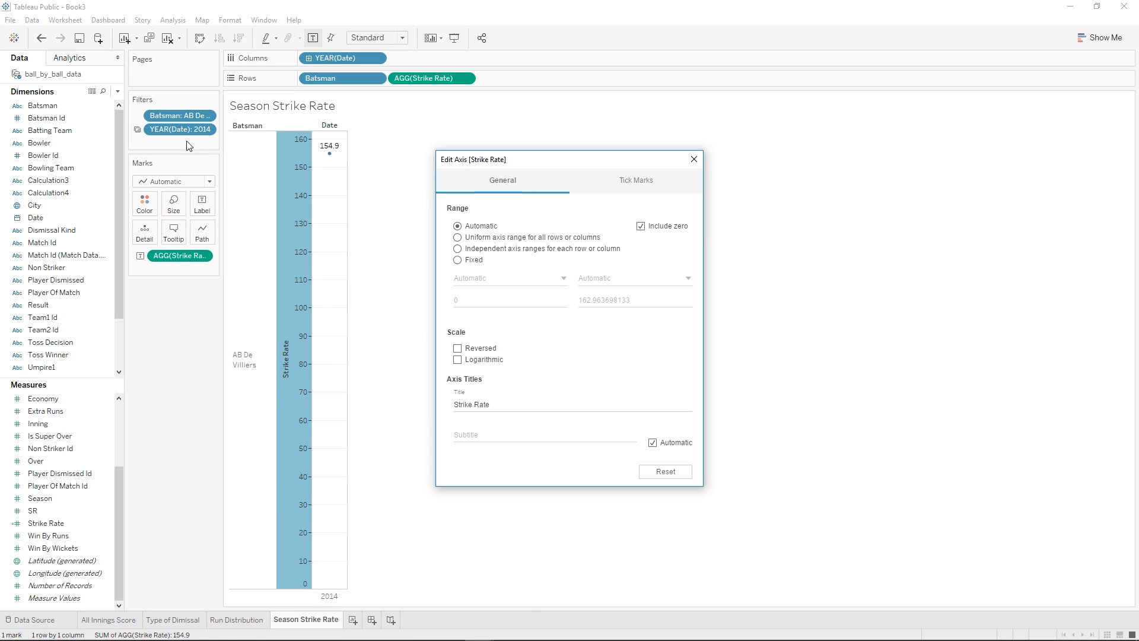
pyautogui.click(694, 159)
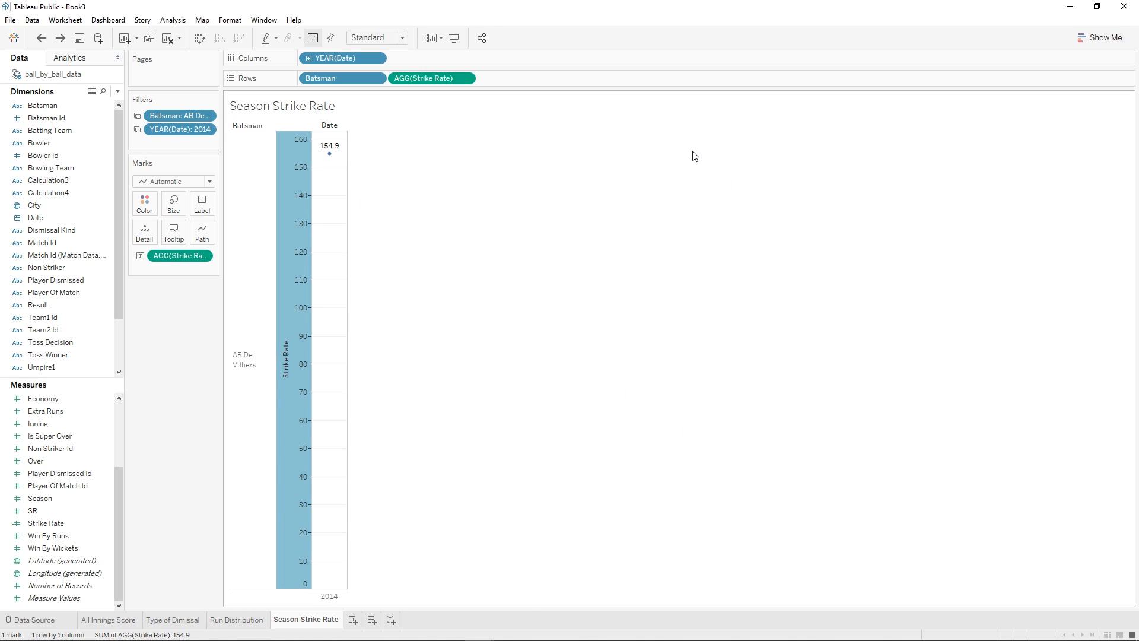
pyautogui.moveTo(43, 105); pyautogui.dragTo(157, 350)
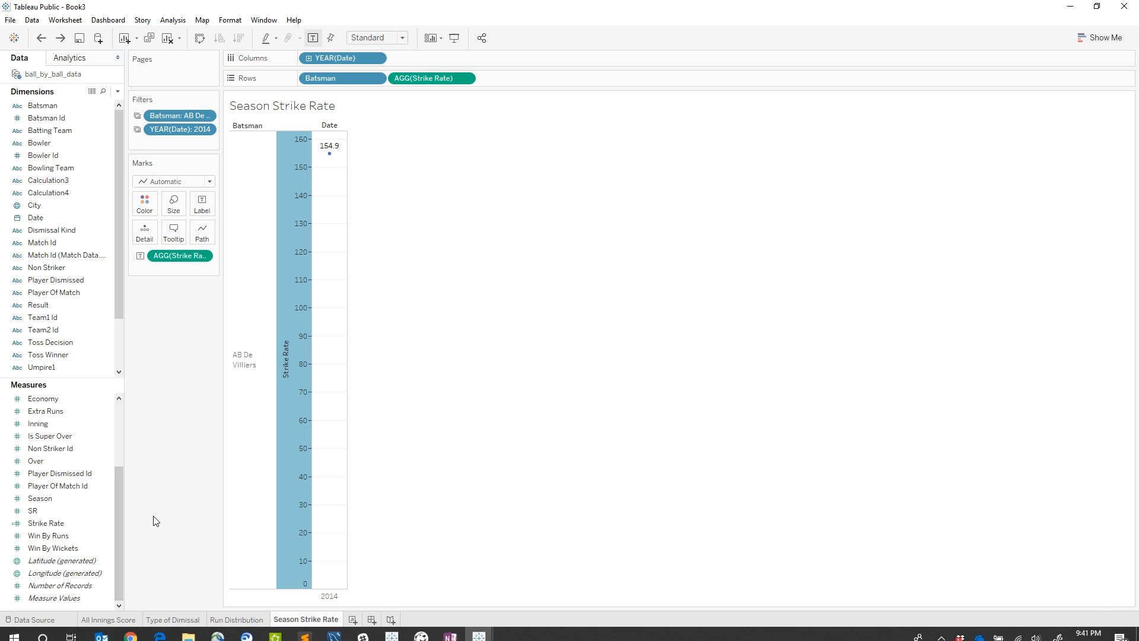
# - Switch the year filter on All Innings Score to 2015 only and check the Season Strike Rate sheet
pyautogui.click(108, 620)
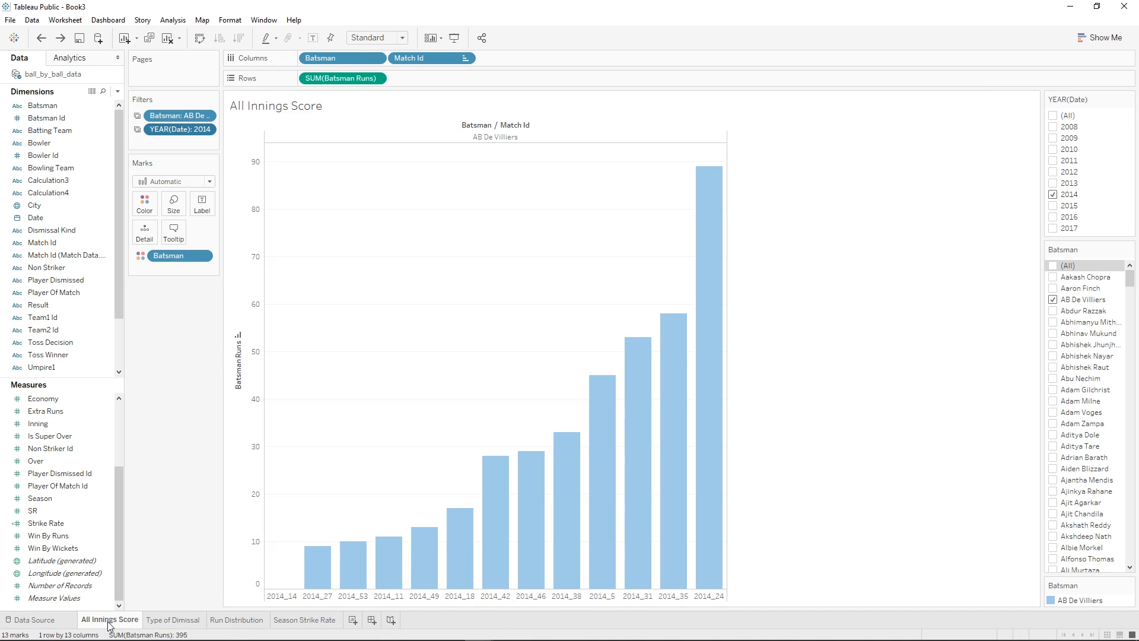
pyautogui.click(1054, 207)
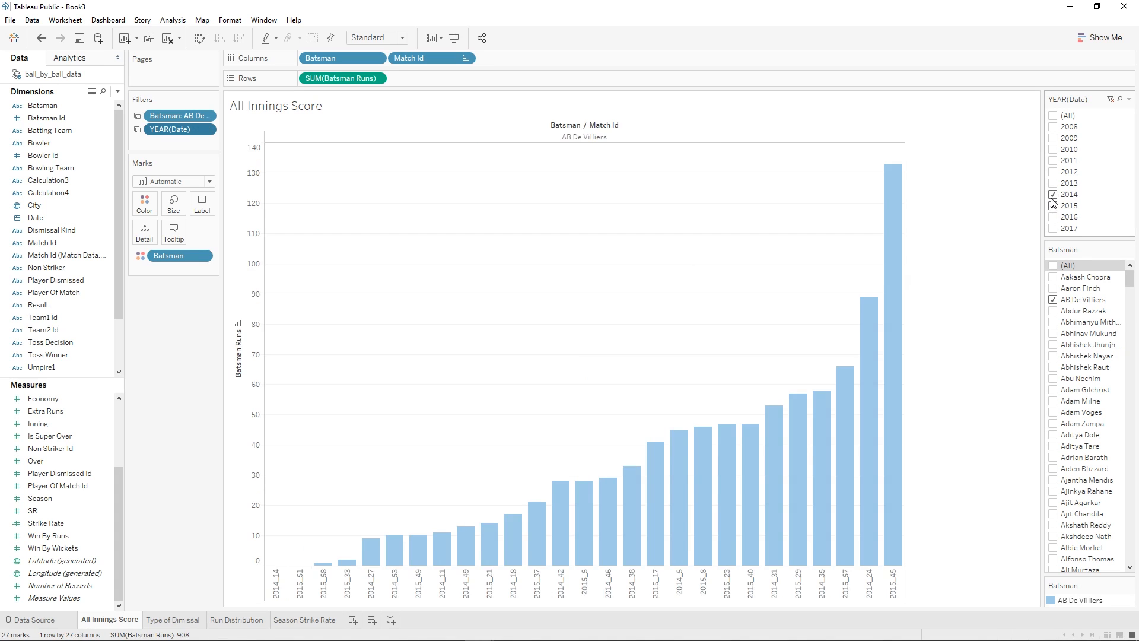
pyautogui.click(1054, 195)
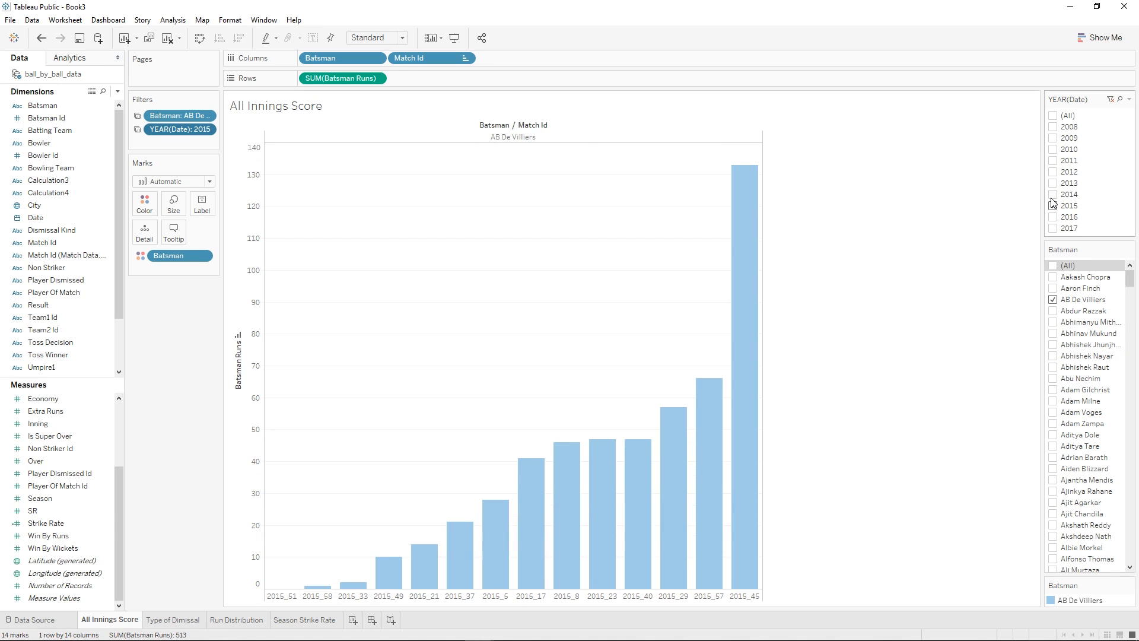
pyautogui.click(304, 620)
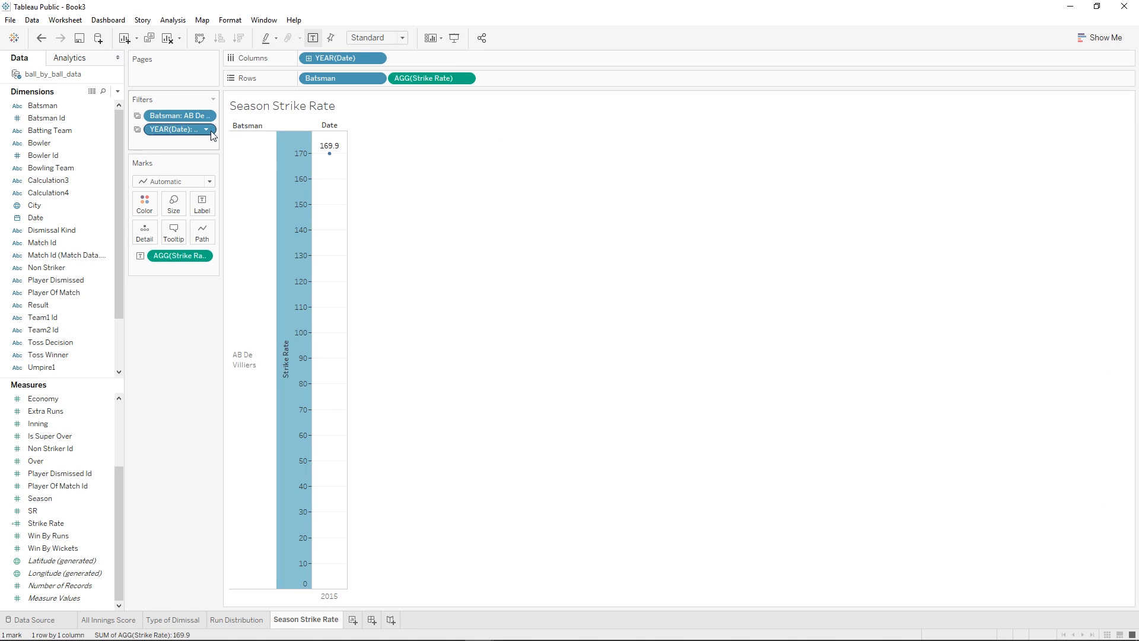
# - Return the year filter on All Innings Score to 2014 only and reopen the Season Strike Rate sheet
pyautogui.click(109, 619)
pyautogui.click(1054, 207)
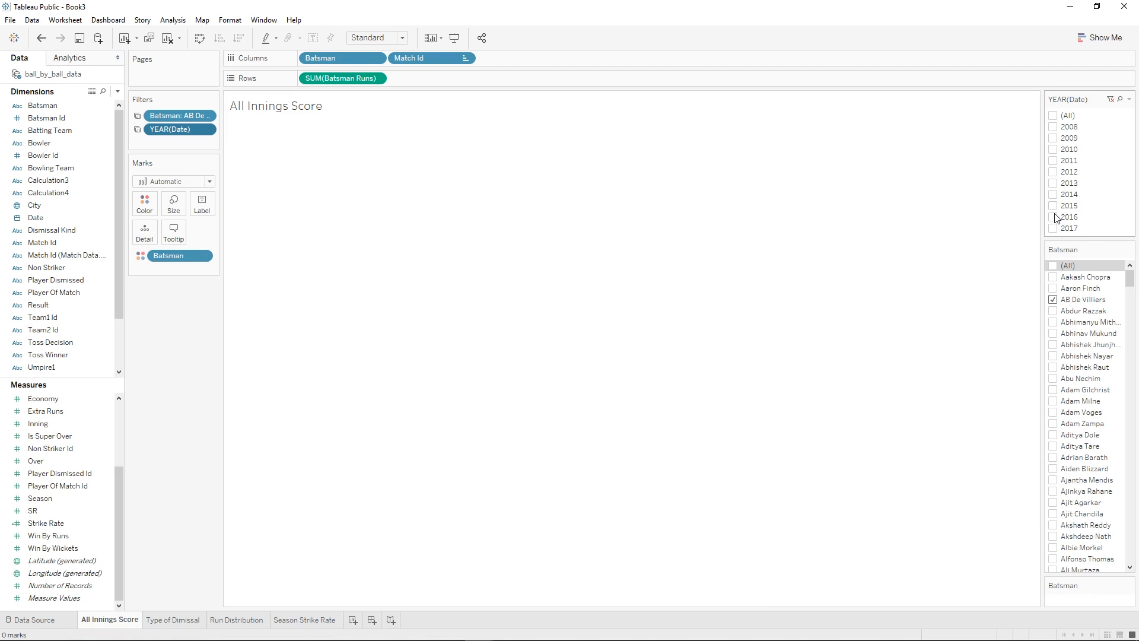
pyautogui.click(1053, 195)
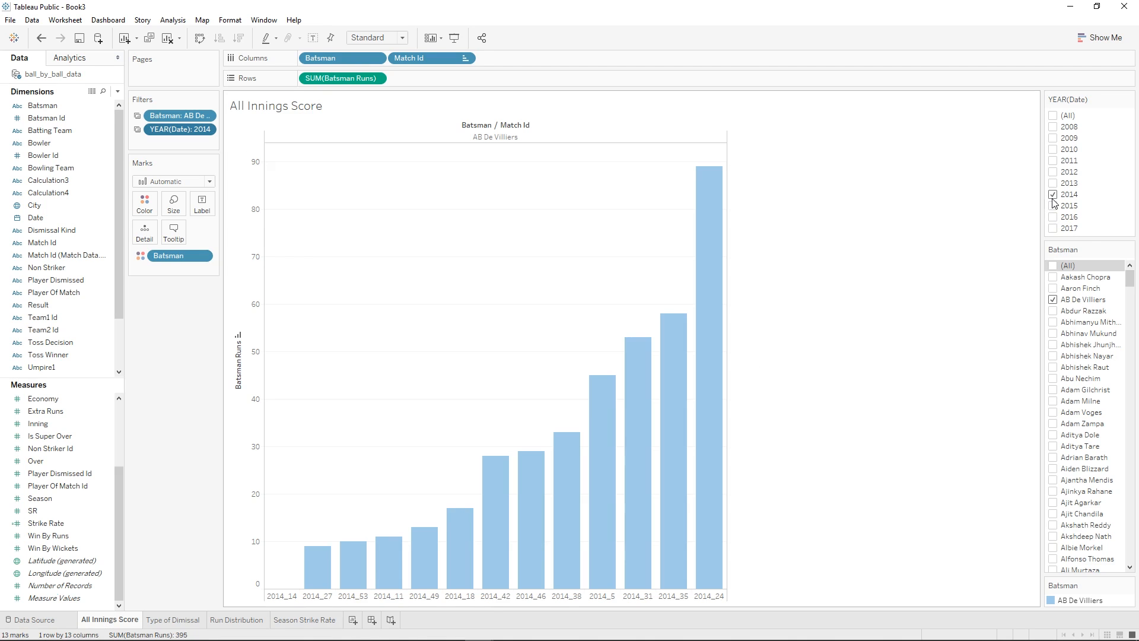
pyautogui.click(314, 620)
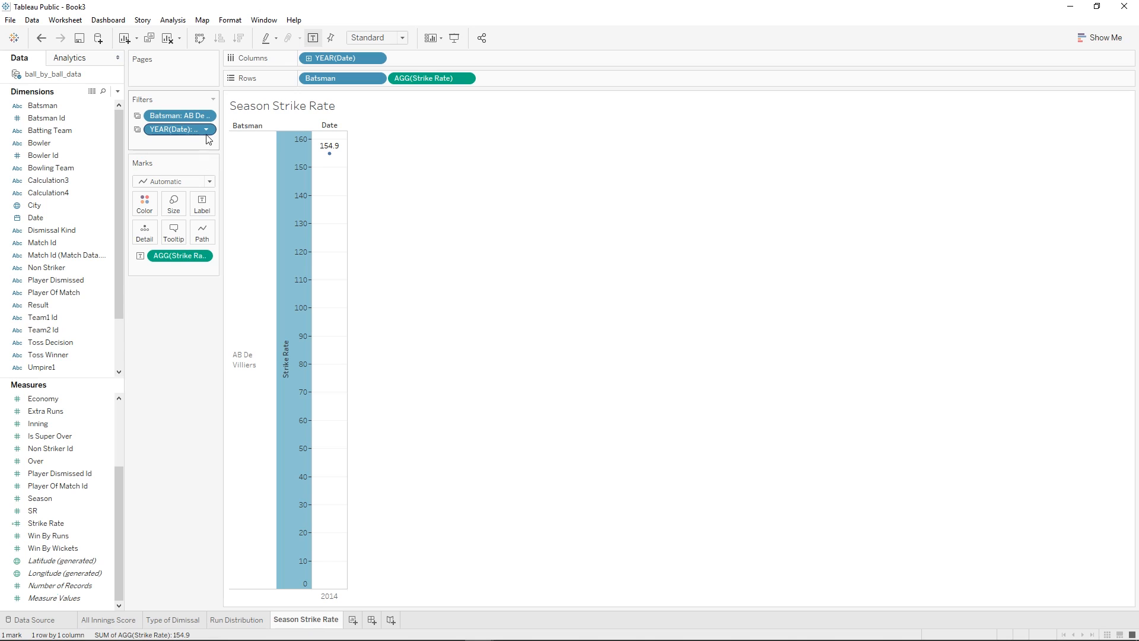
# - Show the YEAR(Date) filter on the Season Strike Rate sheet and include 2015 and 2016 as well
pyautogui.click(428, 274)
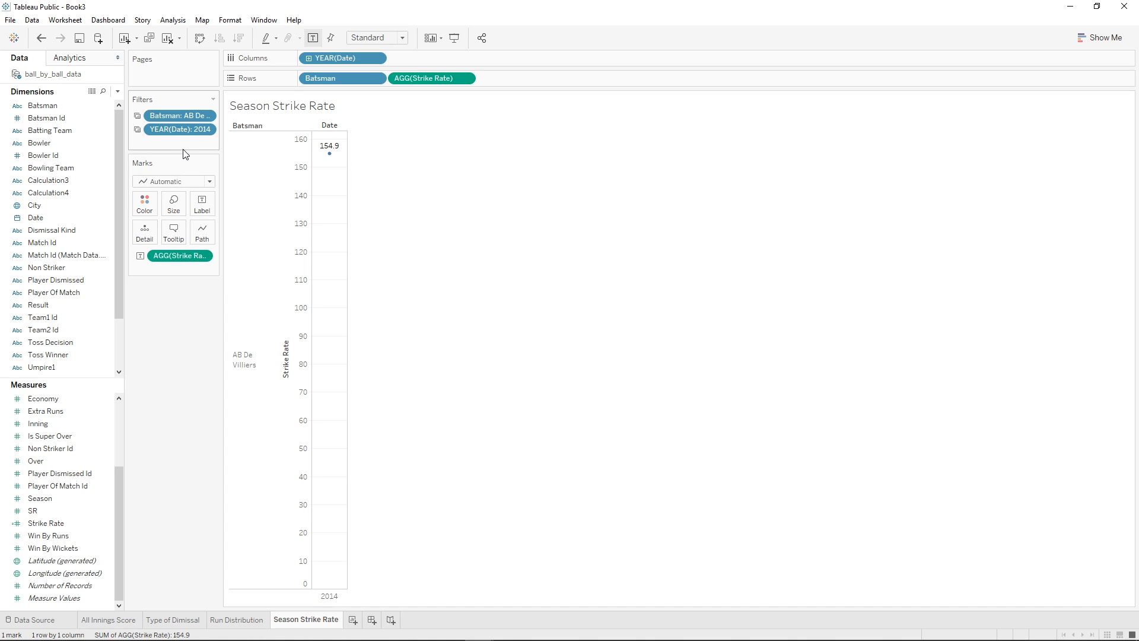
pyautogui.rightClick(182, 132)
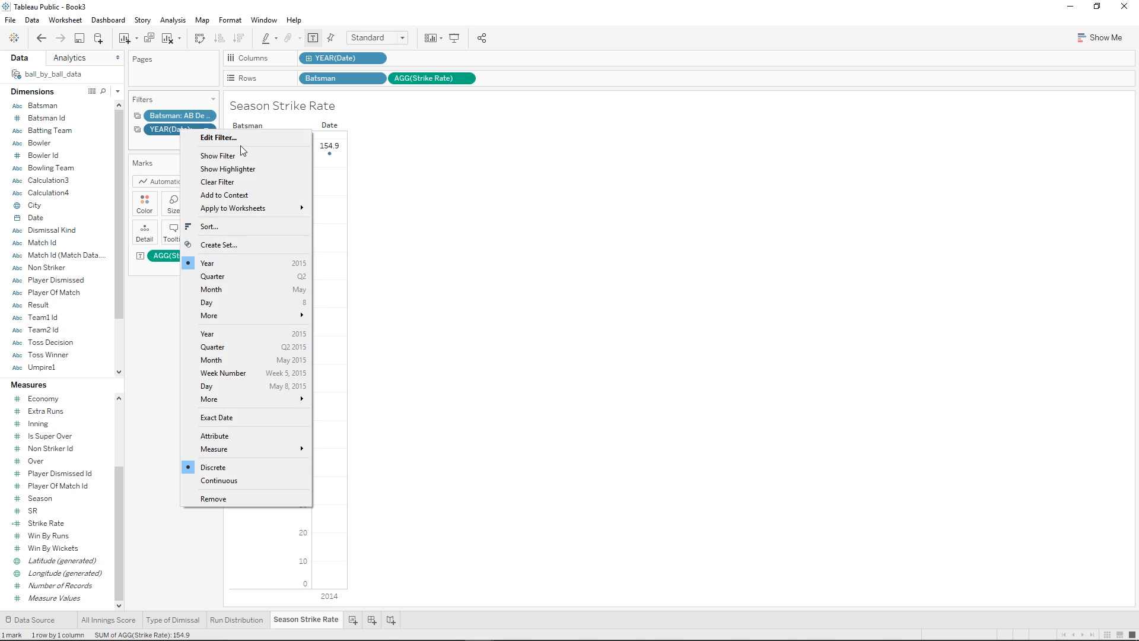
pyautogui.click(229, 156)
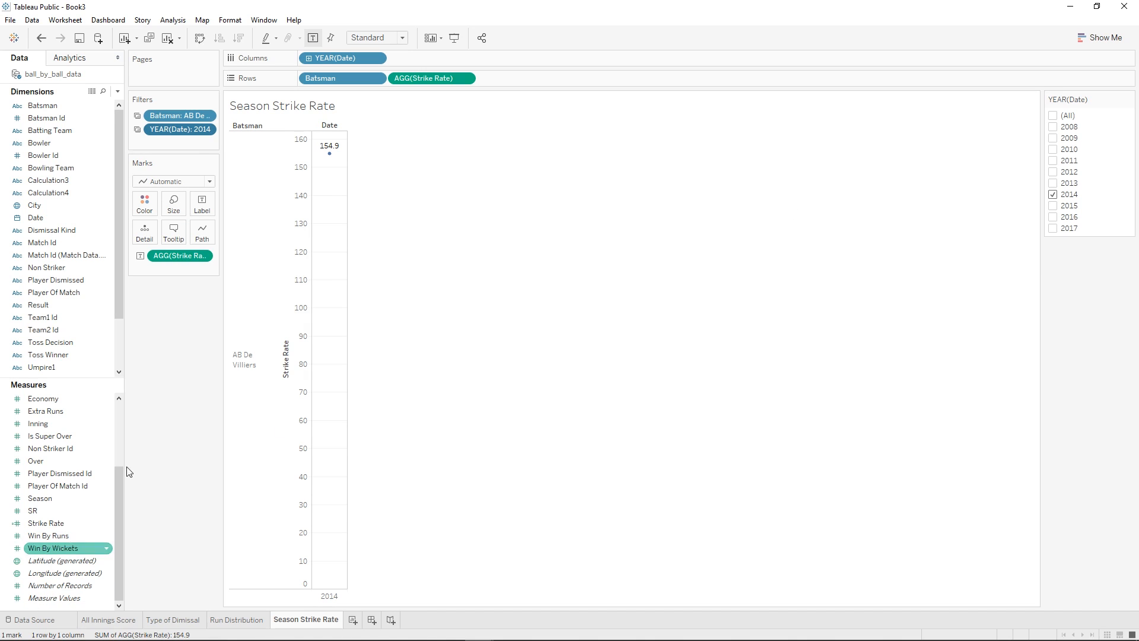
pyautogui.click(1053, 206)
pyautogui.click(1054, 217)
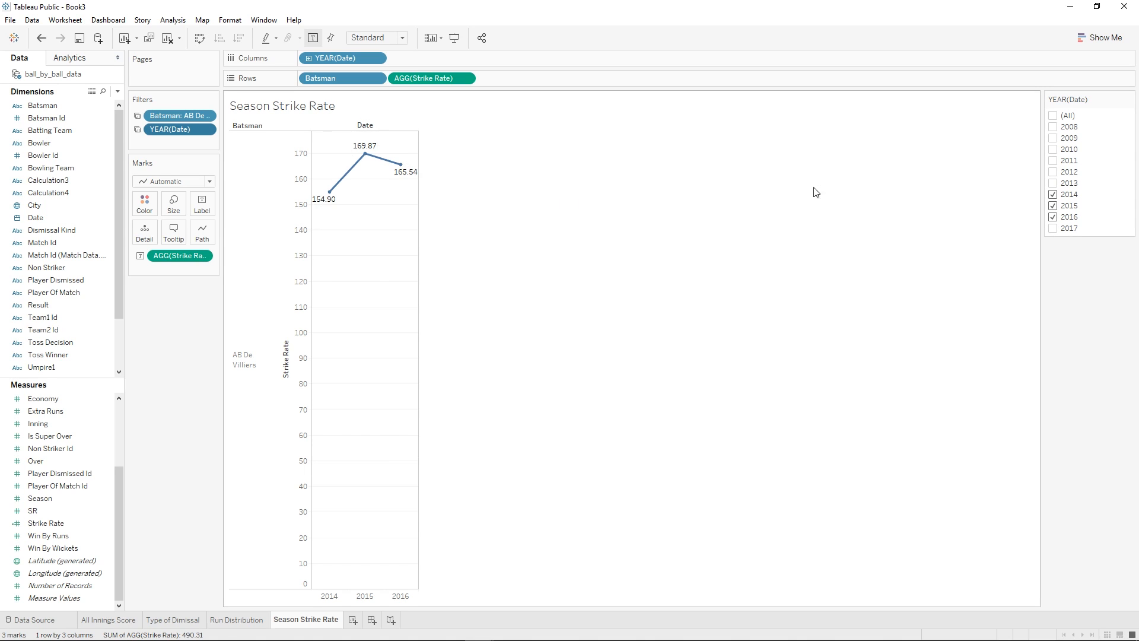
# - Add 2017 to the YEAR(Date) filter to view that season's strike rate, and reduce the filter to 2014 only
pyautogui.click(1054, 229)
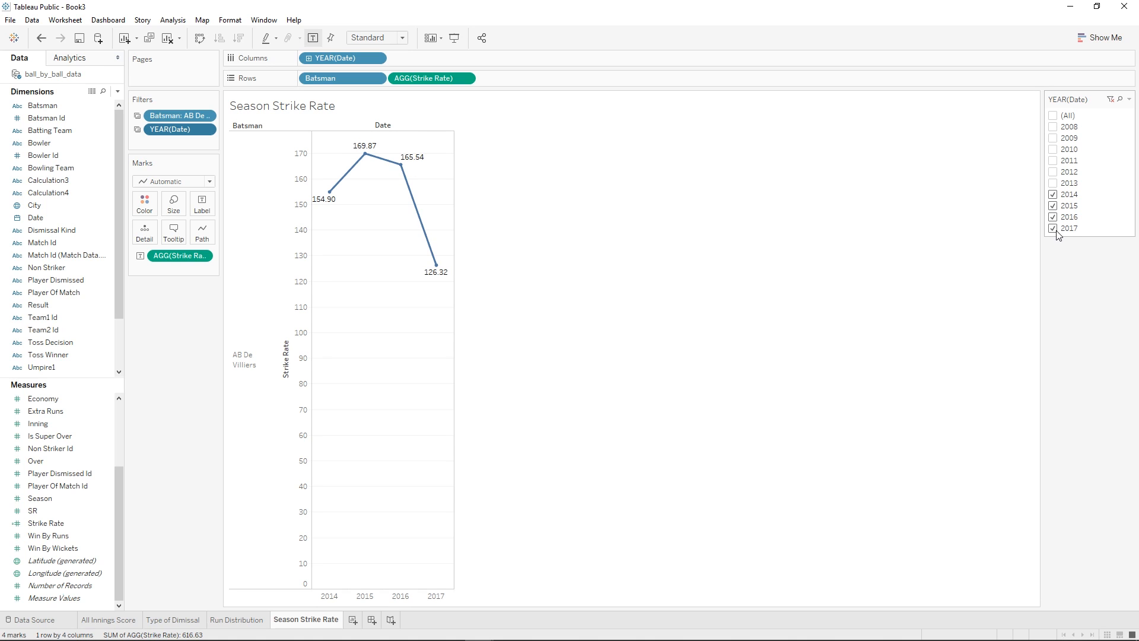
pyautogui.click(1053, 228)
pyautogui.click(1053, 217)
pyautogui.click(1053, 206)
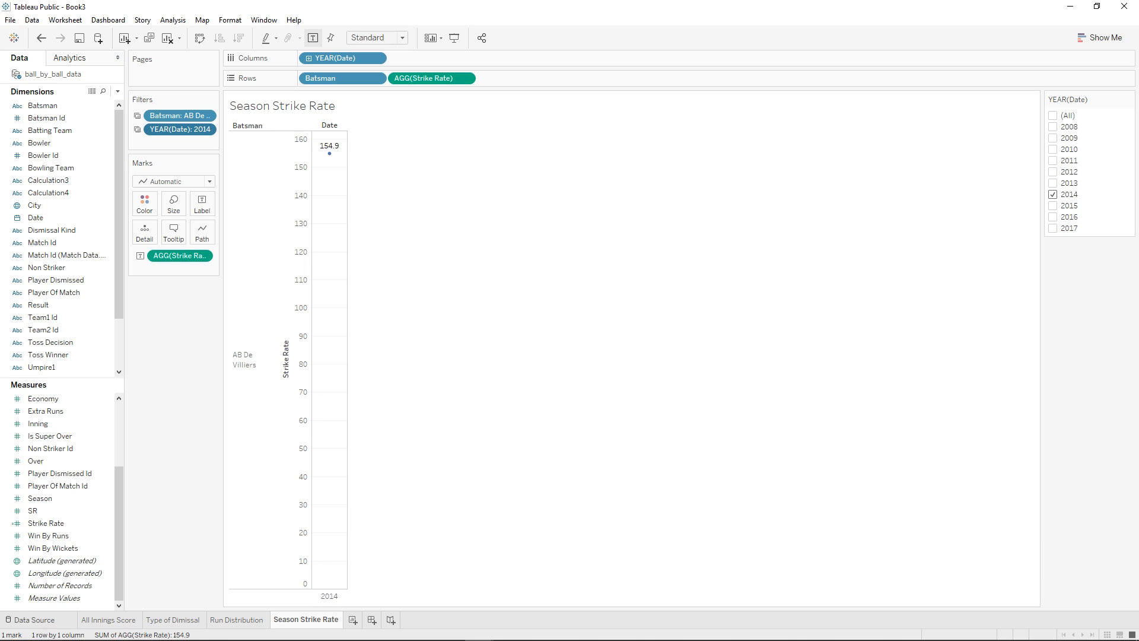
# - Add a new worksheet and name it Team vs Player
pyautogui.click(352, 620)
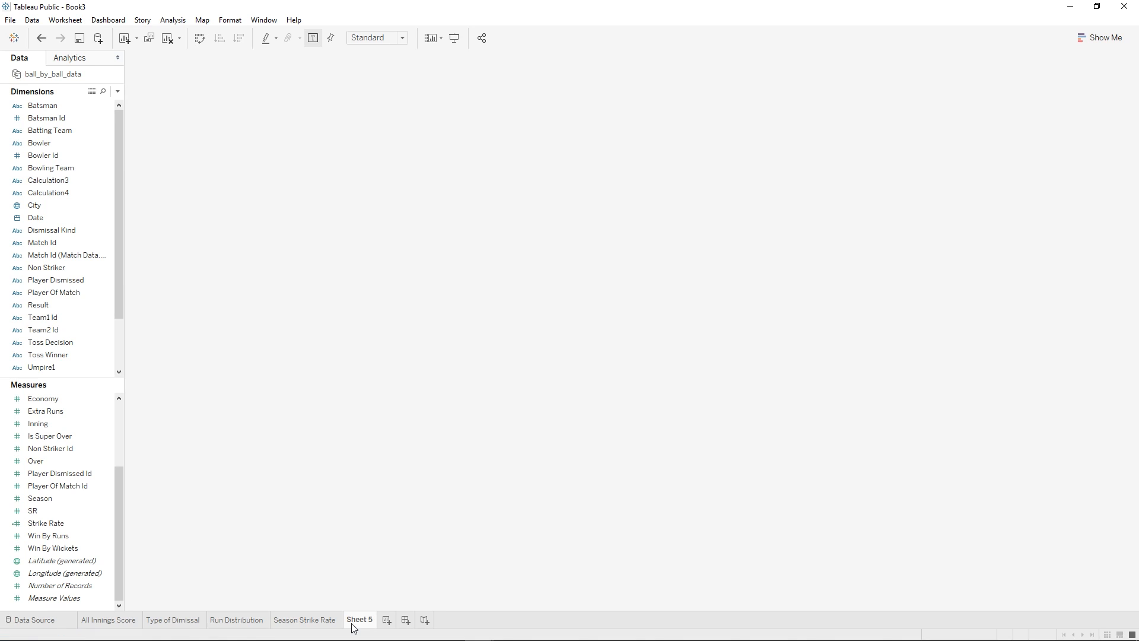
pyautogui.rightClick(353, 627)
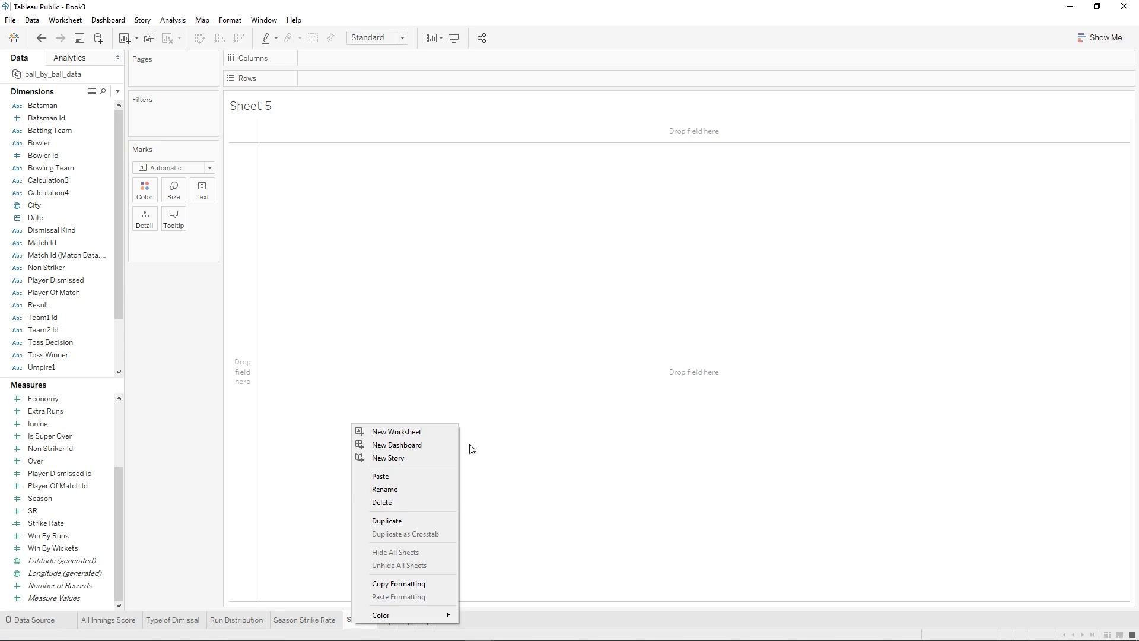
pyautogui.click(429, 493)
pyautogui.write('Team vs ')
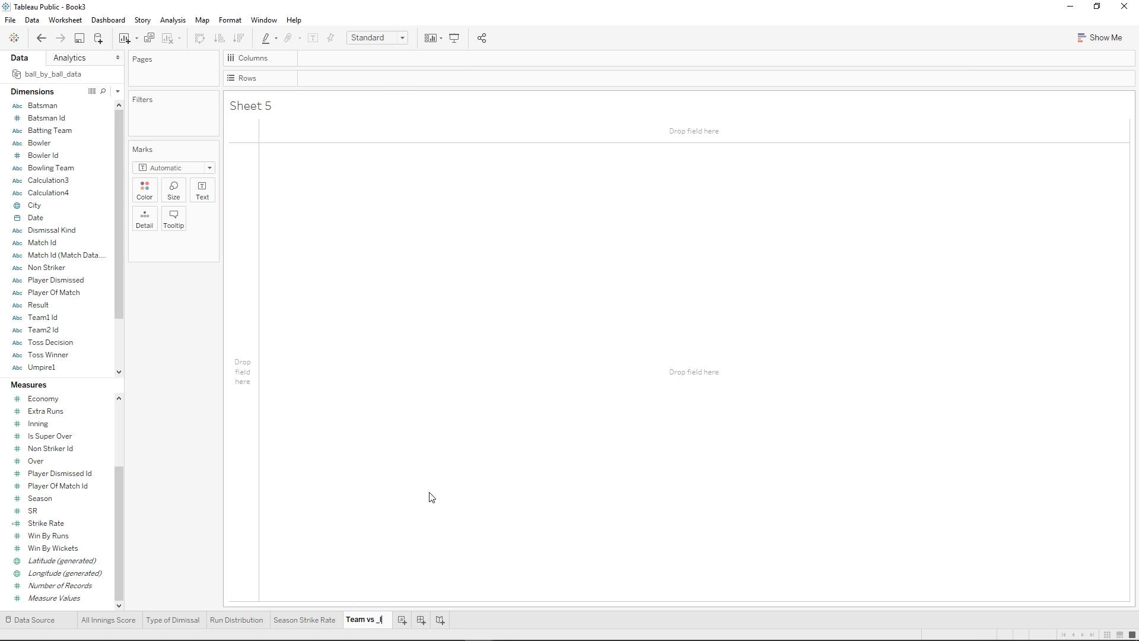
pyautogui.write('Player')
pyautogui.press('Return')
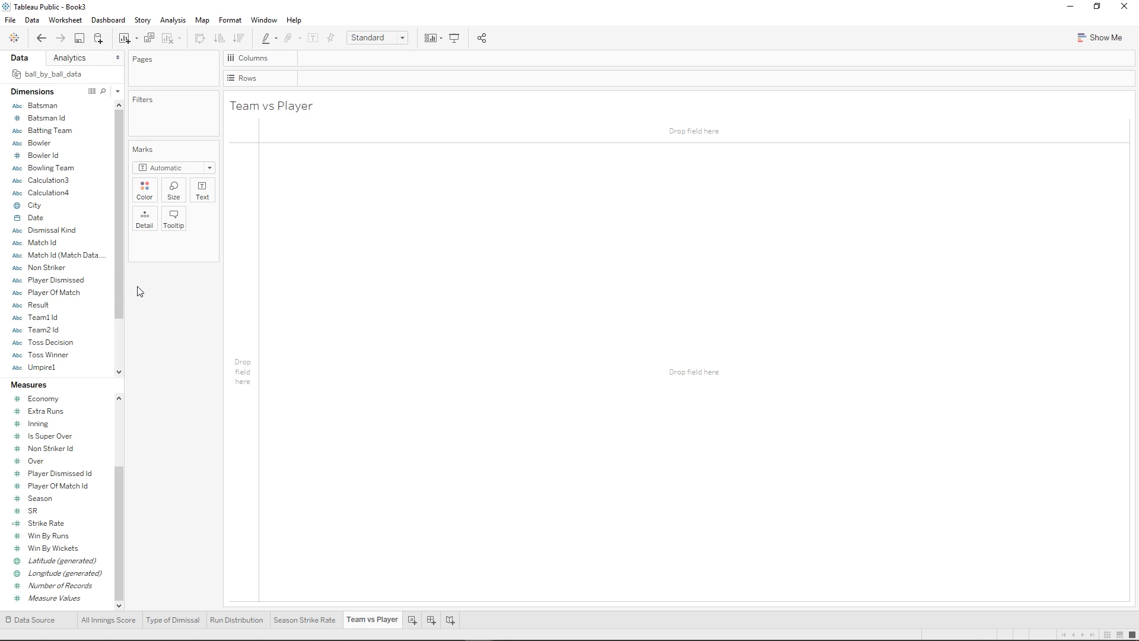
# - Chart Batsman Runs per batsman on the rows against Bowling Team on the columns, and look through the batsmen
pyautogui.moveTo(124, 292); pyautogui.dragTo(143, 292)
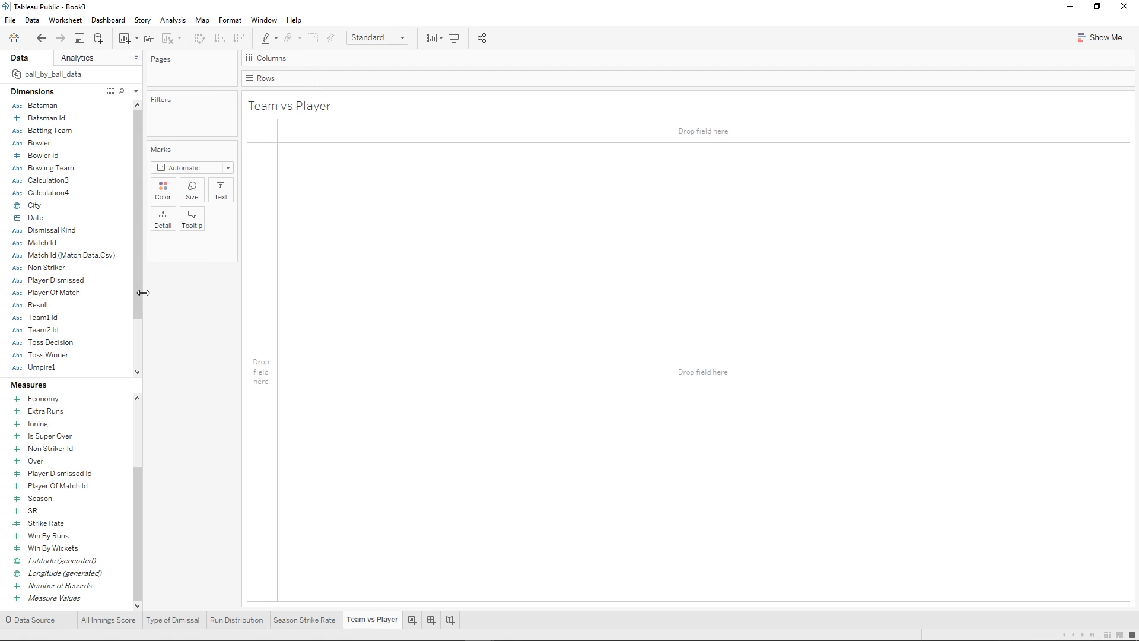
pyautogui.click(82, 104)
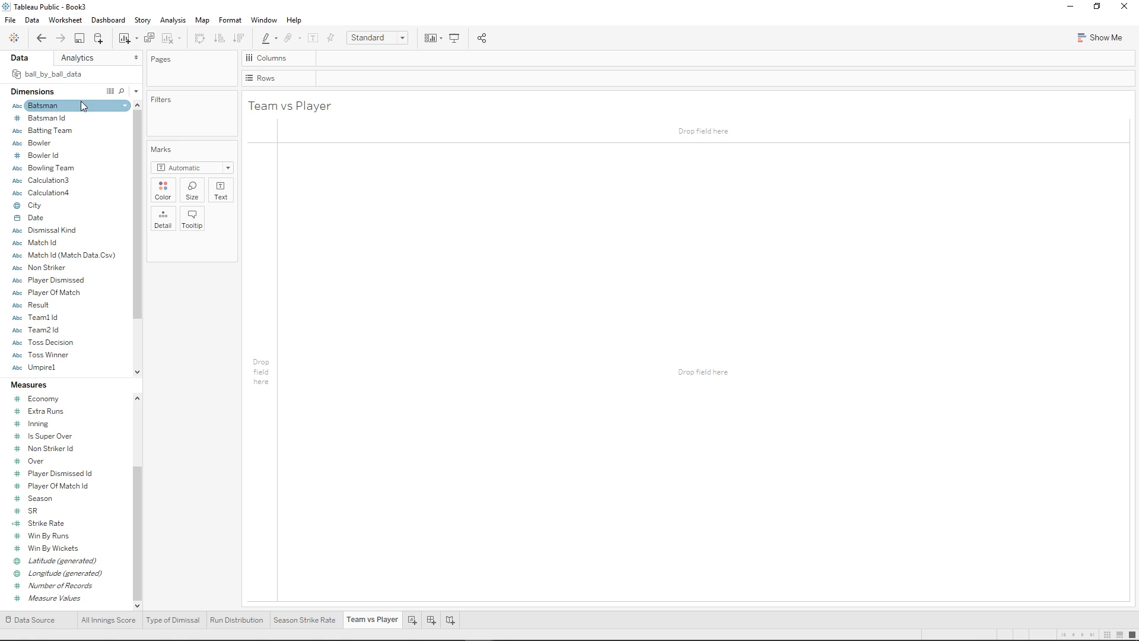
pyautogui.moveTo(65, 168); pyautogui.dragTo(332, 59)
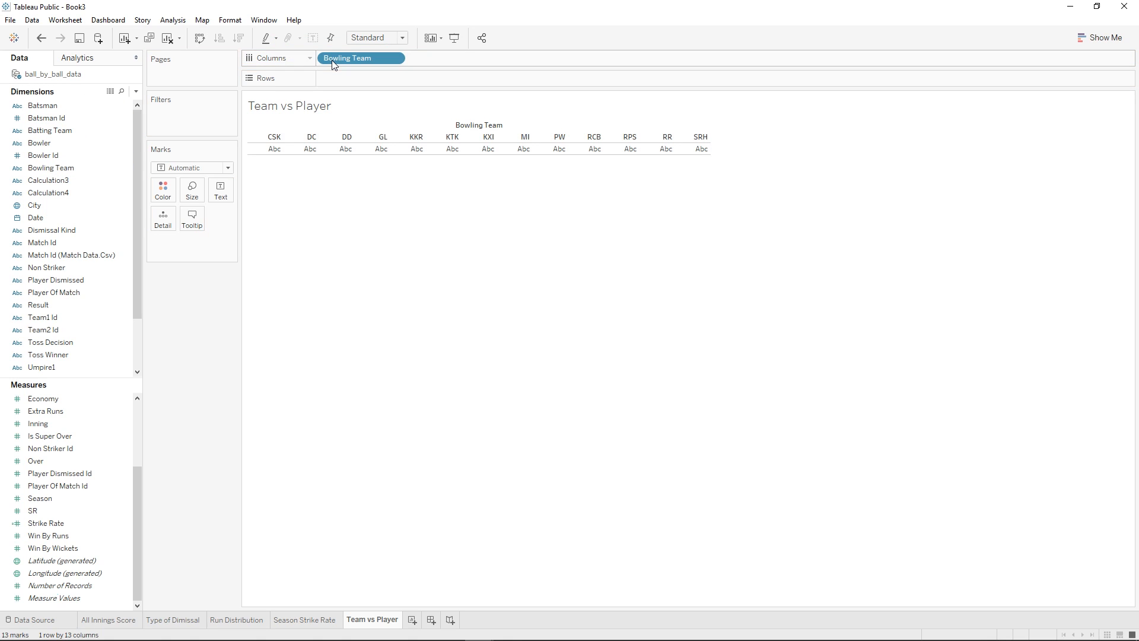
pyautogui.click(71, 118)
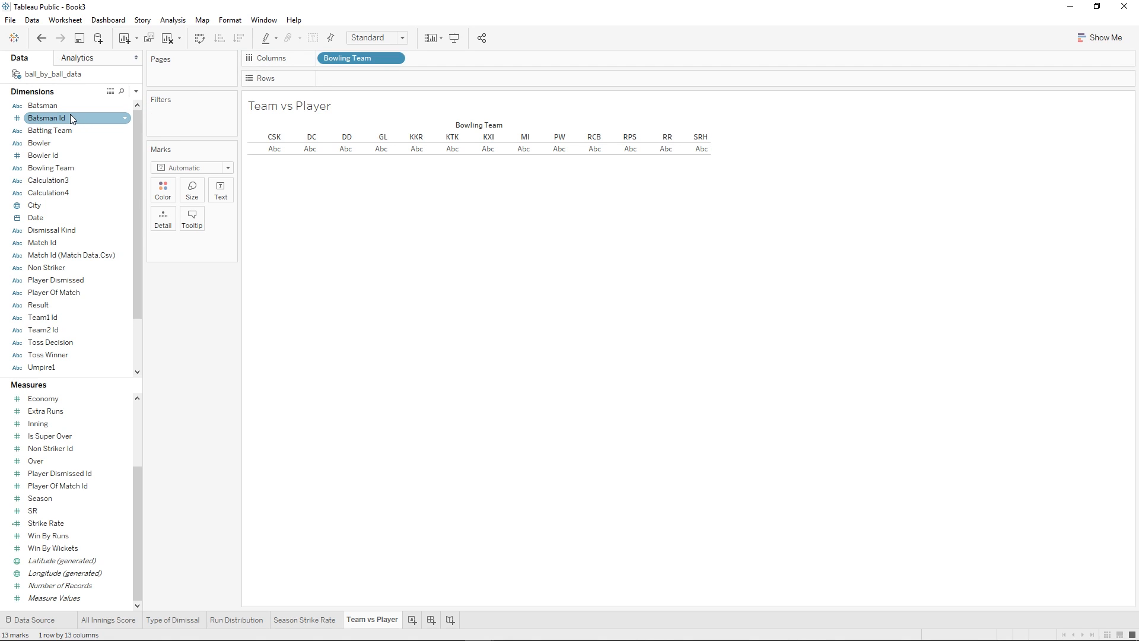
pyautogui.moveTo(59, 106); pyautogui.dragTo(341, 79)
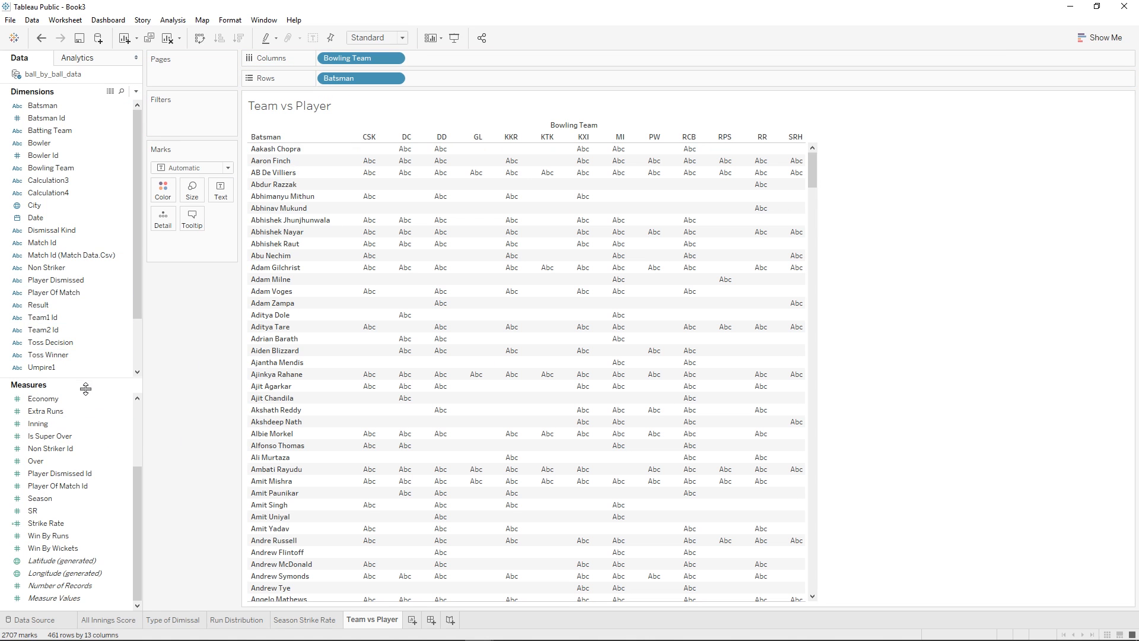
pyautogui.scroll(3, 75, 478)
pyautogui.moveTo(52, 449); pyautogui.dragTo(440, 77)
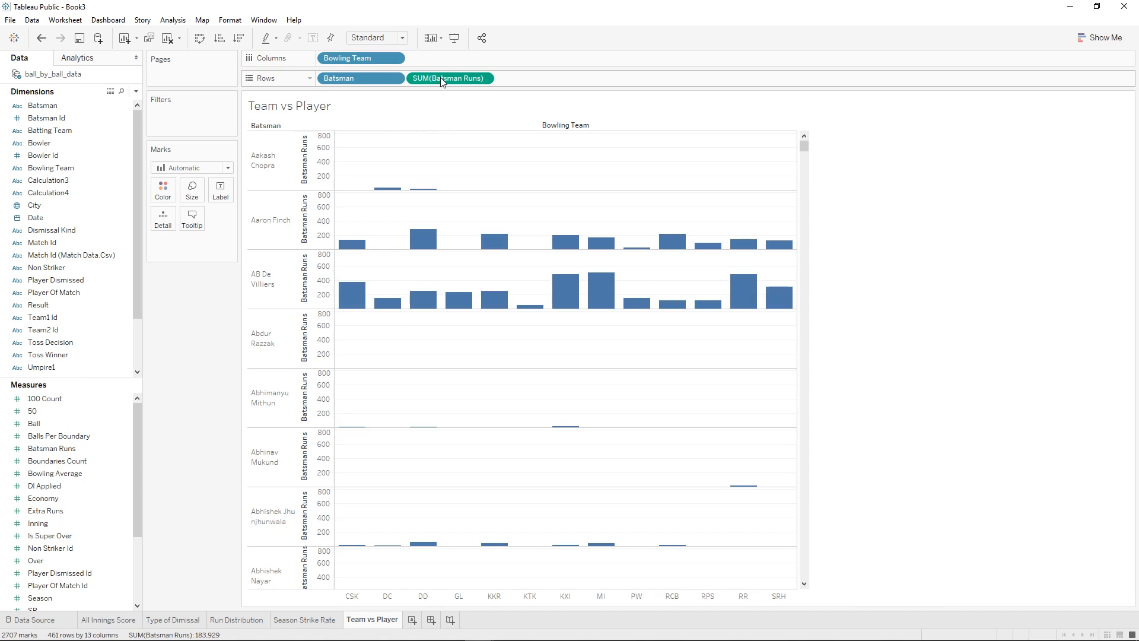
pyautogui.moveTo(367, 289)
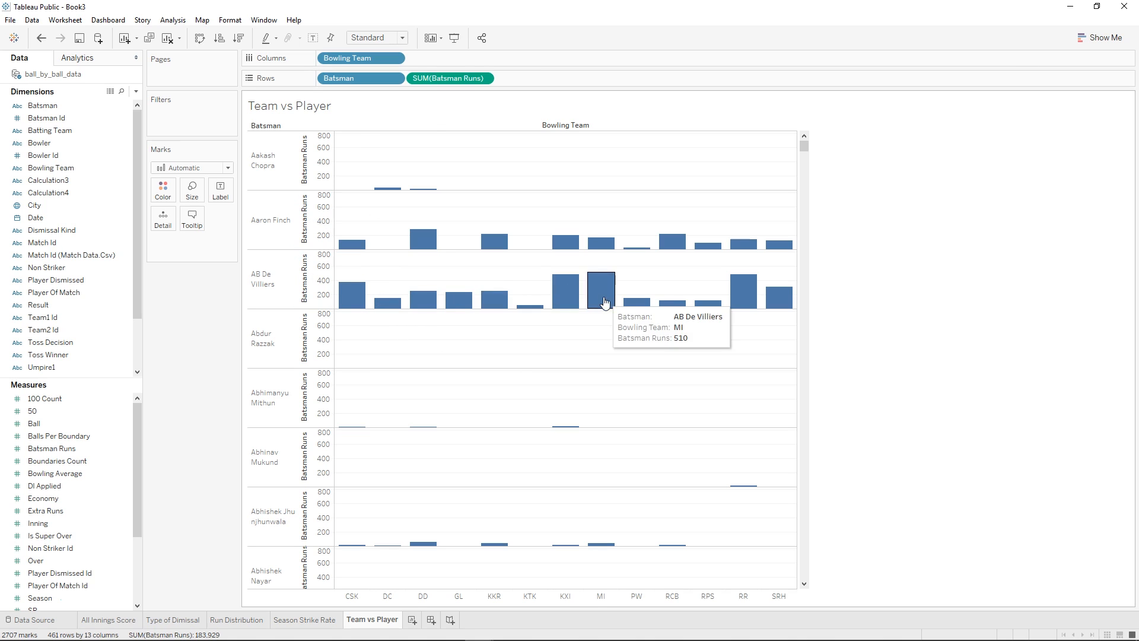
pyautogui.scroll(-5, 605, 302)
pyautogui.scroll(-5, 605, 302)
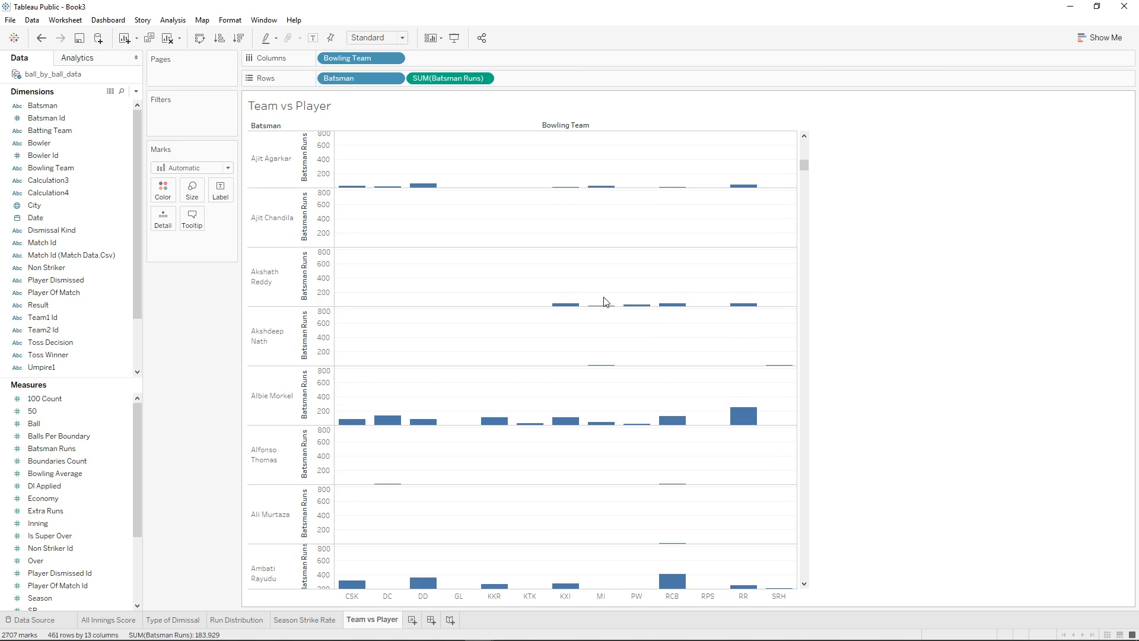
pyautogui.scroll(10, 605, 302)
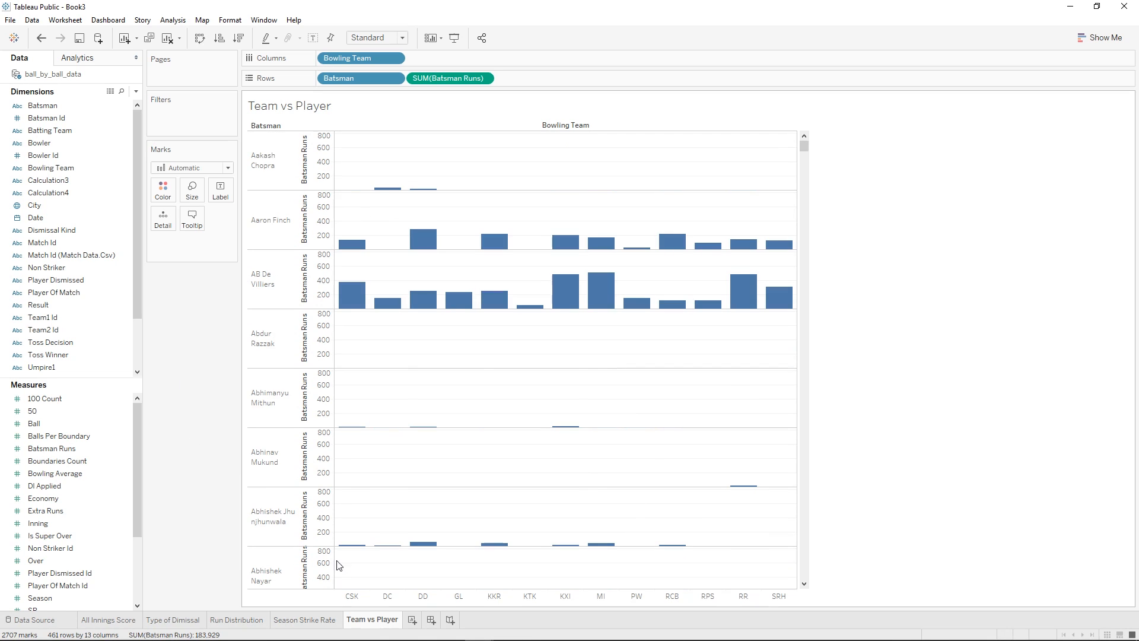
# - Extend the Batsman filter of the Season Strike Rate sheet to the Team vs Player worksheet
pyautogui.click(318, 618)
pyautogui.rightClick(186, 111)
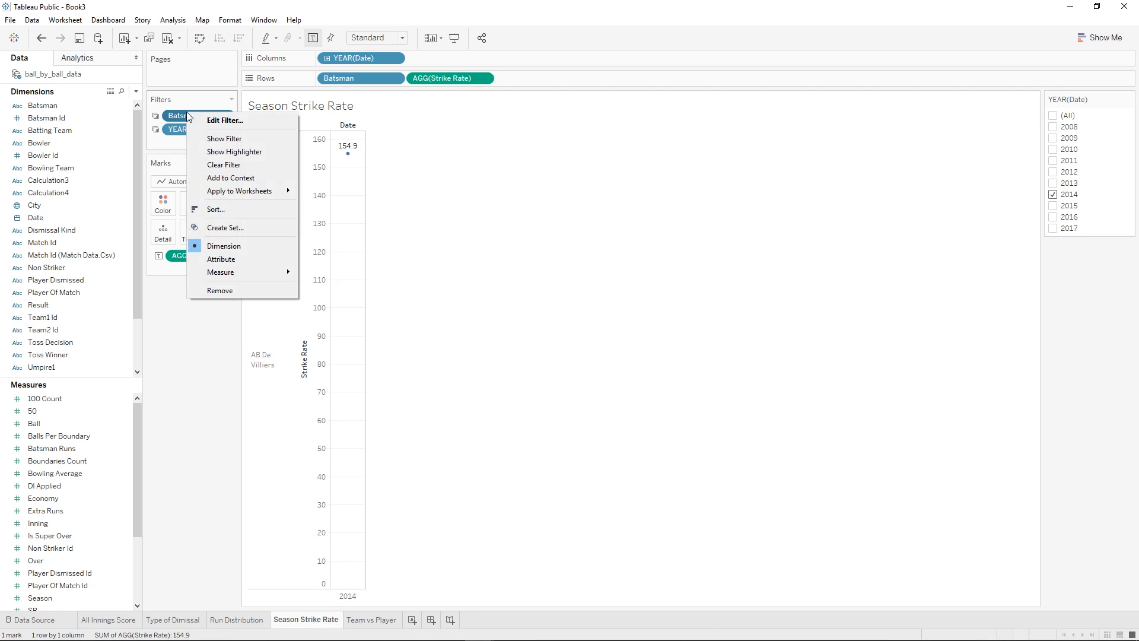
pyautogui.moveTo(253, 190)
pyautogui.click(362, 218)
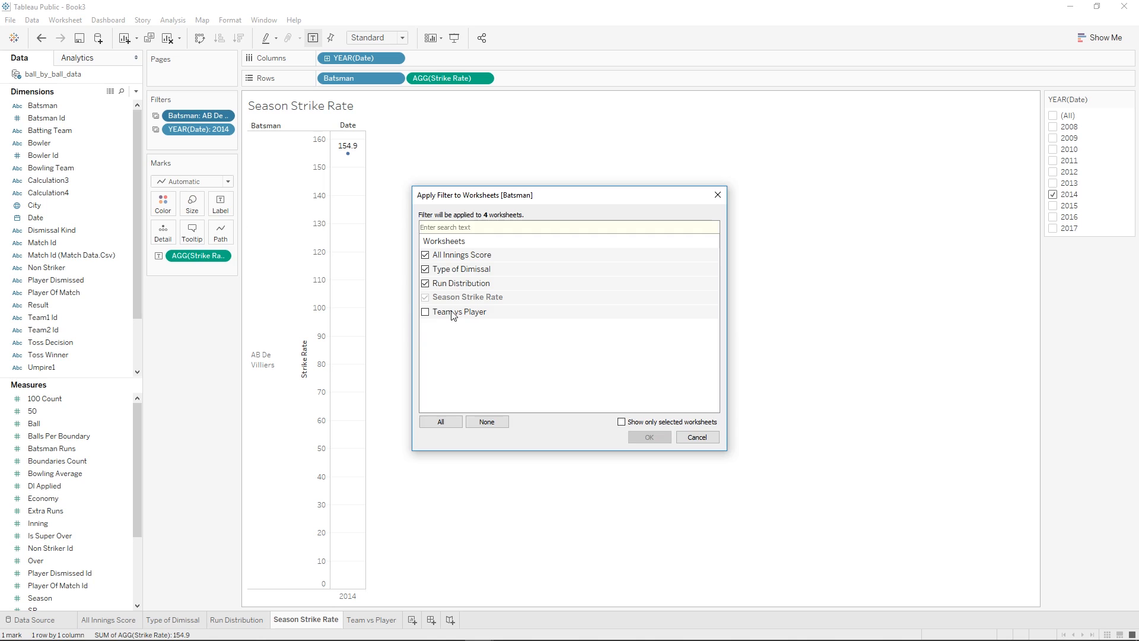
pyautogui.click(425, 312)
pyautogui.click(649, 437)
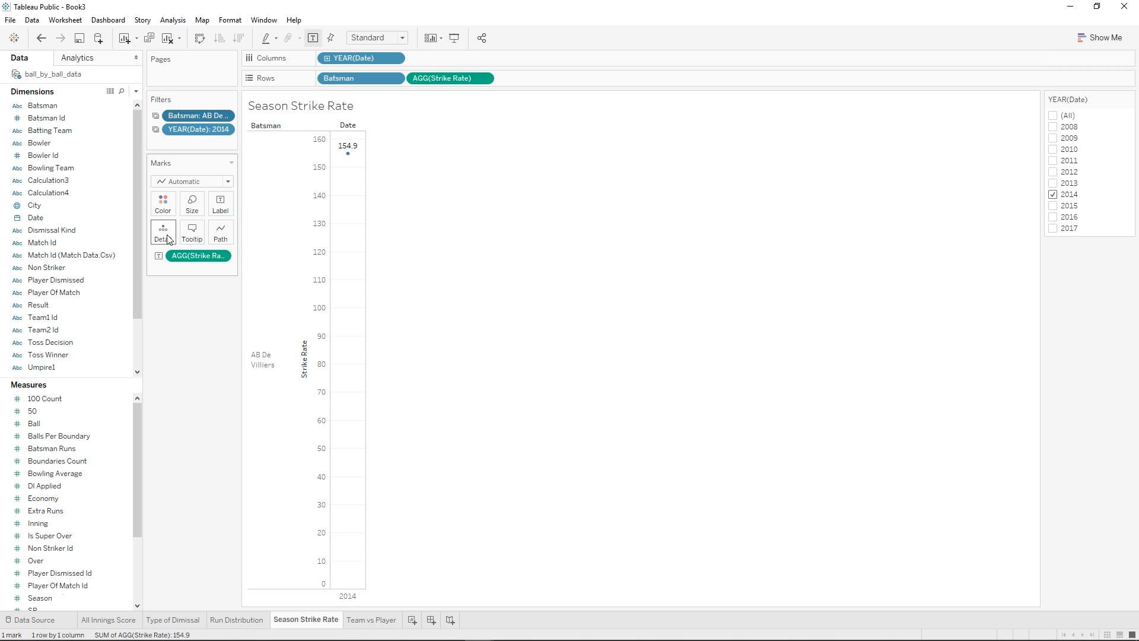
# - Apply the YEAR(Date) filter of Season Strike Rate to Team vs Player as well and open that sheet
pyautogui.rightClick(183, 132)
pyautogui.moveTo(272, 206)
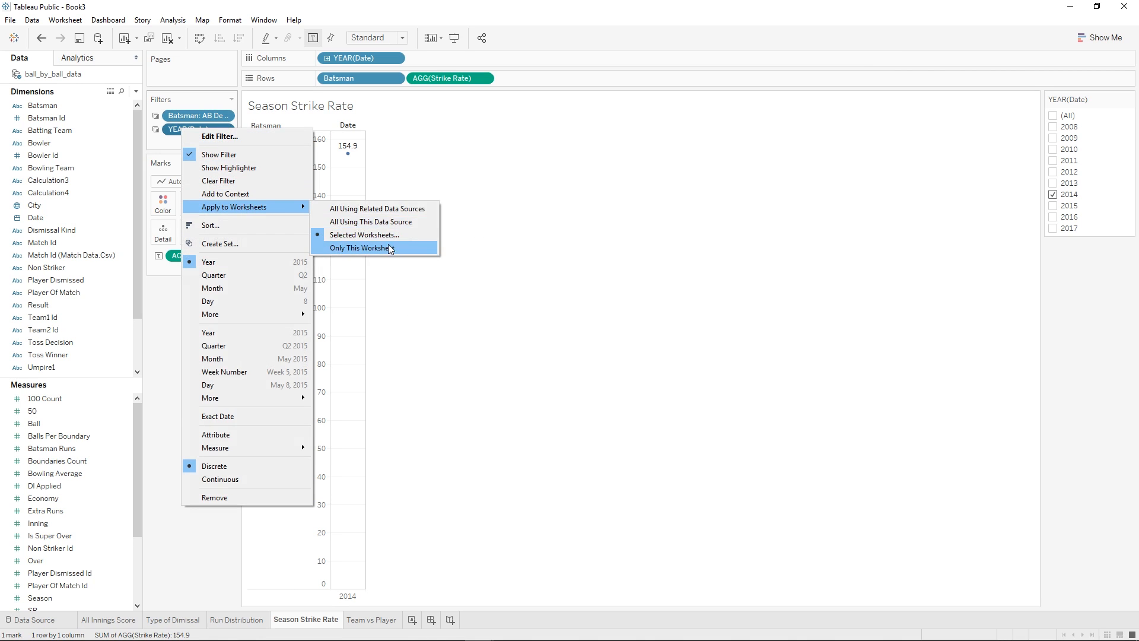
pyautogui.click(368, 236)
pyautogui.click(425, 312)
pyautogui.click(649, 437)
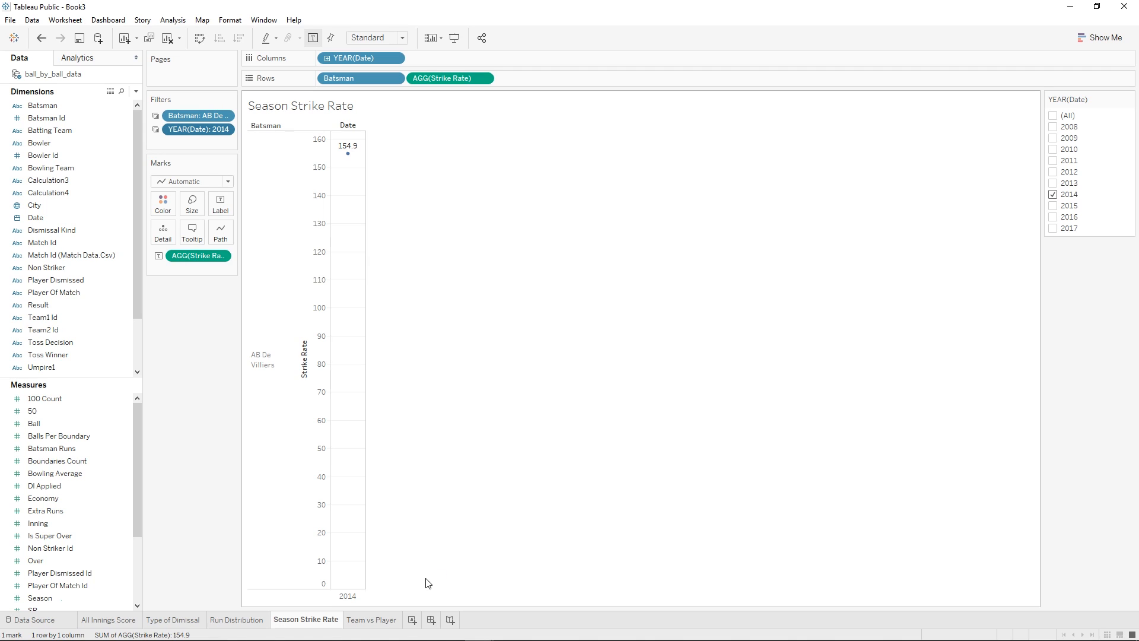
pyautogui.click(372, 619)
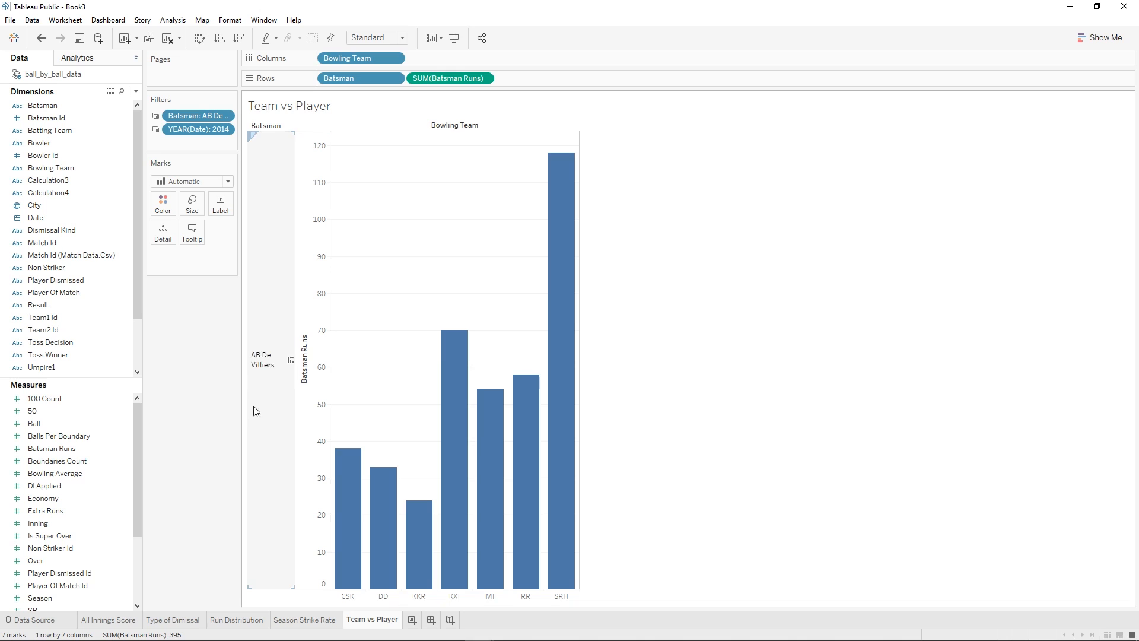
# - Colour the Team vs Player bars by Batsman and label them with the sum of Batsman Runs, keeping both fields on the rows
pyautogui.moveTo(351, 77); pyautogui.dragTo(163, 214)
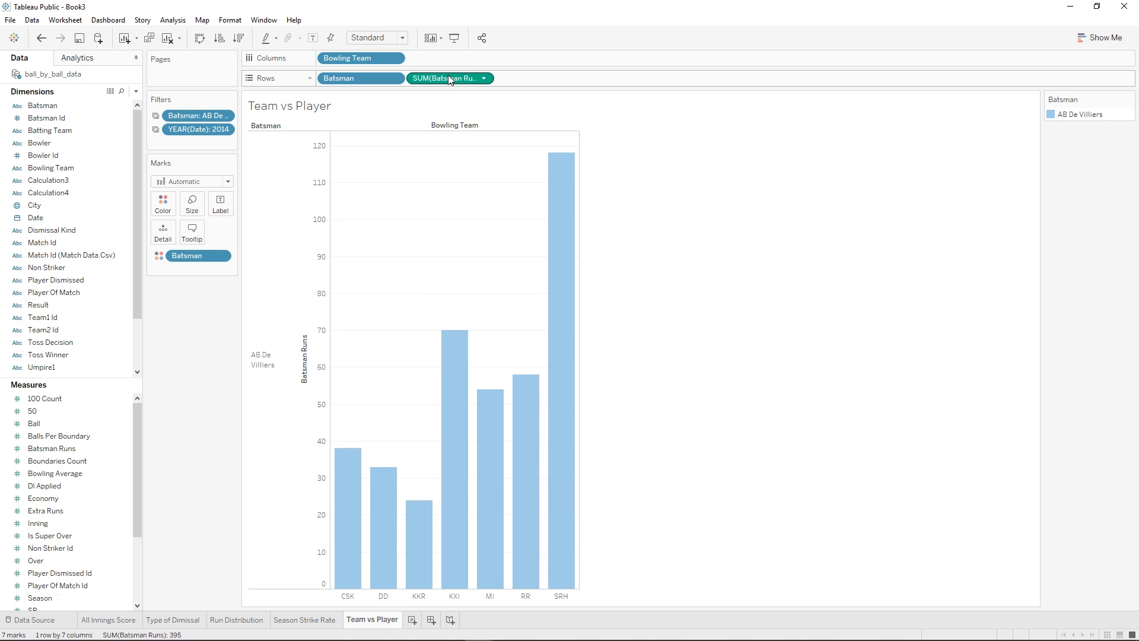
pyautogui.moveTo(447, 75); pyautogui.dragTo(227, 206)
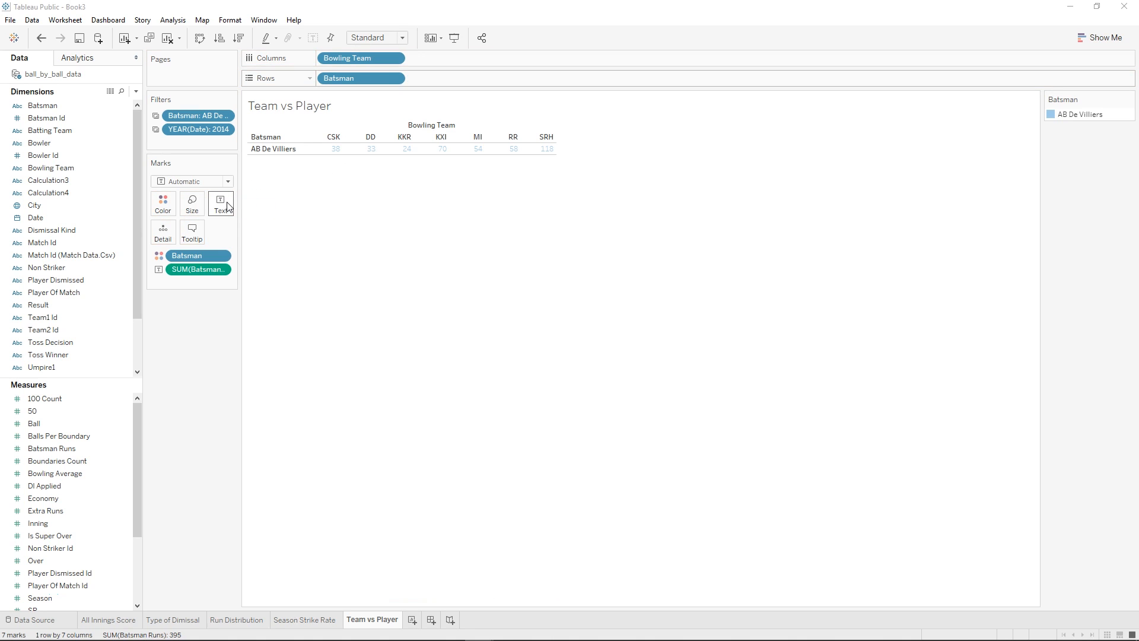
pyautogui.press('super')
pyautogui.click(645, 174)
pyautogui.click(618, 313)
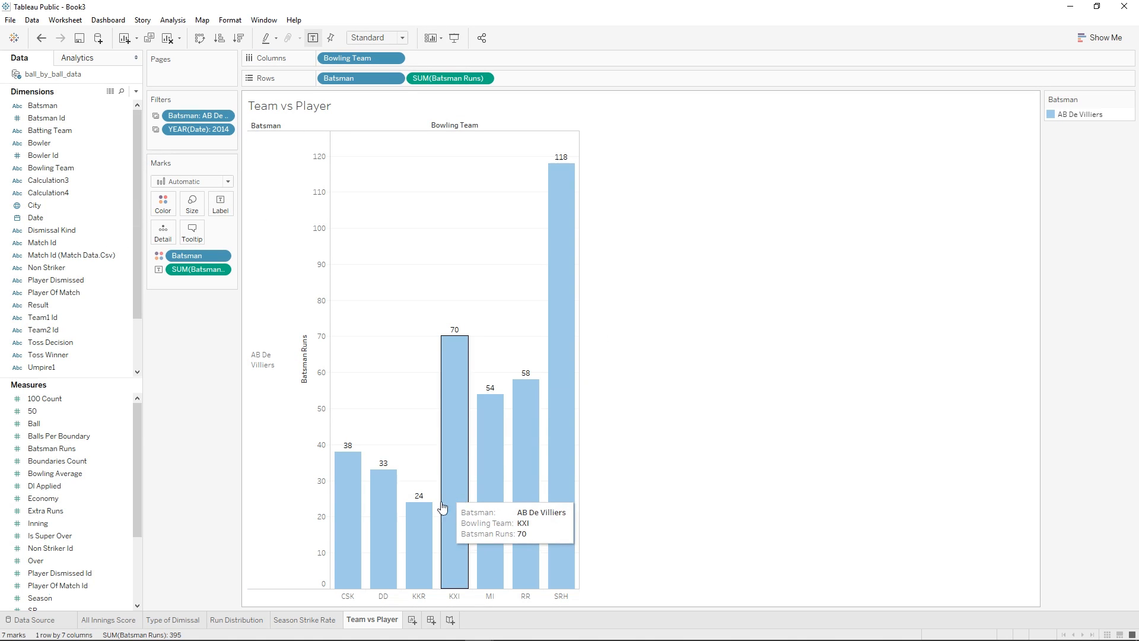
# - Add another worksheet and name it Balls per Boundary
pyautogui.click(412, 619)
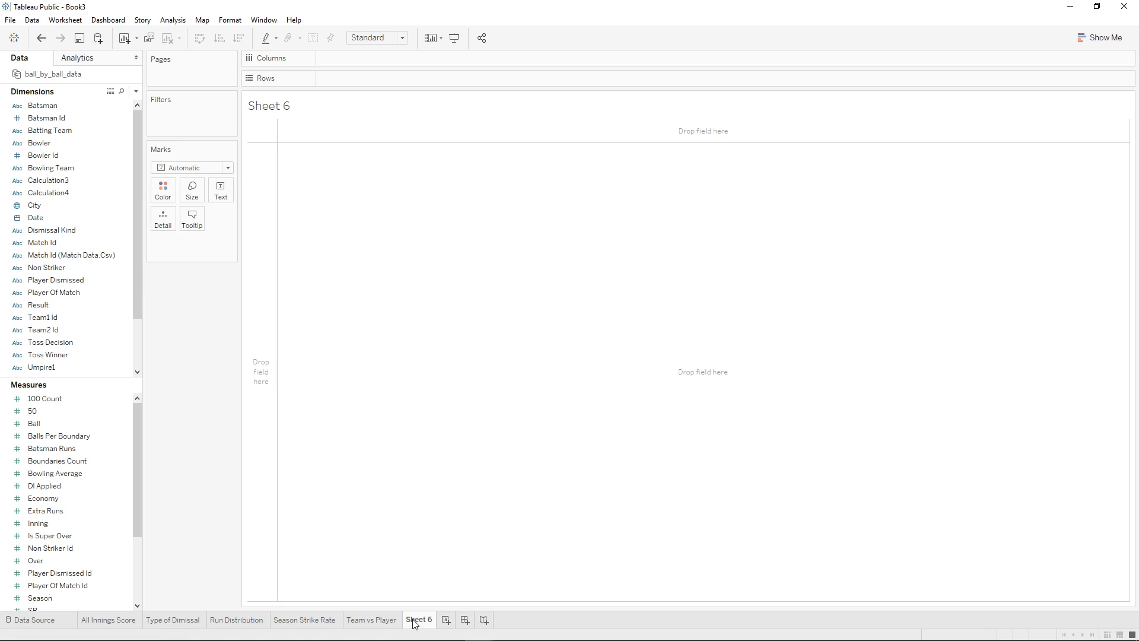
pyautogui.rightClick(414, 621)
pyautogui.click(462, 495)
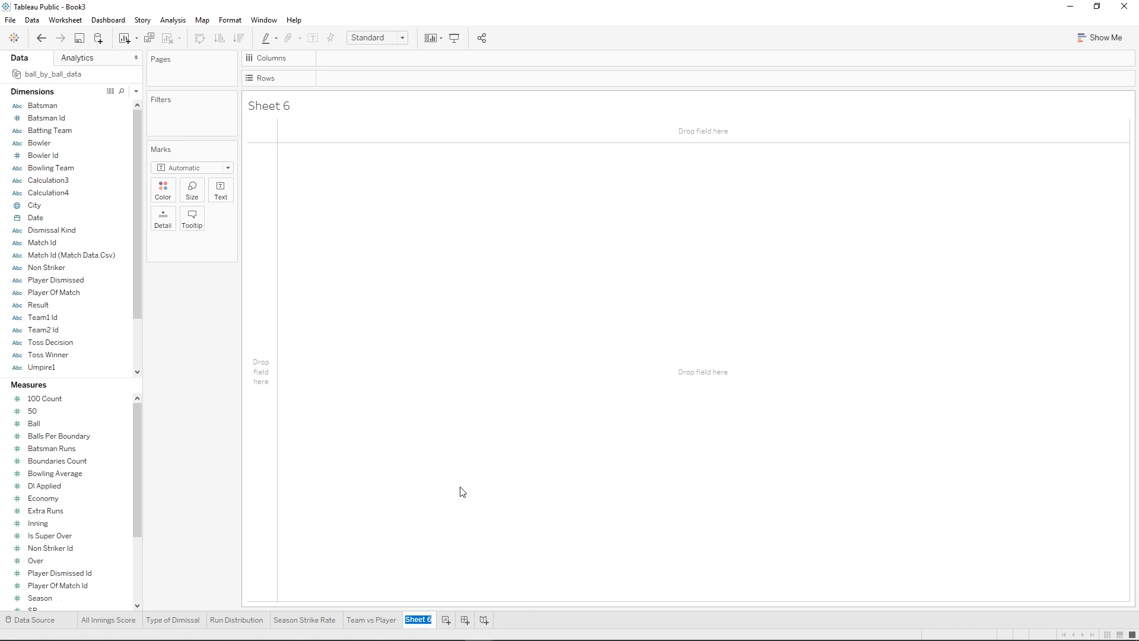
pyautogui.write('Ball')
pyautogui.press('BackSpace')
pyautogui.write('Balls per B')
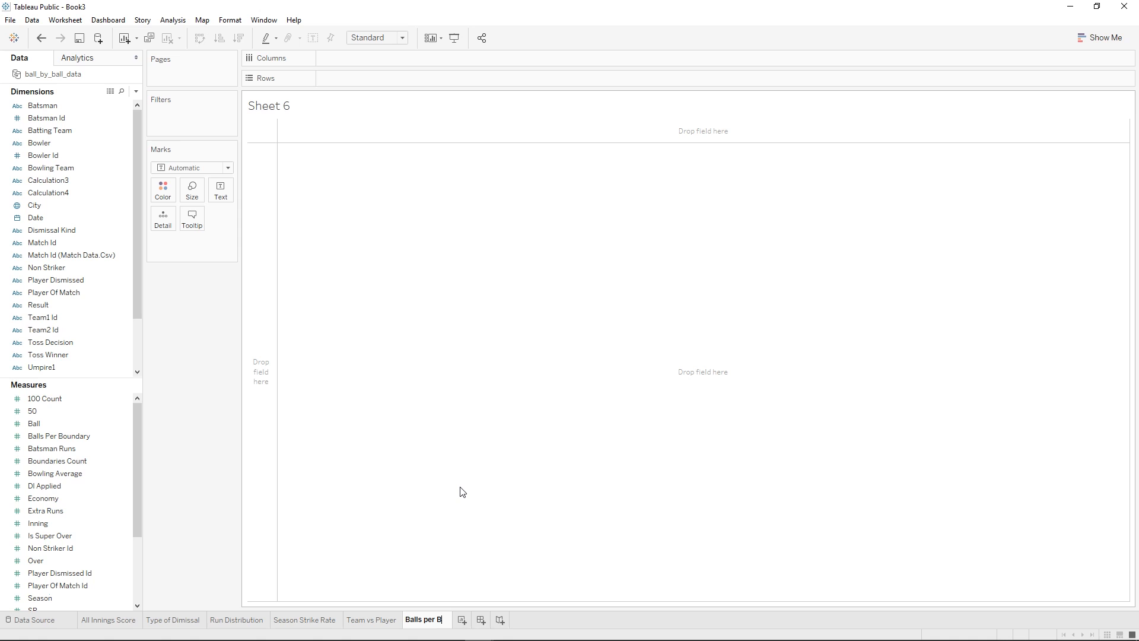
pyautogui.write('oundary')
pyautogui.press('Return')
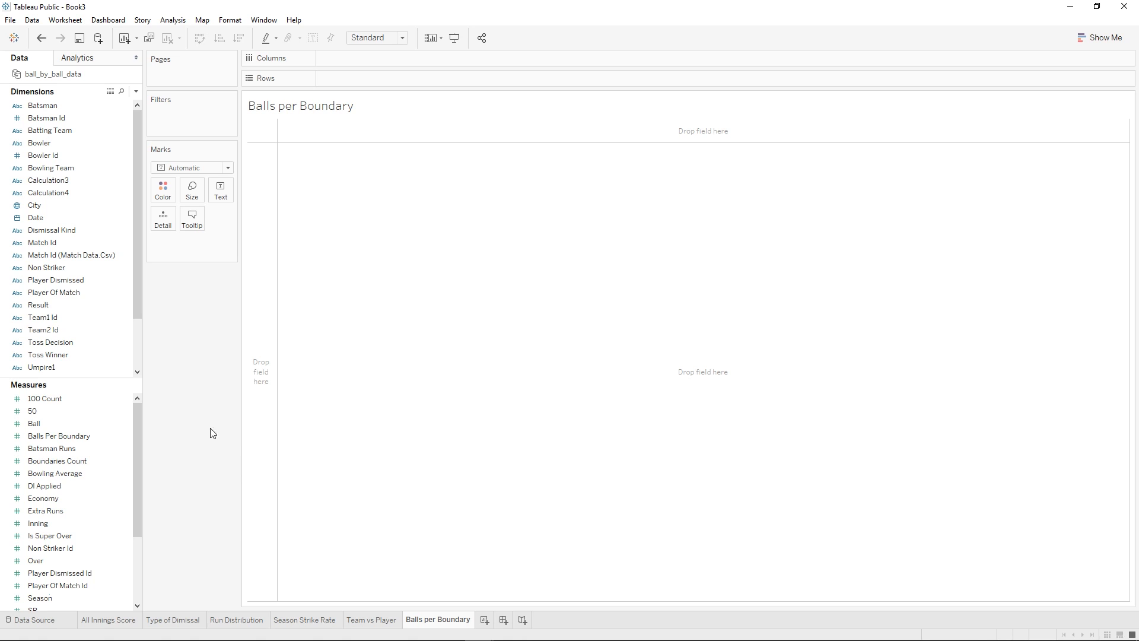
# - Look over the boundary-related measures and create a calculated field named Boundaries Count Calculated
pyautogui.click(83, 439)
pyautogui.scroll(-4, 83, 443)
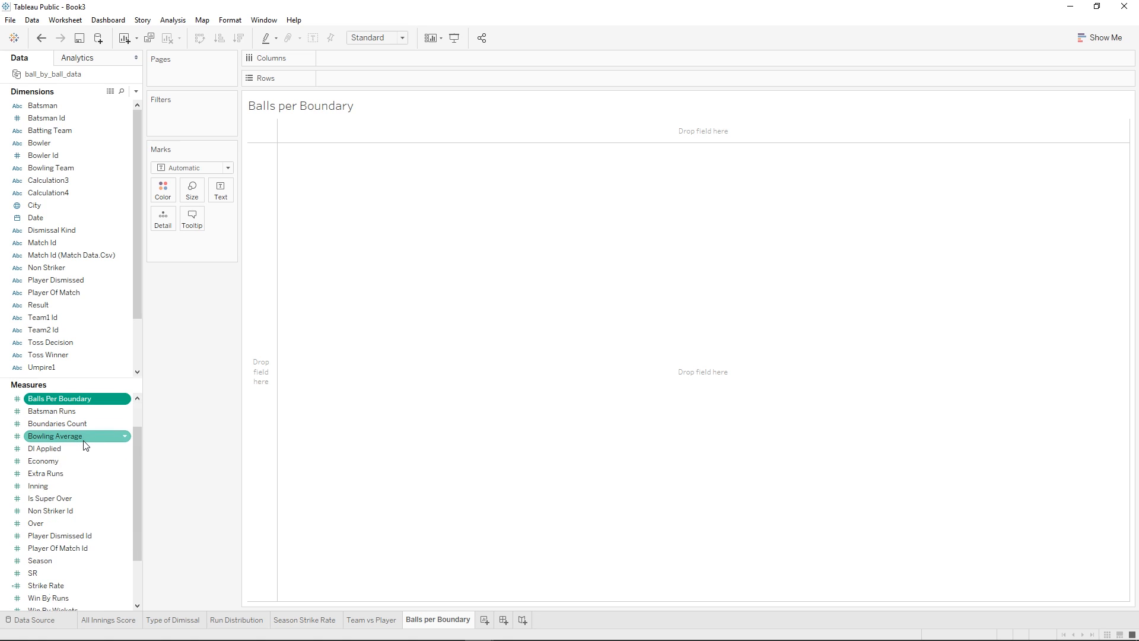
pyautogui.scroll(4, 84, 443)
pyautogui.click(80, 463)
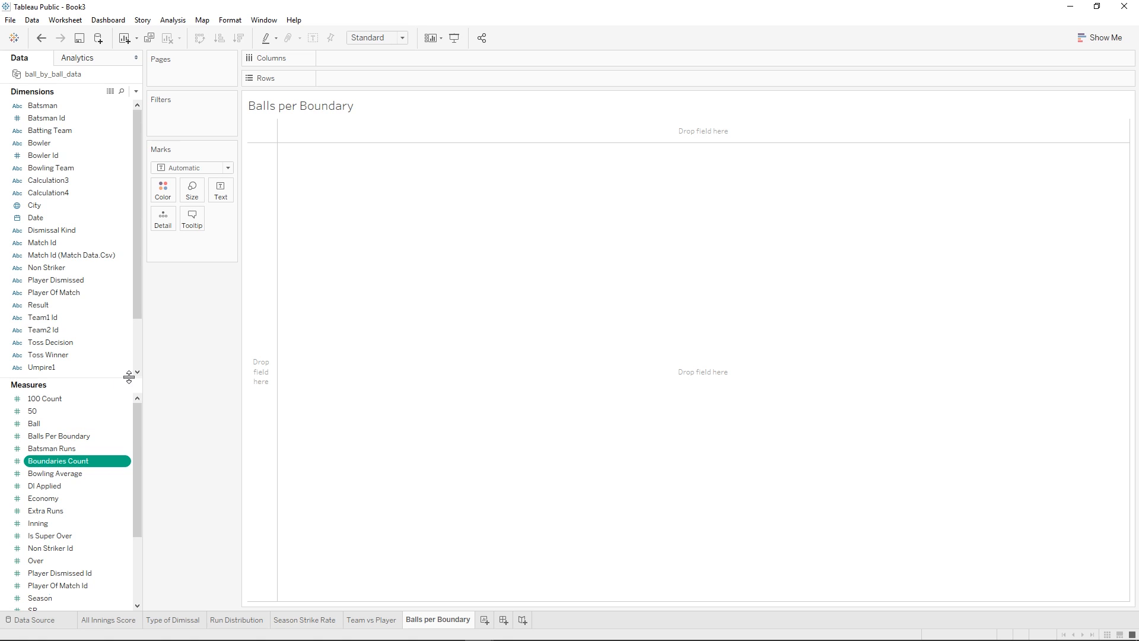
pyautogui.click(136, 92)
pyautogui.click(122, 100)
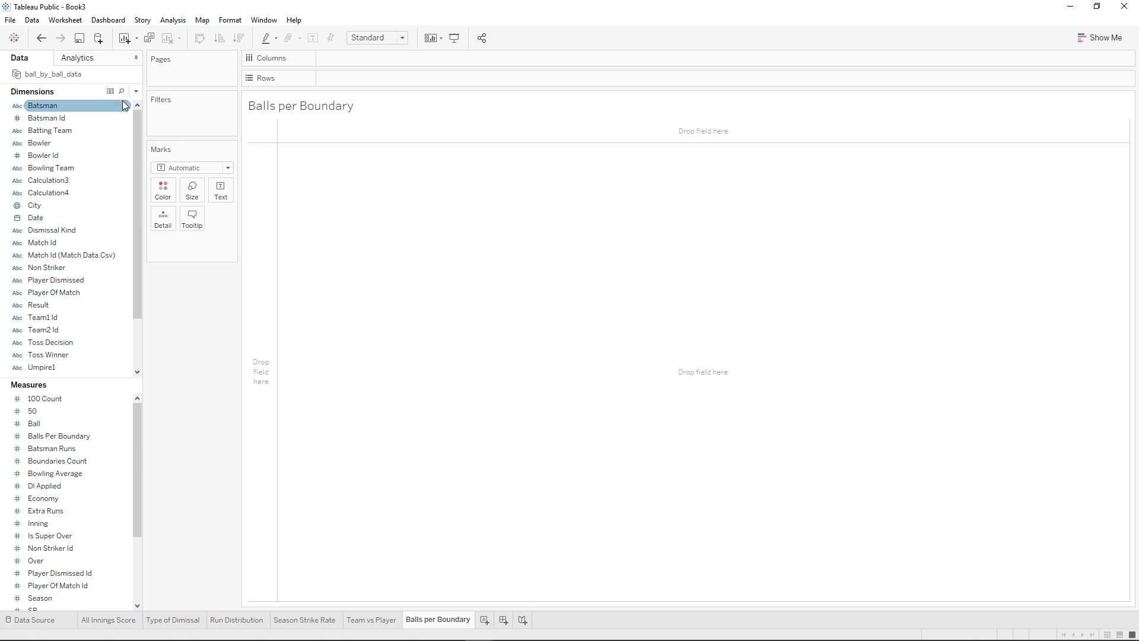
pyautogui.write('B')
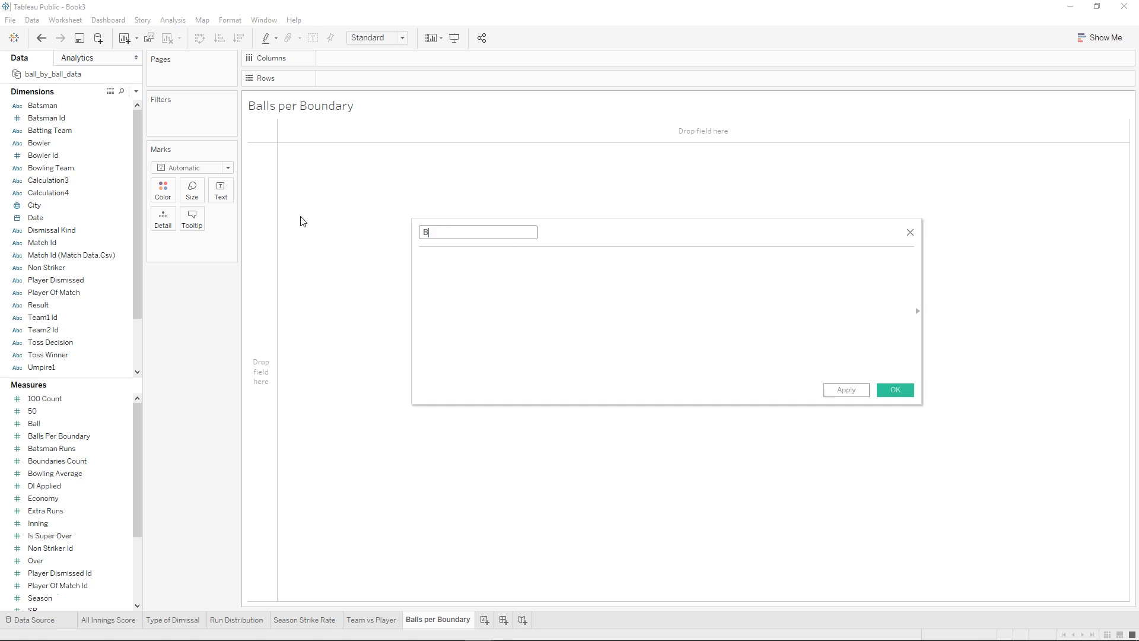
pyautogui.write('oundaries Count')
pyautogui.click(504, 265)
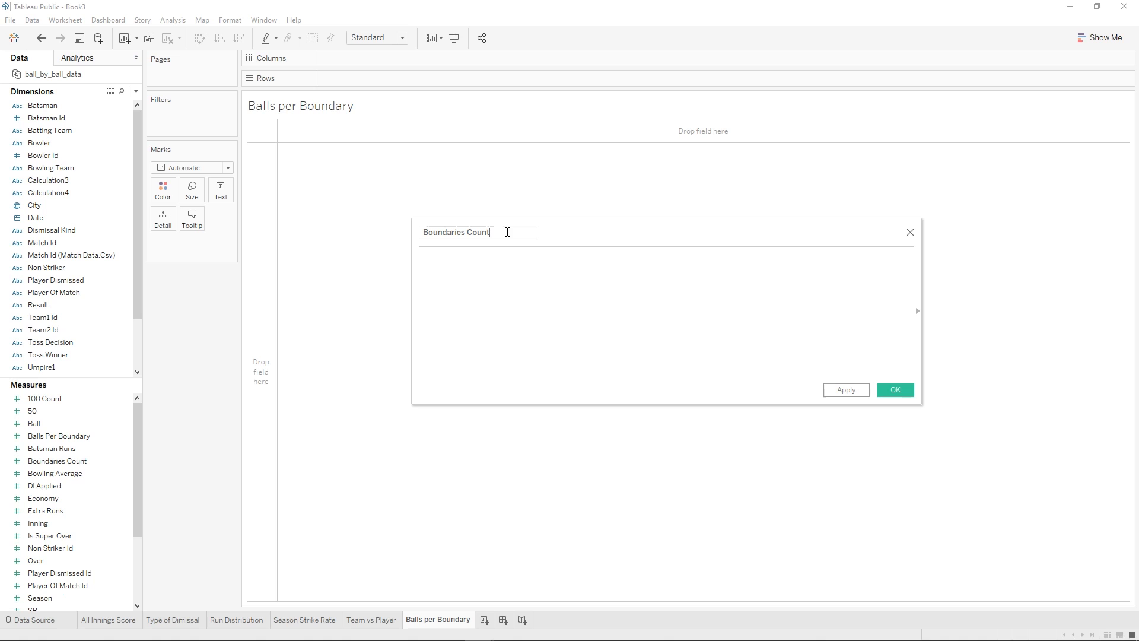
pyautogui.write('Calculated')
# - Define Boundaries Count Calculated with the formula IF [Batsman Runs]>=4 then 1 ELSE 0 END
pyautogui.click(476, 286)
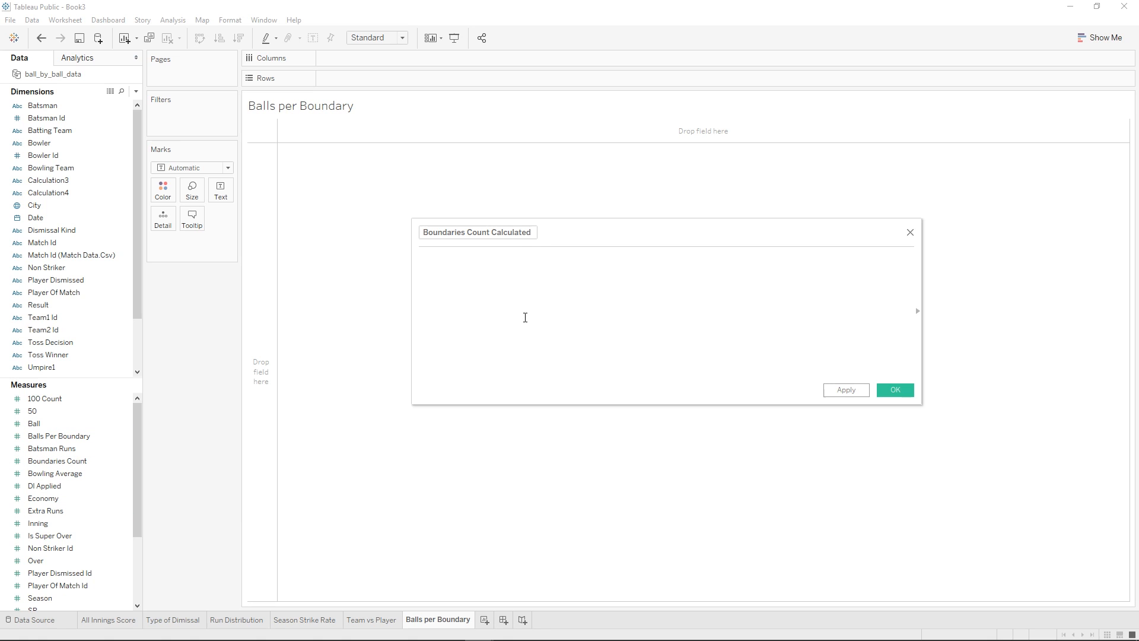
pyautogui.write('IF bat')
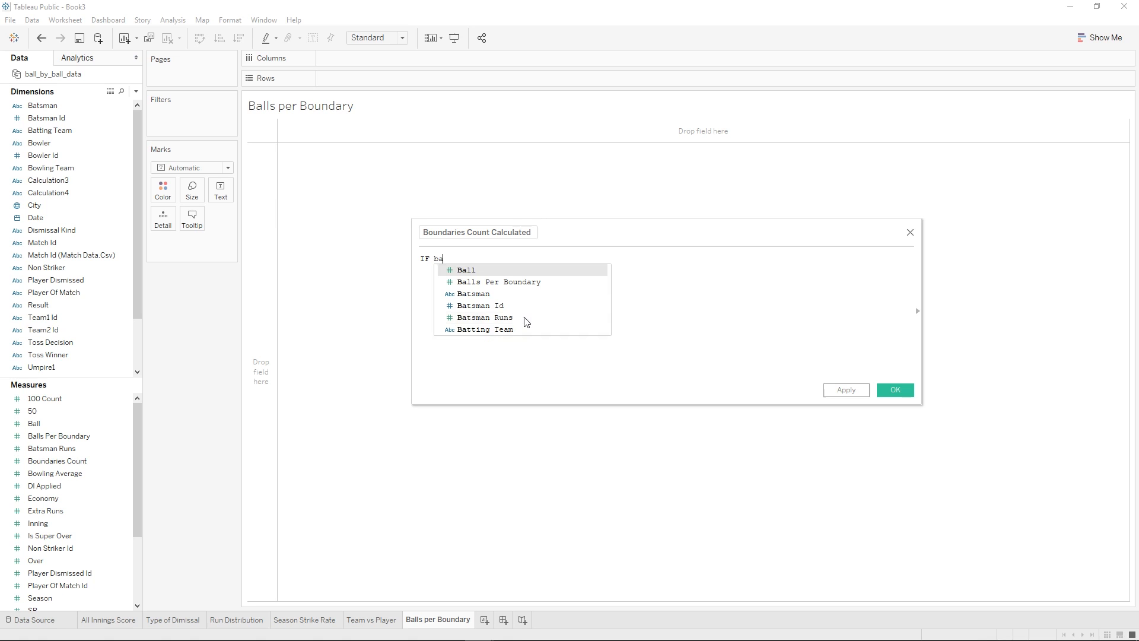
pyautogui.press('Down')
pyautogui.press('Down')
pyautogui.press('Return')
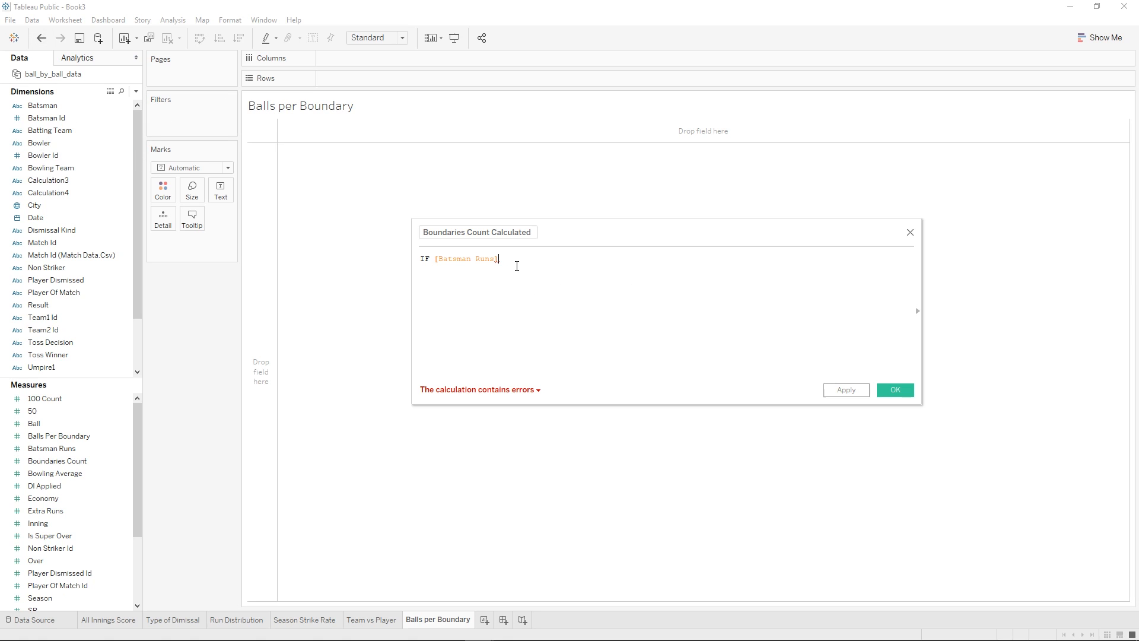
pyautogui.write('>=4 then 1 els')
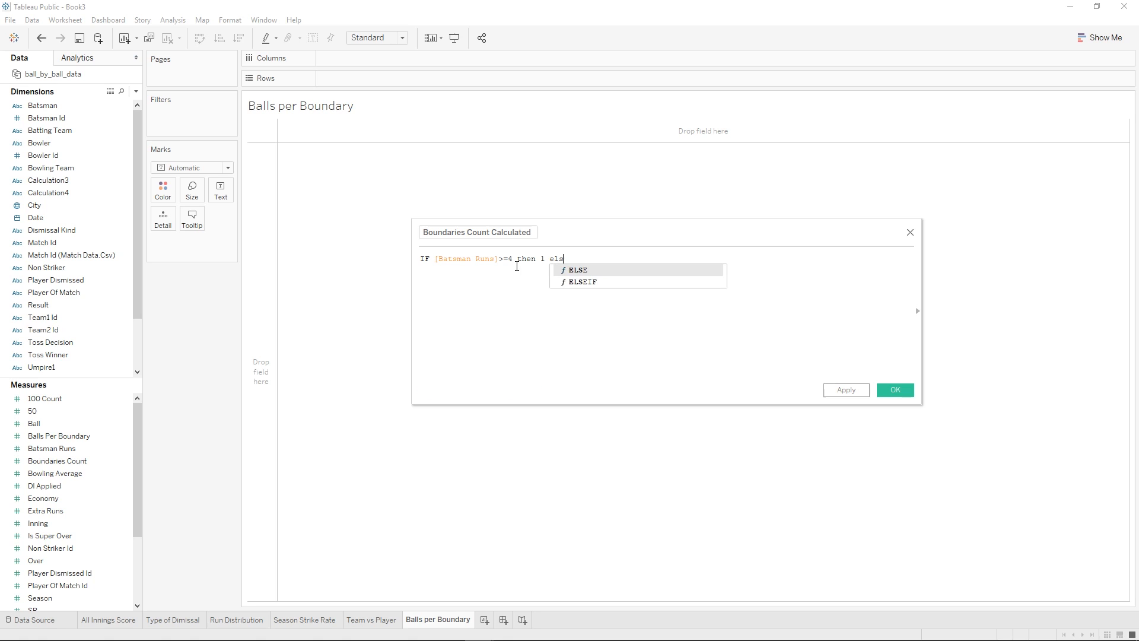
pyautogui.press('Return')
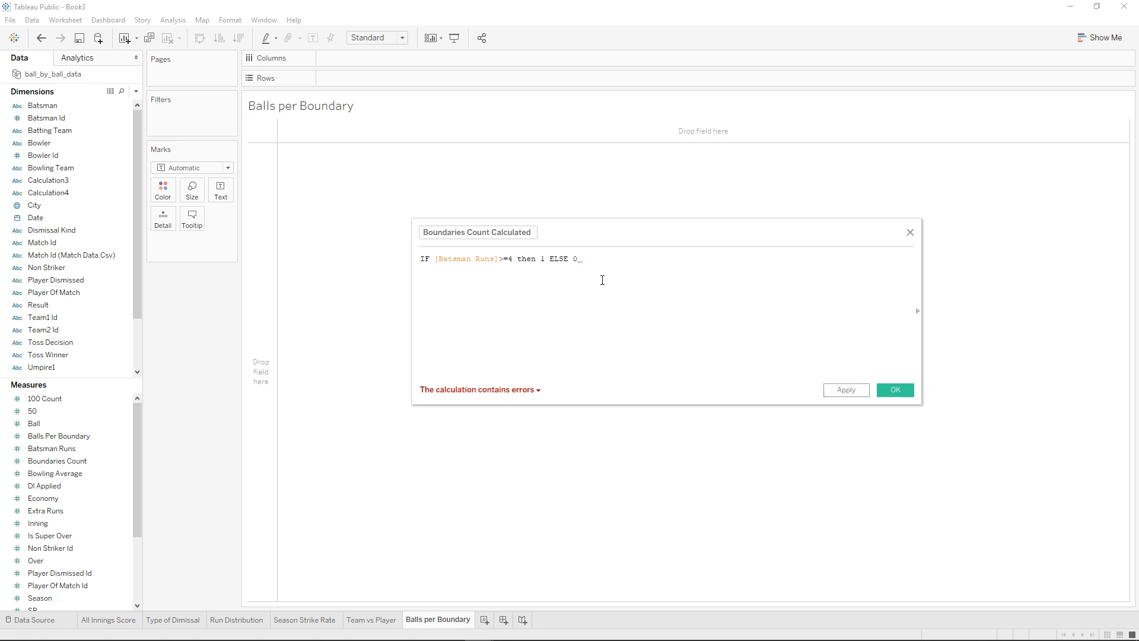
pyautogui.write('end')
pyautogui.press('Return')
# - Check the 1 and 0 outcomes in the formula and save the Boundaries Count Calculated field
pyautogui.doubleClick(542, 258)
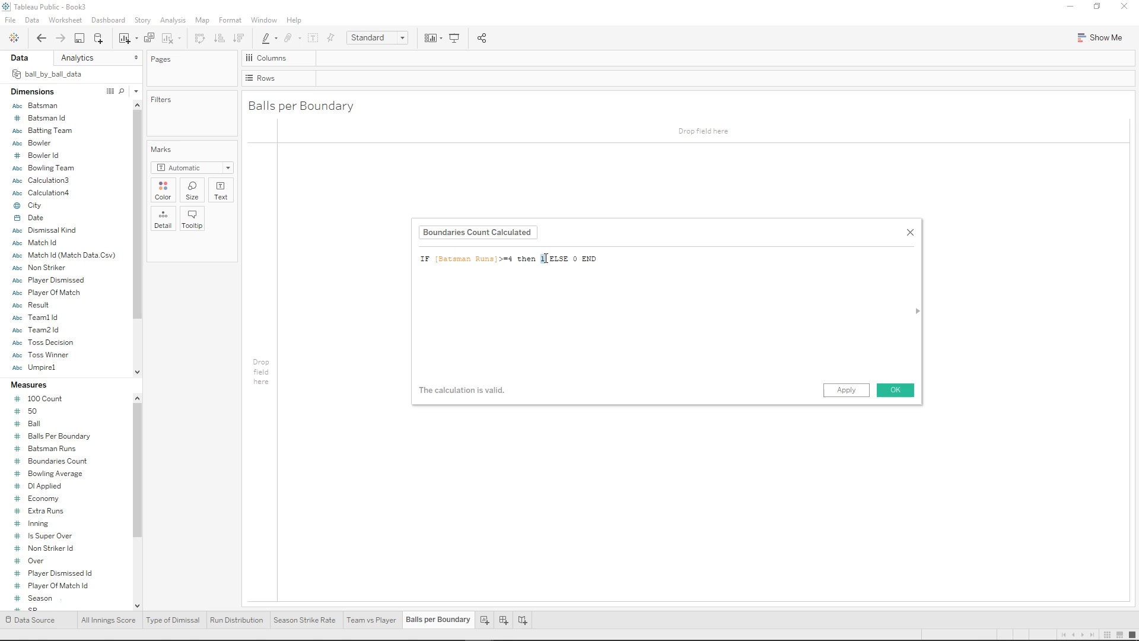
pyautogui.doubleClick(575, 258)
pyautogui.click(633, 277)
pyautogui.click(862, 391)
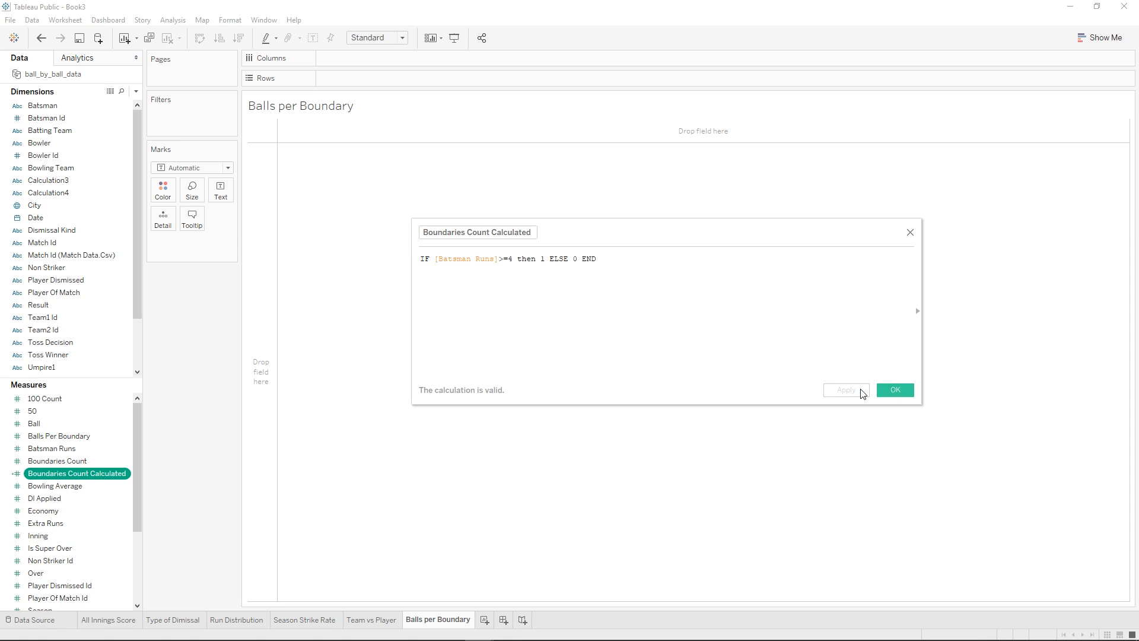
pyautogui.click(895, 390)
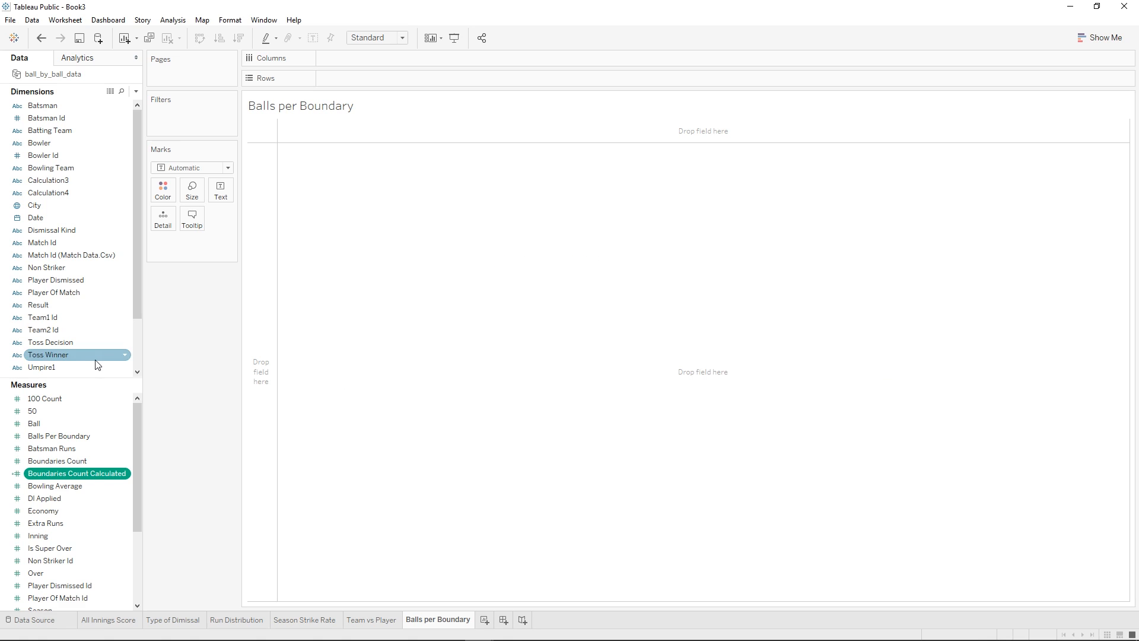
# - Preview the sum of Boundaries Count Calculated for each Batsman in a table, and undo both field placements
pyautogui.moveTo(84, 103); pyautogui.dragTo(339, 77)
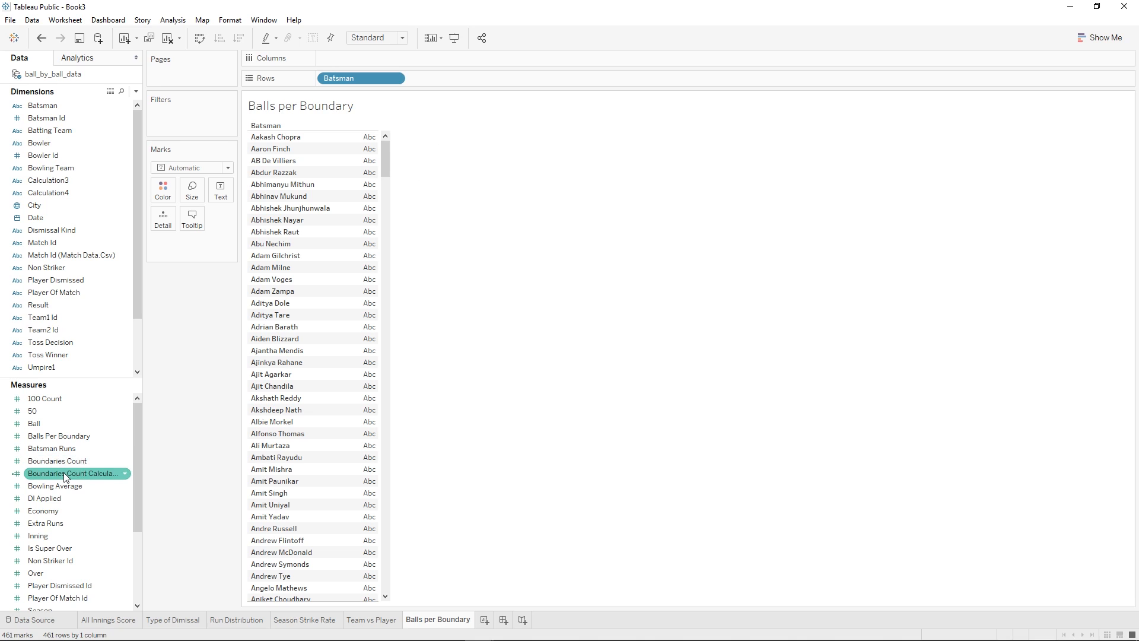
pyautogui.moveTo(65, 473); pyautogui.dragTo(370, 188)
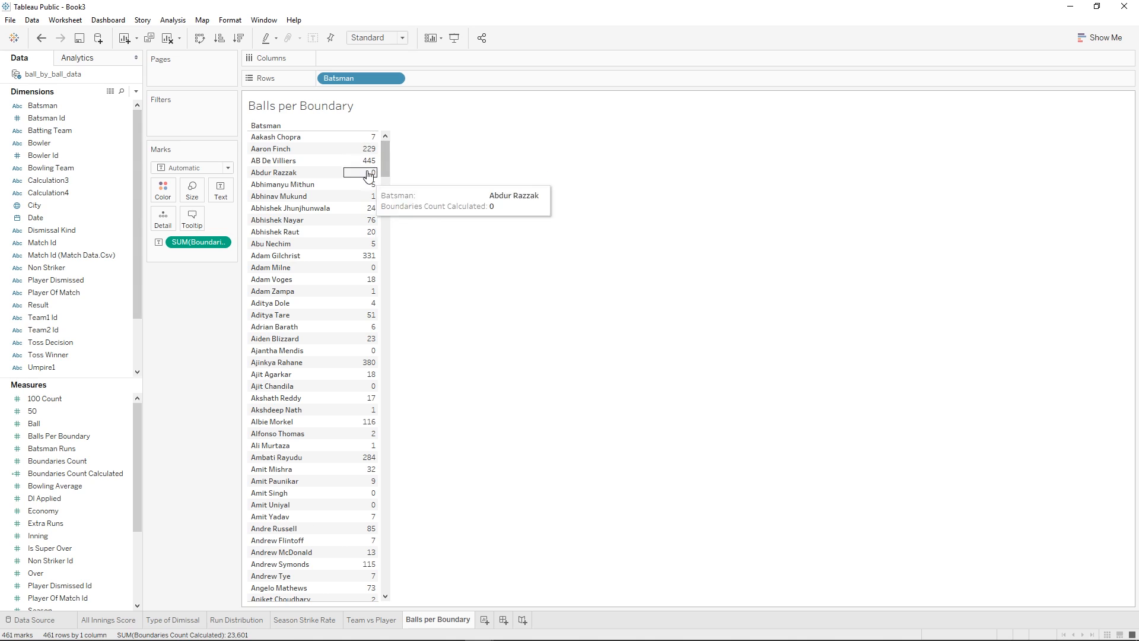
pyautogui.click(41, 38)
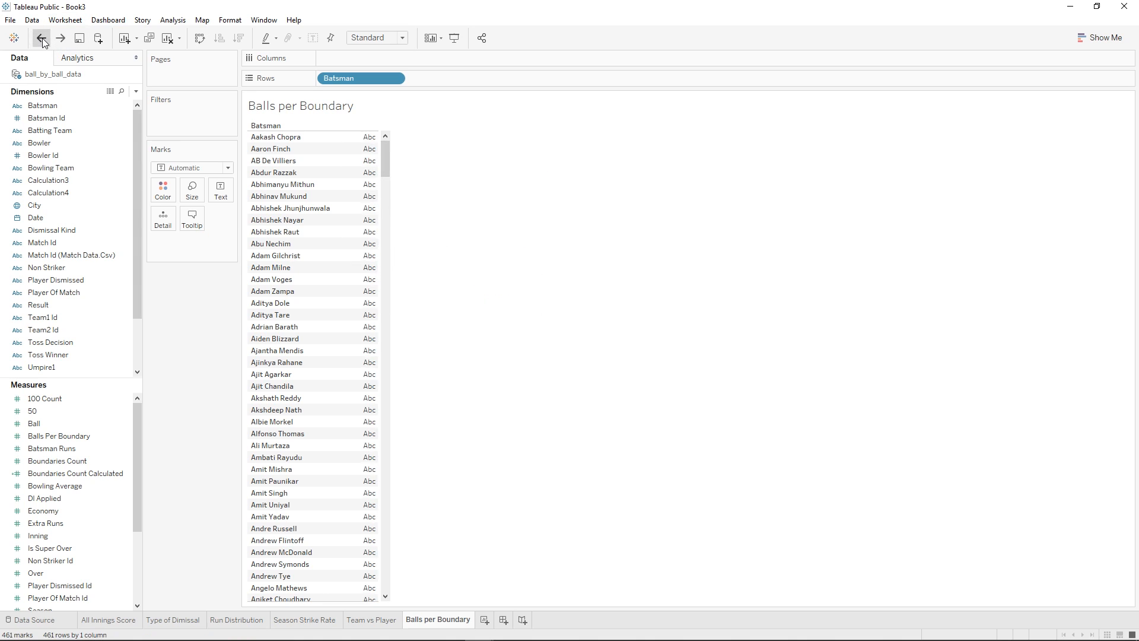
pyautogui.click(41, 38)
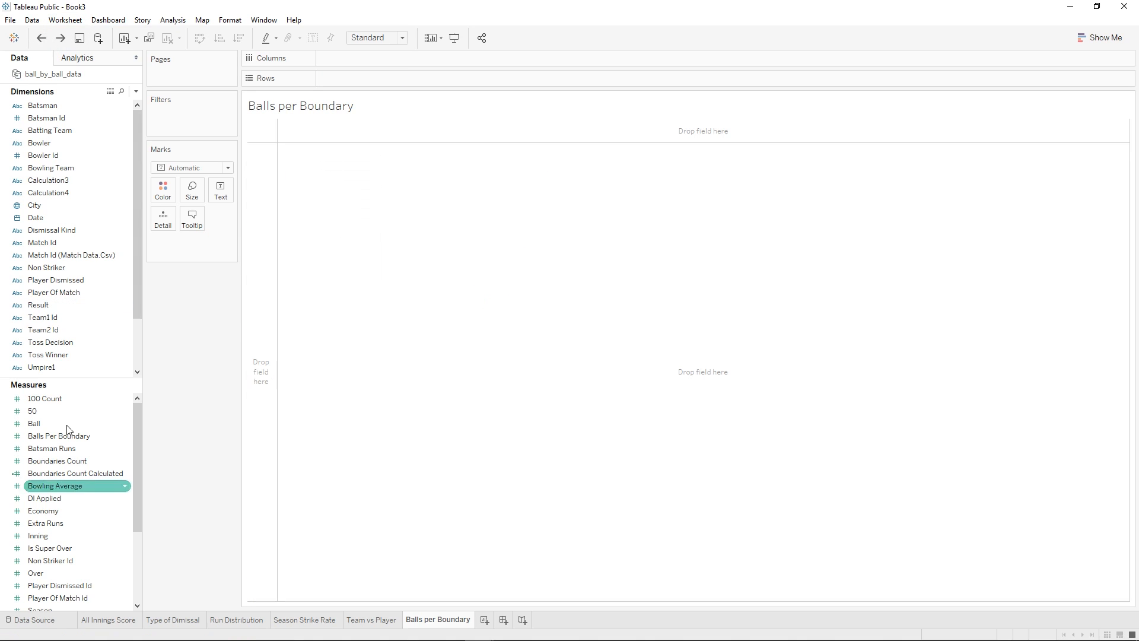
# - Create another calculated field and name it Balls per Boundary Calculated
pyautogui.click(135, 92)
pyautogui.click(94, 106)
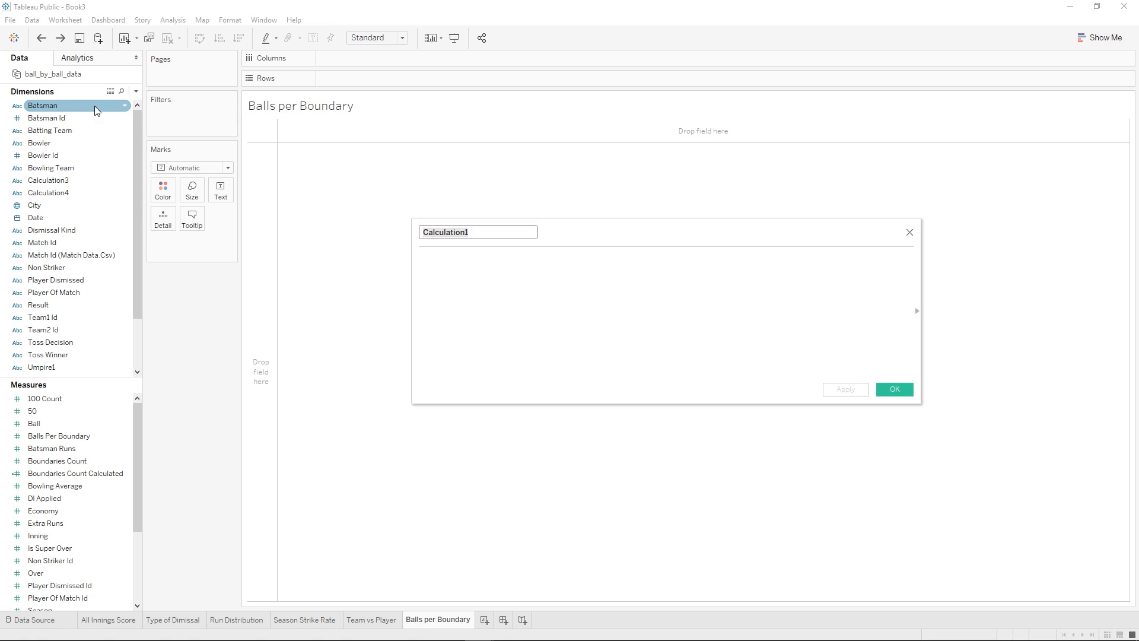
pyautogui.write('Balls per Boundary')
pyautogui.click(490, 298)
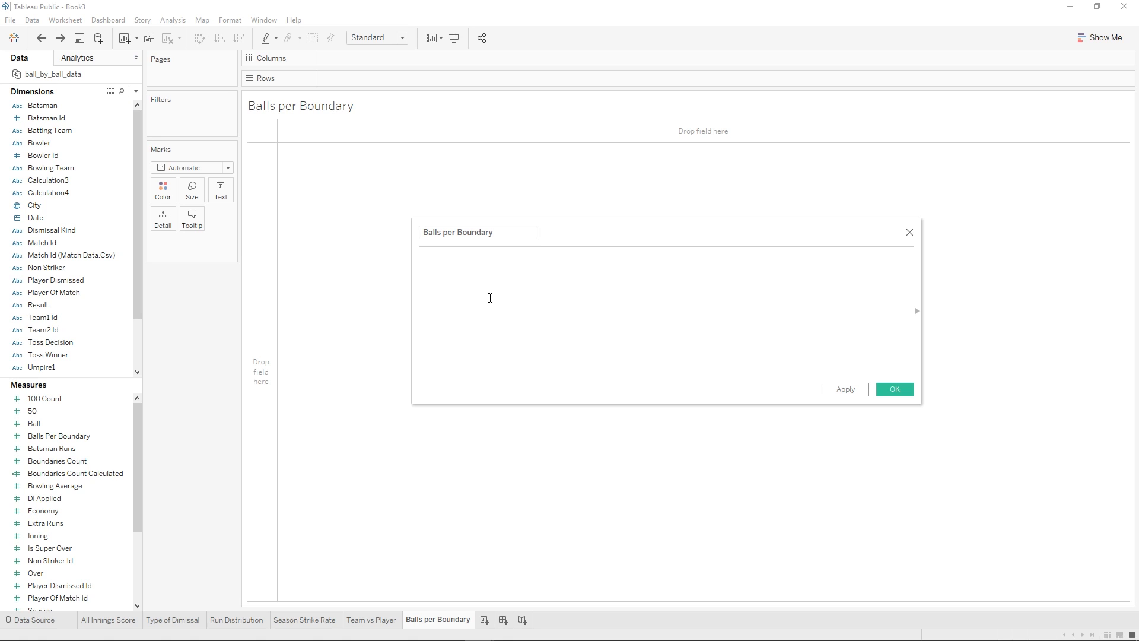
pyautogui.click(498, 234)
pyautogui.write('Calculated')
# - Begin the formula of Balls per Boundary Calculated with COUNT([Ball])
pyautogui.click(496, 266)
pyautogui.write('count')
pyautogui.press('Return')
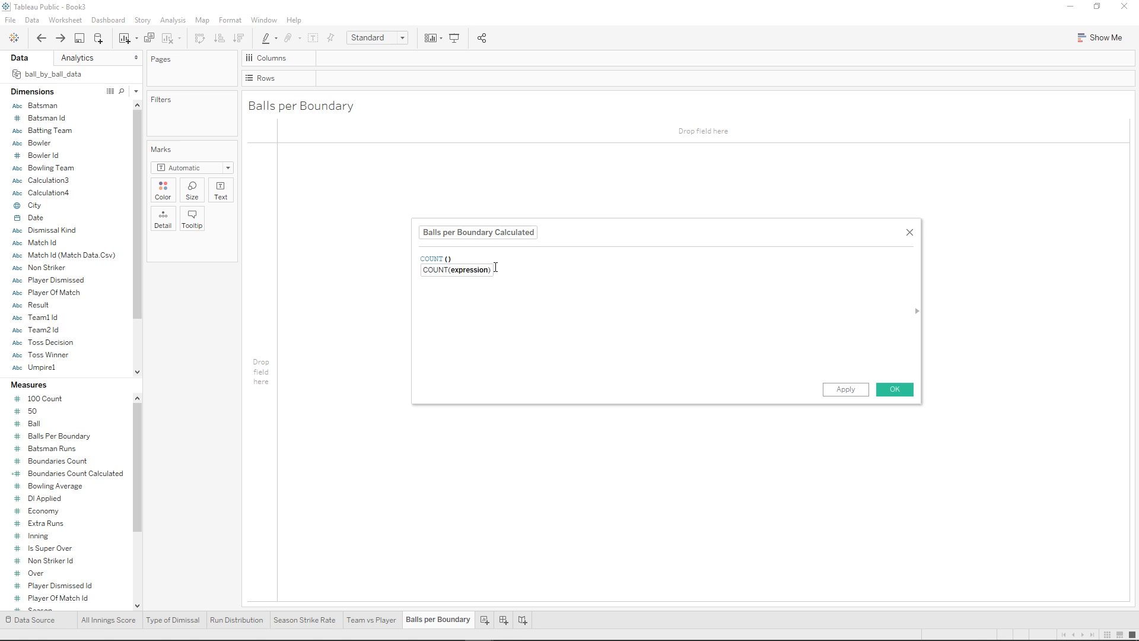
pyautogui.write('B')
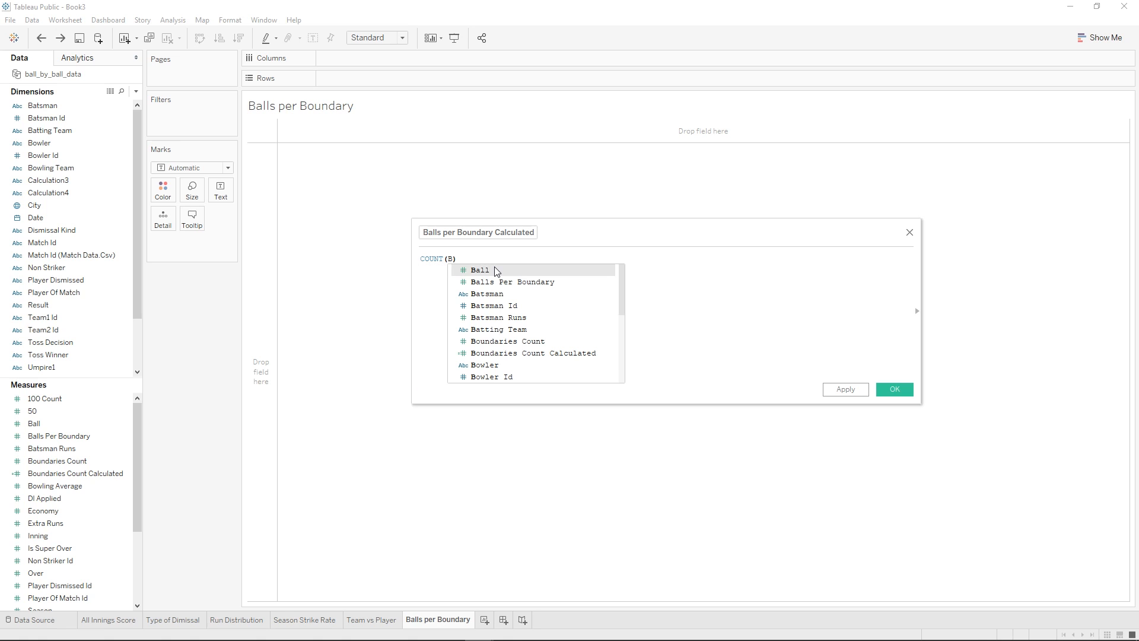
pyautogui.click(495, 270)
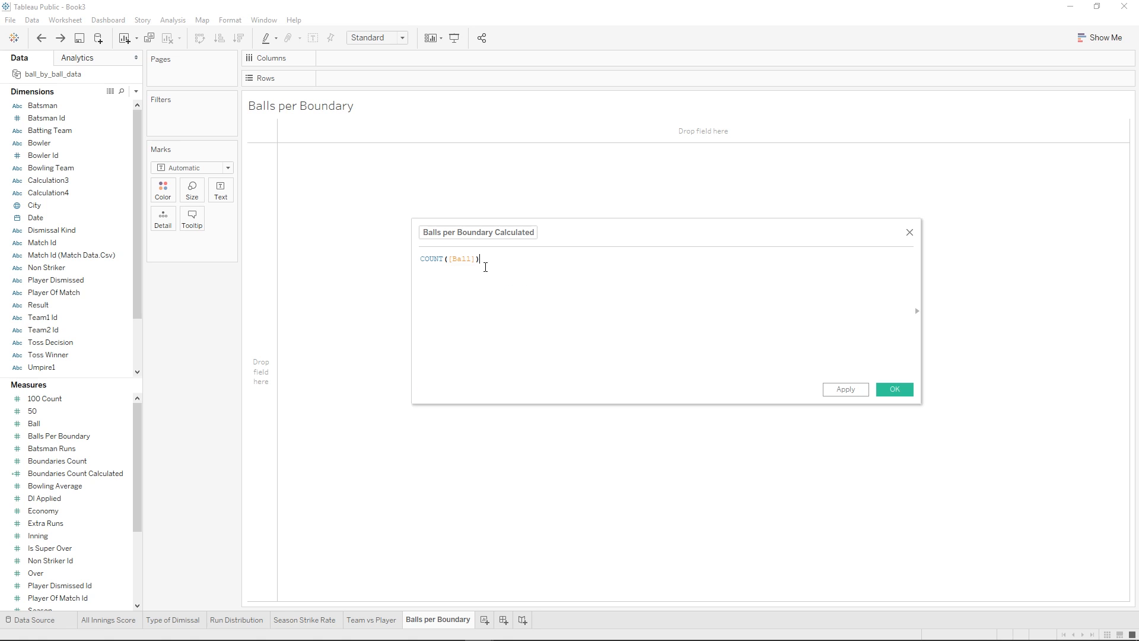
pyautogui.tripleClick(466, 261)
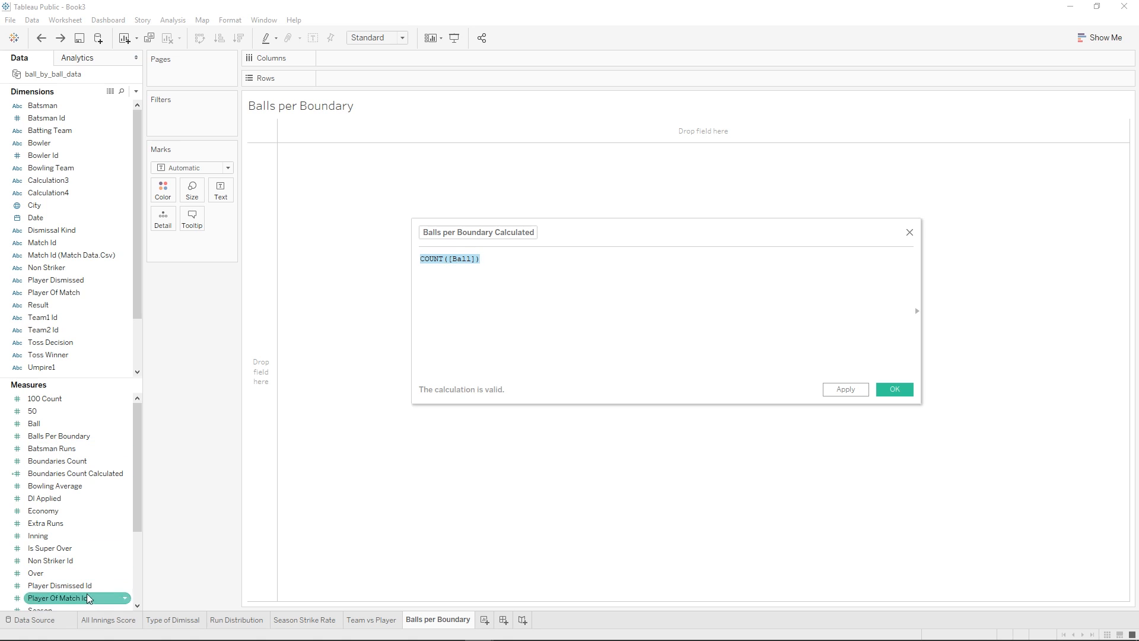
# - Divide the ball count by SUM([Boundaries Count Calculated]) and save the calculated field
pyautogui.click(532, 289)
pyautogui.write('/')
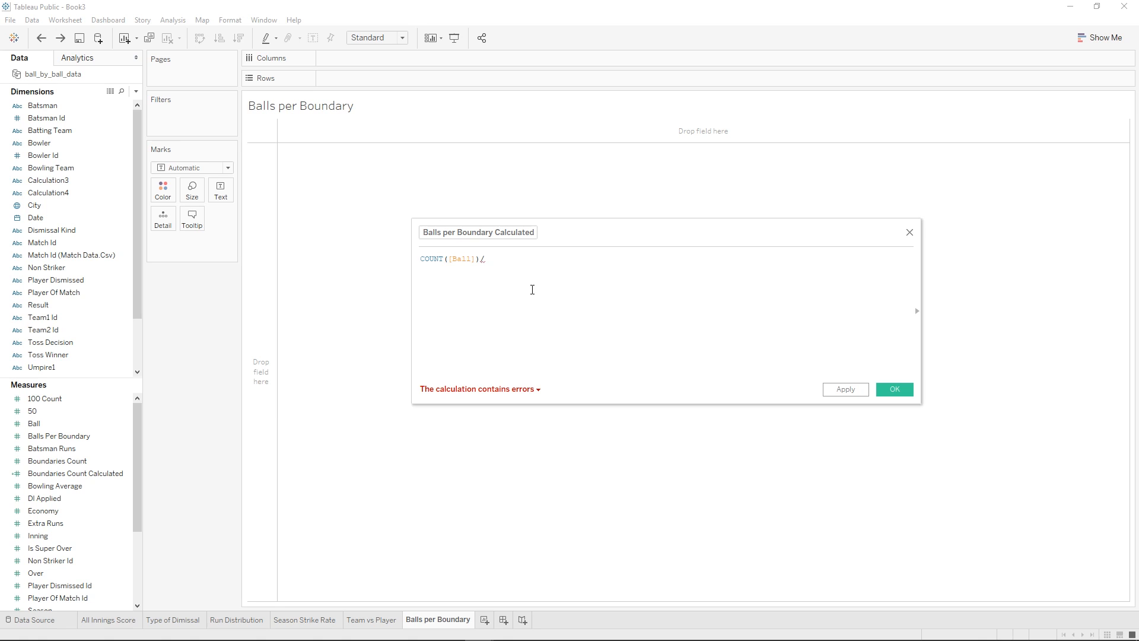
pyautogui.write('SUM([B')
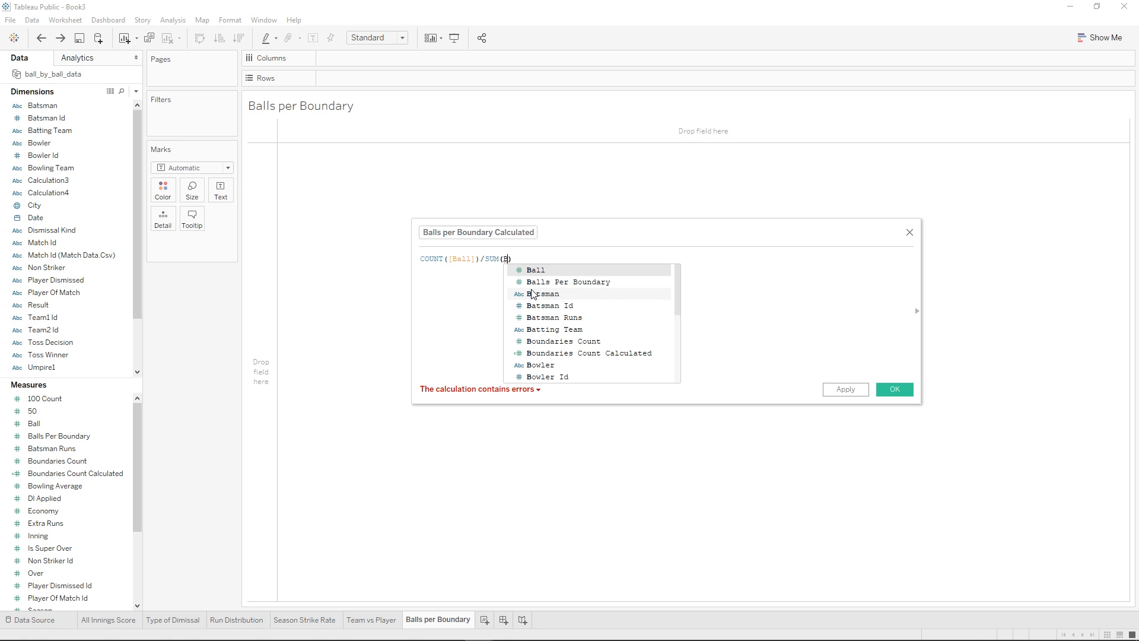
pyautogui.write('oun')
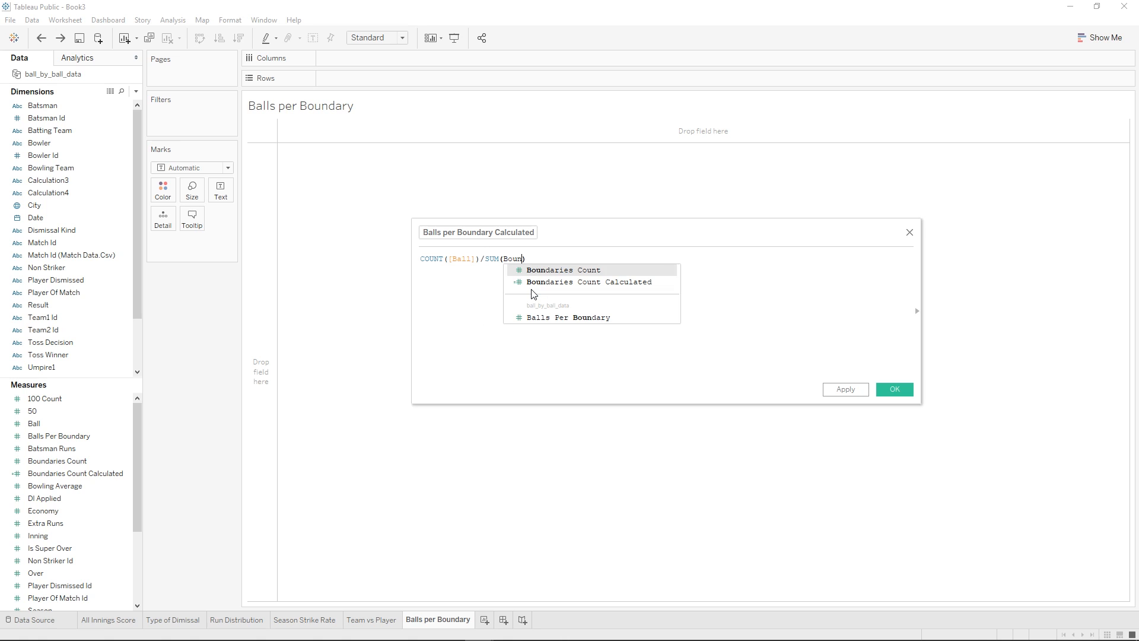
pyautogui.click(558, 284)
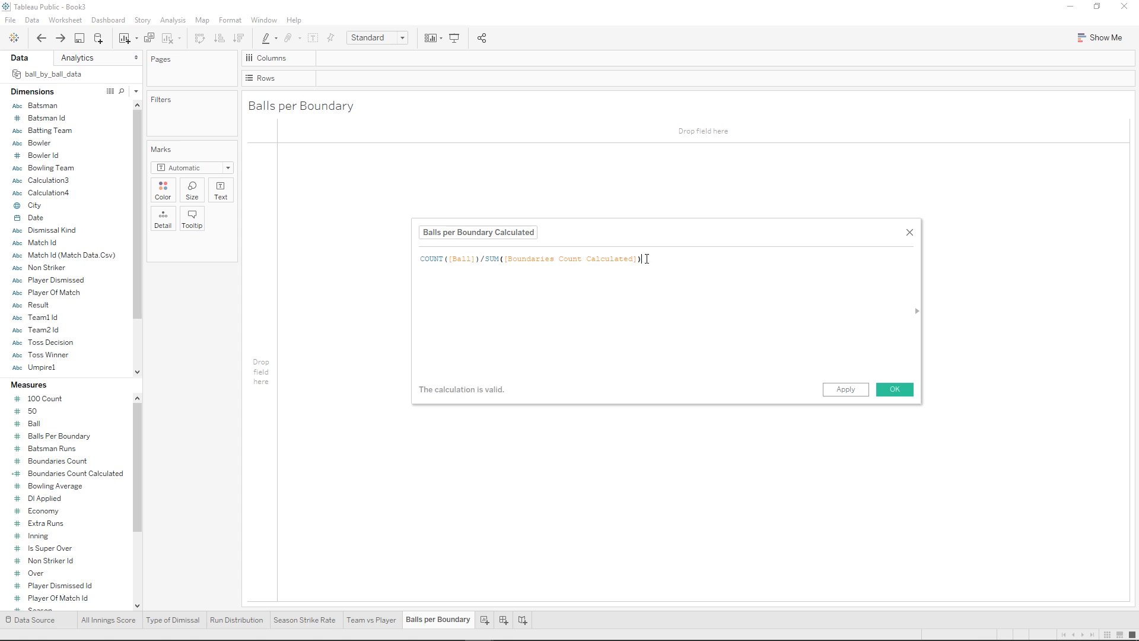
pyautogui.click(859, 391)
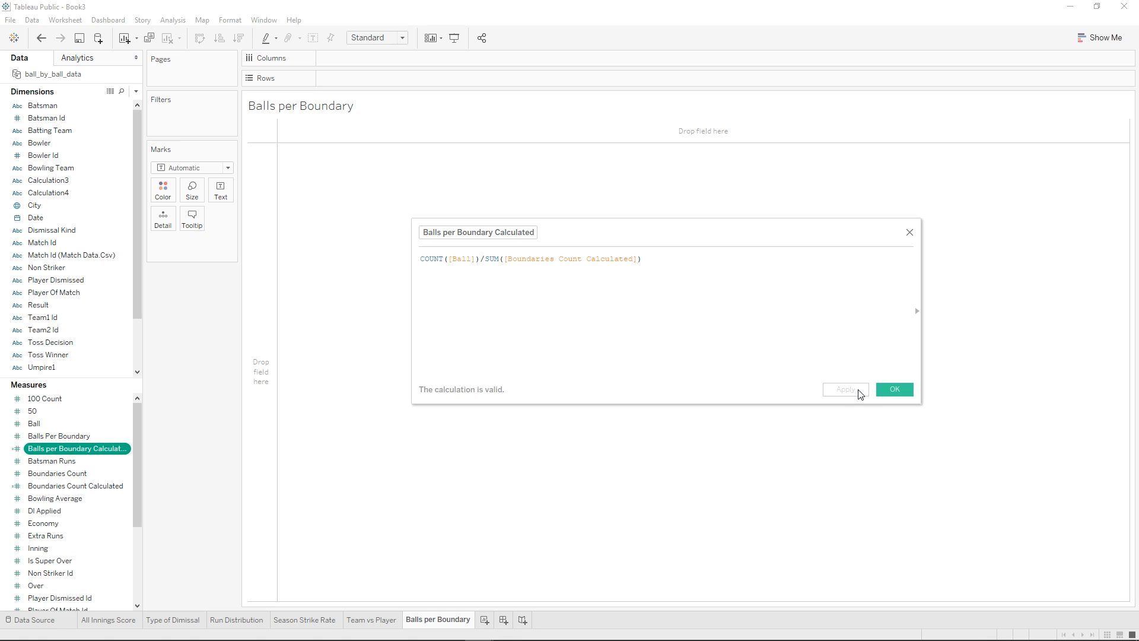
pyautogui.click(895, 389)
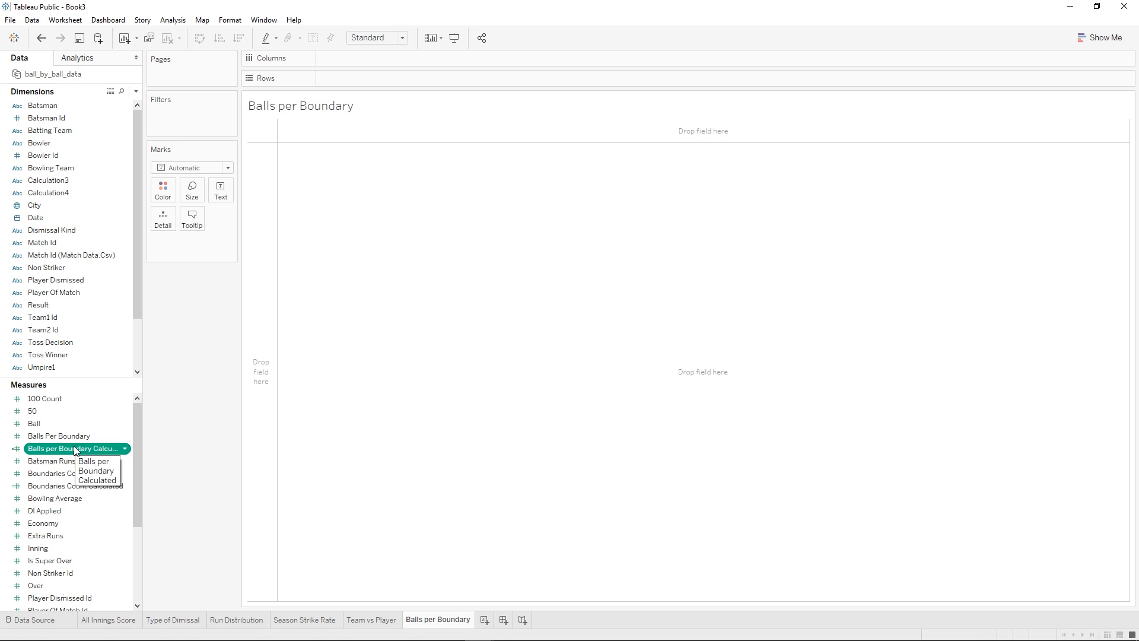
# - Plot Balls per Boundary Calculated as vertical bars per Batsman, coloured by Batsman and labelled with the calculated measure
pyautogui.moveTo(62, 104); pyautogui.dragTo(338, 60)
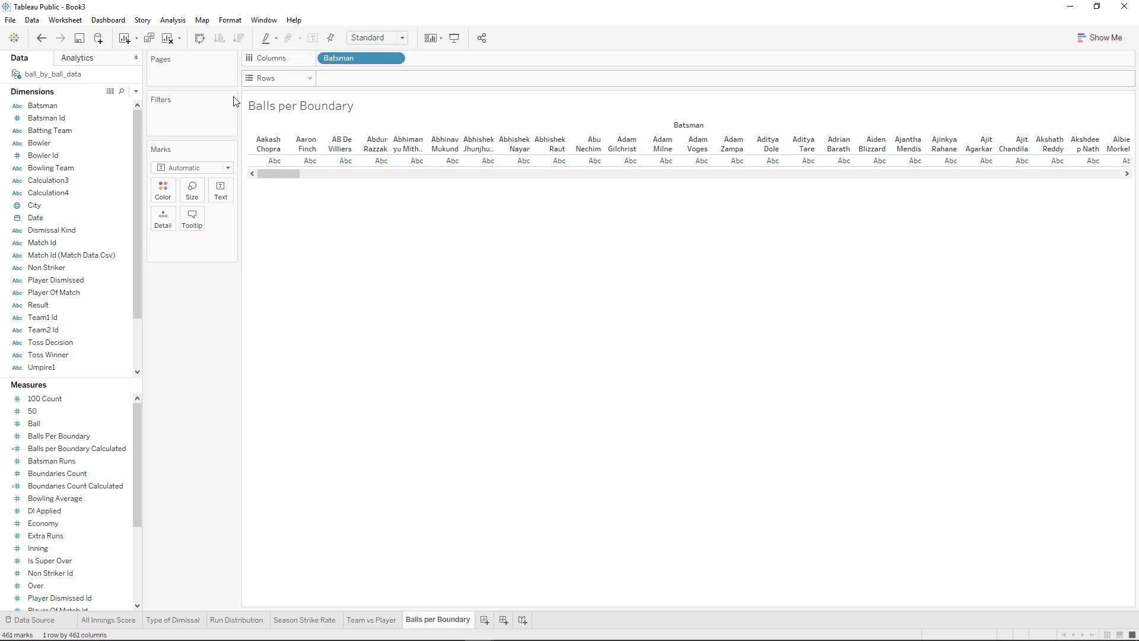
pyautogui.moveTo(59, 449); pyautogui.dragTo(358, 80)
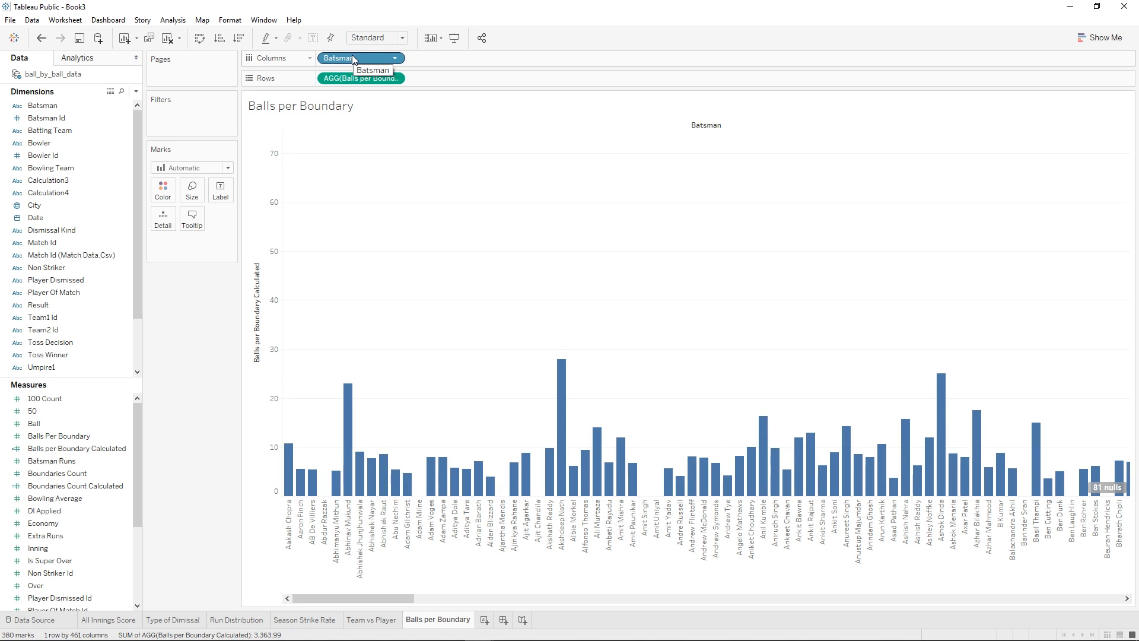
pyautogui.moveTo(352, 56); pyautogui.dragTo(159, 189)
pyautogui.hotkey('ctrl', 'z')
pyautogui.moveTo(337, 58); pyautogui.dragTo(165, 193)
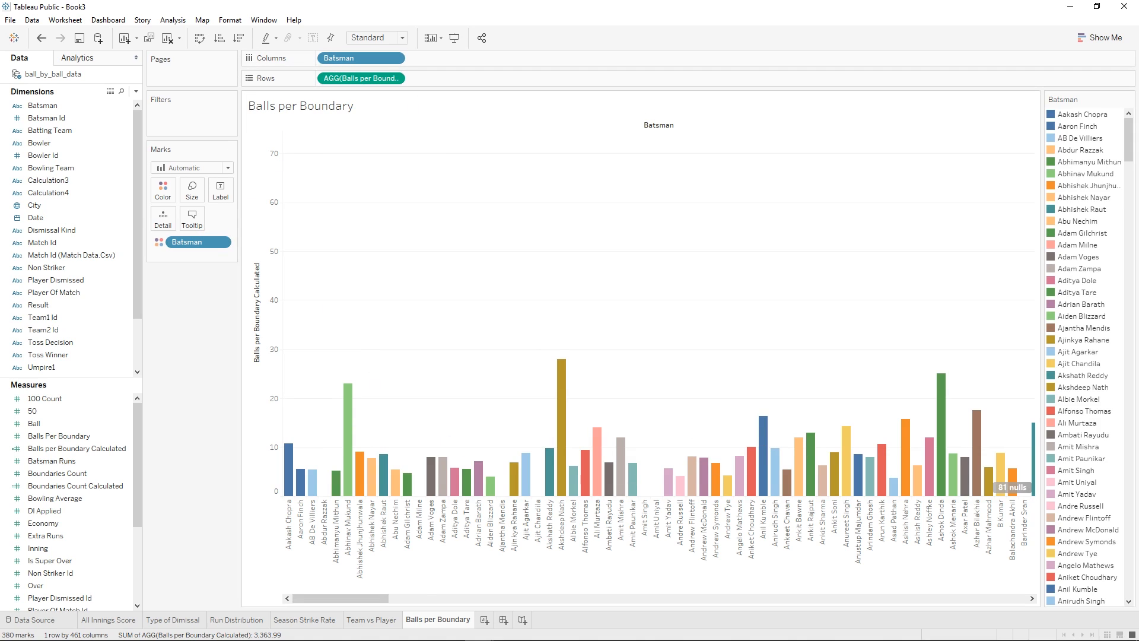
pyautogui.moveTo(349, 83); pyautogui.dragTo(213, 197)
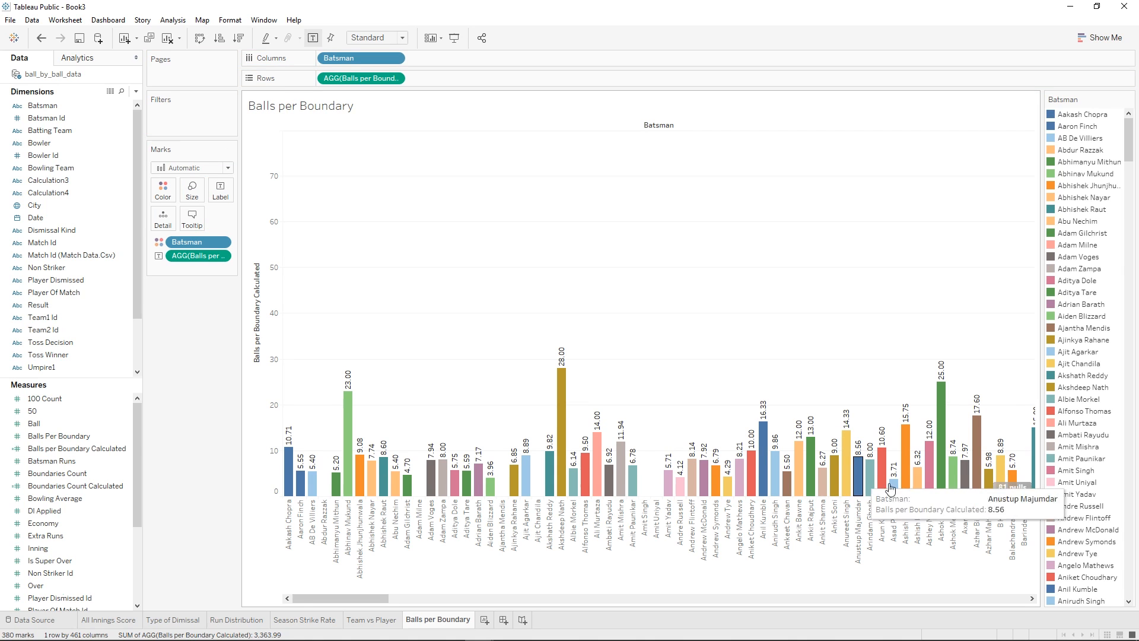
# - Apply the Batsman filter of the Team vs Player sheet to the Balls per Boundary worksheet as well
pyautogui.click(382, 620)
pyautogui.rightClick(201, 117)
pyautogui.moveTo(272, 198)
pyautogui.click(356, 223)
pyautogui.click(425, 326)
pyautogui.click(649, 436)
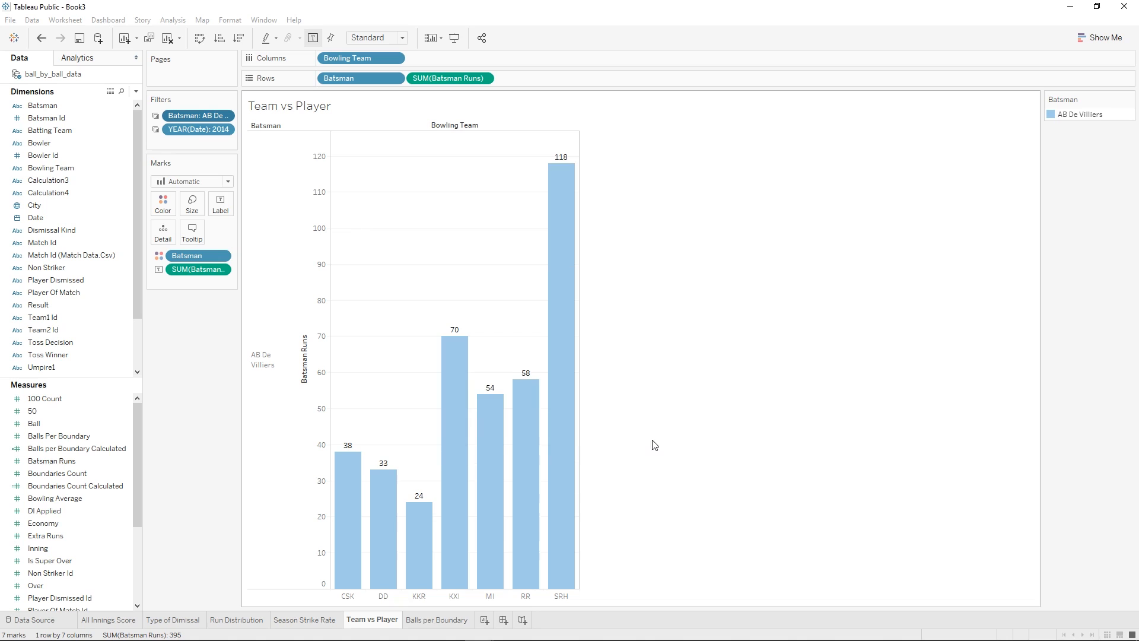
# - Apply the YEAR(Date) filter of Team vs Player to all worksheets and open the Balls per Boundary sheet
pyautogui.rightClick(191, 131)
pyautogui.moveTo(295, 196)
pyautogui.click(382, 235)
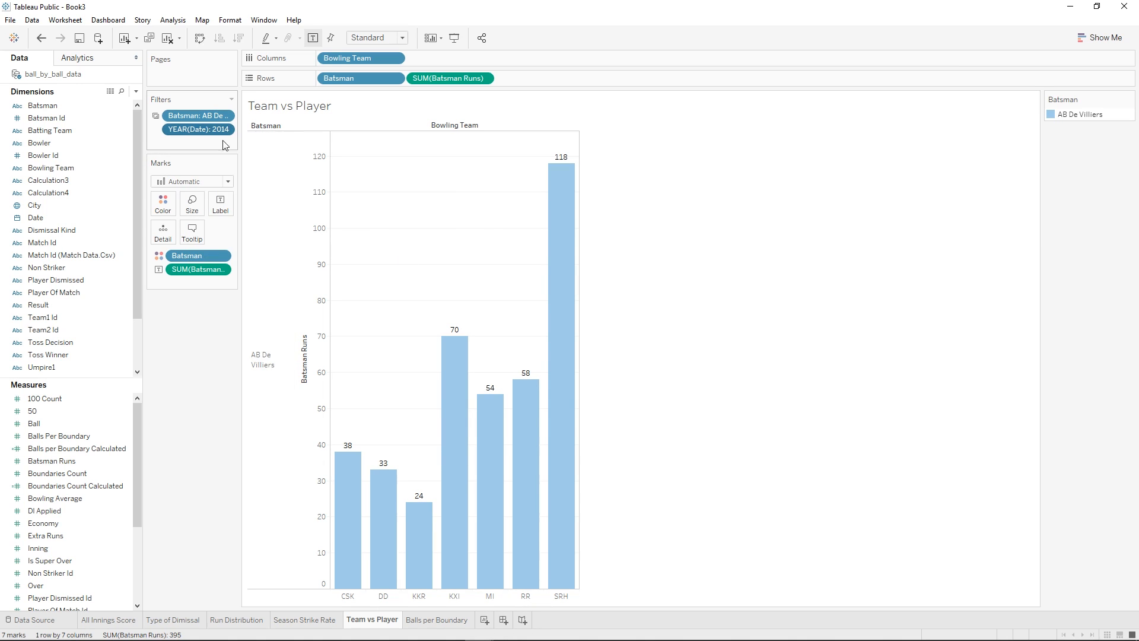
pyautogui.rightClick(205, 129)
pyautogui.click(368, 222)
pyautogui.click(440, 421)
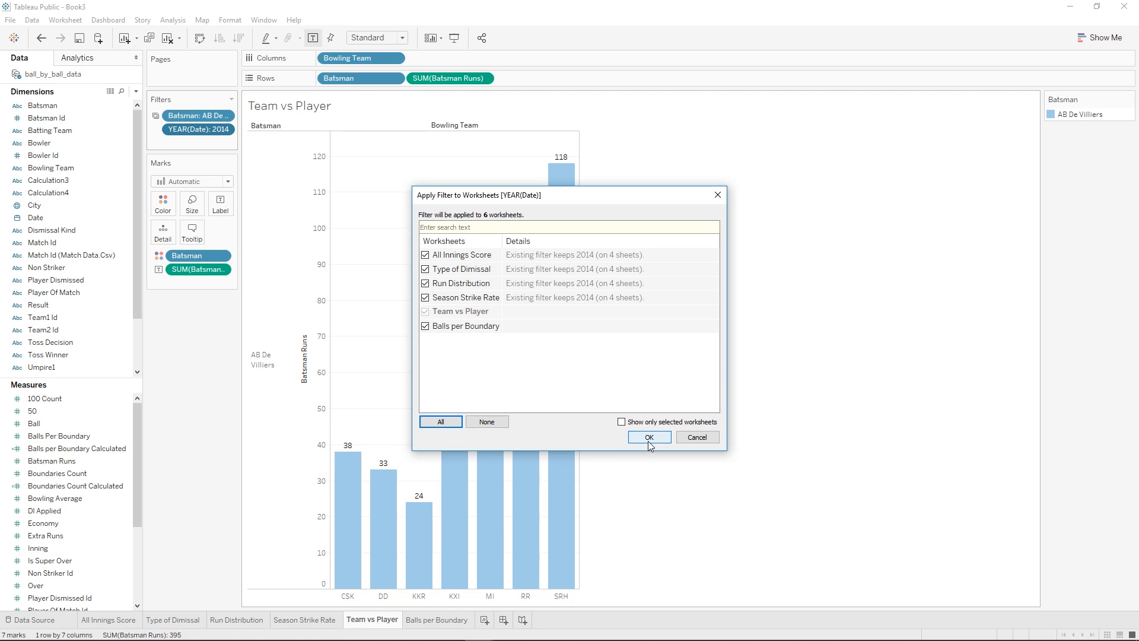
pyautogui.click(648, 437)
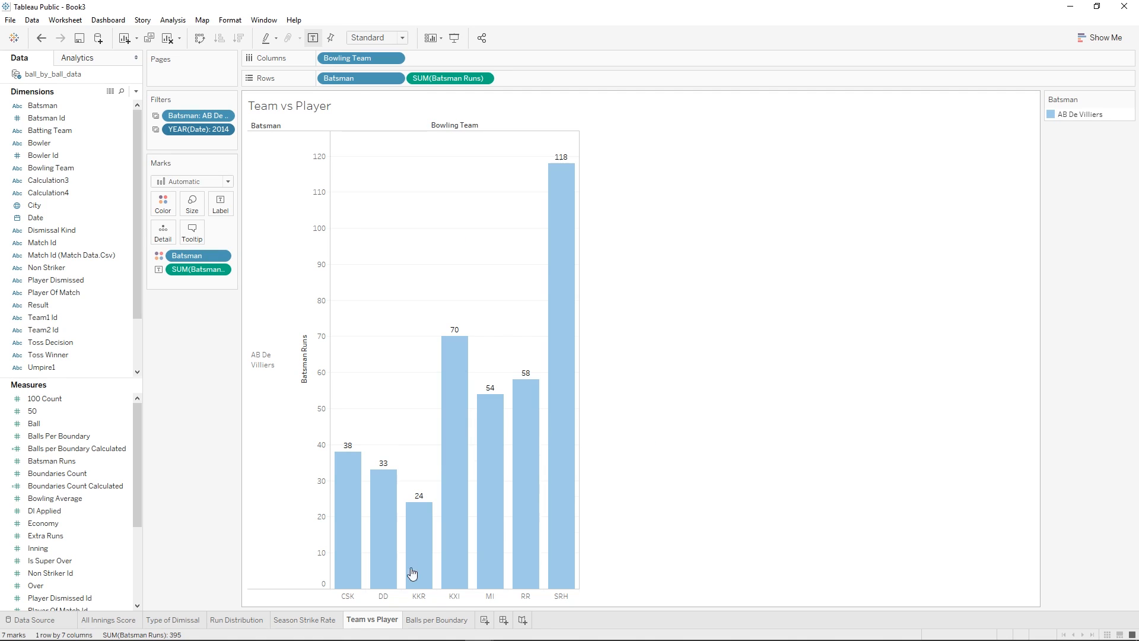
pyautogui.click(448, 619)
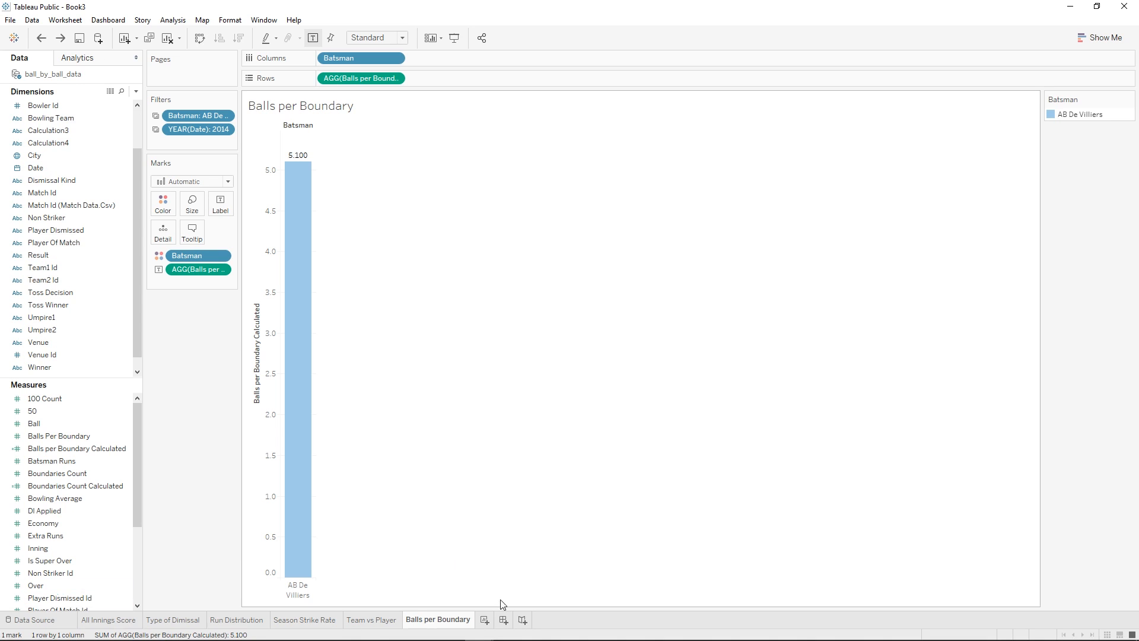
# - Create a new dashboard and change its size mode to Fixed size
pyautogui.click(503, 620)
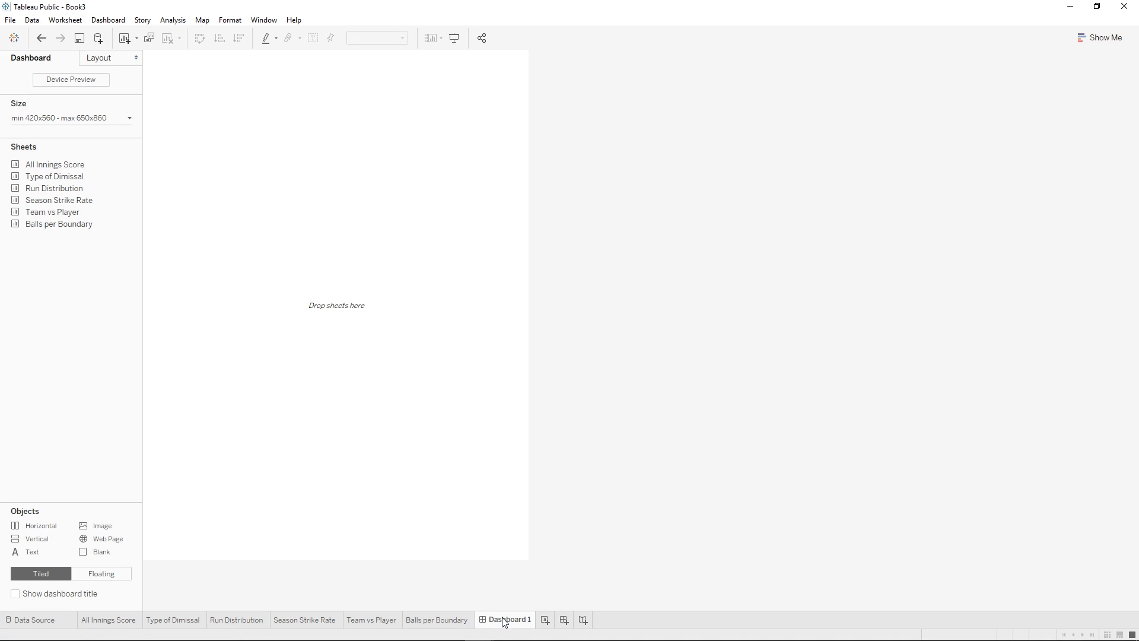
pyautogui.click(81, 119)
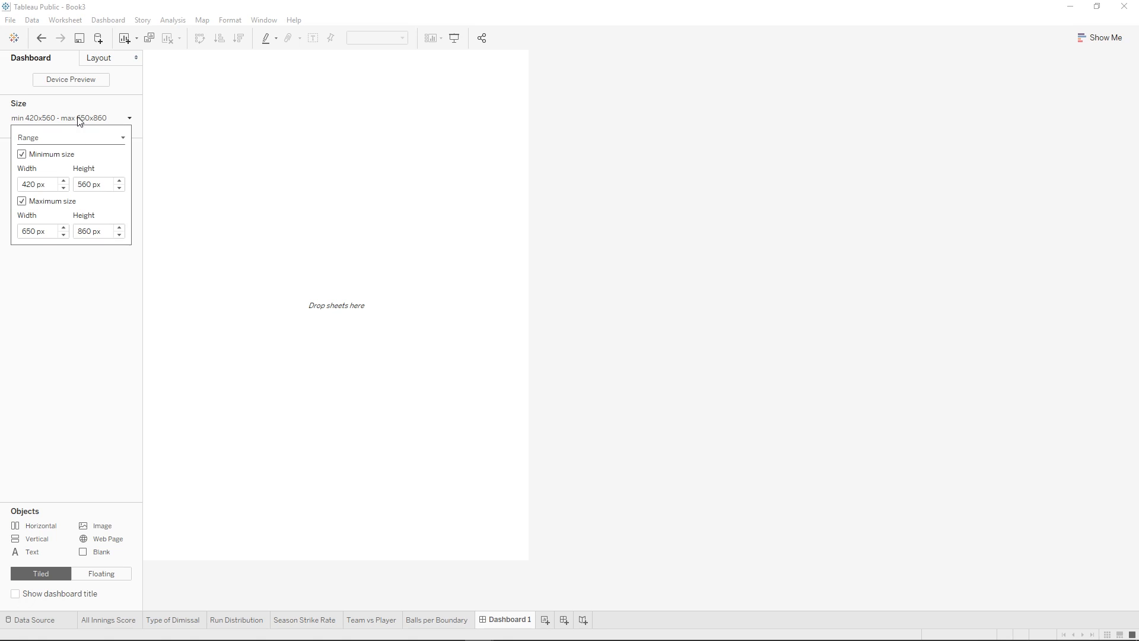
pyautogui.click(48, 138)
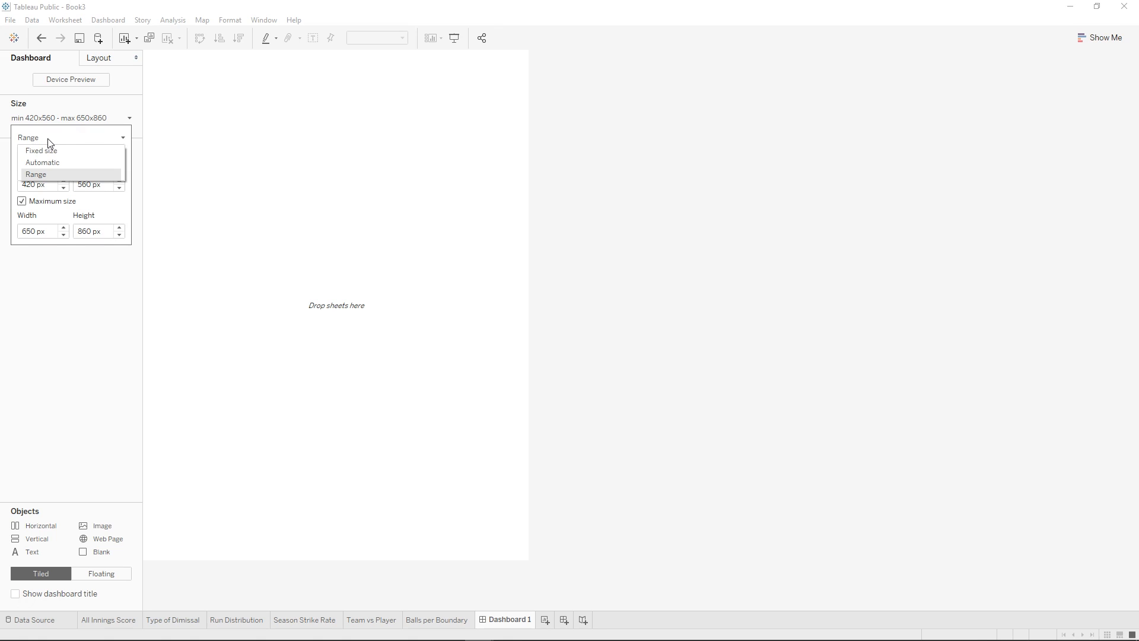
pyautogui.click(67, 164)
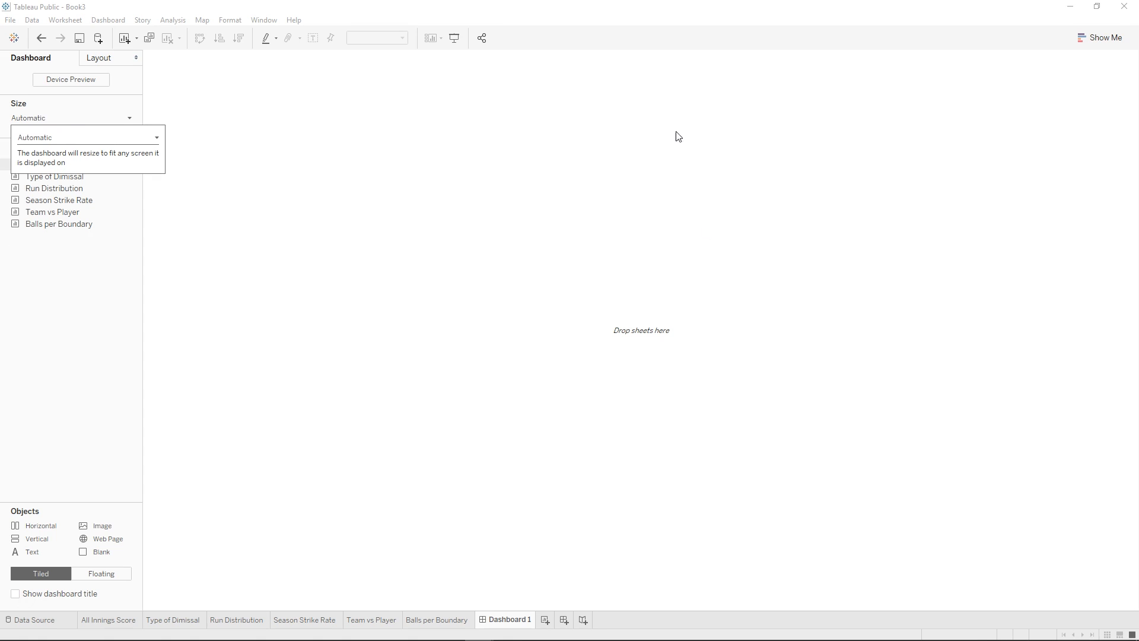
pyautogui.click(98, 138)
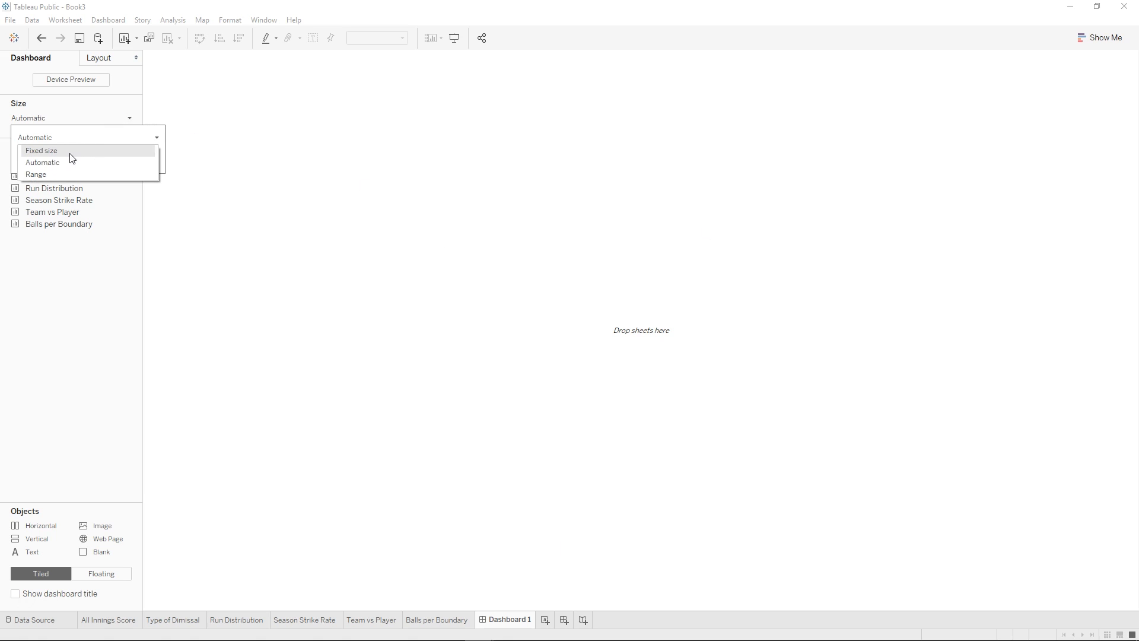
pyautogui.click(70, 152)
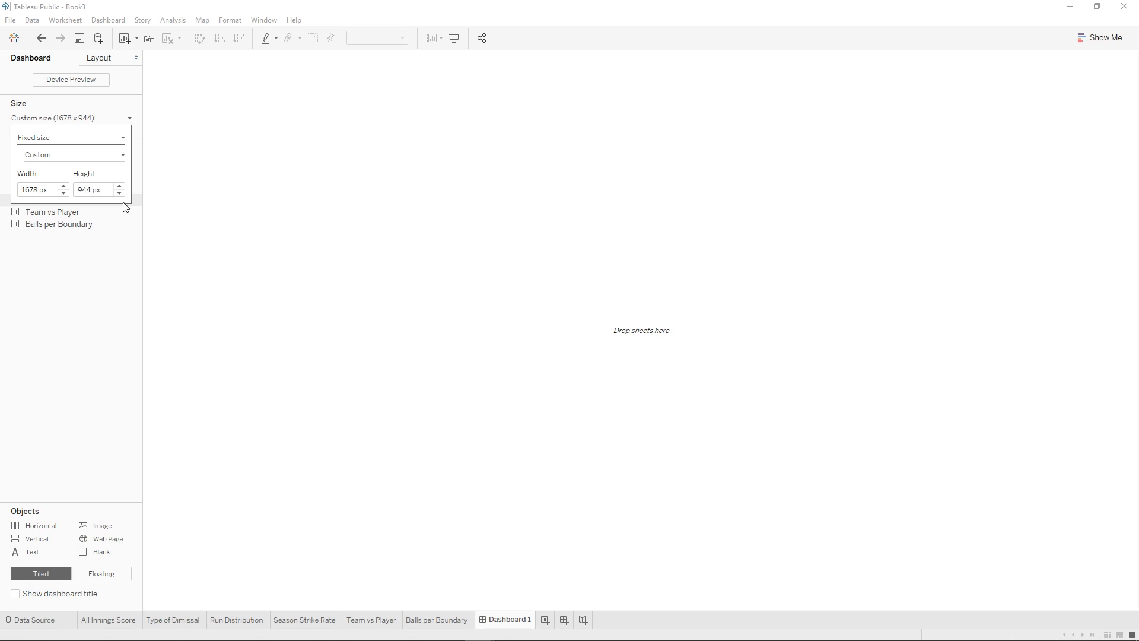
# - Set the dashboard's custom fixed size to 1600 px wide and 900 px high
pyautogui.click(63, 193)
pyautogui.click(63, 186)
pyautogui.click(38, 190)
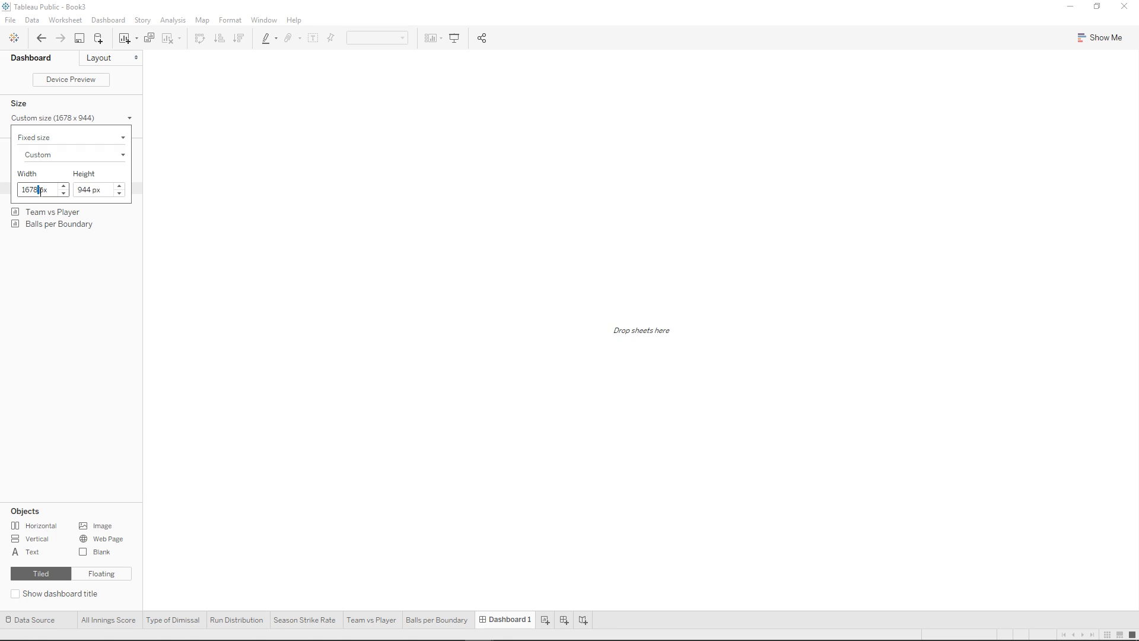
pyautogui.press('BackSpace')
pyautogui.press('BackSpace')
pyautogui.click(97, 193)
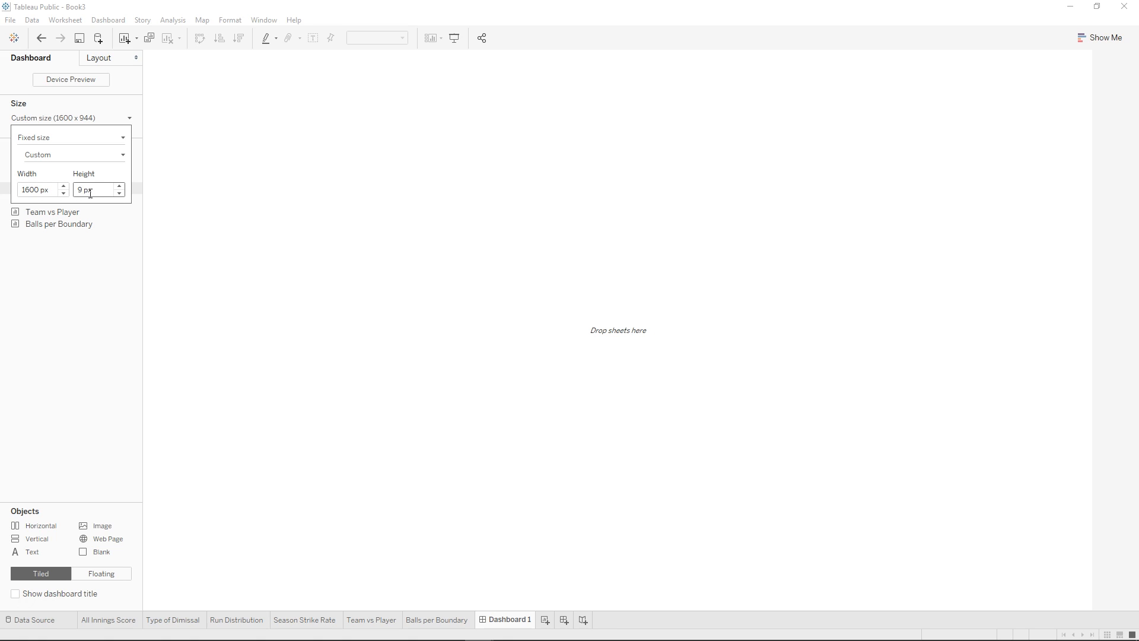
pyautogui.press('Return')
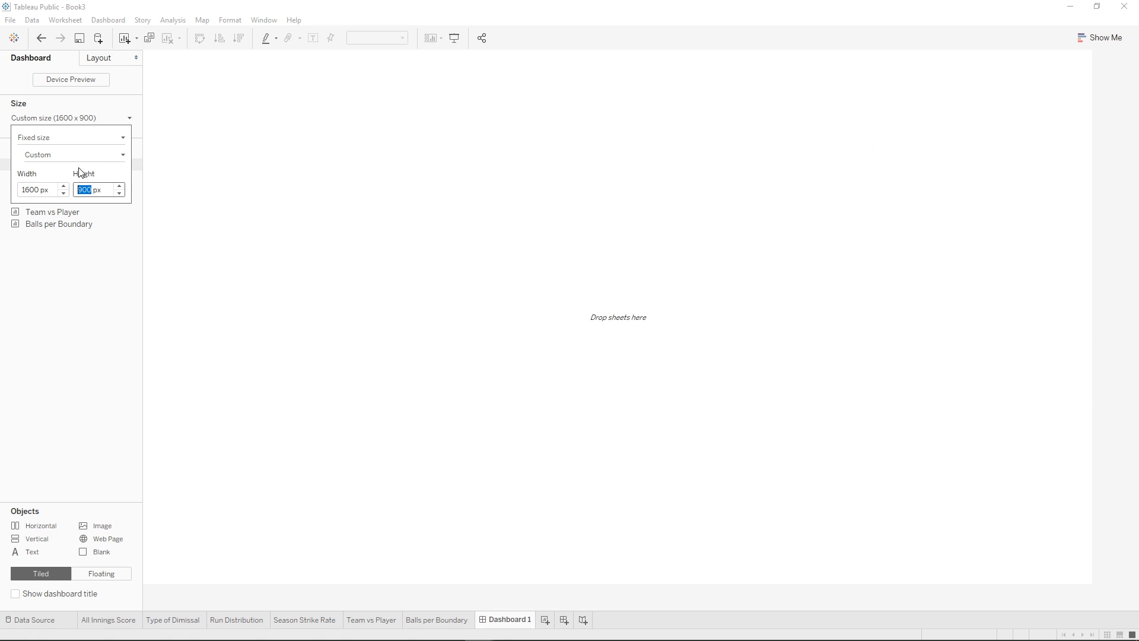
# - Try the Full Screen (1024 x 768) and Generic Desktop (1366 x 768) preset sizes, and undo both size changes
pyautogui.click(58, 144)
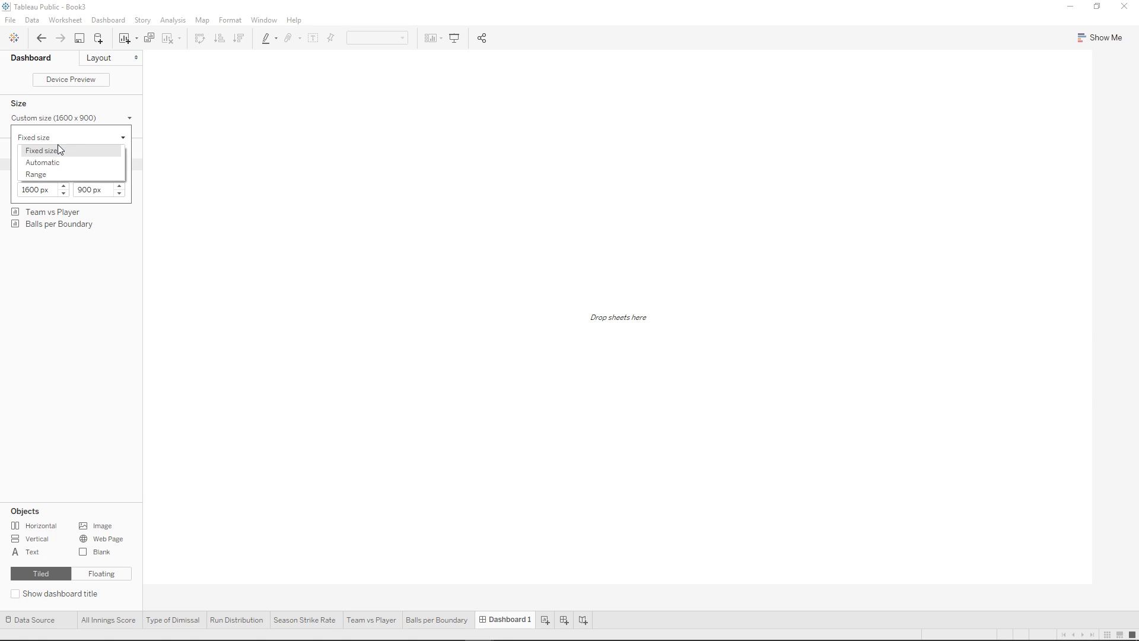
pyautogui.click(58, 146)
pyautogui.click(61, 153)
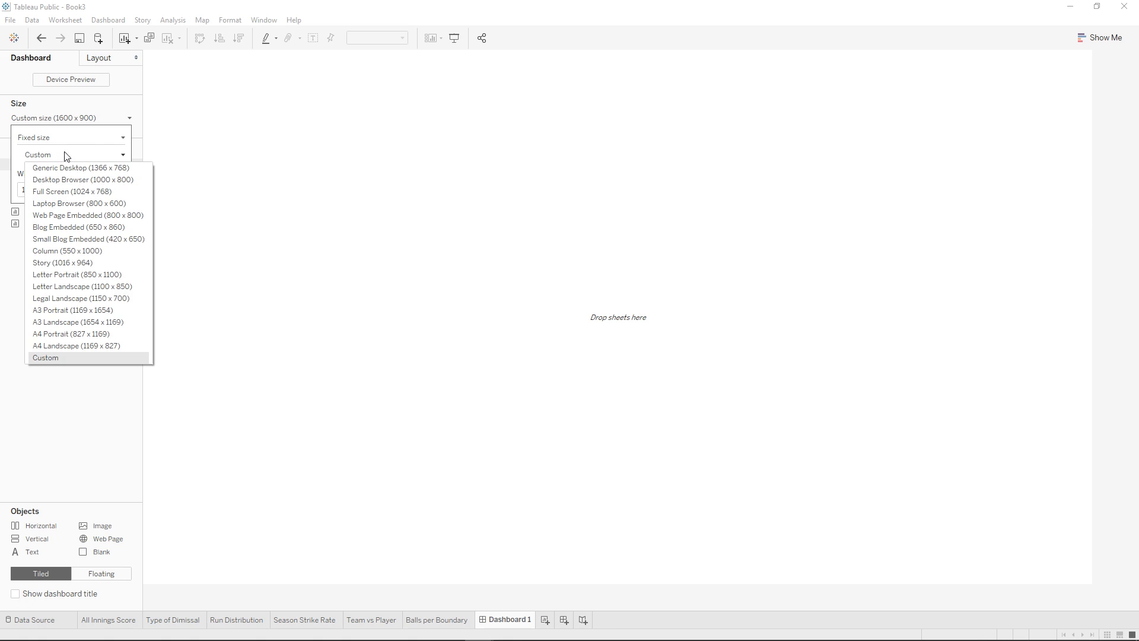
pyautogui.click(73, 192)
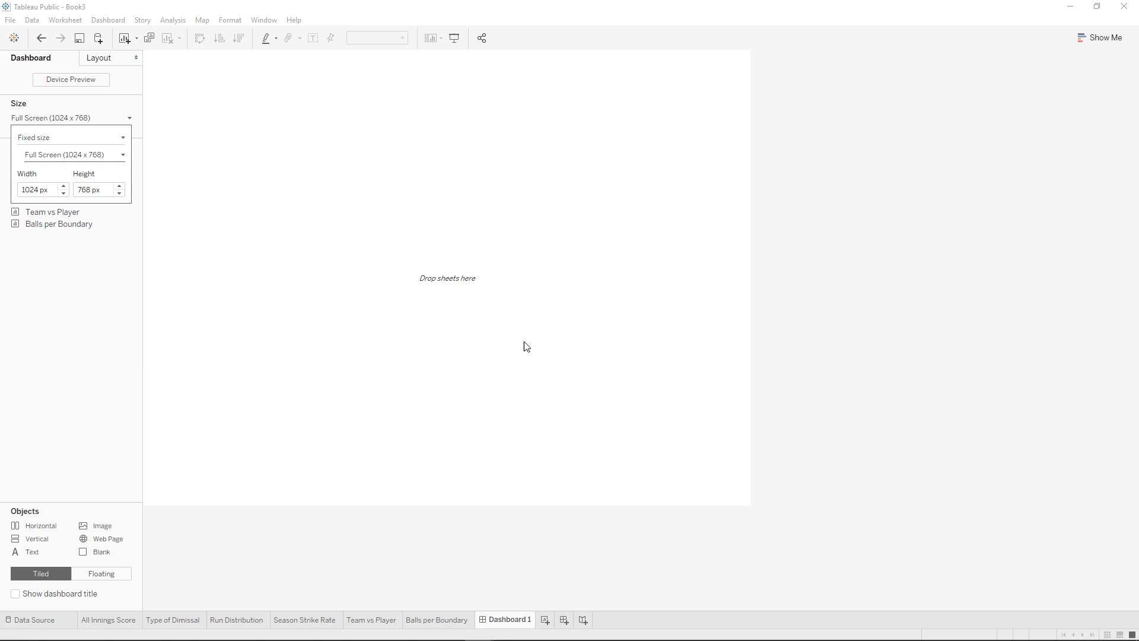
pyautogui.click(42, 159)
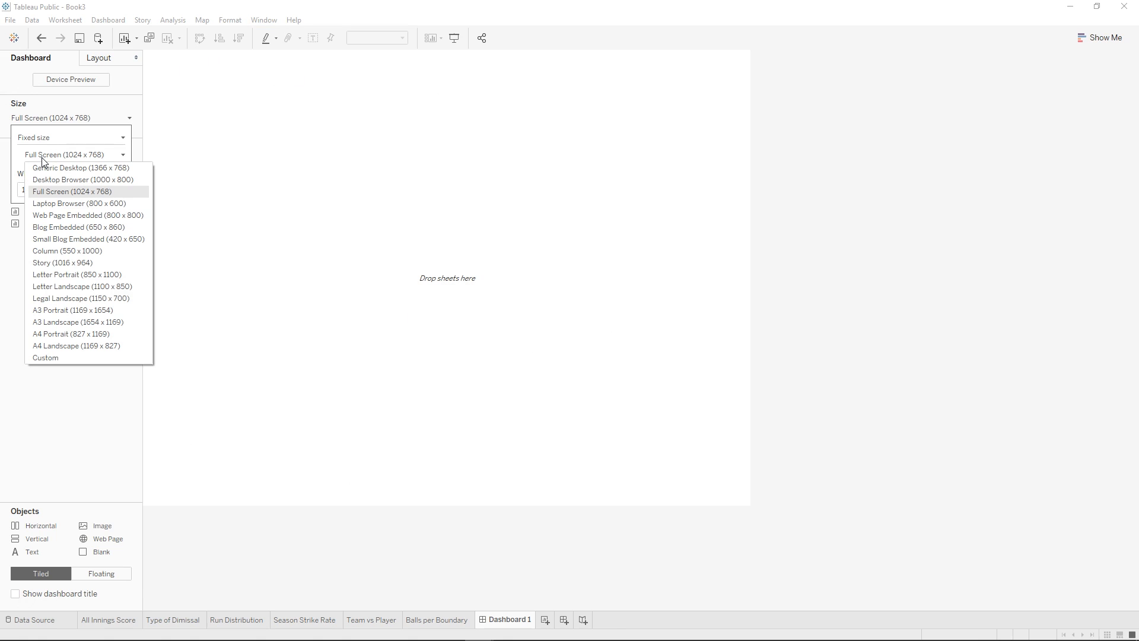
pyautogui.click(83, 168)
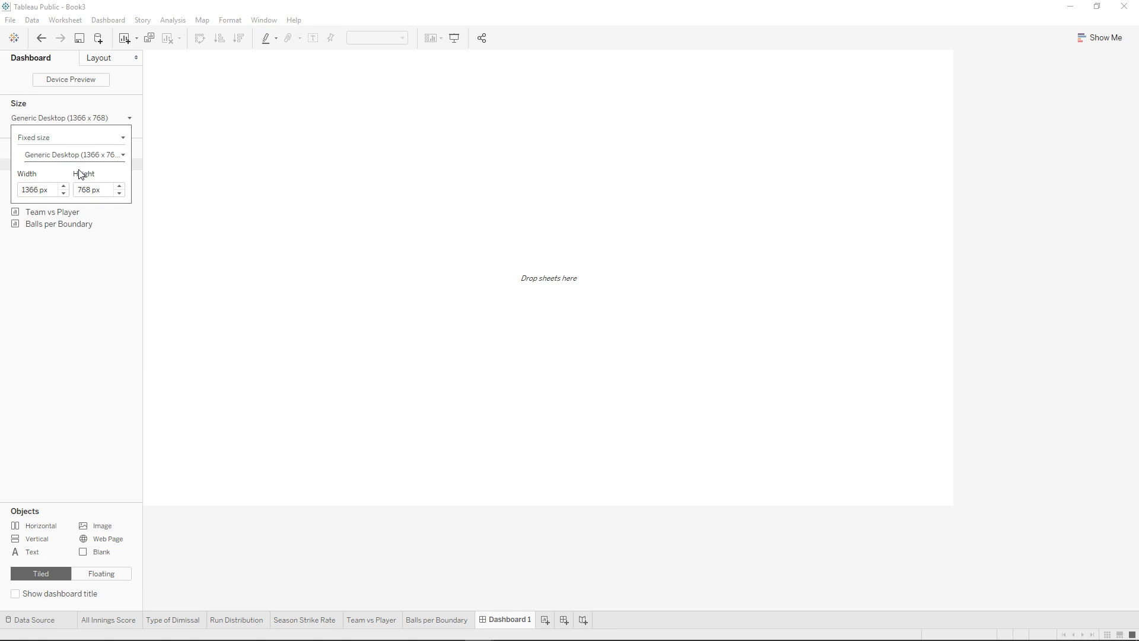
pyautogui.click(41, 38)
pyautogui.click(41, 38)
pyautogui.click(41, 38)
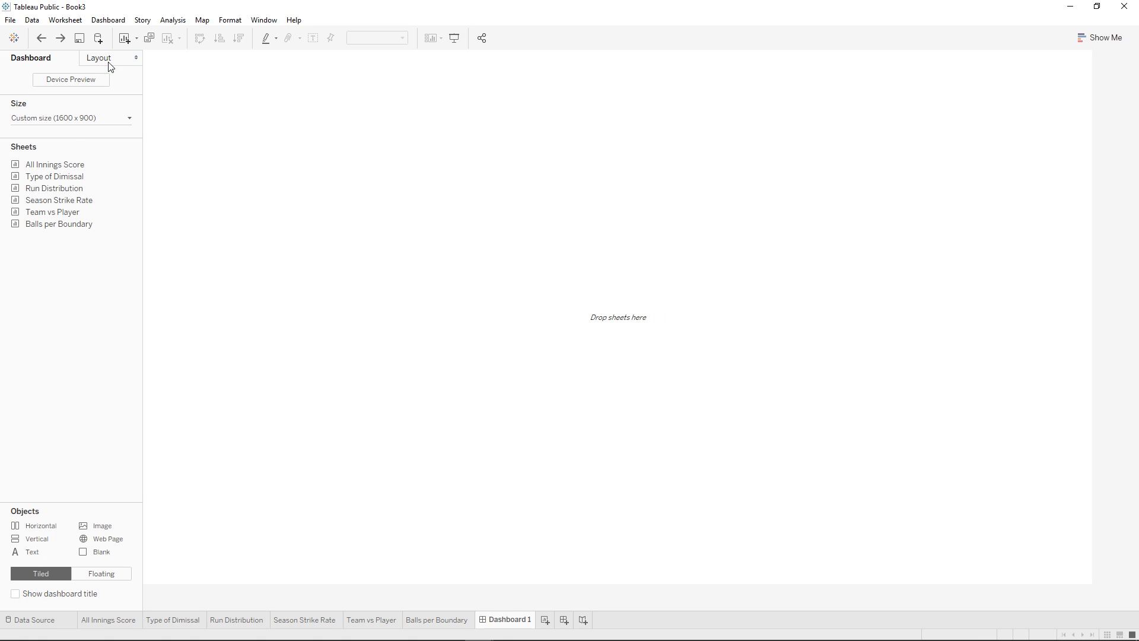
# - Set the default dashboard shading to the custom colour #f5edde and close the dashboard formatting options
pyautogui.click(109, 23)
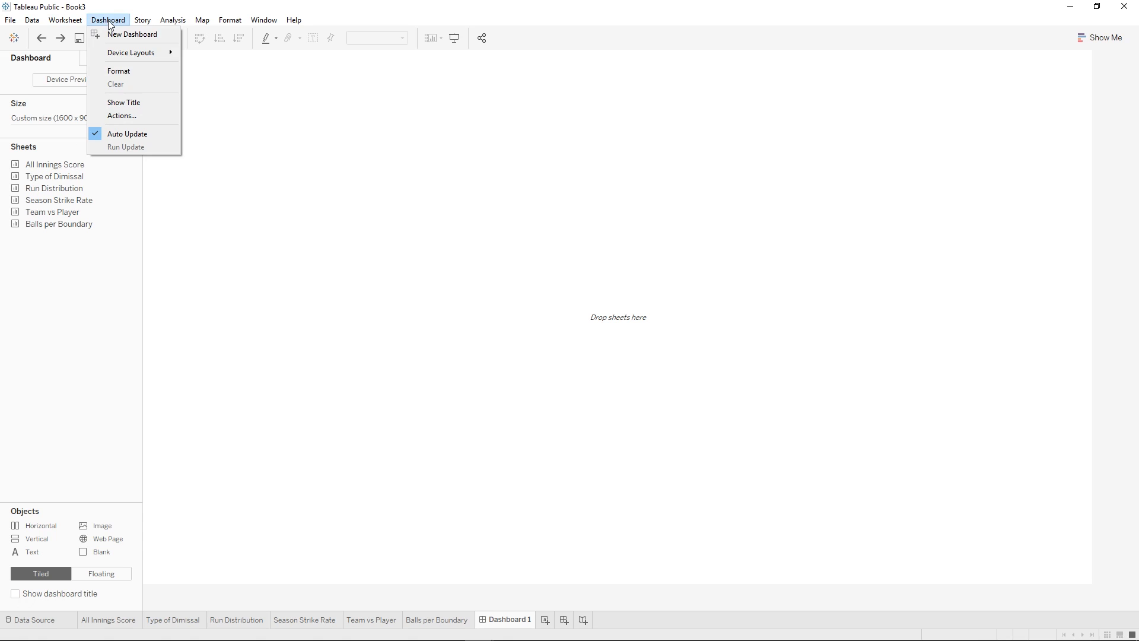
pyautogui.click(126, 71)
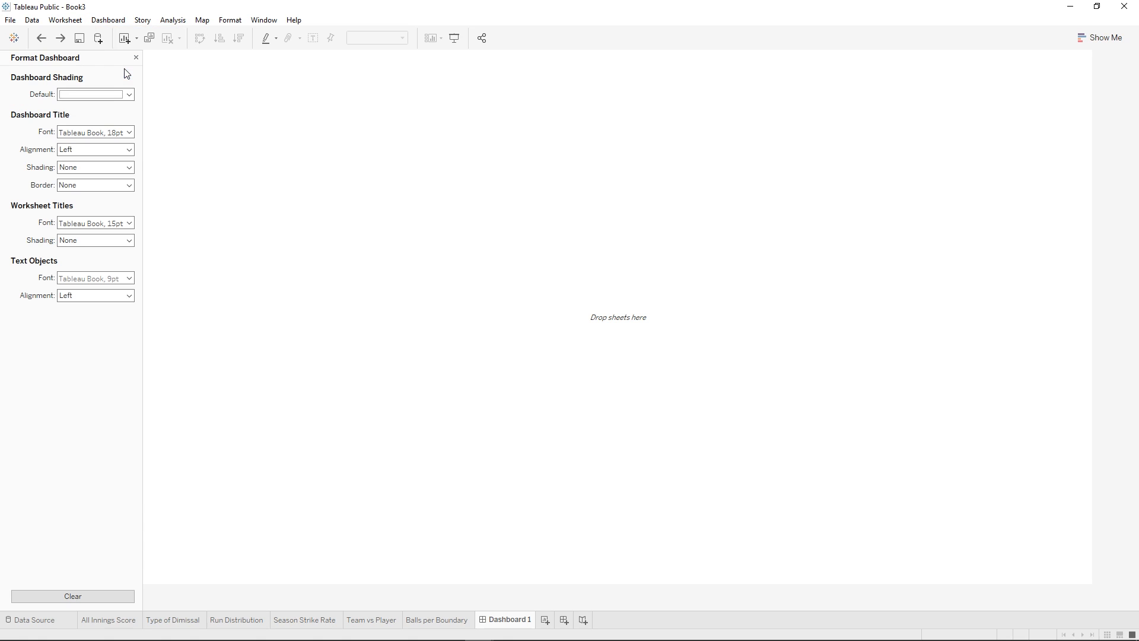
pyautogui.click(113, 96)
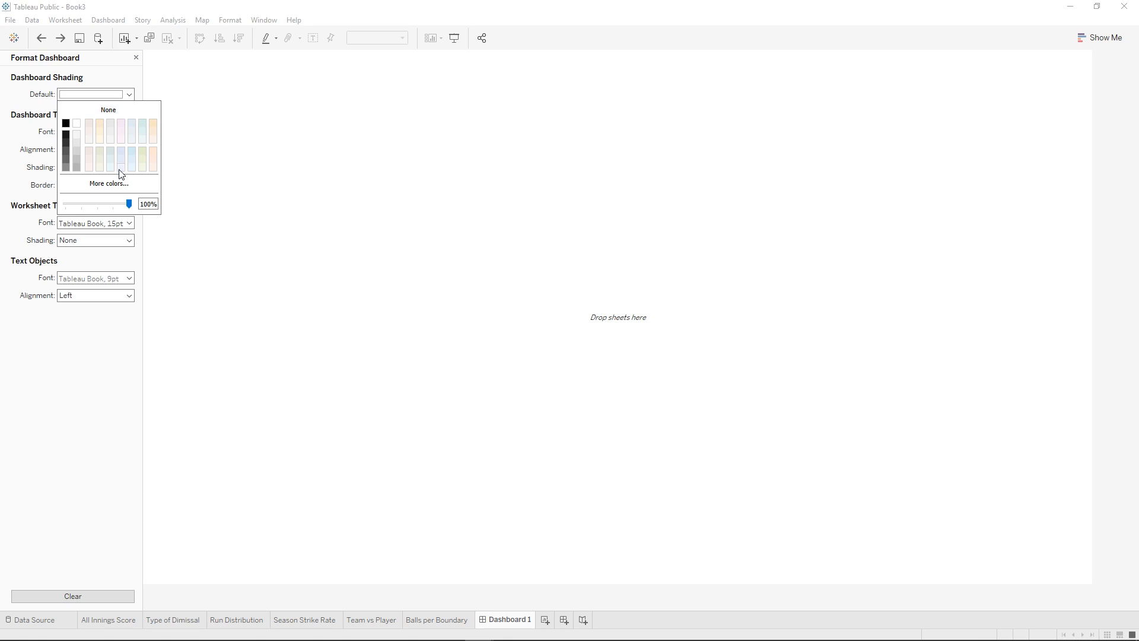
pyautogui.click(124, 188)
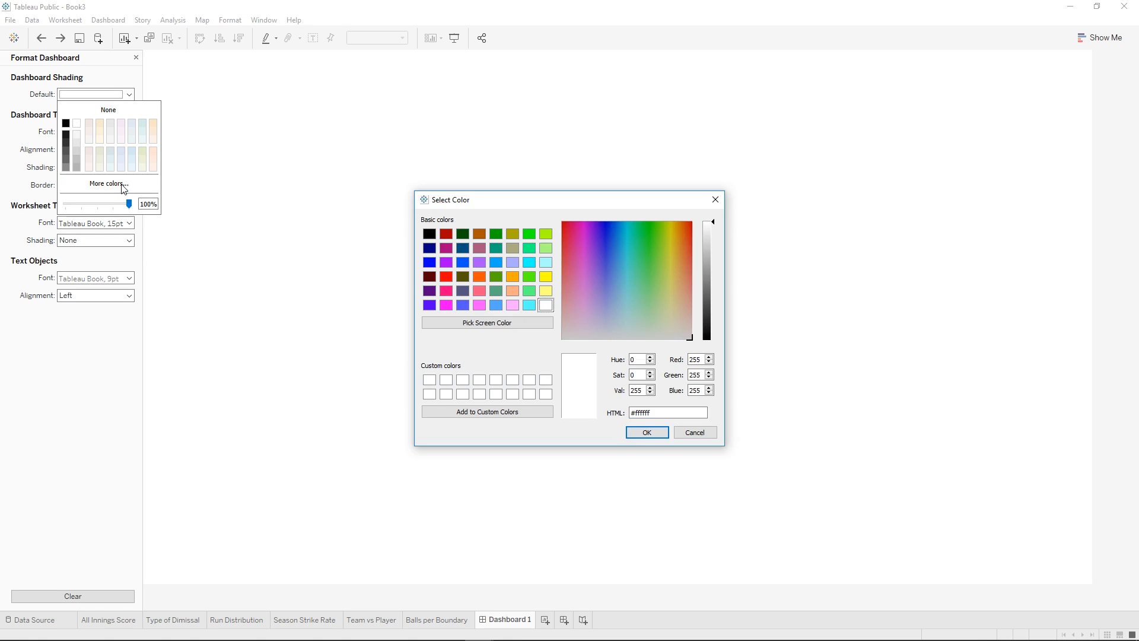
pyautogui.doubleClick(661, 415)
pyautogui.write('f5edde')
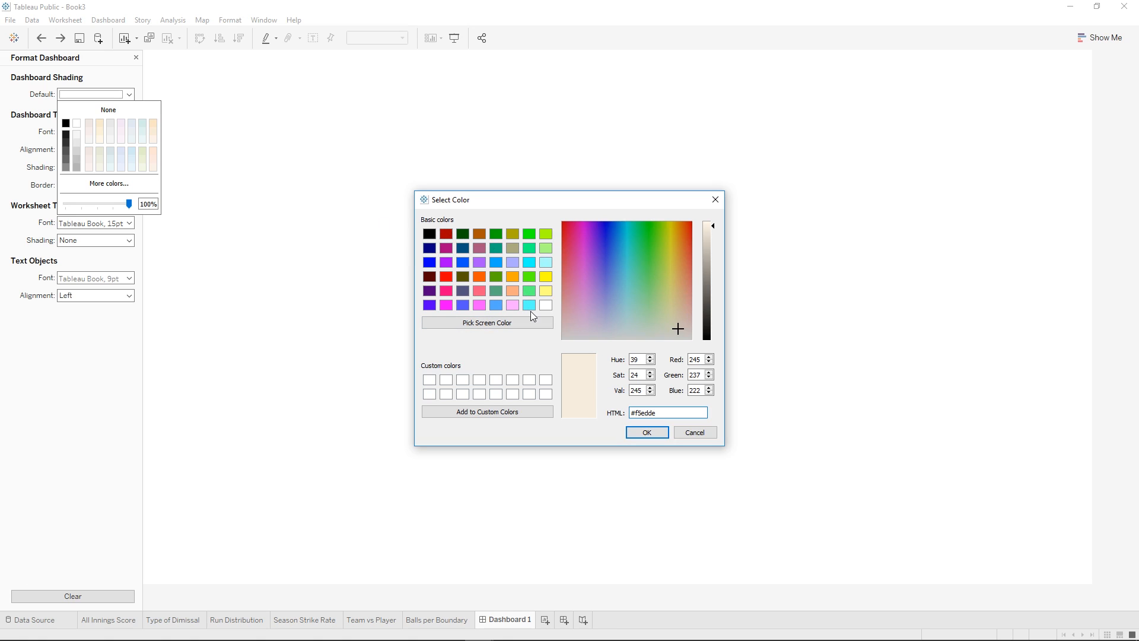
pyautogui.click(646, 432)
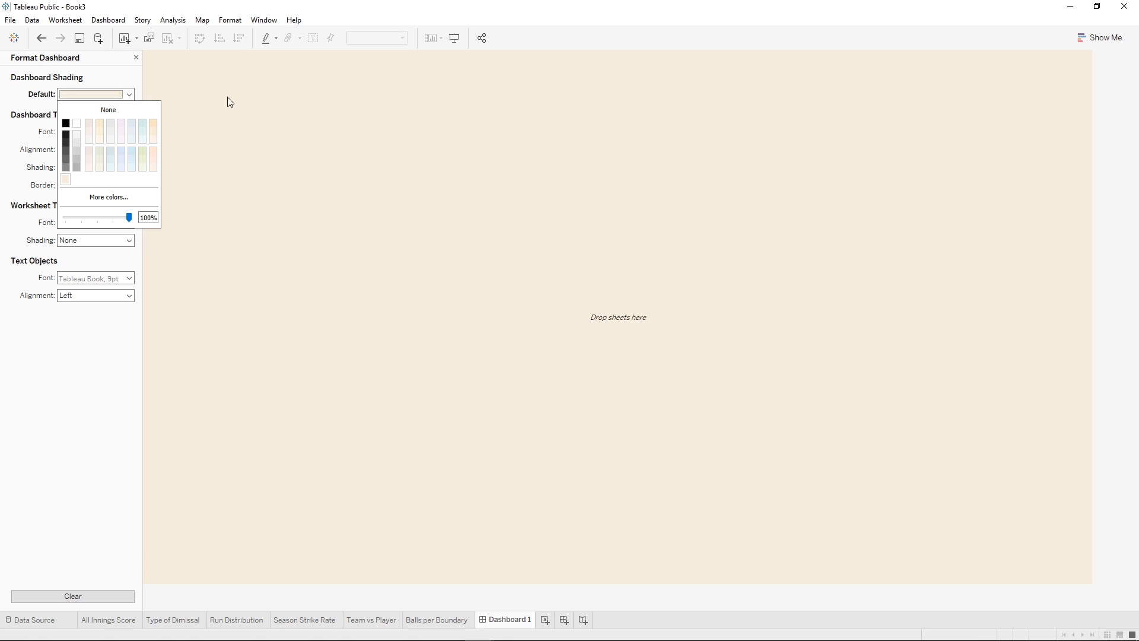
pyautogui.click(136, 56)
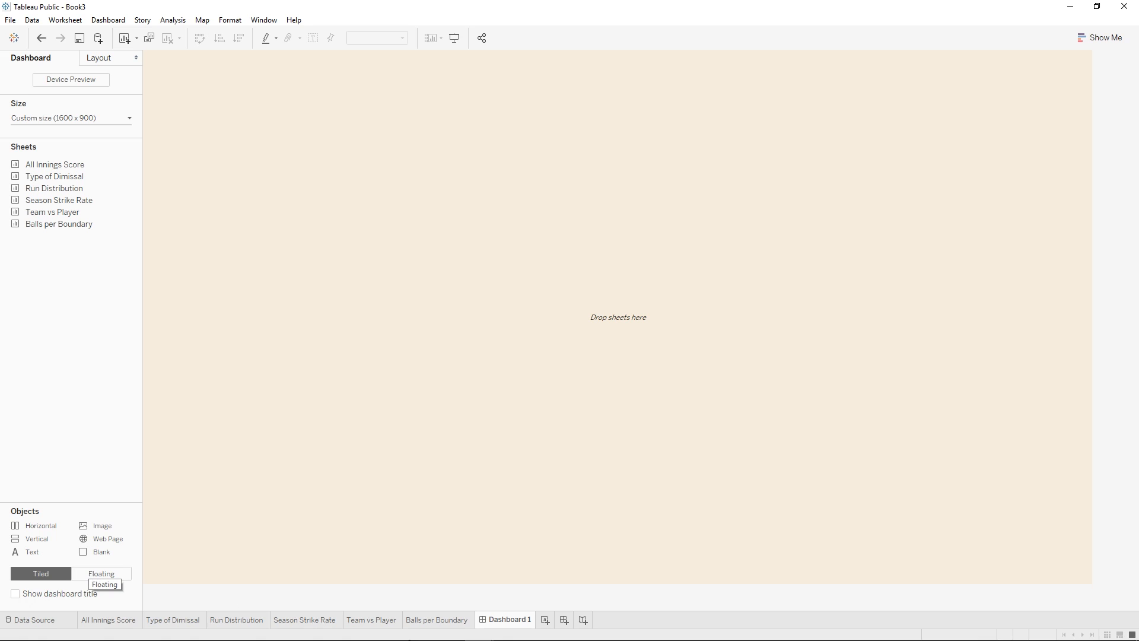
# - Rename the dashboard as Batsman Performance
pyautogui.rightClick(514, 620)
pyautogui.click(579, 493)
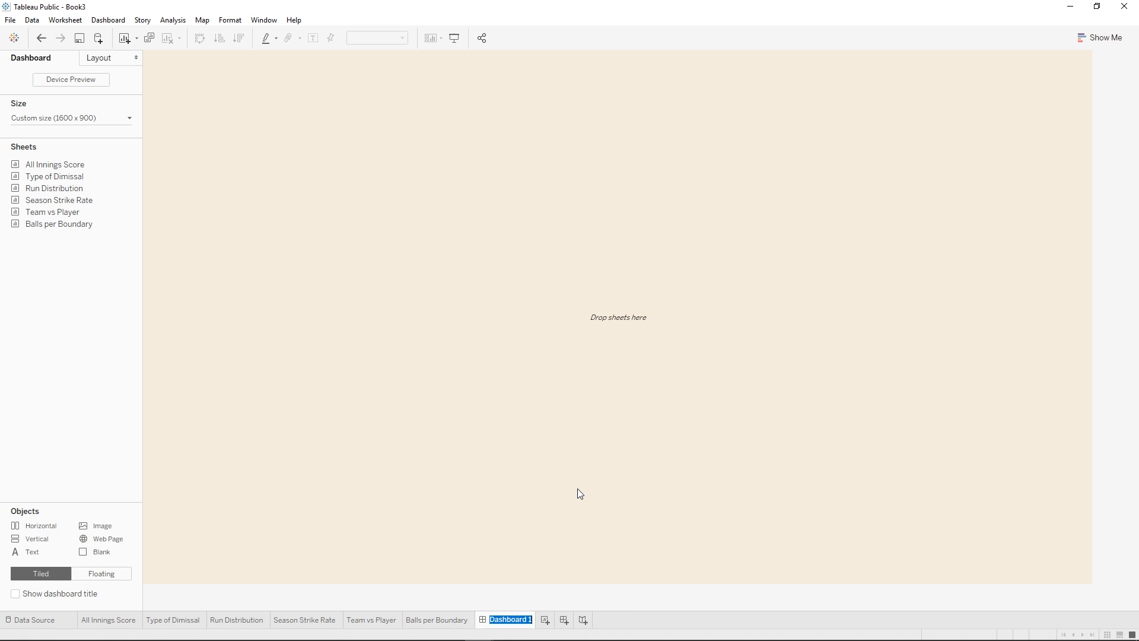
pyautogui.write('B')
pyautogui.write('atms')
pyautogui.press('BackSpace')
pyautogui.press('BackSpace')
pyautogui.write('sman Pe')
pyautogui.write('rmance')
pyautogui.press('BackSpace')
pyautogui.press('BackSpace')
pyautogui.press('BackSpace')
pyautogui.press('BackSpace')
pyautogui.press('BackSpace')
pyautogui.write('formance')
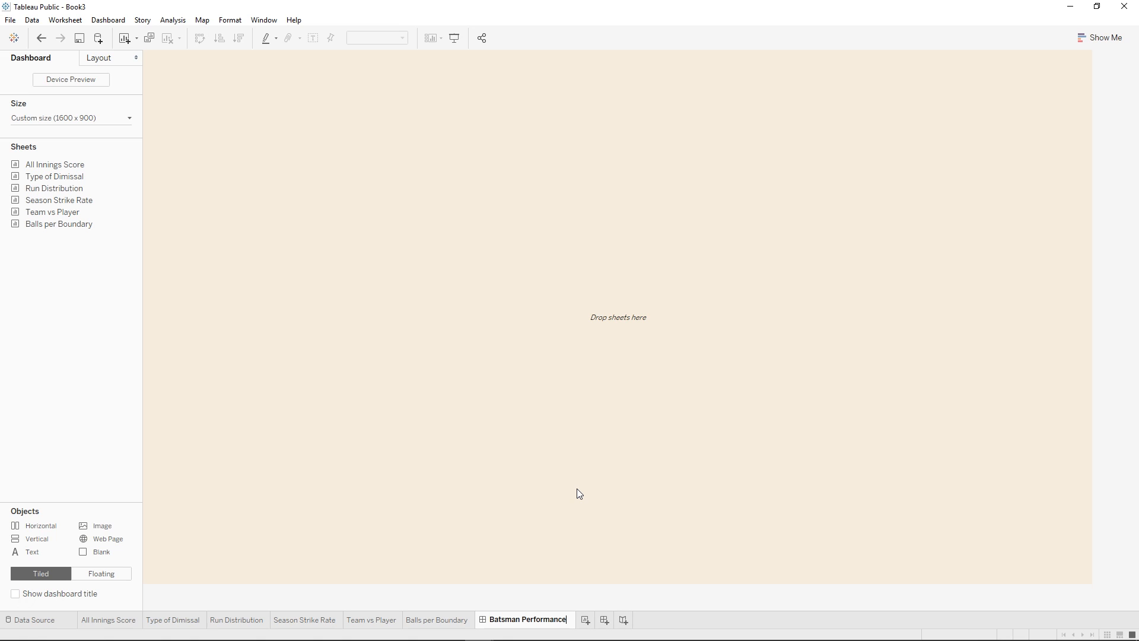
pyautogui.press('Return')
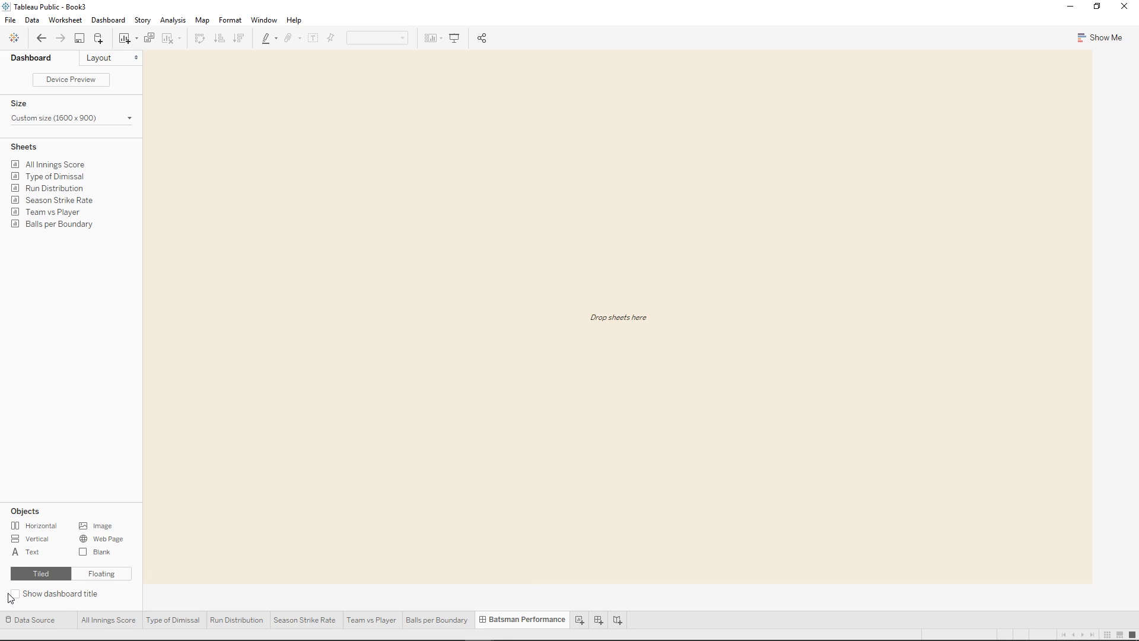
# - Show the dashboard title and inspect its text in the title editor without changing it
pyautogui.click(92, 594)
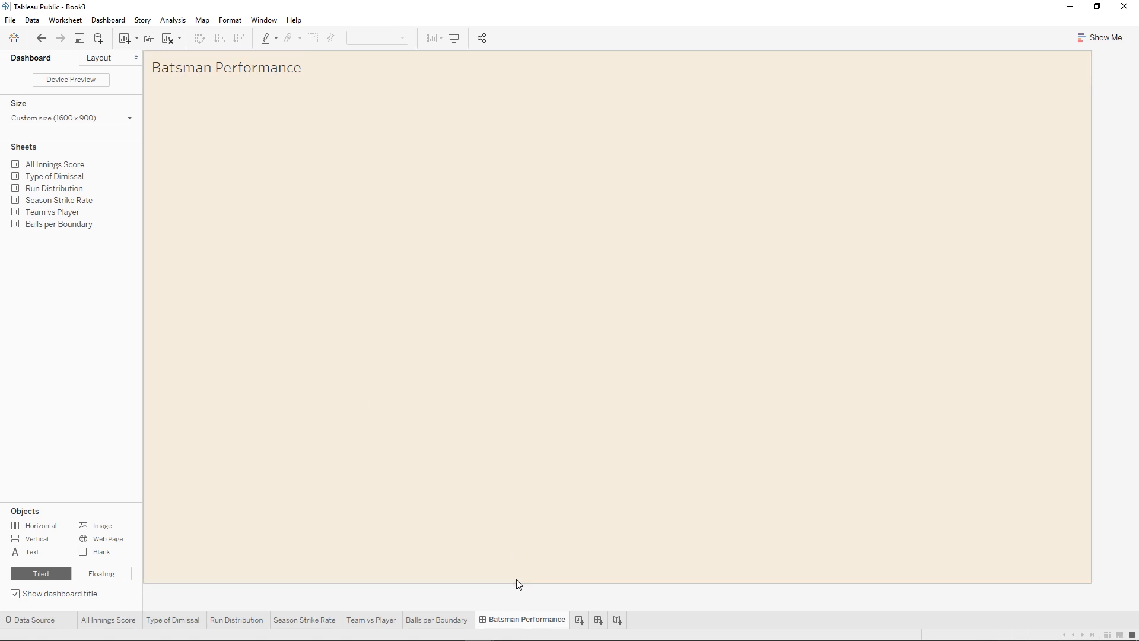
pyautogui.rightClick(235, 75)
pyautogui.click(255, 81)
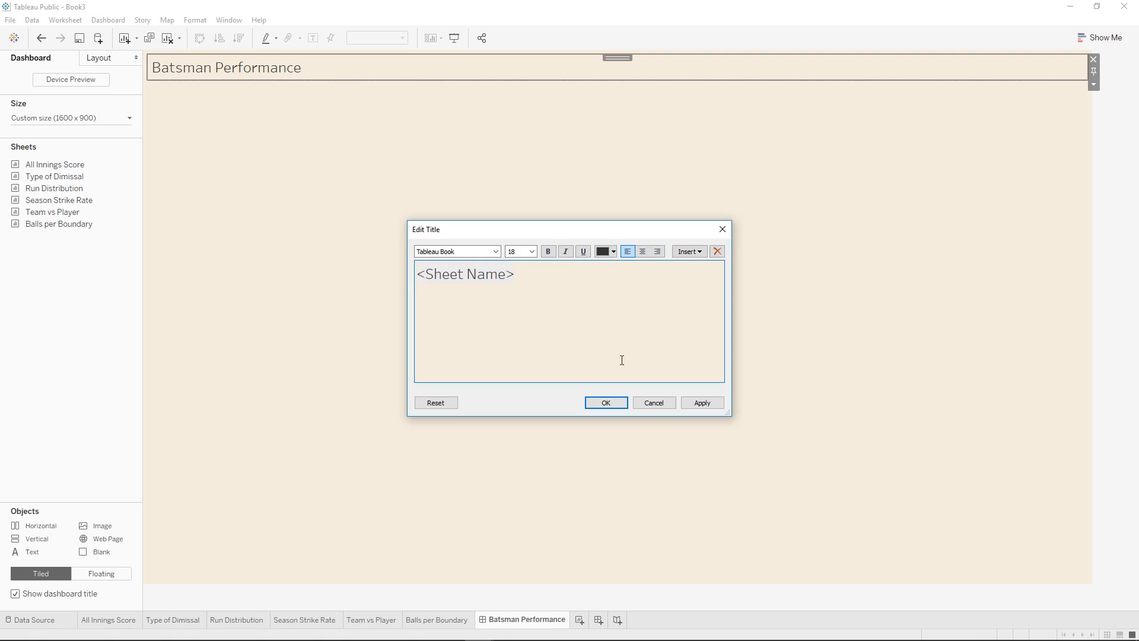
pyautogui.moveTo(534, 276); pyautogui.dragTo(417, 274)
pyautogui.click(722, 231)
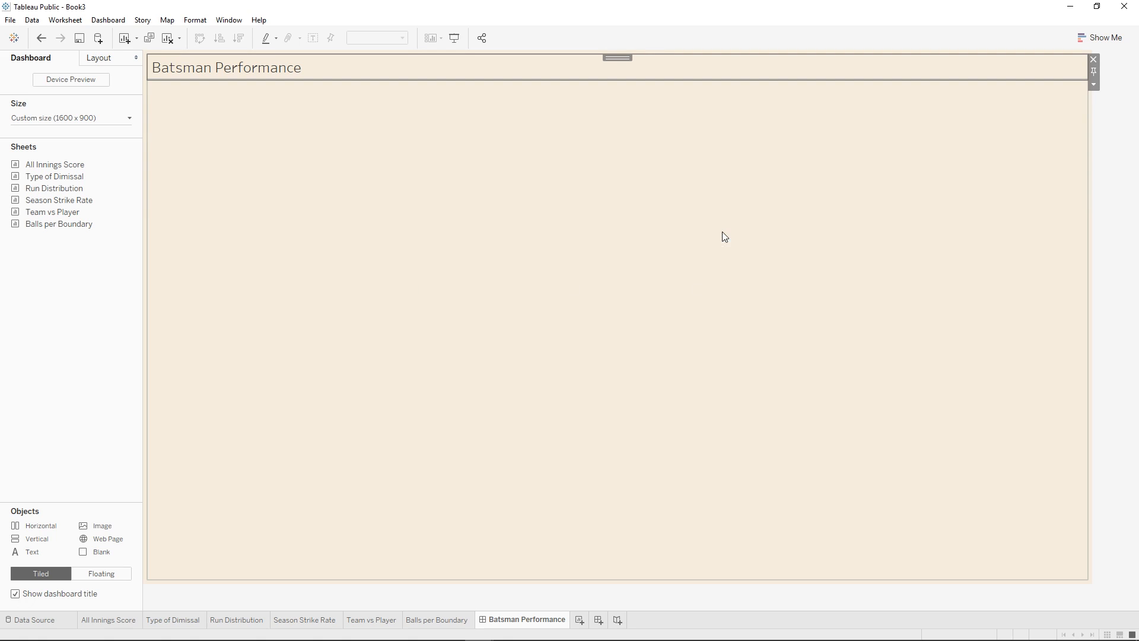
# - Try a floating text object reading "Batsman Performance" in bold 18 pt on the dashboard, and delete it
pyautogui.click(107, 579)
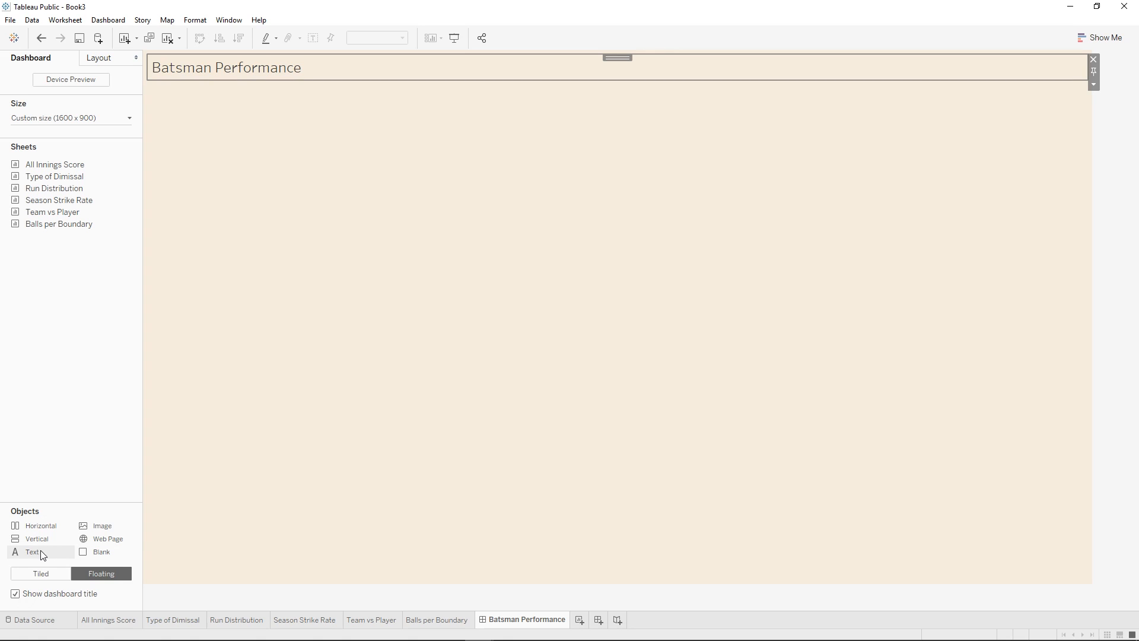
pyautogui.moveTo(37, 551); pyautogui.dragTo(660, 205)
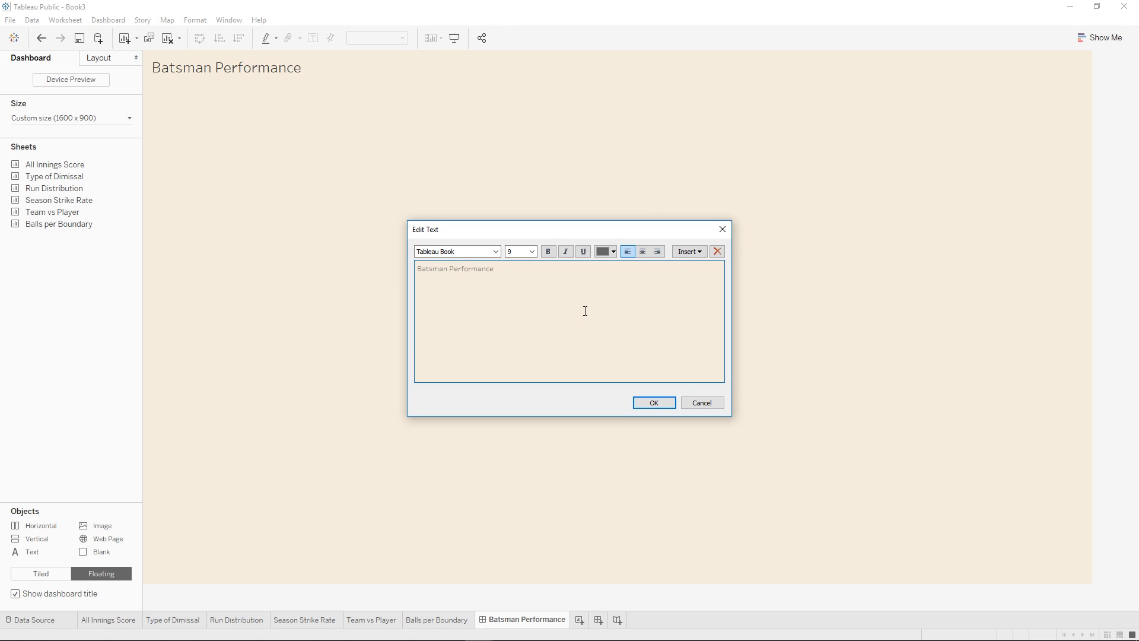
pyautogui.hotkey('ctrl', 'a')
pyautogui.click(532, 251)
pyautogui.click(531, 335)
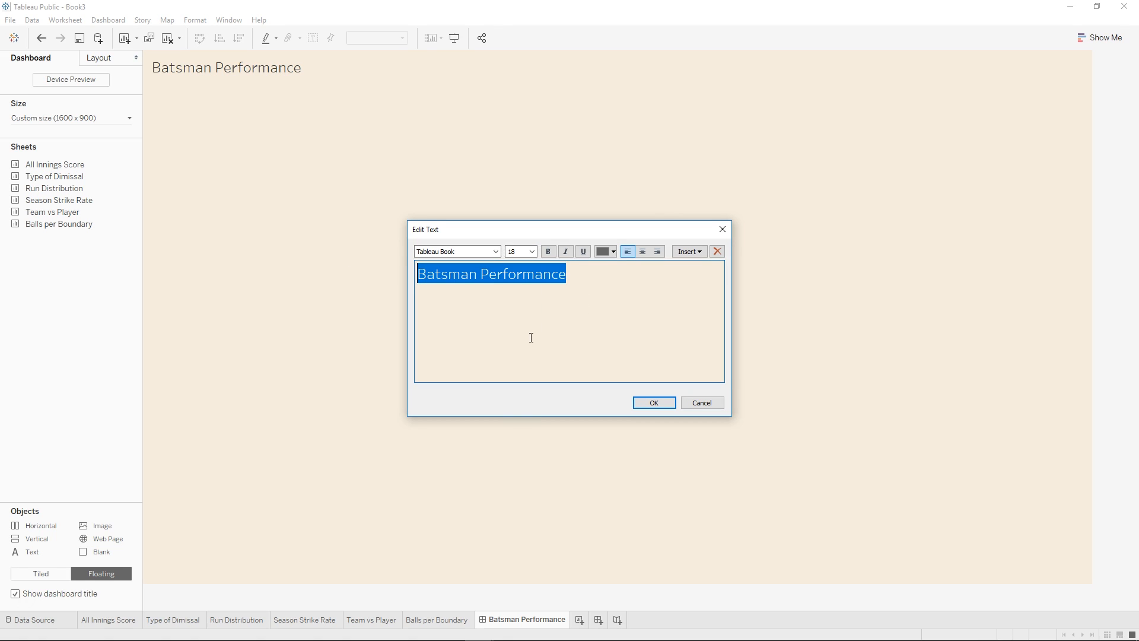
pyautogui.click(548, 251)
pyautogui.click(662, 402)
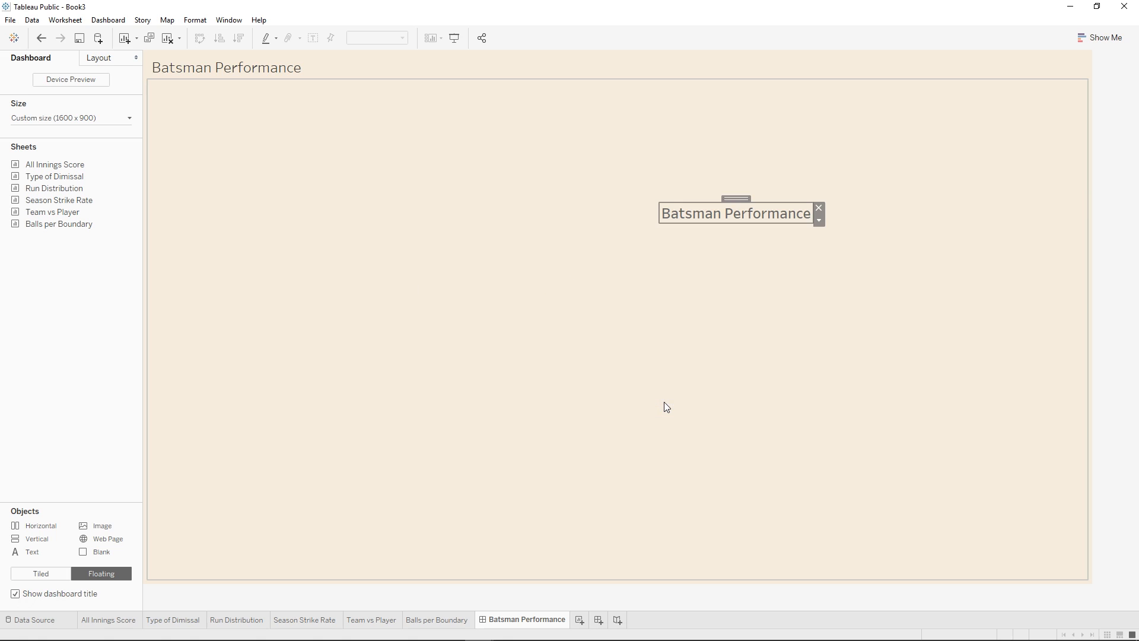
pyautogui.moveTo(736, 199); pyautogui.dragTo(268, 150)
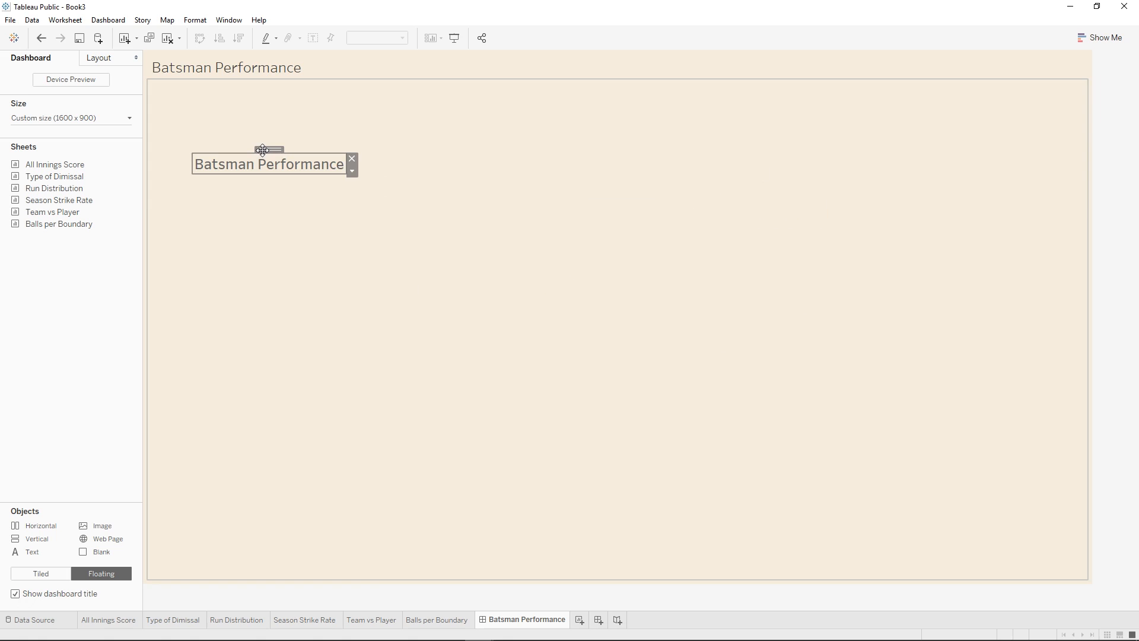
pyautogui.click(352, 158)
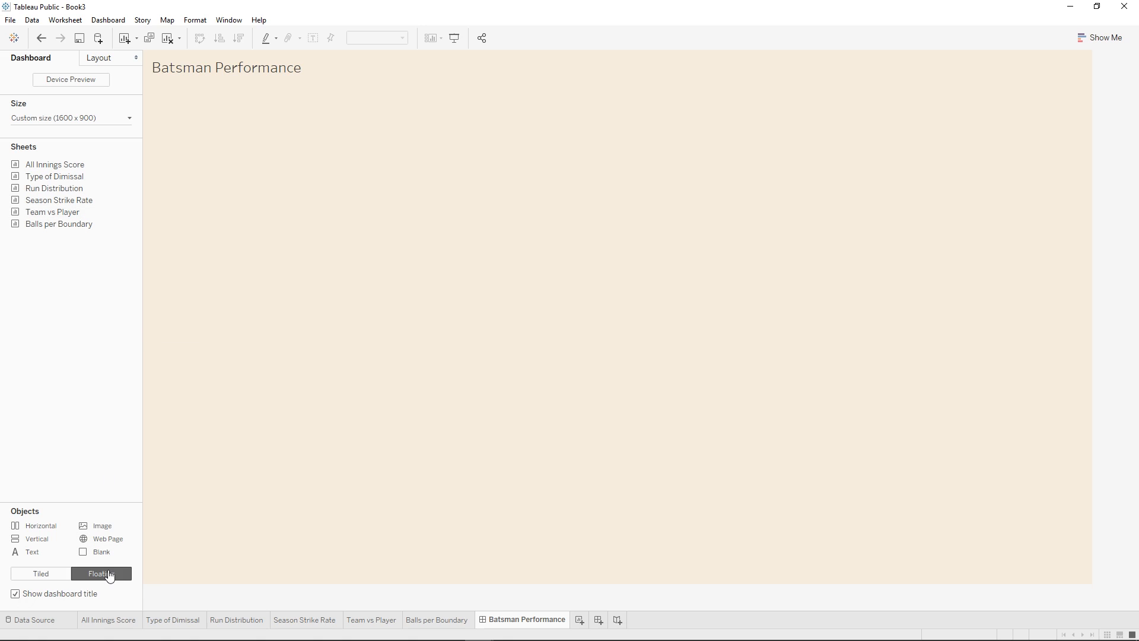
# - Place the All Innings Score sheet on the dashboard as a floating object below the title
pyautogui.click(41, 573)
pyautogui.click(86, 573)
pyautogui.moveTo(55, 164); pyautogui.dragTo(276, 201)
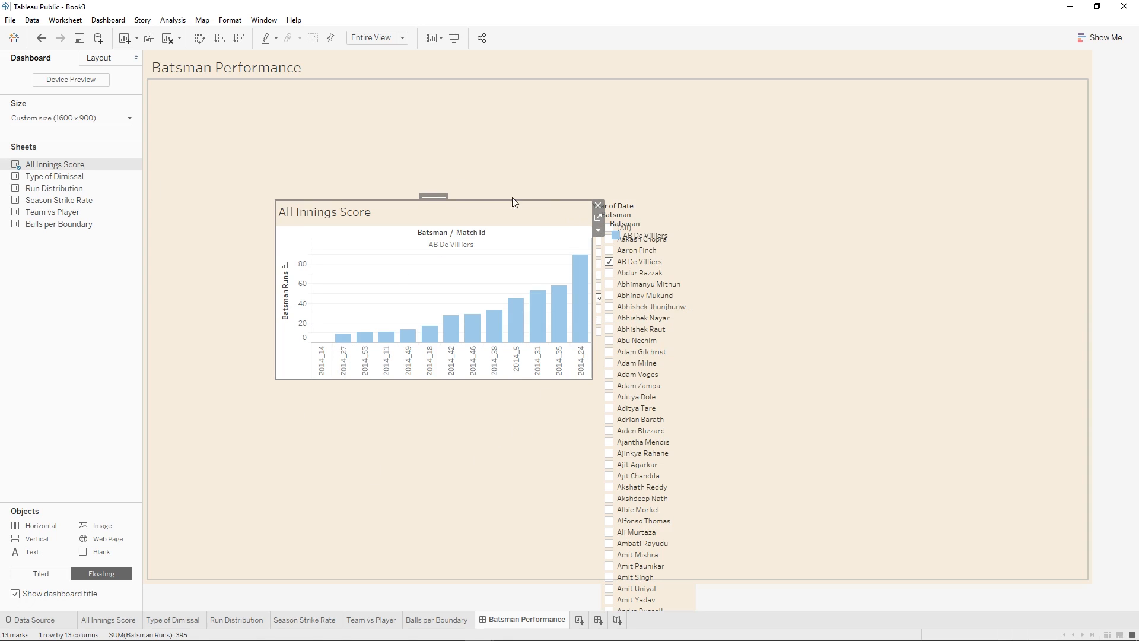
# - Try moving the floating All Innings Score sheet, and undo both the move and the sheet's placement
pyautogui.moveTo(433, 196); pyautogui.dragTo(471, 184)
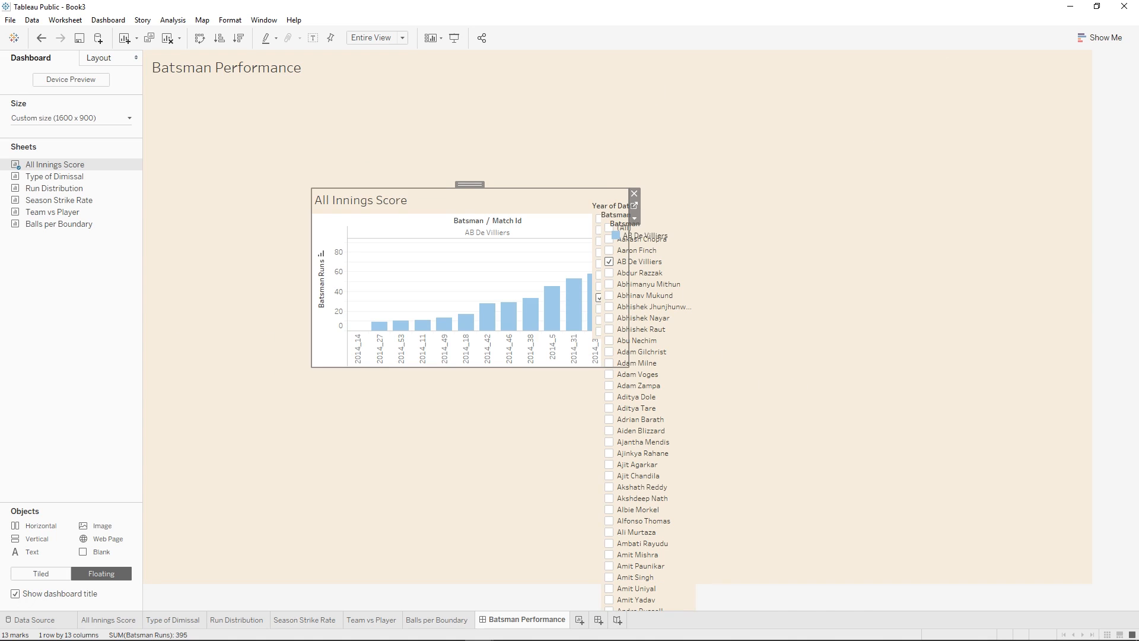
pyautogui.click(43, 38)
pyautogui.click(42, 37)
pyautogui.click(43, 37)
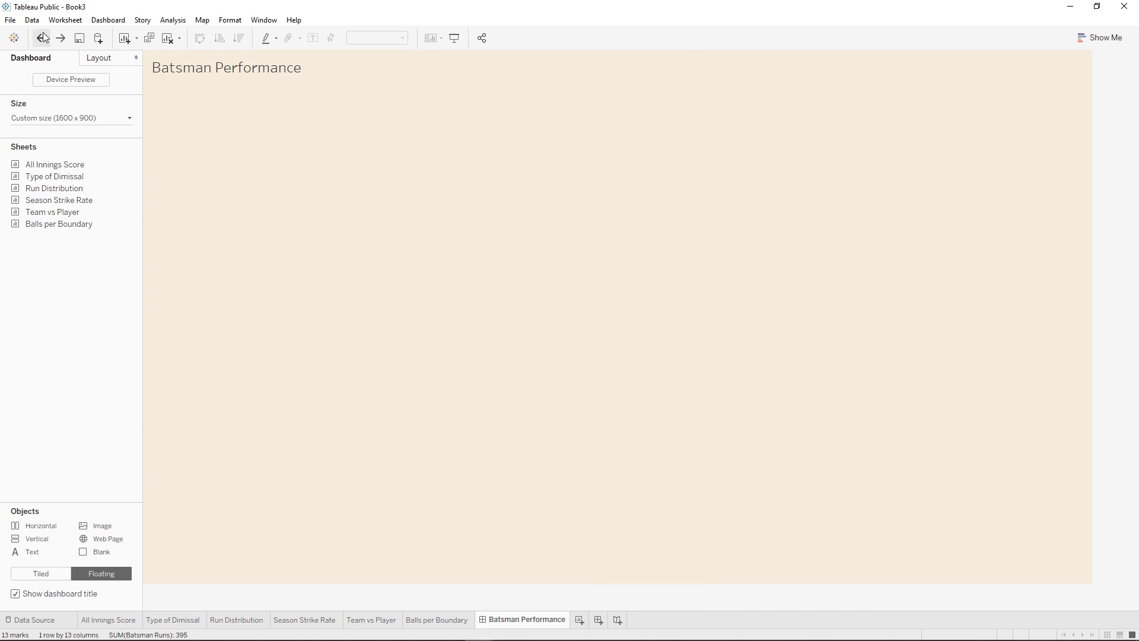
# - Try All Innings Score as a tiled sheet, first below the dashboard title and again along its left side, undoing each placement
pyautogui.click(50, 569)
pyautogui.moveTo(65, 165)
pyautogui.mouseDown()
pyautogui.moveTo(184, 215)
pyautogui.moveTo(141, 212)
pyautogui.moveTo(339, 257)
pyautogui.mouseUp()
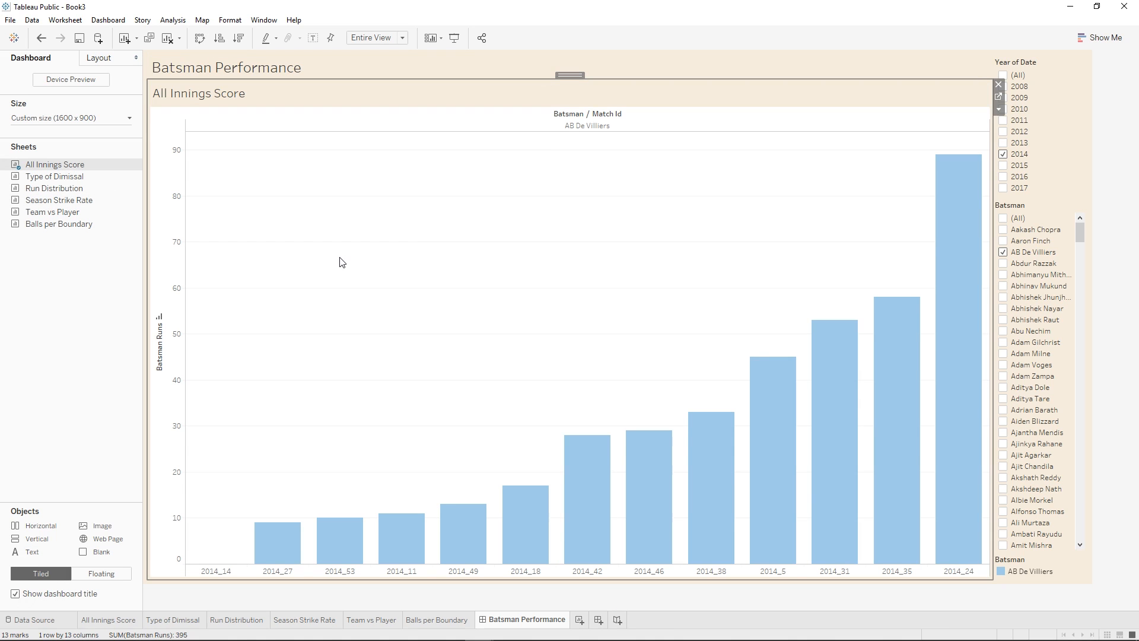
pyautogui.click(41, 37)
pyautogui.moveTo(57, 165); pyautogui.dragTo(155, 211)
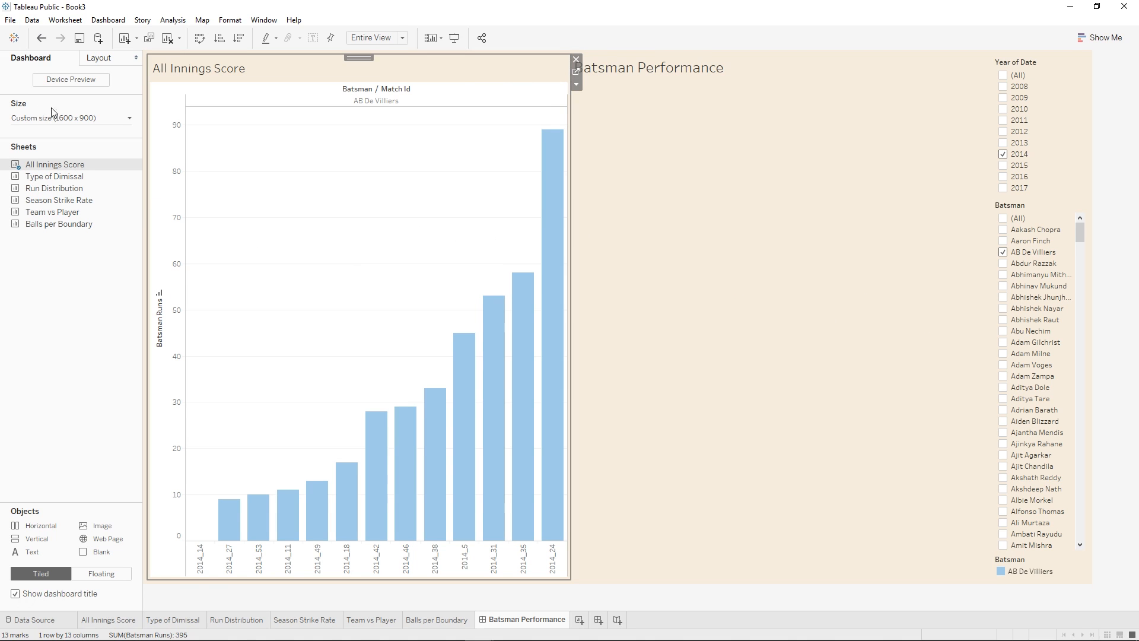
pyautogui.click(42, 38)
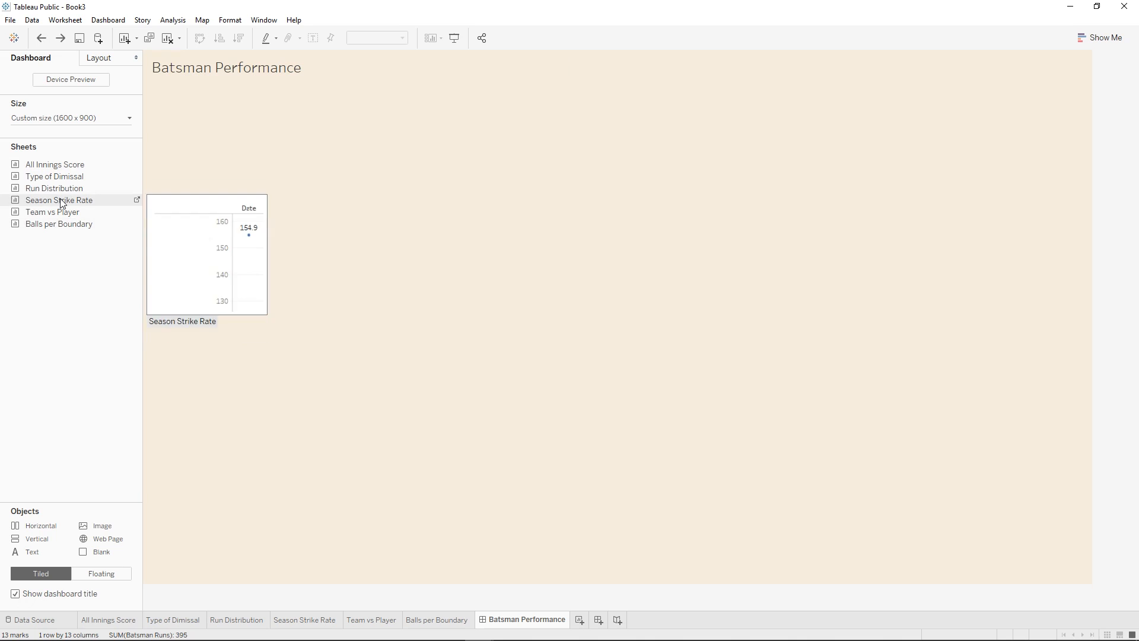
# - Try placing All Innings Score as a floating object at different spots on the dashboard, and undo the placements
pyautogui.click(107, 572)
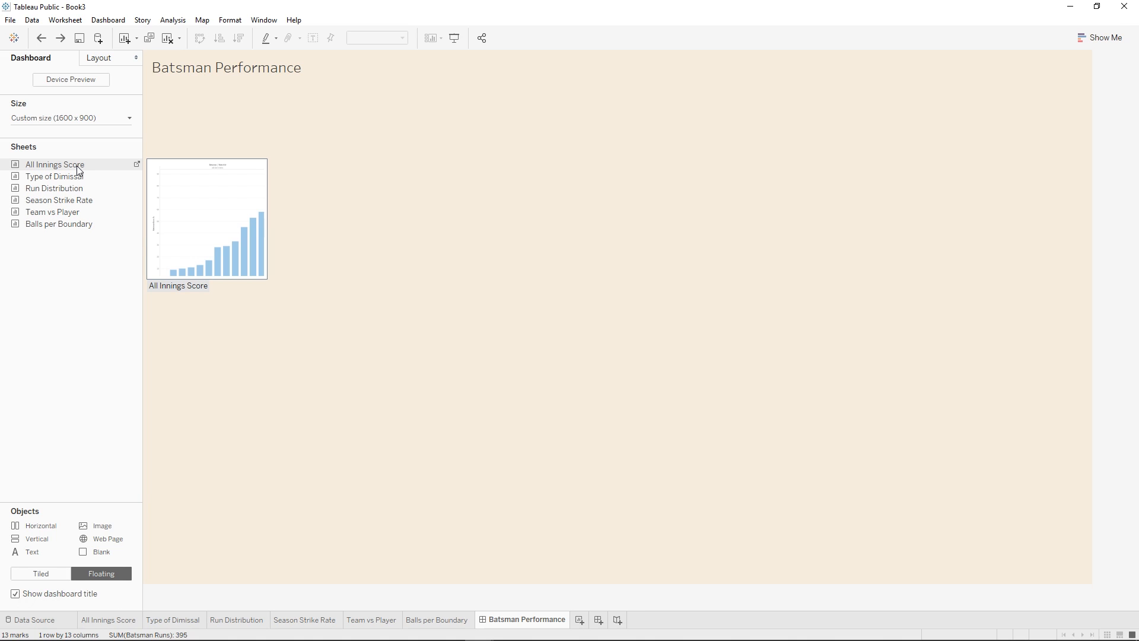
pyautogui.moveTo(77, 165); pyautogui.dragTo(307, 308)
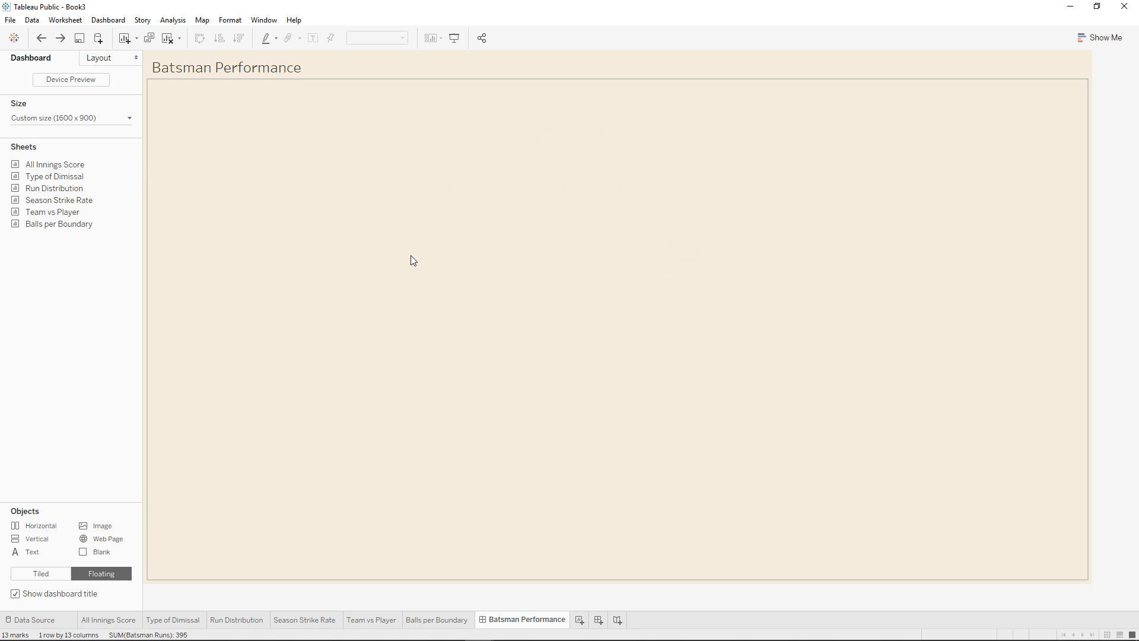
pyautogui.moveTo(55, 164); pyautogui.dragTo(150, 190)
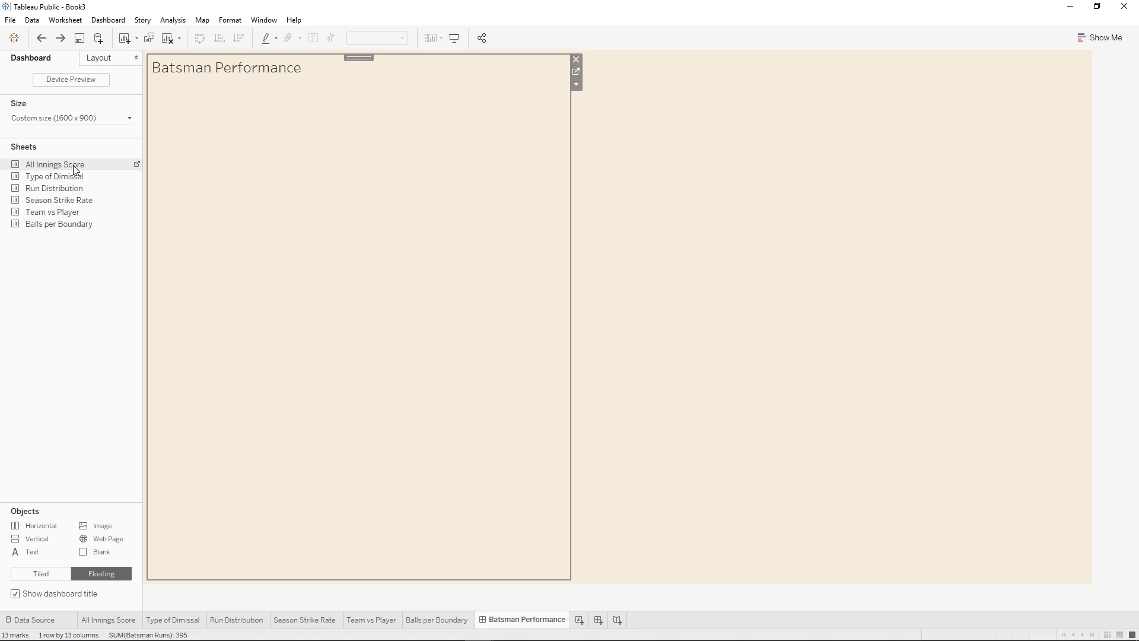
pyautogui.click(42, 40)
pyautogui.click(44, 43)
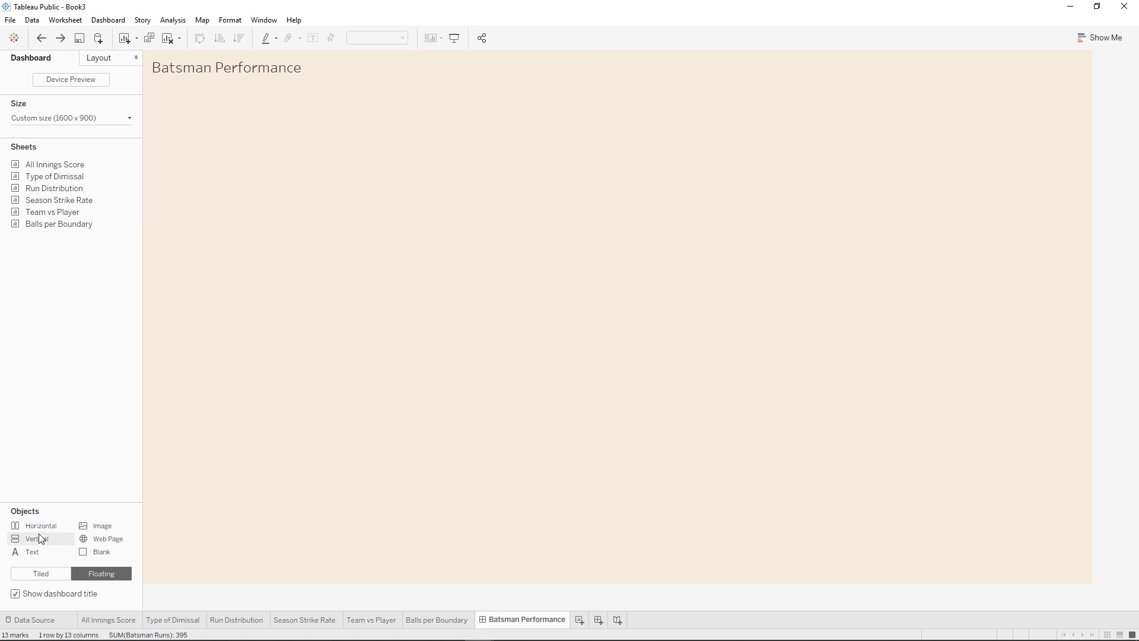
# - Try a tiled layout with Type of Dimissal beside a widened All Innings Score, and undo the resize and both placements
pyautogui.click(41, 573)
pyautogui.moveTo(59, 165); pyautogui.dragTo(393, 341)
pyautogui.moveTo(54, 176); pyautogui.dragTo(850, 290)
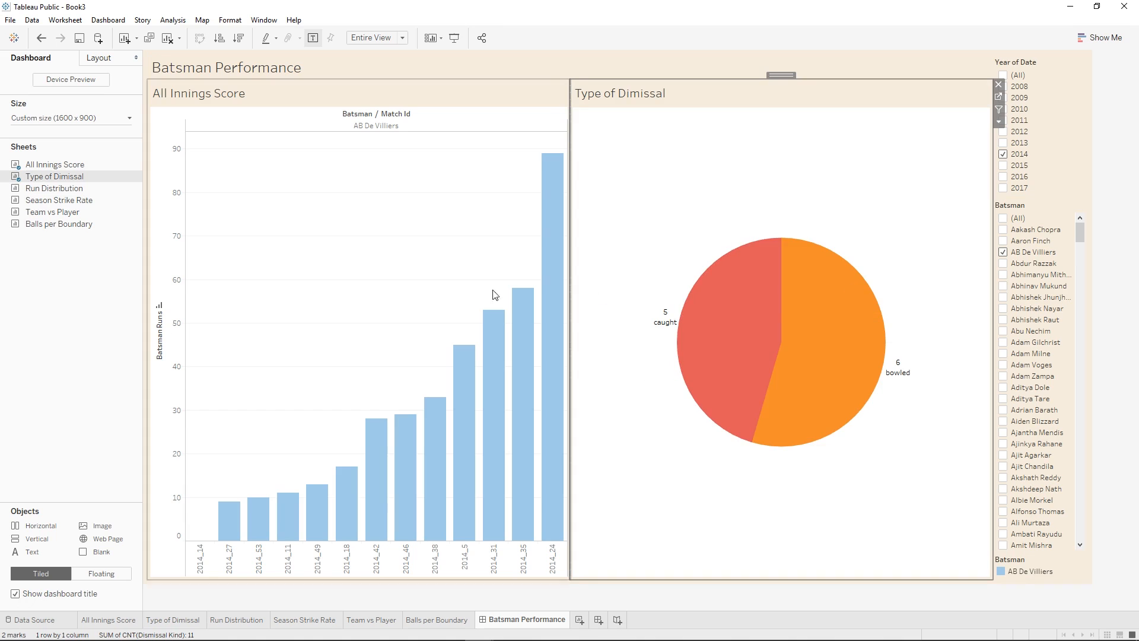
pyautogui.moveTo(568, 262); pyautogui.dragTo(807, 300)
pyautogui.click(257, 173)
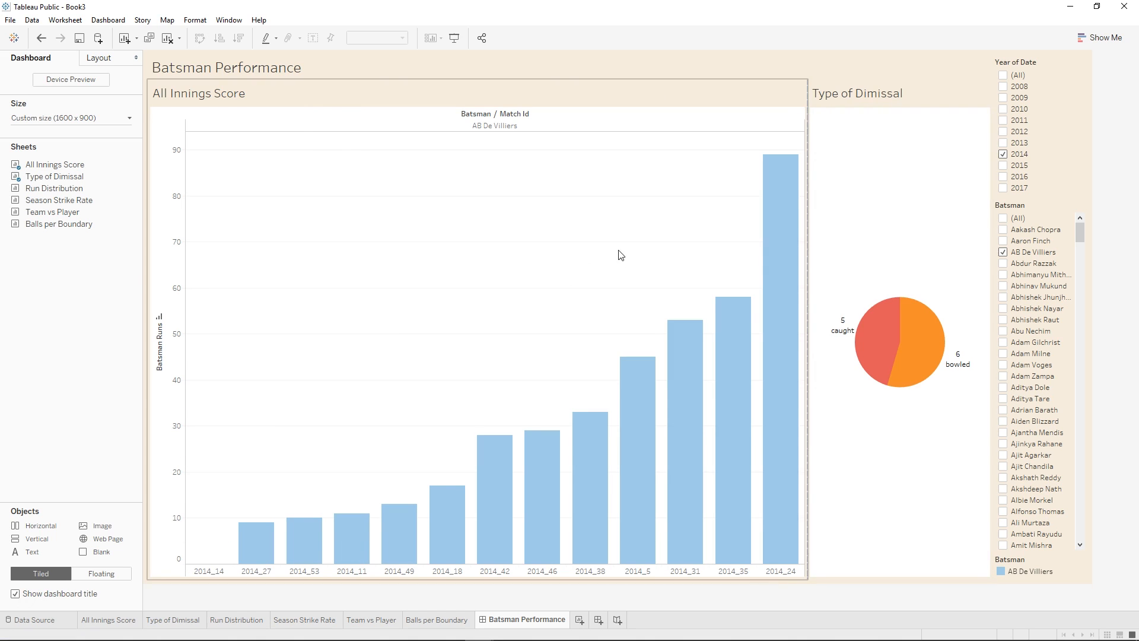
pyautogui.click(41, 38)
pyautogui.click(41, 38)
pyautogui.click(41, 39)
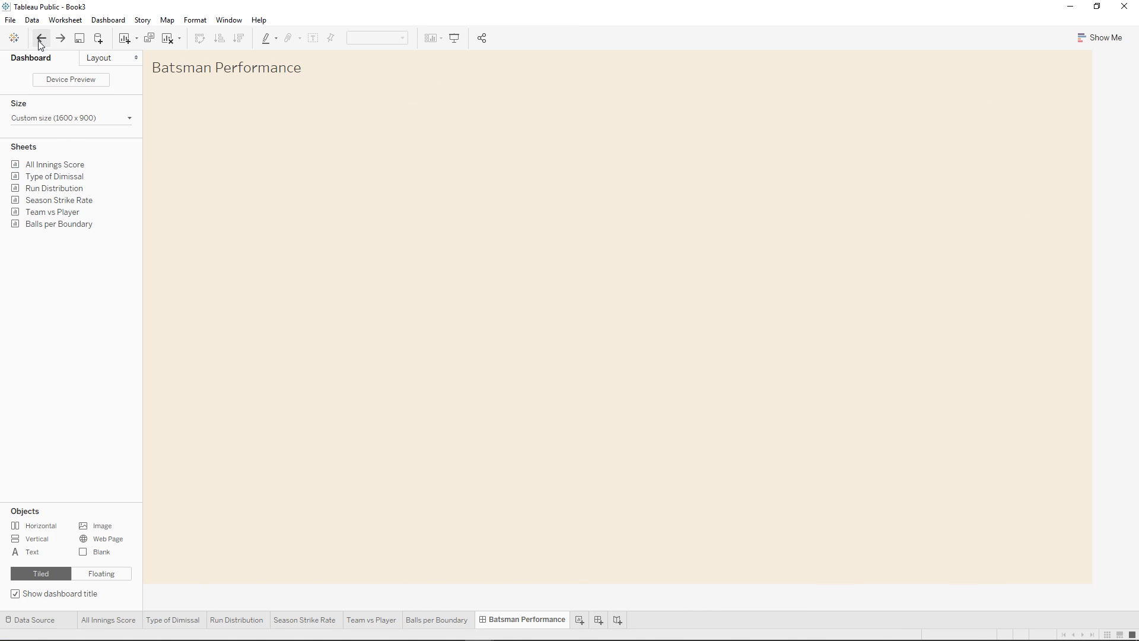
# - Try All Innings Score and Type of Dimissal as floating, individually resized sheets, and undo back to the dashboard with only its title
pyautogui.click(95, 573)
pyautogui.moveTo(64, 167); pyautogui.dragTo(288, 233)
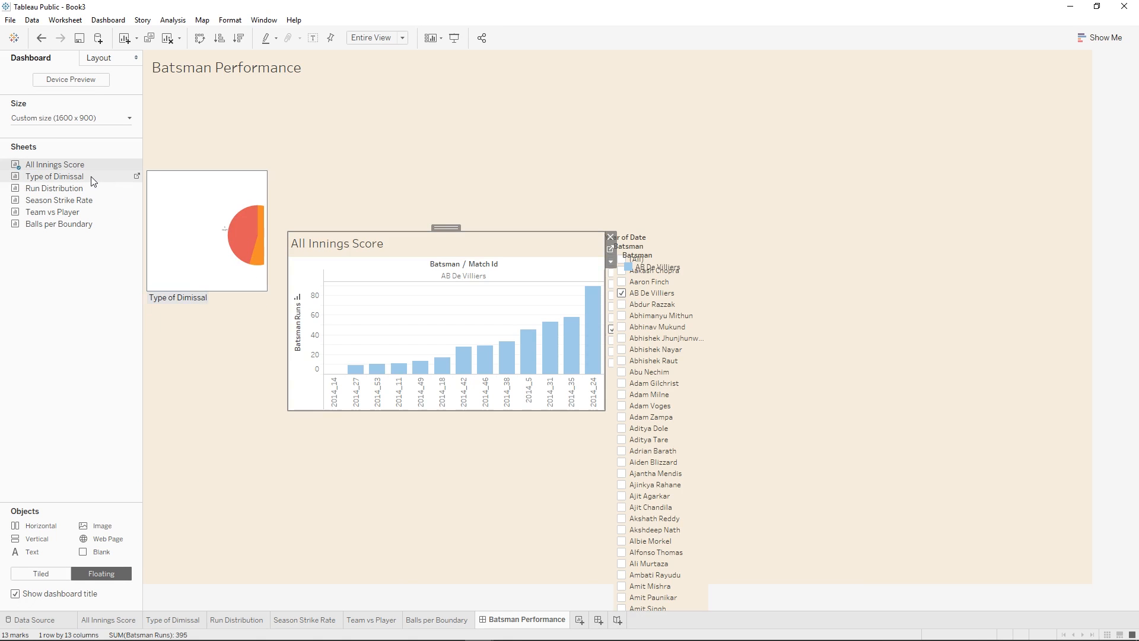
pyautogui.moveTo(86, 178); pyautogui.dragTo(644, 284)
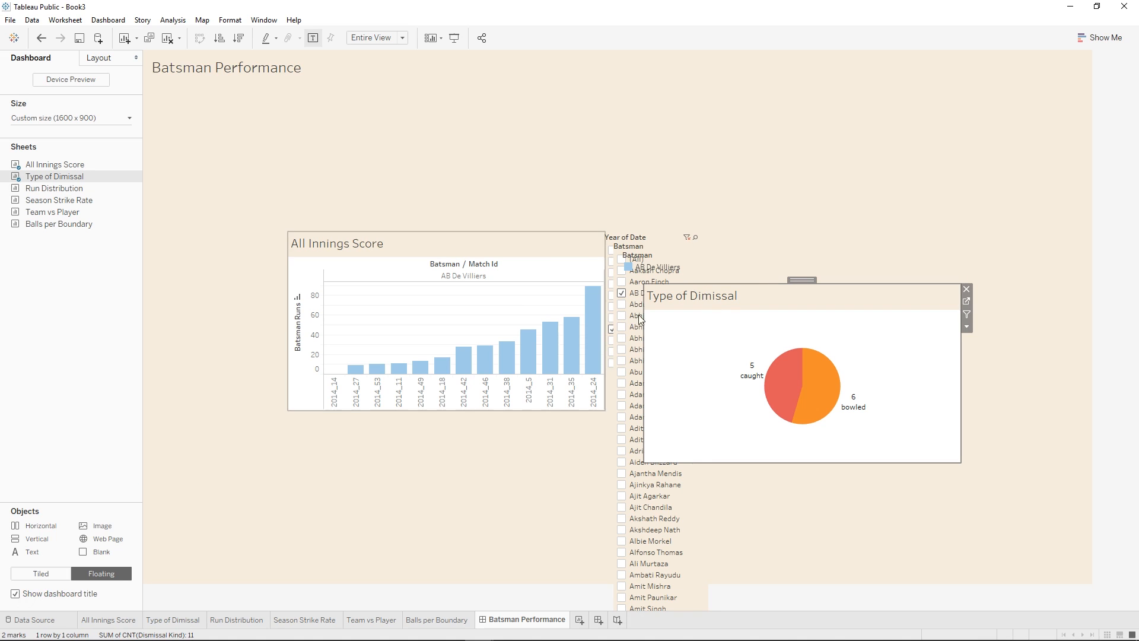
pyautogui.moveTo(642, 349); pyautogui.dragTo(789, 362)
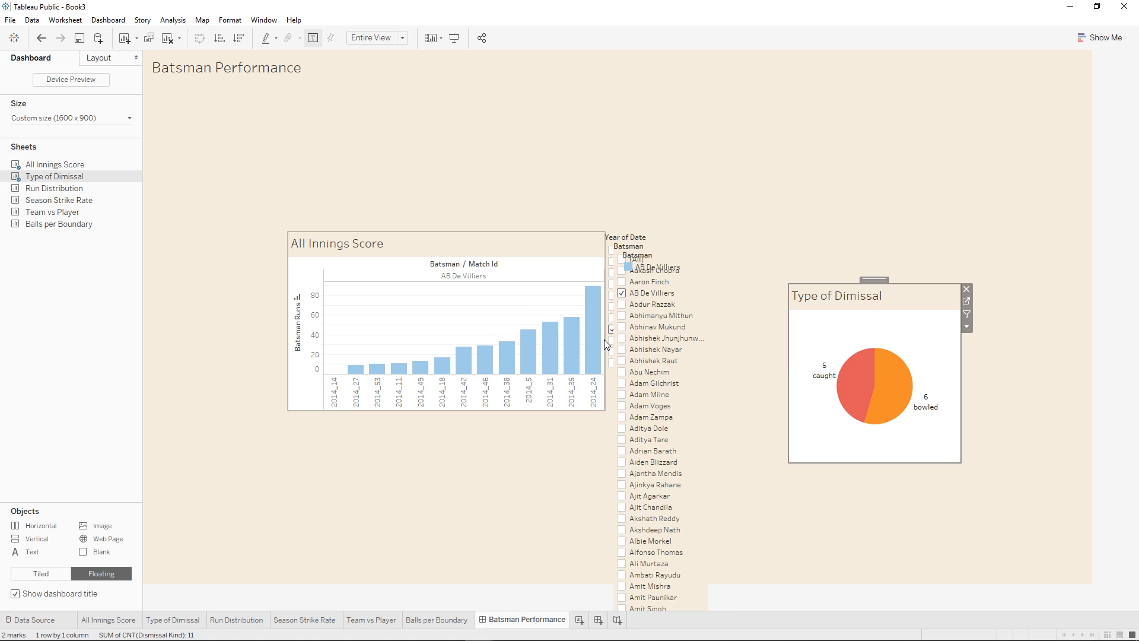
pyautogui.click(594, 305)
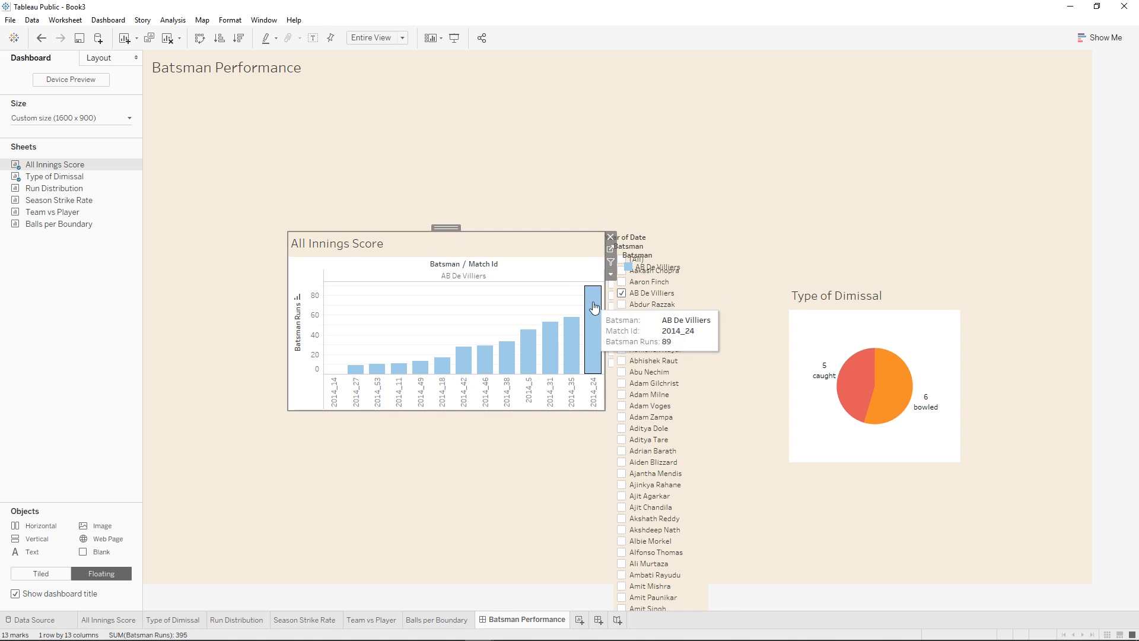
pyautogui.moveTo(605, 306); pyautogui.dragTo(763, 309)
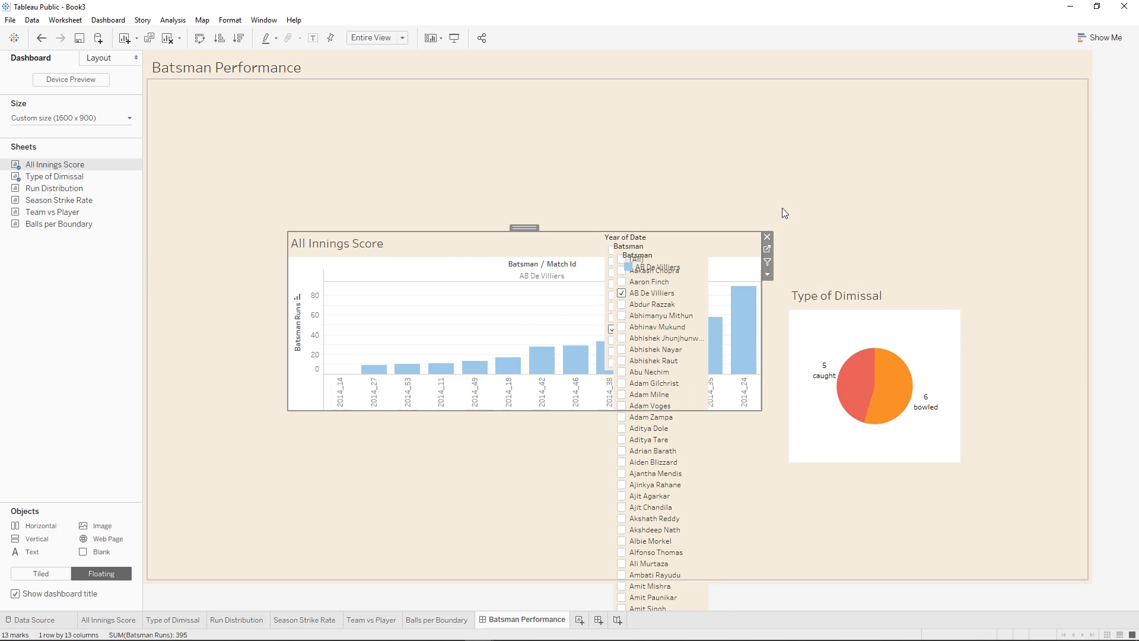
pyautogui.click(42, 38)
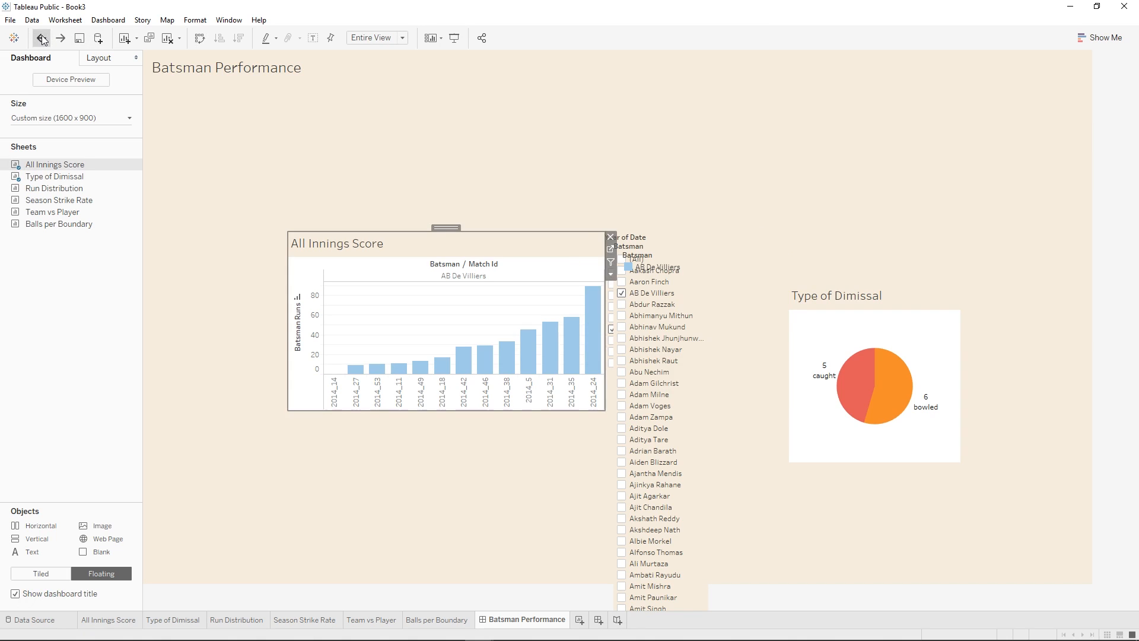
pyautogui.click(41, 38)
pyautogui.click(41, 38)
pyautogui.click(41, 38)
pyautogui.click(42, 38)
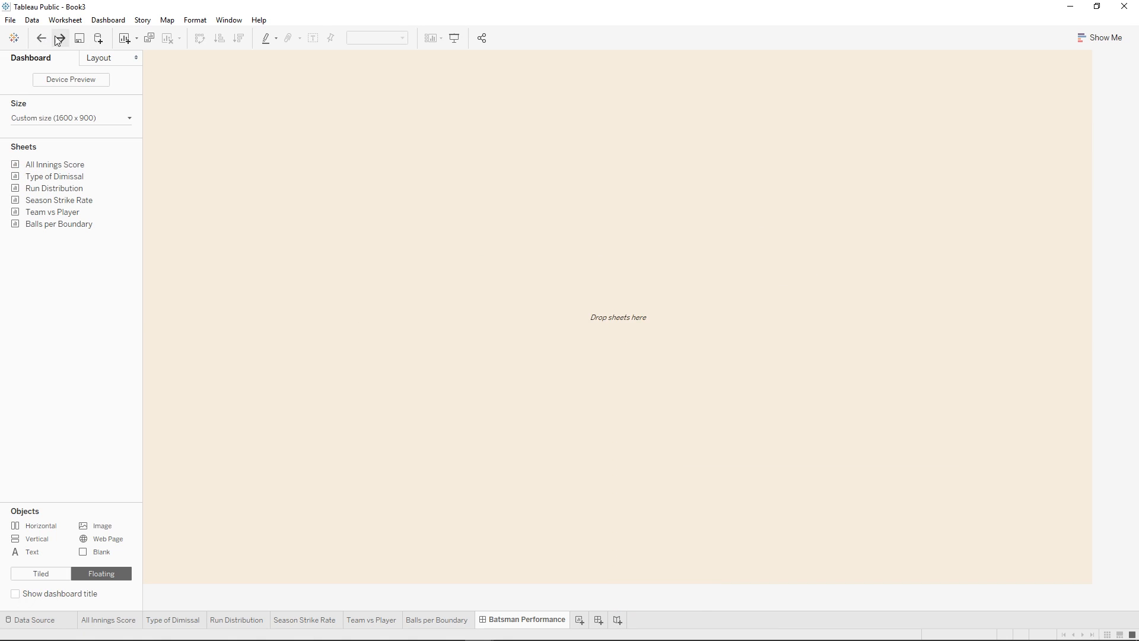
pyautogui.click(58, 39)
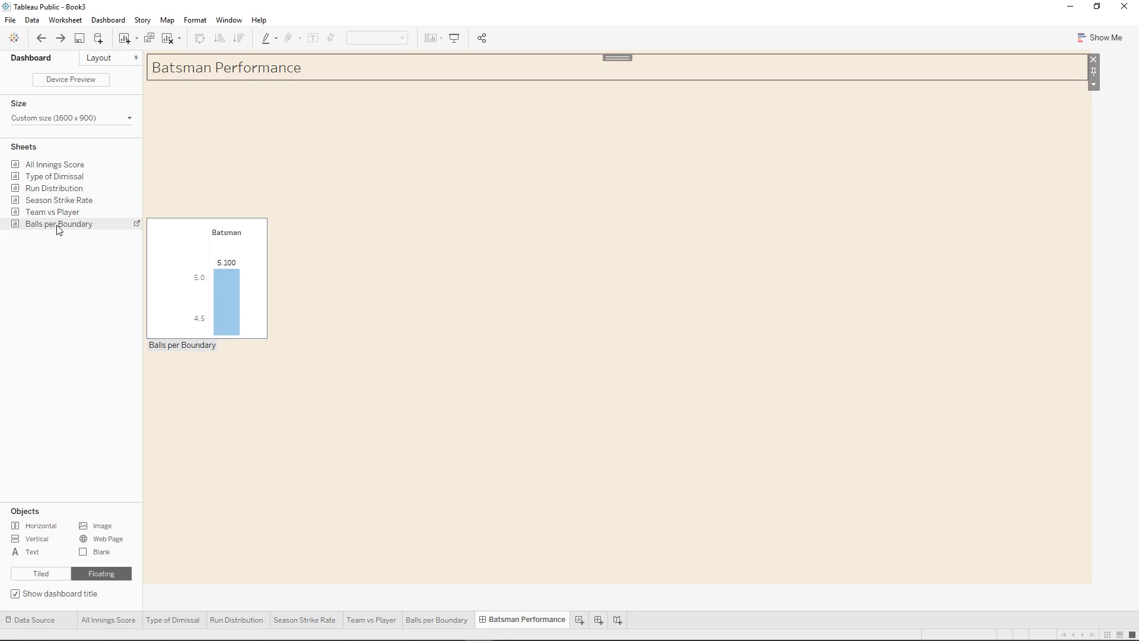
# - Place Team vs Player as a floating sheet at the upper left of the dashboard and Type of Dimissal below it
pyautogui.moveTo(68, 215); pyautogui.dragTo(158, 150)
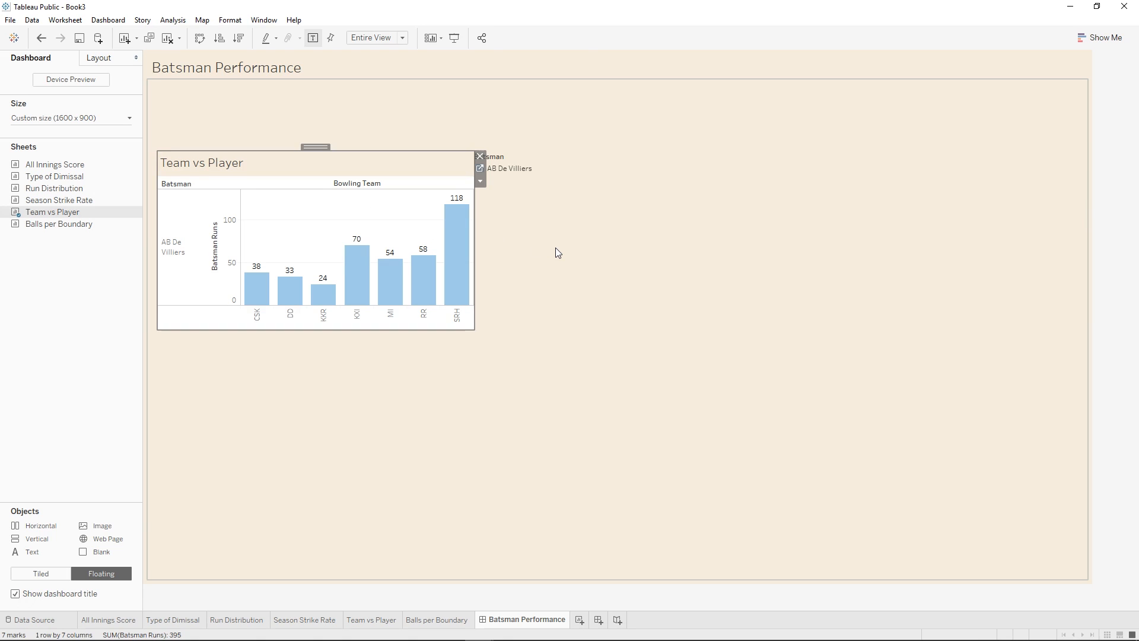
pyautogui.moveTo(87, 229)
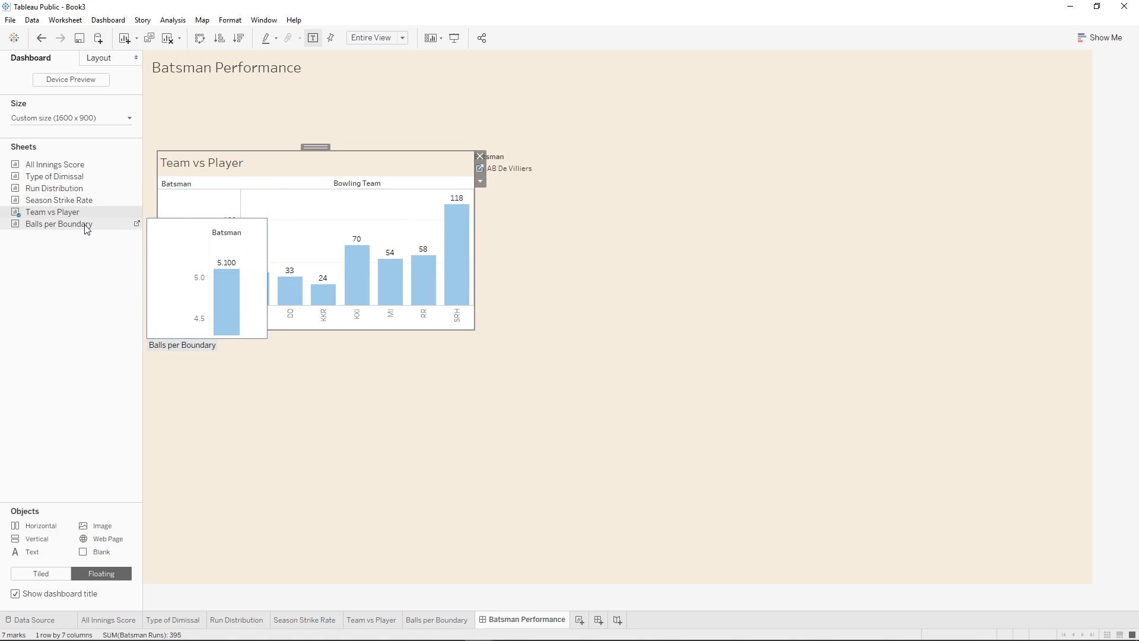
pyautogui.moveTo(74, 180)
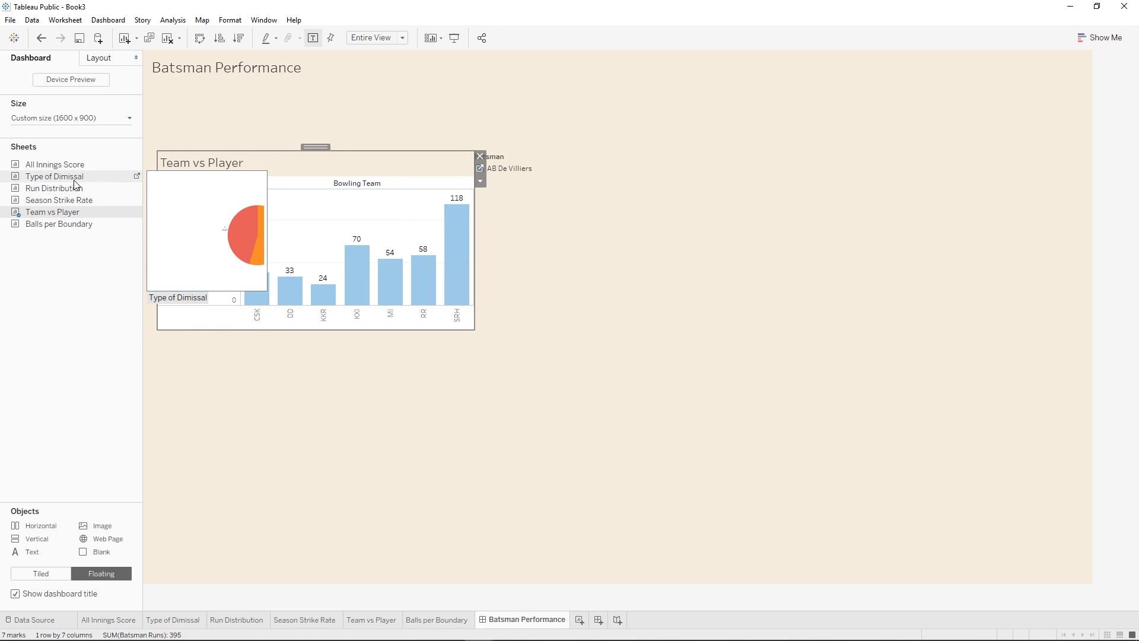
pyautogui.moveTo(73, 180); pyautogui.dragTo(164, 368)
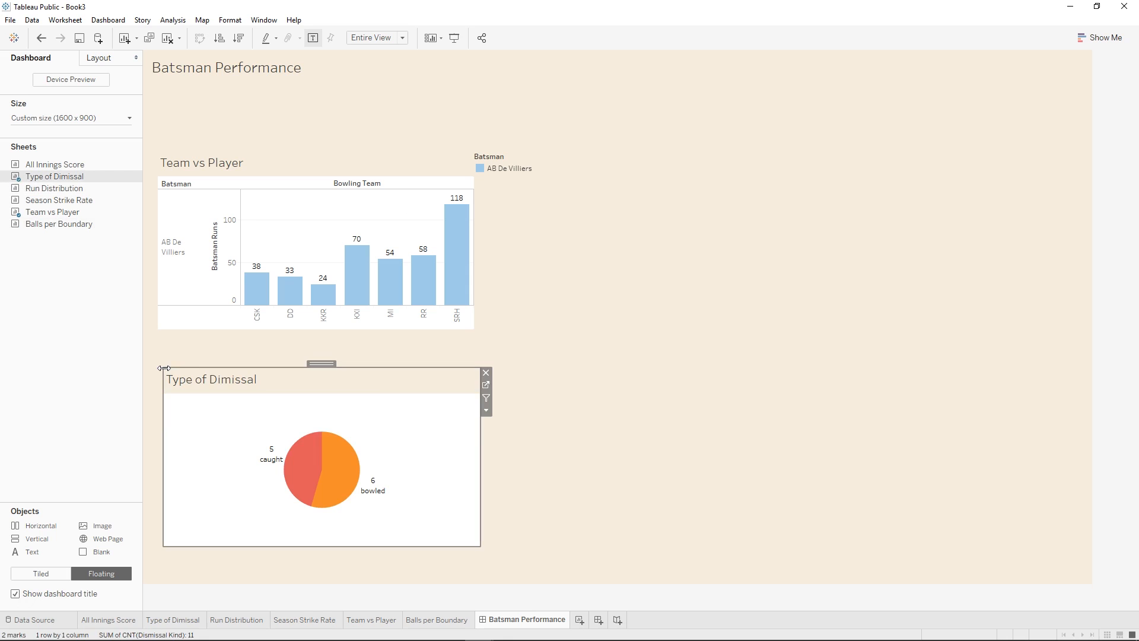
# - Add Balls per Boundary as a floating sheet beside Type of Dimissal, and Run Distribution to the right of it
pyautogui.moveTo(53, 180)
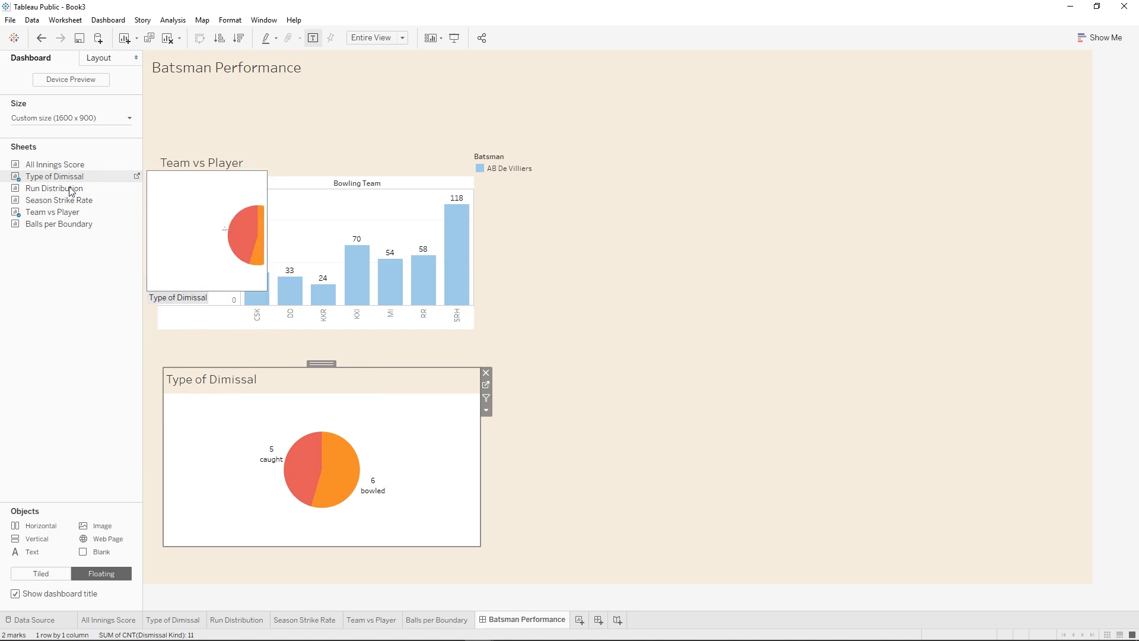
pyautogui.moveTo(59, 224); pyautogui.dragTo(504, 362)
pyautogui.moveTo(76, 202)
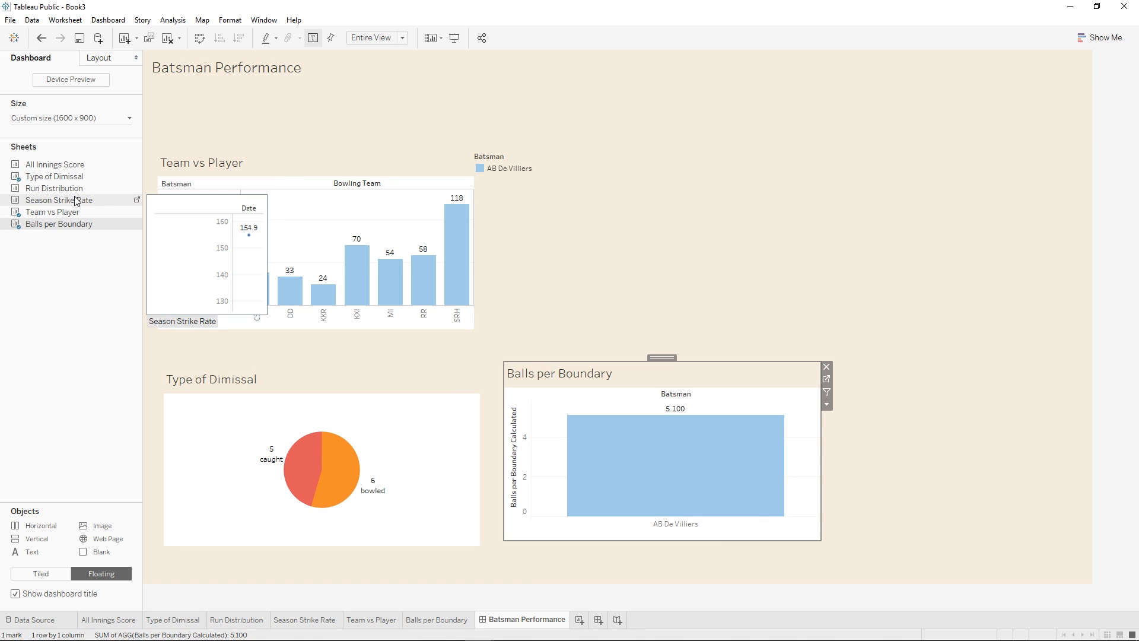
pyautogui.moveTo(65, 188); pyautogui.dragTo(814, 386)
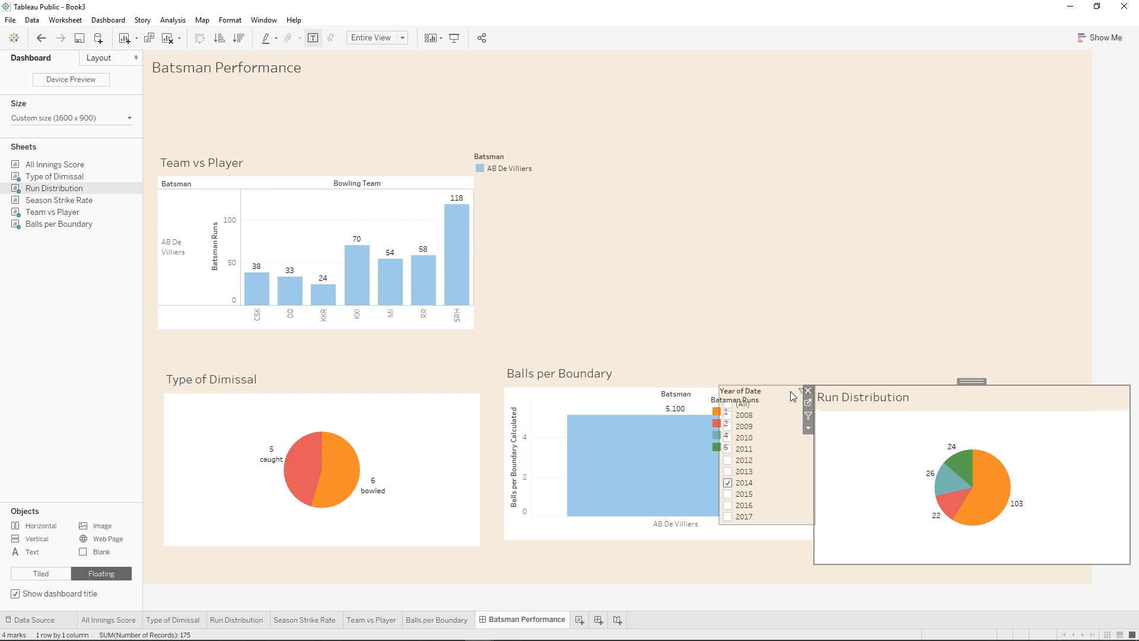
# - Move the Batsman Runs legend to the upper right of the Run Distribution chart and remove the Year of Date filter
pyautogui.click(779, 415)
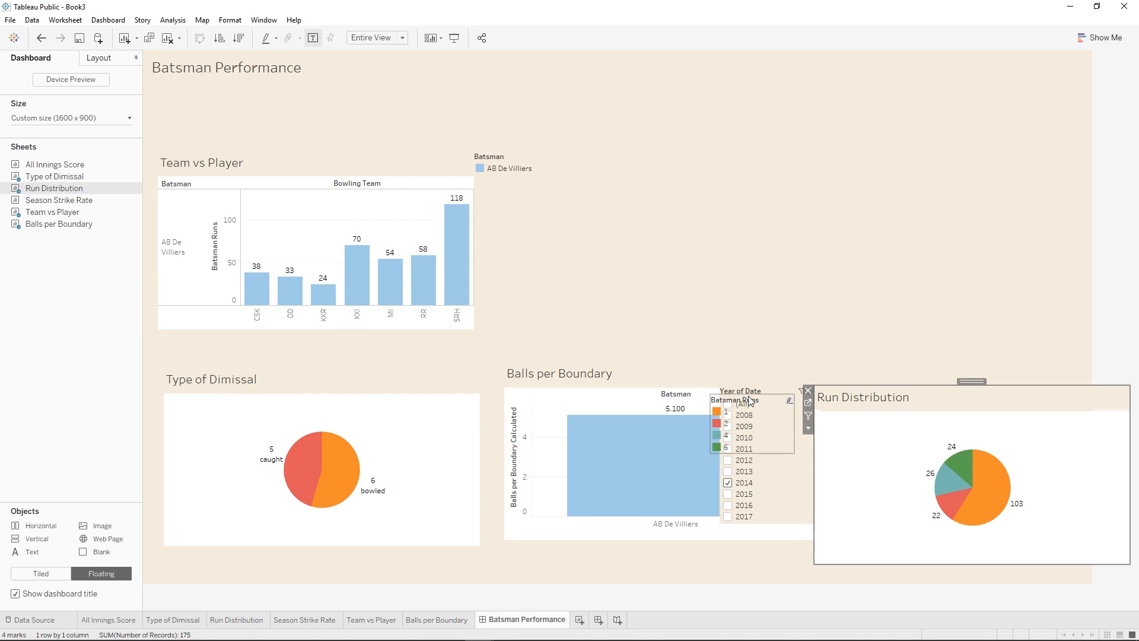
pyautogui.moveTo(751, 391); pyautogui.dragTo(1043, 427)
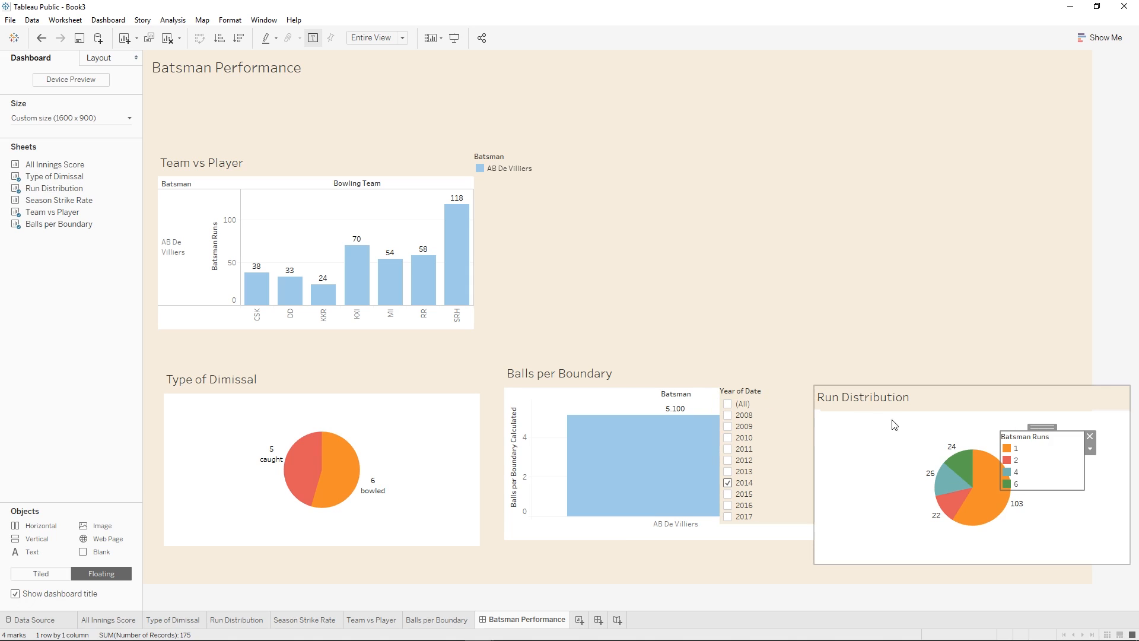
pyautogui.click(786, 391)
pyautogui.click(821, 391)
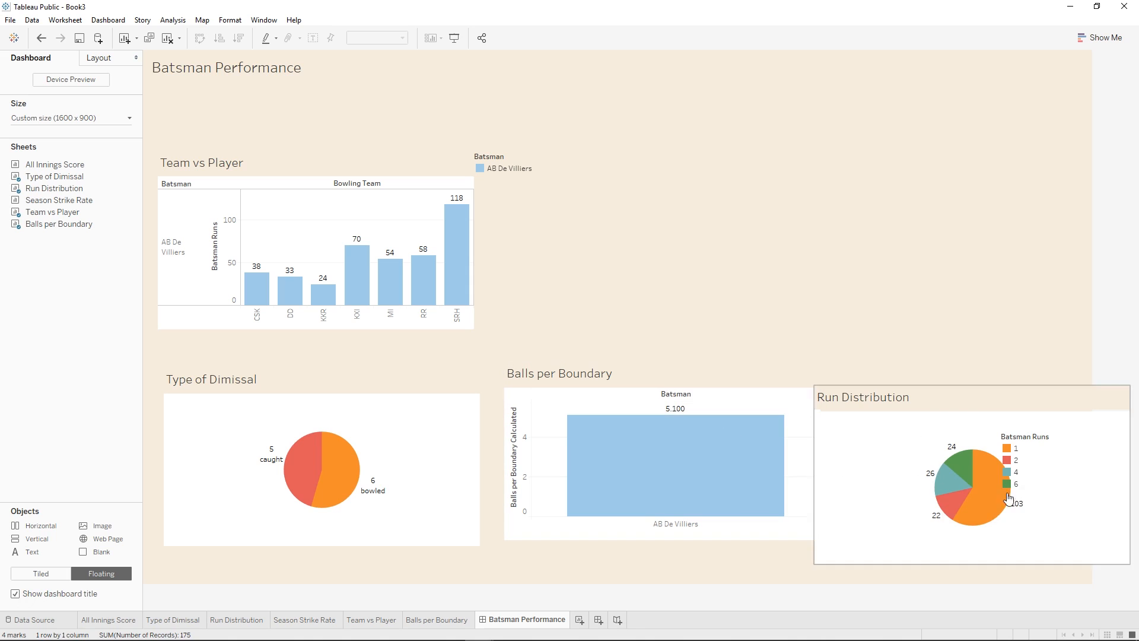
pyautogui.click(1037, 437)
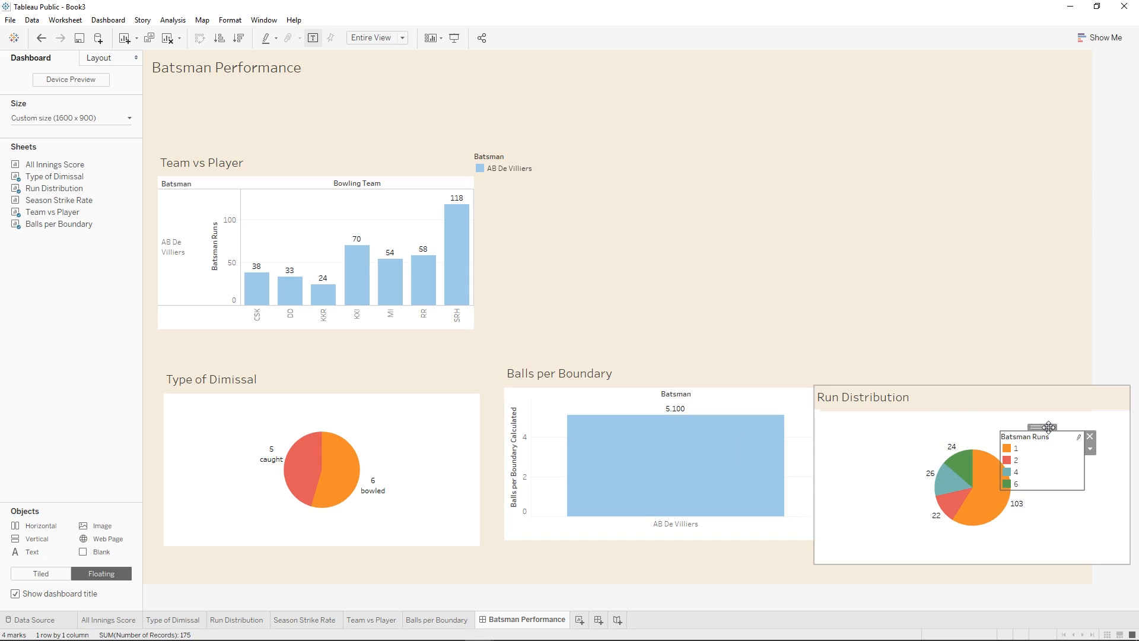
pyautogui.moveTo(1049, 426); pyautogui.dragTo(1057, 400)
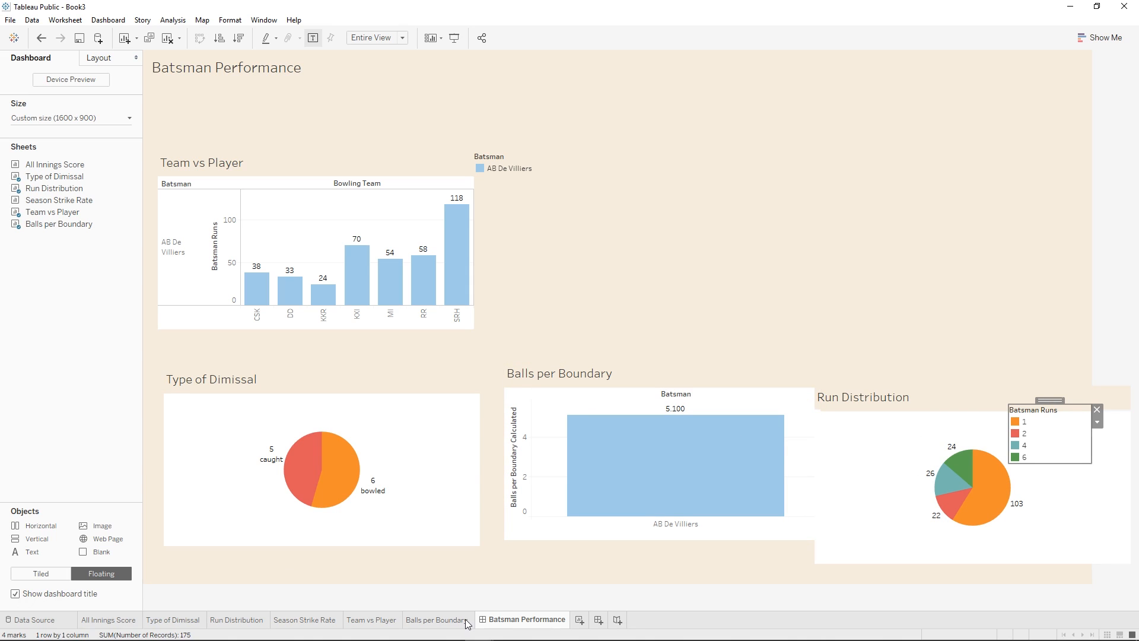
# - Examine the pie chart on the Run Distribution worksheet, and return to the Batsman Performance dashboard
pyautogui.click(236, 620)
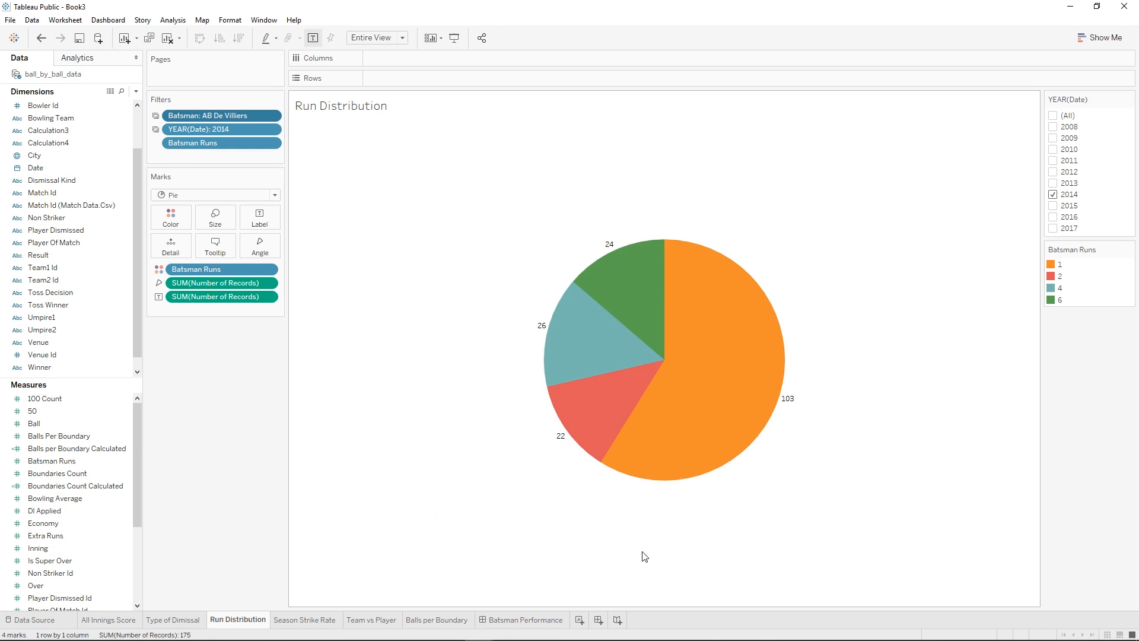
pyautogui.click(549, 620)
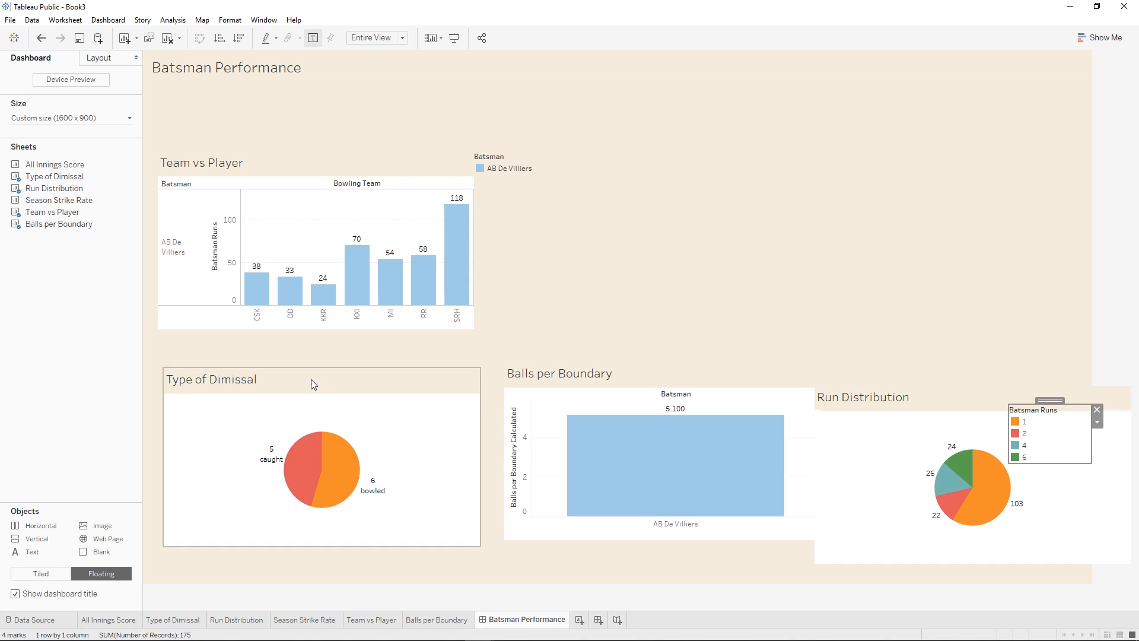
pyautogui.moveTo(70, 212)
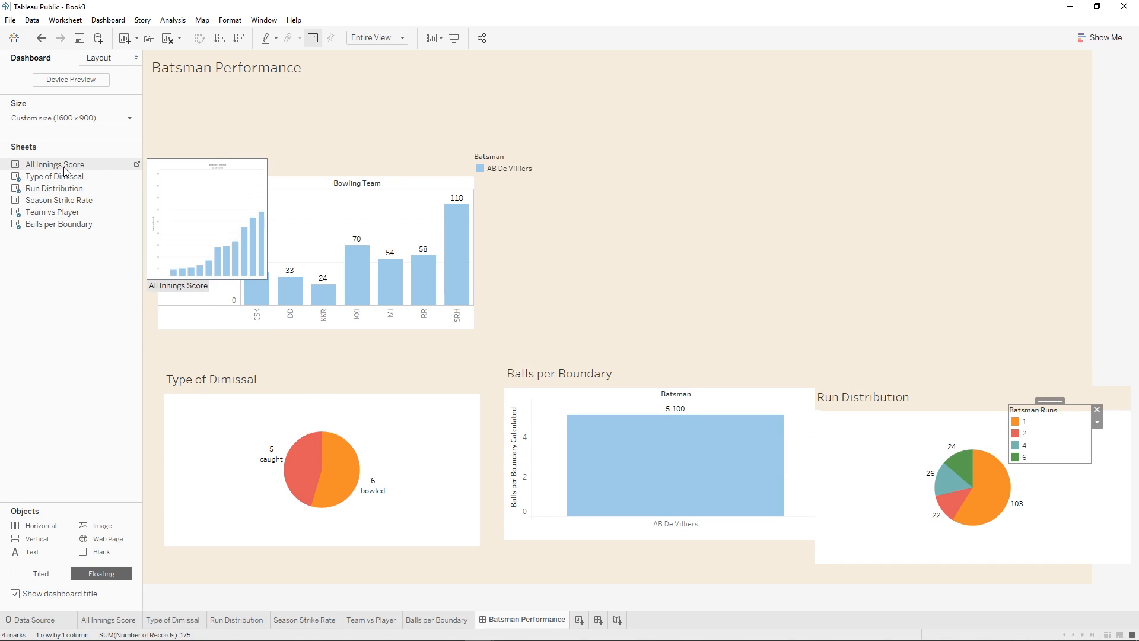
# - Add Season Strike Rate at the dashboard's upper right without its Year of Date filter, and All Innings Score beside Team vs Player
pyautogui.moveTo(67, 205); pyautogui.dragTo(763, 165)
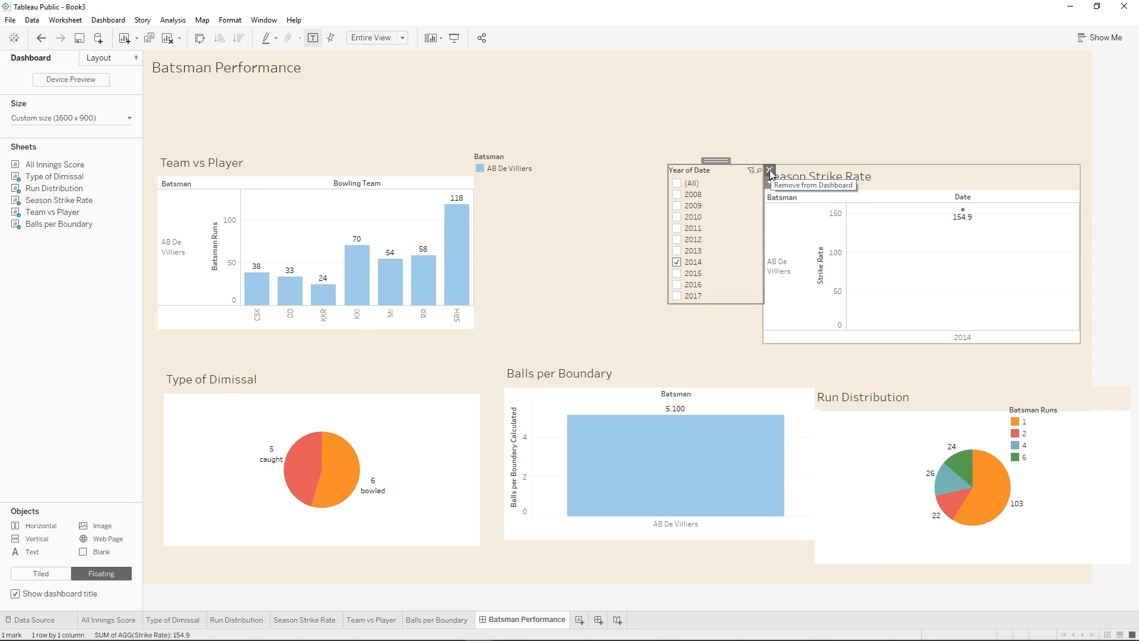
pyautogui.click(770, 169)
pyautogui.moveTo(82, 172)
pyautogui.moveTo(82, 172); pyautogui.dragTo(468, 179)
# - Move the Batsman filter to just below the dashboard title and display it as a multiple values dropdown
pyautogui.click(840, 186)
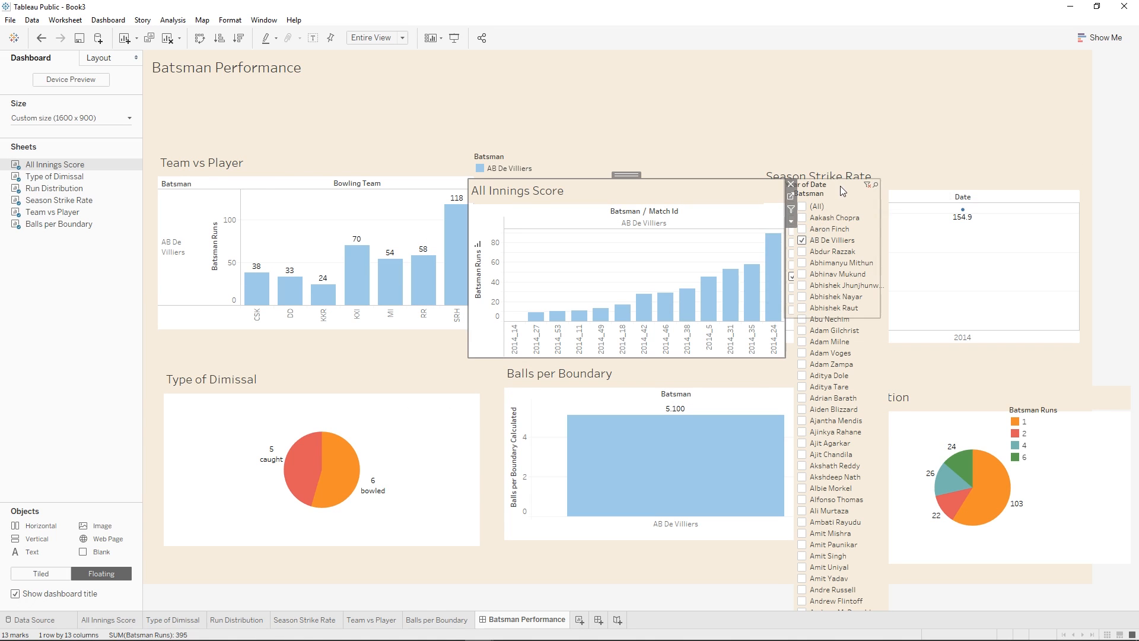
pyautogui.click(461, 88)
pyautogui.click(838, 183)
pyautogui.moveTo(841, 186); pyautogui.dragTo(215, 76)
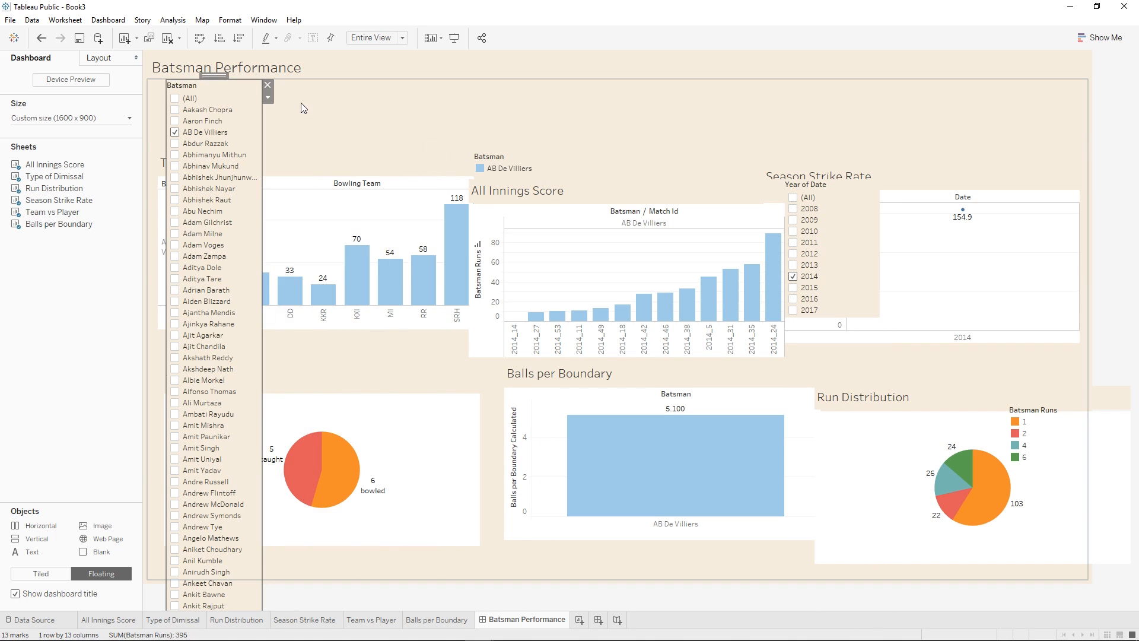
pyautogui.click(267, 98)
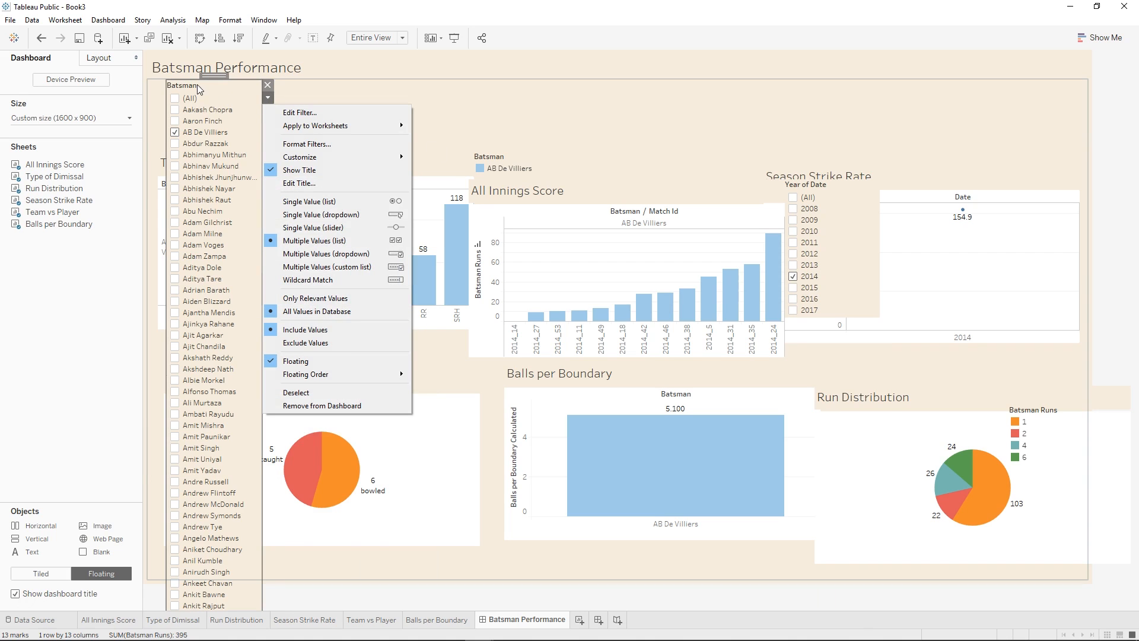
pyautogui.click(342, 255)
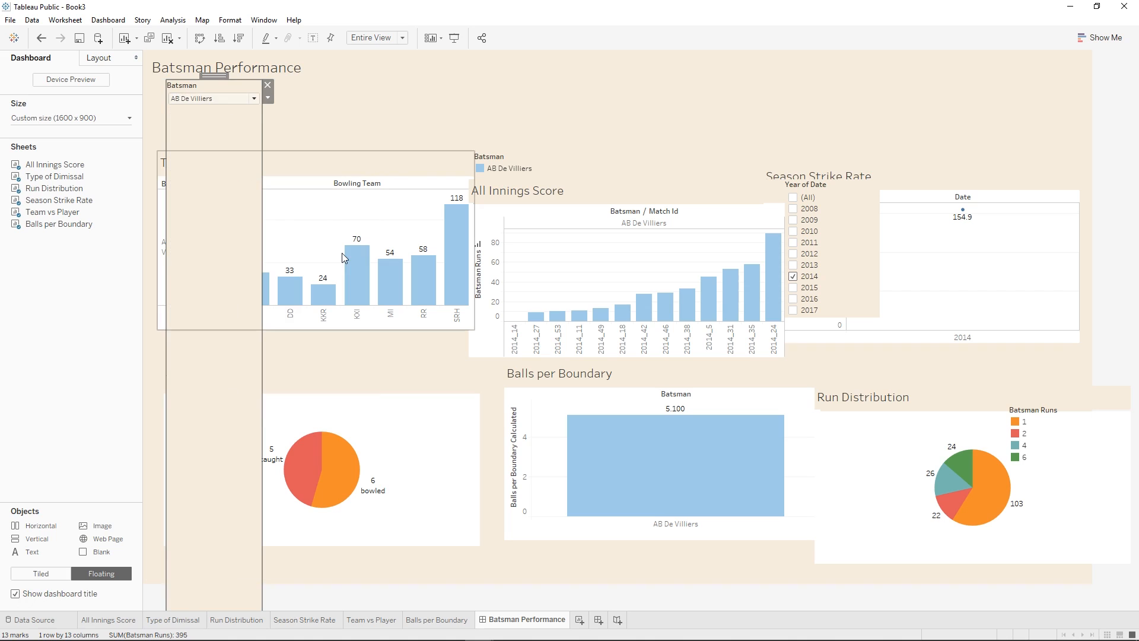
# - Set the Batsman filter's height to 100, shrink it to about 52, and position it at about x 65, y 56
pyautogui.moveTo(228, 85); pyautogui.dragTo(234, 58)
pyautogui.click(99, 58)
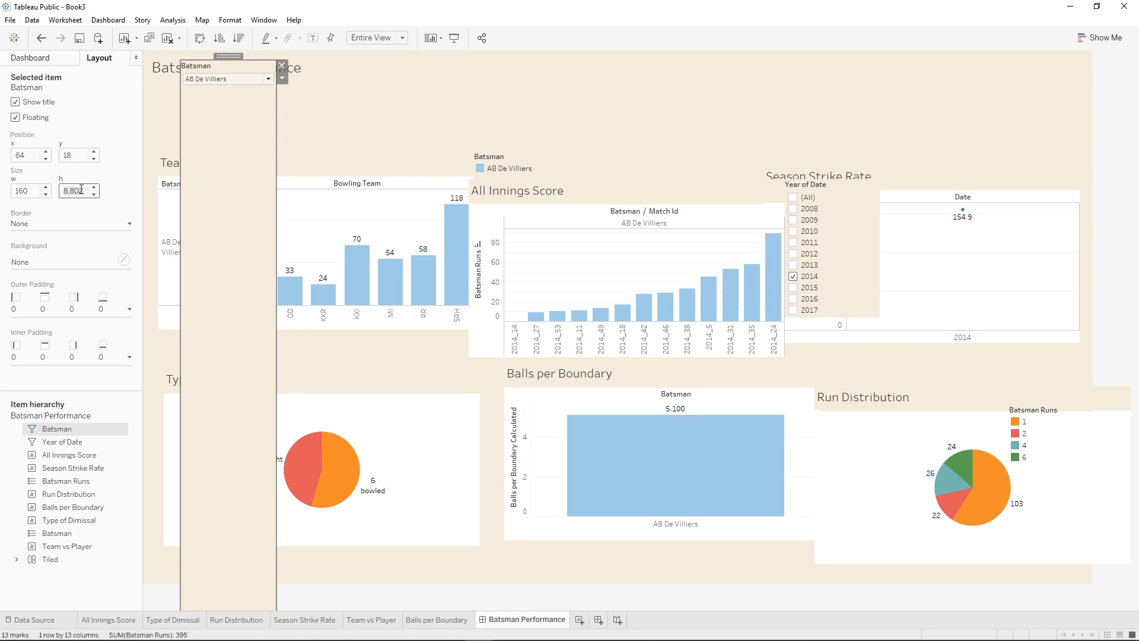
pyautogui.write('100')
pyautogui.press('Return')
pyautogui.moveTo(228, 56); pyautogui.dragTo(229, 79)
pyautogui.moveTo(230, 143); pyautogui.dragTo(230, 114)
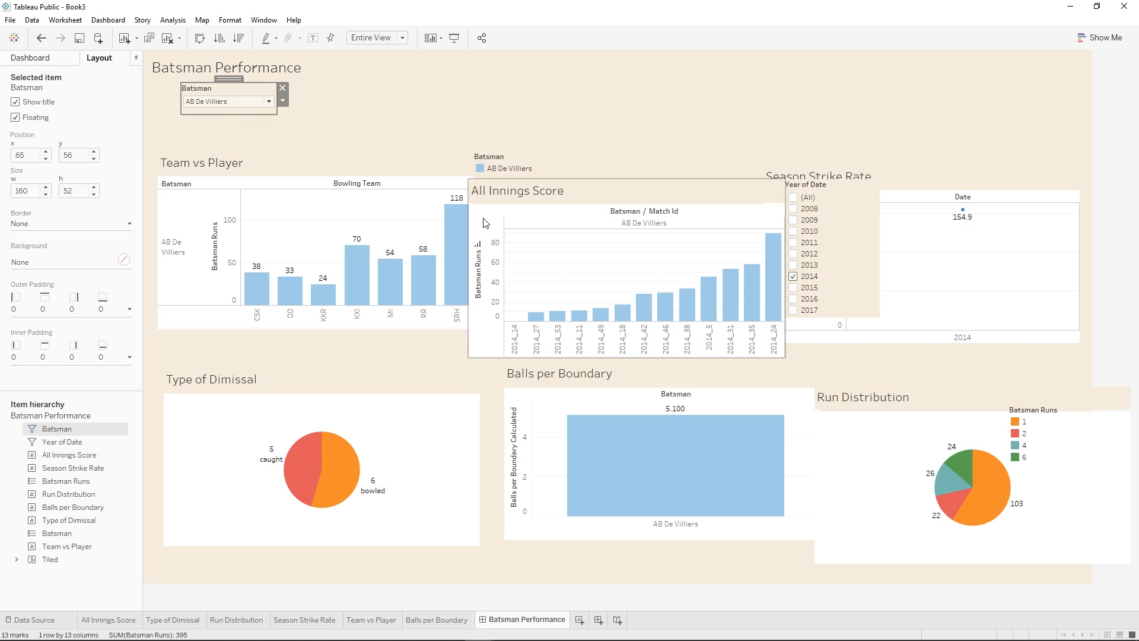
# - Place the Year of Date filter beside the Batsman filter as a multiple values dropdown and shrink its height to about 56
pyautogui.click(828, 186)
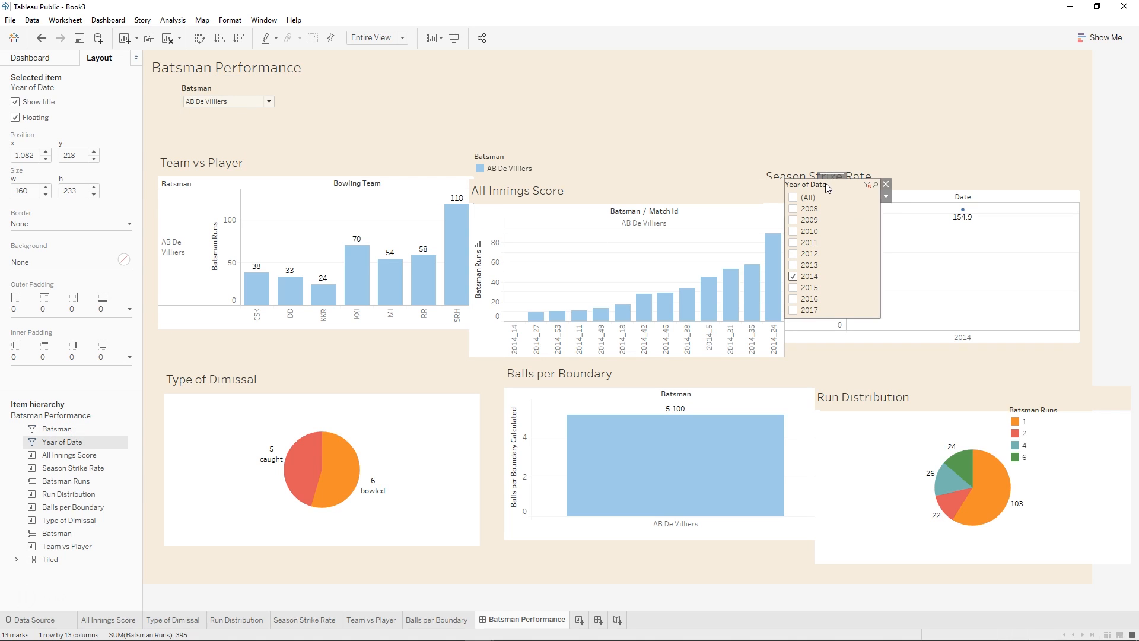
pyautogui.moveTo(831, 173); pyautogui.dragTo(344, 66)
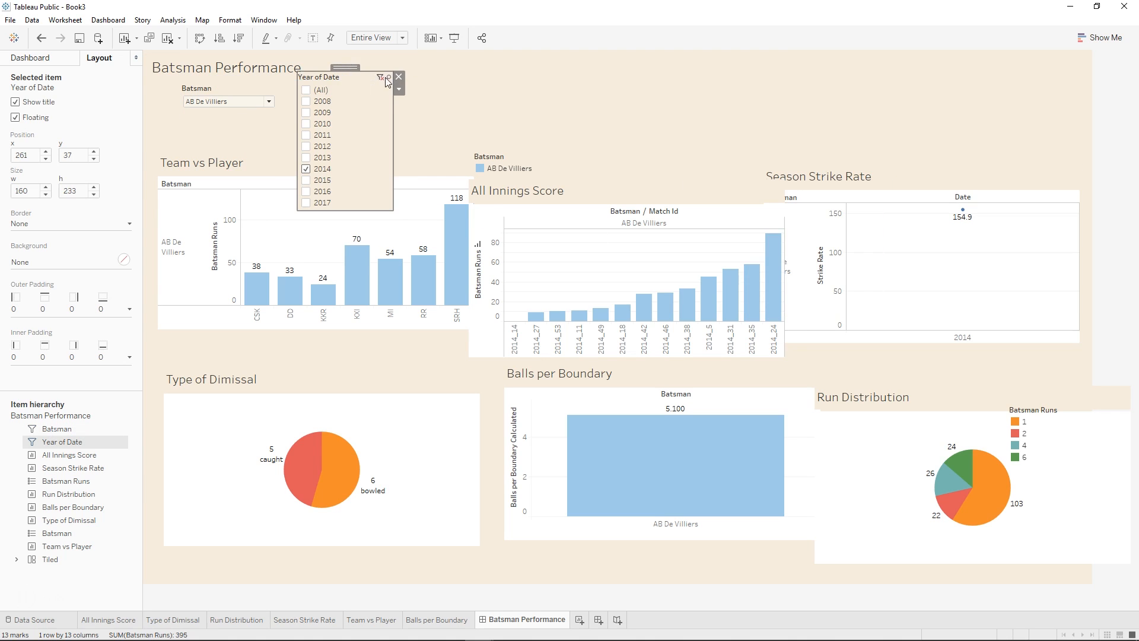
pyautogui.click(399, 91)
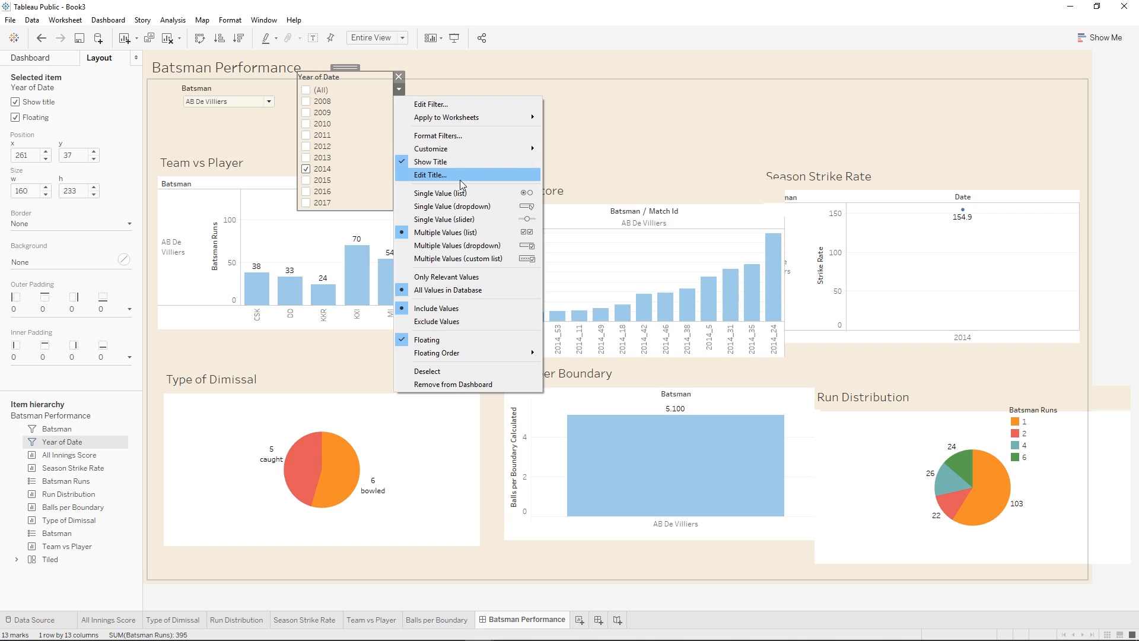
pyautogui.click(481, 246)
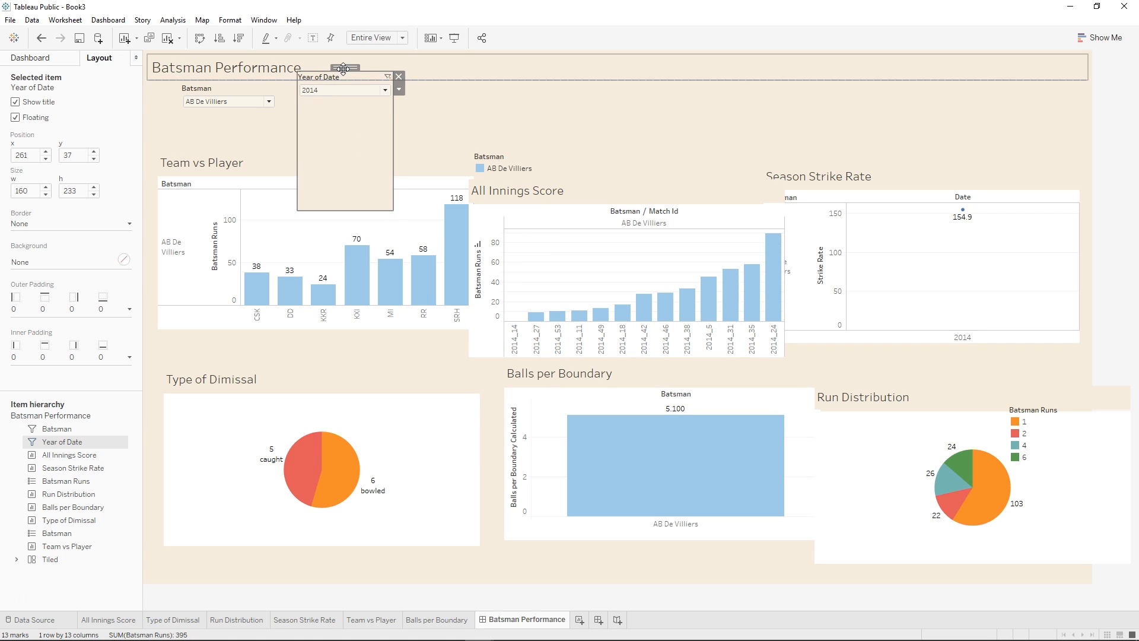
pyautogui.moveTo(343, 82); pyautogui.dragTo(343, 94)
pyautogui.moveTo(351, 221); pyautogui.dragTo(357, 107)
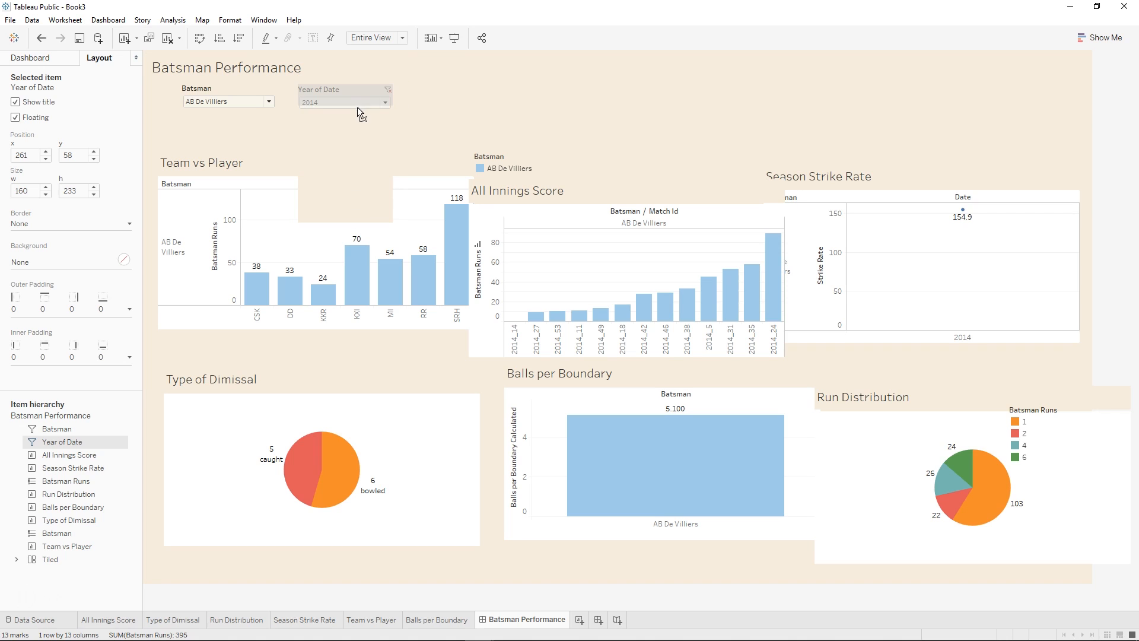
pyautogui.click(357, 117)
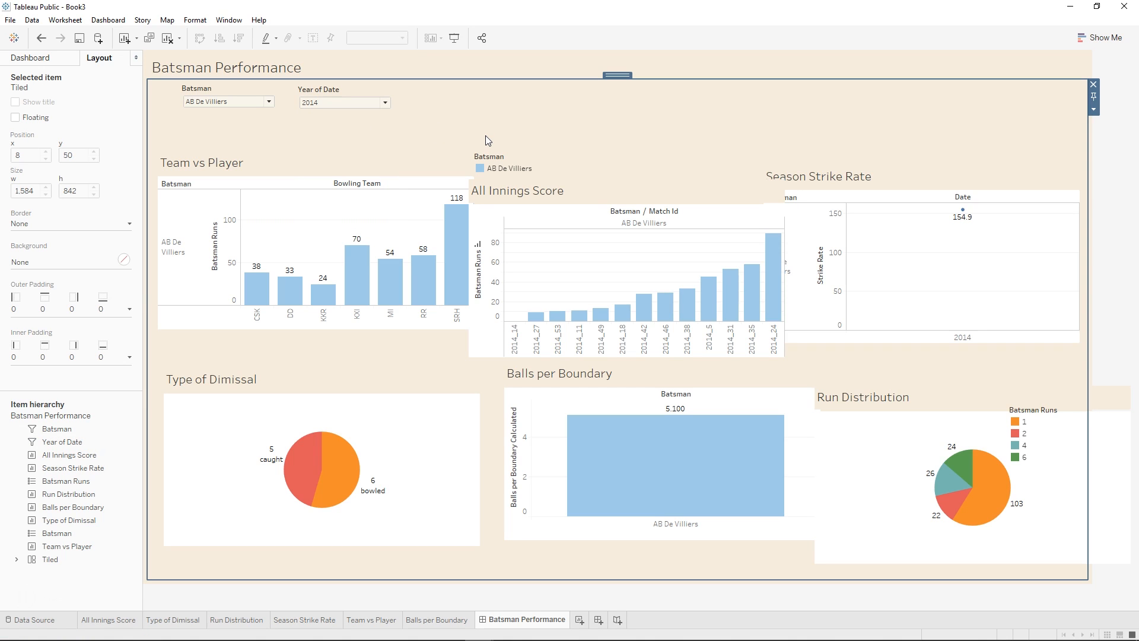
# - Remove the Batsman color legend above the All Innings Score sheet from the dashboard
pyautogui.click(524, 166)
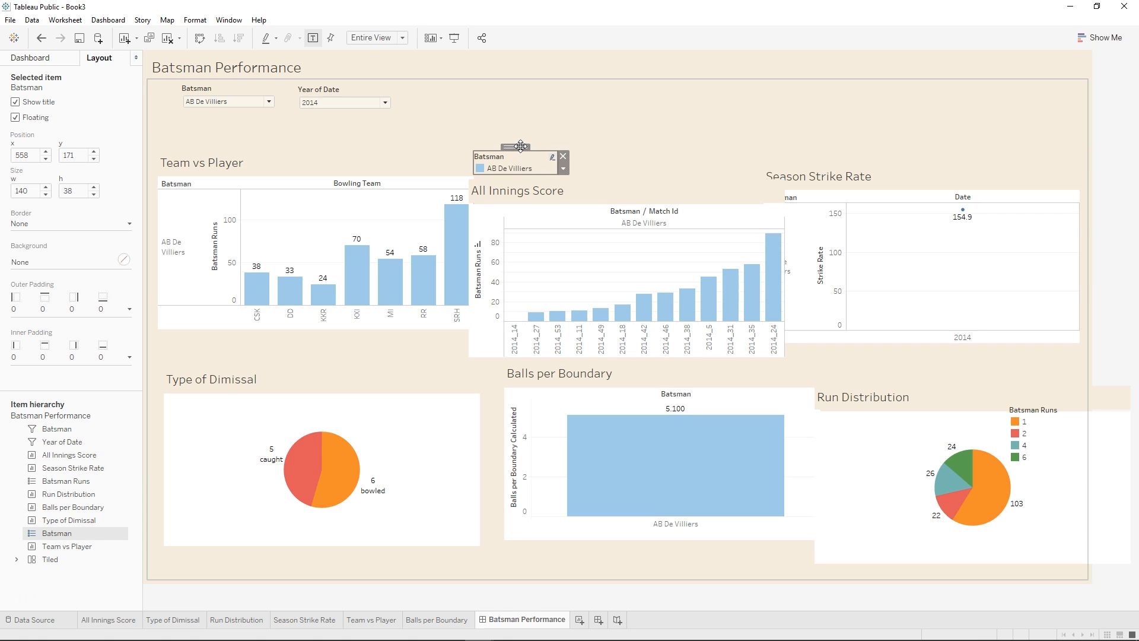
pyautogui.click(563, 156)
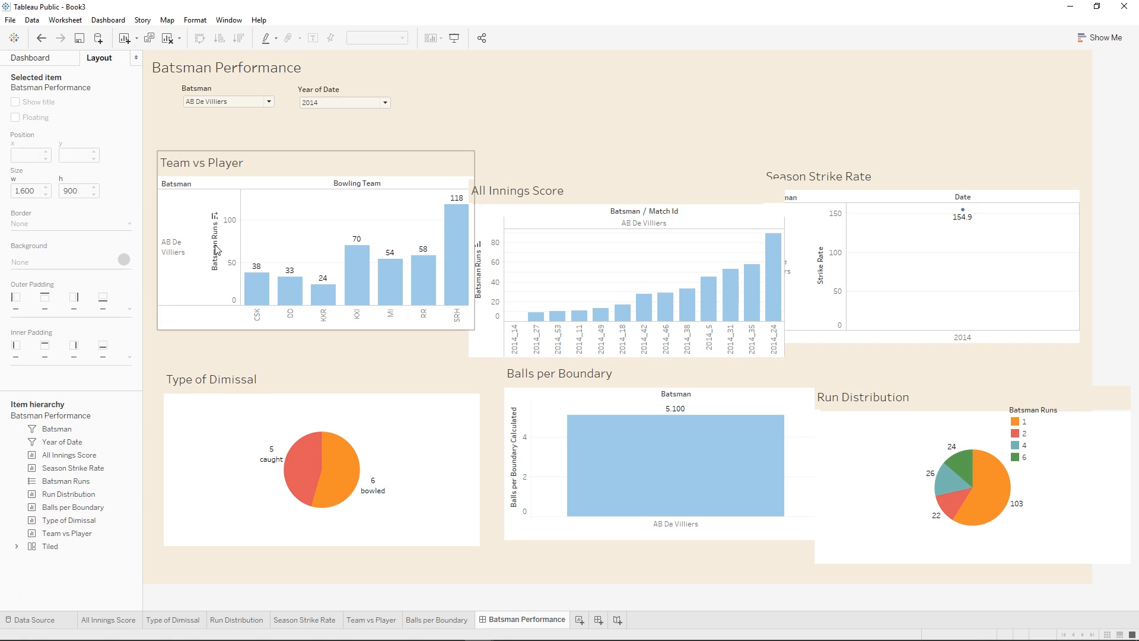
pyautogui.moveTo(378, 283)
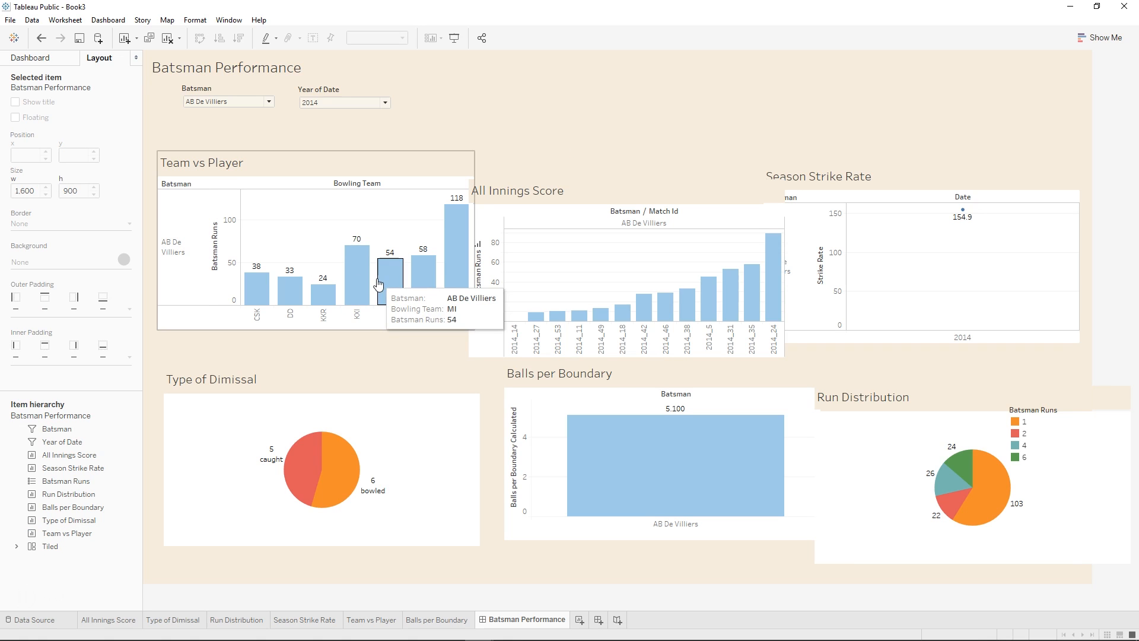
# - Check the dashboard's fixed size settings and set the Team vs Player sheet's width to 500
pyautogui.click(431, 155)
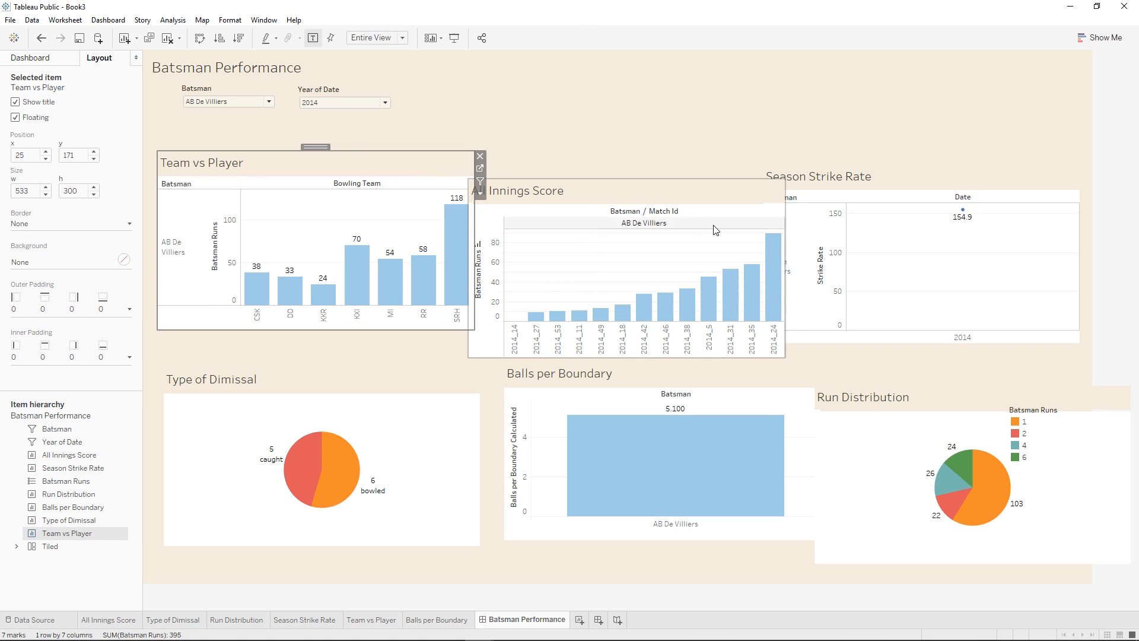
pyautogui.click(30, 59)
pyautogui.click(68, 119)
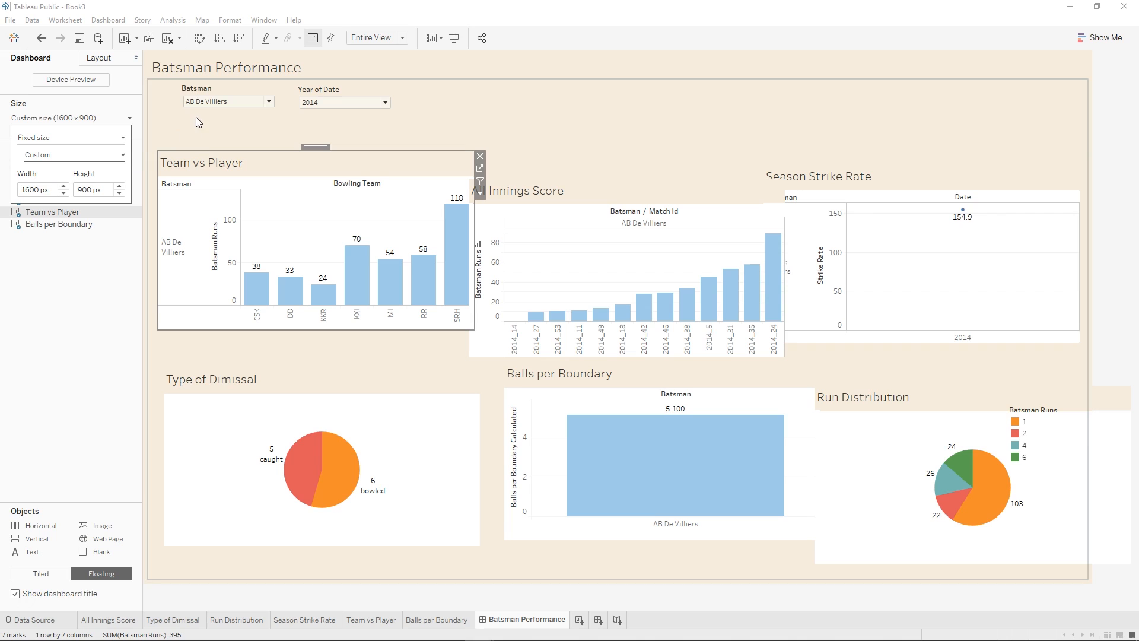
pyautogui.click(727, 332)
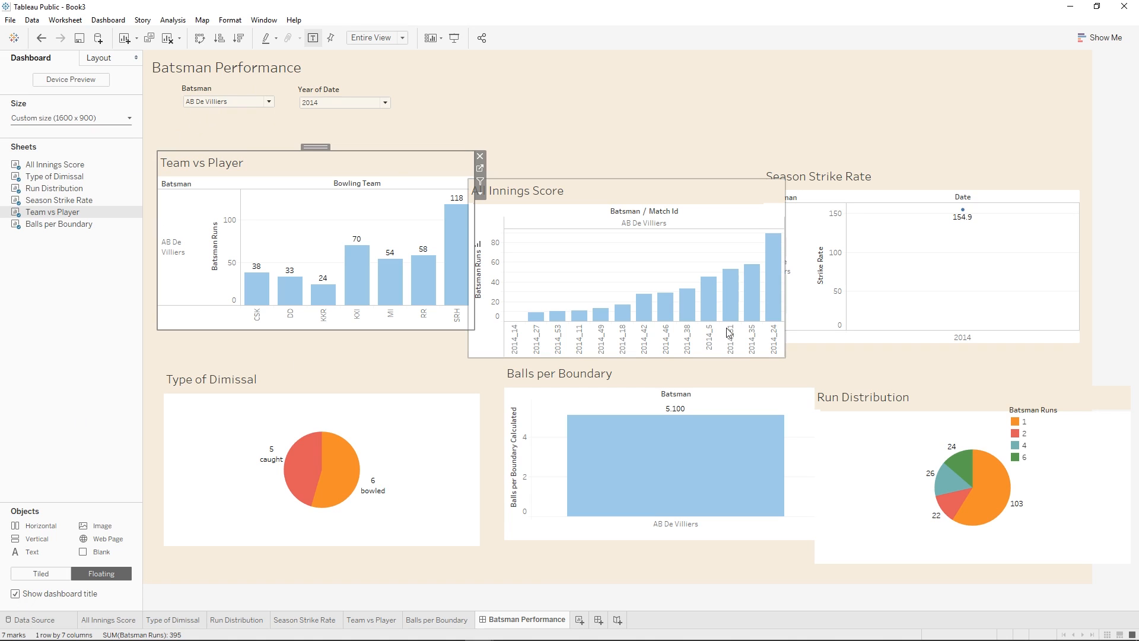
pyautogui.click(88, 58)
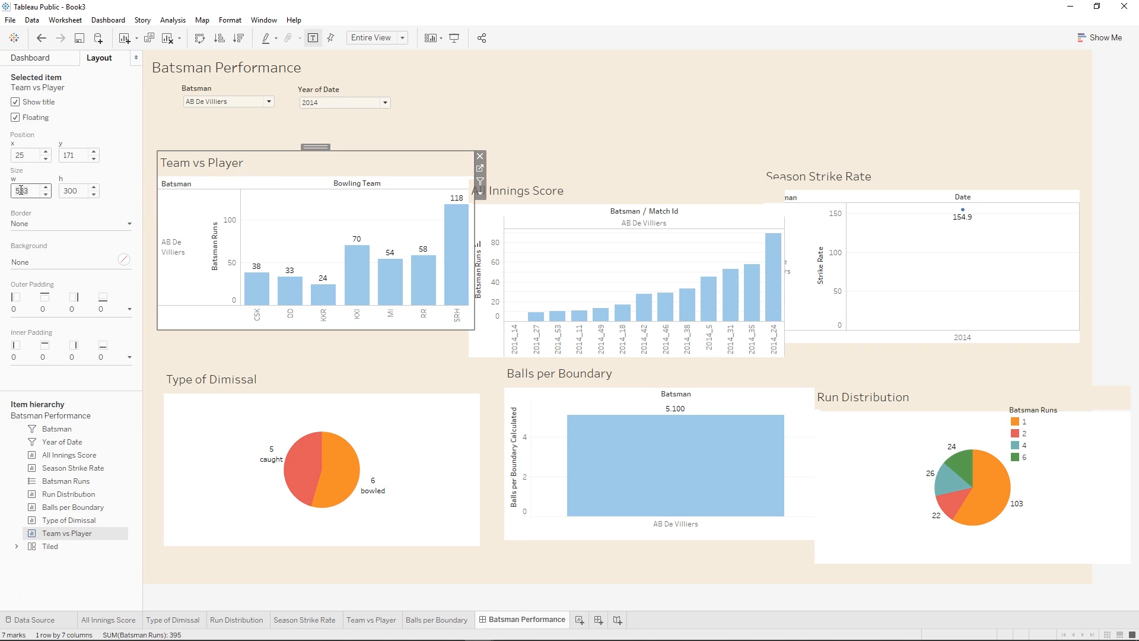
pyautogui.click(318, 114)
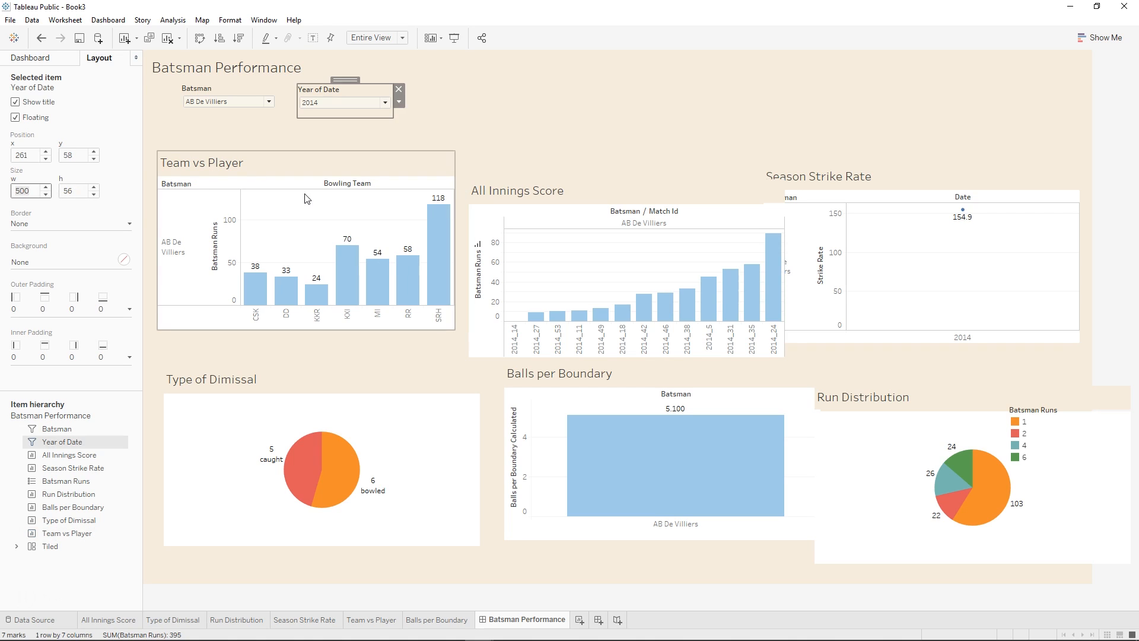
# - Set the widths of the All Innings Score and Season Strike Rate sheets to 500
pyautogui.click(562, 223)
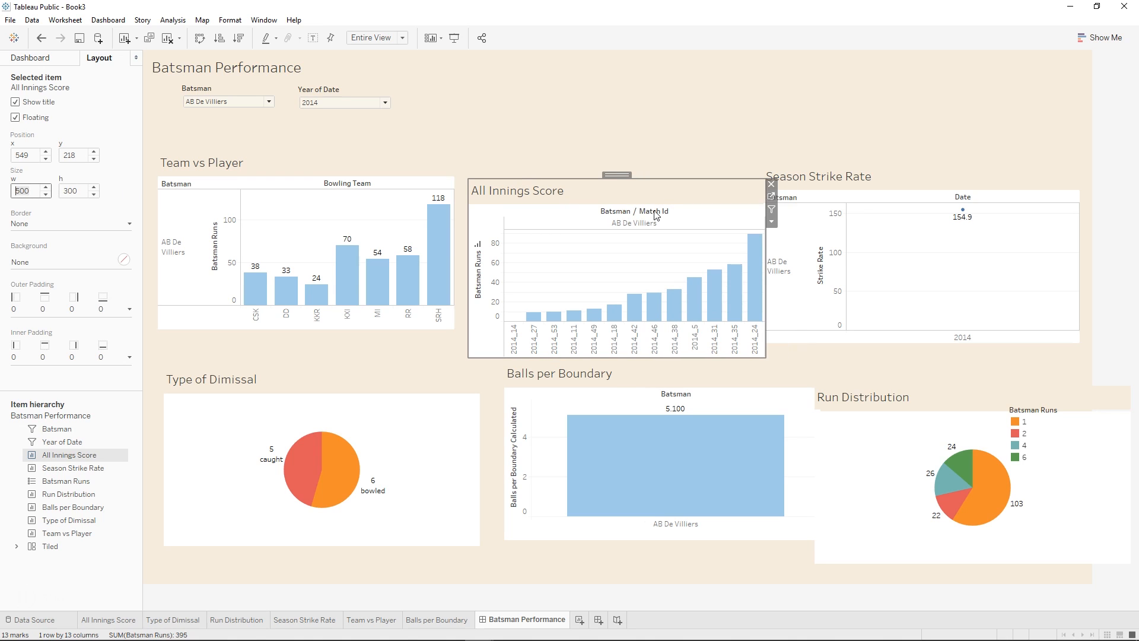
pyautogui.click(798, 226)
pyautogui.doubleClick(24, 190)
pyautogui.write('500')
pyautogui.press('Return')
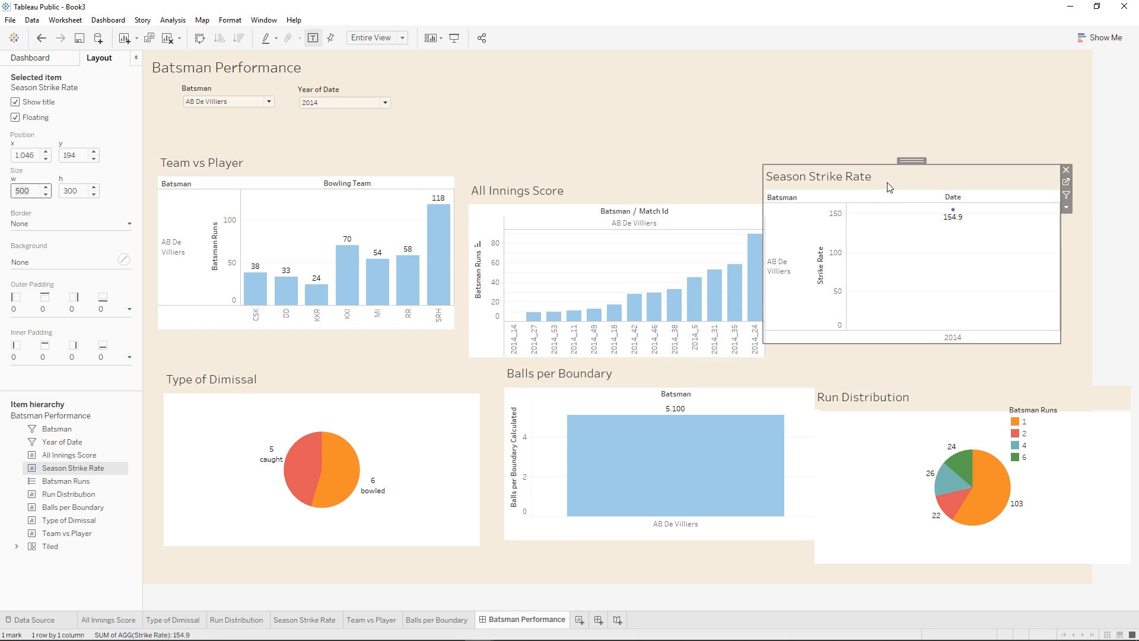
# - Move Season Strike Rate to about x 1083, y 206 and All Innings Score to about x 551, y 184
pyautogui.moveTo(911, 161); pyautogui.dragTo(934, 169)
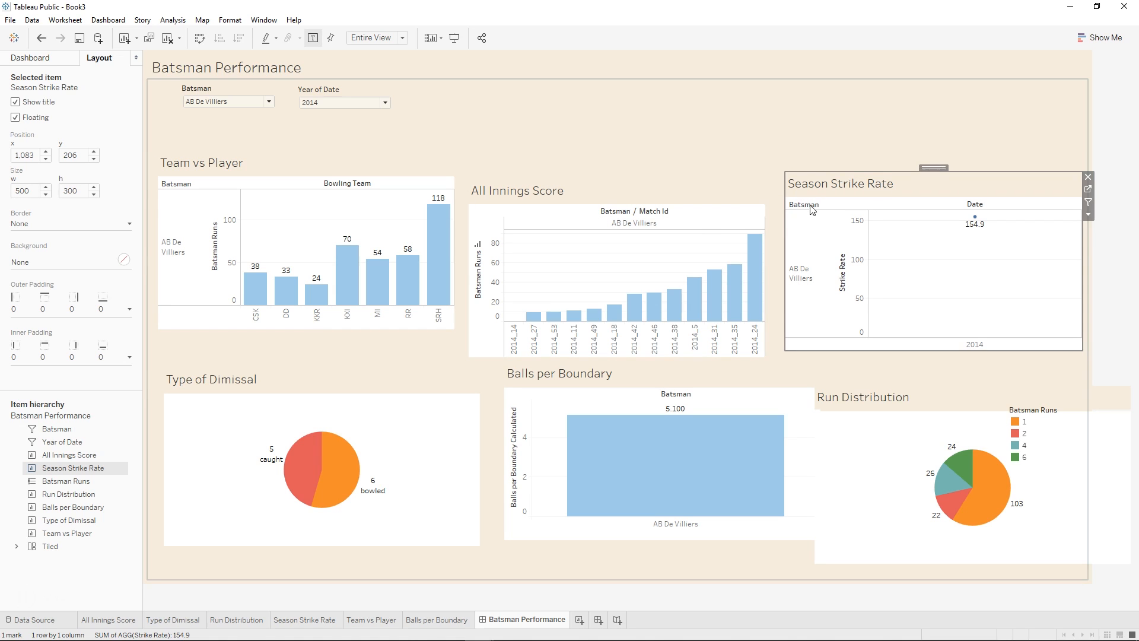
pyautogui.click(629, 223)
pyautogui.moveTo(617, 176); pyautogui.dragTo(618, 157)
pyautogui.click(810, 119)
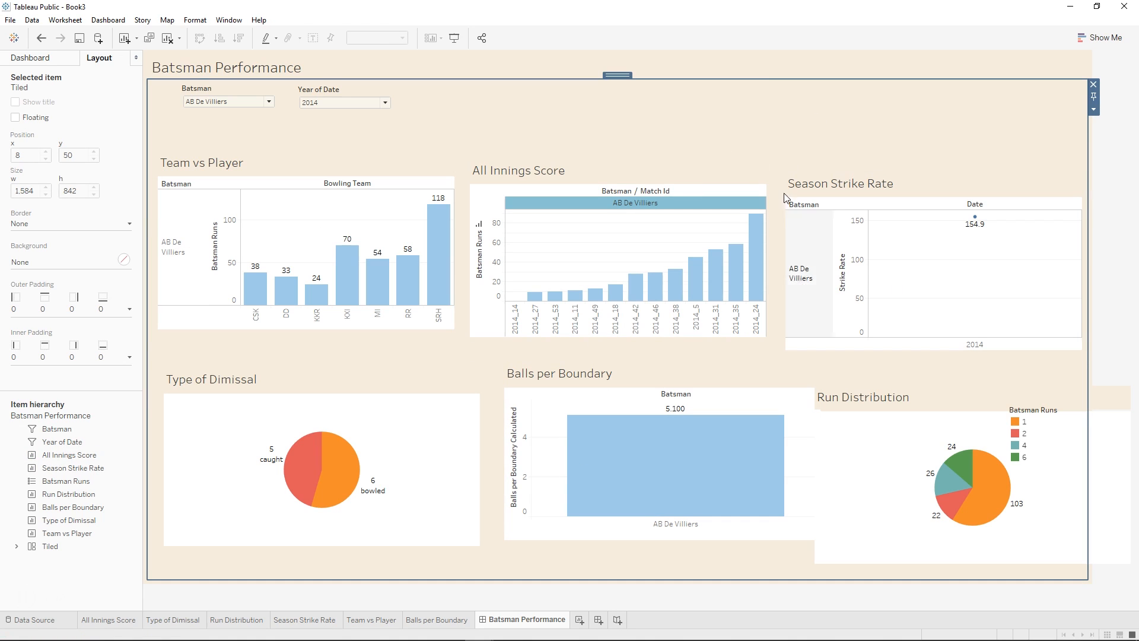
# - Set the widths of the Type of Dimissal, Balls per Boundary and Run Distribution sheets to 500
pyautogui.click(344, 396)
pyautogui.click(28, 189)
pyautogui.write('500')
pyautogui.press('Return')
pyautogui.click(627, 383)
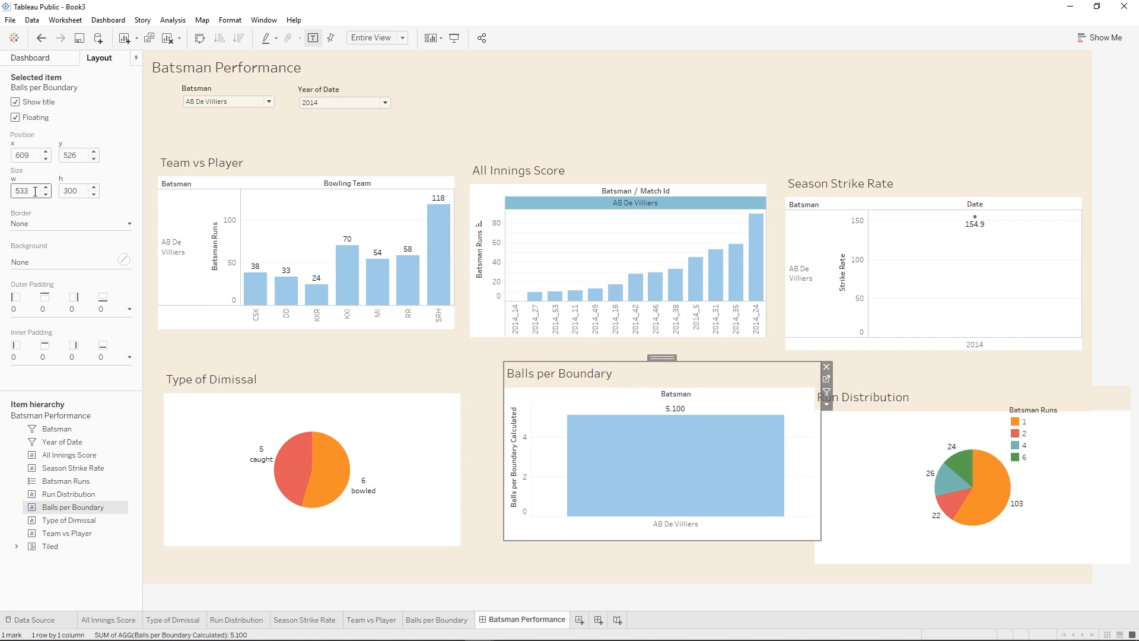
pyautogui.doubleClick(36, 191)
pyautogui.write('500')
pyautogui.press('Return')
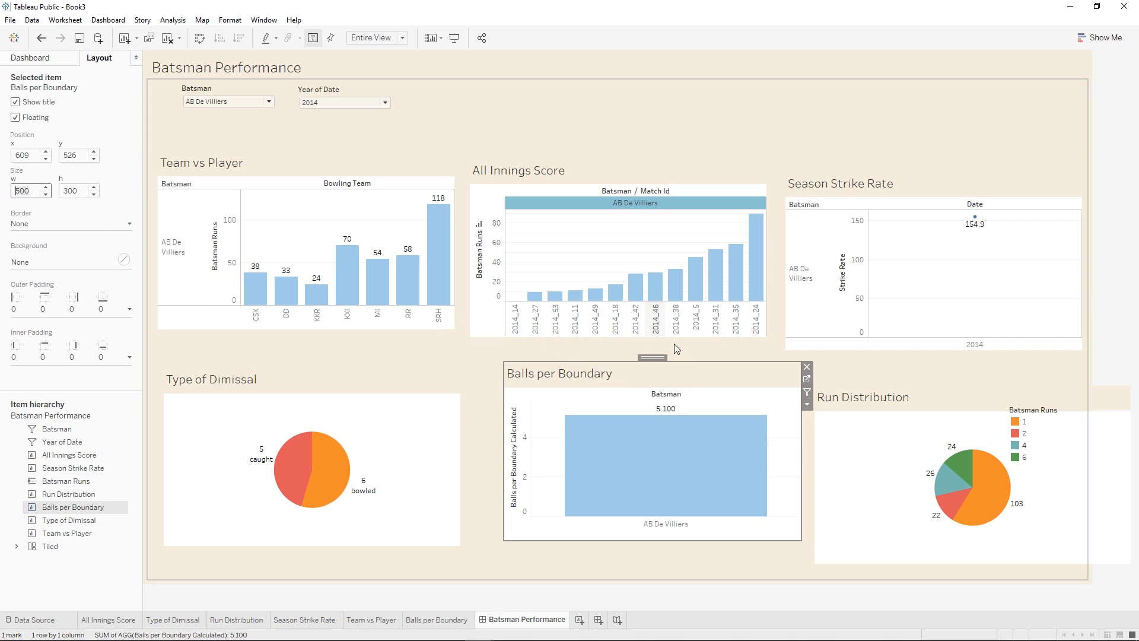
pyautogui.click(962, 388)
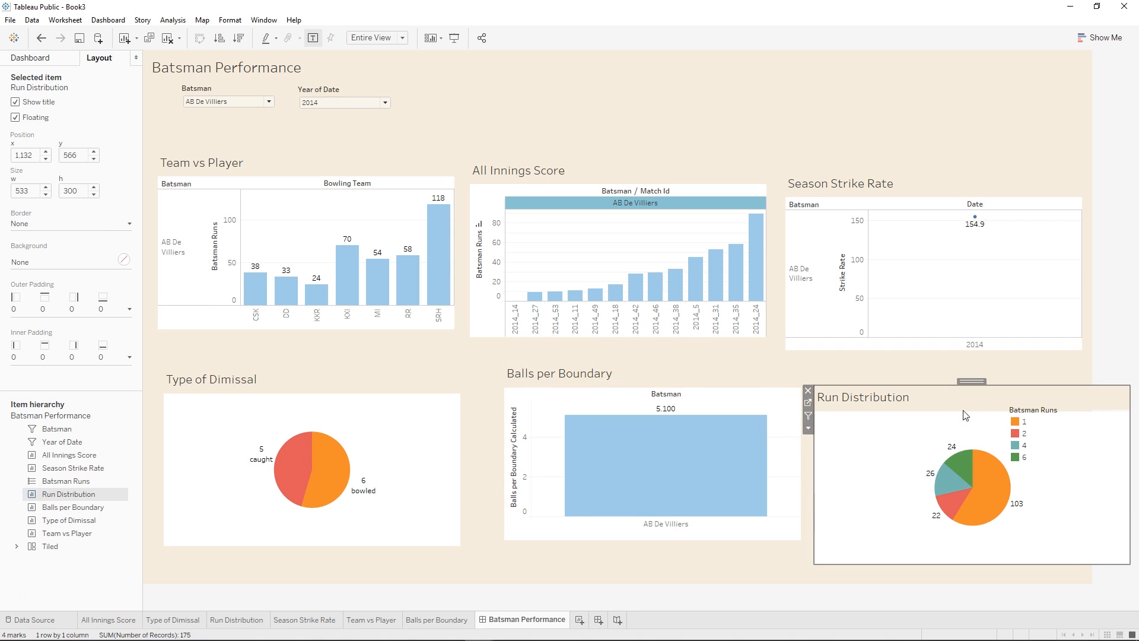
pyautogui.click(22, 190)
pyautogui.write('500')
pyautogui.press('Return')
# - Nudge the All Innings Score sheet slightly to the right, to about x 555
pyautogui.click(362, 393)
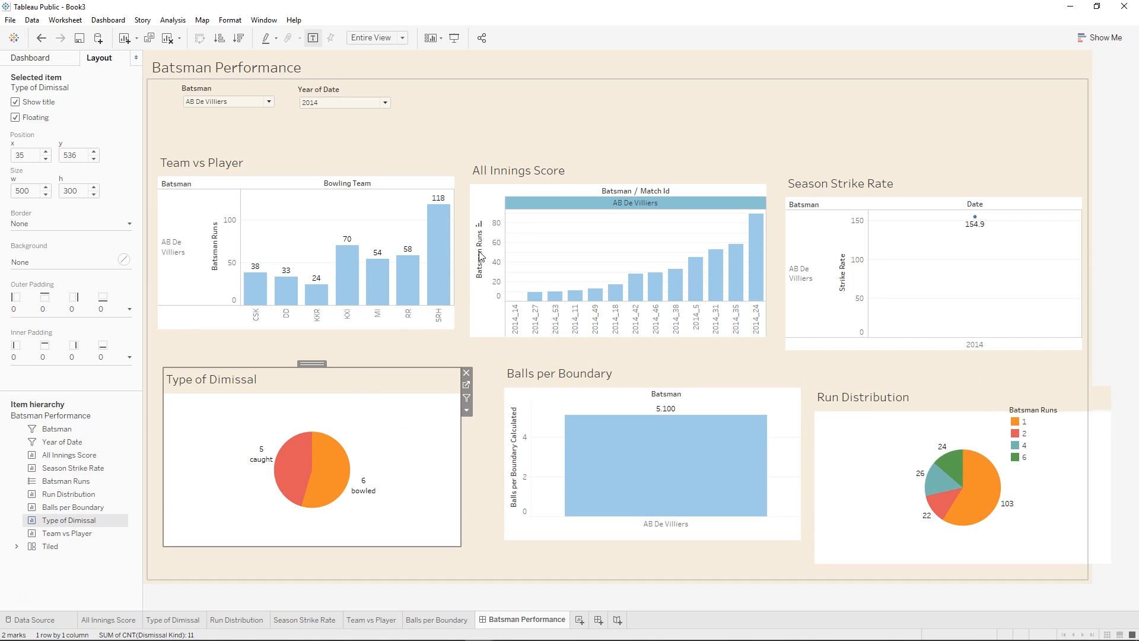
pyautogui.click(596, 169)
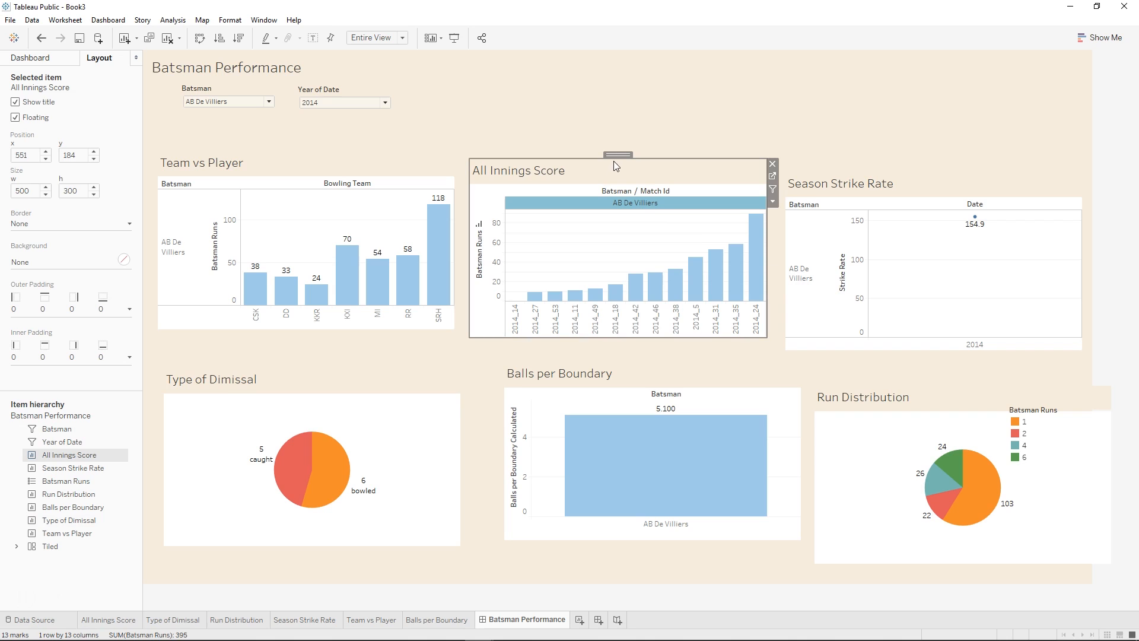
pyautogui.moveTo(617, 155); pyautogui.dragTo(620, 157)
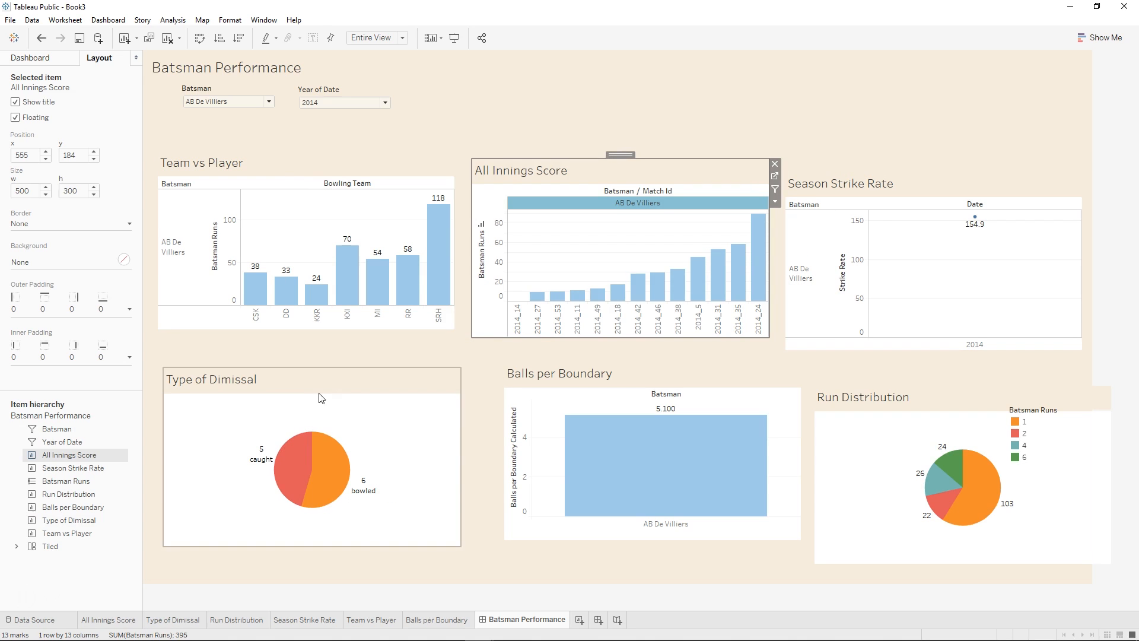
# - Align the Type of Dimissal sheet with Team vs Player by setting its x position to 25
pyautogui.click(251, 158)
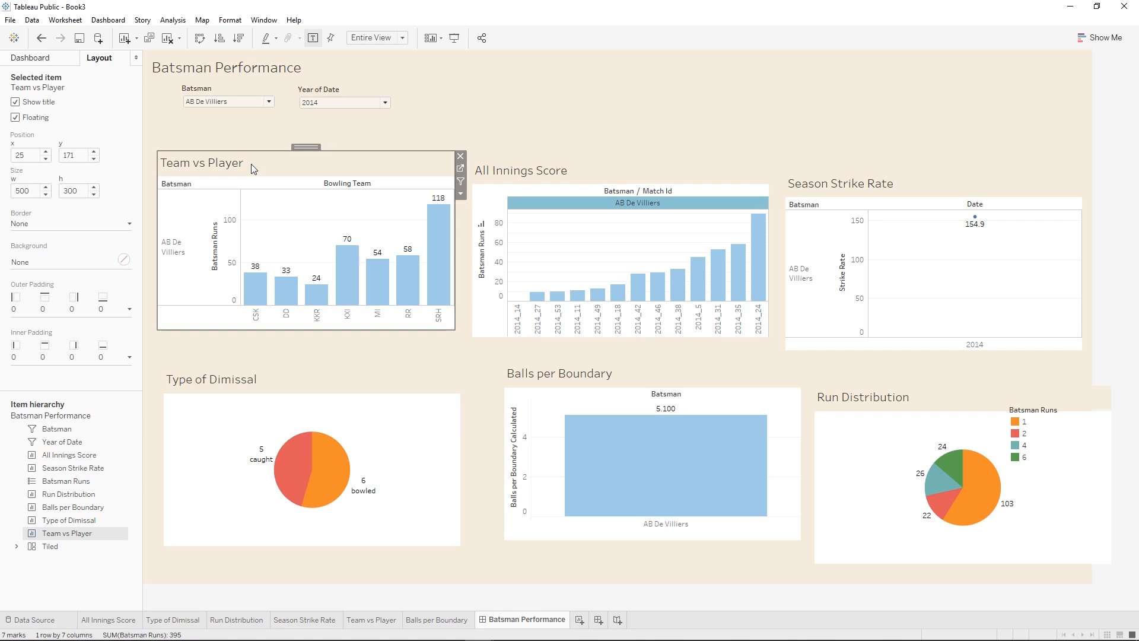
pyautogui.click(248, 408)
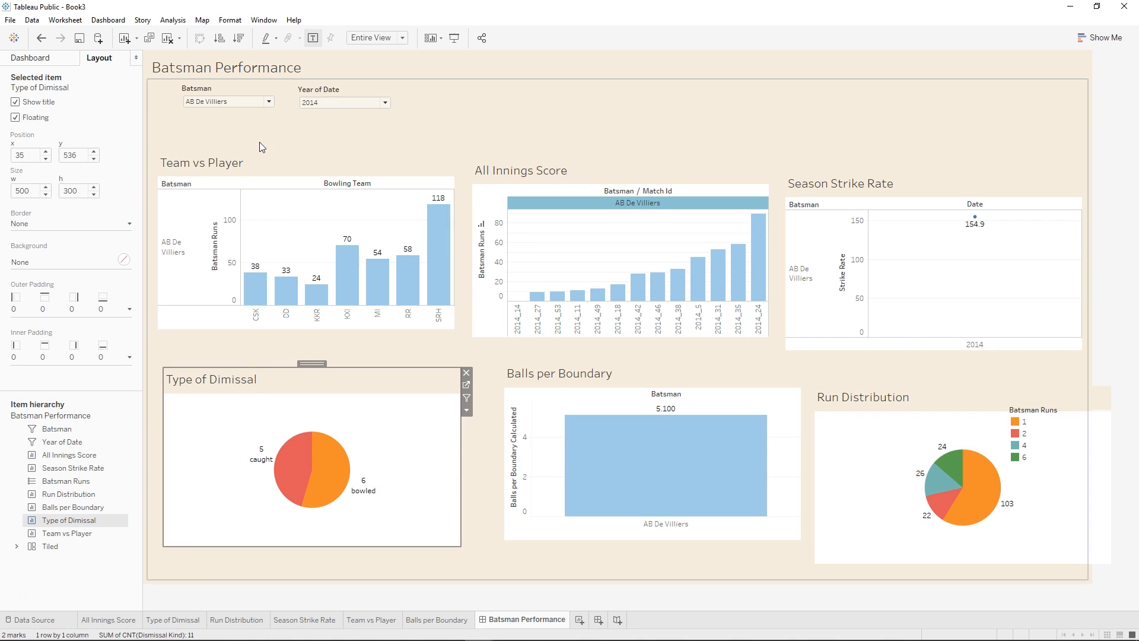
pyautogui.click(259, 159)
pyautogui.click(26, 156)
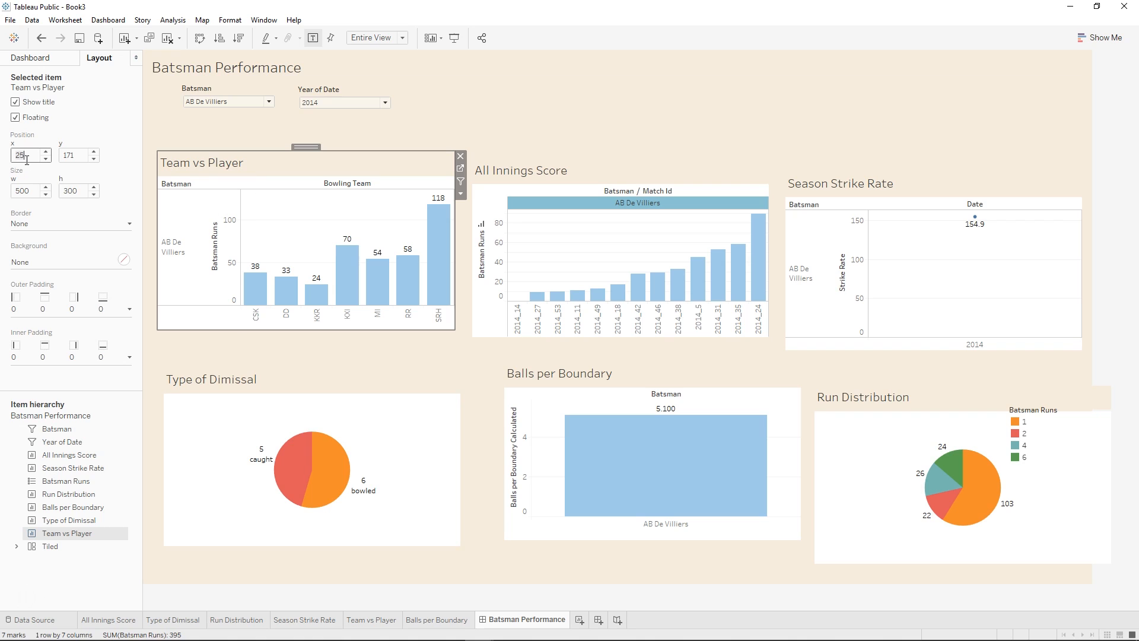
pyautogui.click(267, 389)
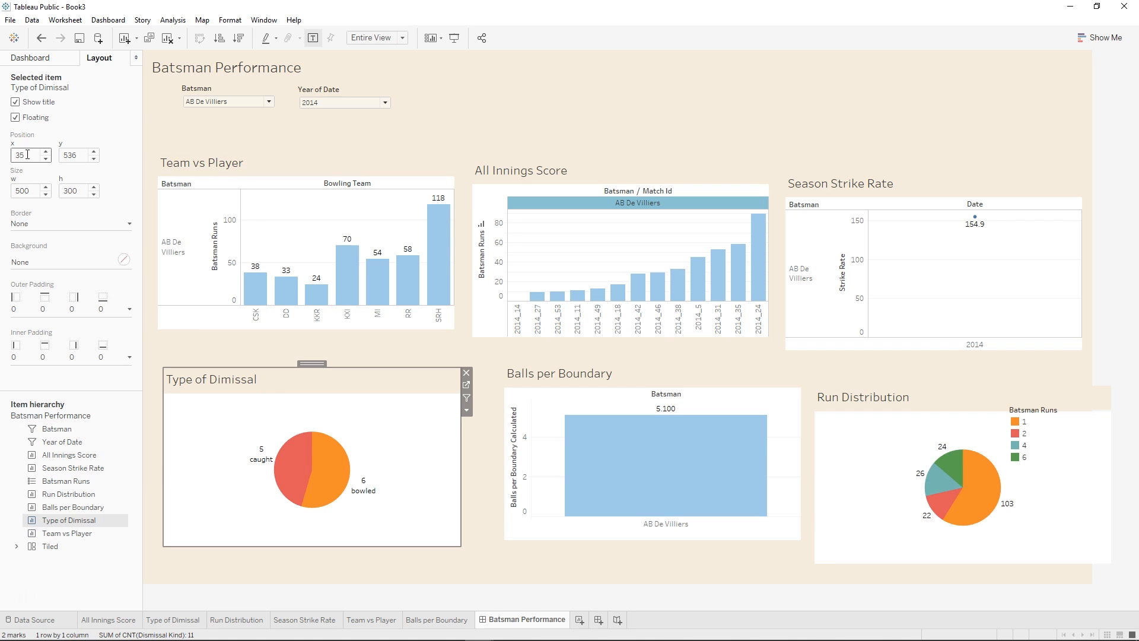
pyautogui.press('Return')
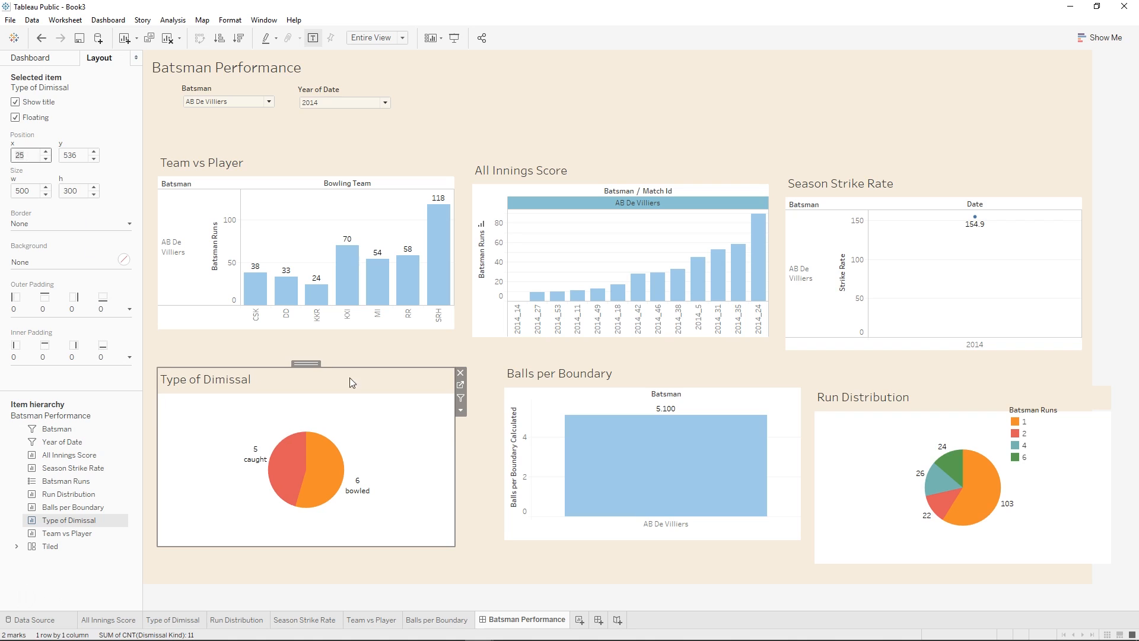
# - Align the Balls per Boundary sheet with All Innings Score by setting its x position to 555
pyautogui.click(569, 314)
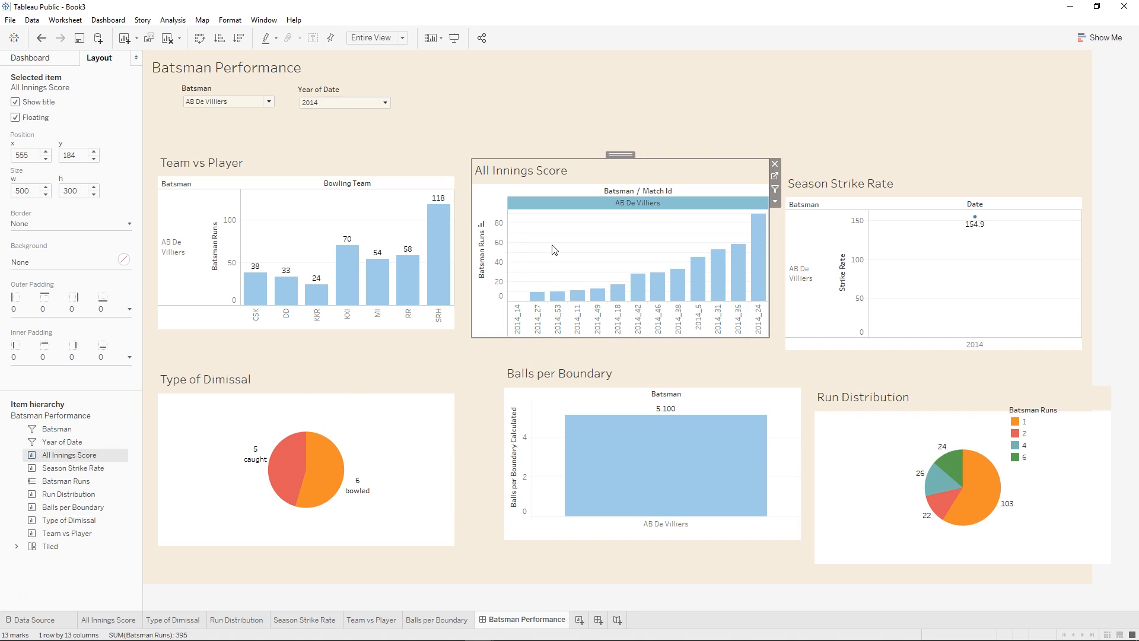
pyautogui.click(558, 385)
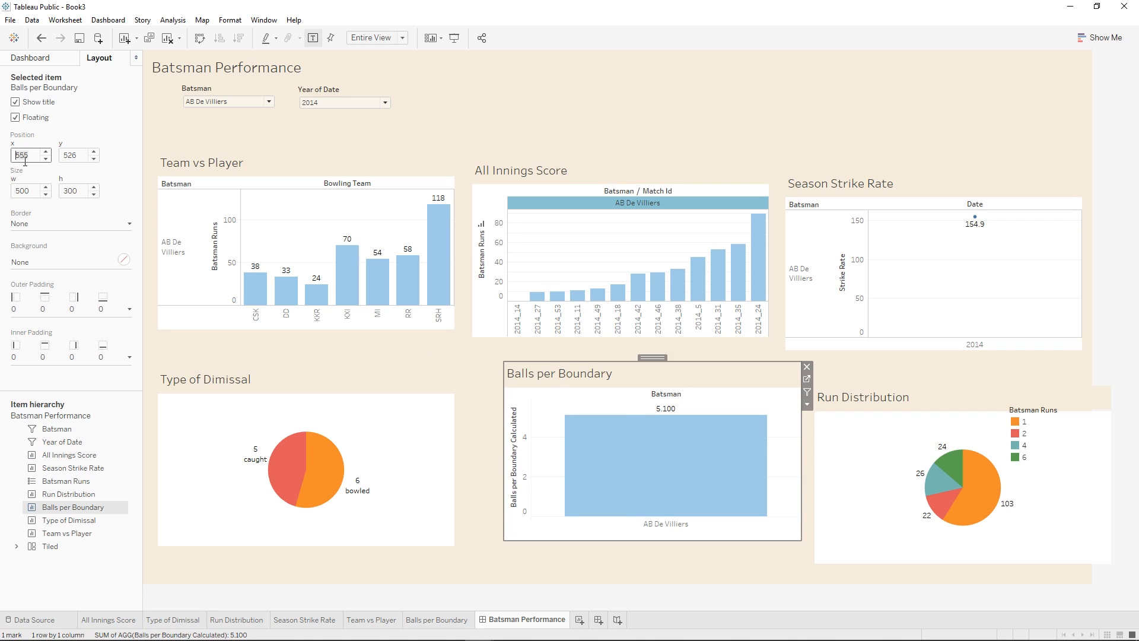
pyautogui.click(25, 159)
pyautogui.write('555')
pyautogui.press('Return')
# - Align the Run Distribution sheet with Season Strike Rate by setting its x position to 1083
pyautogui.click(927, 290)
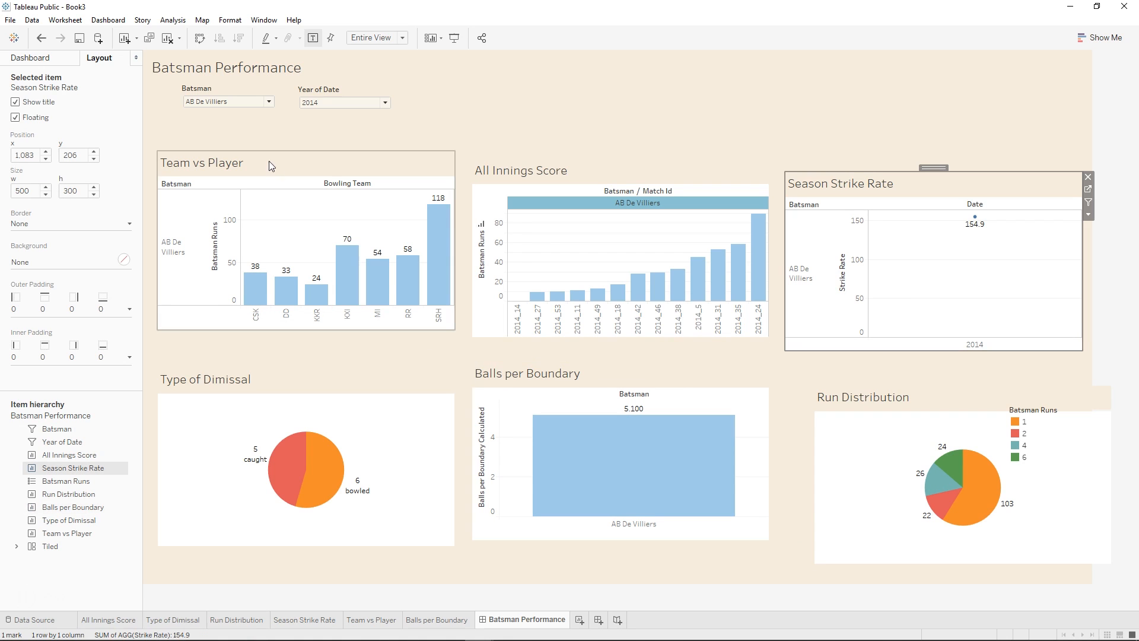
pyautogui.click(39, 159)
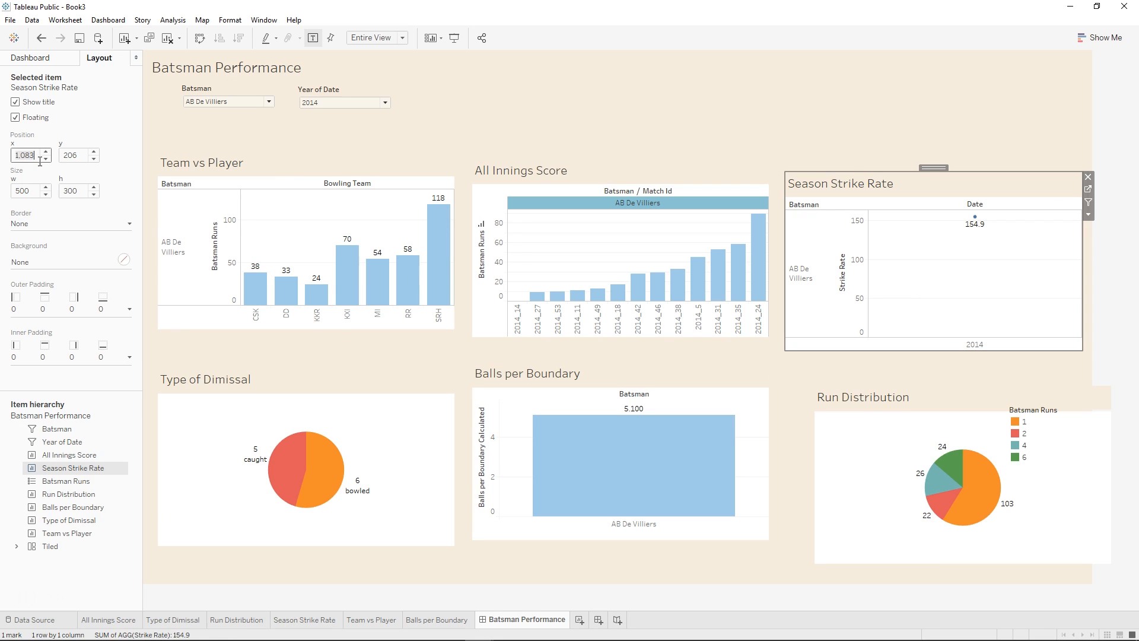
pyautogui.click(879, 413)
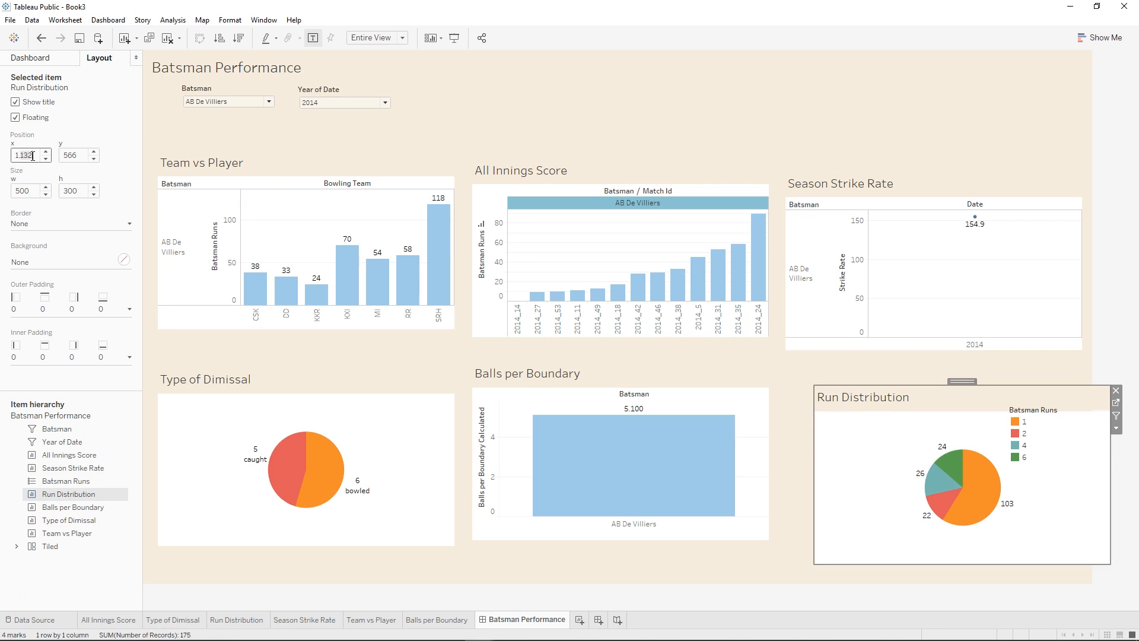
pyautogui.write('1083')
pyautogui.press('Return')
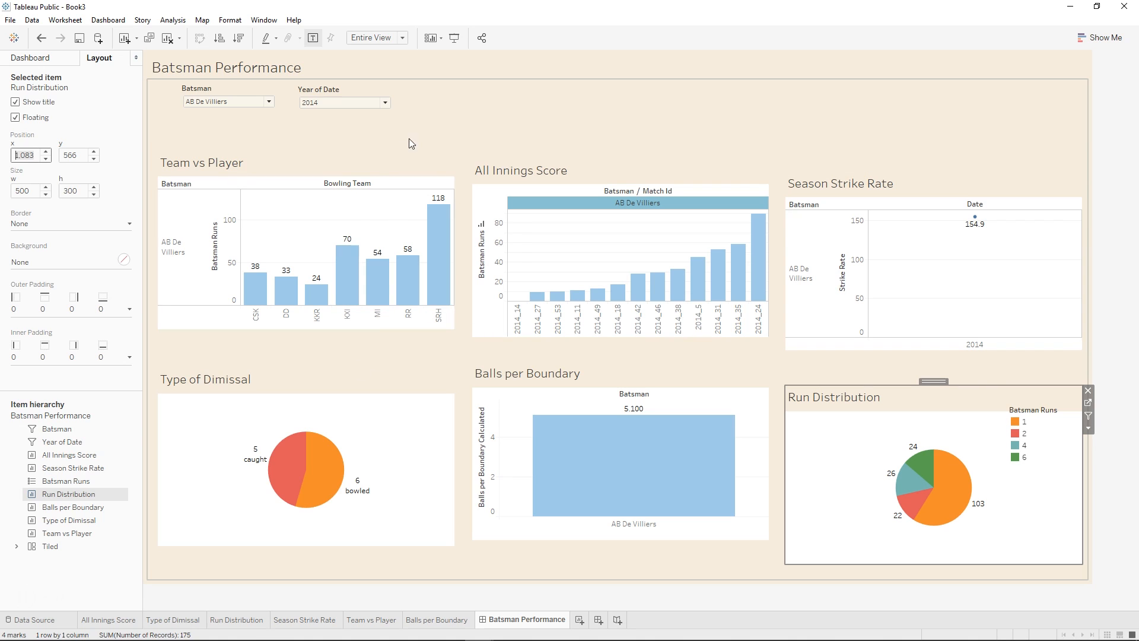
# - Set the y positions of the Team vs Player, All Innings Score and Season Strike Rate sheets to 170
pyautogui.click(340, 174)
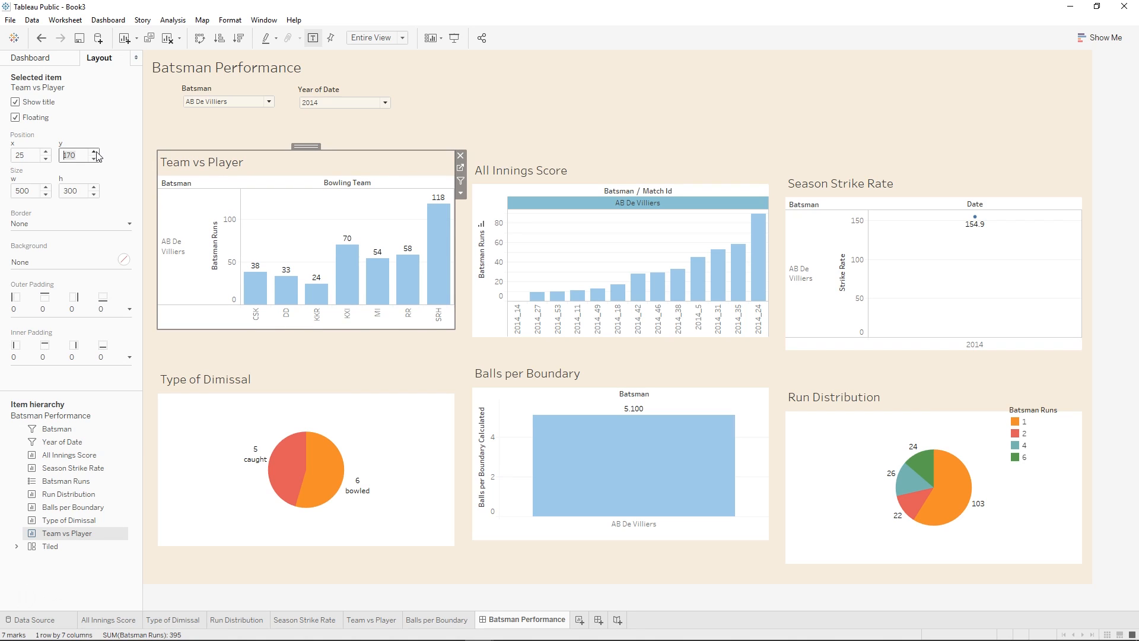
pyautogui.click(79, 159)
pyautogui.click(616, 176)
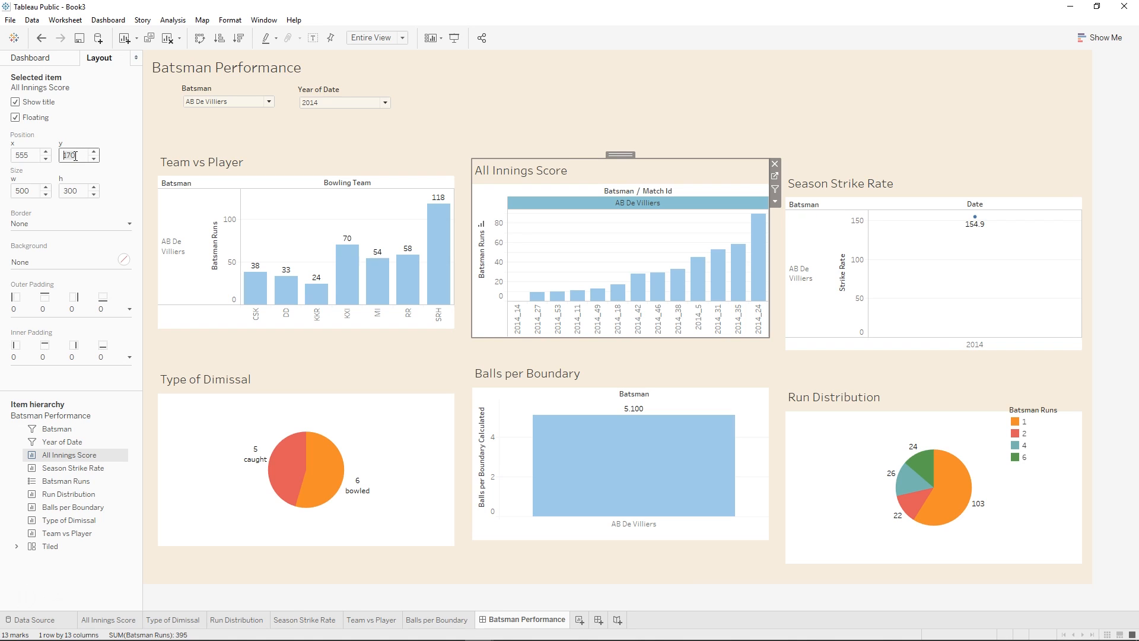
pyautogui.press('Return')
pyautogui.click(815, 170)
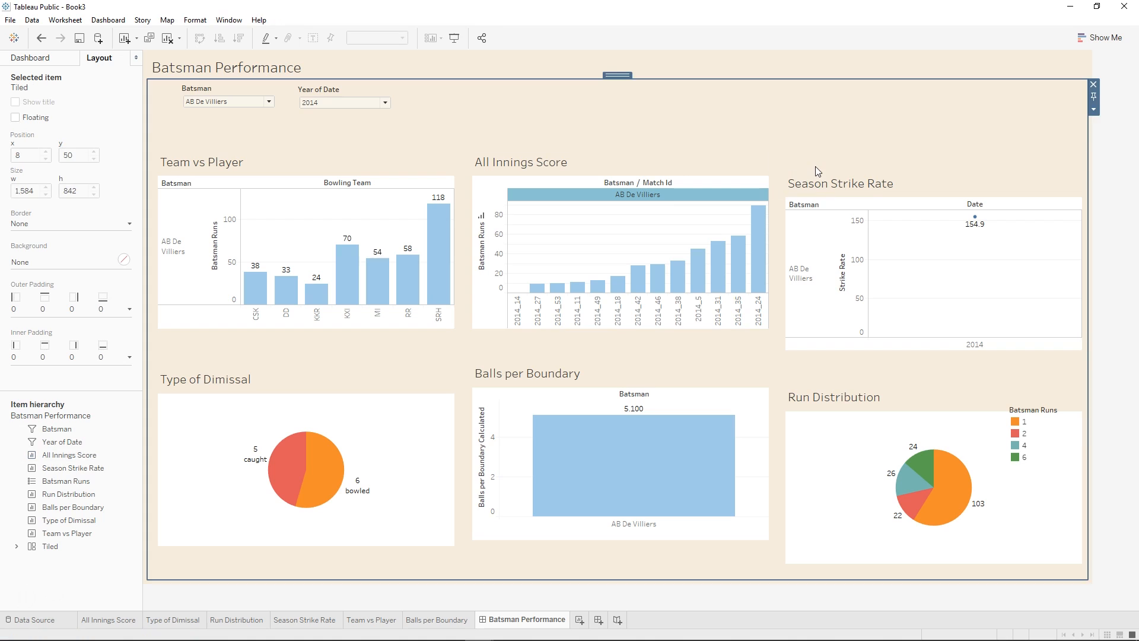
pyautogui.click(869, 184)
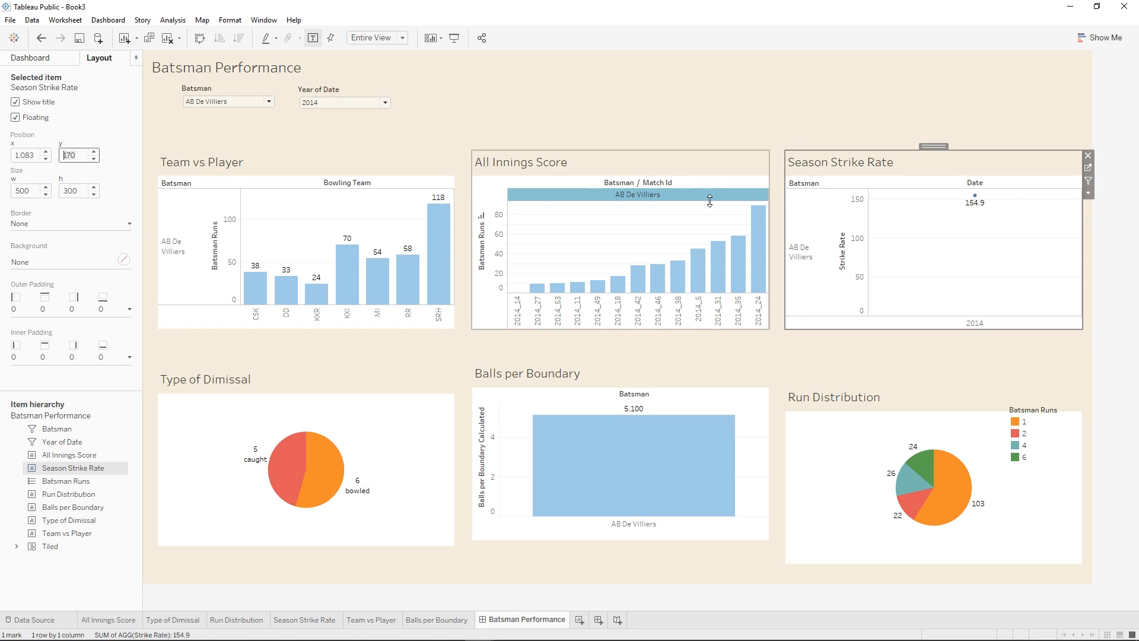
pyautogui.click(42, 58)
pyautogui.moveTo(57, 166)
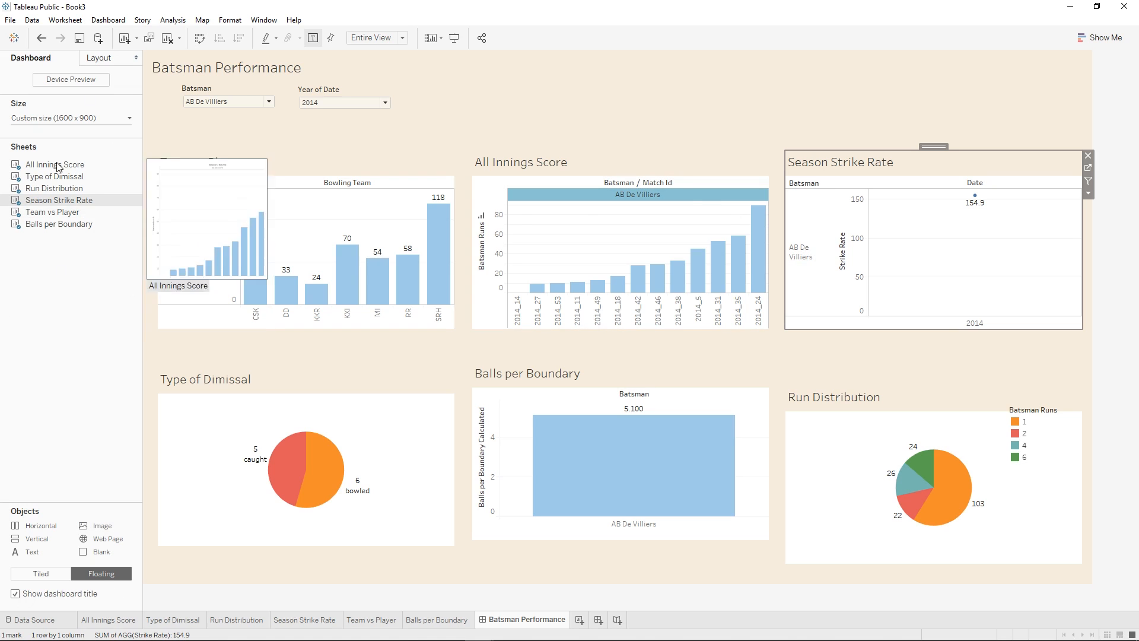
pyautogui.click(109, 62)
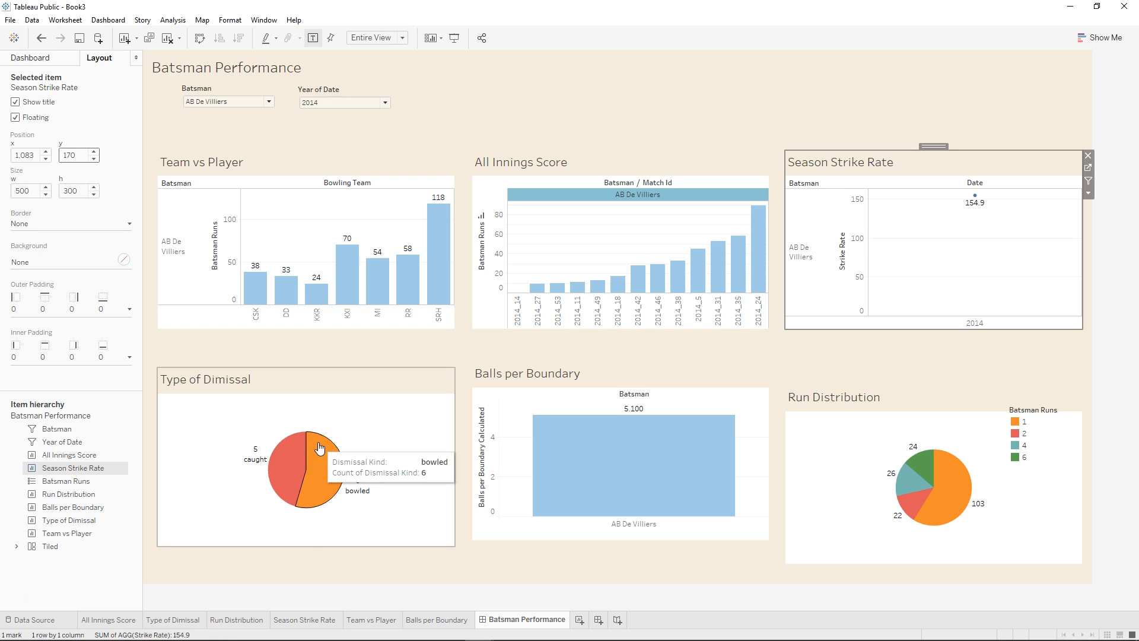
# - Set the y positions of the Balls per Boundary and Run Distribution sheets to 536, matching Type of Dimissal
pyautogui.click(325, 385)
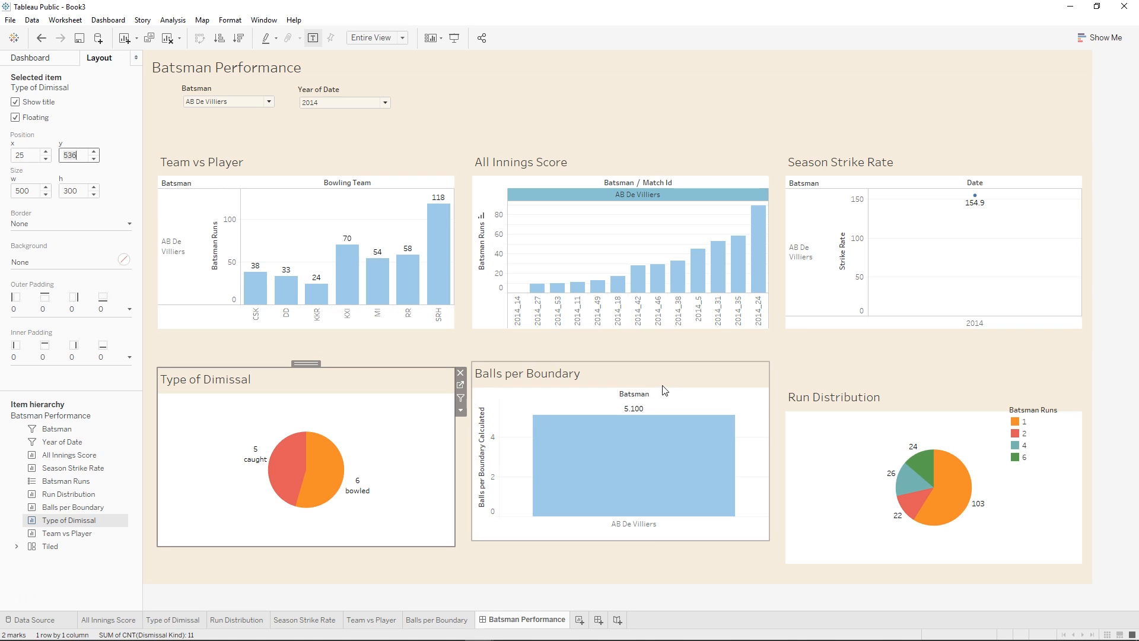
pyautogui.click(626, 378)
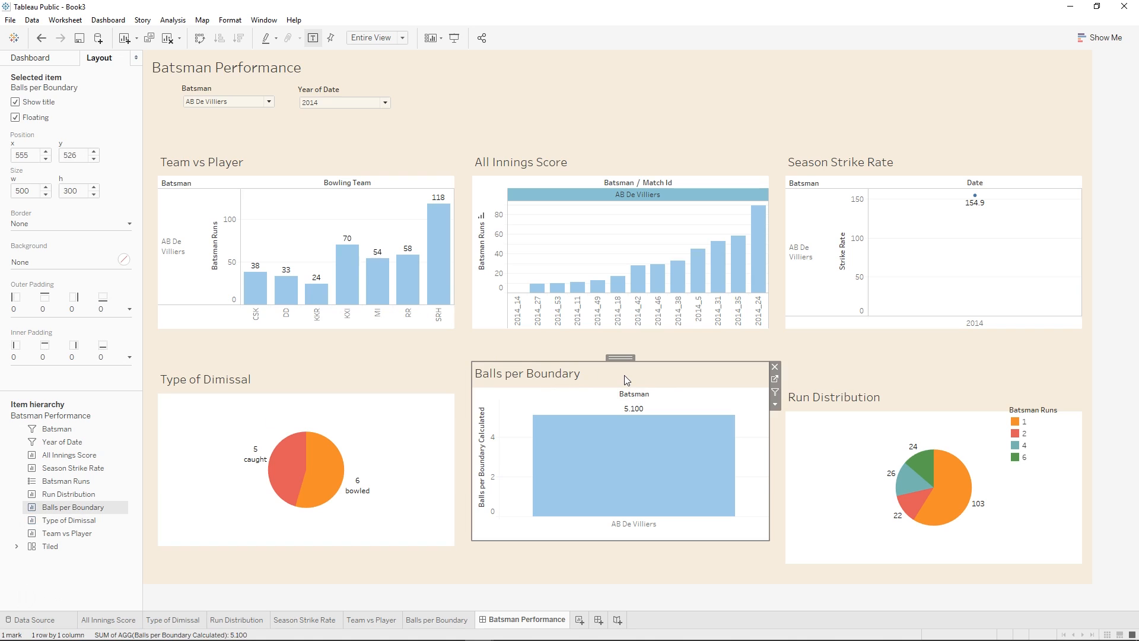
pyautogui.write('536')
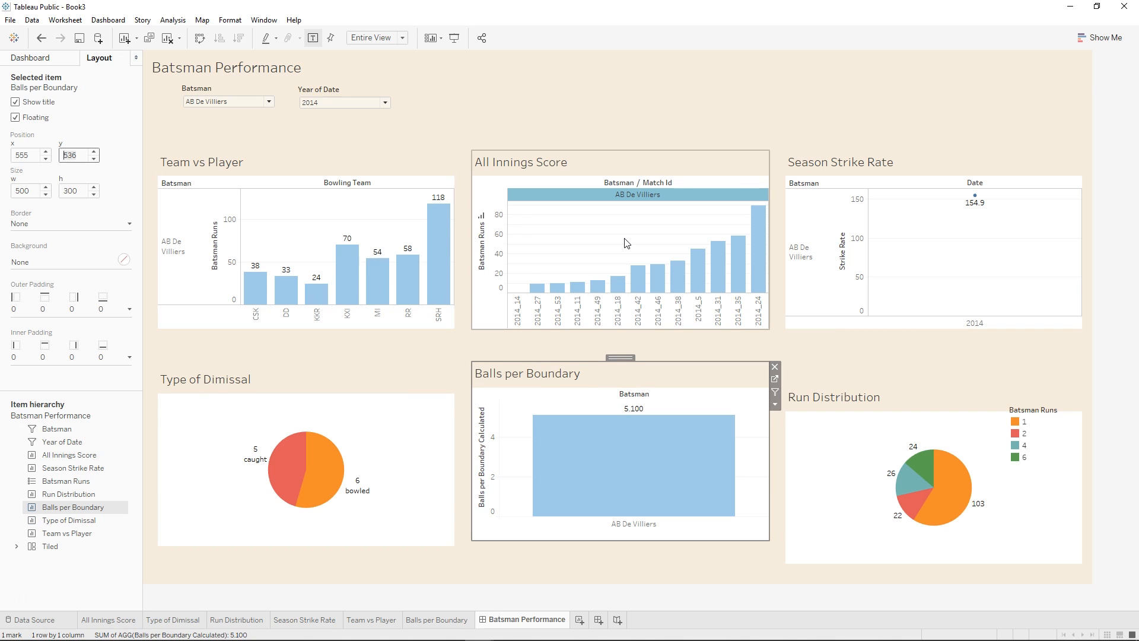
pyautogui.press('Return')
pyautogui.click(878, 386)
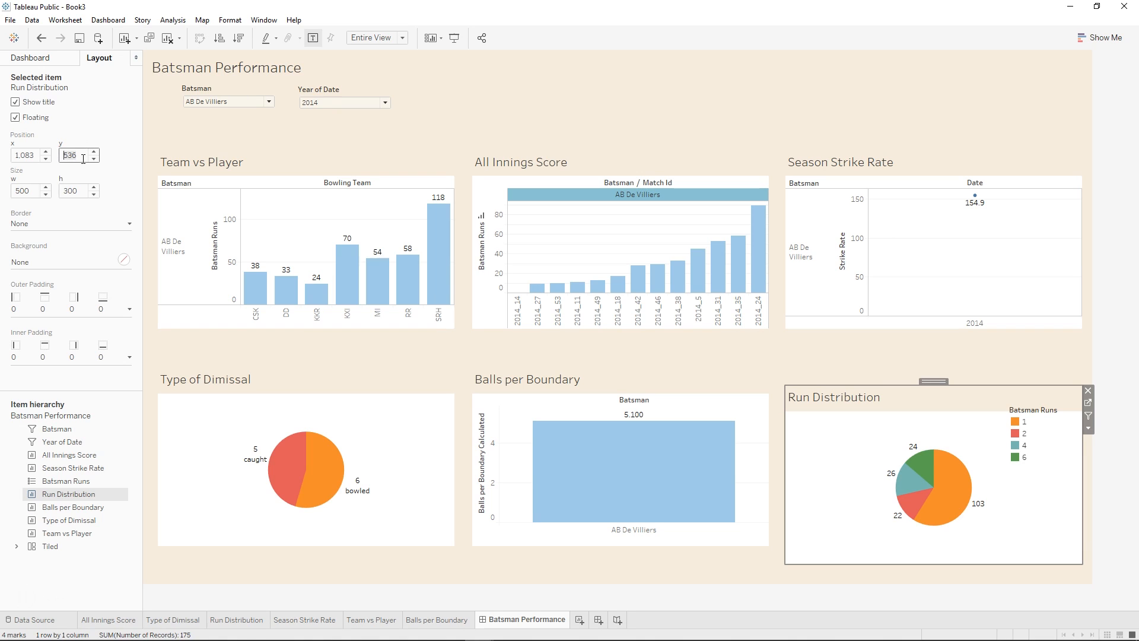
pyautogui.press('Return')
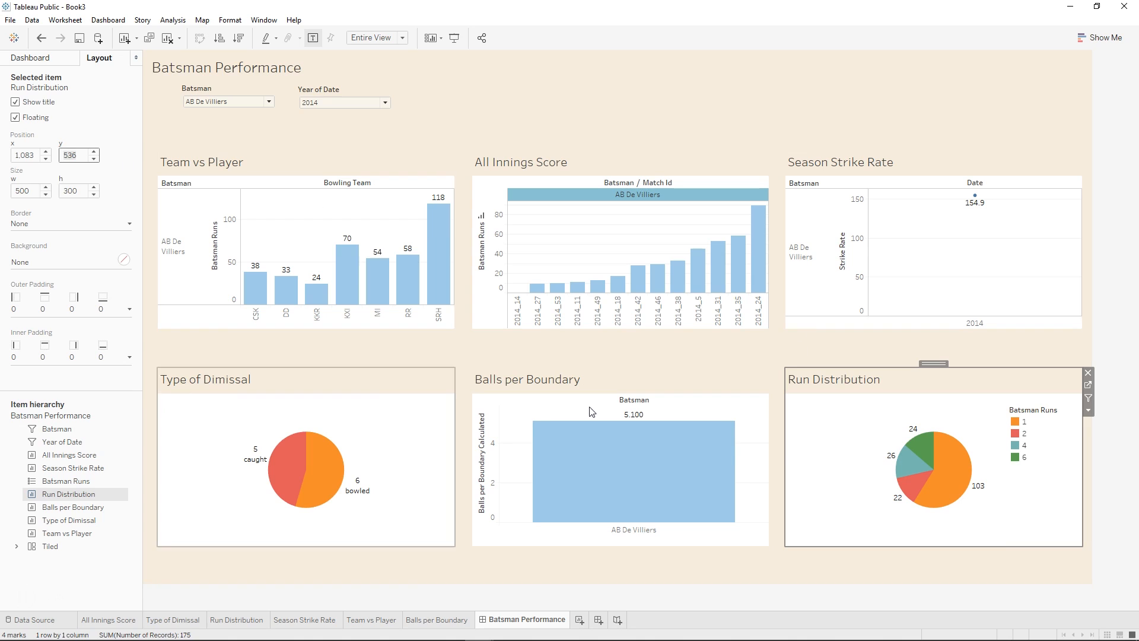
pyautogui.click(847, 130)
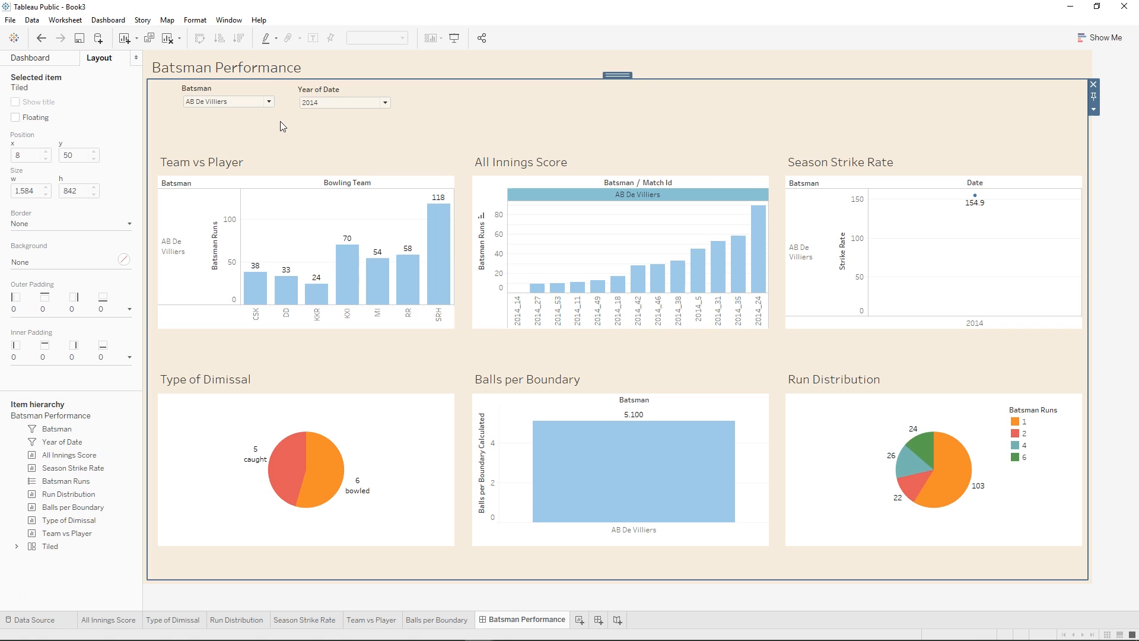
# - Move the Batsman filter to about x 48, y 77 and lower the Year of Date filter to y 77 beside it
pyautogui.click(224, 88)
pyautogui.moveTo(224, 82); pyautogui.dragTo(214, 93)
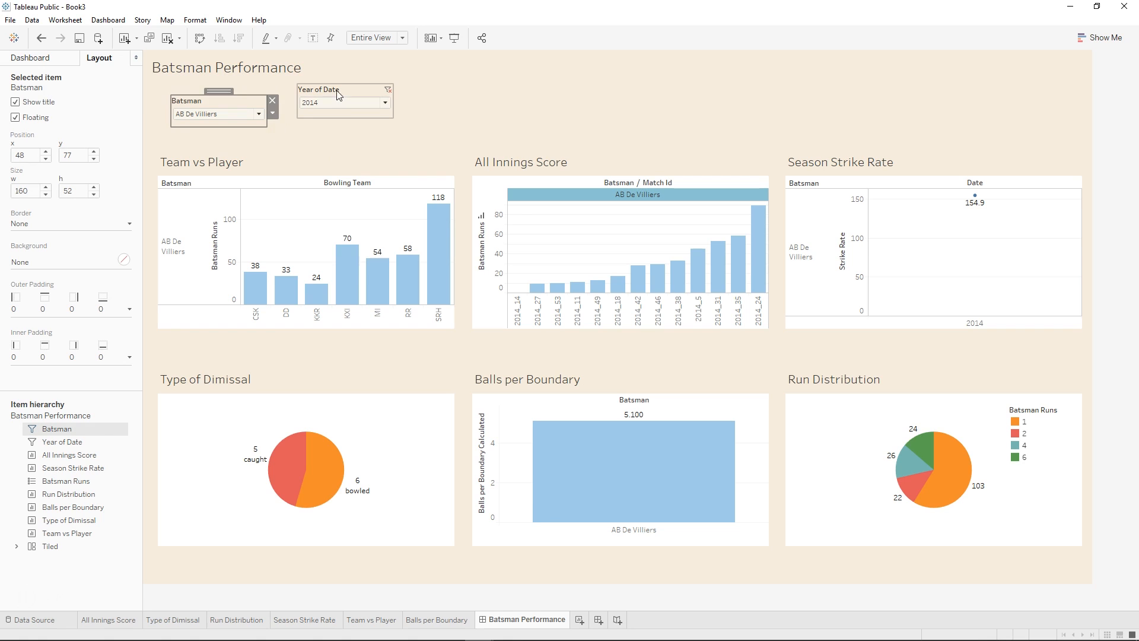
pyautogui.click(305, 91)
pyautogui.click(243, 106)
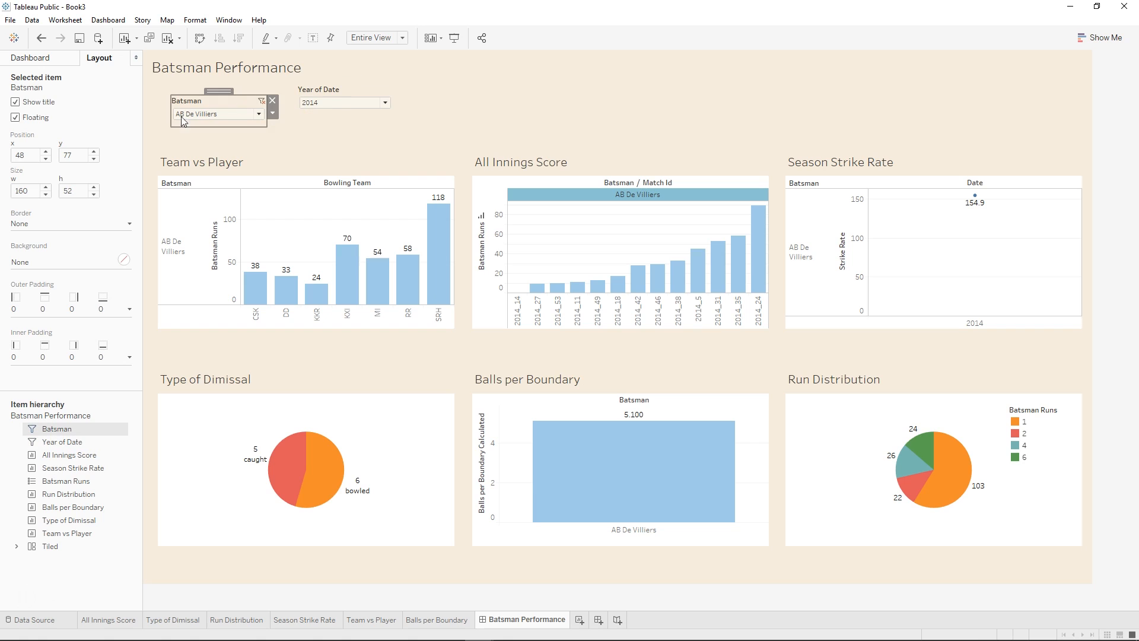
pyautogui.click(321, 92)
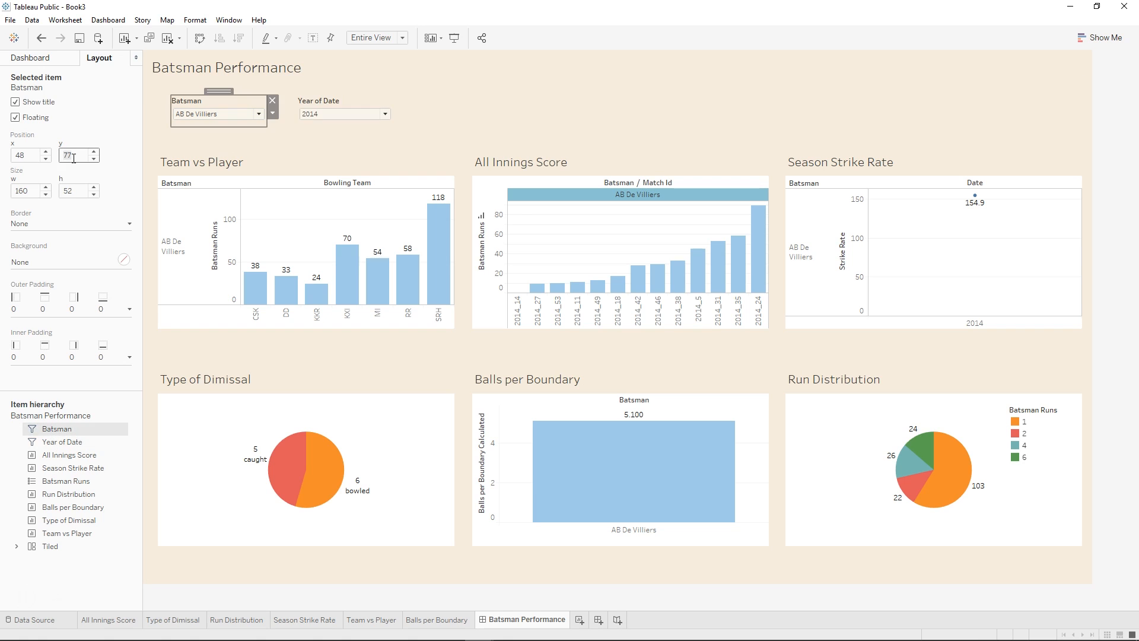
pyautogui.click(503, 137)
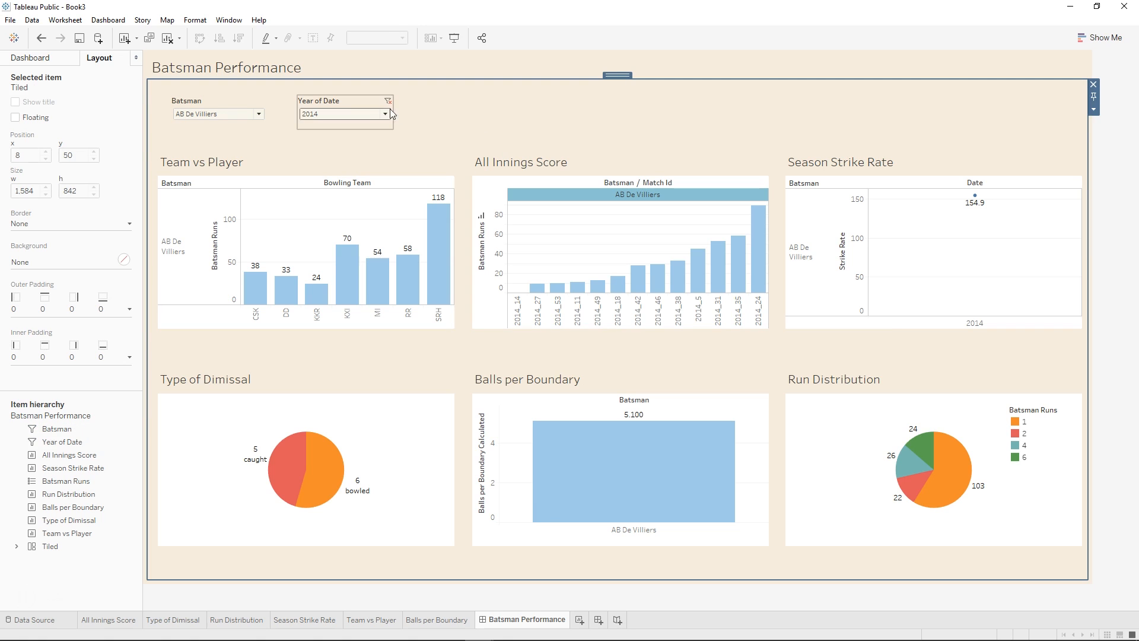
# - Enlarge the font of the Batsman filter's title
pyautogui.click(364, 107)
pyautogui.click(204, 103)
pyautogui.rightClick(207, 102)
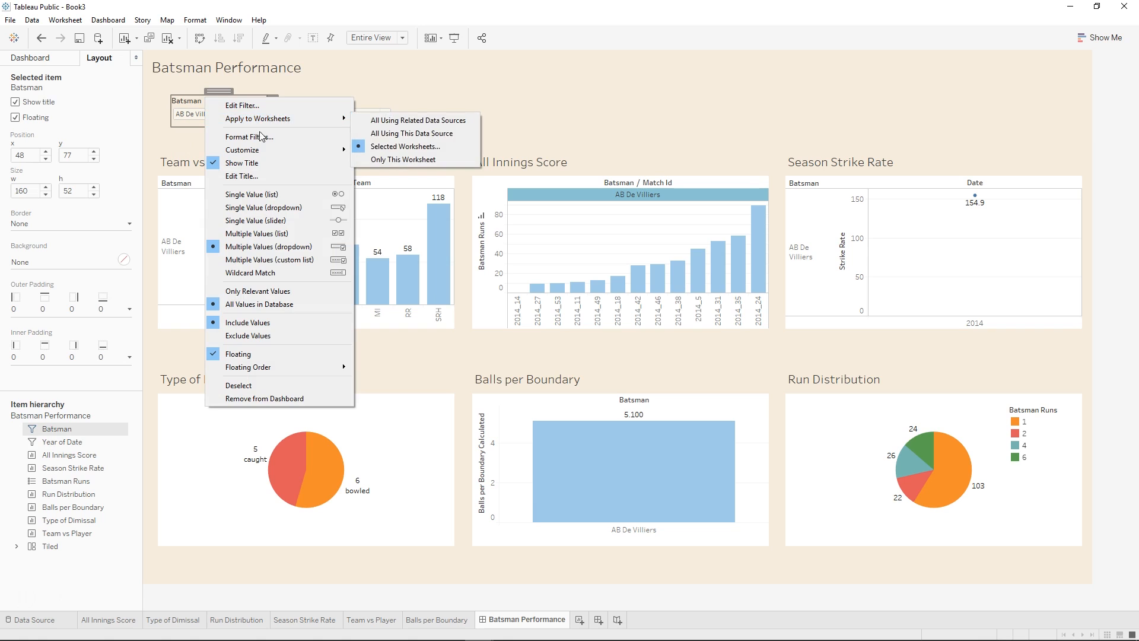
pyautogui.click(259, 175)
pyautogui.hotkey('ctrl', 'a')
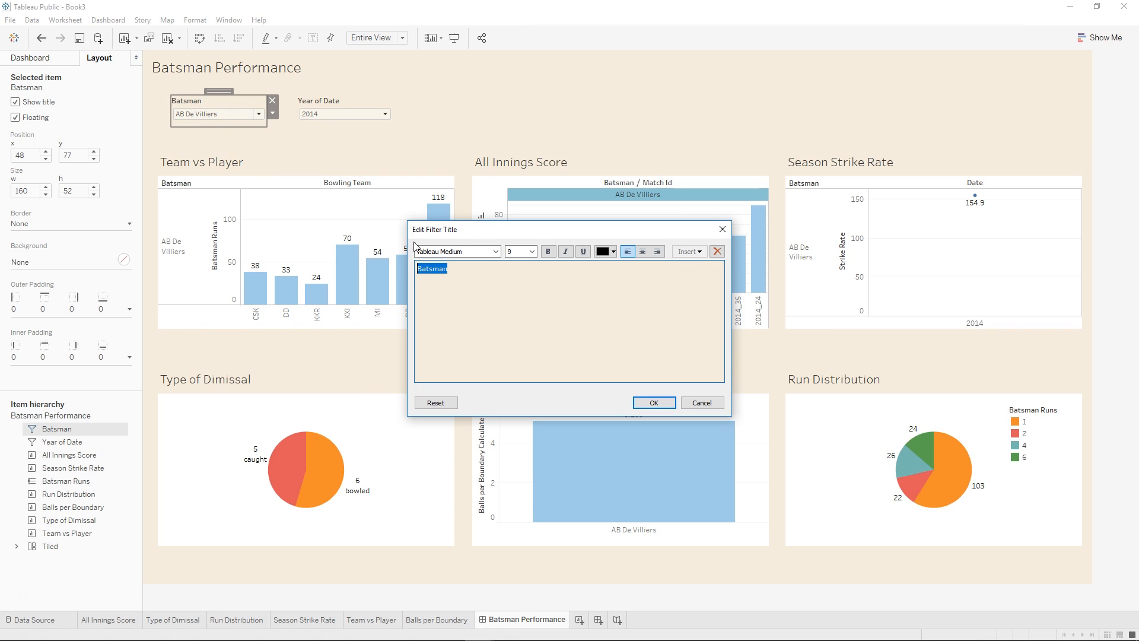
pyautogui.click(531, 251)
pyautogui.click(527, 291)
pyautogui.click(653, 402)
# - Enlarge the font of the Year of Date filter's title and clear the header selection in All Innings Score
pyautogui.click(332, 101)
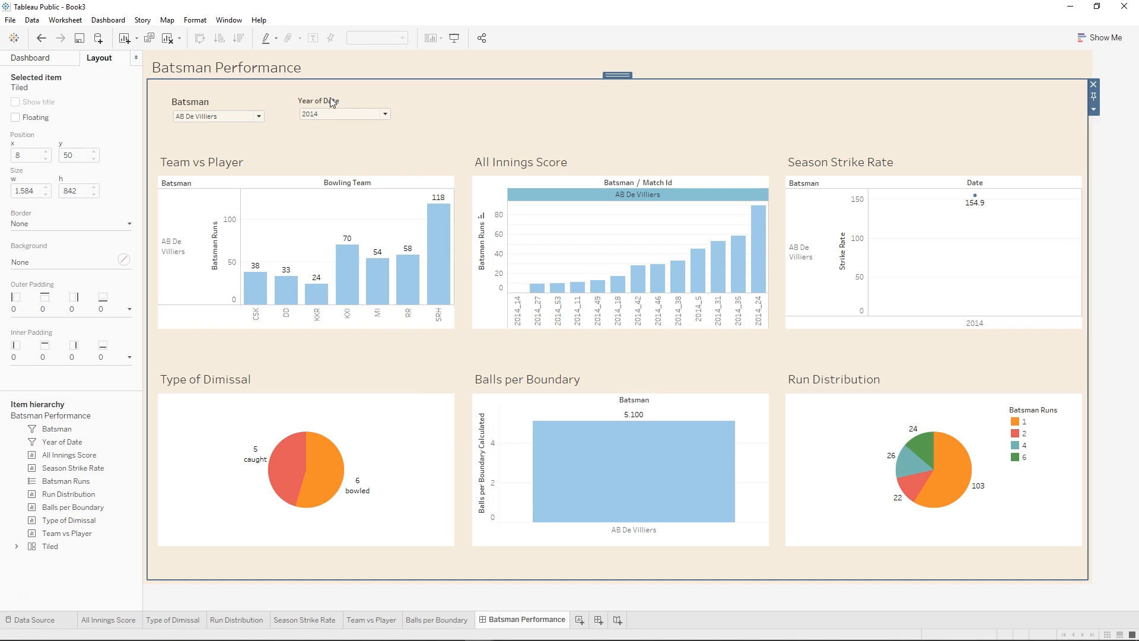
pyautogui.click(399, 113)
pyautogui.click(436, 204)
pyautogui.hotkey('ctrl', 'a')
pyautogui.click(534, 253)
pyautogui.click(513, 282)
pyautogui.click(654, 403)
pyautogui.click(664, 237)
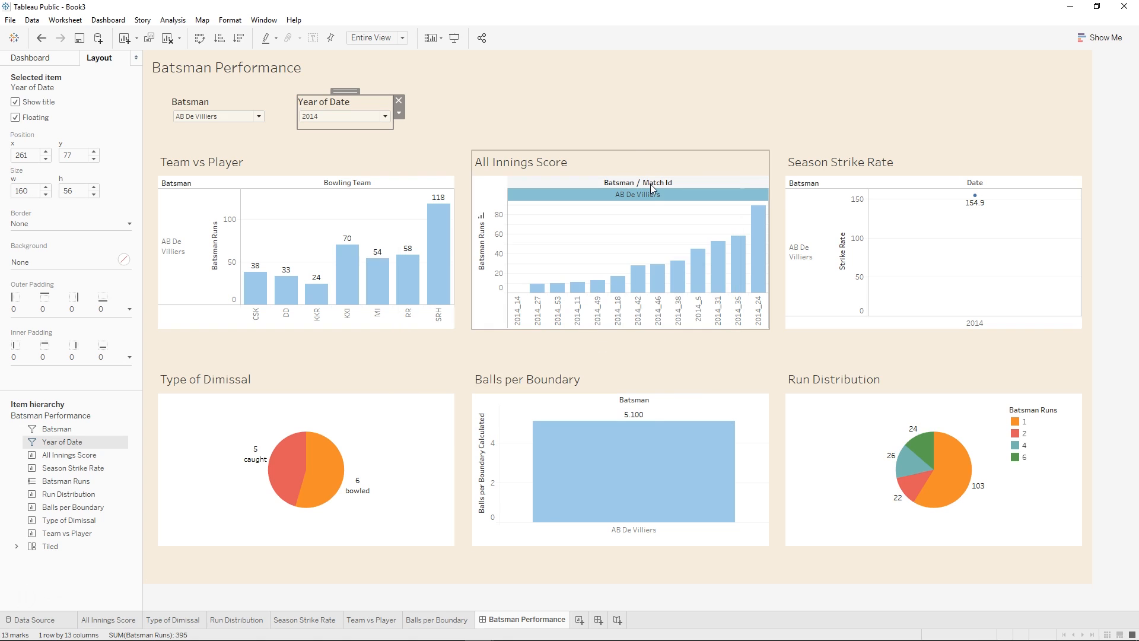
pyautogui.click(674, 124)
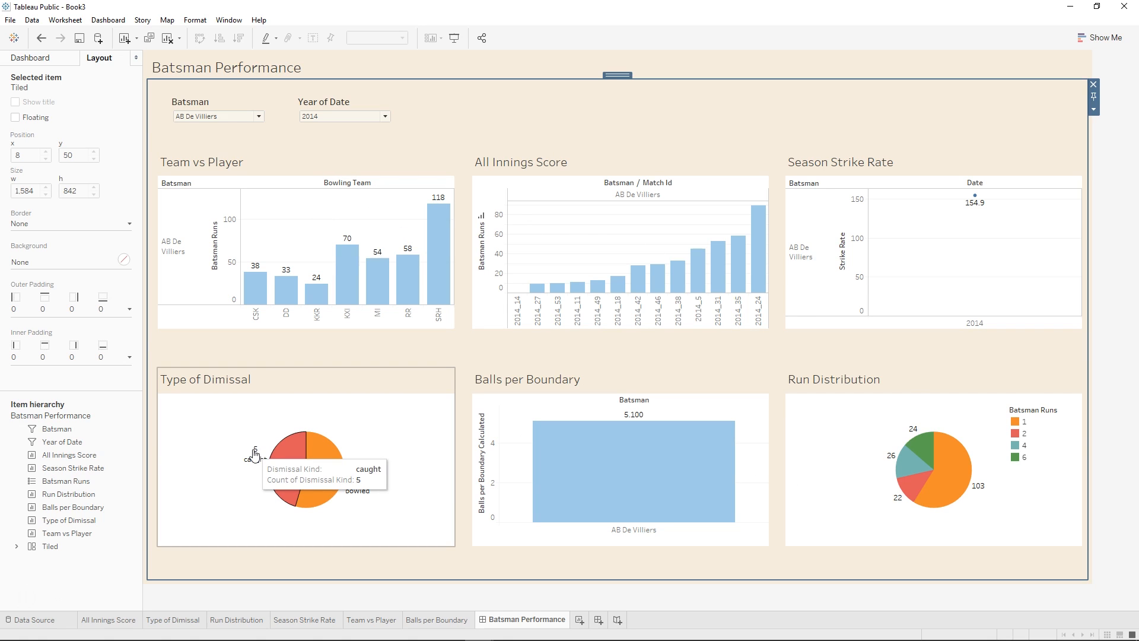
# - Open the shading format settings for the Team vs Player sheet
pyautogui.click(422, 173)
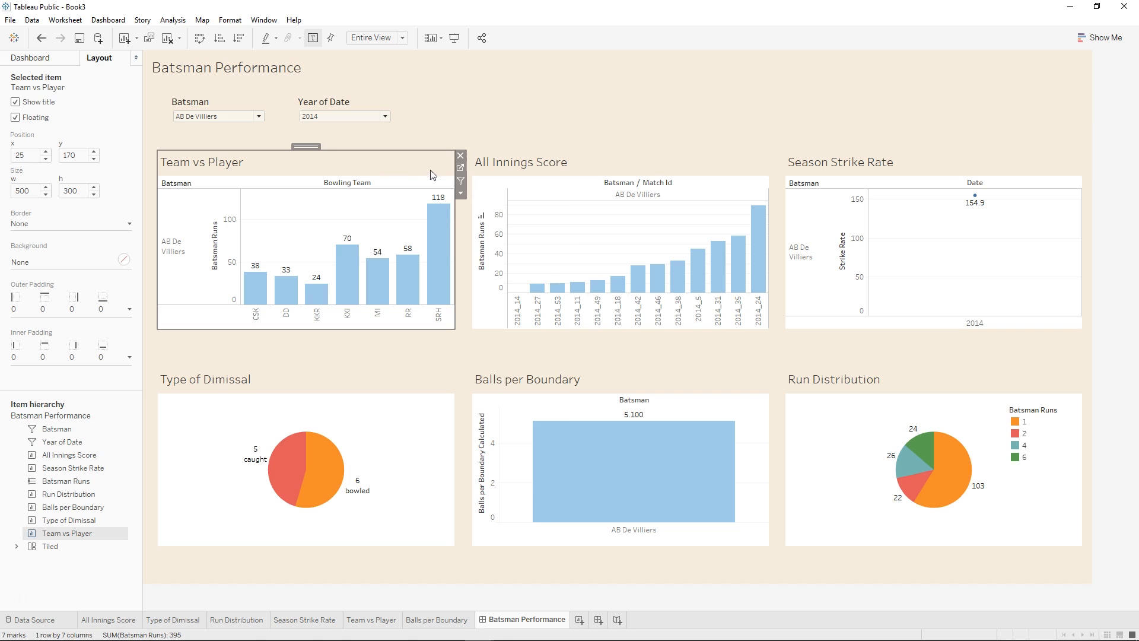
pyautogui.click(461, 194)
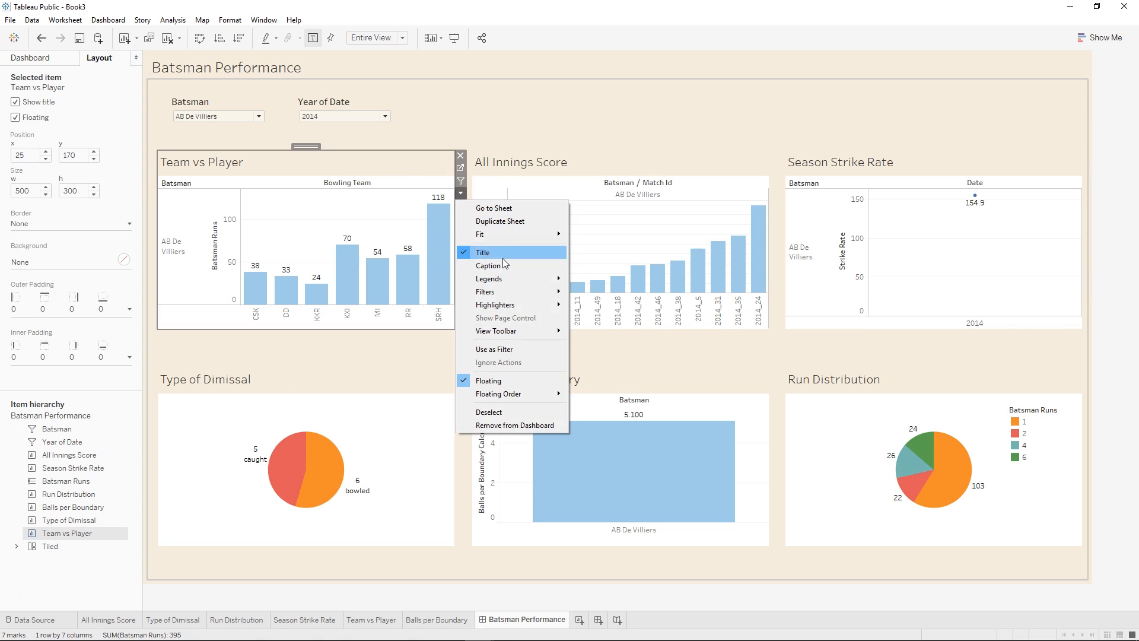
pyautogui.rightClick(350, 225)
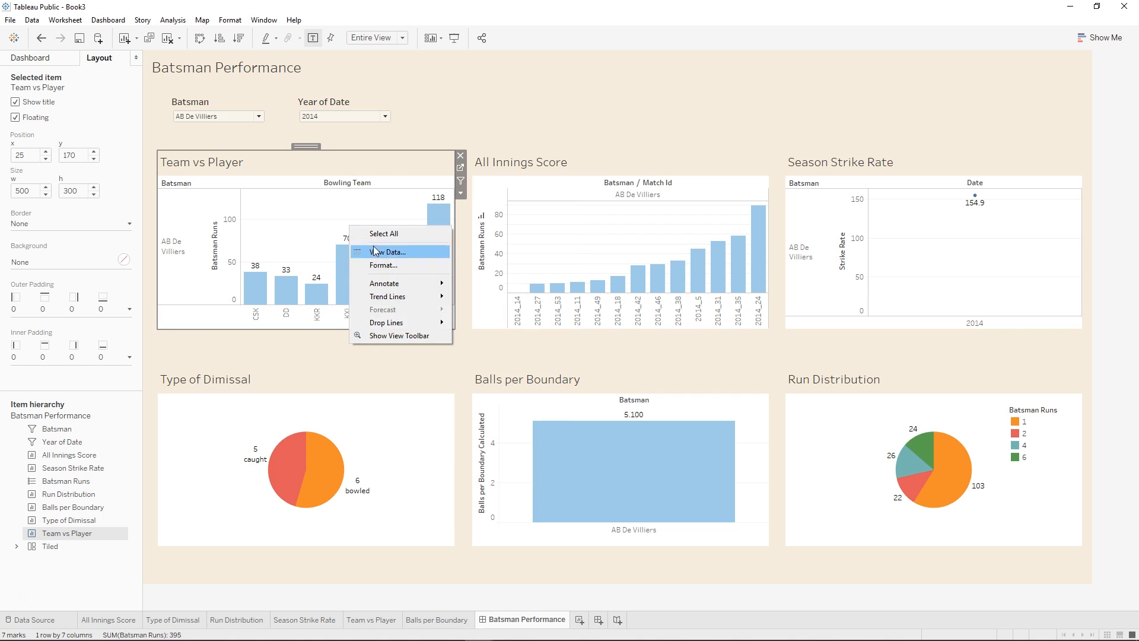
pyautogui.click(389, 265)
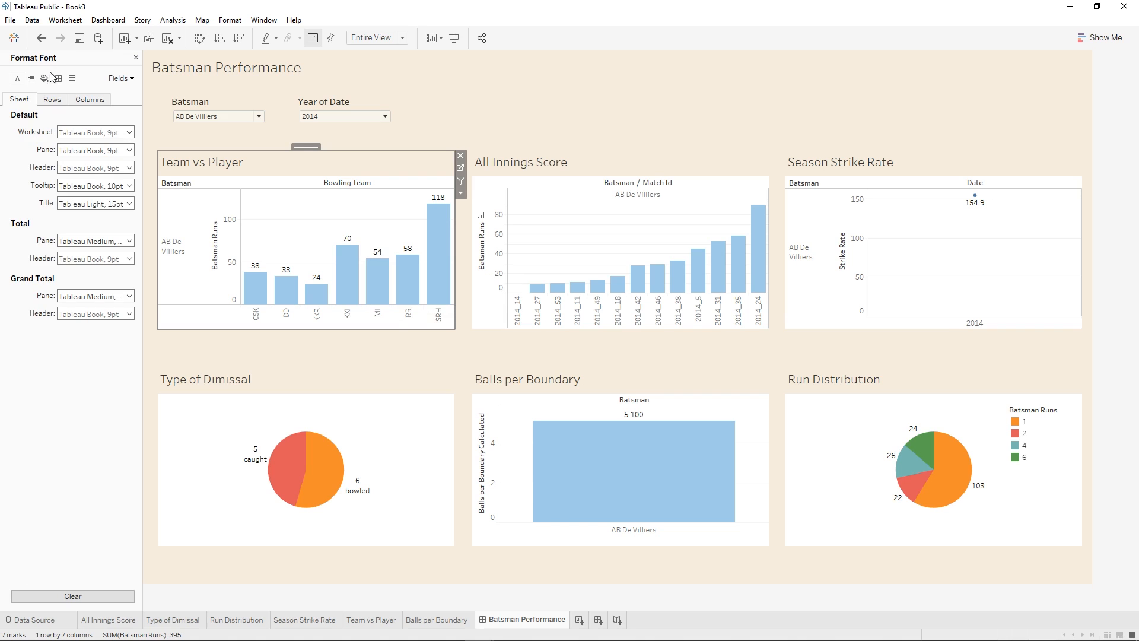
pyautogui.click(46, 79)
# - Set the Team vs Player worksheet shading to the custom colour #efebe8, copying the colour code before confirming
pyautogui.click(83, 132)
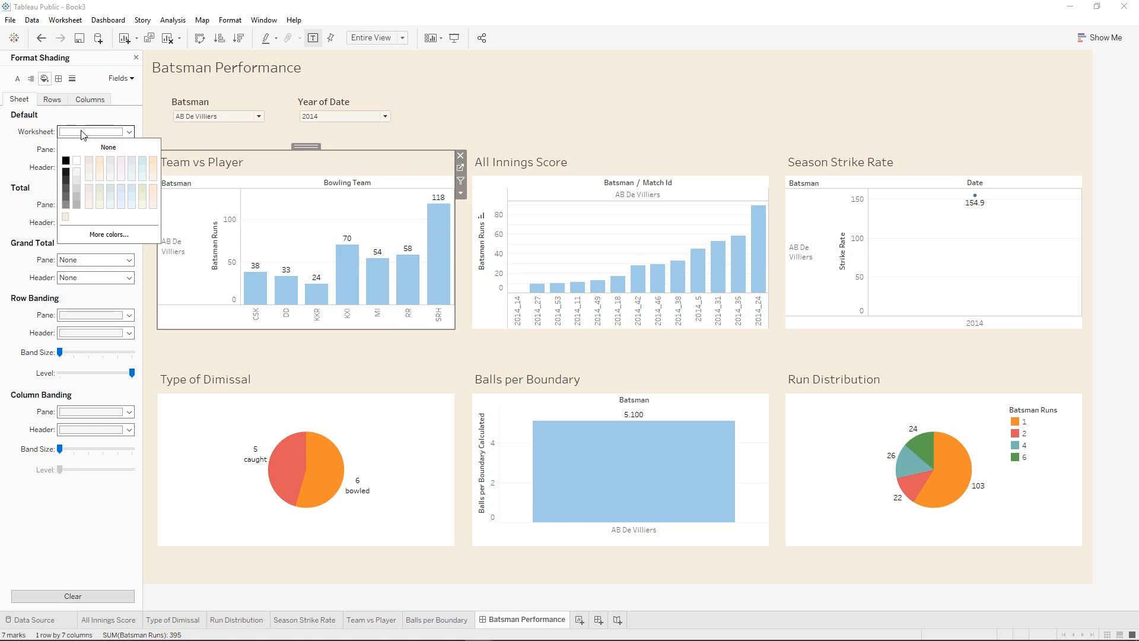
pyautogui.click(104, 235)
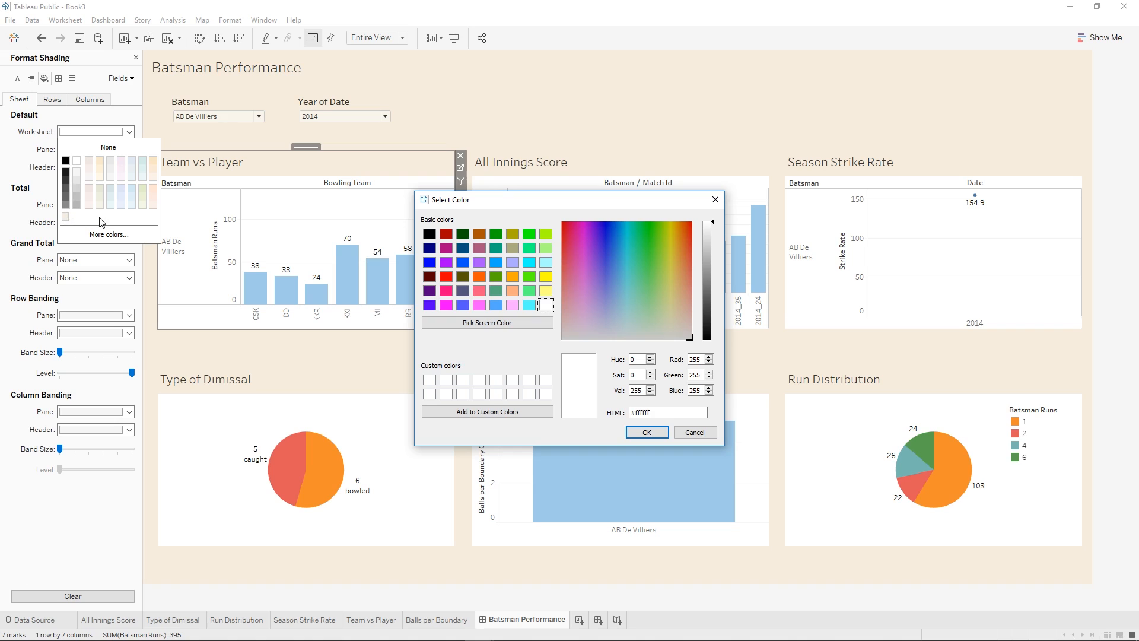
pyautogui.doubleClick(665, 410)
pyautogui.write('efeb')
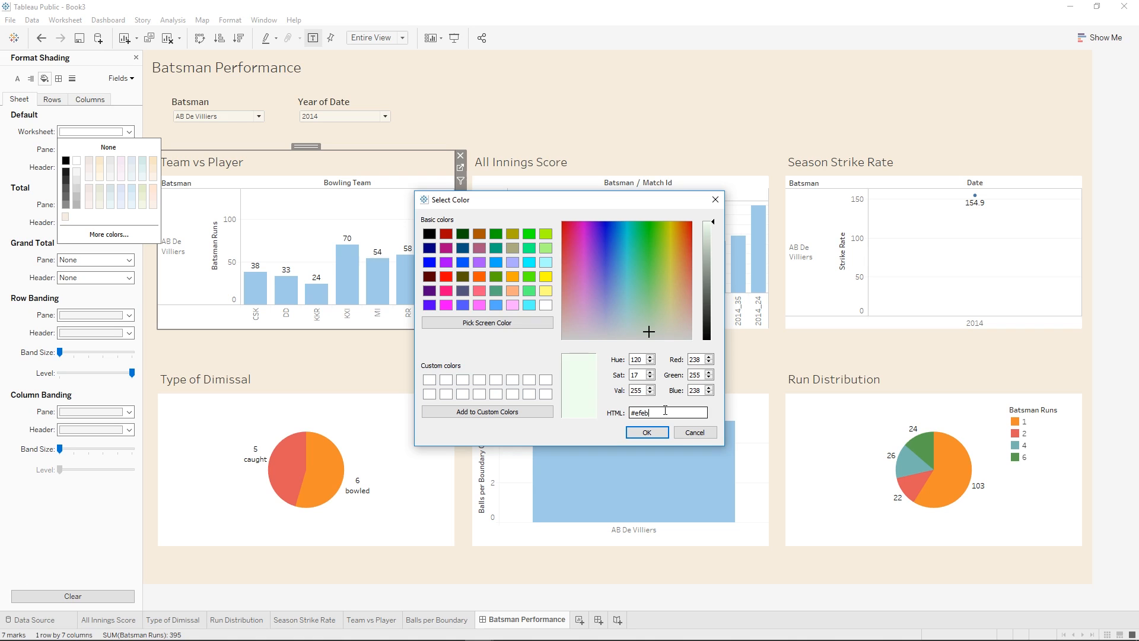
pyautogui.write('e8')
pyautogui.moveTo(665, 410); pyautogui.dragTo(509, 394)
pyautogui.hotkey('ctrl', 'c')
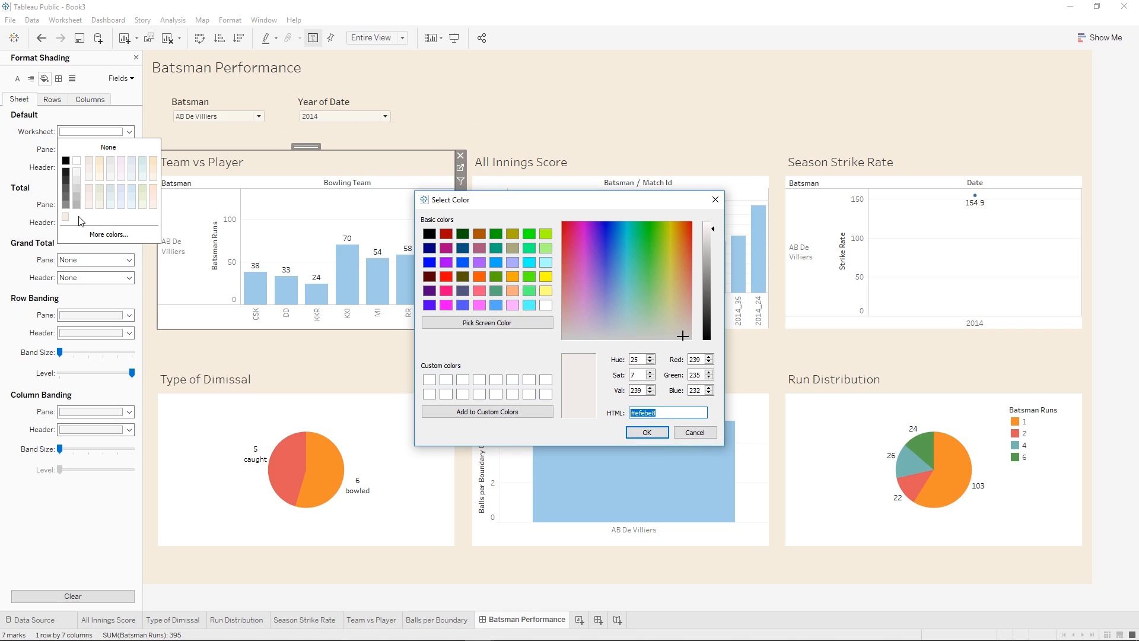
pyautogui.click(646, 432)
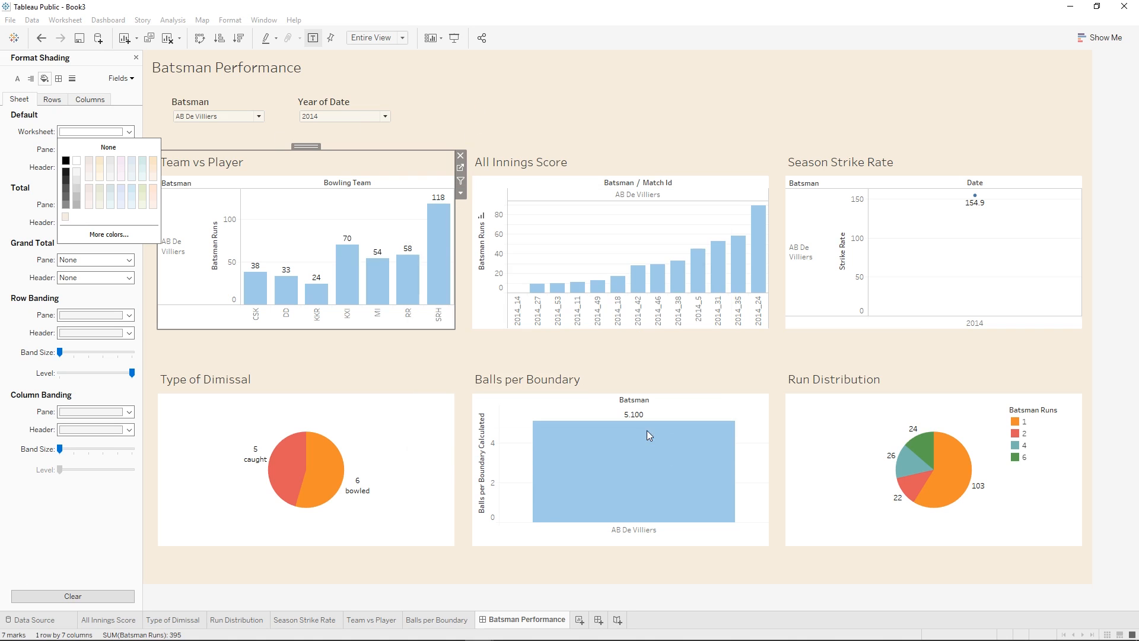
# - Select the All Innings Score sheet on the dashboard for shading formatting
pyautogui.click(545, 161)
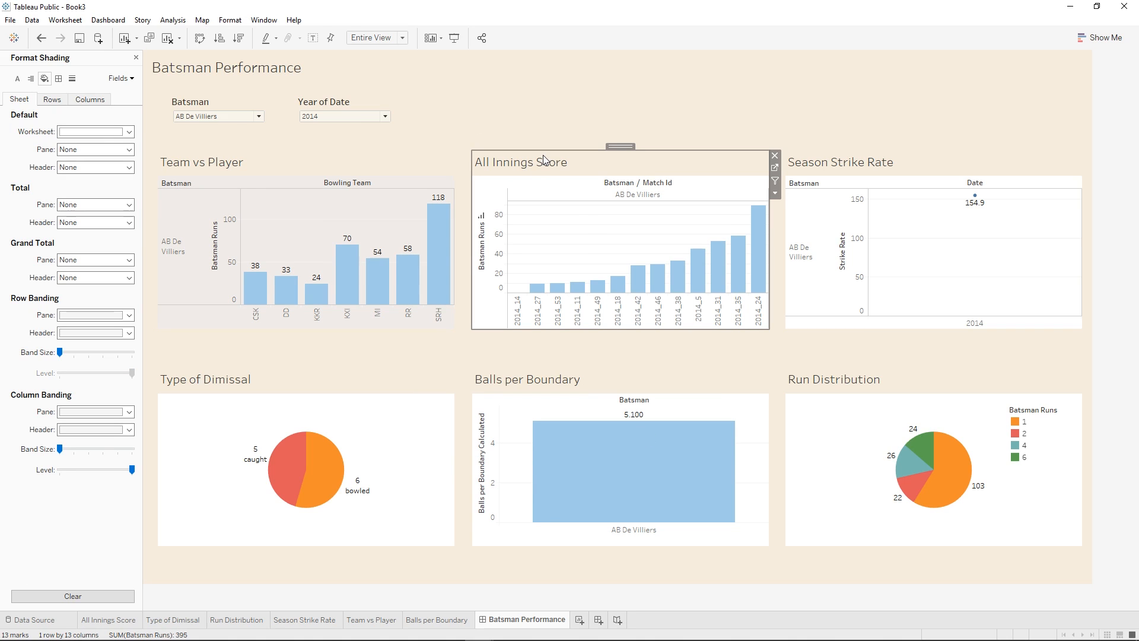
# - Shade the All Innings Score worksheet background with the custom colour #efebe8
pyautogui.click(775, 193)
pyautogui.press('Escape')
pyautogui.rightClick(665, 226)
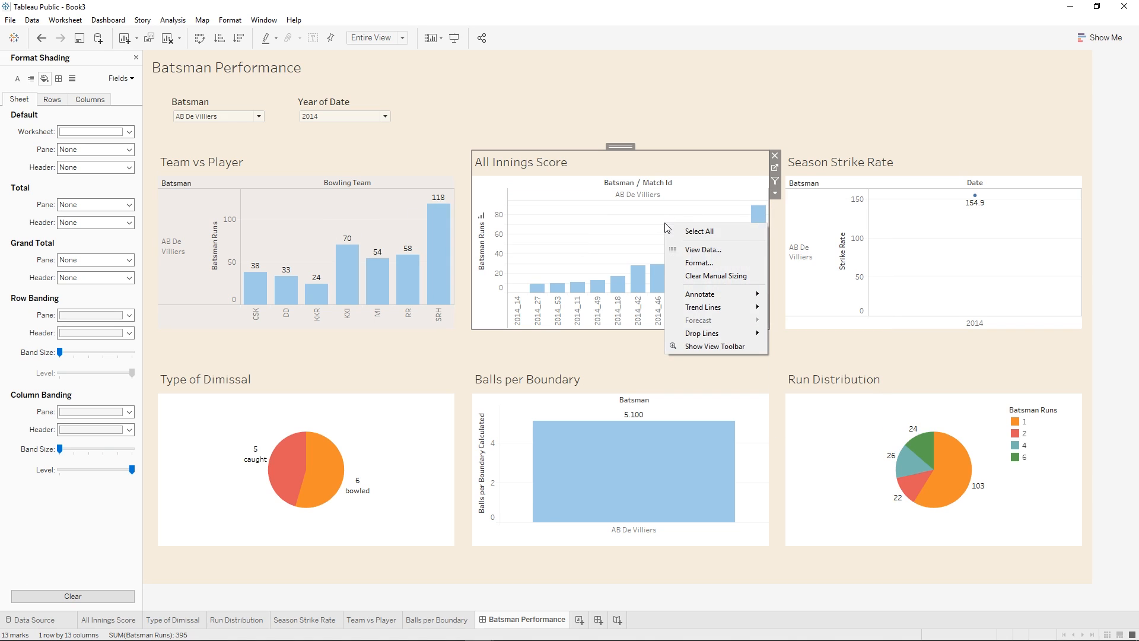
pyautogui.click(708, 263)
pyautogui.click(43, 79)
pyautogui.click(84, 131)
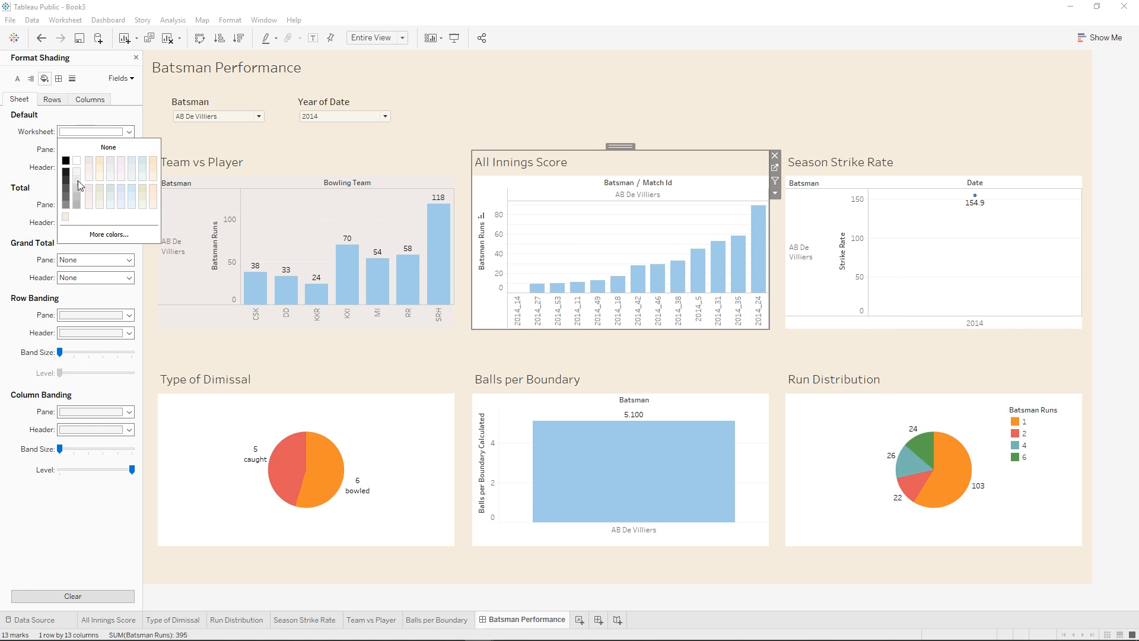
pyautogui.click(98, 234)
pyautogui.doubleClick(661, 415)
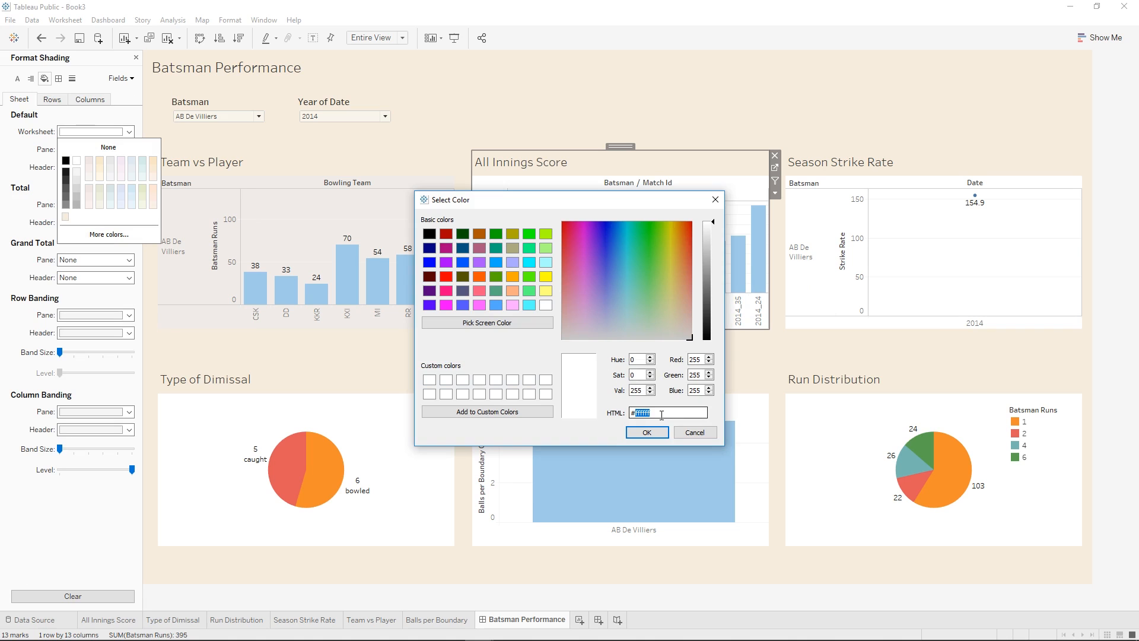
pyautogui.hotkey('ctrl', 'v')
pyautogui.click(656, 431)
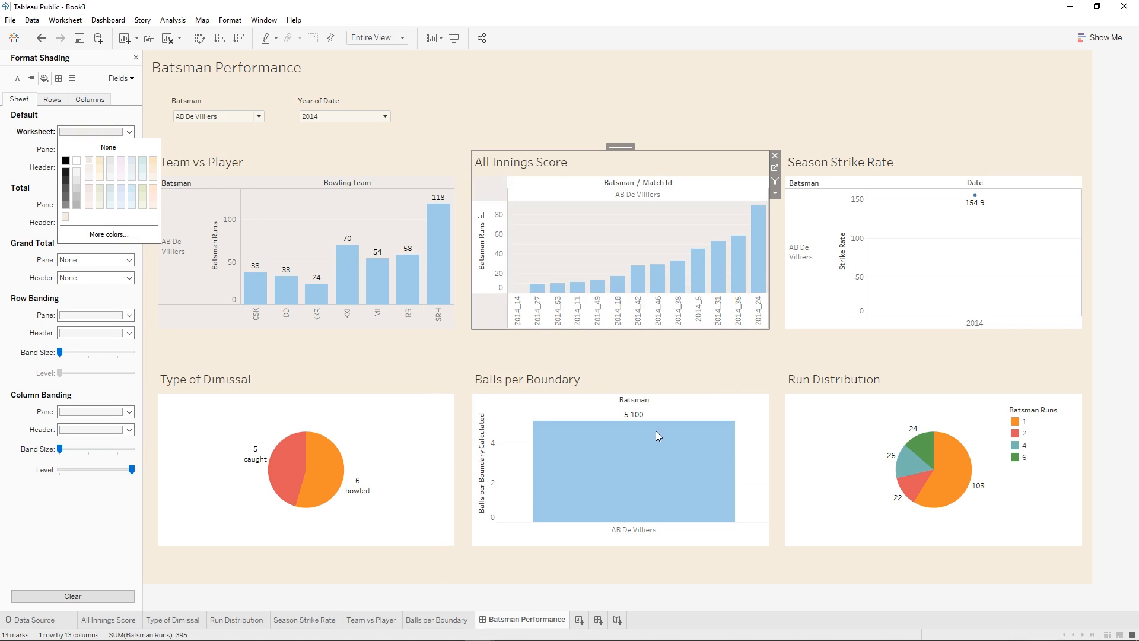
# - Apply the custom worksheet shading #efebe8 to the Season Strike Rate chart
pyautogui.click(1045, 271)
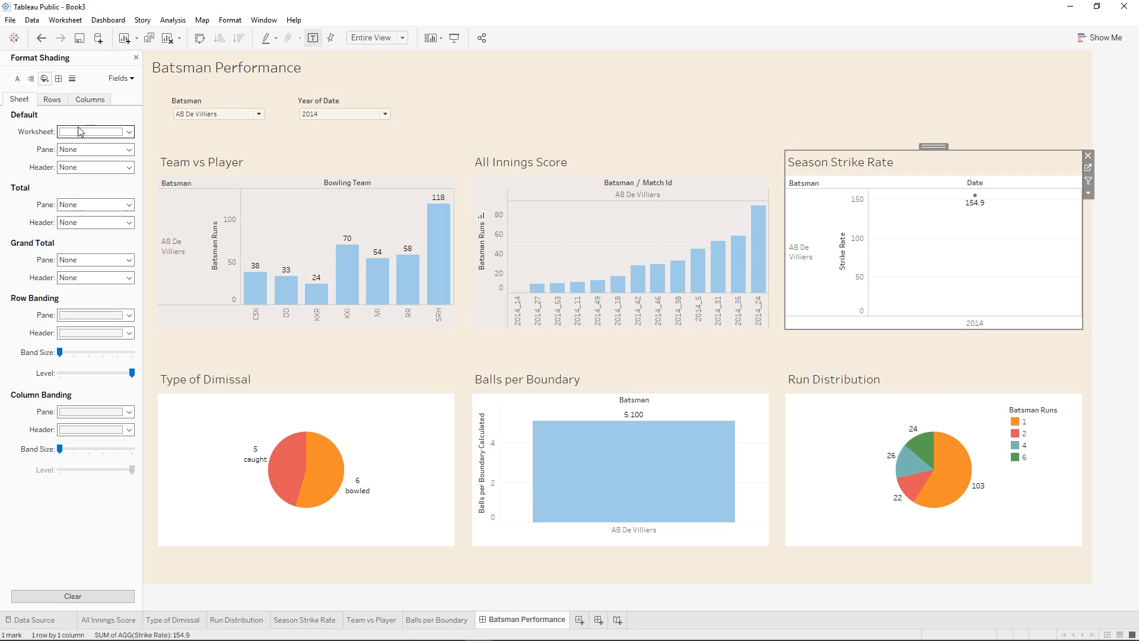
pyautogui.click(652, 229)
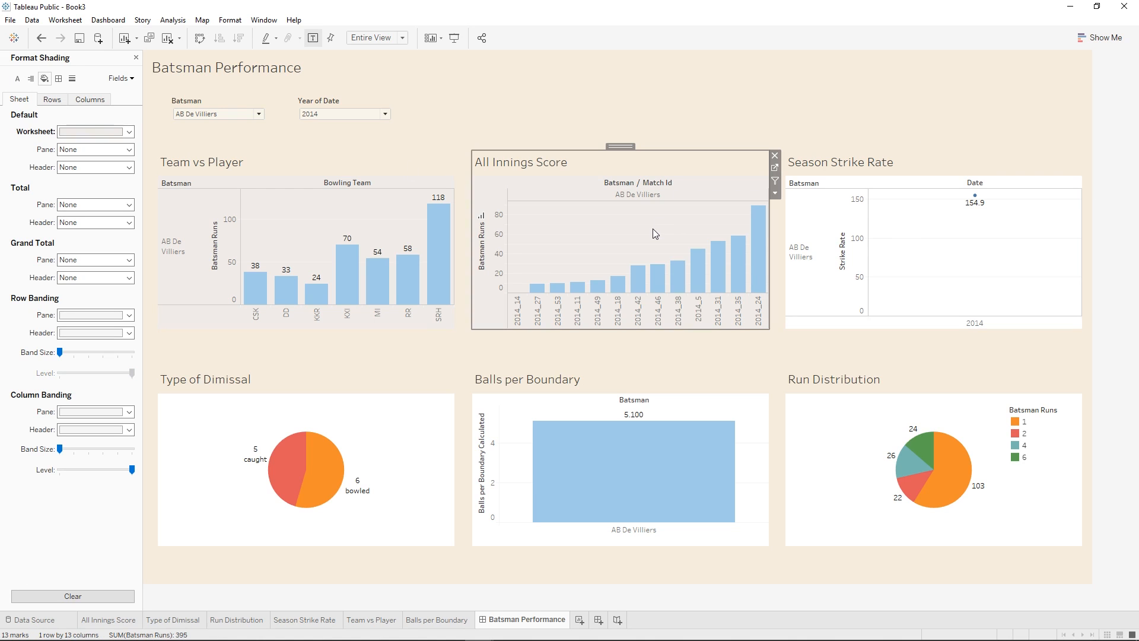
pyautogui.click(913, 260)
pyautogui.click(685, 237)
pyautogui.click(986, 298)
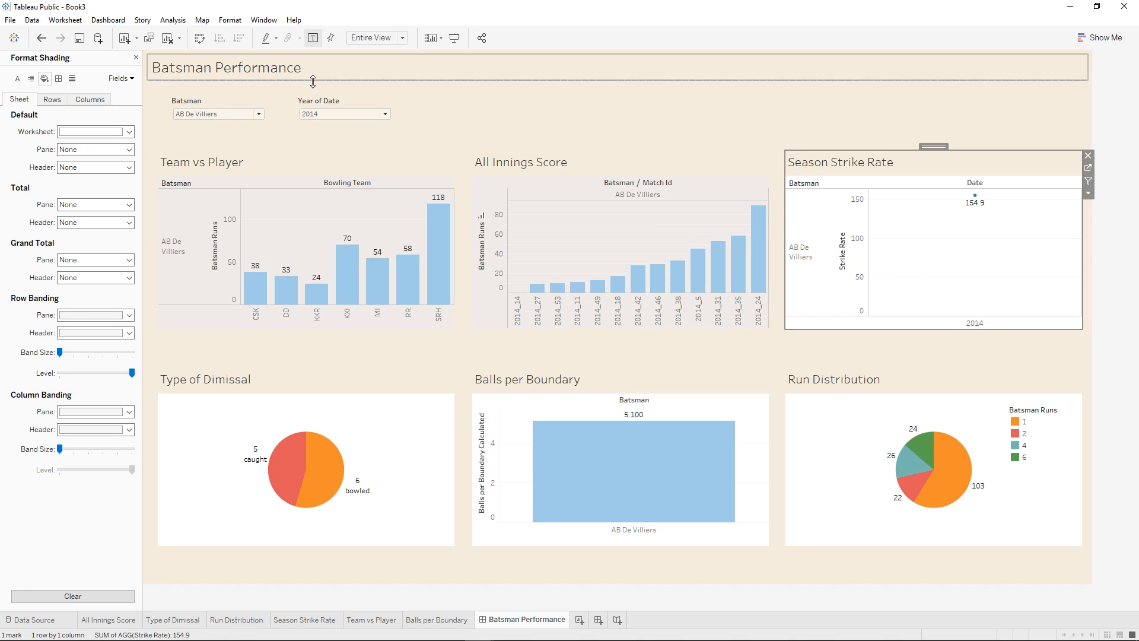
pyautogui.click(128, 132)
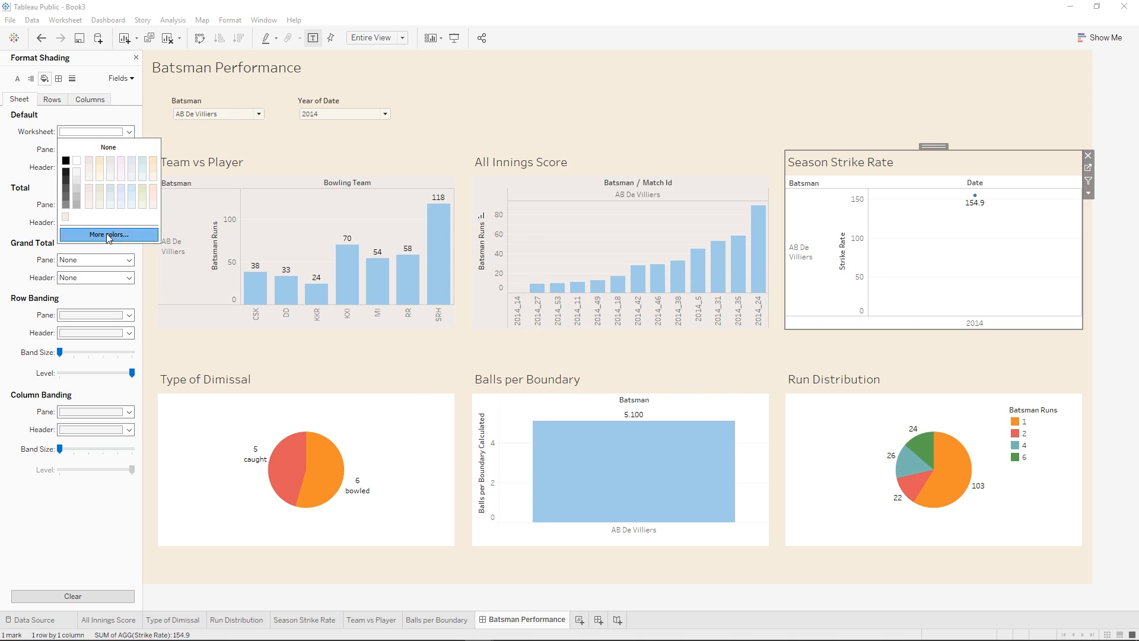
pyautogui.click(109, 235)
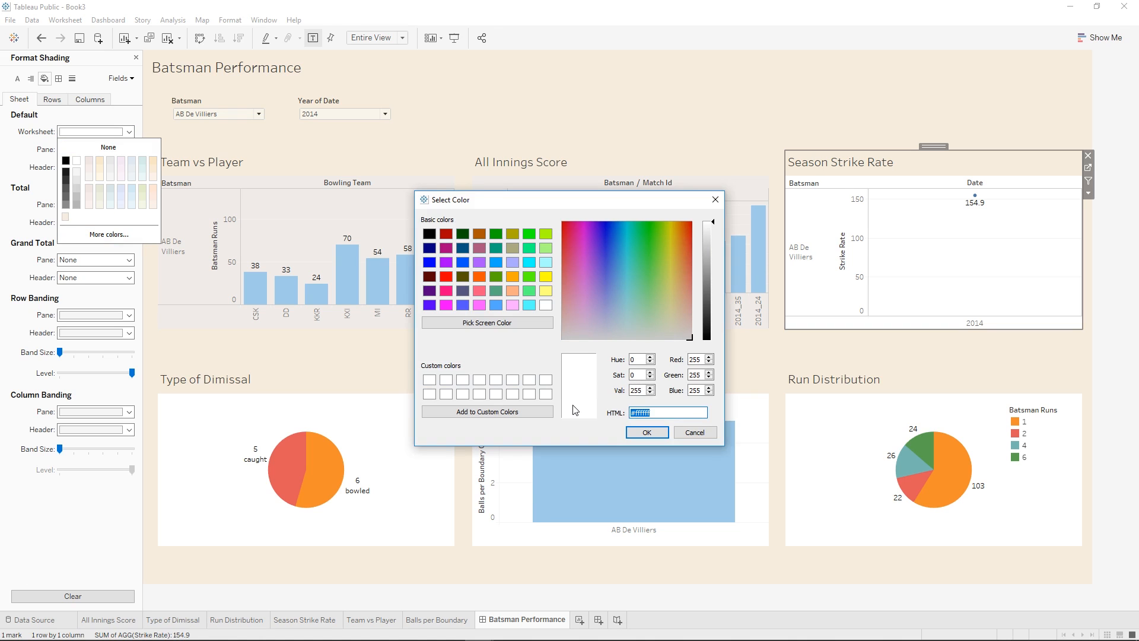
pyautogui.hotkey('ctrl', 'v')
pyautogui.click(648, 432)
# - Give the Type of Dimissal pie chart the worksheet shading colour #efebe8
pyautogui.click(442, 421)
pyautogui.click(128, 131)
pyautogui.click(108, 234)
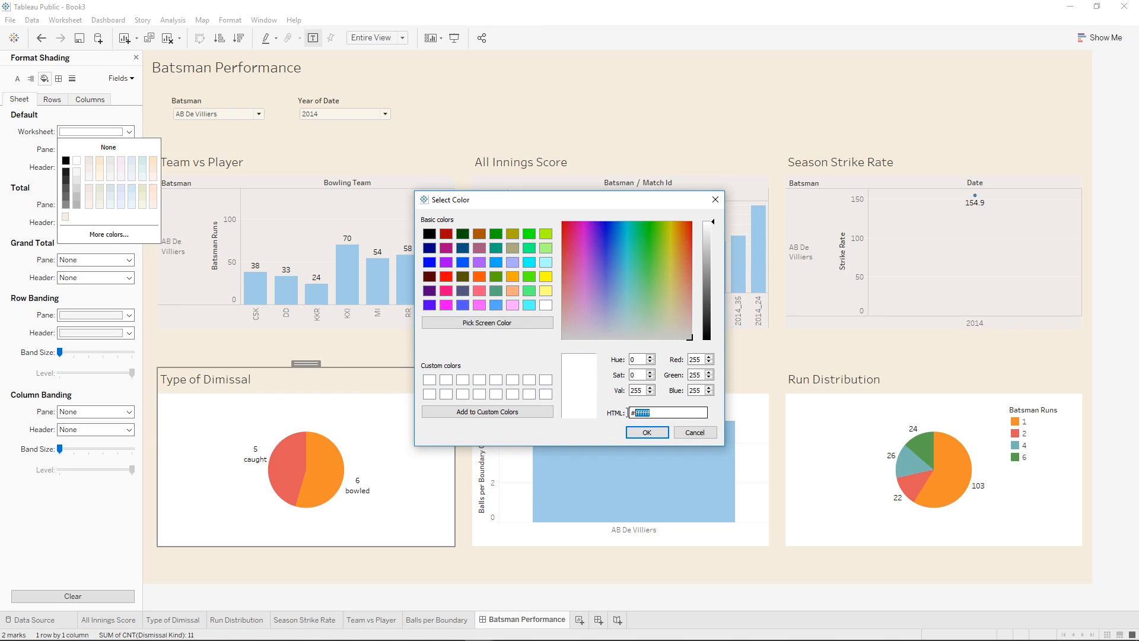
pyautogui.hotkey('ctrl', 'v')
pyautogui.click(646, 433)
# - Set the worksheet shading of the Balls per Boundary chart to #efebe8
pyautogui.click(722, 436)
pyautogui.click(129, 131)
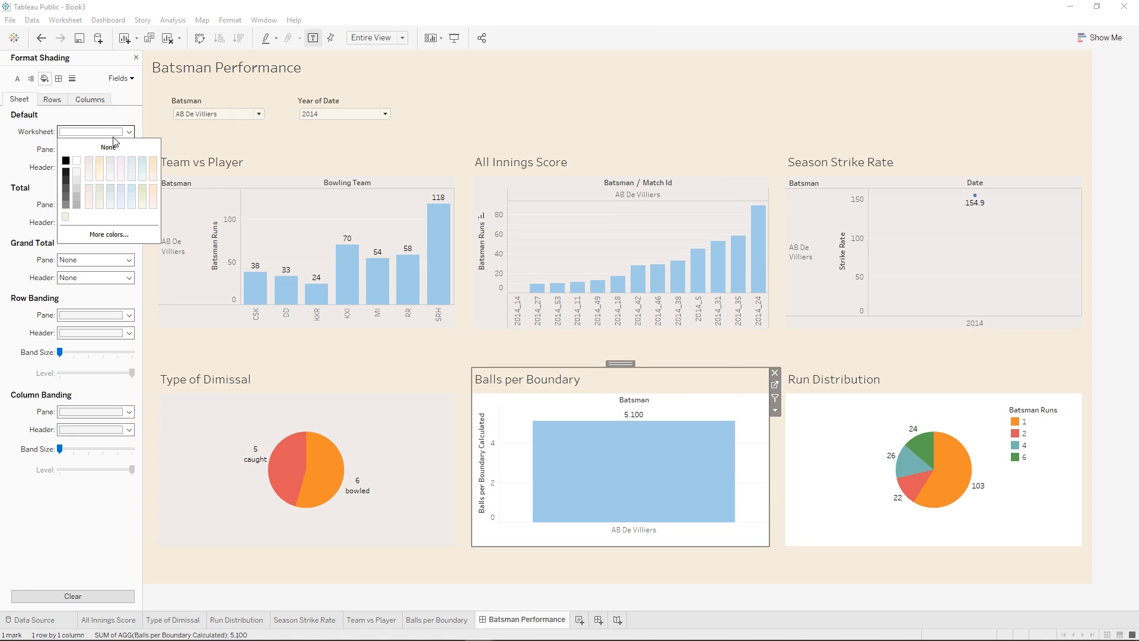
pyautogui.click(109, 235)
pyautogui.press('Tab')
pyautogui.press('Tab')
pyautogui.press('Tab')
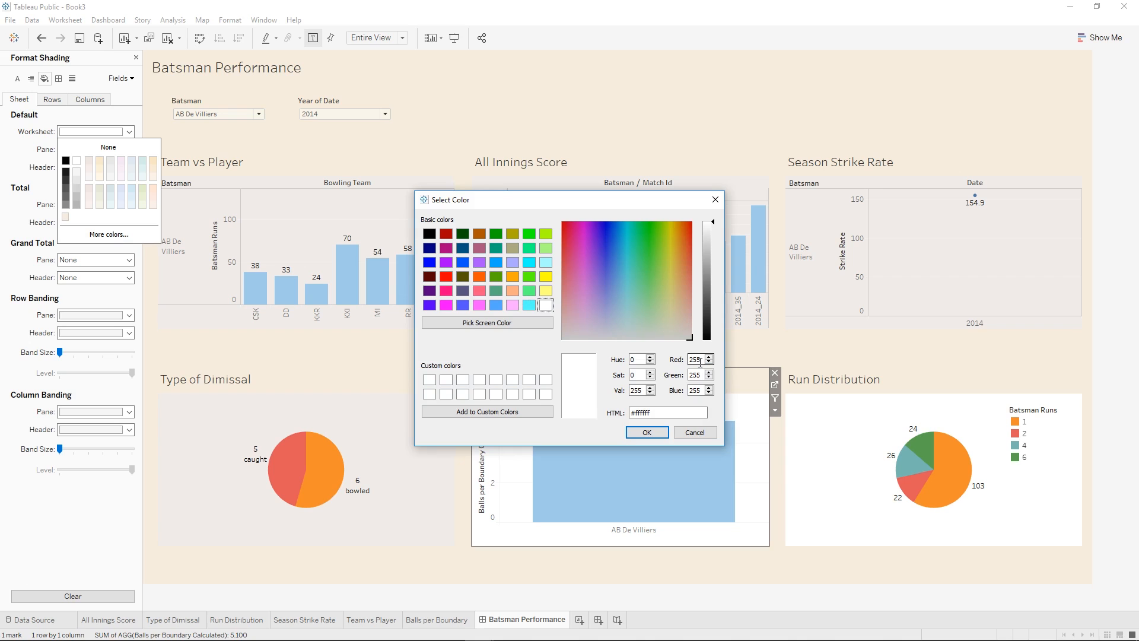
pyautogui.hotkey('ctrl', 'v')
pyautogui.click(646, 432)
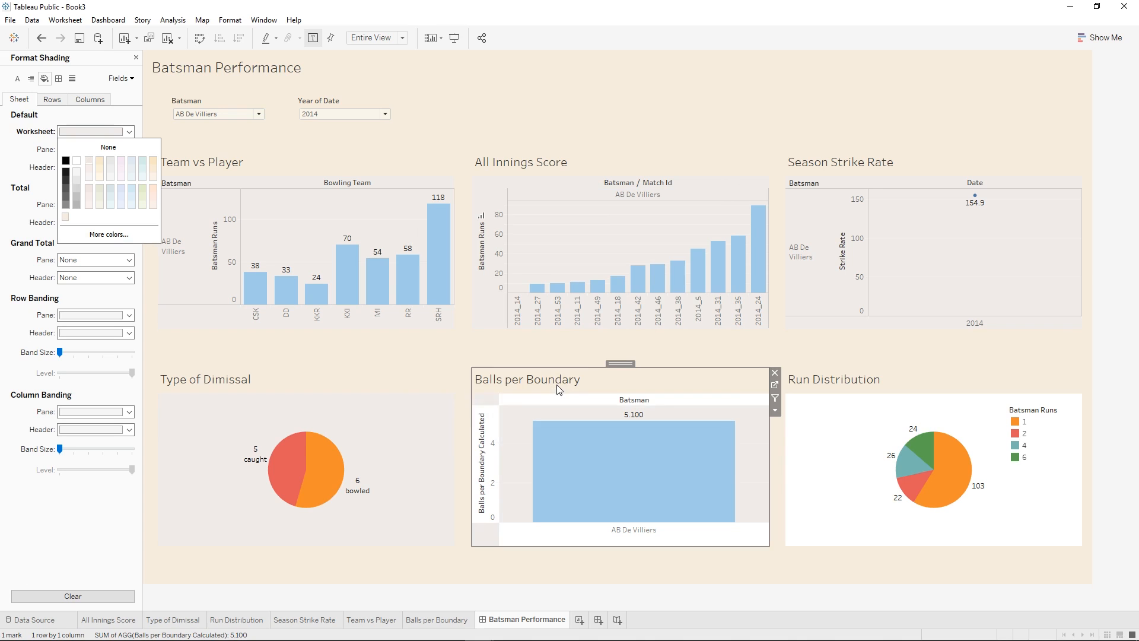
# - Shade the Run Distribution worksheet with the custom colour #efebe8 and deselect the chart
pyautogui.click(818, 418)
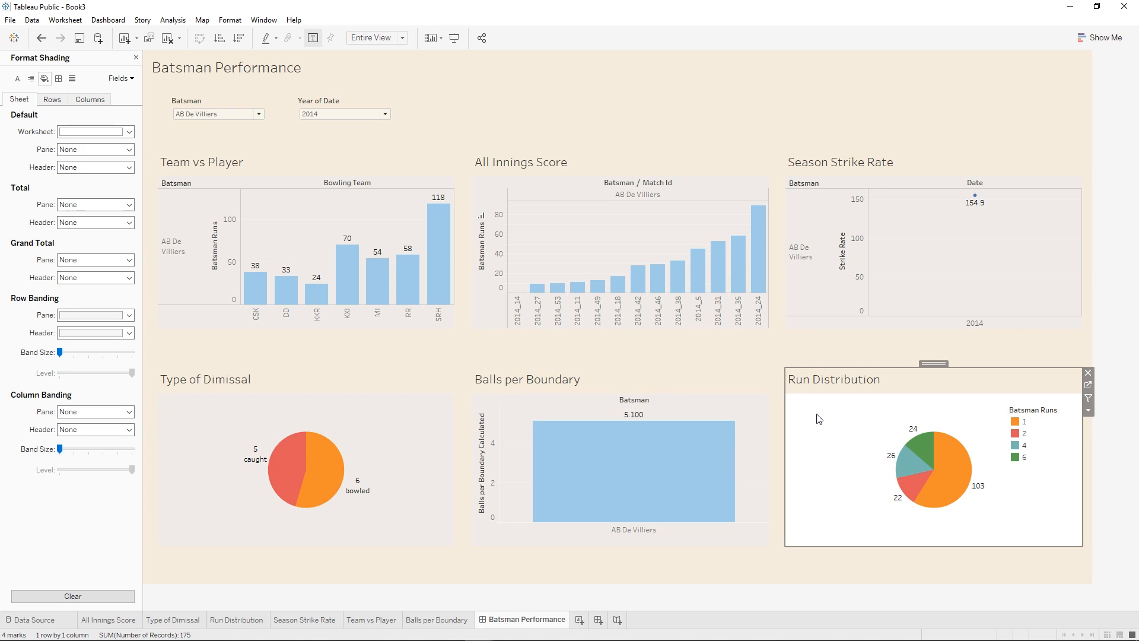
pyautogui.click(77, 134)
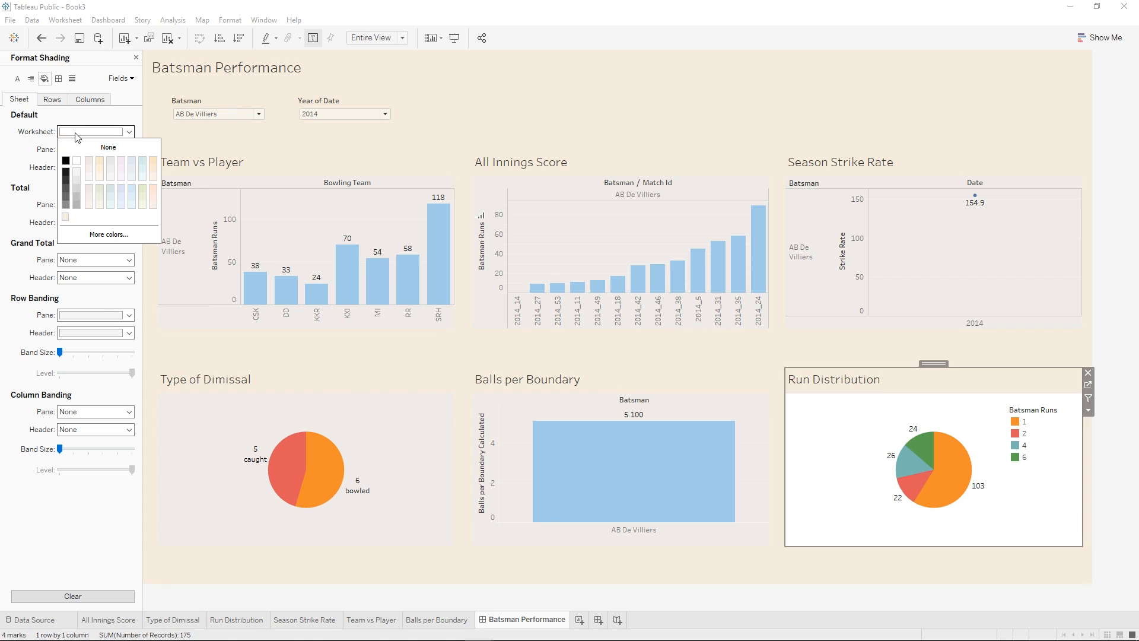
pyautogui.click(77, 233)
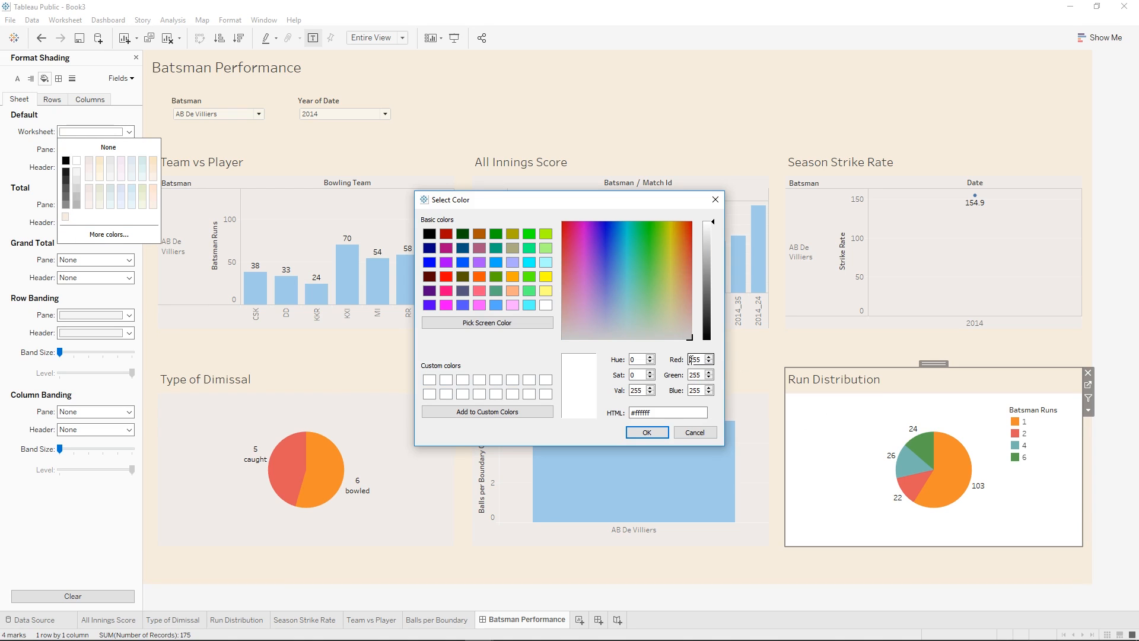
pyautogui.moveTo(664, 414); pyautogui.dragTo(544, 416)
pyautogui.hotkey('ctrl', 'v')
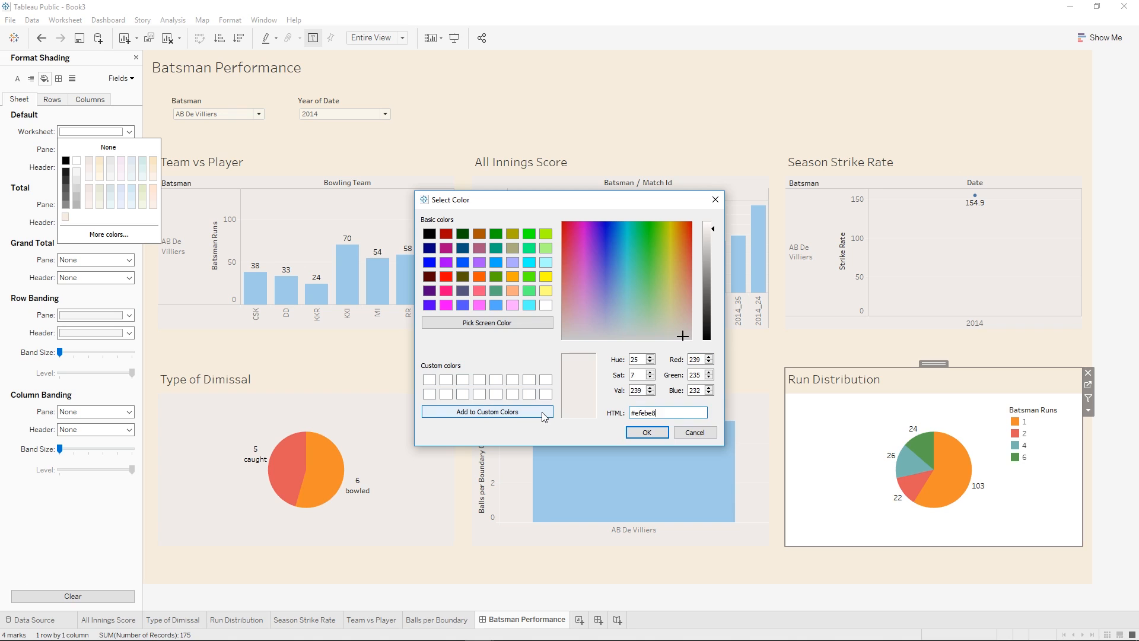
pyautogui.click(647, 432)
pyautogui.click(975, 97)
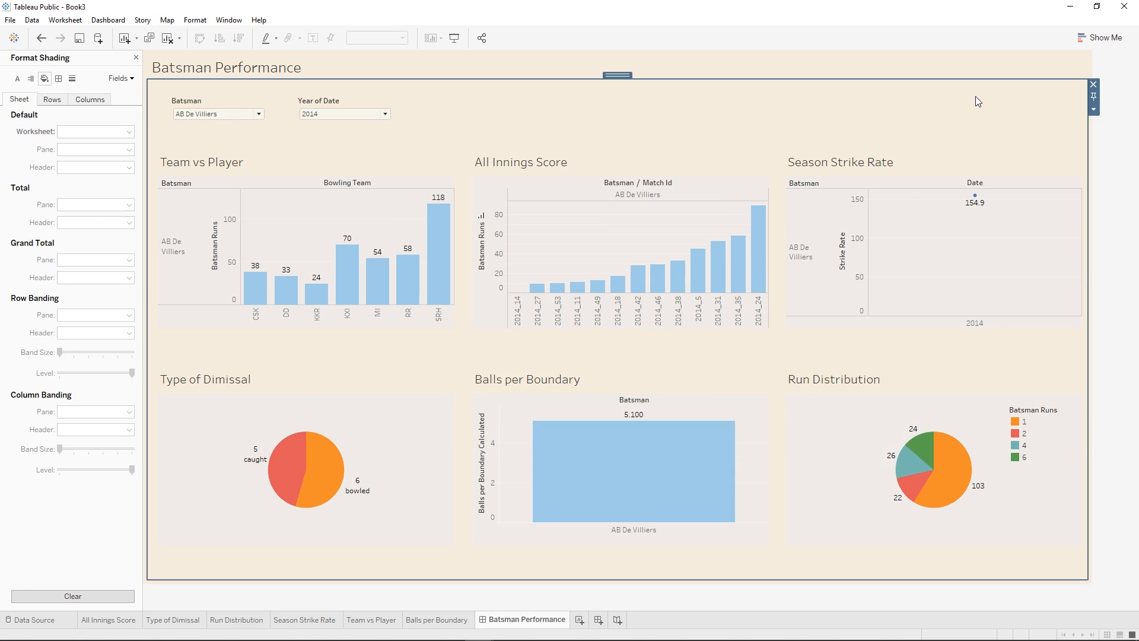
pyautogui.click(980, 72)
# - Preview the dashboard in presentation mode, switching the year filter to 2015 only and back to 2014
pyautogui.click(453, 39)
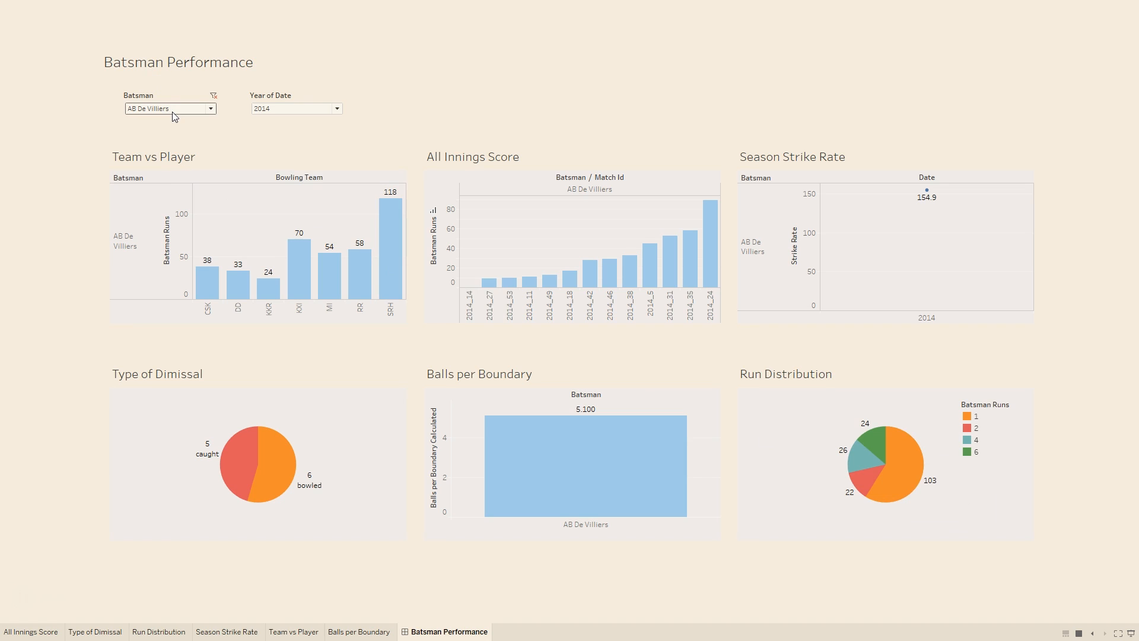
pyautogui.click(287, 108)
pyautogui.click(261, 213)
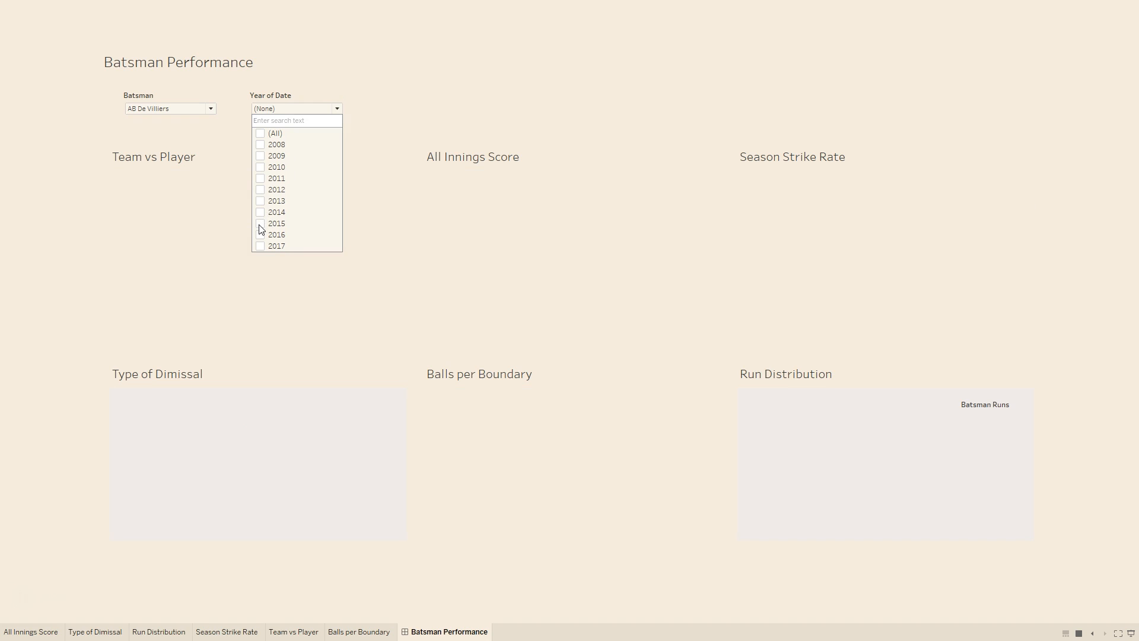
pyautogui.click(259, 226)
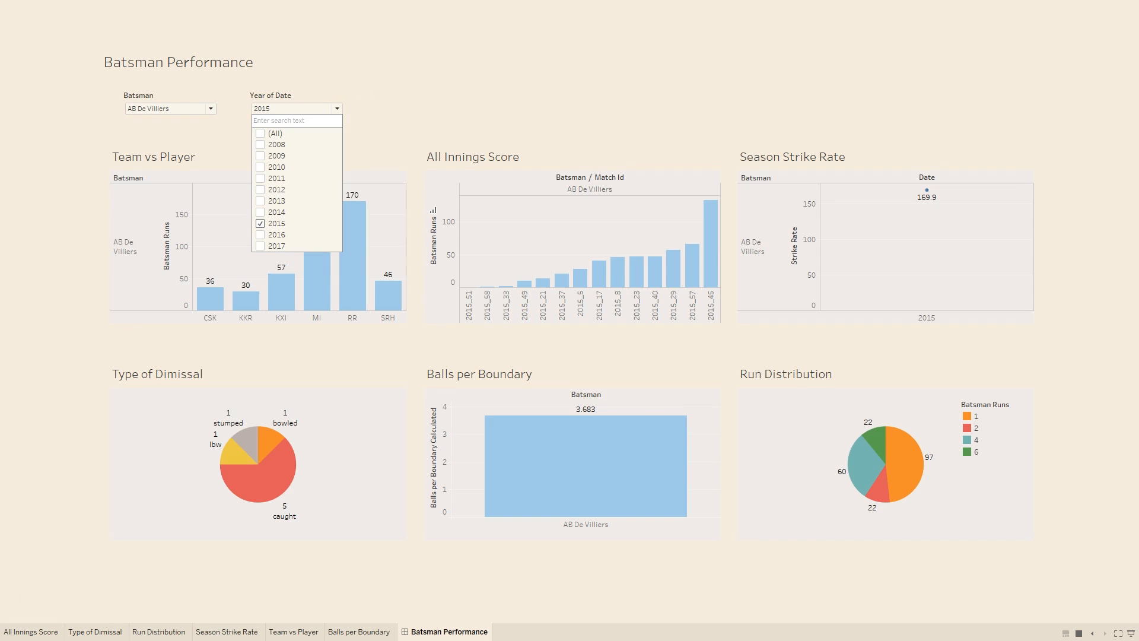
pyautogui.click(260, 212)
pyautogui.click(261, 224)
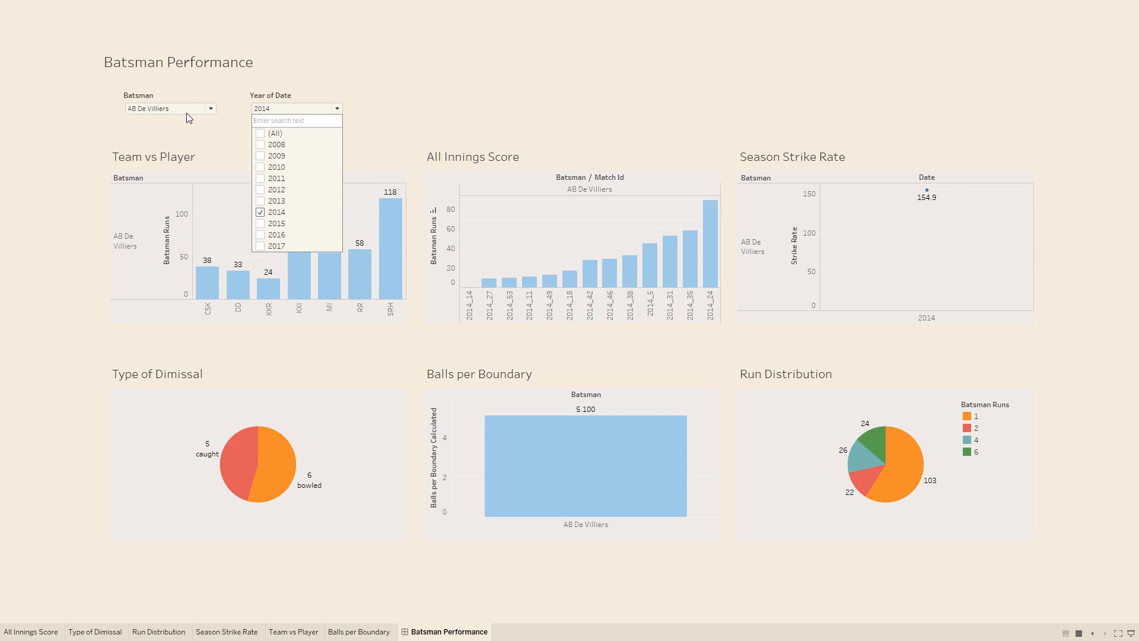
# - Filter the dashboard's batsman to Chris Gayle only instead of AB De Villiers, and leave presentation mode
pyautogui.click(187, 110)
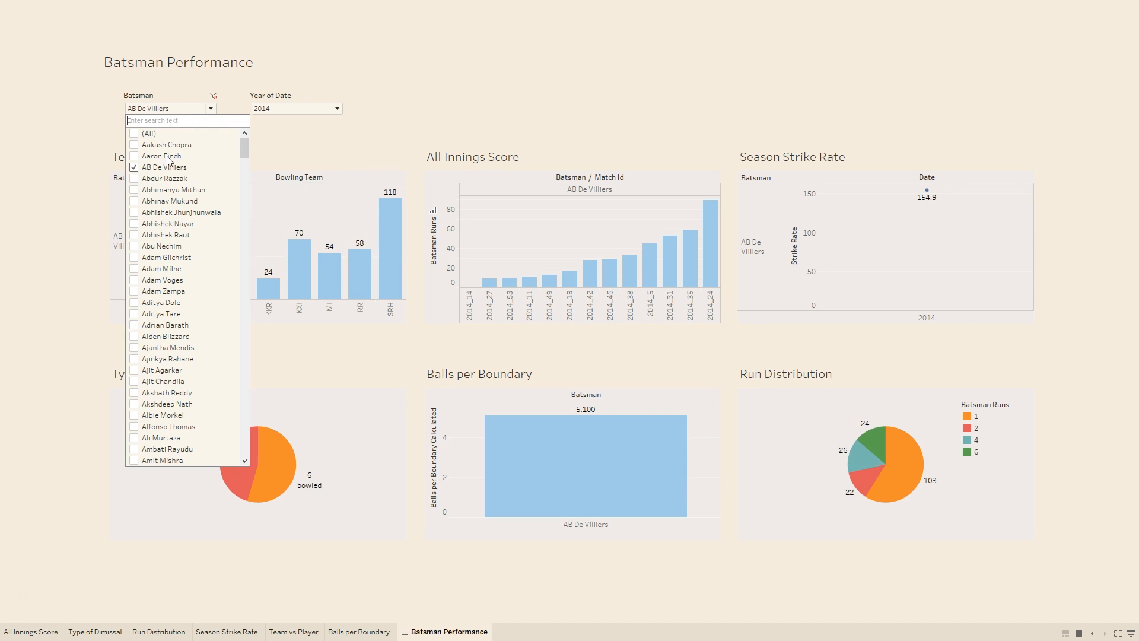
pyautogui.click(134, 168)
pyautogui.scroll(-15, 164, 289)
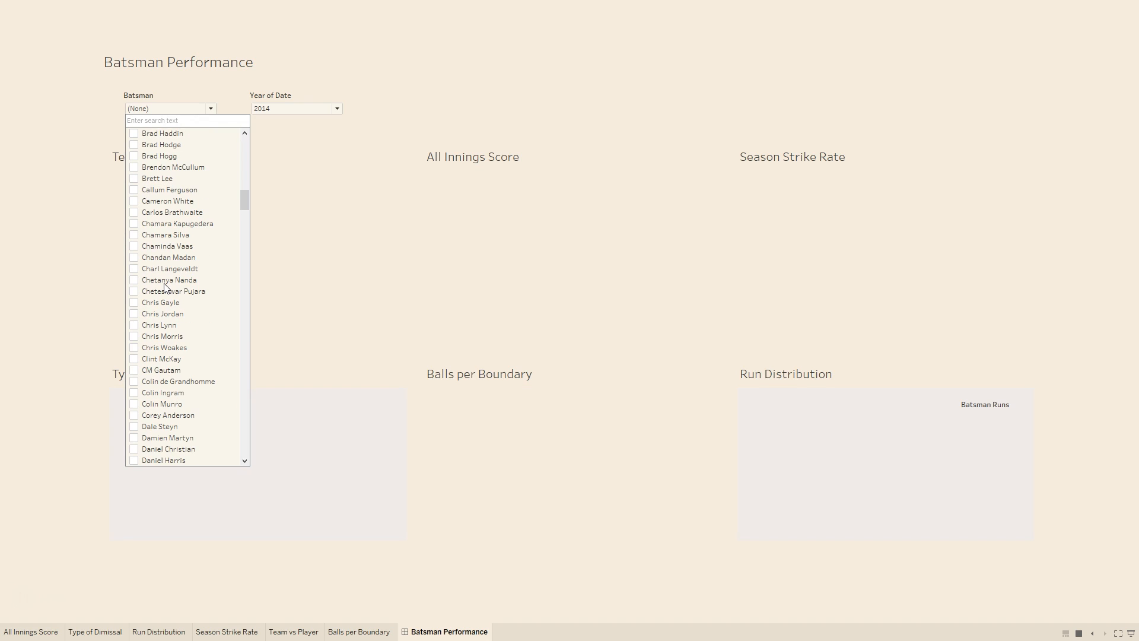
pyautogui.click(134, 337)
pyautogui.click(134, 336)
pyautogui.click(134, 348)
pyautogui.click(134, 346)
pyautogui.click(134, 303)
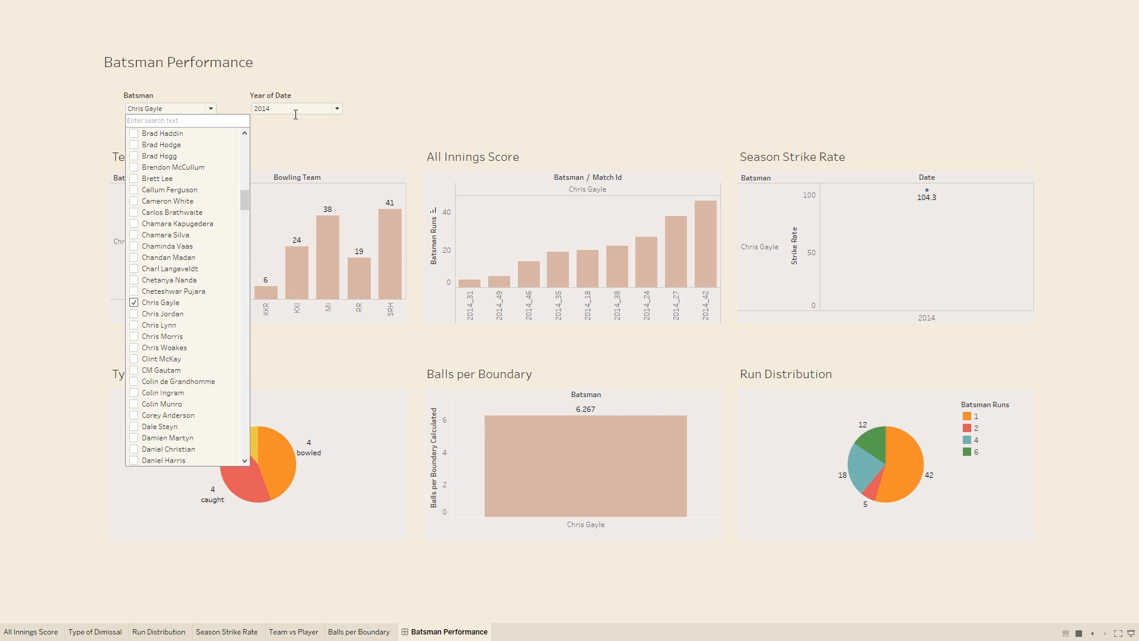
pyautogui.click(201, 110)
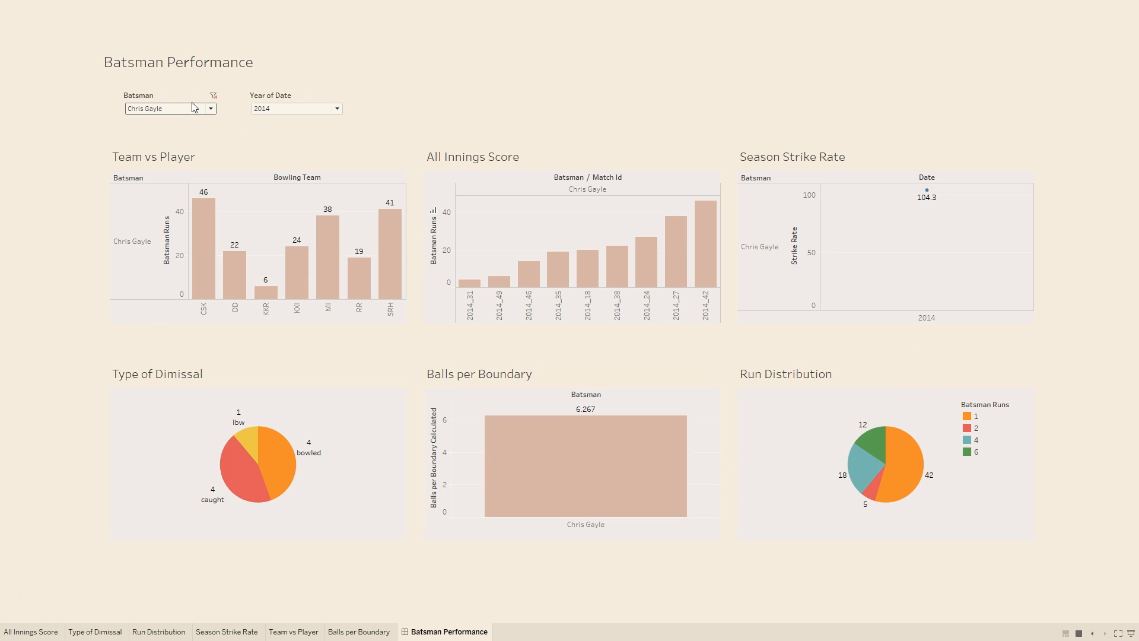
pyautogui.press('Escape')
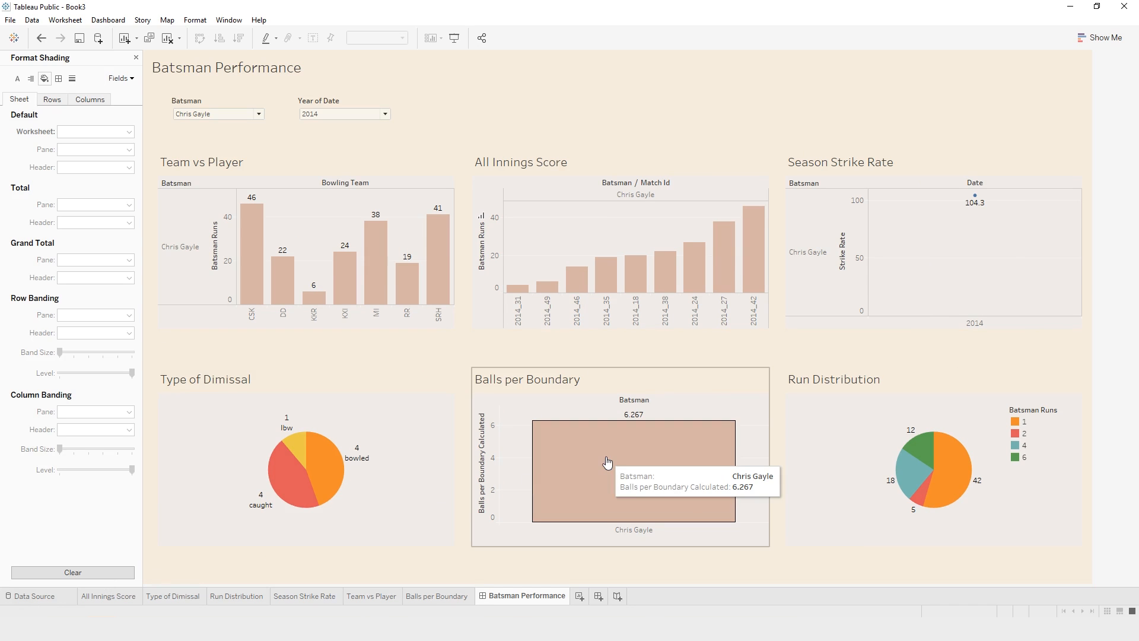
# - Add a new worksheet and name it "Bowler Performance against Team"
pyautogui.click(579, 596)
pyautogui.rightClick(579, 596)
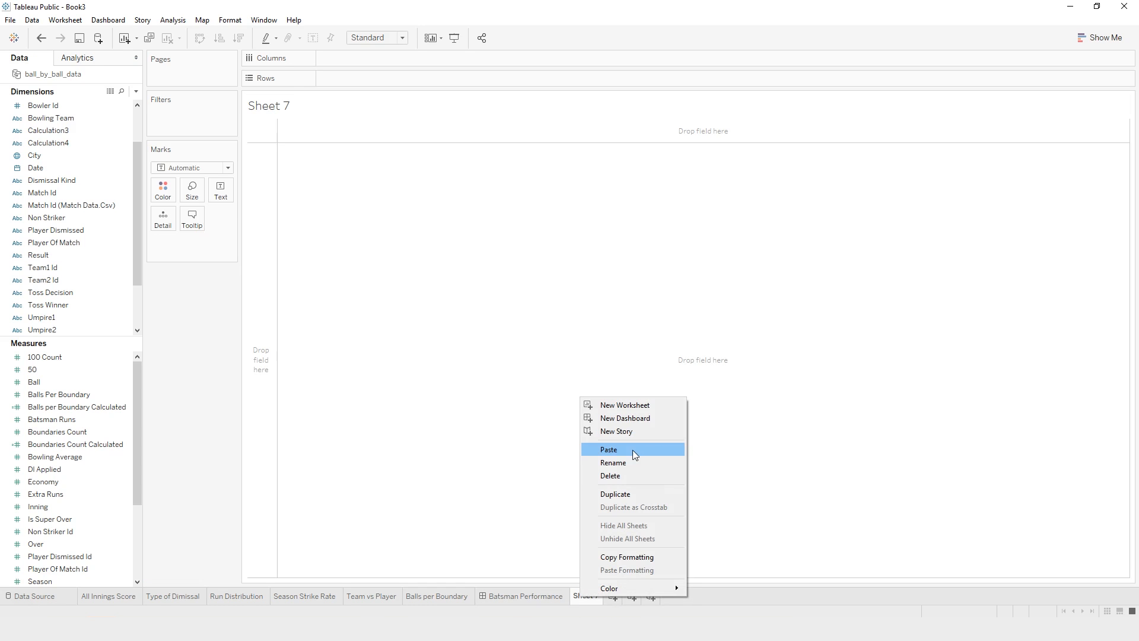
pyautogui.click(623, 463)
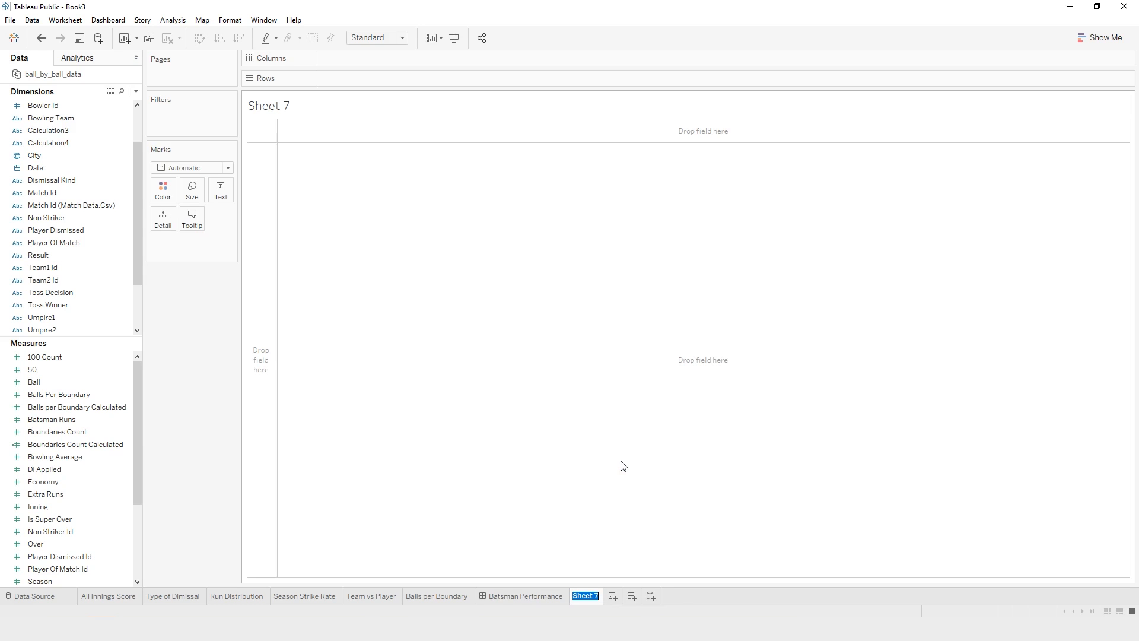
pyautogui.write('Bowler Per')
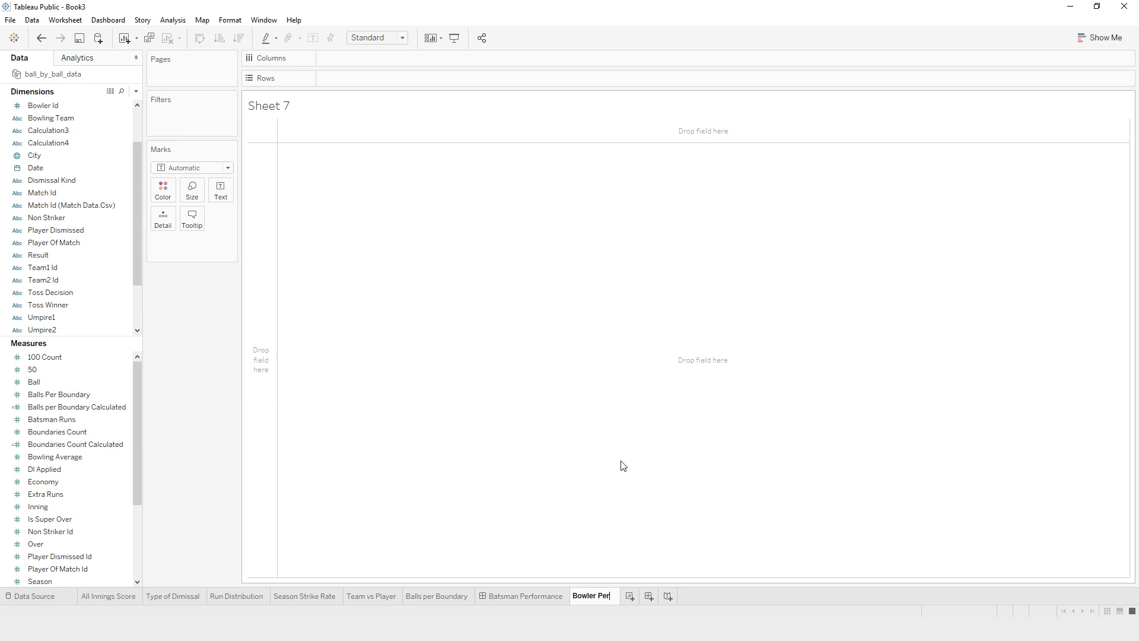
pyautogui.write('formance against Team')
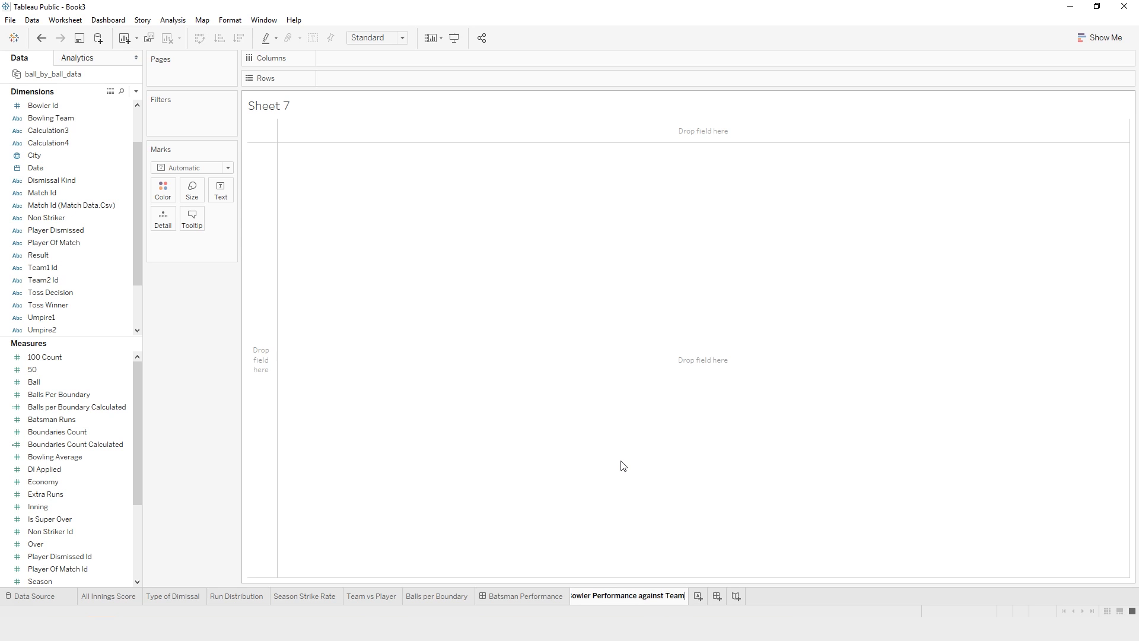
pyautogui.press('Return')
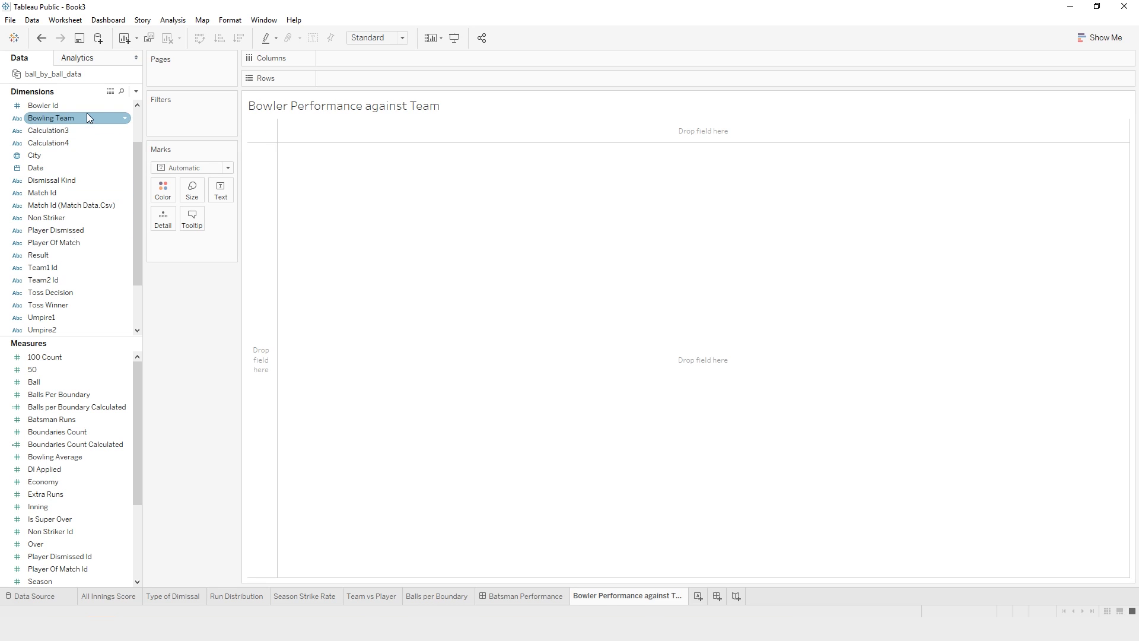
# - Lay out Batting Team across the columns and Bowler down the rows, and colour the marks by Bowler
pyautogui.moveTo(135, 159); pyautogui.dragTo(134, 112)
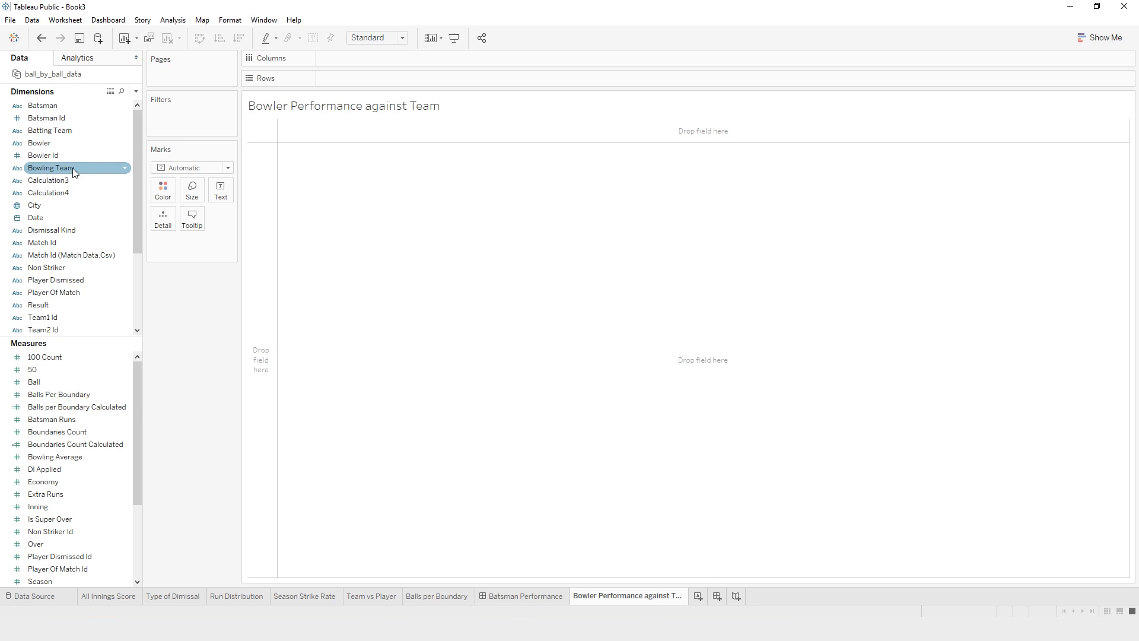
pyautogui.moveTo(56, 130); pyautogui.dragTo(353, 55)
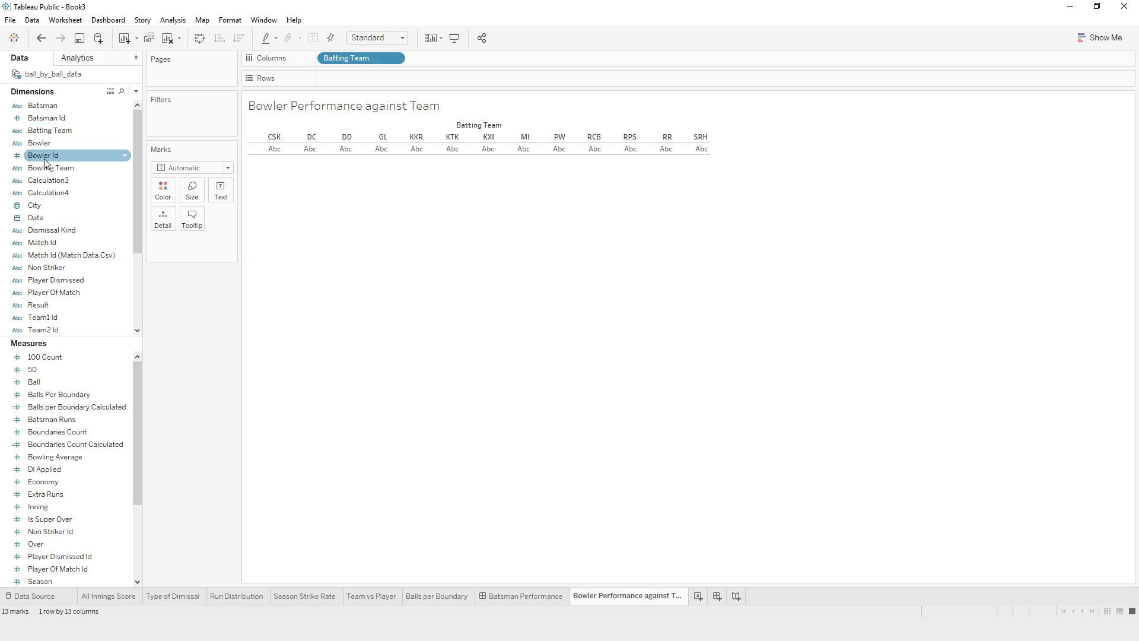
pyautogui.moveTo(55, 143); pyautogui.dragTo(341, 87)
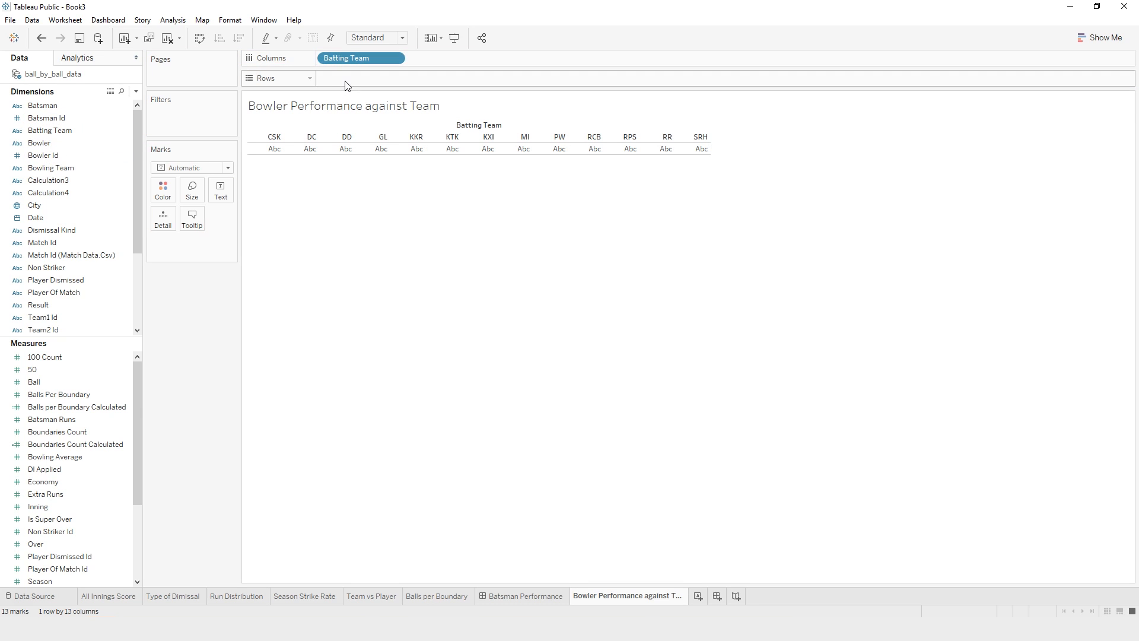
pyautogui.moveTo(66, 141); pyautogui.dragTo(342, 78)
pyautogui.moveTo(48, 142); pyautogui.dragTo(163, 190)
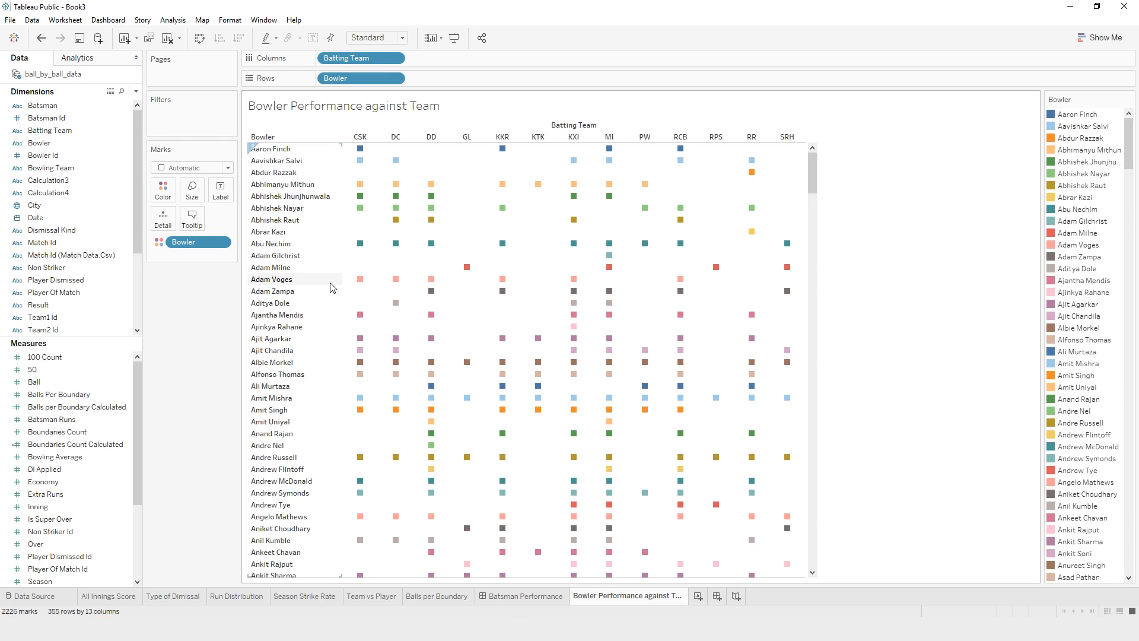
# - Add Dismissal Kind to the view, aggregate it as a Count, and place it in the rows after Bowler
pyautogui.click(84, 279)
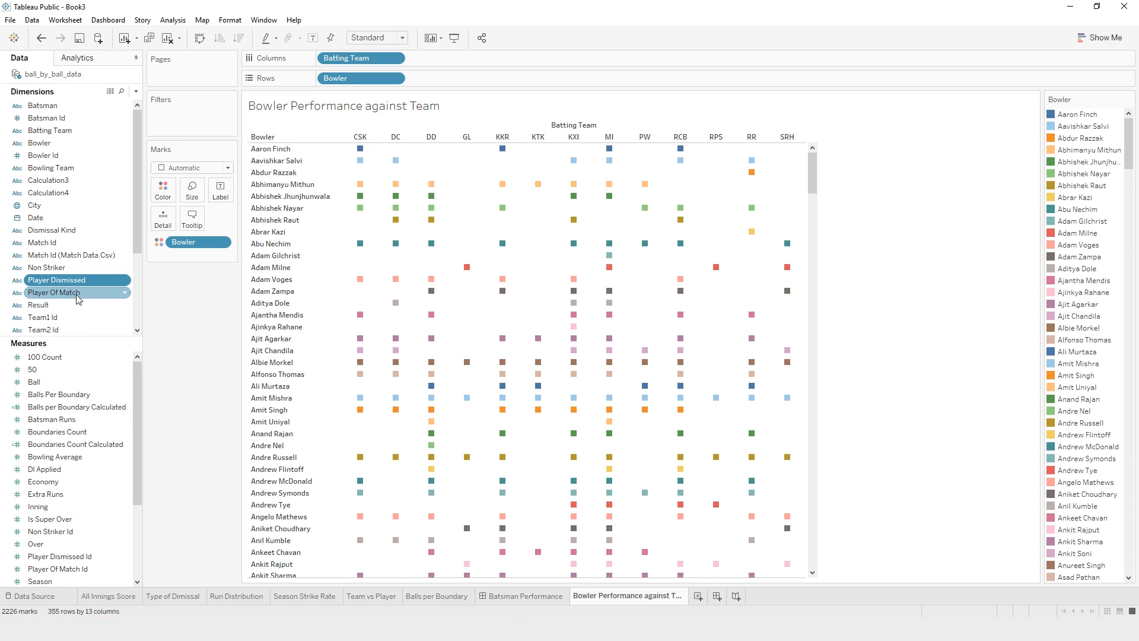
pyautogui.scroll(-3, 76, 298)
pyautogui.scroll(3, 77, 296)
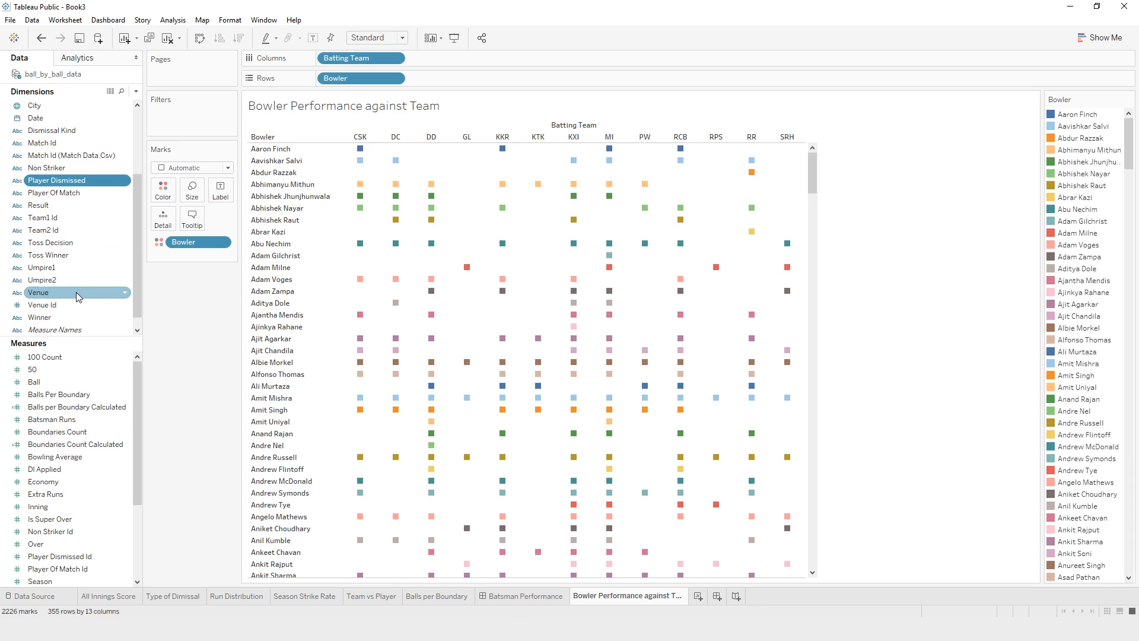
pyautogui.scroll(1, 77, 296)
pyautogui.moveTo(78, 229); pyautogui.dragTo(426, 62)
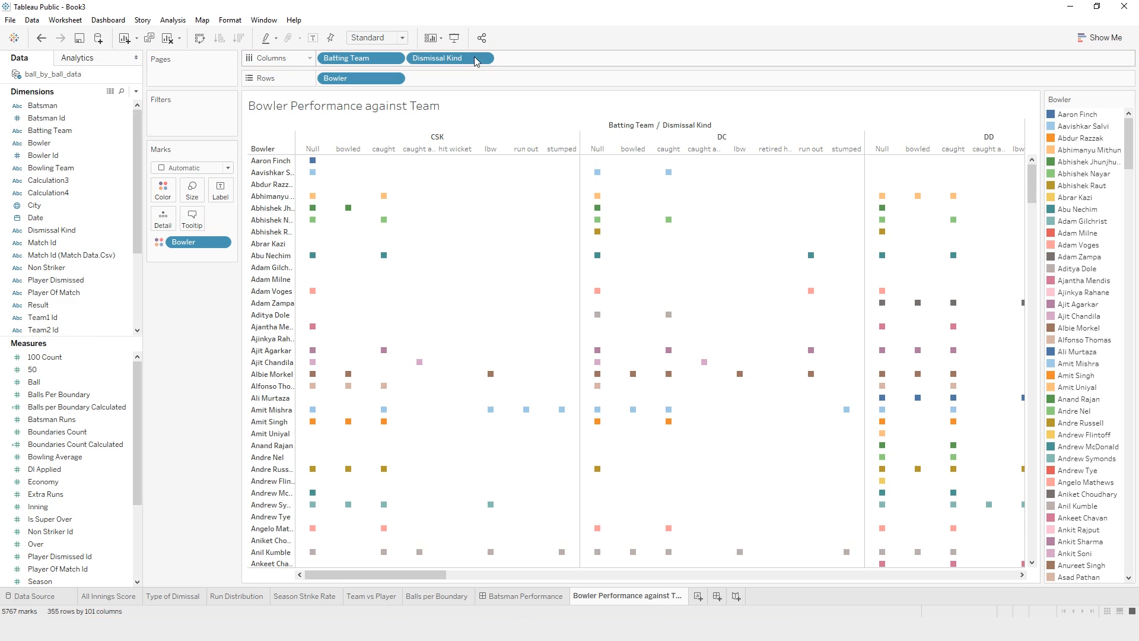
pyautogui.rightClick(426, 64)
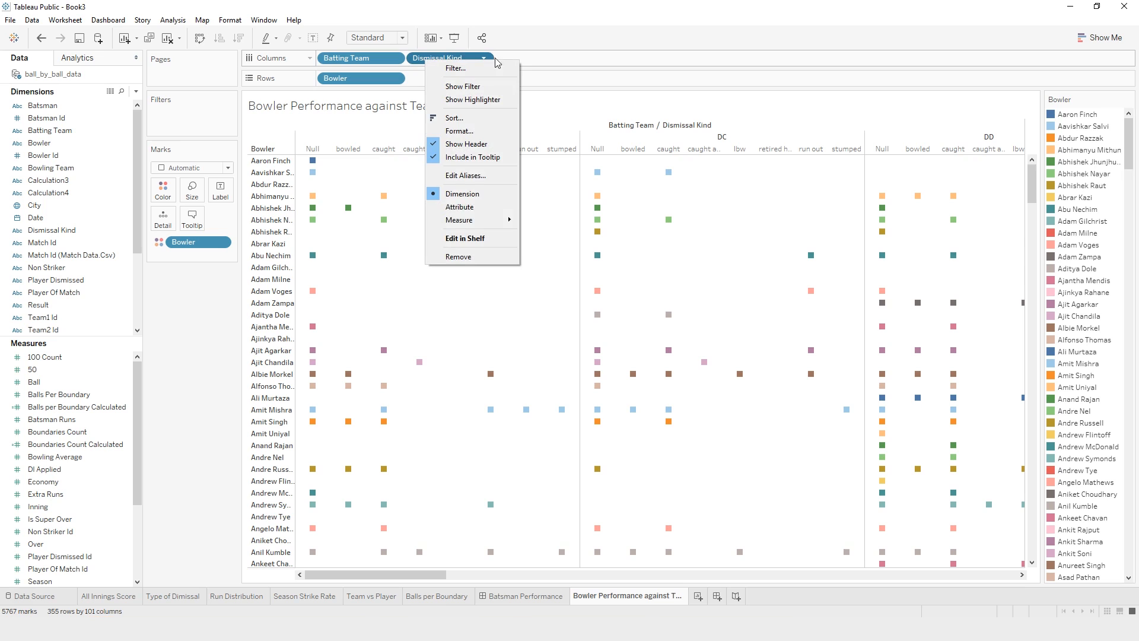
pyautogui.moveTo(501, 225)
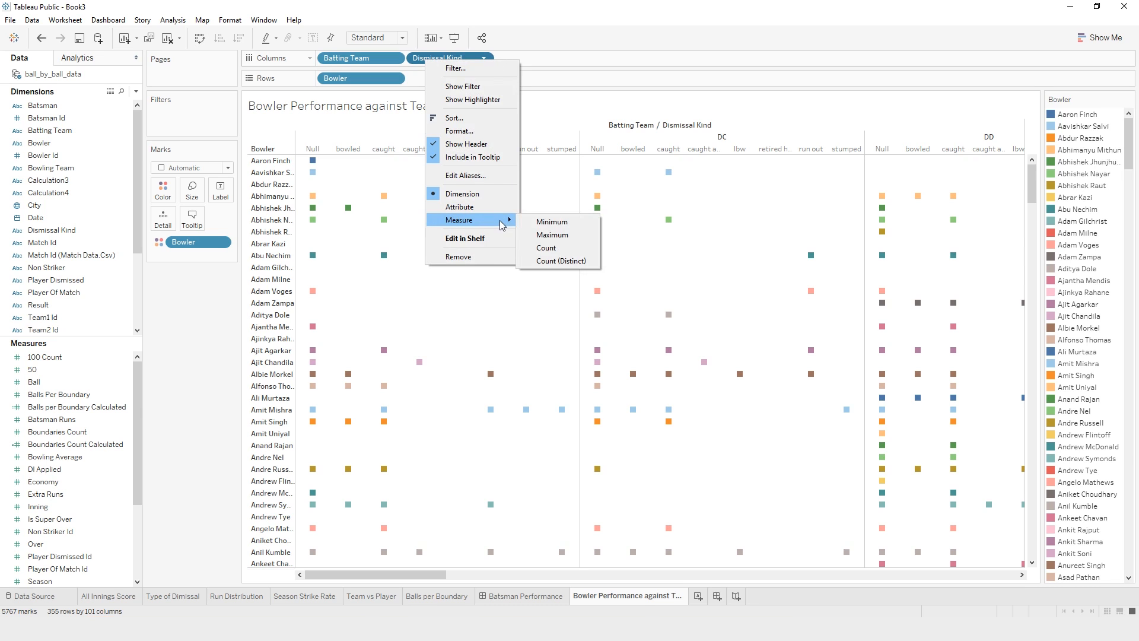
pyautogui.click(552, 248)
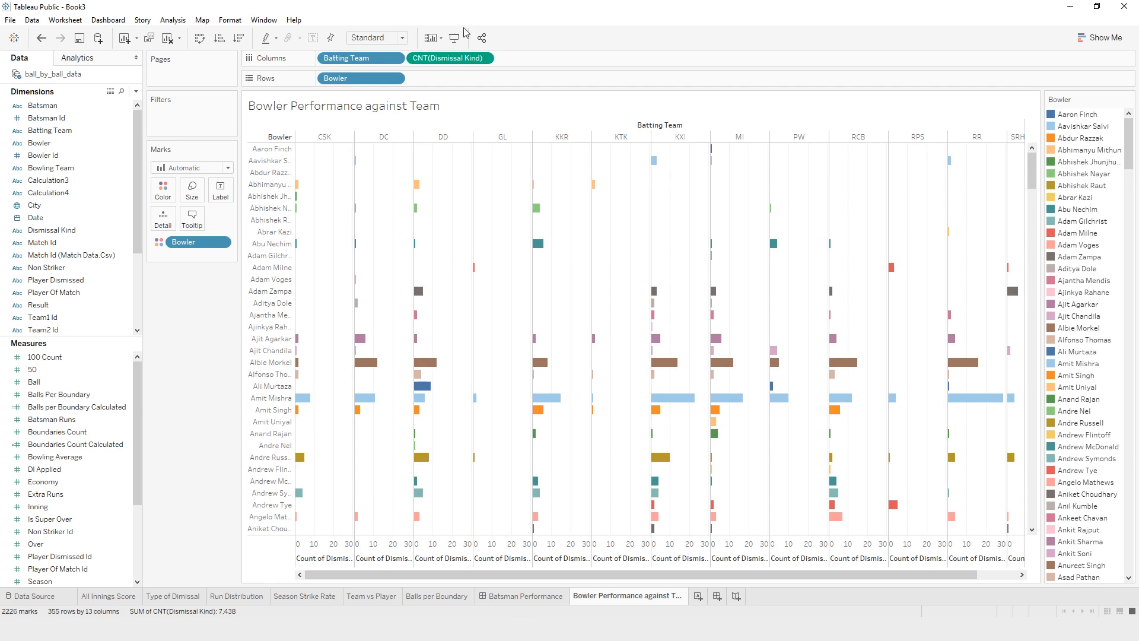
pyautogui.moveTo(450, 63); pyautogui.dragTo(452, 78)
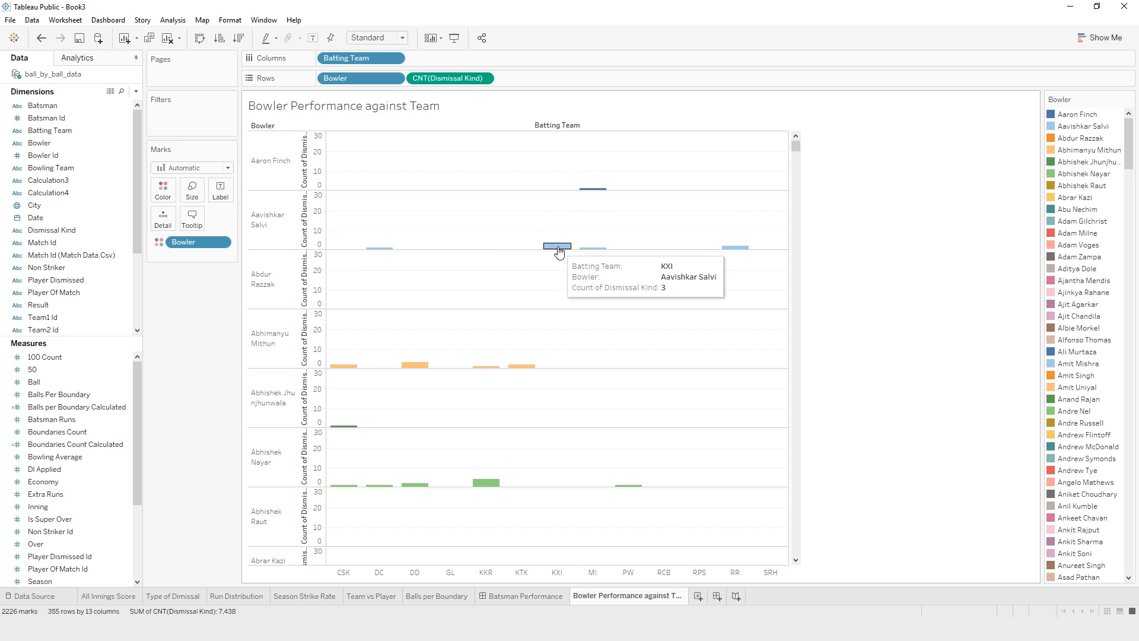
# - Give the Count of Dismissal Kind axis independent ranges for each row or column
pyautogui.scroll(-3, 519, 338)
pyautogui.scroll(-1, 519, 338)
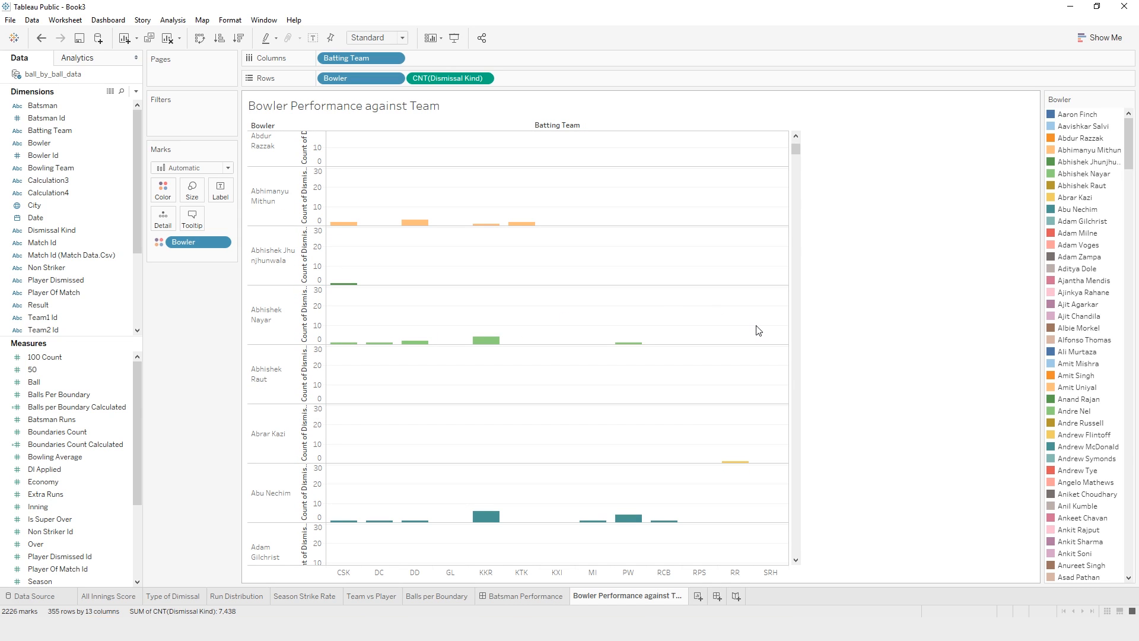
pyautogui.moveTo(796, 151)
pyautogui.mouseDown()
pyautogui.moveTo(797, 185)
pyautogui.moveTo(798, 172)
pyautogui.mouseUp()
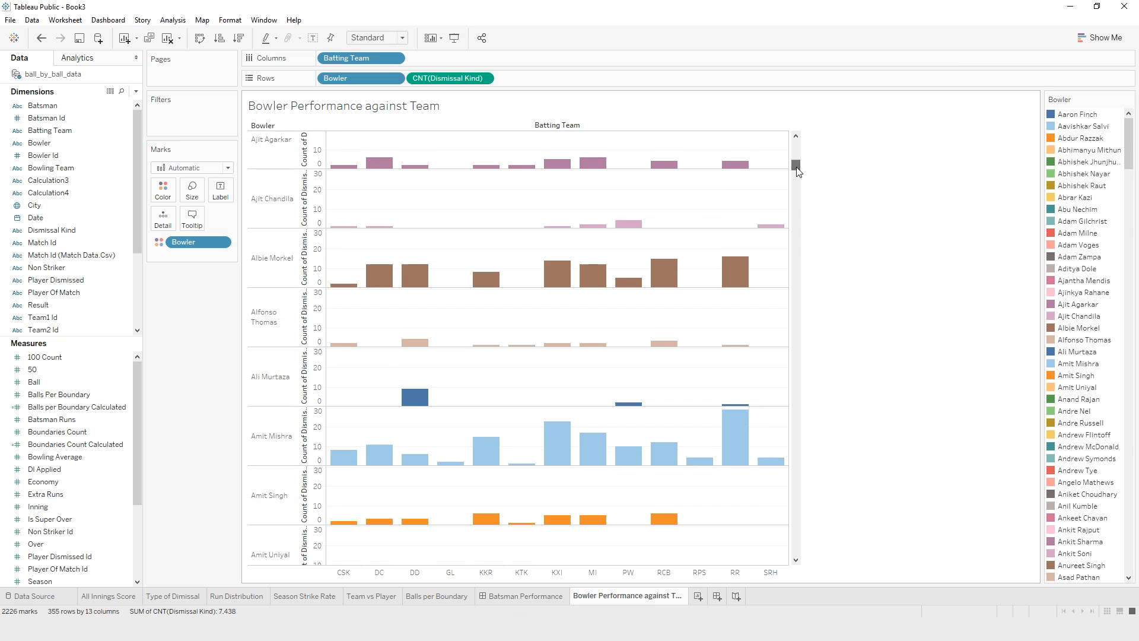
pyautogui.moveTo(738, 419)
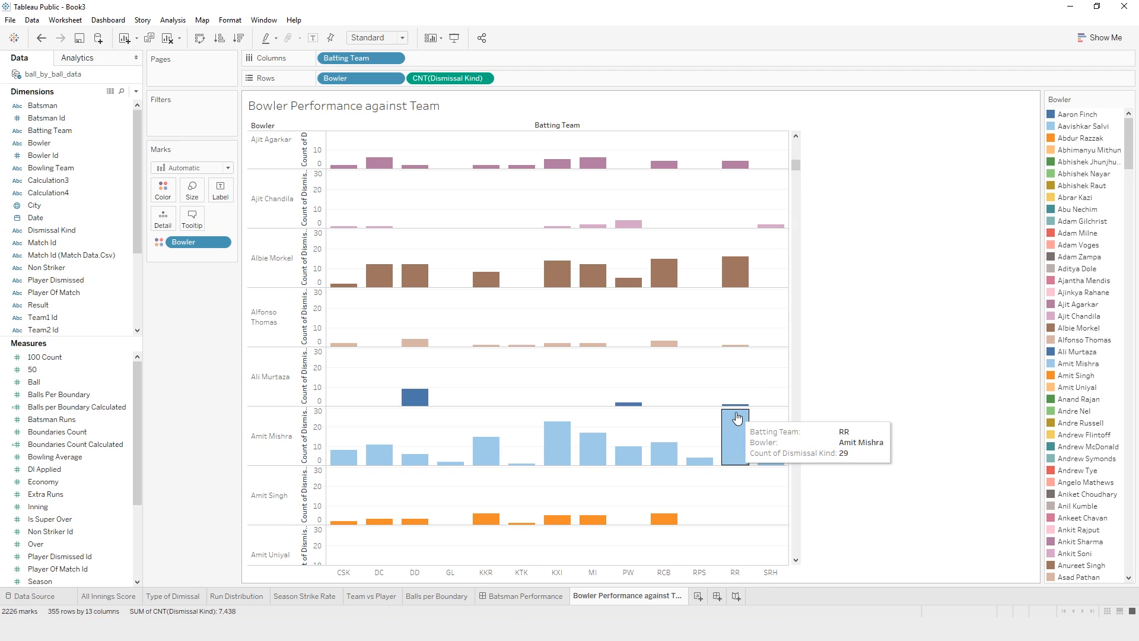
pyautogui.moveTo(799, 159)
pyautogui.mouseDown()
pyautogui.moveTo(796, 195)
pyautogui.moveTo(793, 139)
pyautogui.mouseUp()
pyautogui.rightClick(323, 173)
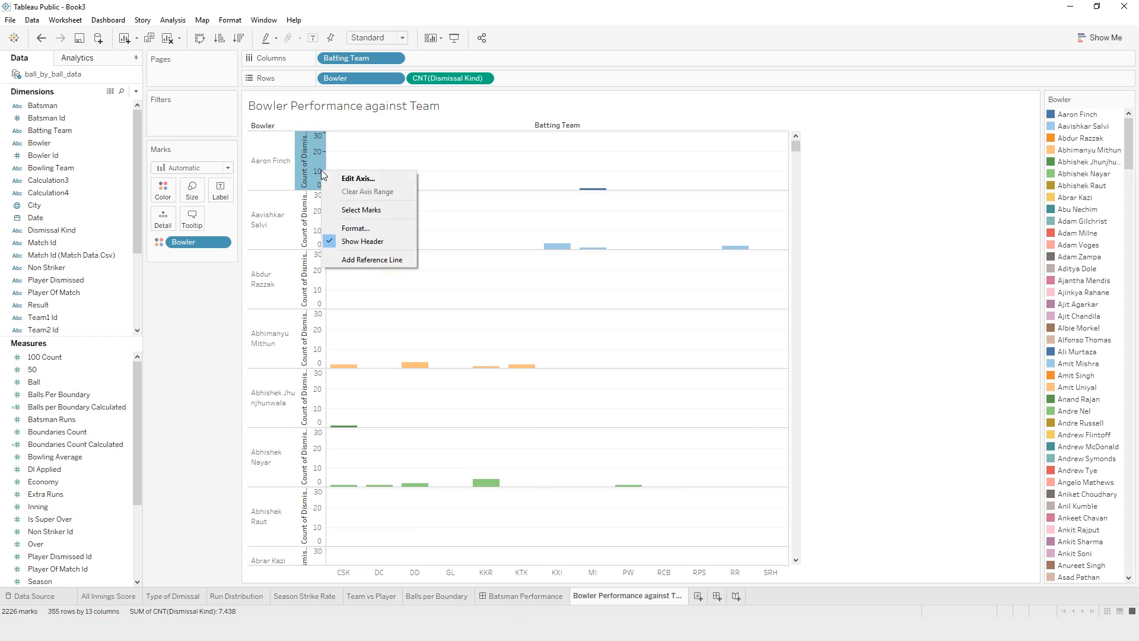
pyautogui.click(357, 179)
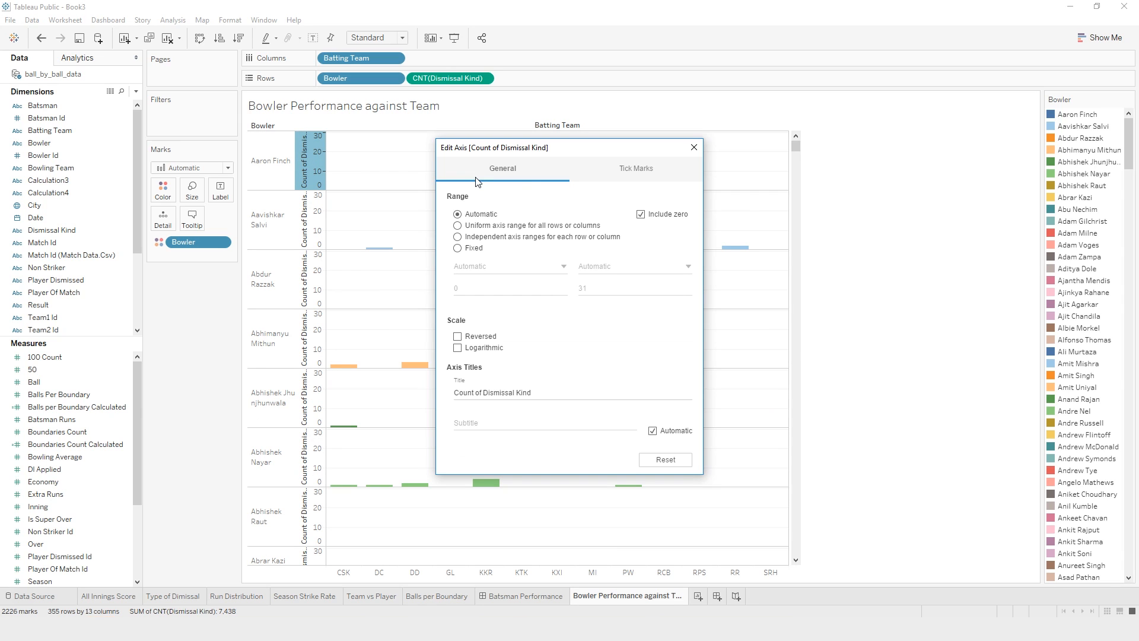
pyautogui.click(458, 236)
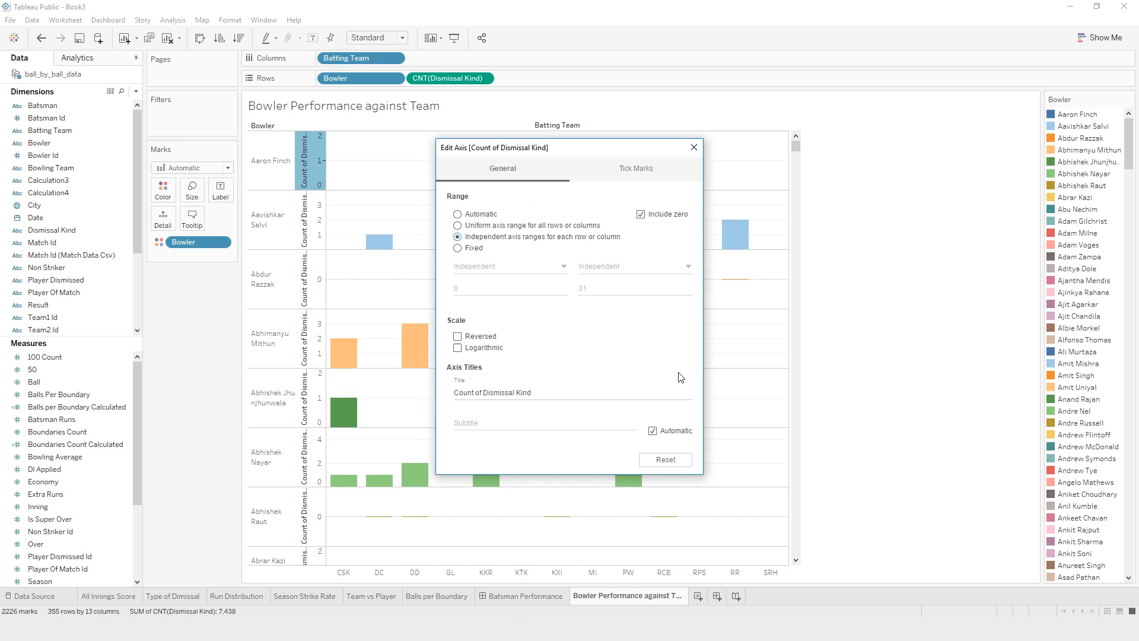
pyautogui.click(693, 148)
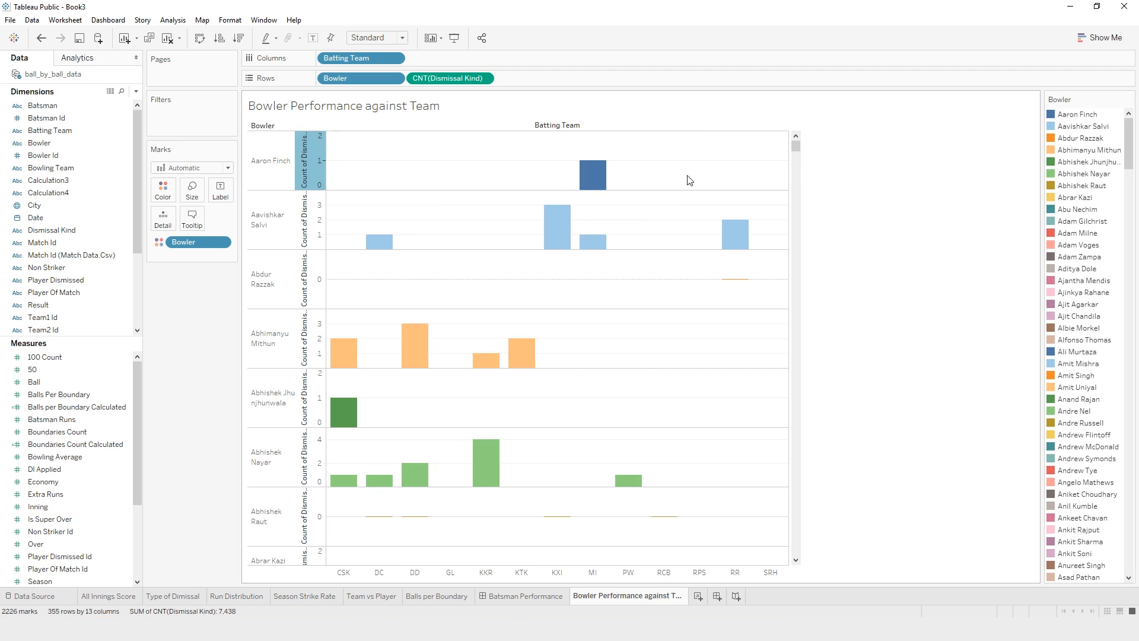
# - Look through the bowlers' bars to compare dismissal counts against each batting team under the independent axis ranges
pyautogui.moveTo(797, 159); pyautogui.dragTo(797, 172)
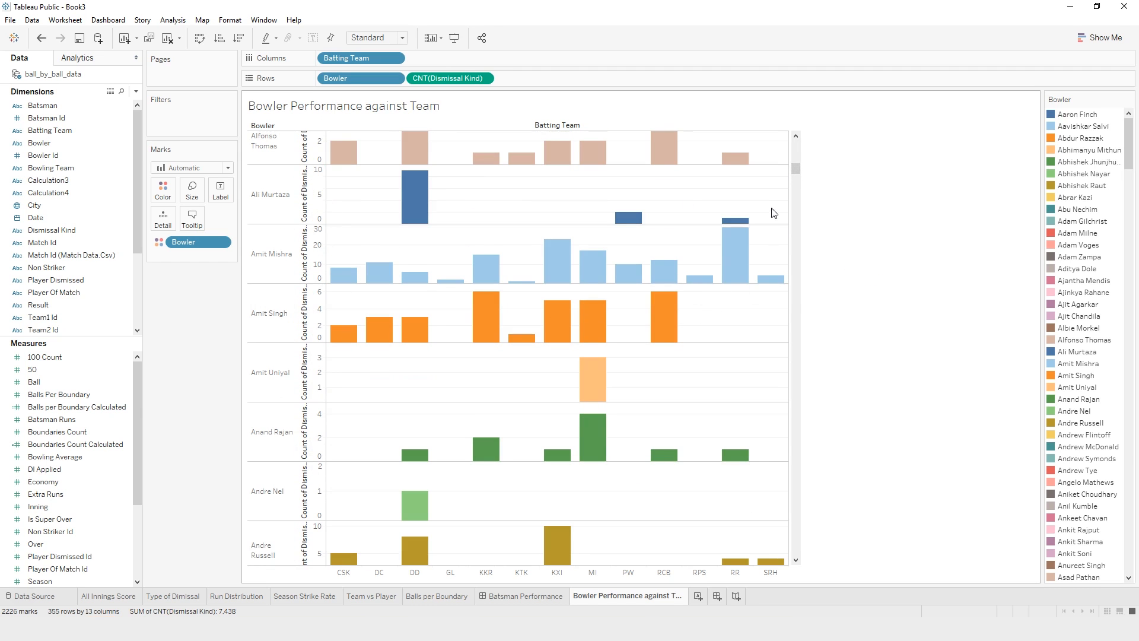
pyautogui.moveTo(795, 169); pyautogui.dragTo(794, 130)
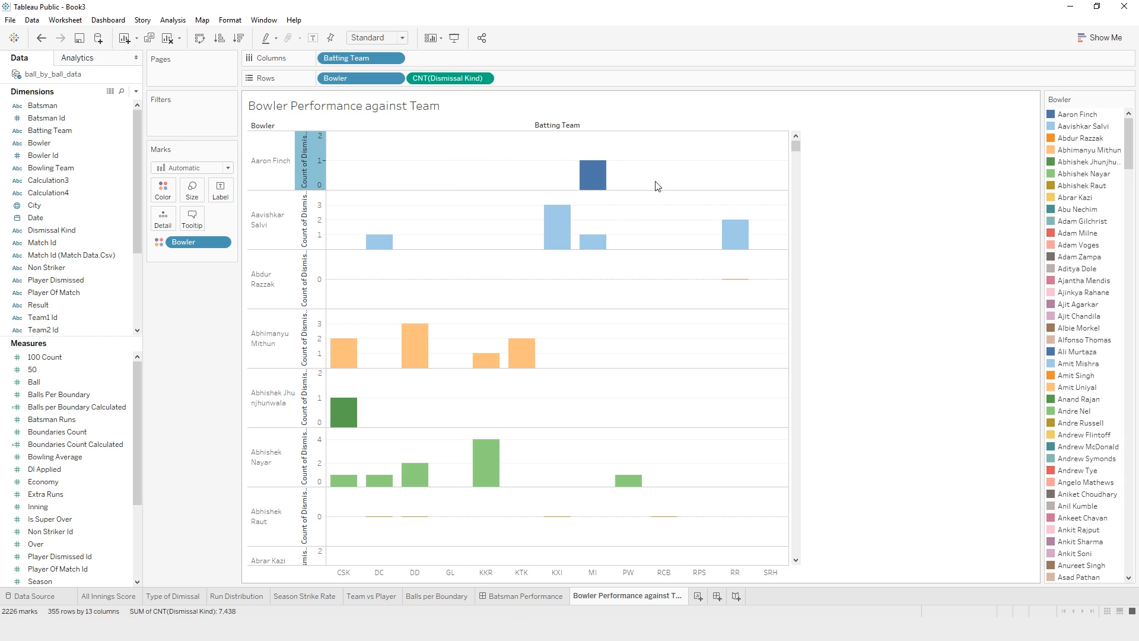
pyautogui.moveTo(550, 200)
pyautogui.moveTo(795, 144); pyautogui.dragTo(797, 161)
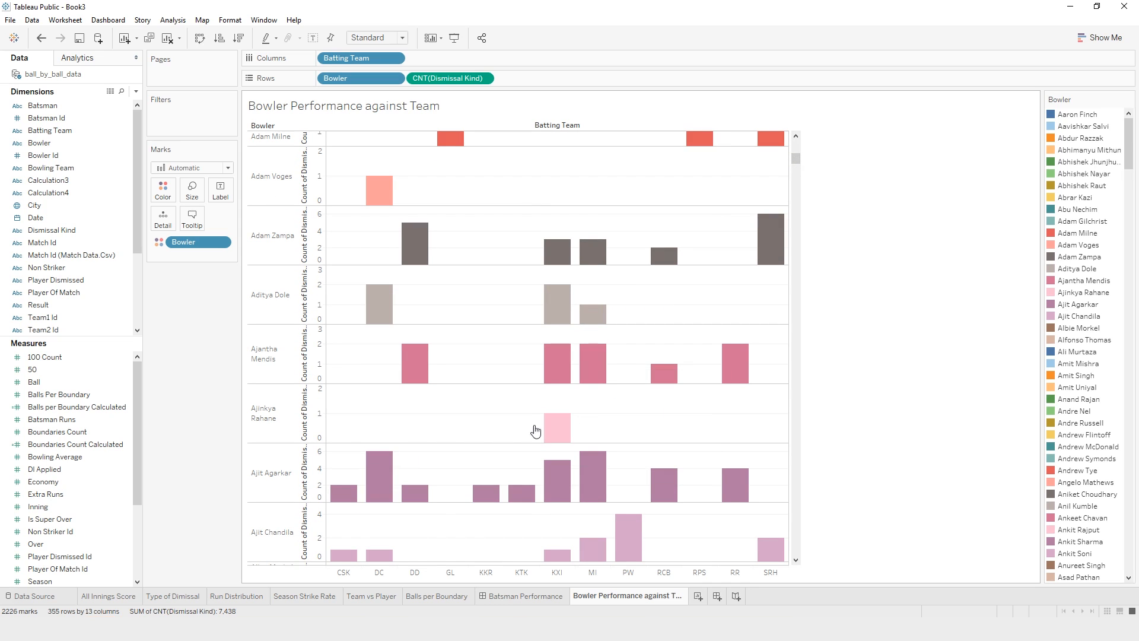
pyautogui.scroll(-1, 350, 477)
pyautogui.scroll(-10, 351, 475)
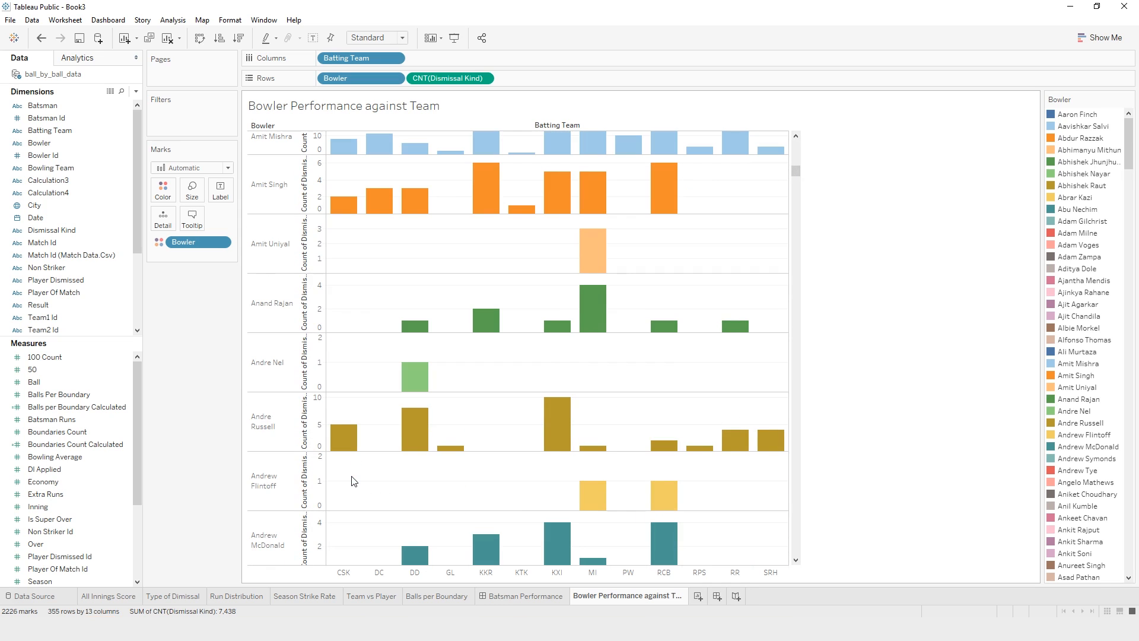
pyautogui.scroll(7, 351, 478)
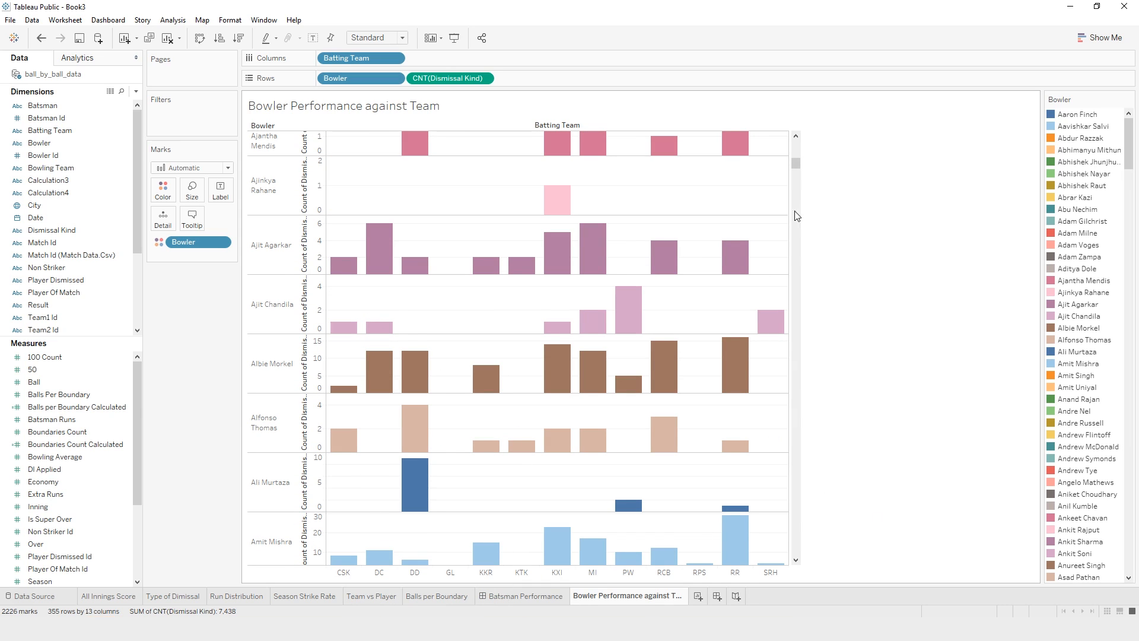
pyautogui.moveTo(795, 163); pyautogui.dragTo(790, 140)
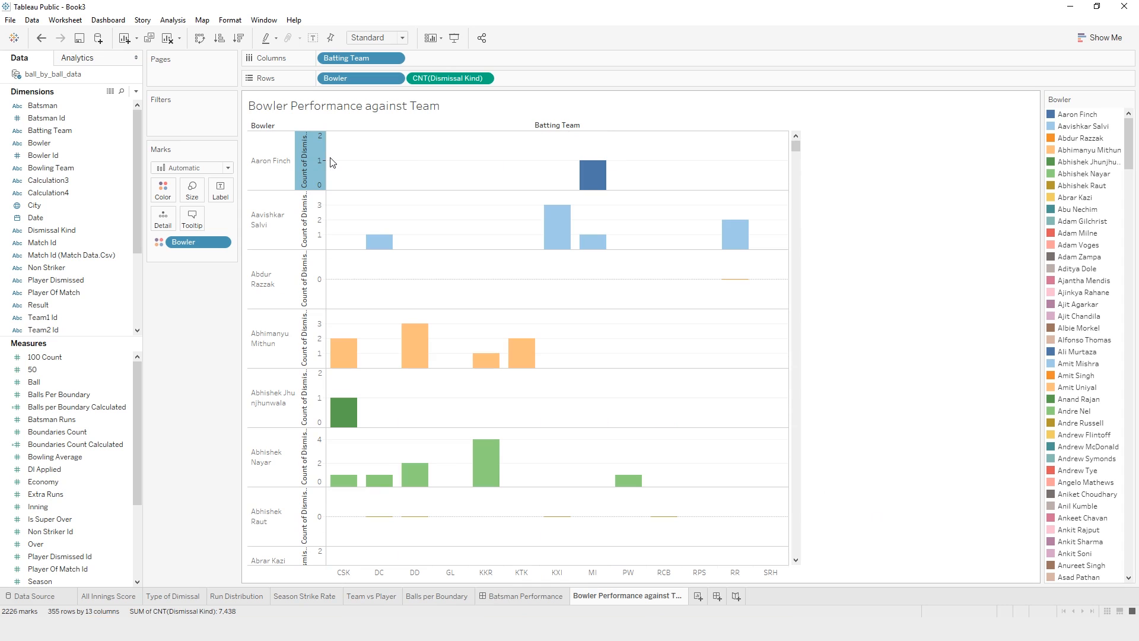
# - Set the Count of Dismissal Kind axis range back to Automatic
pyautogui.rightClick(311, 157)
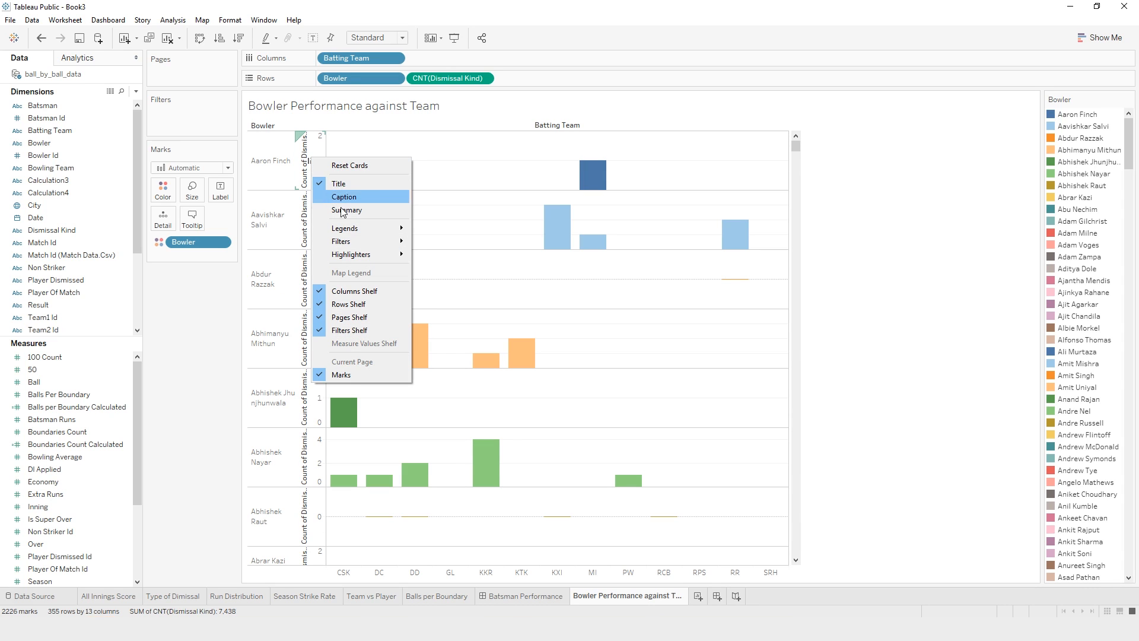
pyautogui.click(314, 148)
pyautogui.rightClick(315, 148)
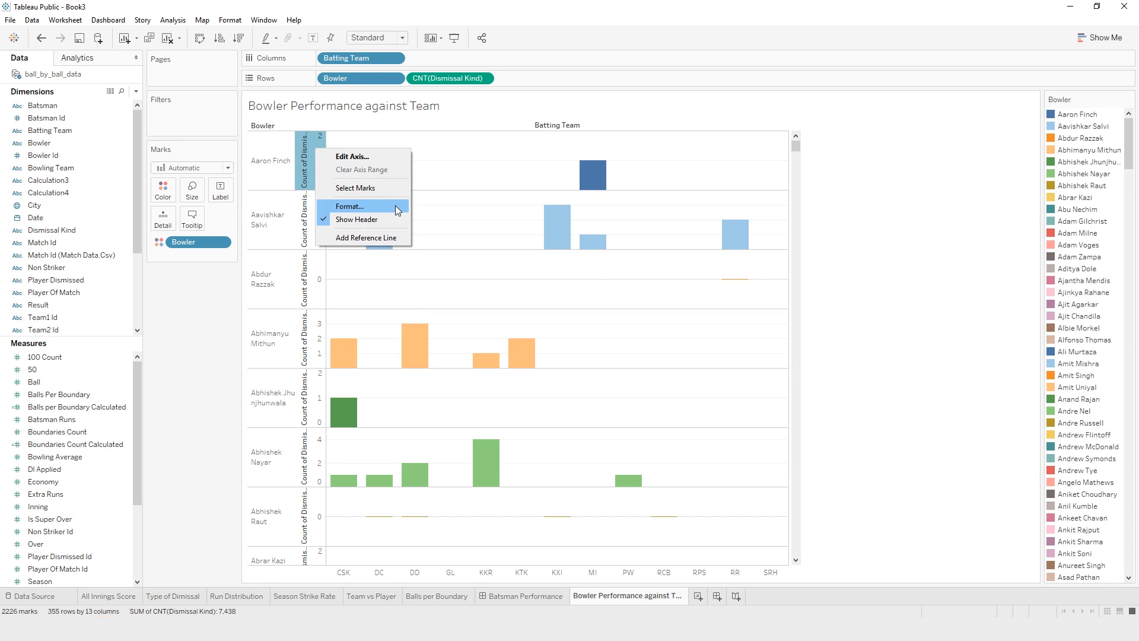
pyautogui.click(369, 155)
pyautogui.click(457, 213)
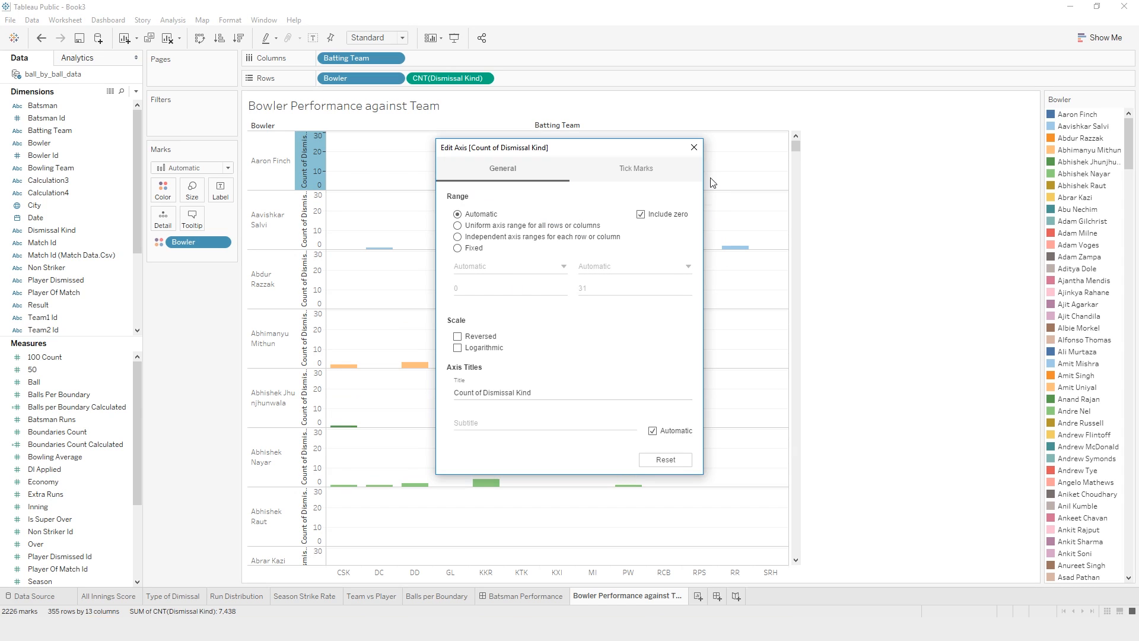
pyautogui.click(694, 147)
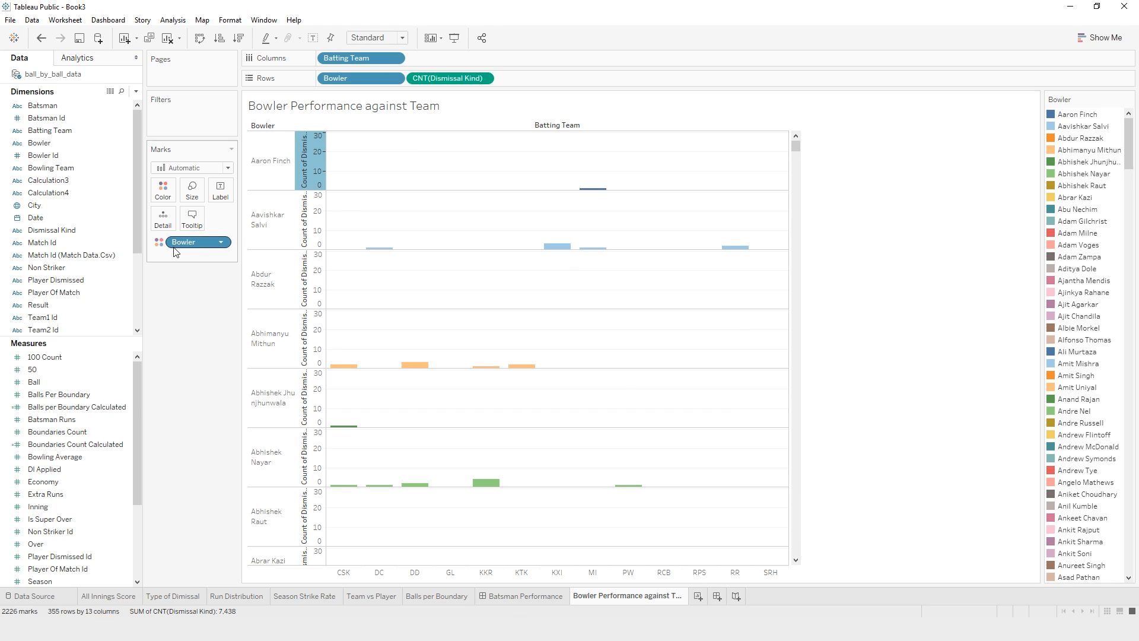
# - Label the bars with the count of Dismissal Kind and review the labels down the list of bowlers
pyautogui.moveTo(452, 81); pyautogui.dragTo(221, 195)
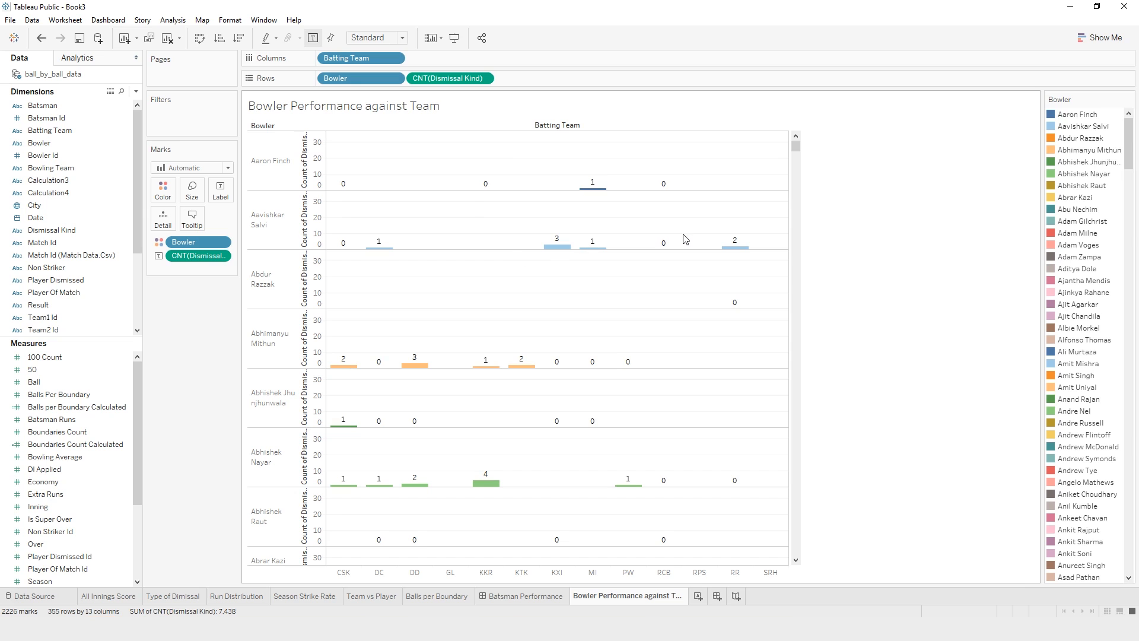
pyautogui.scroll(-9, 669, 325)
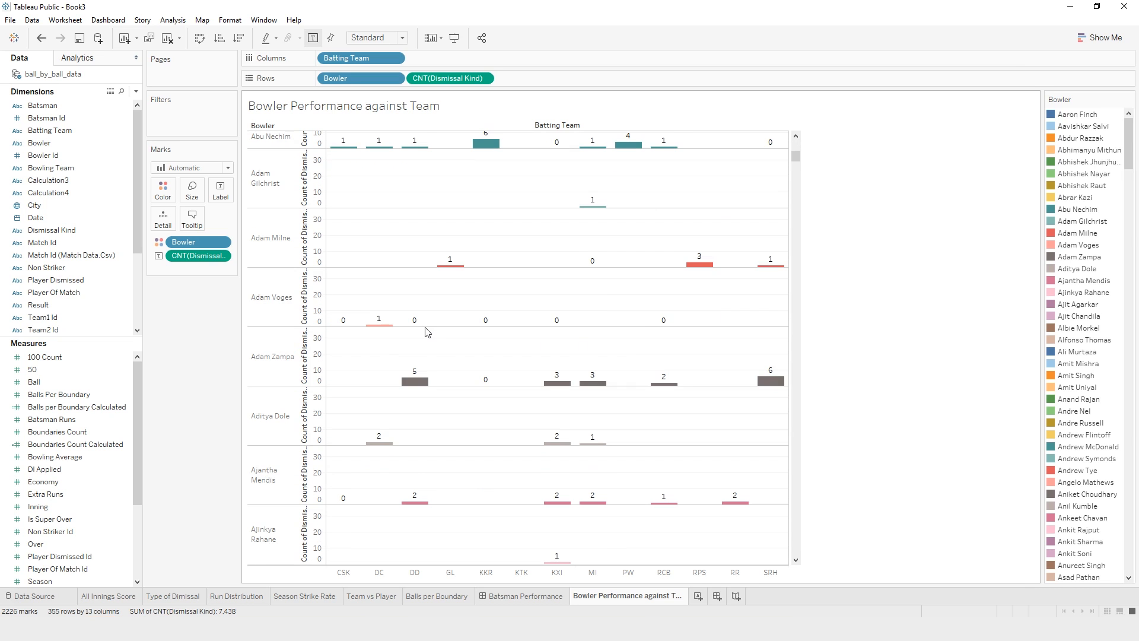
pyautogui.scroll(-10, 427, 329)
pyautogui.scroll(-1, 427, 331)
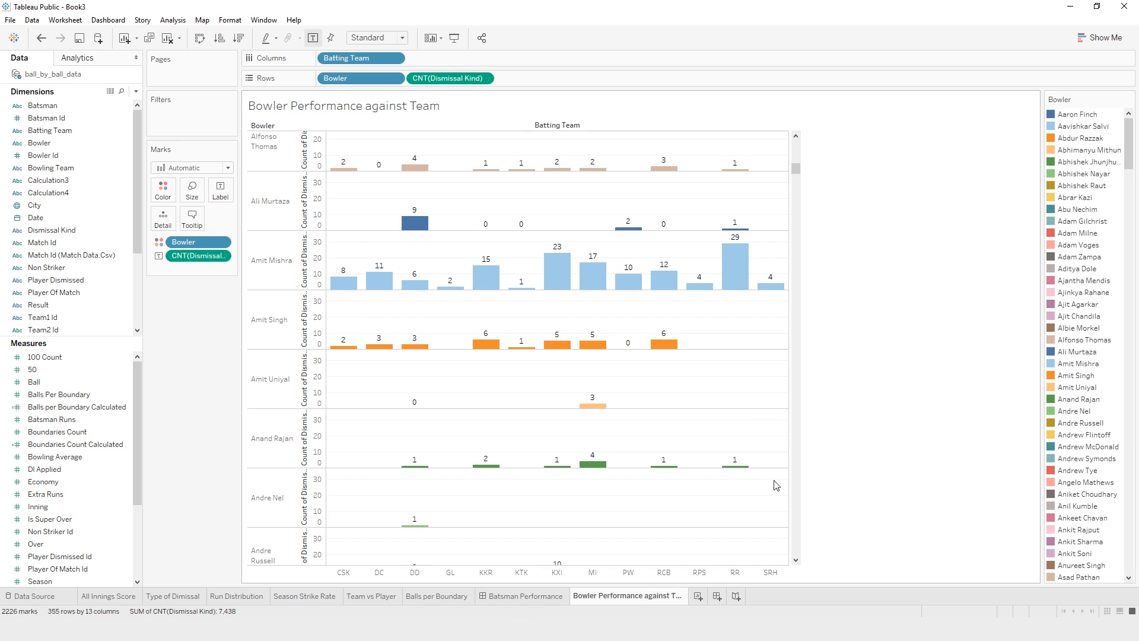
pyautogui.scroll(15, 679, 335)
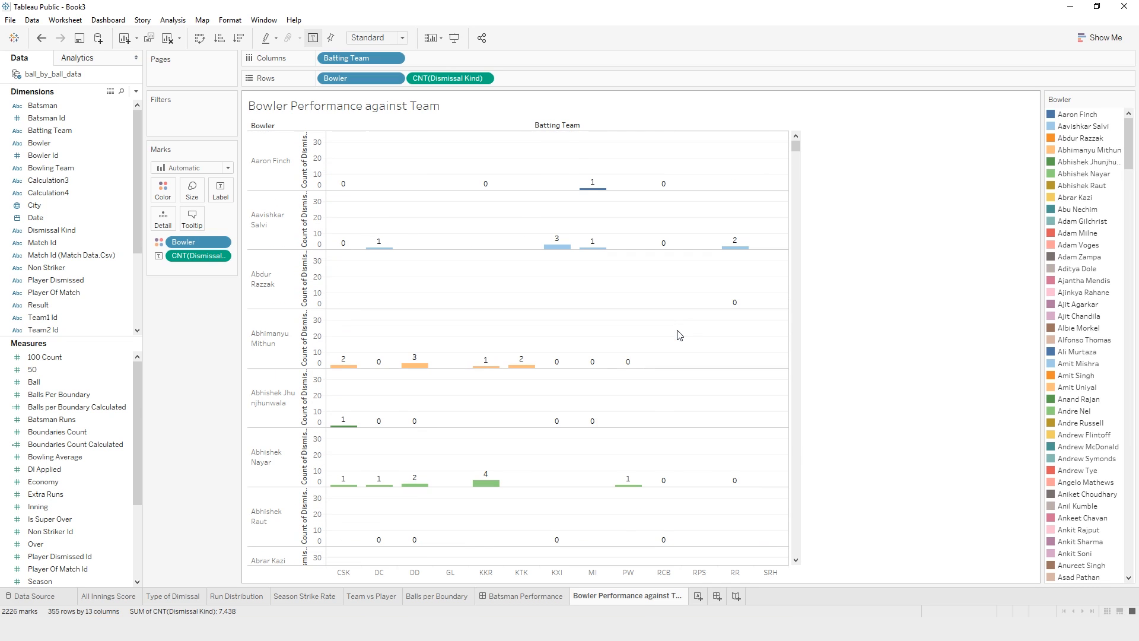
# - Add a new worksheet to the workbook and rename it "Bowler vs Player"
pyautogui.click(698, 596)
pyautogui.rightClick(700, 598)
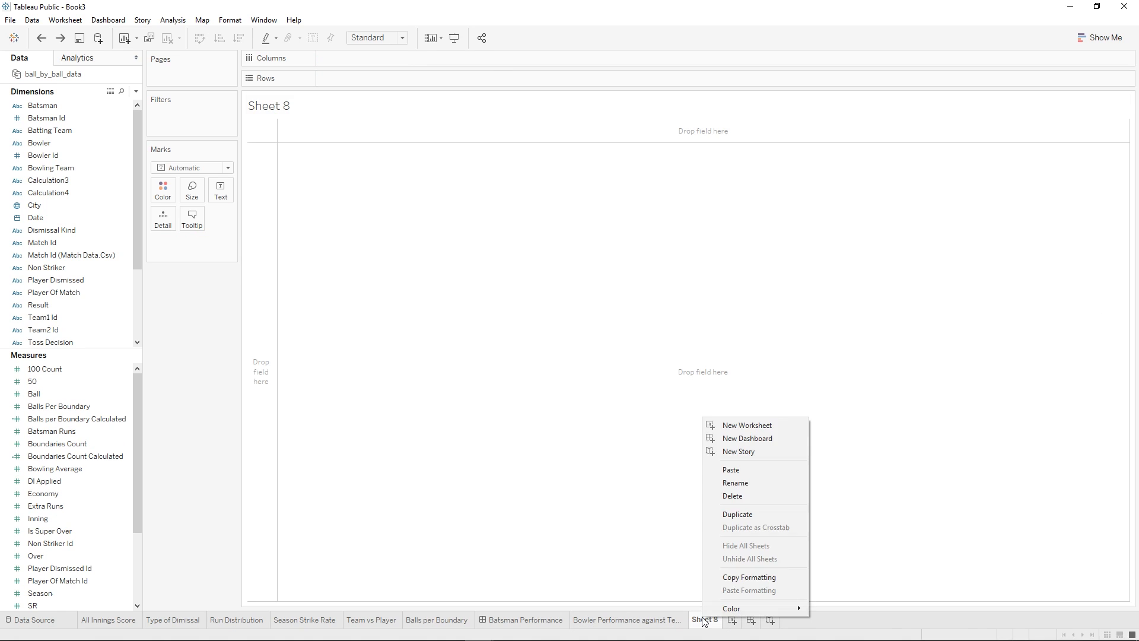
pyautogui.click(781, 482)
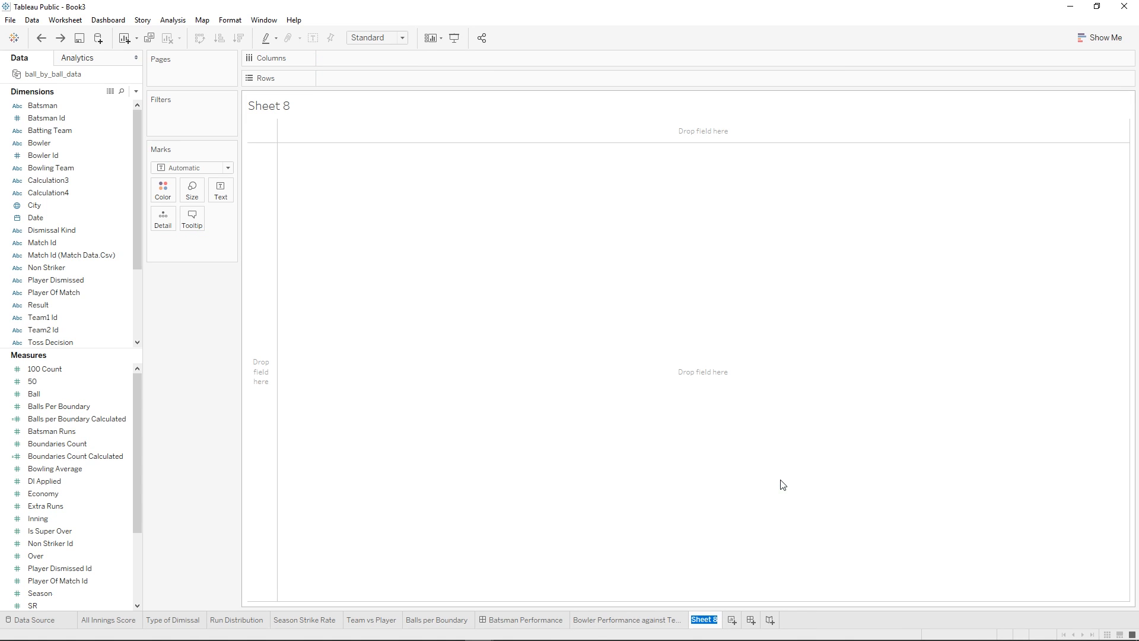
pyautogui.write('Bowler vs Player')
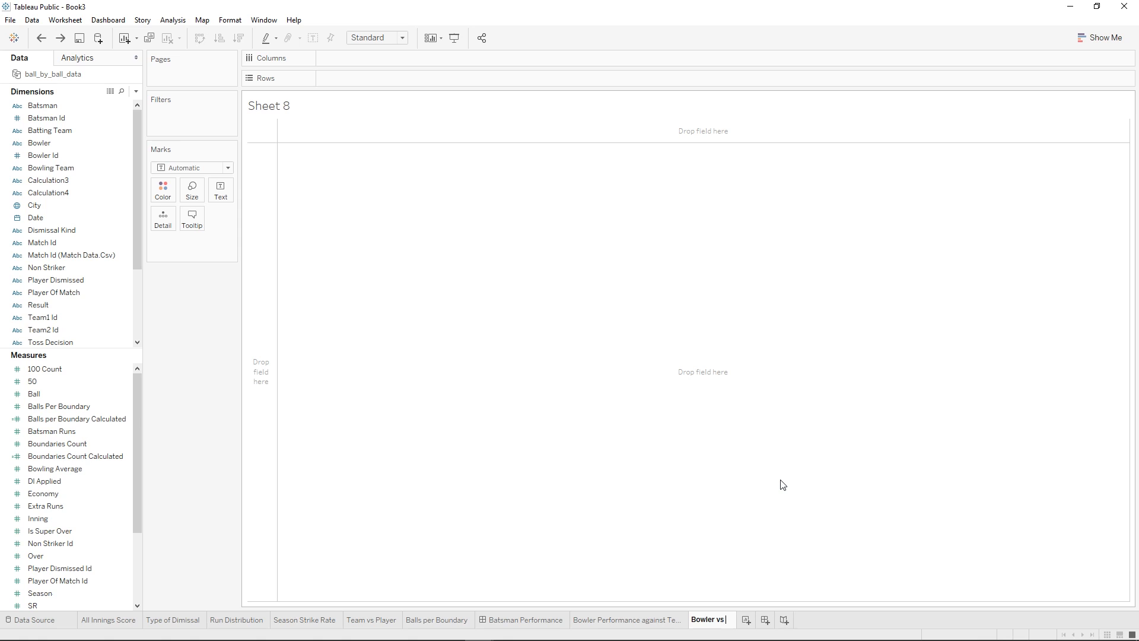
pyautogui.press('Return')
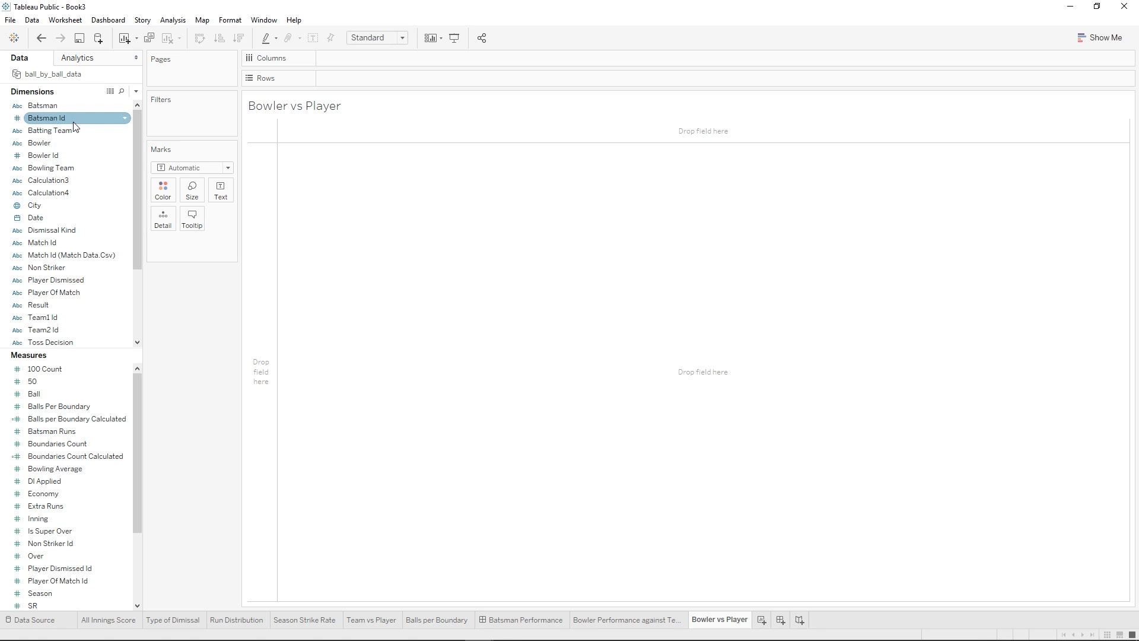
# - Build a bar chart with Batsman on rows and the count of Dismissal Kind on columns
pyautogui.moveTo(65, 106); pyautogui.dragTo(371, 80)
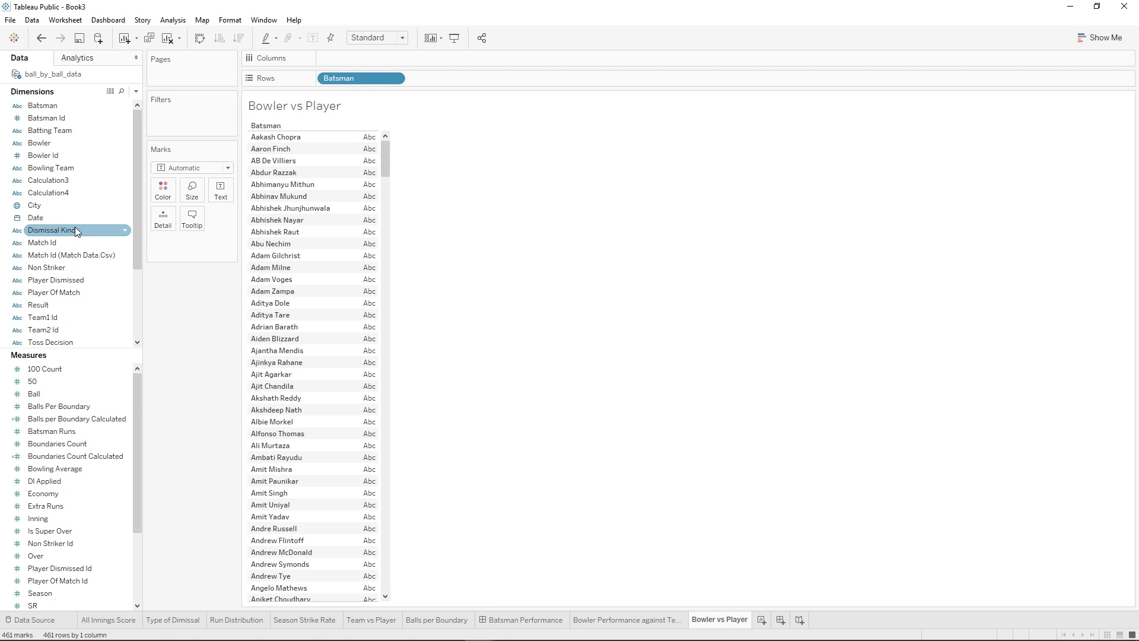
pyautogui.moveTo(75, 227); pyautogui.dragTo(343, 63)
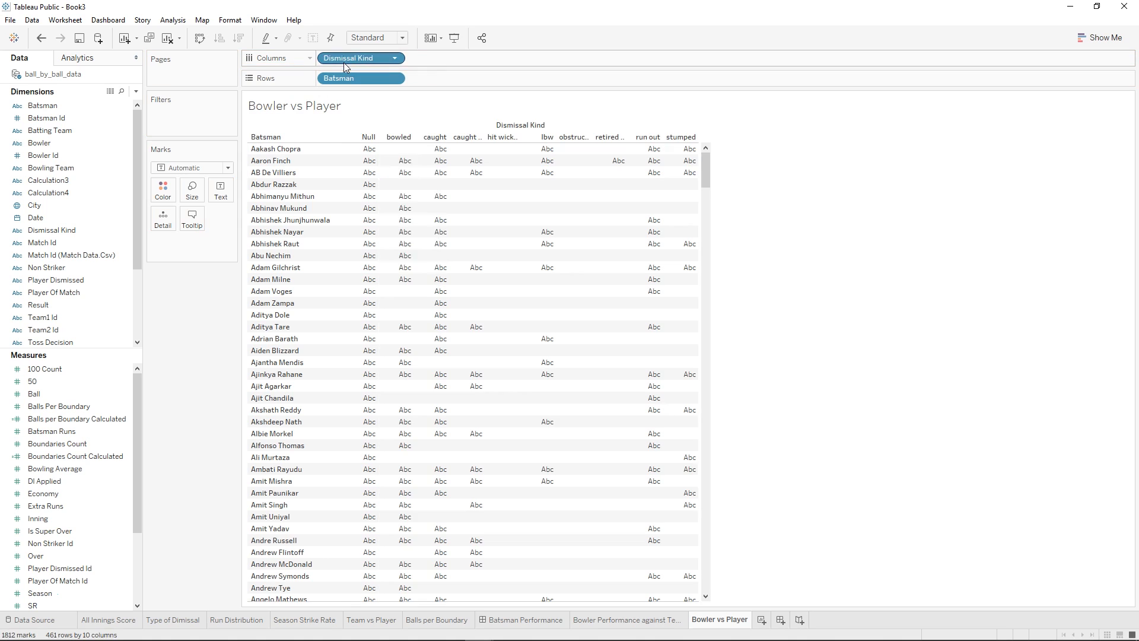
pyautogui.rightClick(343, 62)
pyautogui.moveTo(411, 225)
pyautogui.click(500, 250)
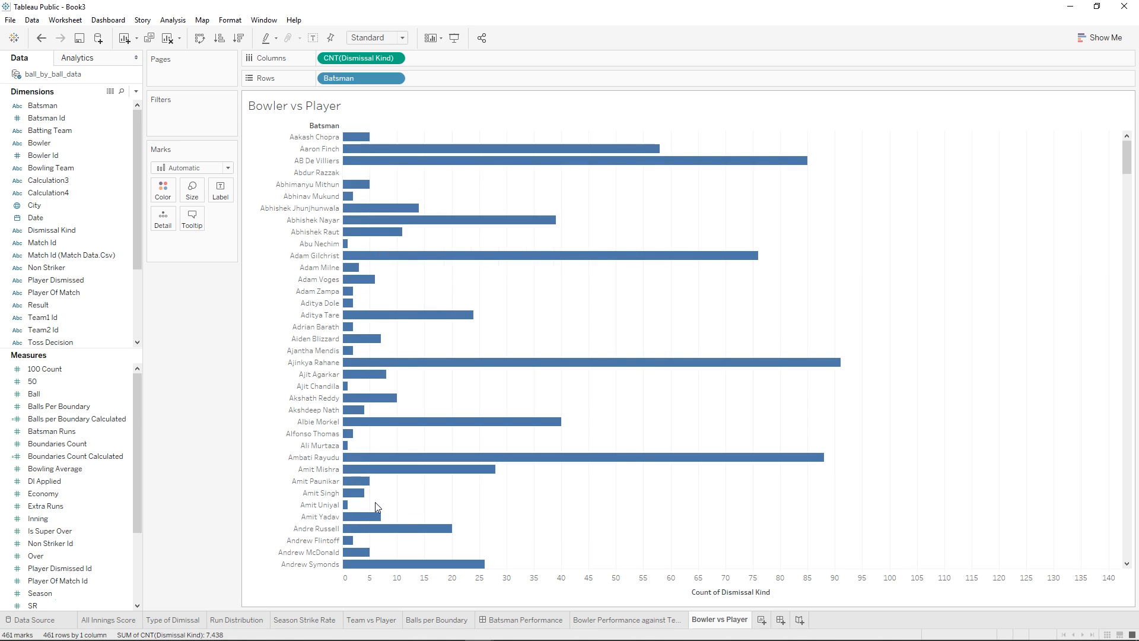
# - Sort the batsmen in descending order by count of Dismissal Kind and colour the bars by Batsman
pyautogui.moveTo(368, 142)
pyautogui.moveTo(348, 224)
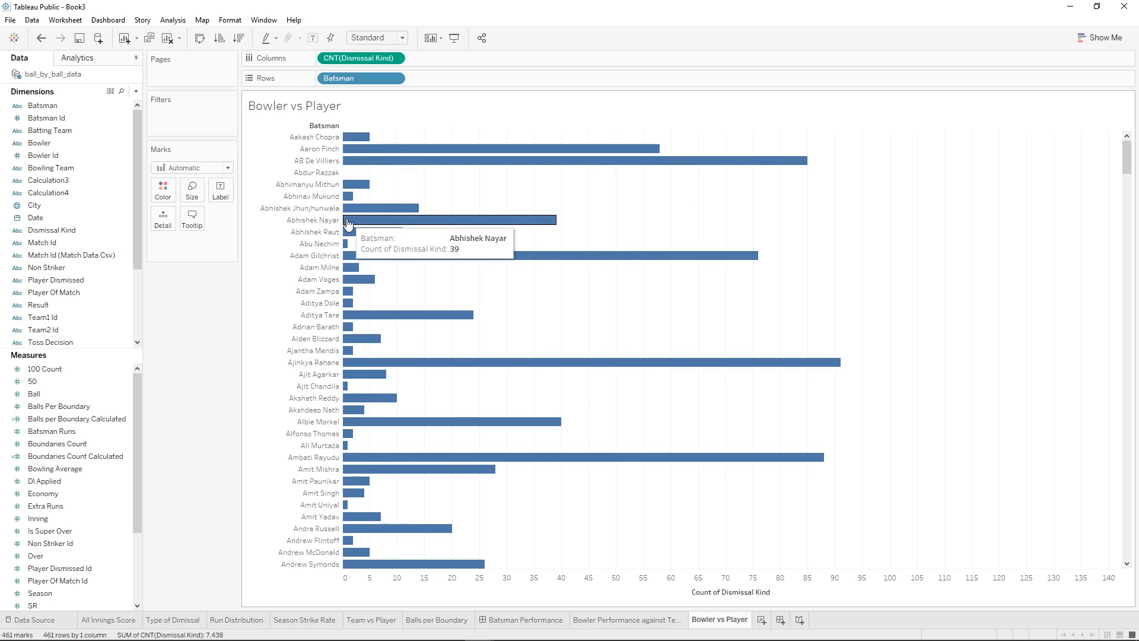
pyautogui.click(238, 39)
pyautogui.moveTo(363, 333)
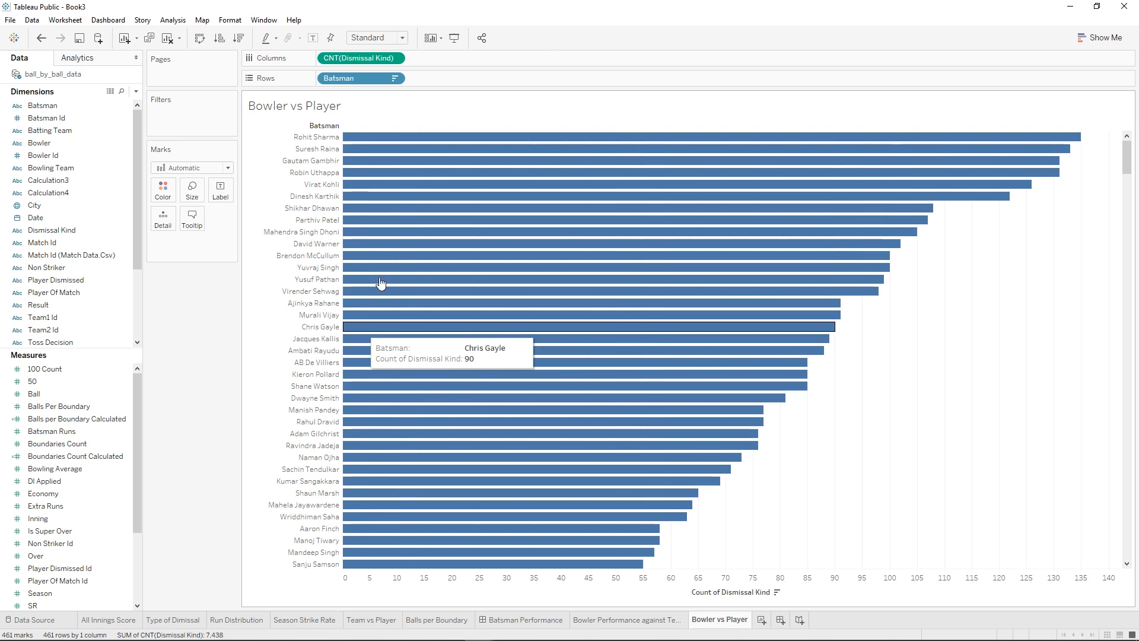
pyautogui.moveTo(350, 77); pyautogui.dragTo(166, 185)
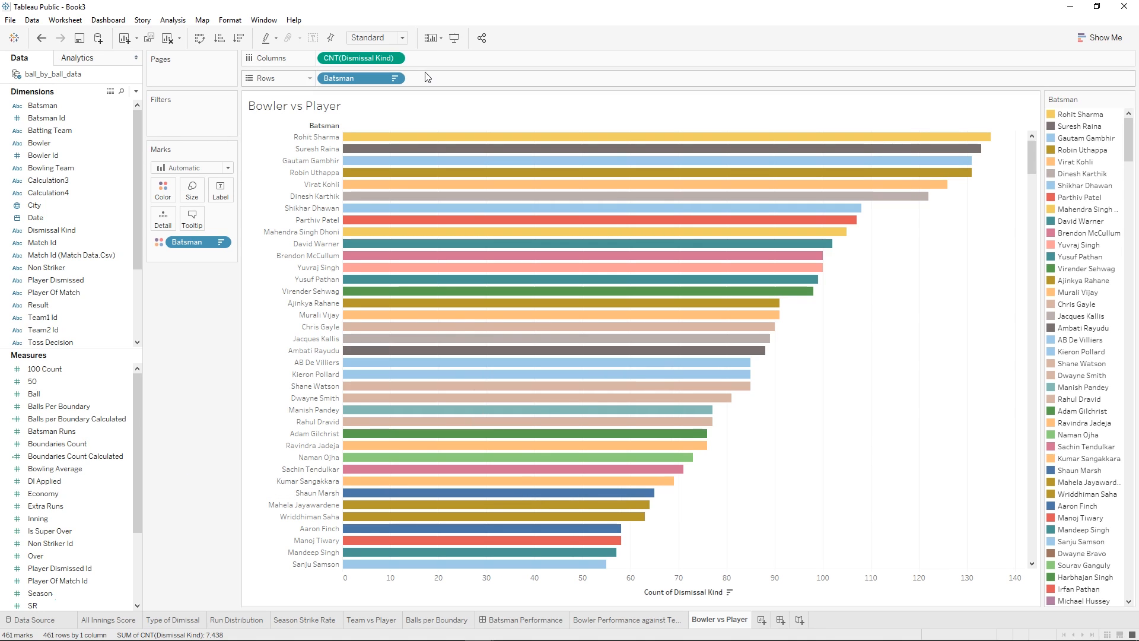
pyautogui.moveTo(405, 140)
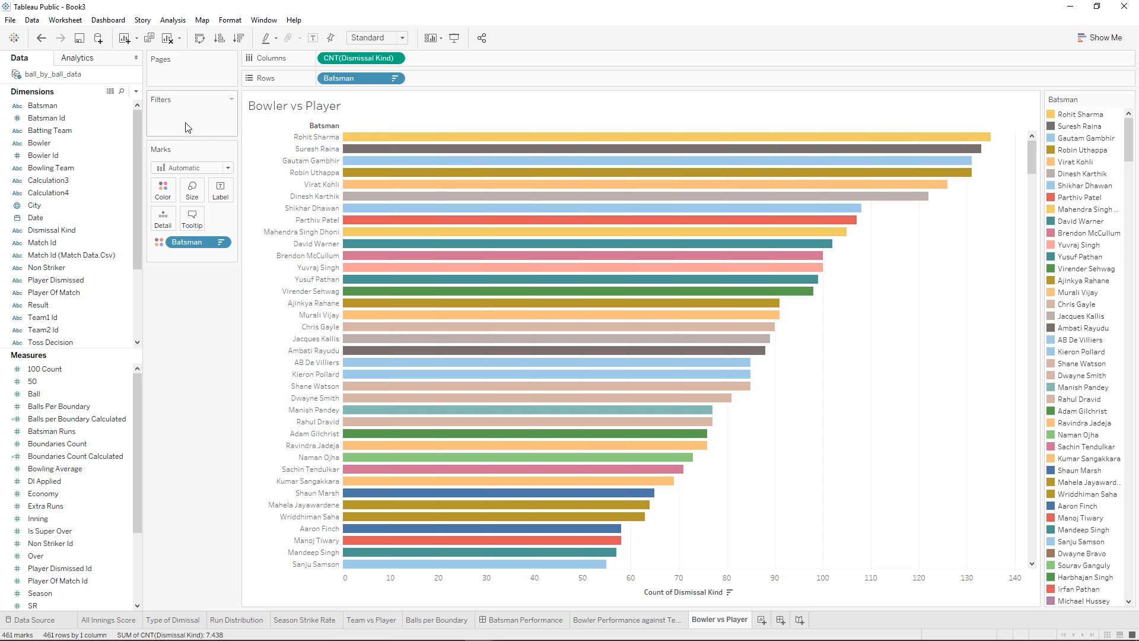
pyautogui.moveTo(401, 185)
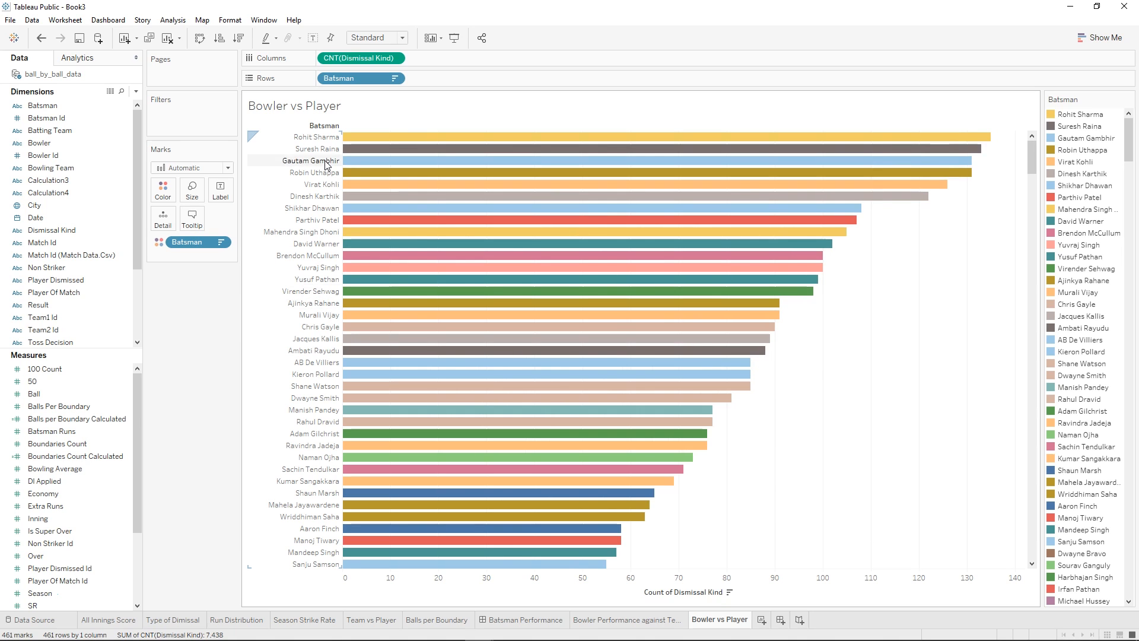
pyautogui.moveTo(989, 146)
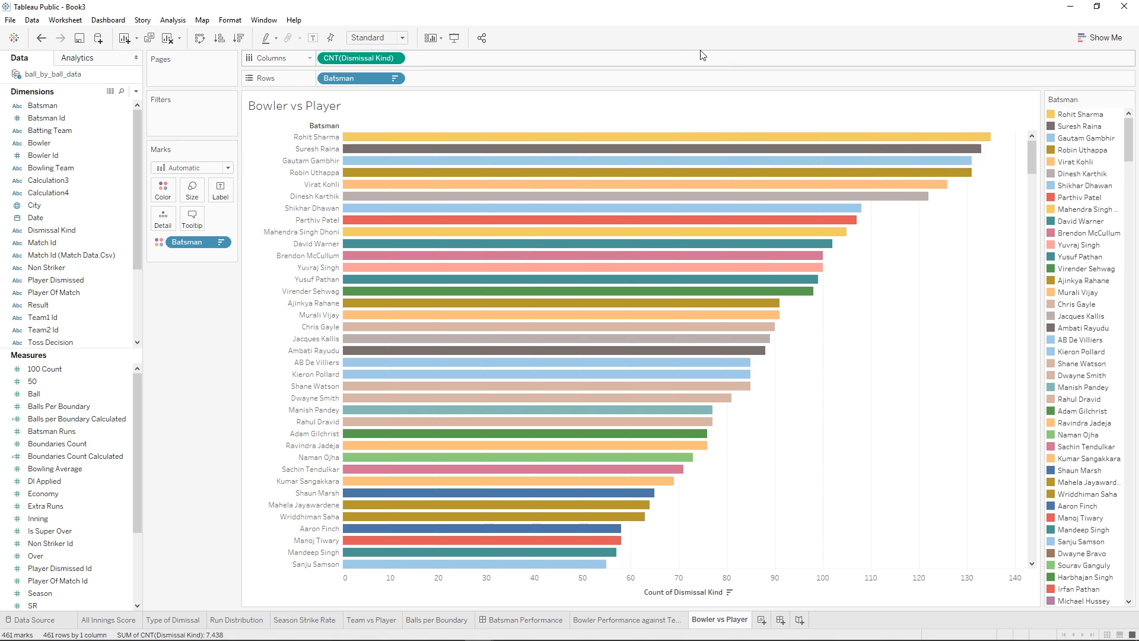
# - Try labelling the batsmen's bars with the count of Dismissal Kind, and undo the labelling
pyautogui.moveTo(355, 63); pyautogui.dragTo(227, 190)
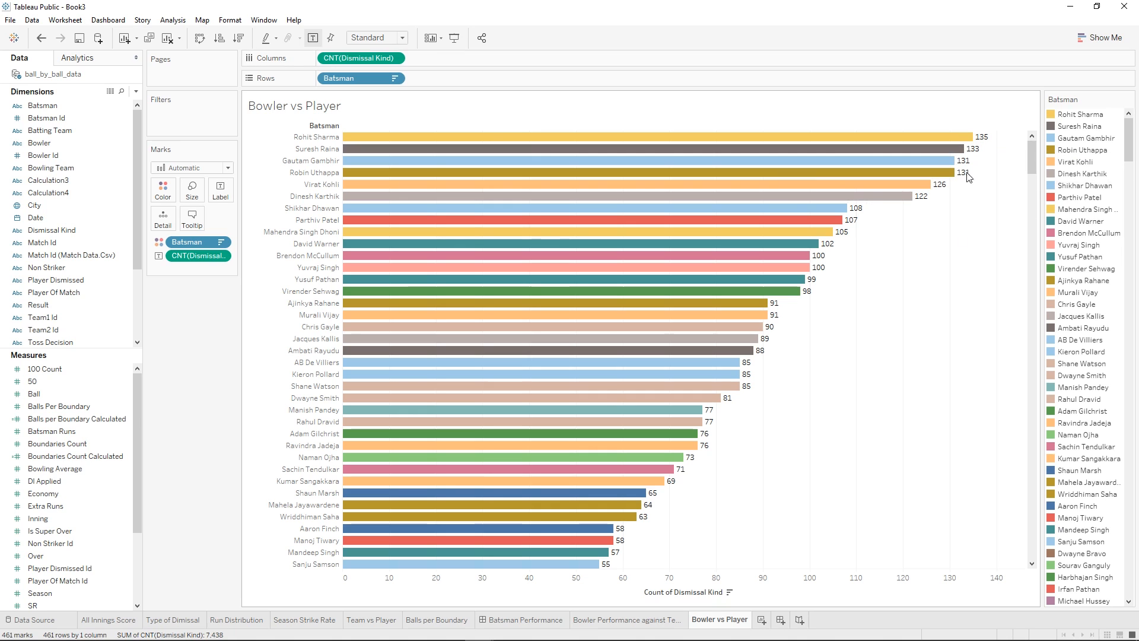
pyautogui.moveTo(952, 160)
pyautogui.hotkey('ctrl', 'z')
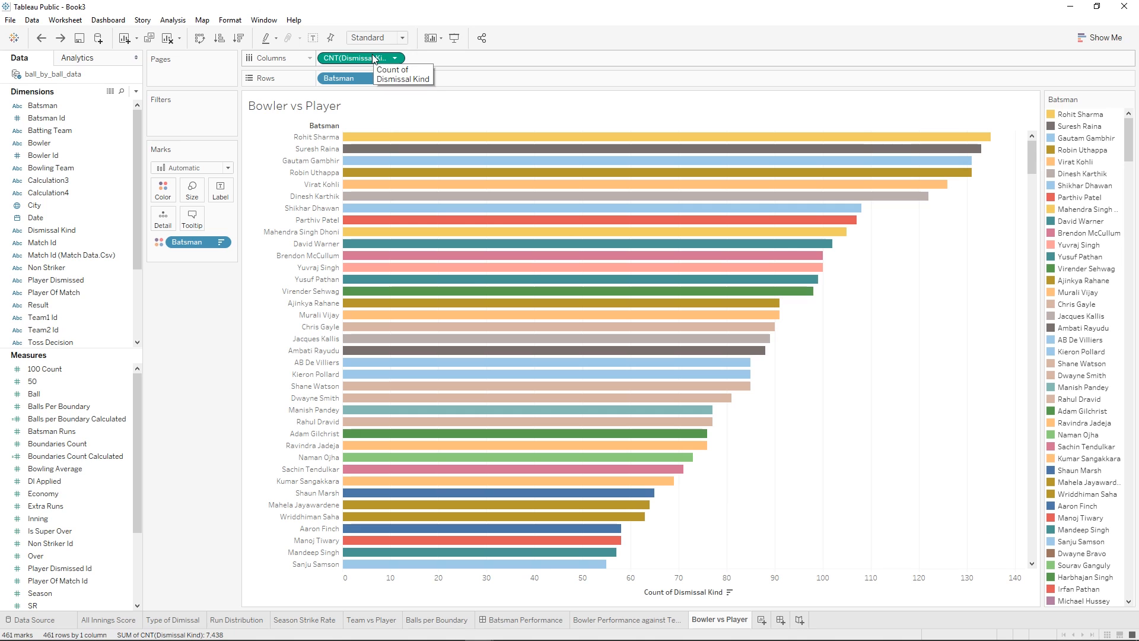
pyautogui.moveTo(637, 158)
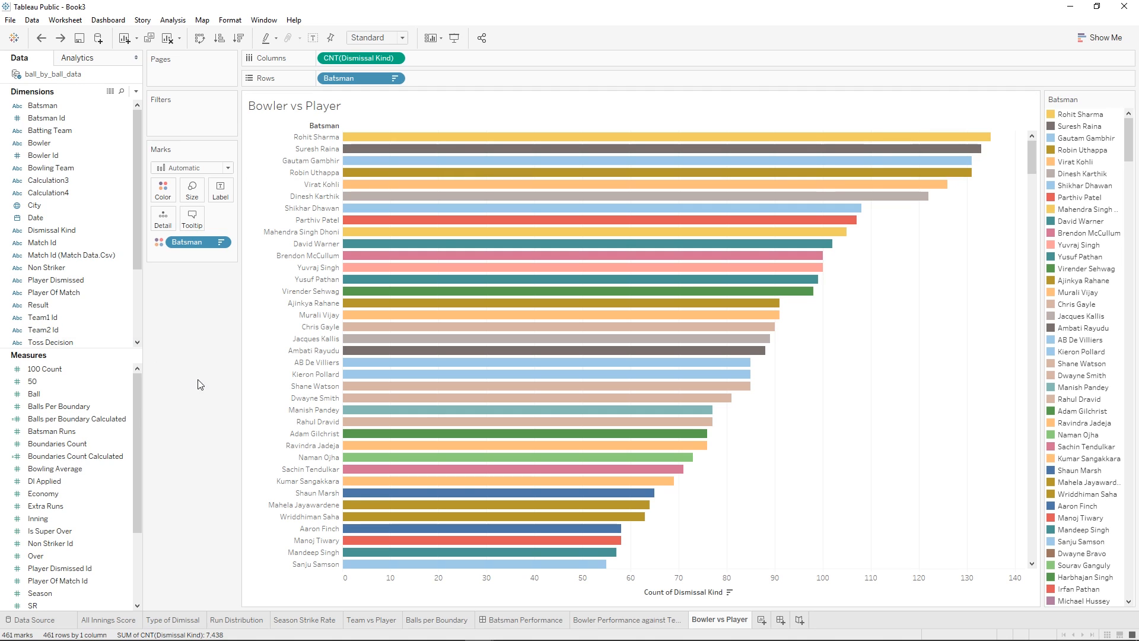
# - Add another new worksheet and rename it "Bowling Avg"
pyautogui.click(762, 620)
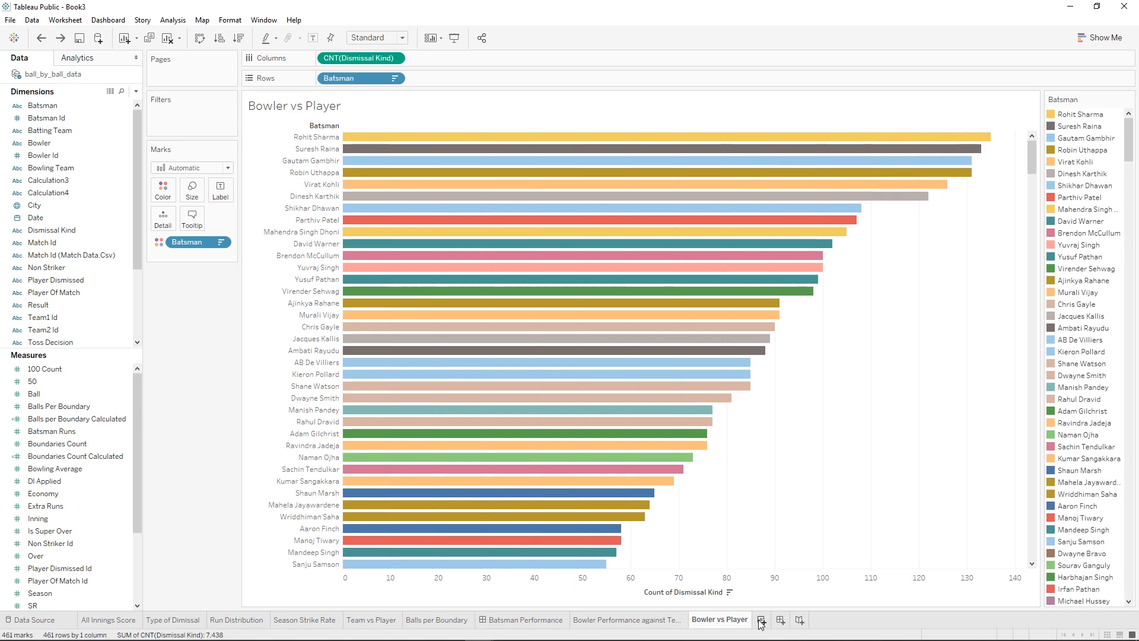
pyautogui.rightClick(761, 623)
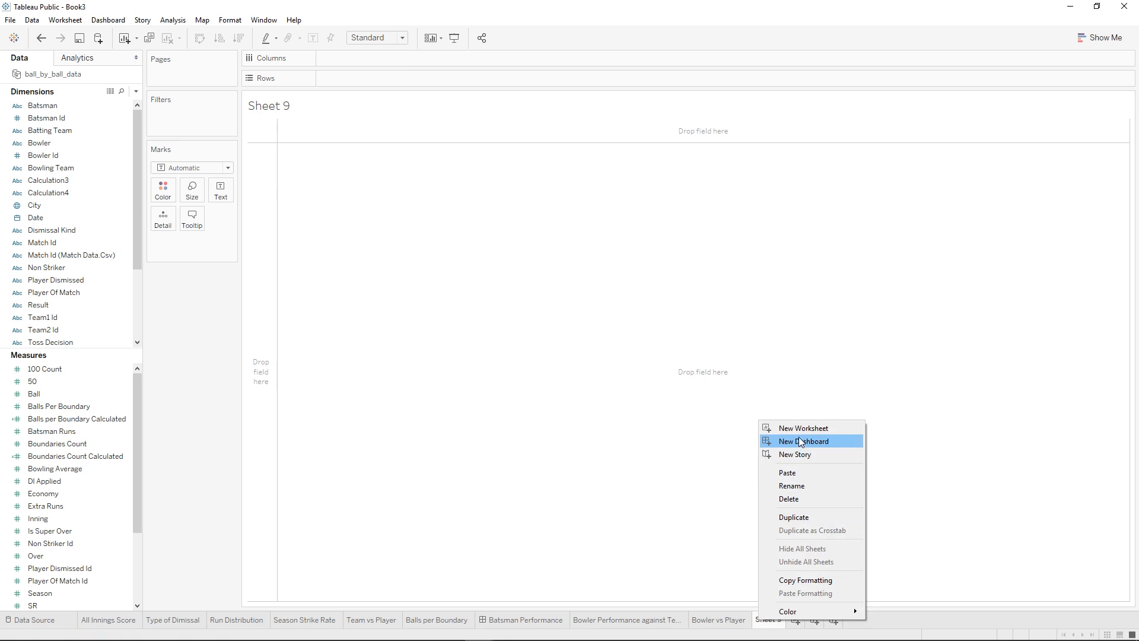
pyautogui.click(803, 485)
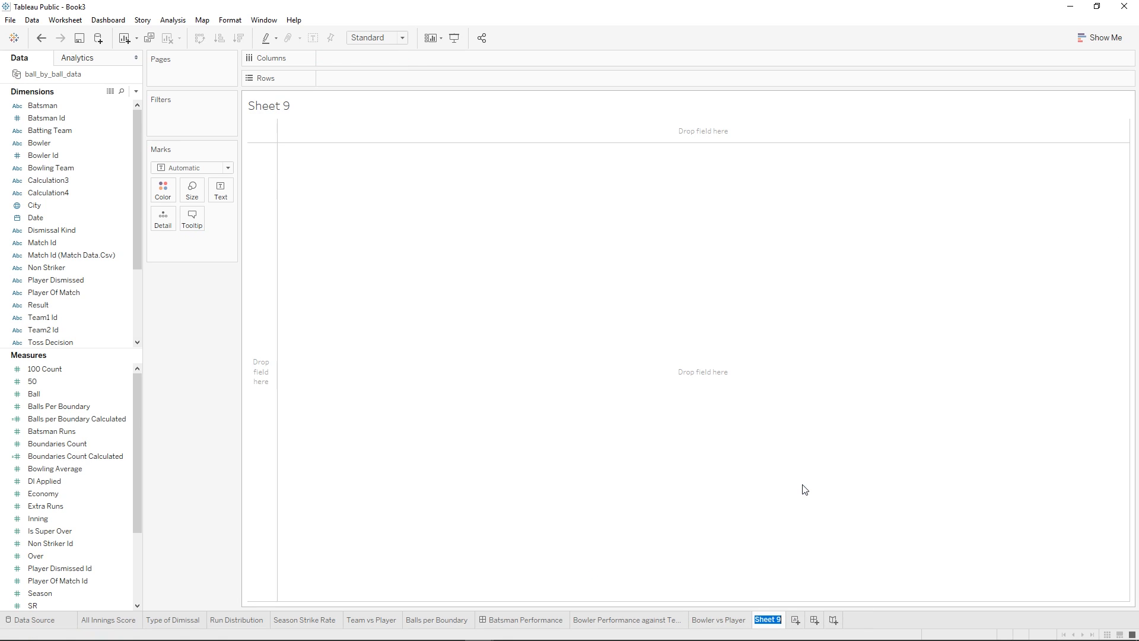
pyautogui.write('Bowling Avg')
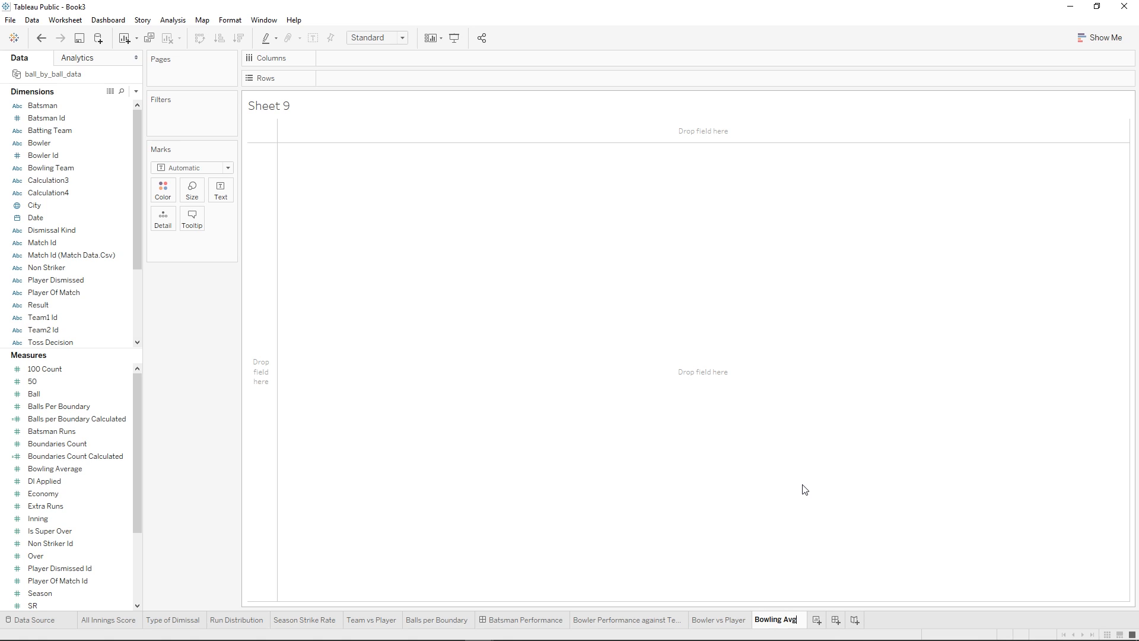
pyautogui.press('Return')
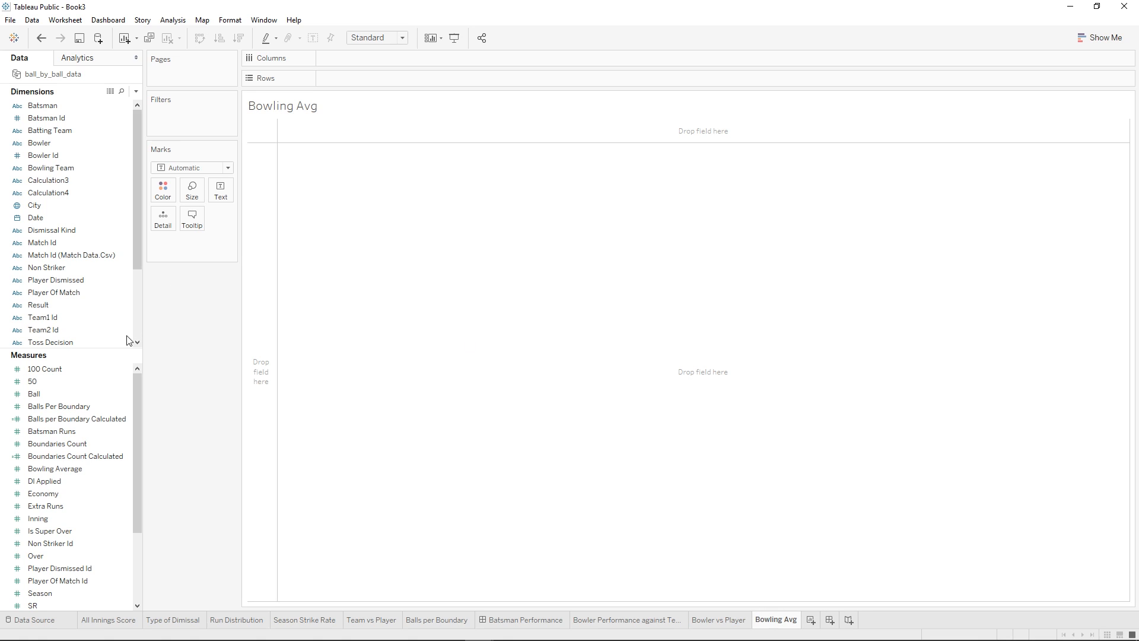
# - Create a calculated field named "Bowling Average" and start its formula with SUM([Batsman Runs])
pyautogui.click(136, 91)
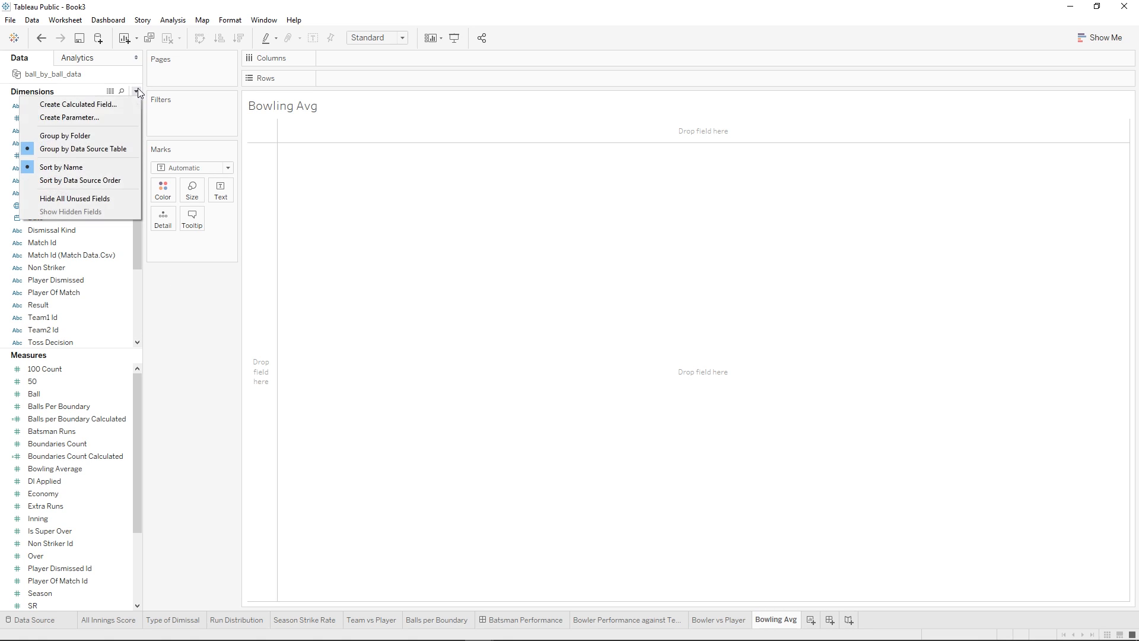
pyautogui.click(109, 101)
pyautogui.write('Bowling Average')
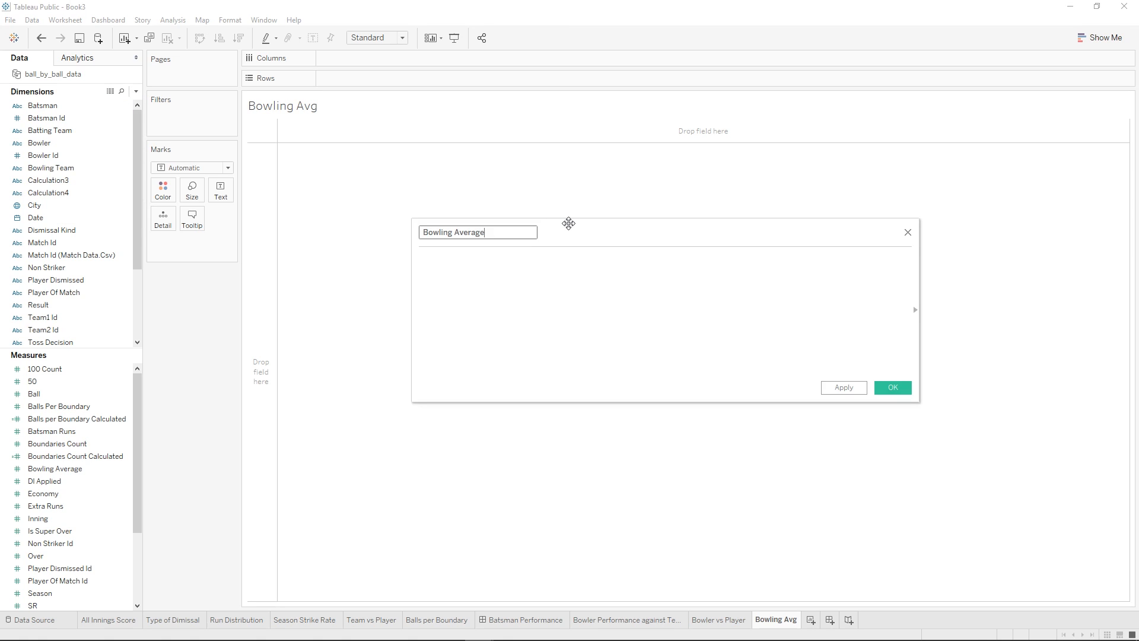
pyautogui.click(545, 257)
pyautogui.write('sum')
pyautogui.press('Return')
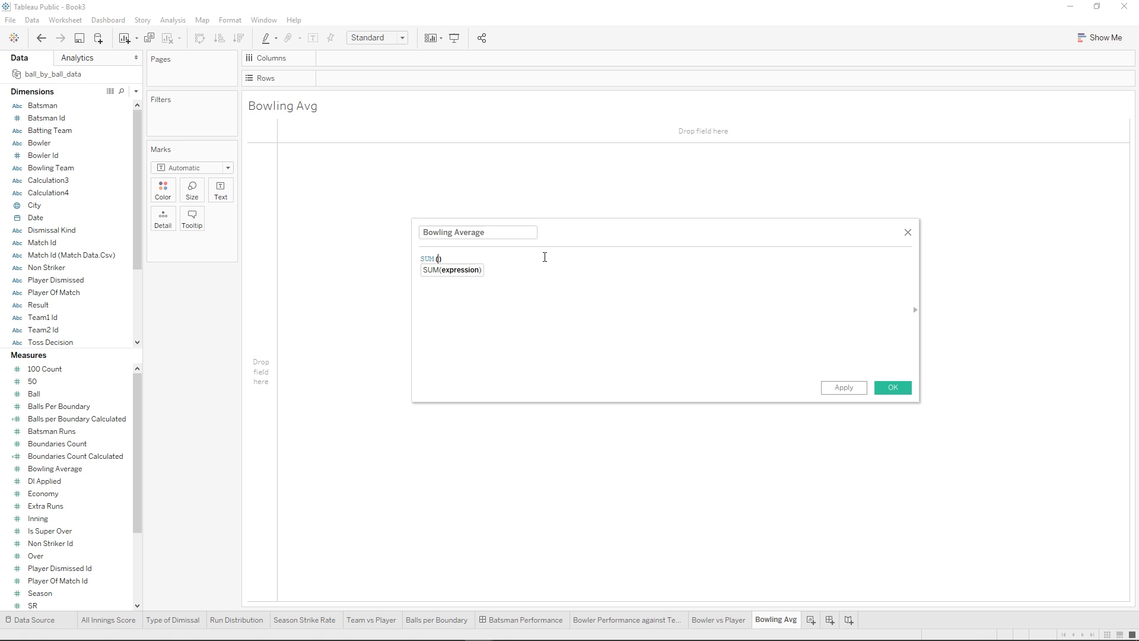
pyautogui.write('b')
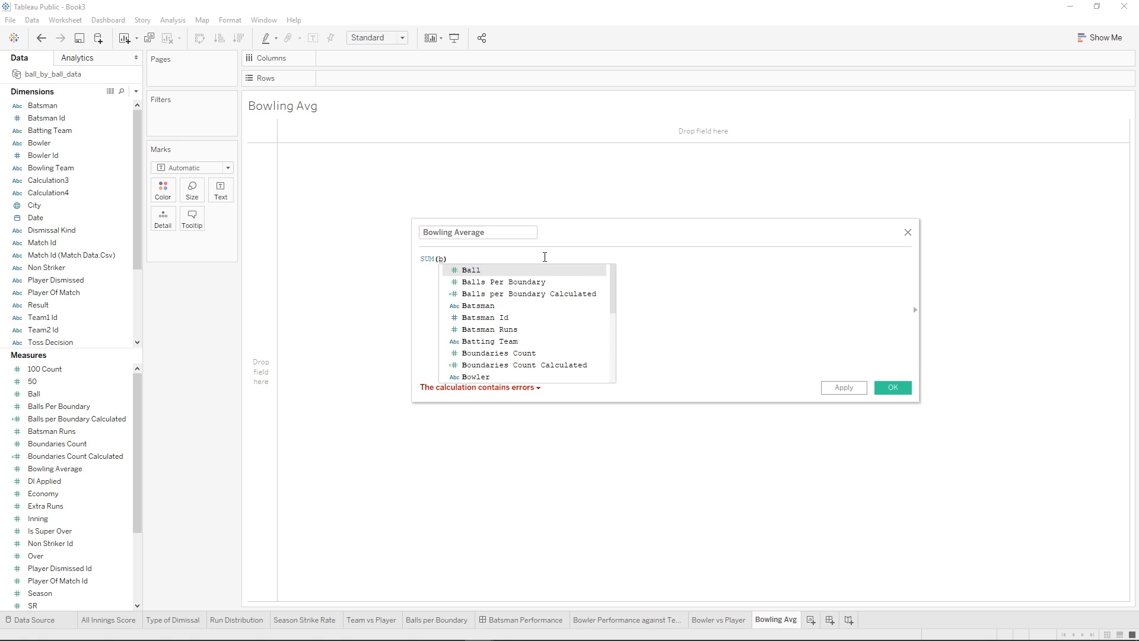
pyautogui.write('ats')
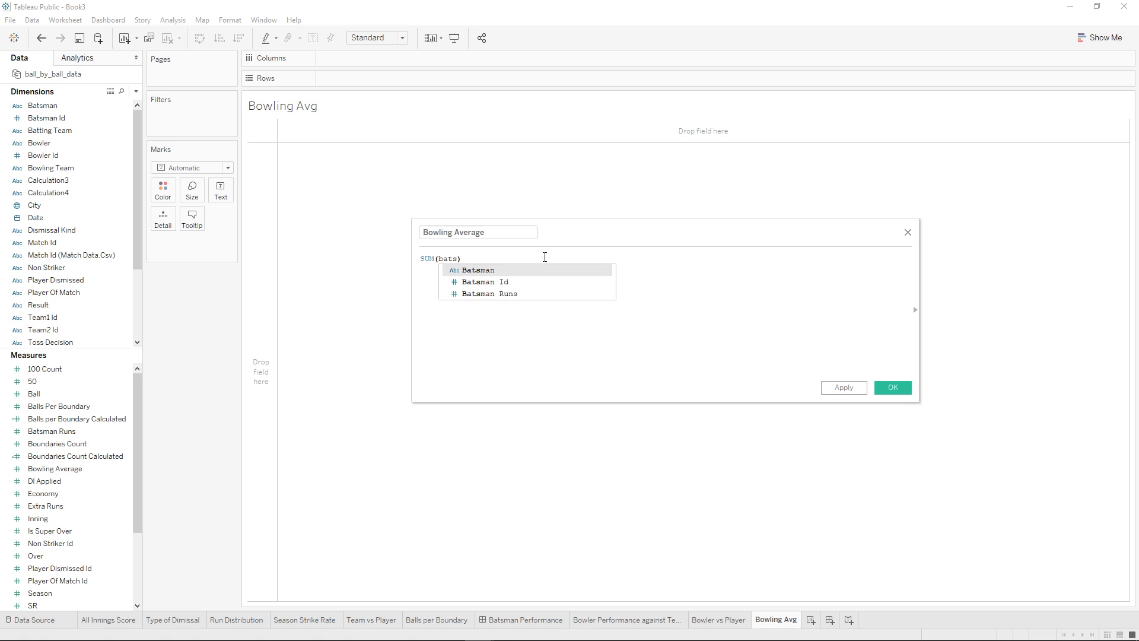
pyautogui.press('Down')
pyautogui.press('Down')
pyautogui.press('Return')
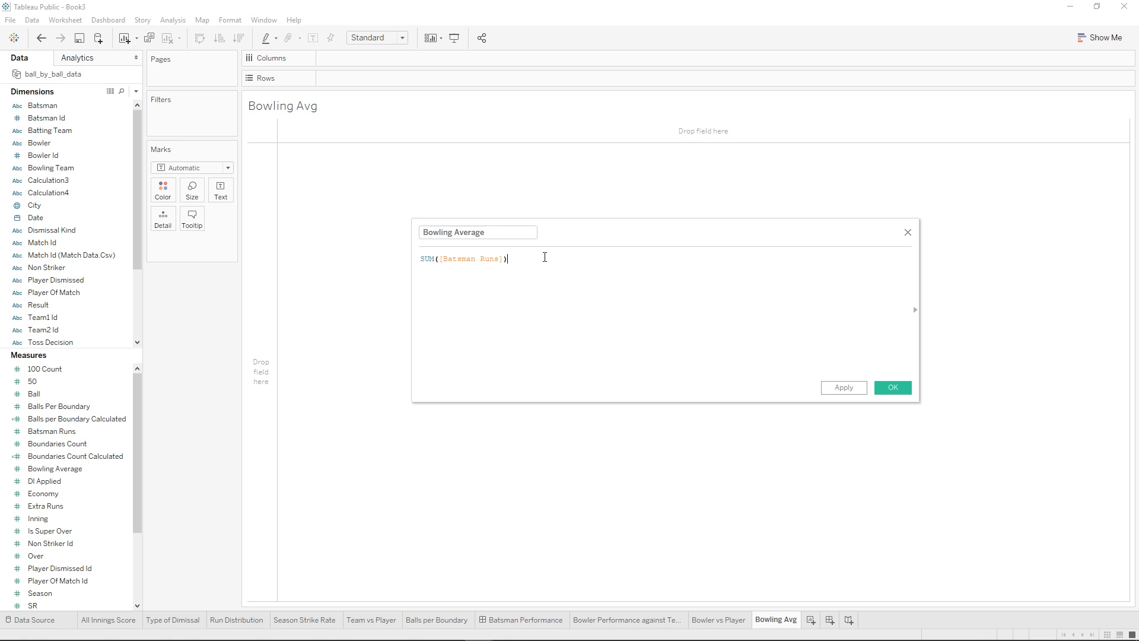
# - Complete the formula by dividing the sum of runs by COUNT([Dismissal Kind])
pyautogui.write('/coun')
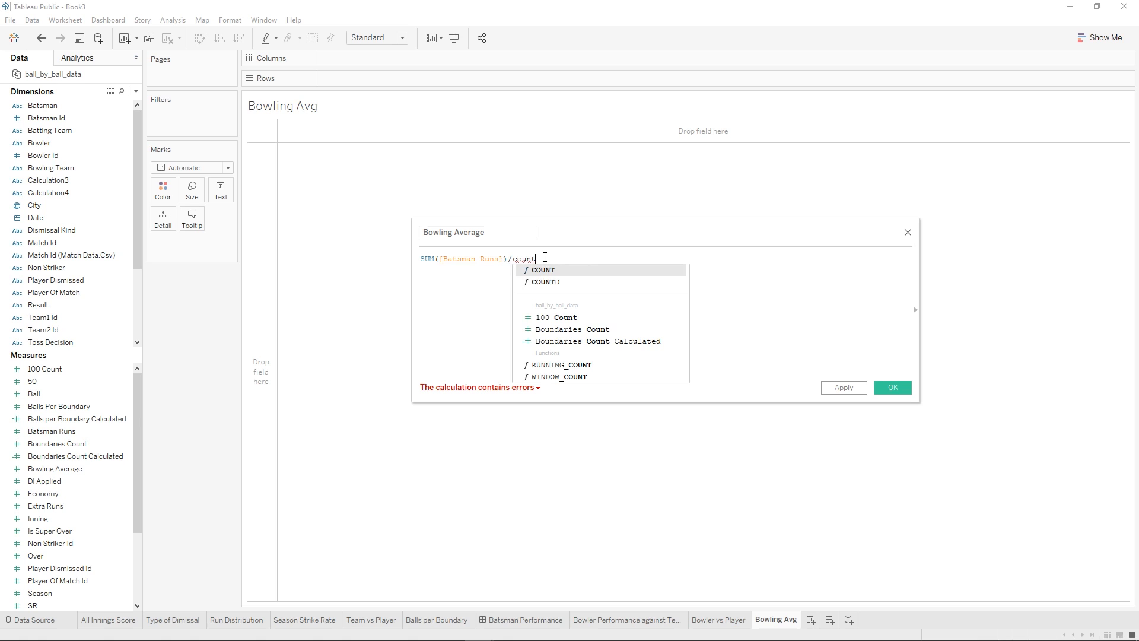
pyautogui.write('t')
pyautogui.press('Return')
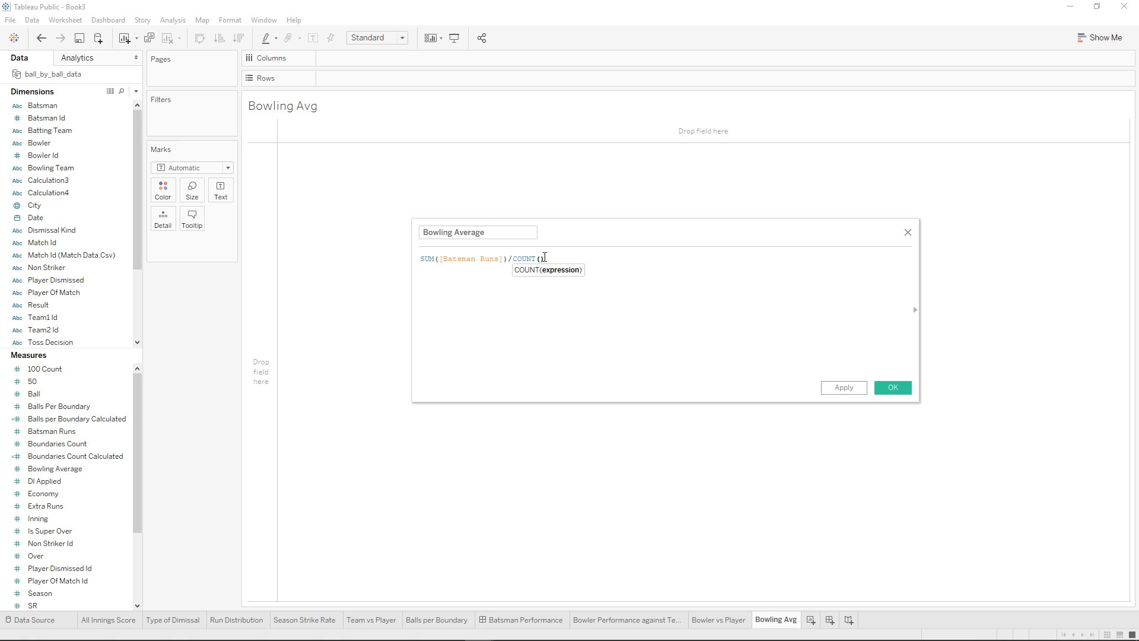
pyautogui.write('d')
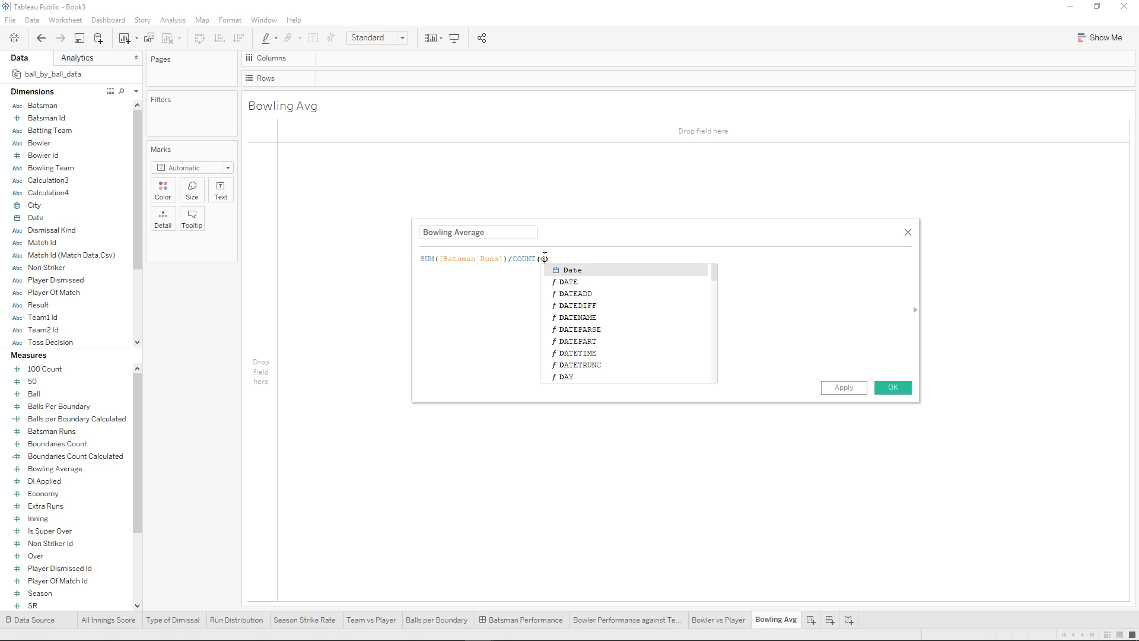
pyautogui.write('is')
pyautogui.press('Return')
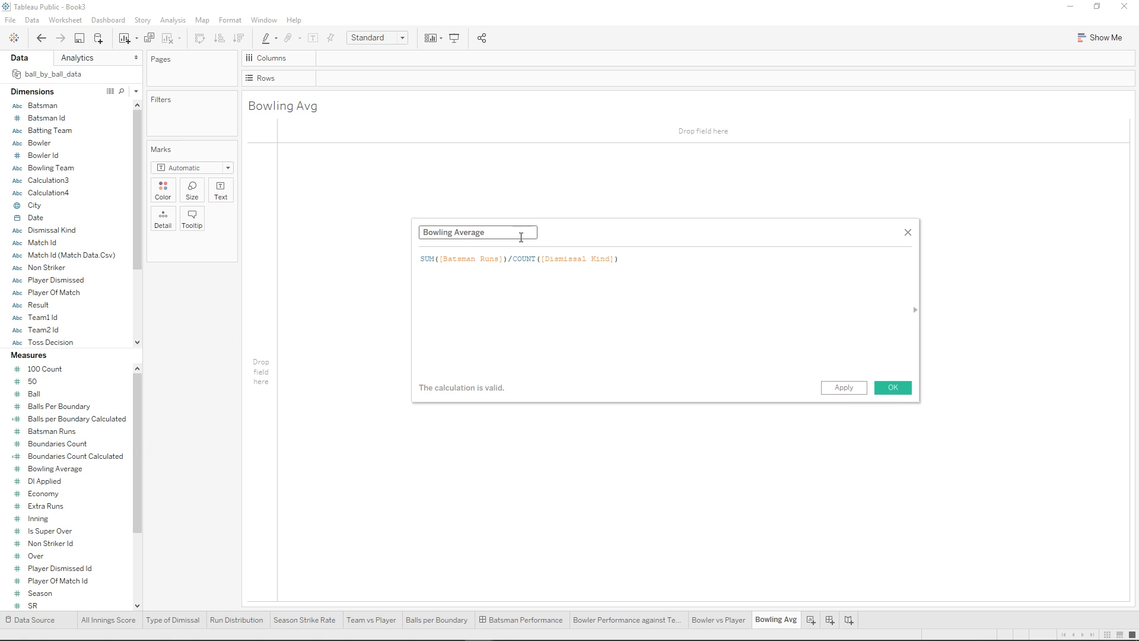
# - Rename the calculated field as "Bowling Average Calculated" and save it
pyautogui.write('alculated')
pyautogui.click(855, 389)
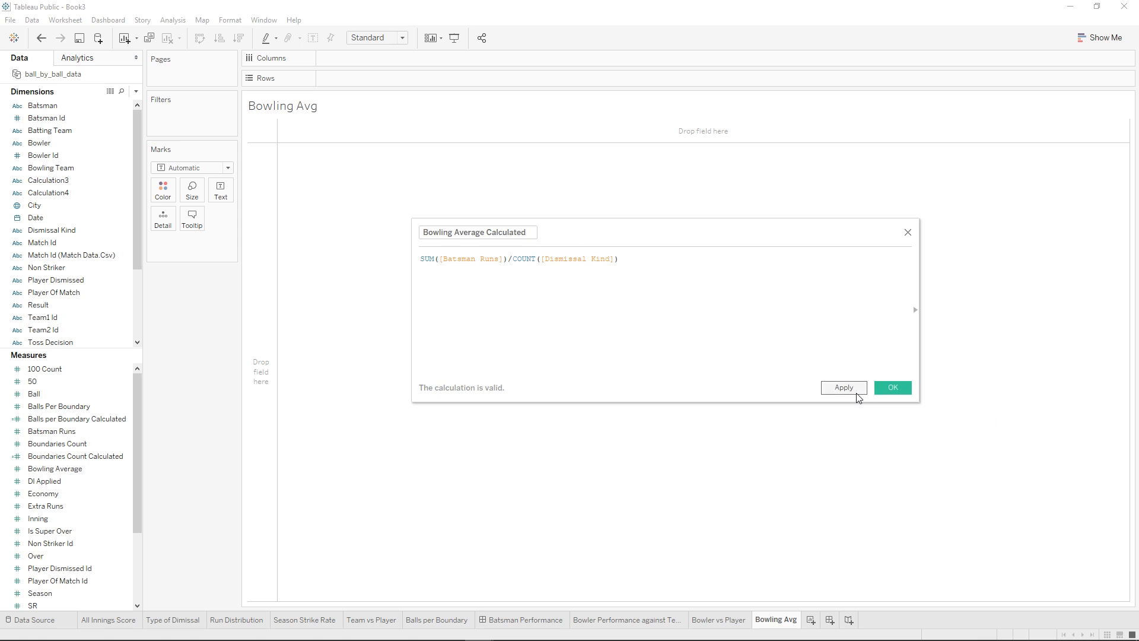
pyautogui.click(881, 389)
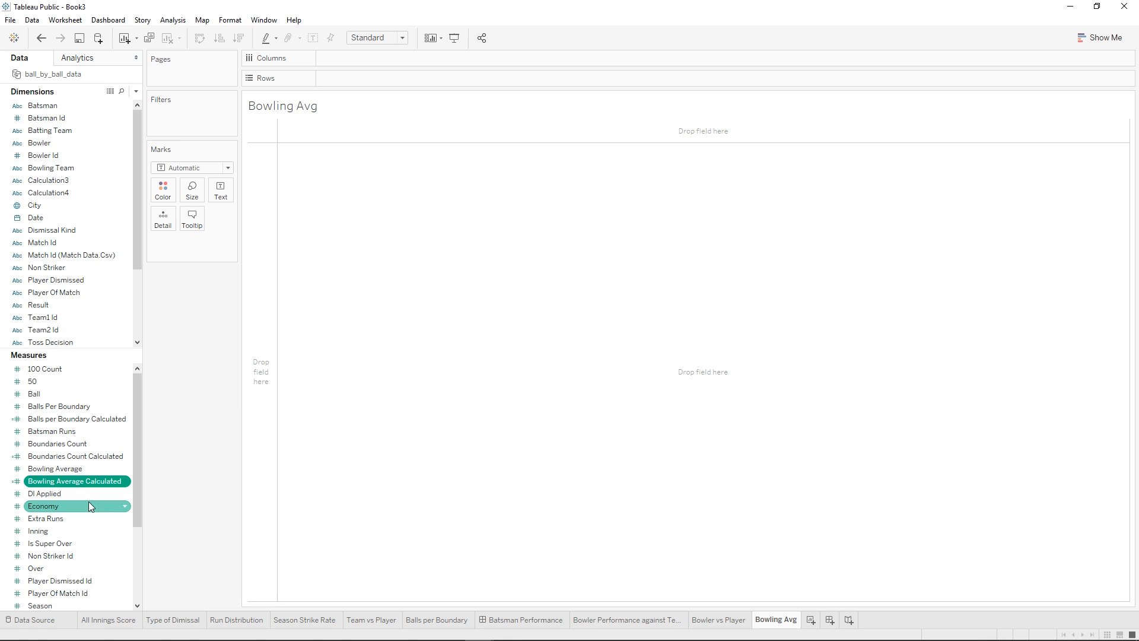
# - Plot Bowling Average Calculated for each Bowler as a column chart, coloured by Bowler
pyautogui.moveTo(63, 142); pyautogui.dragTo(356, 60)
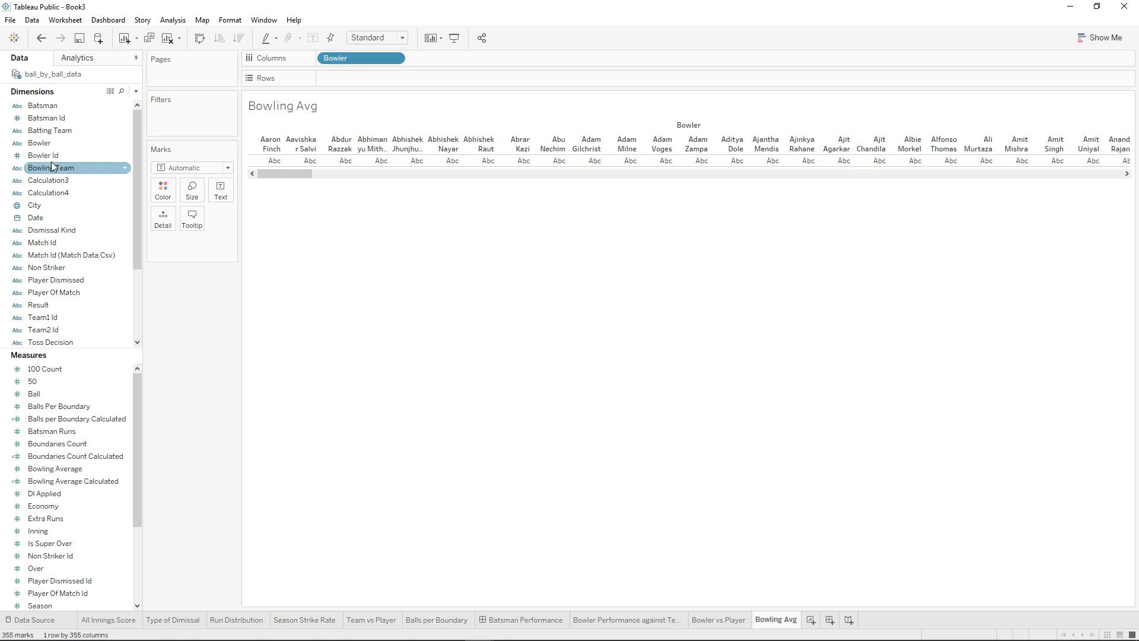
pyautogui.moveTo(39, 143); pyautogui.dragTo(163, 190)
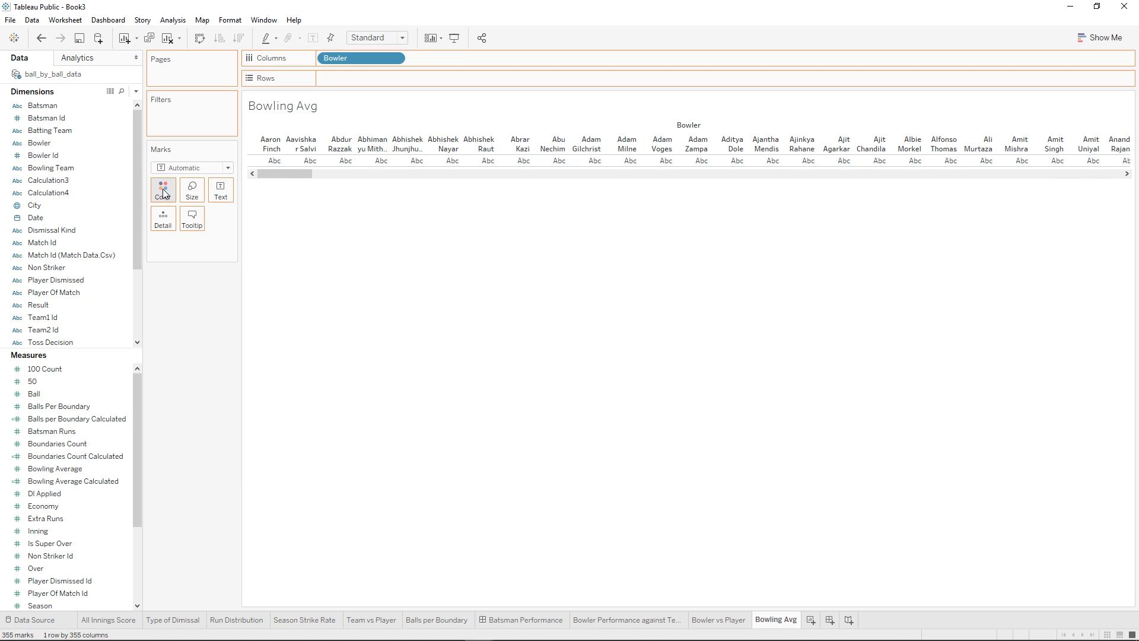
pyautogui.moveTo(74, 481); pyautogui.dragTo(373, 76)
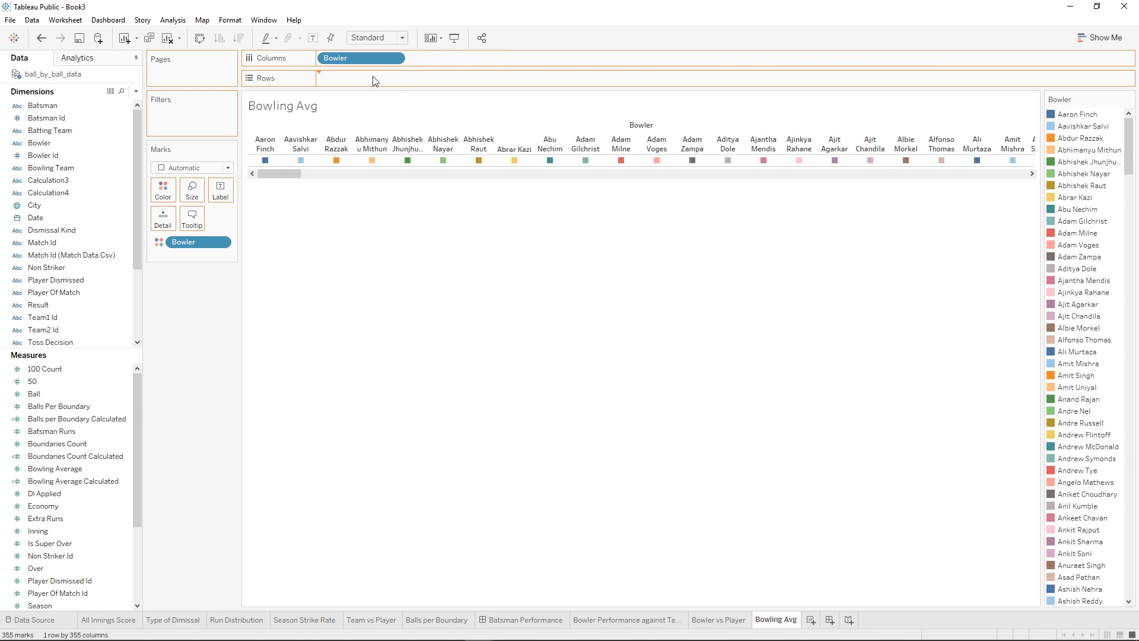
# - Sort the bowlers in descending order of bowling average and label the bars with Bowling Average Calculated
pyautogui.click(239, 39)
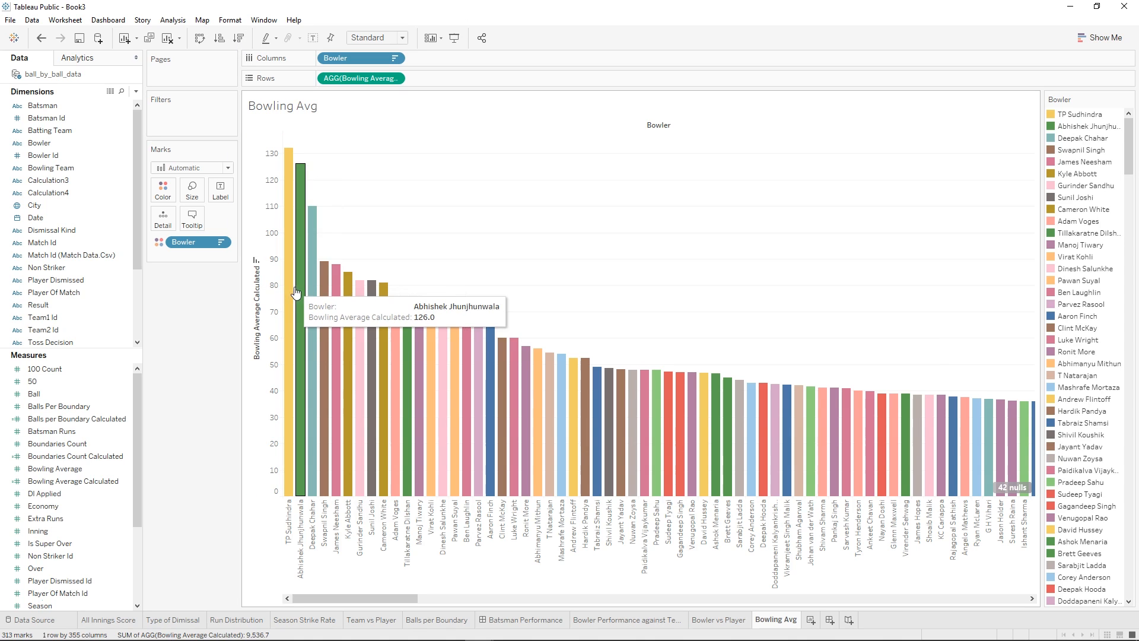
pyautogui.click(217, 40)
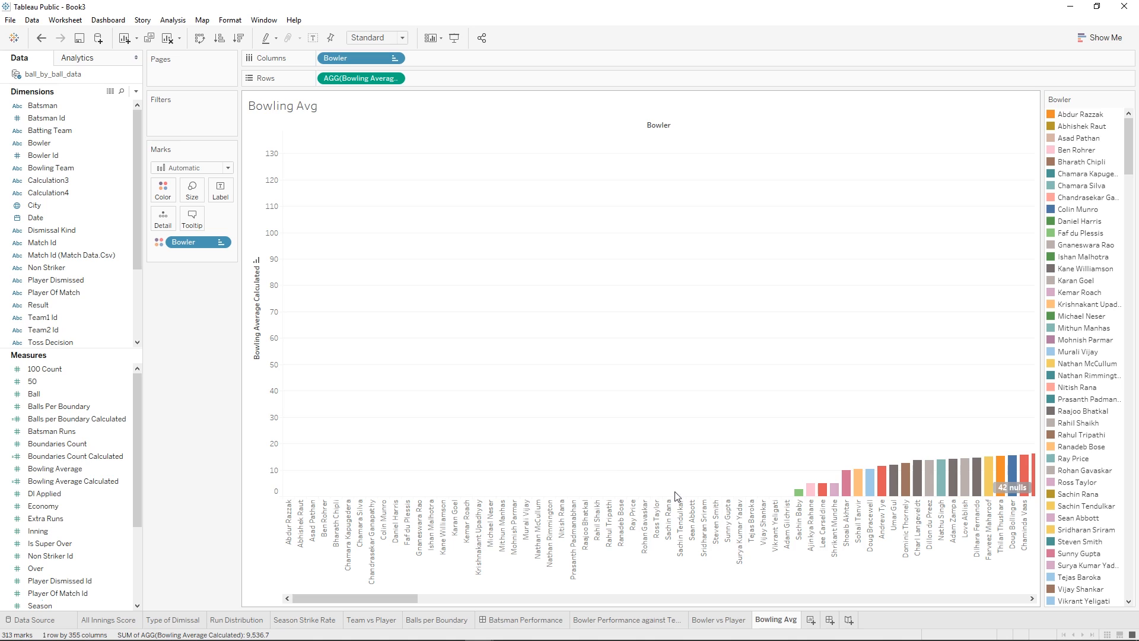
pyautogui.click(238, 40)
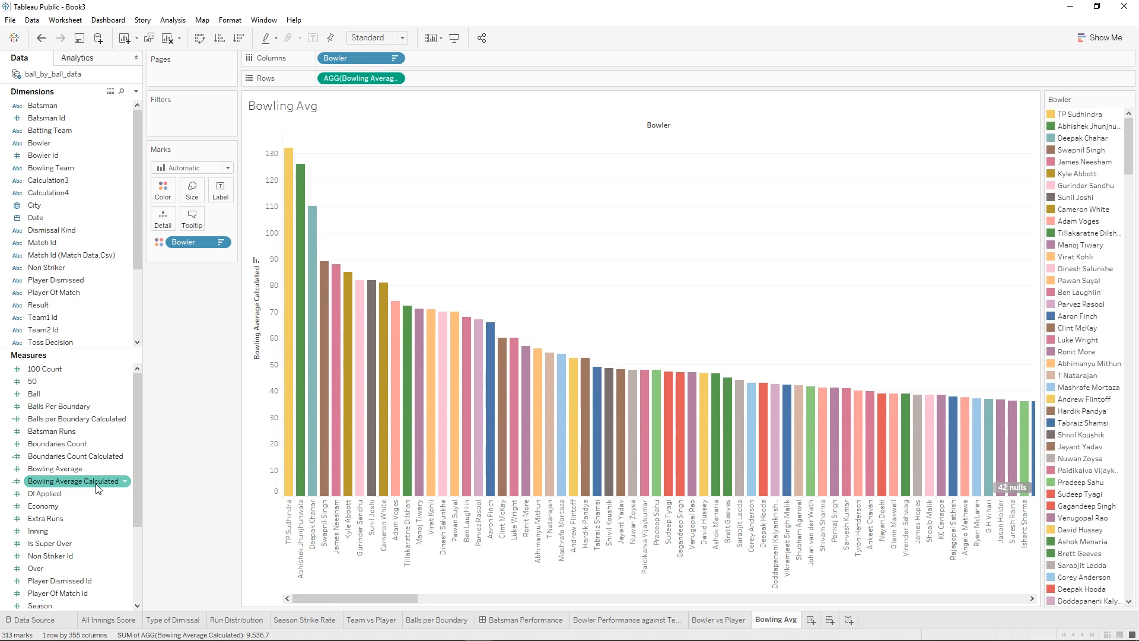
pyautogui.moveTo(97, 487); pyautogui.dragTo(217, 187)
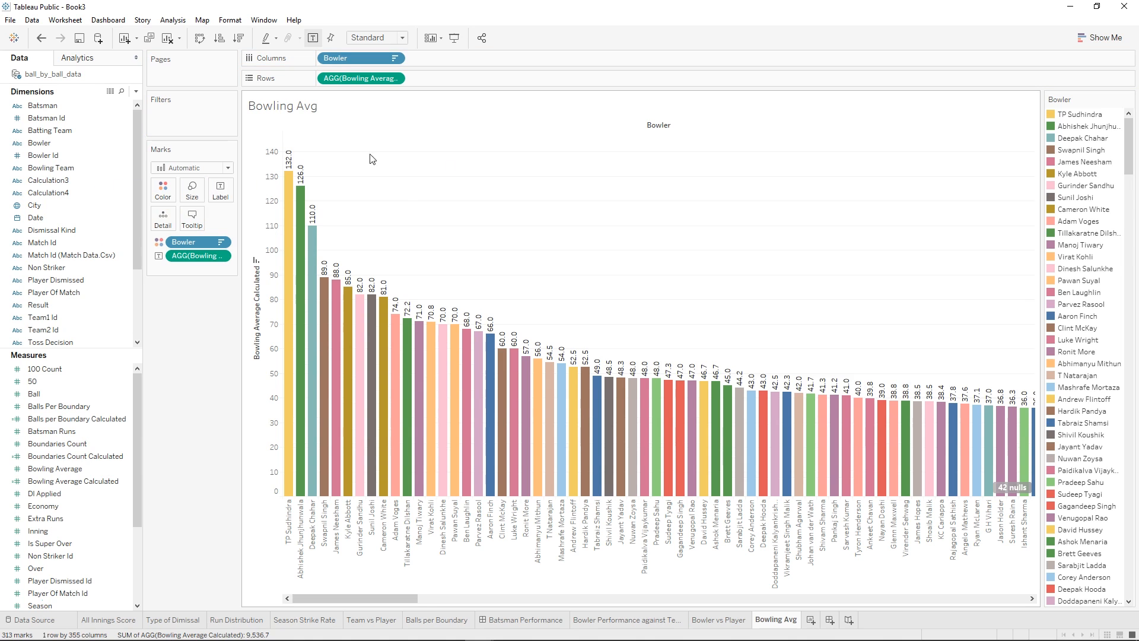
# - Add a new worksheet and rename it "Economy Rate"
pyautogui.rightClick(770, 622)
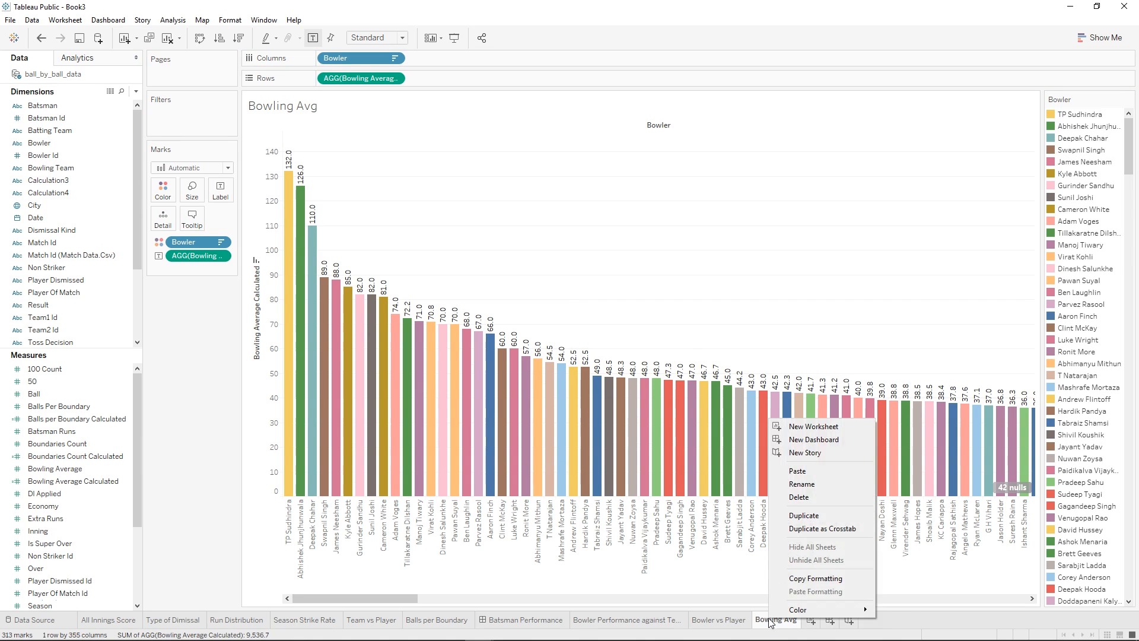
pyautogui.click(950, 624)
pyautogui.click(811, 621)
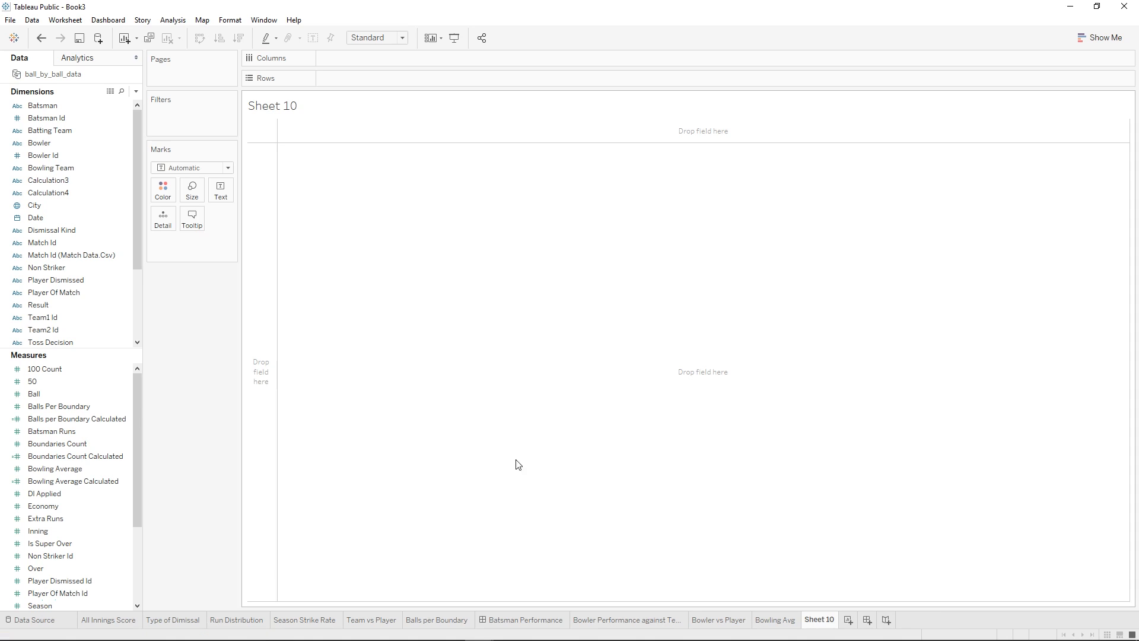
pyautogui.rightClick(821, 618)
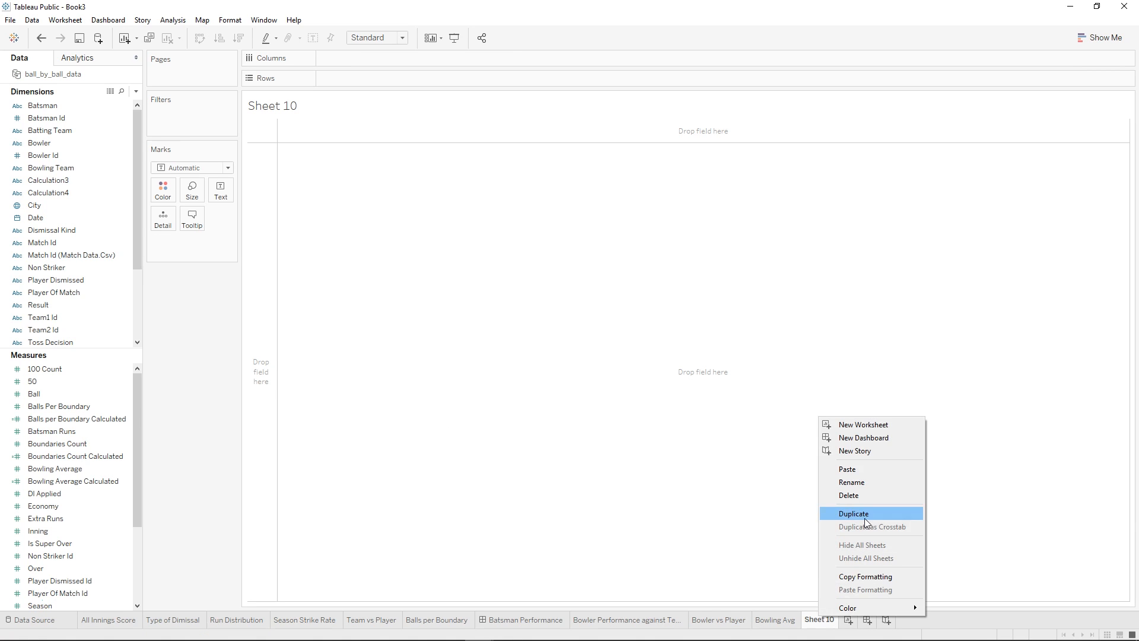
pyautogui.click(865, 483)
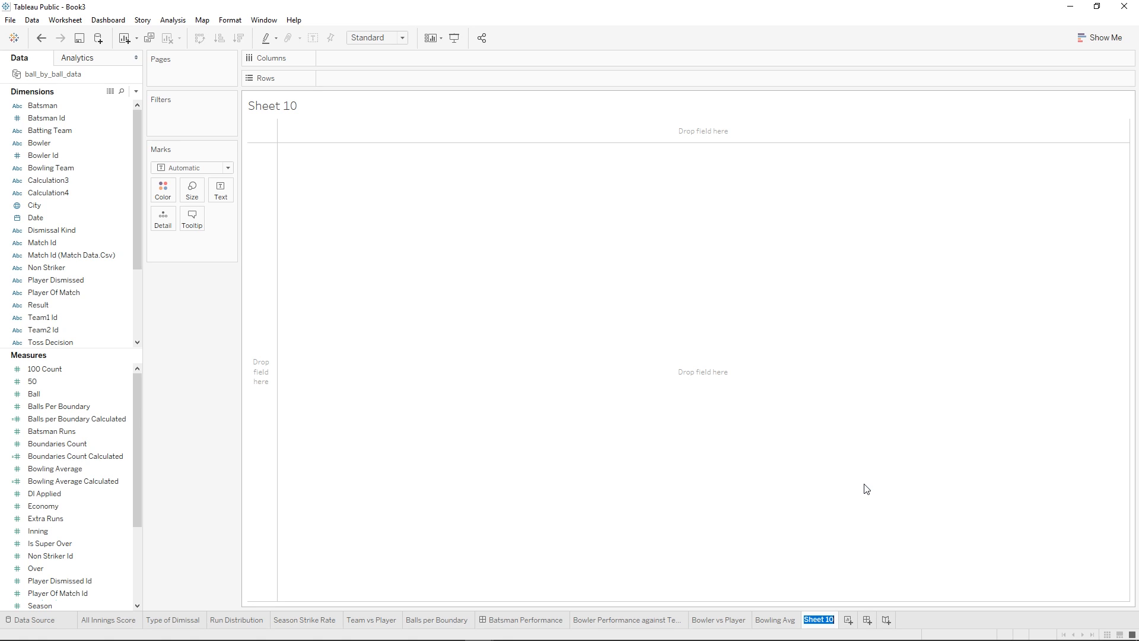
pyautogui.write('Economy rR')
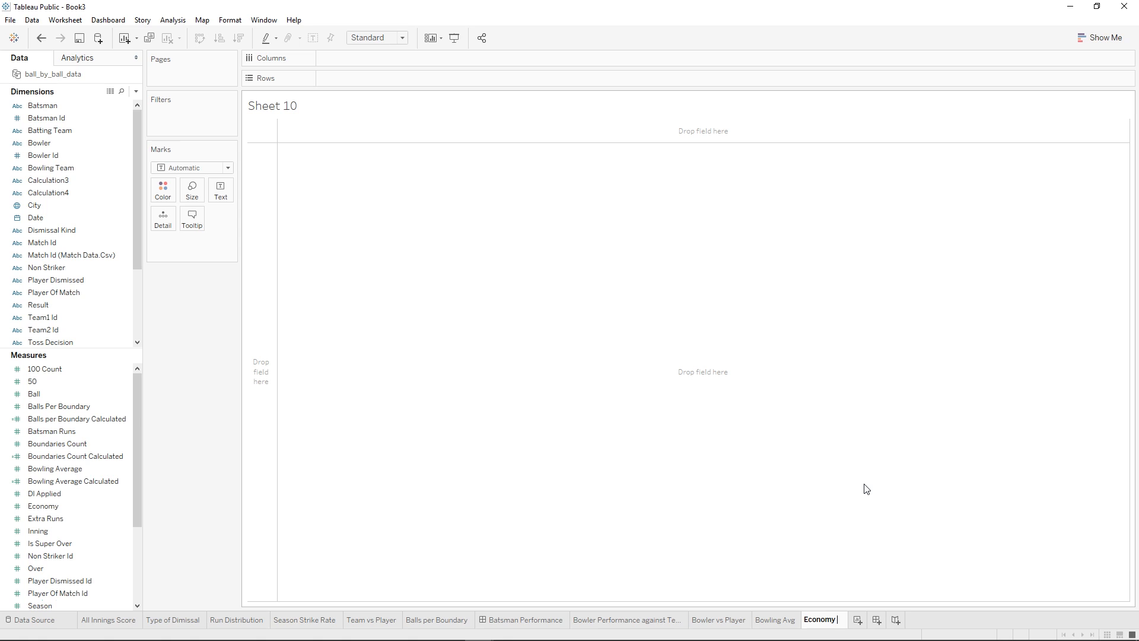
pyautogui.press('BackSpace')
pyautogui.press('BackSpace')
pyautogui.write('Rate')
pyautogui.press('Return')
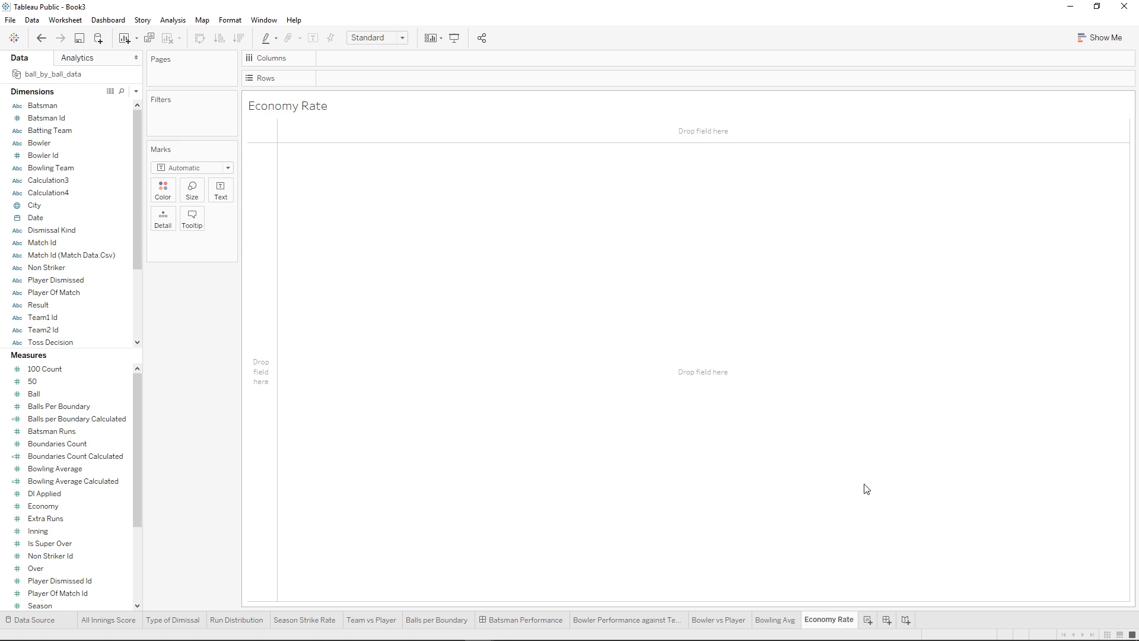
# - Return to the Bowling Avg worksheet and show its caption
pyautogui.click(783, 620)
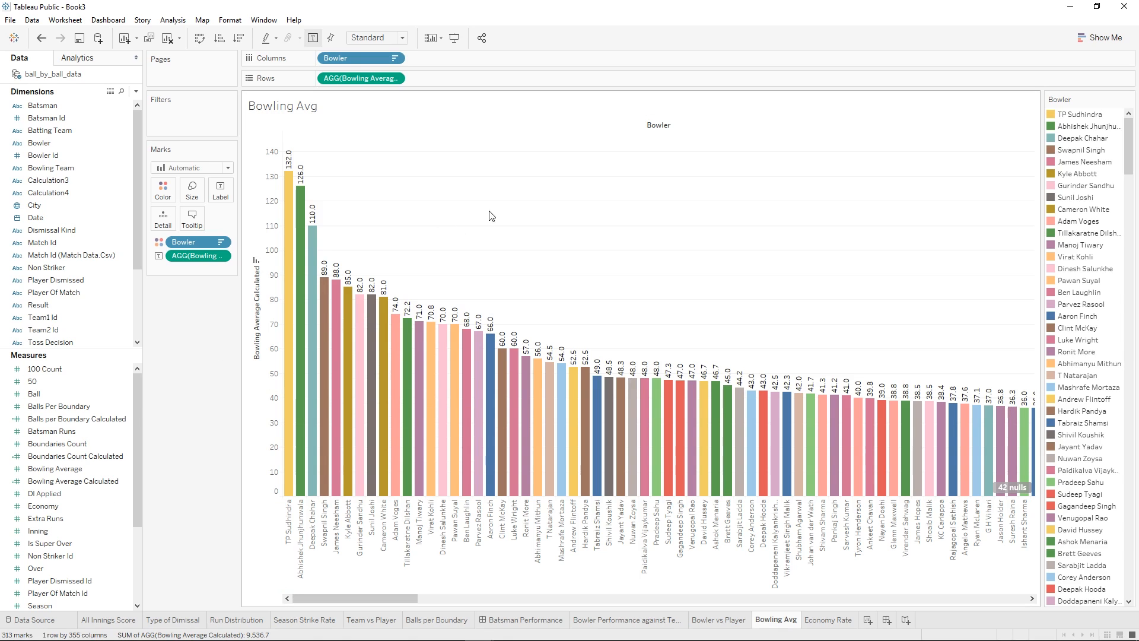
pyautogui.rightClick(519, 201)
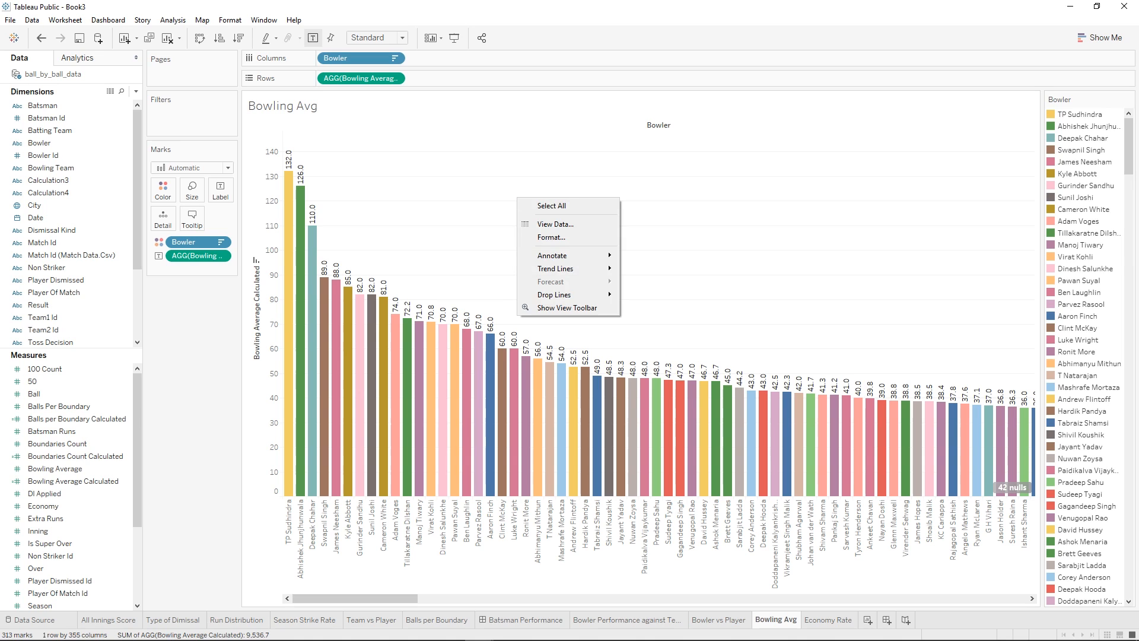
pyautogui.rightClick(281, 554)
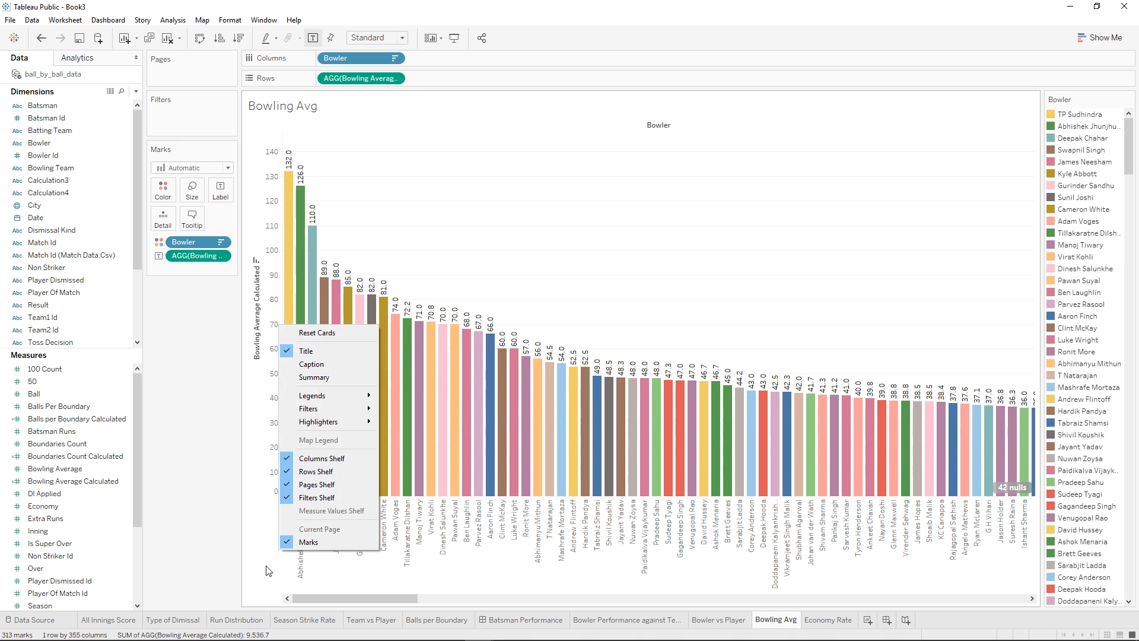
pyautogui.rightClick(255, 552)
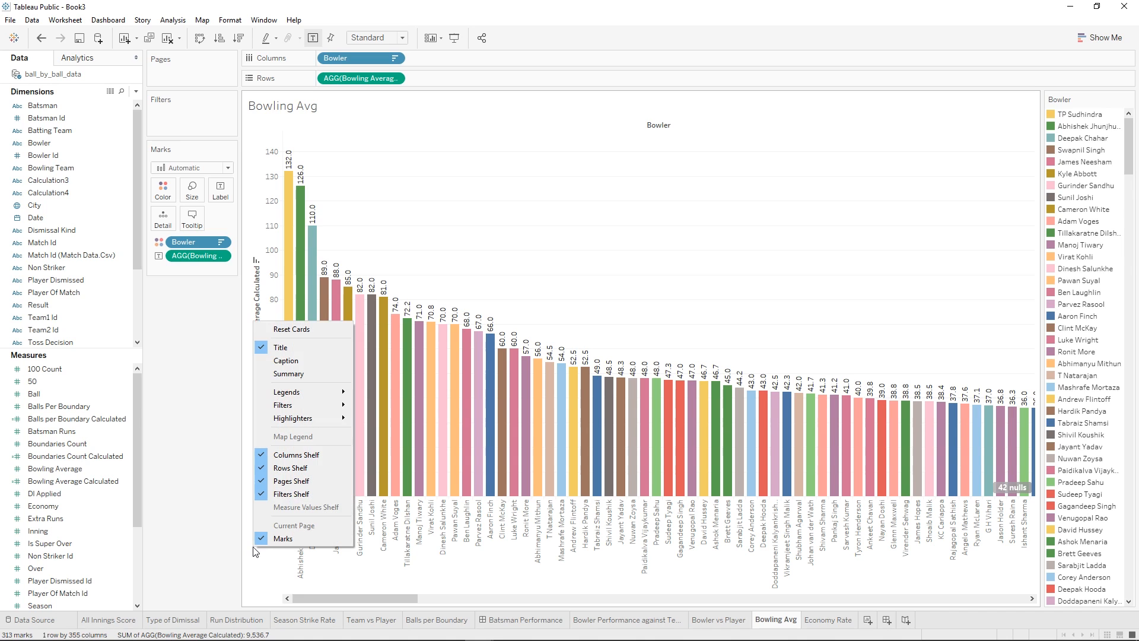
pyautogui.click(280, 363)
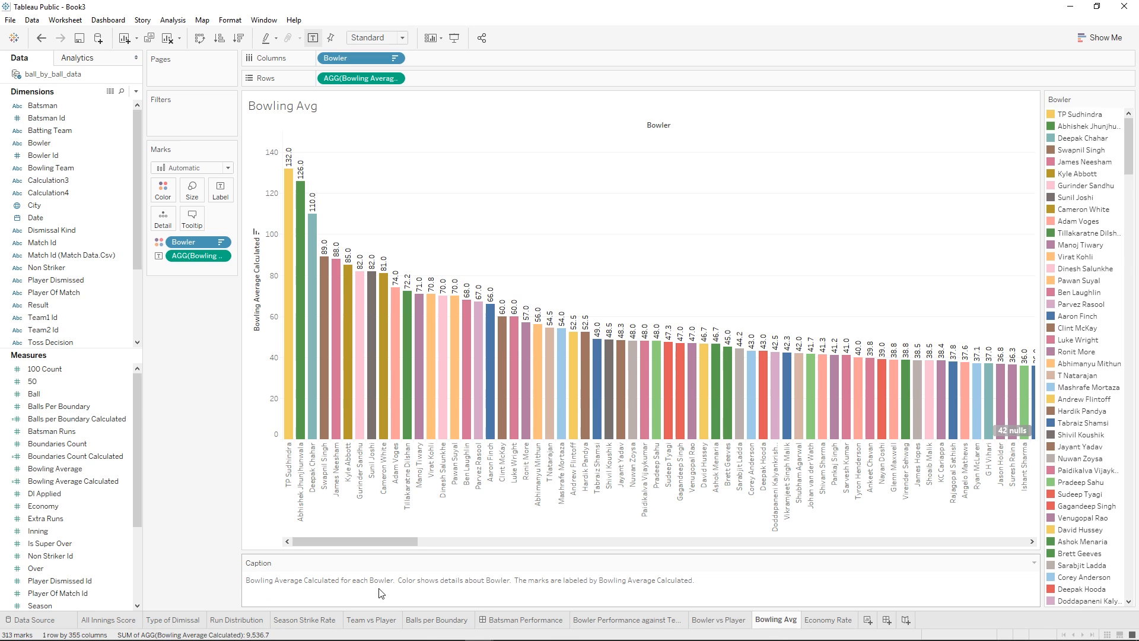
# - Replace the Bowling Avg worksheet's caption text with "Runs conceeded per wicket taken"
pyautogui.moveTo(375, 288)
pyautogui.moveTo(688, 345)
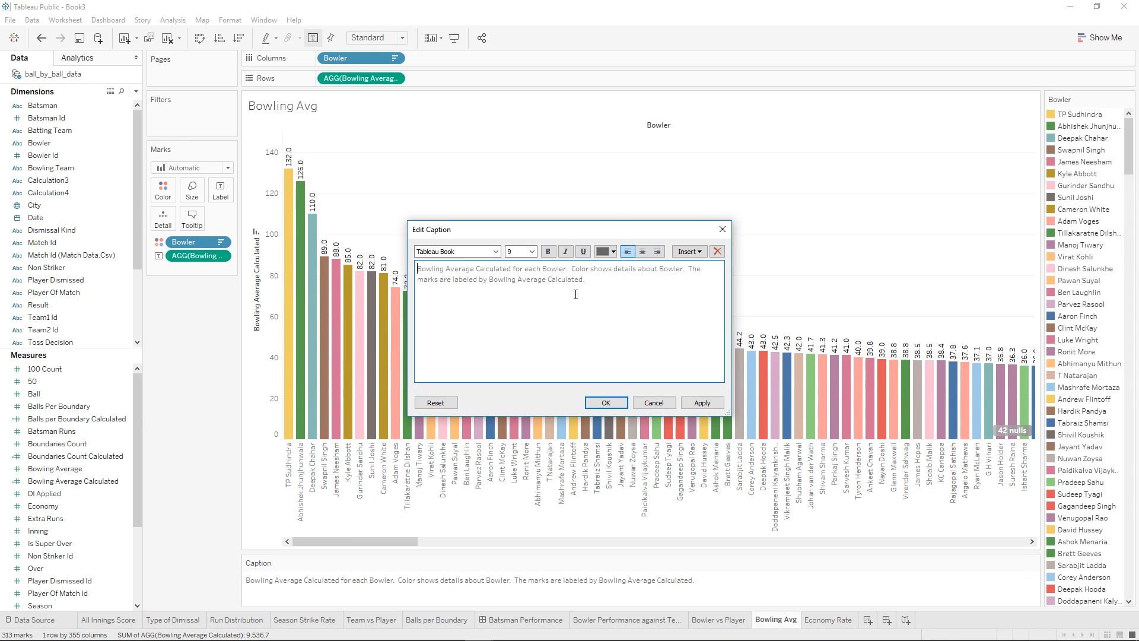
pyautogui.hotkey('ctrl', 'a')
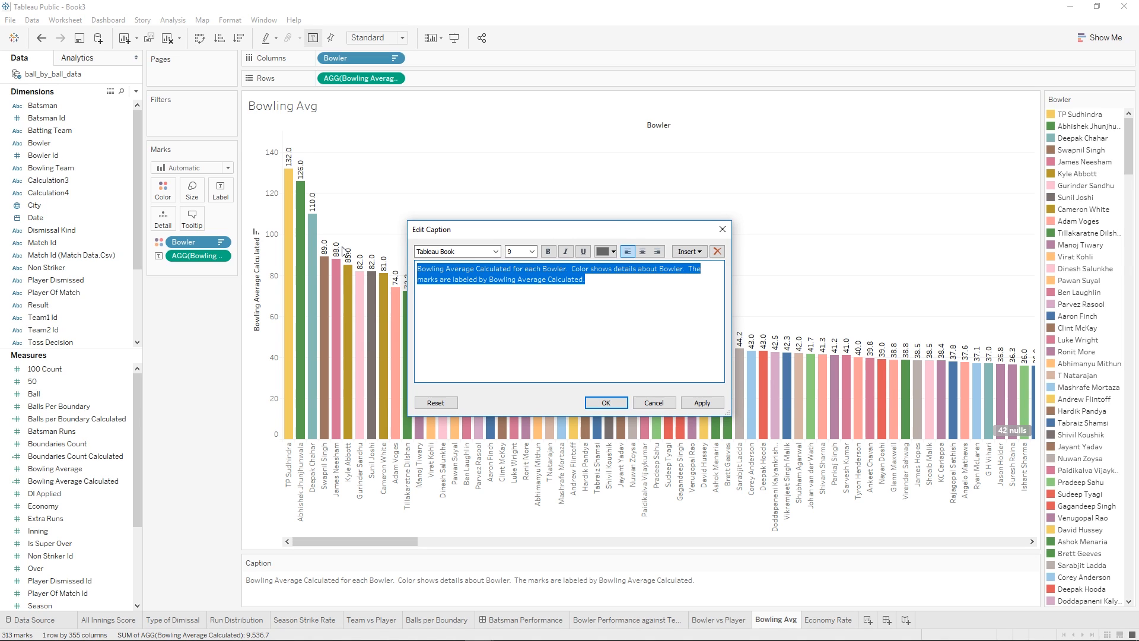
pyautogui.write('R')
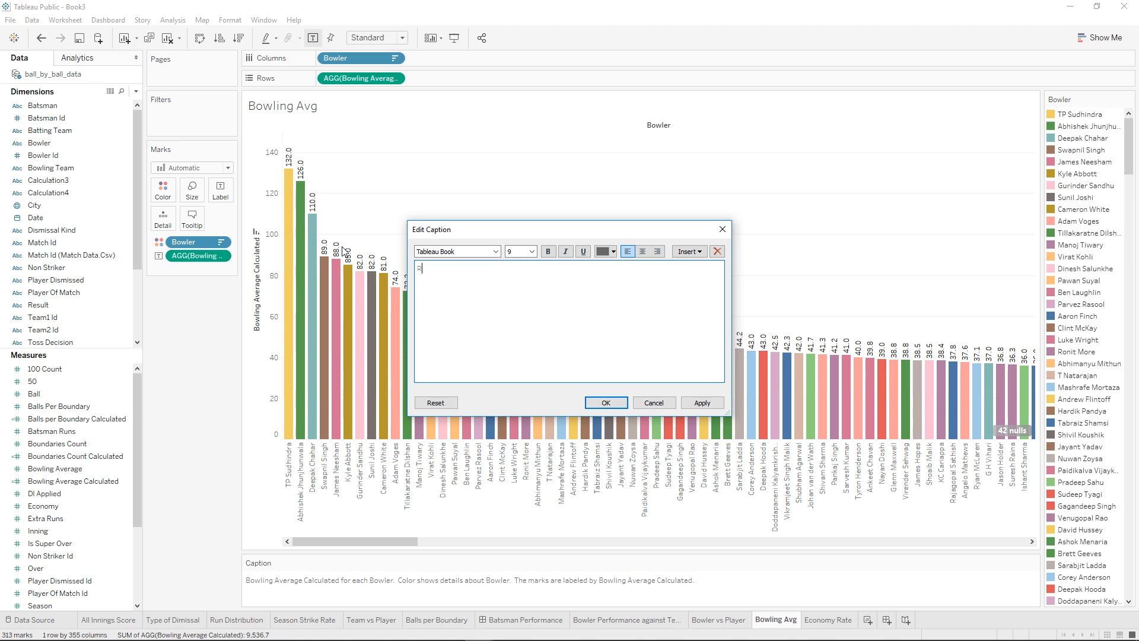
pyautogui.write('uns conceeded per Wicket')
pyautogui.press('BackSpace')
pyautogui.press('BackSpace')
pyautogui.press('BackSpace')
pyautogui.press('BackSpace')
pyautogui.press('BackSpace')
pyautogui.press('BackSpace')
pyautogui.write('ic')
pyautogui.press('BackSpace')
pyautogui.press('BackSpace')
pyautogui.press('BackSpace')
pyautogui.write('wicket taken')
pyautogui.click(604, 404)
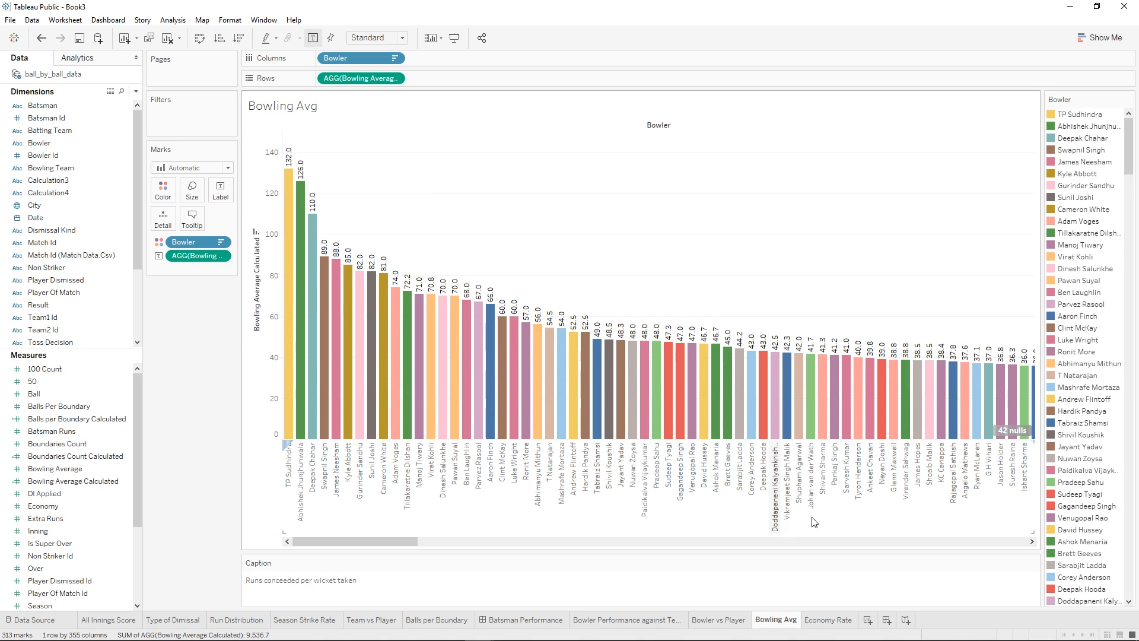
# - On the Economy Rate worksheet, create a calculated field named "Economy Calculated"
pyautogui.click(829, 620)
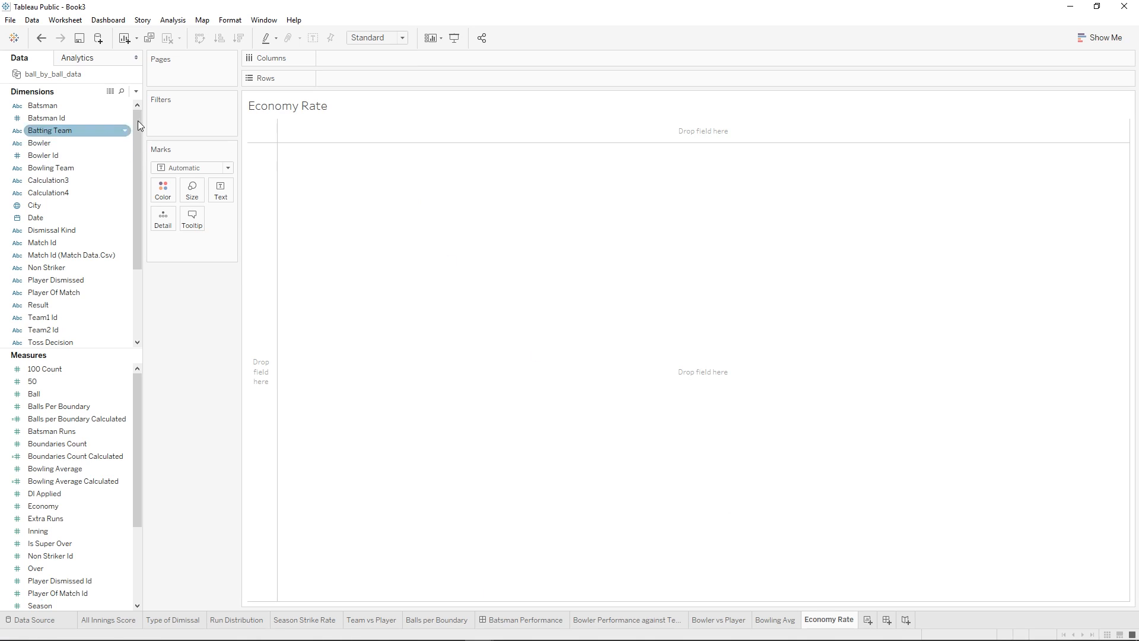
pyautogui.click(135, 93)
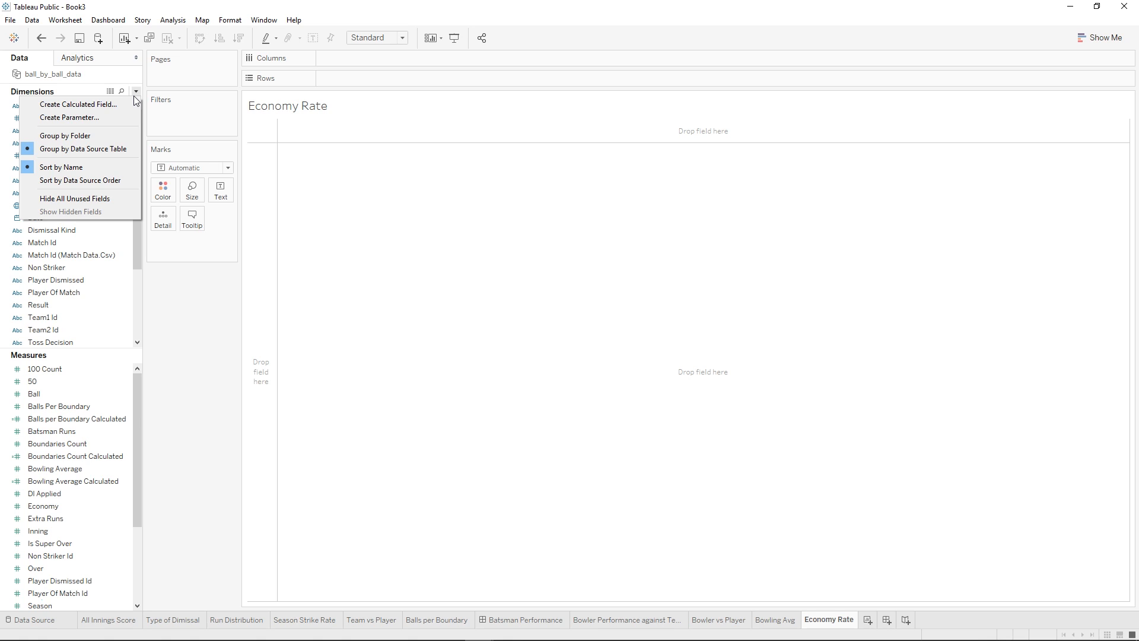
pyautogui.click(105, 107)
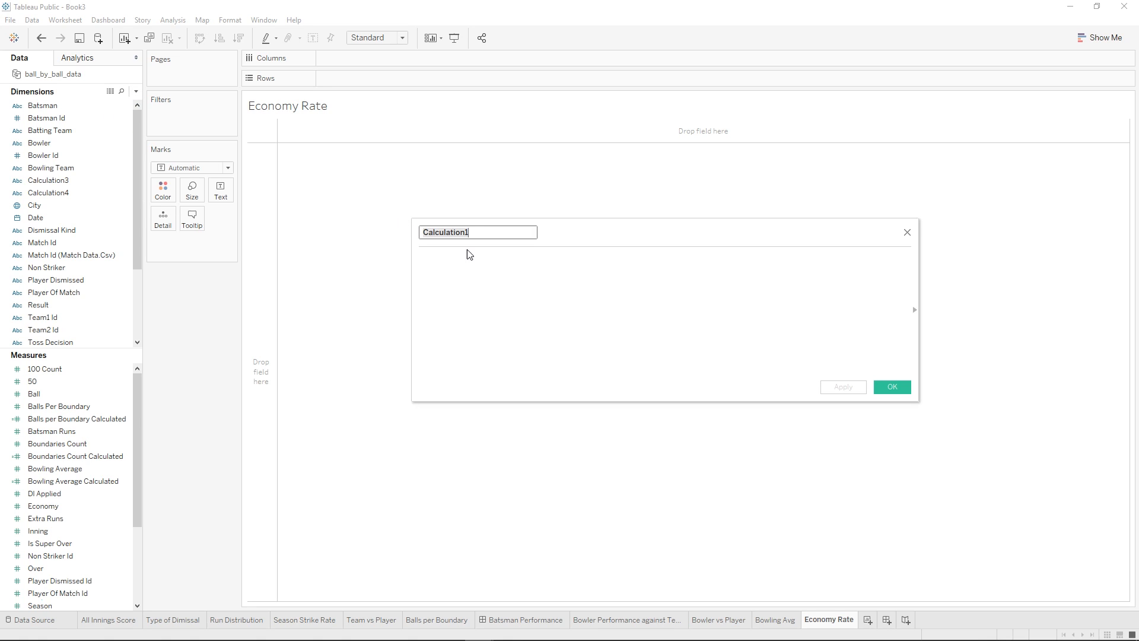
pyautogui.write('Eco')
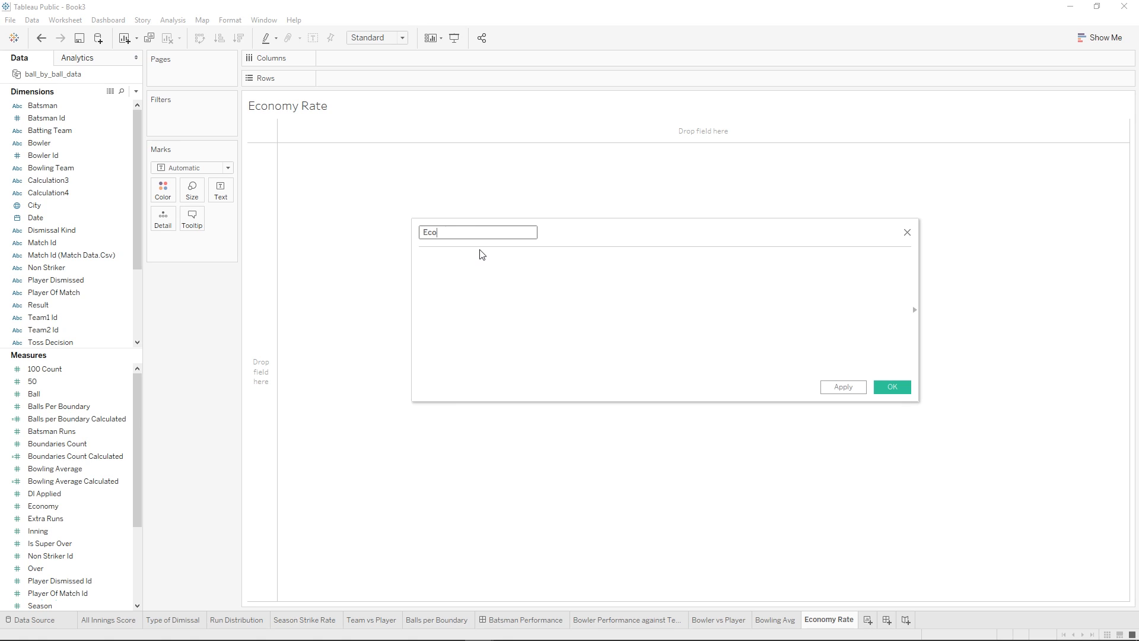
pyautogui.write('nomy Calculated')
# - Enter the formula SUM([Batsman Runs])/COUNT([Ball]) for the calculated field
pyautogui.click(489, 290)
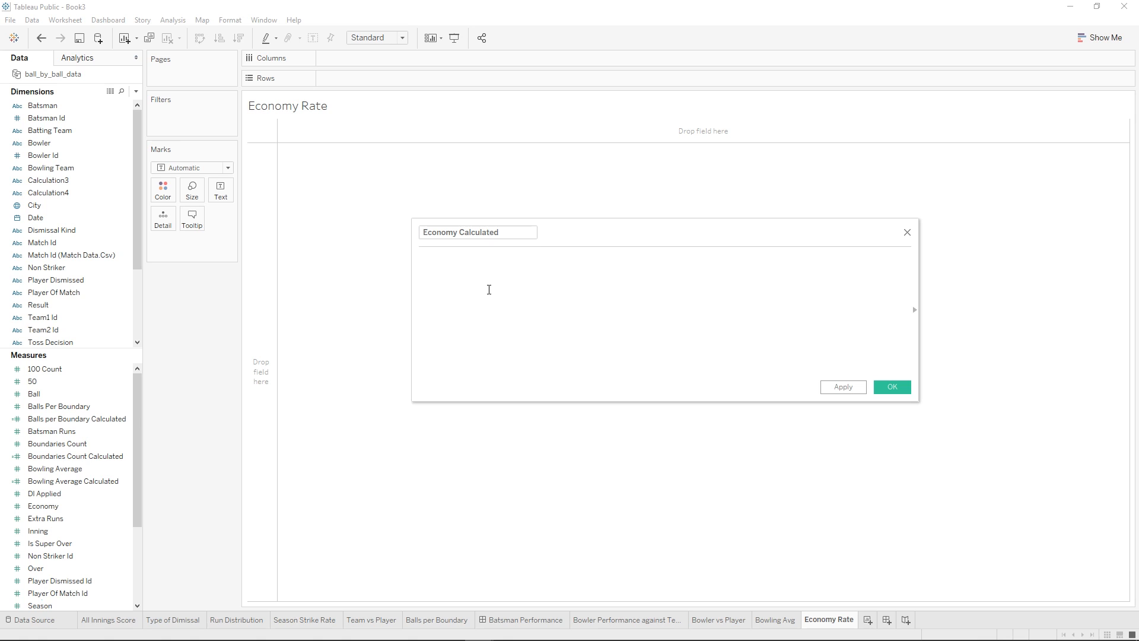
pyautogui.write('sum')
pyautogui.press('Return')
pyautogui.write('Bats')
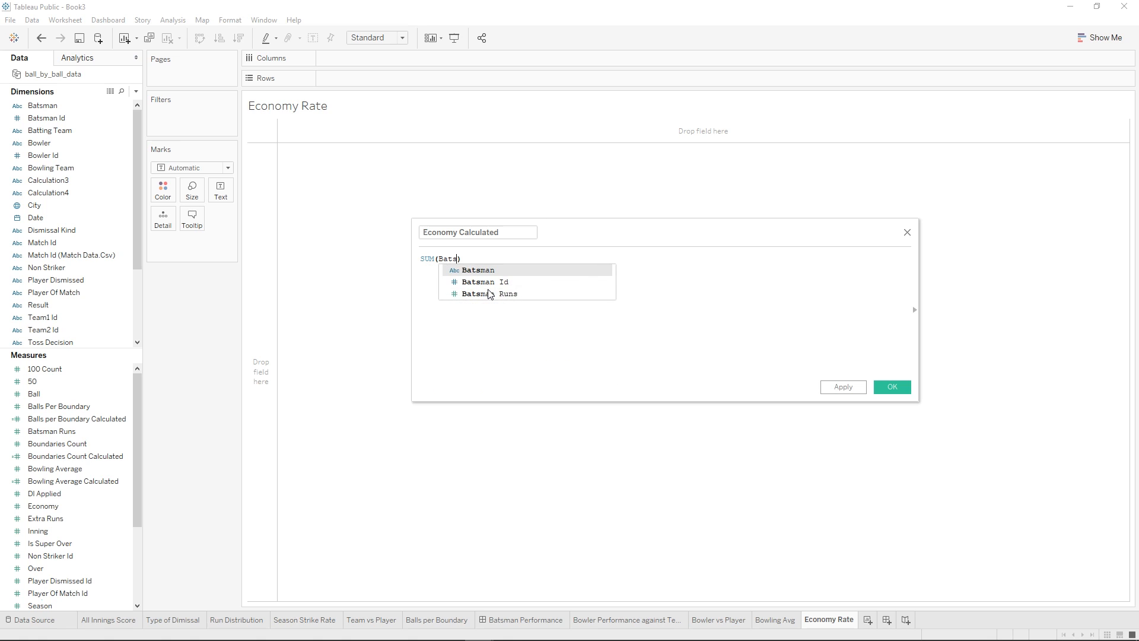
pyautogui.press('Down')
pyautogui.press('Down')
pyautogui.press('Return')
pyautogui.write('/COUN')
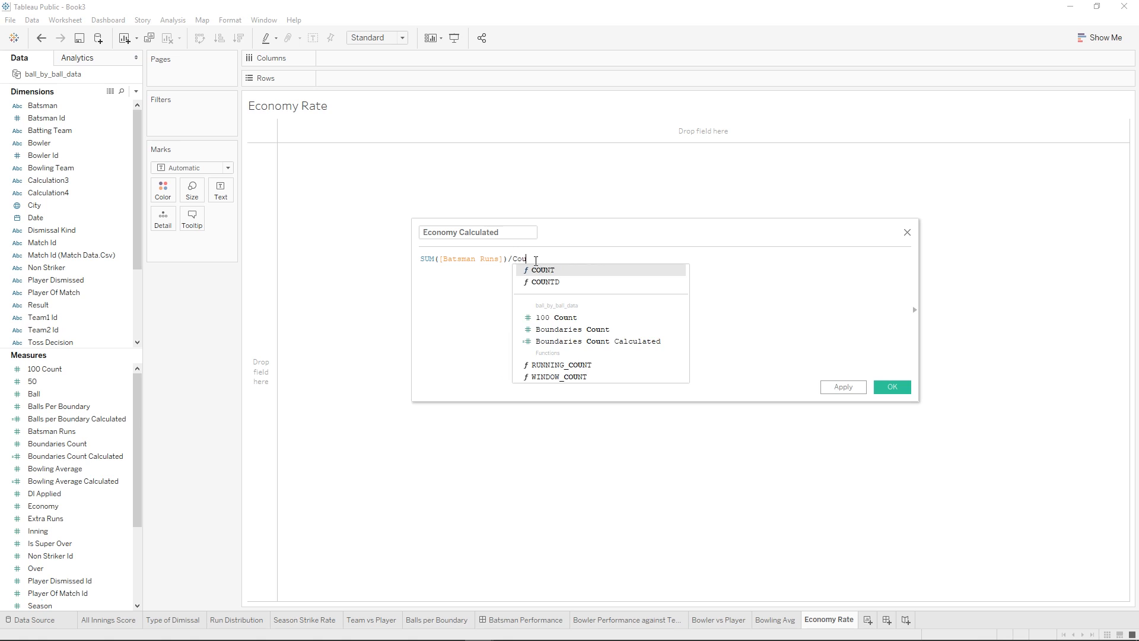
pyautogui.press('Return')
pyautogui.write('Ball')
pyautogui.press('Return')
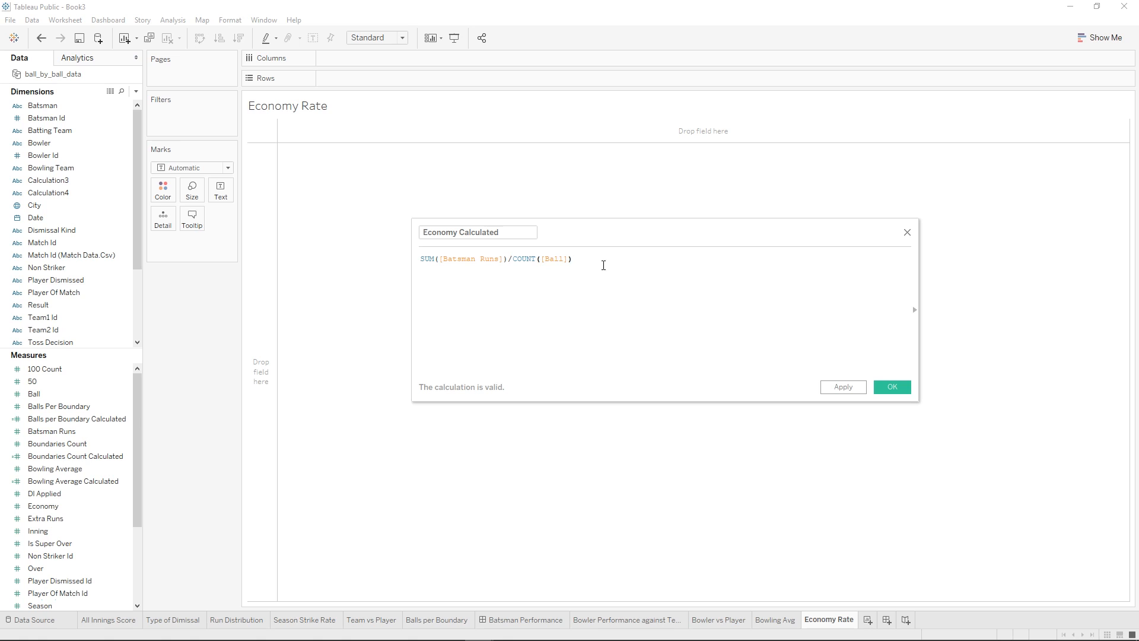
# - Enclose COUNT([Ball]) divided by 6 in parentheses as the formula's denominator and save the calculated field
pyautogui.write('/')
pyautogui.click(515, 259)
pyautogui.write('(')
pyautogui.click(618, 266)
pyautogui.write(')')
pyautogui.press('Left')
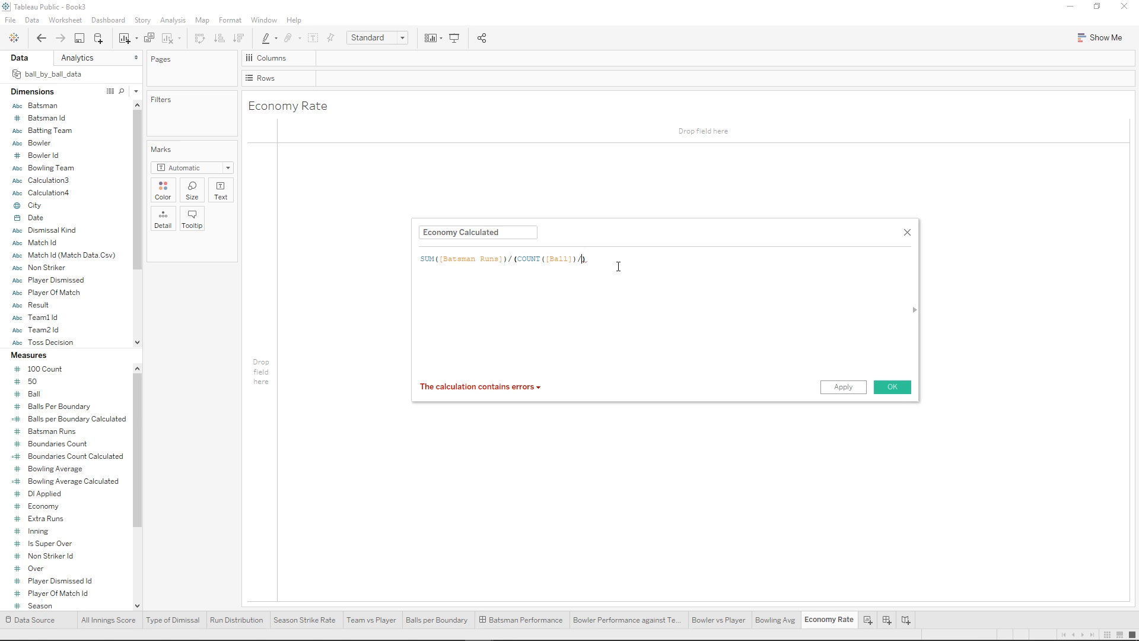
pyautogui.write('/6')
pyautogui.click(892, 387)
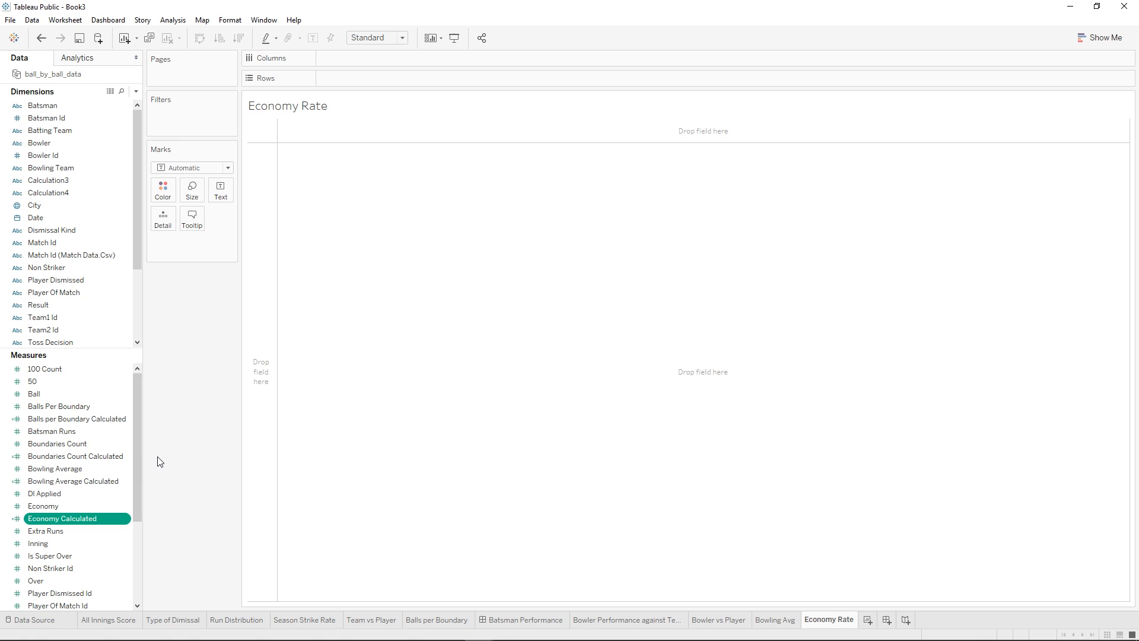
pyautogui.moveTo(68, 509); pyautogui.dragTo(222, 194)
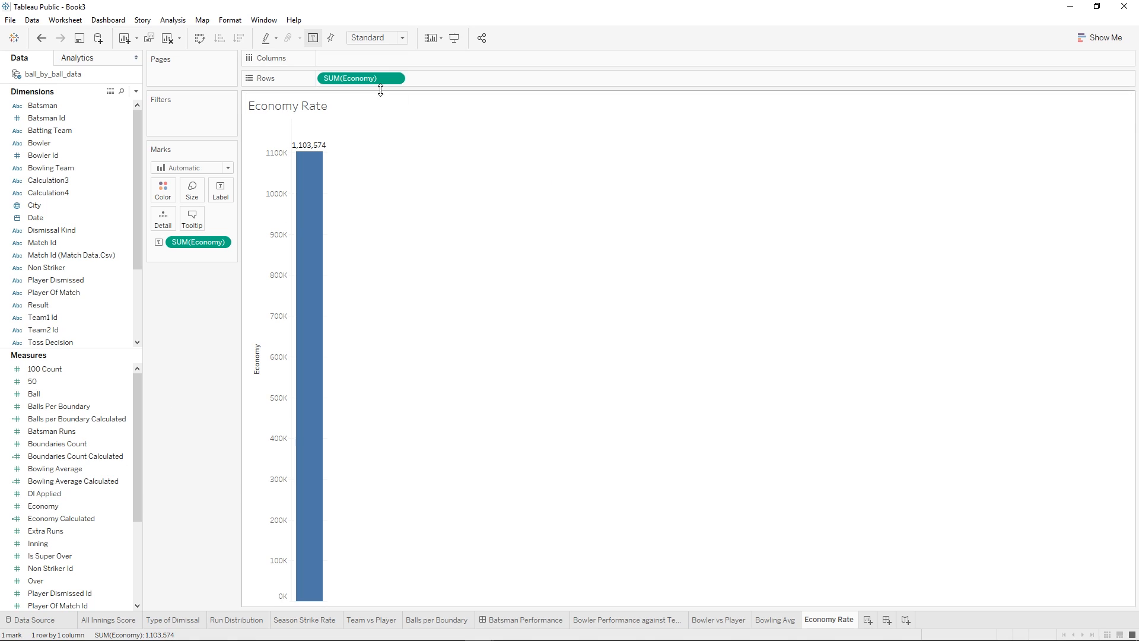
pyautogui.moveTo(356, 79); pyautogui.dragTo(232, 279)
pyautogui.moveTo(198, 242); pyautogui.dragTo(199, 359)
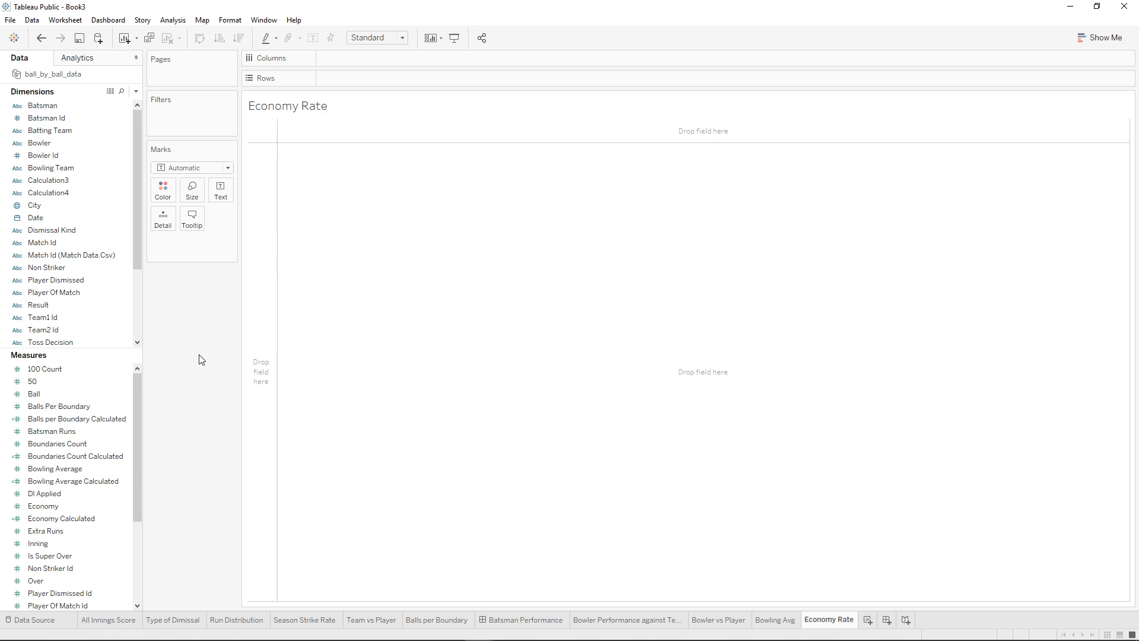
# - Plot Economy Calculated on the rows of the Economy Rate worksheet and label the bar with the same measure
pyautogui.moveTo(107, 517); pyautogui.dragTo(364, 77)
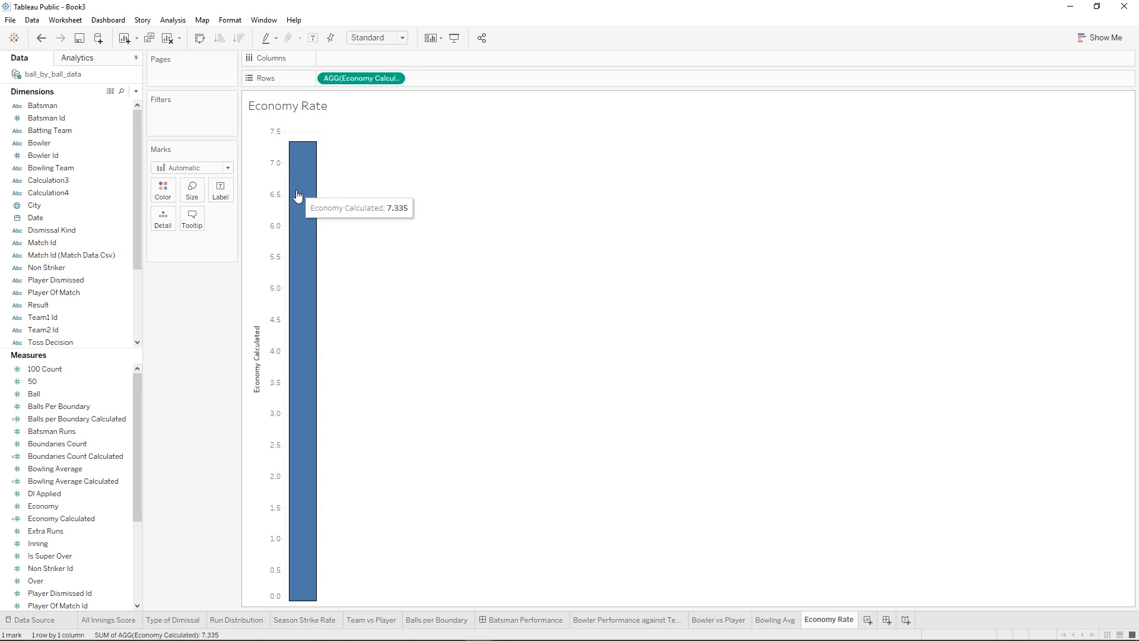
pyautogui.moveTo(356, 80); pyautogui.dragTo(224, 189)
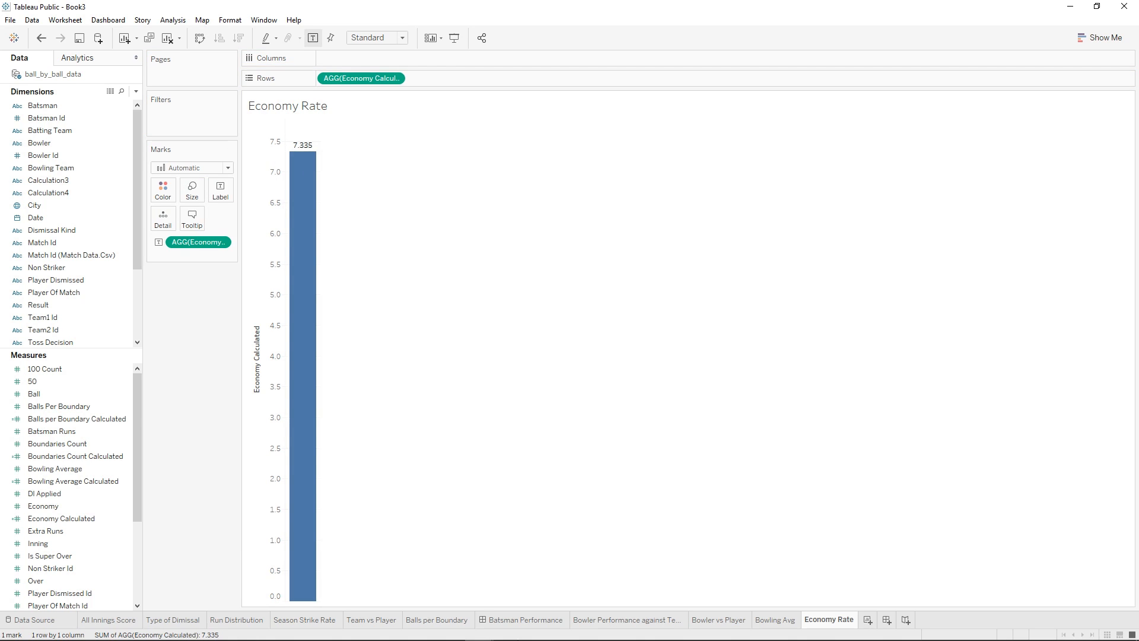
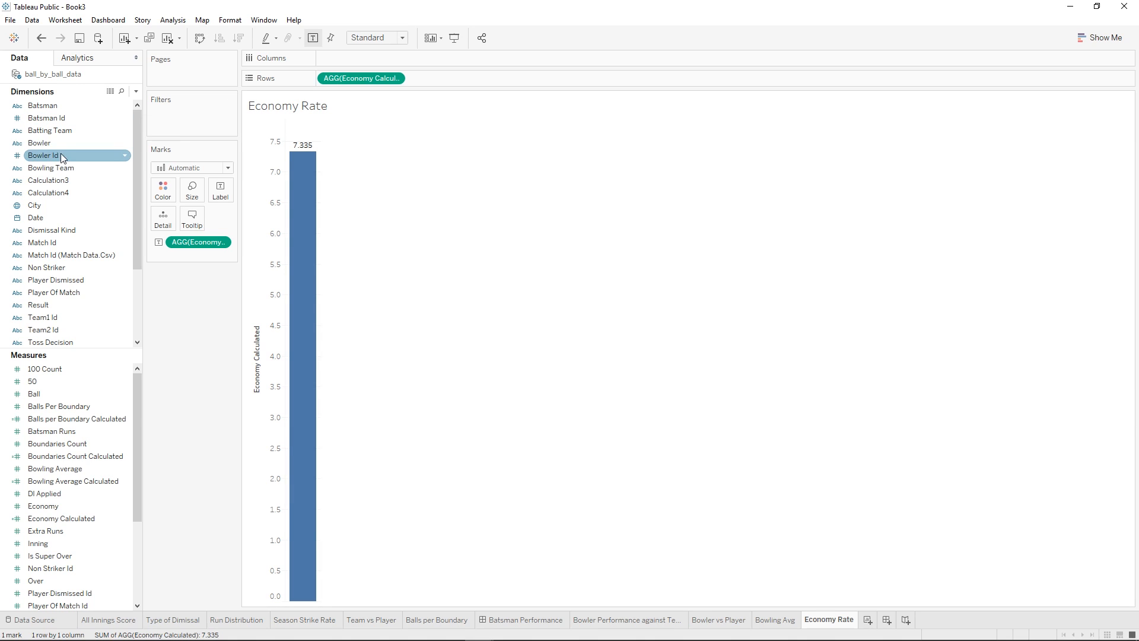
pyautogui.moveTo(71, 145)
pyautogui.mouseDown()
pyautogui.moveTo(310, 106)
pyautogui.moveTo(357, 58)
pyautogui.moveTo(197, 127)
pyautogui.moveTo(60, 148)
pyautogui.mouseUp()
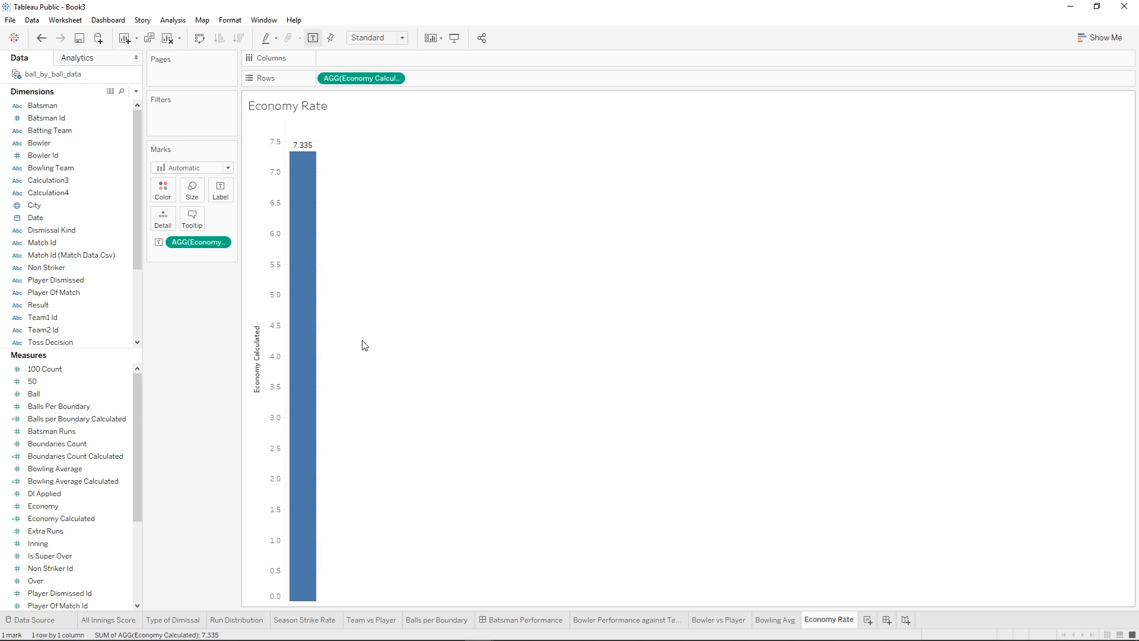
# - Shorten the vertical axis title of the Economy Rate chart to "Economy"
pyautogui.rightClick(251, 383)
pyautogui.click(284, 392)
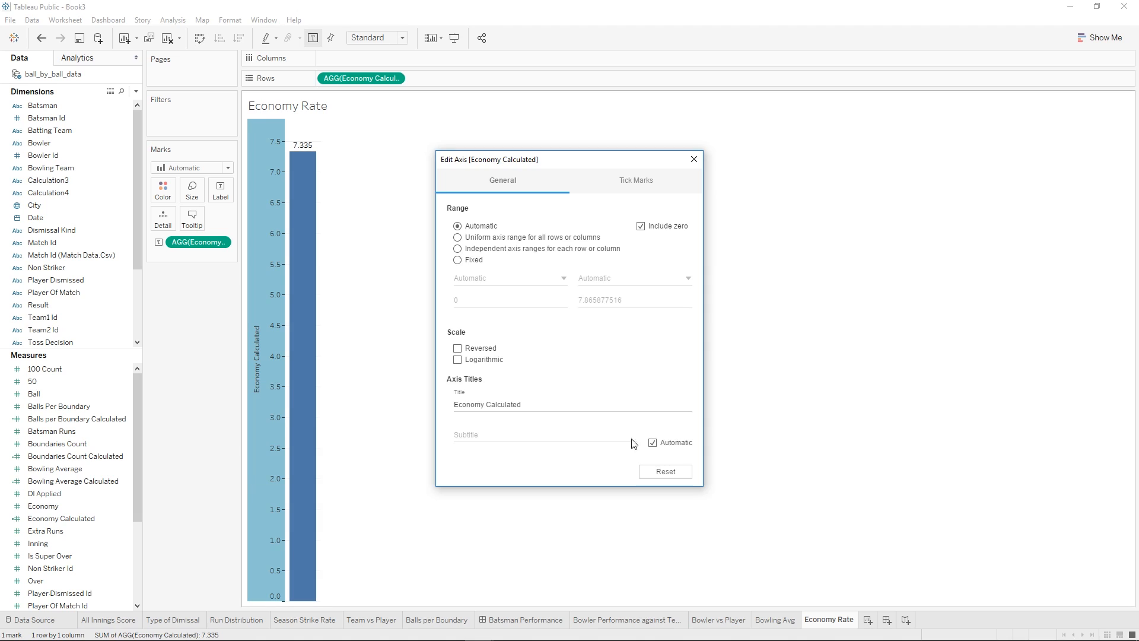
pyautogui.tripleClick(497, 405)
pyautogui.click(523, 405)
pyautogui.press('BackSpace')
pyautogui.press('BackSpace')
pyautogui.press('BackSpace')
pyautogui.press('BackSpace')
pyautogui.press('BackSpace')
pyautogui.press('BackSpace')
pyautogui.press('BackSpace')
pyautogui.press('BackSpace')
pyautogui.press('BackSpace')
pyautogui.press('BackSpace')
pyautogui.press('BackSpace')
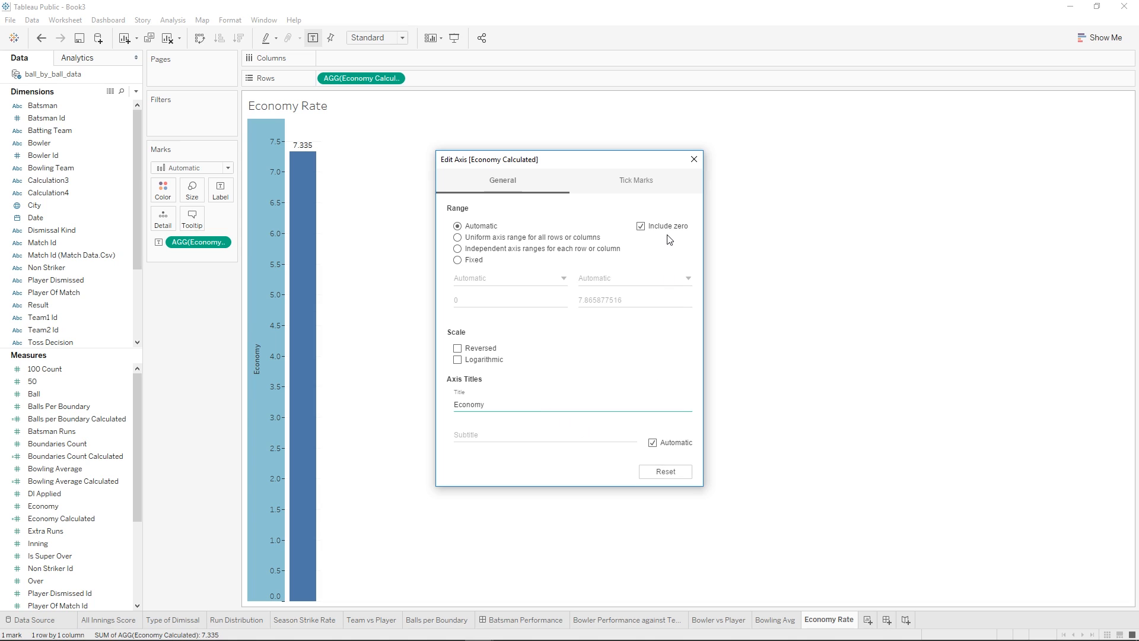
pyautogui.click(694, 159)
# - On the Bowling Avg worksheet, change the vertical axis title to "Bowling Average"
pyautogui.click(787, 620)
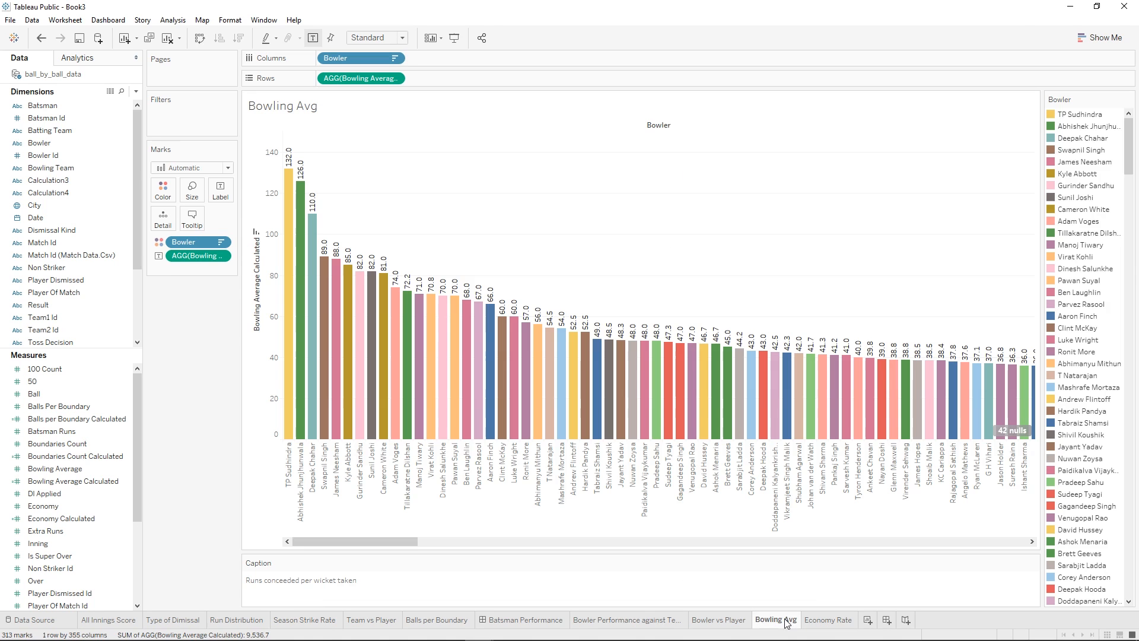
pyautogui.rightClick(257, 319)
pyautogui.click(309, 321)
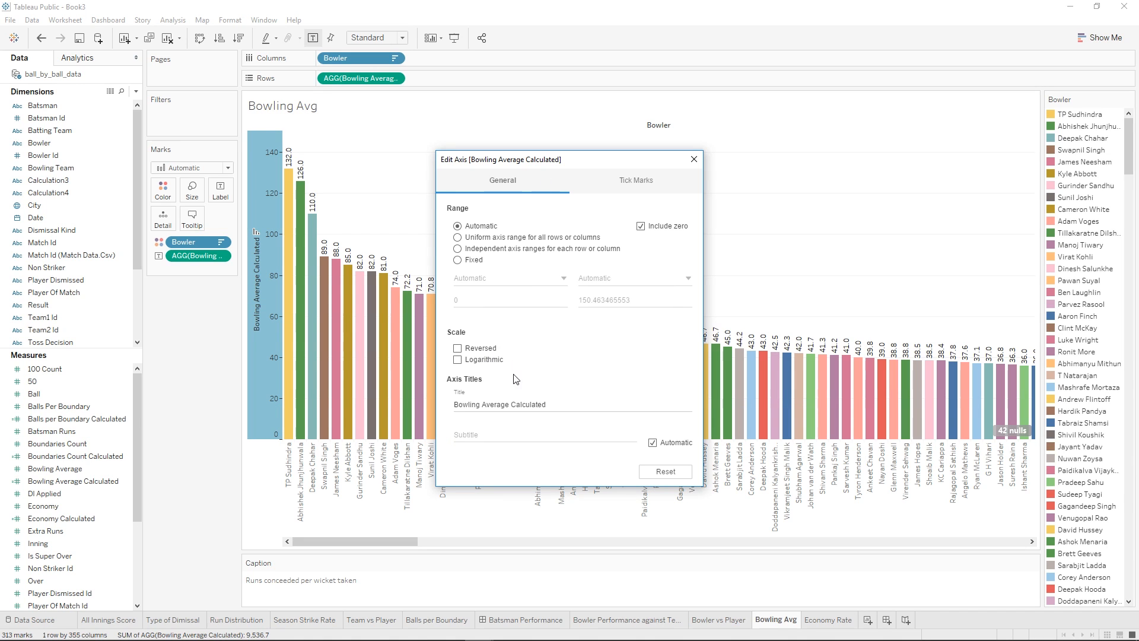
pyautogui.tripleClick(547, 404)
pyautogui.click(547, 405)
pyautogui.press('BackSpace')
pyautogui.press('BackSpace')
pyautogui.press('BackSpace')
pyautogui.press('BackSpace')
pyautogui.press('BackSpace')
pyautogui.press('BackSpace')
pyautogui.press('BackSpace')
pyautogui.press('BackSpace')
pyautogui.press('BackSpace')
pyautogui.press('BackSpace')
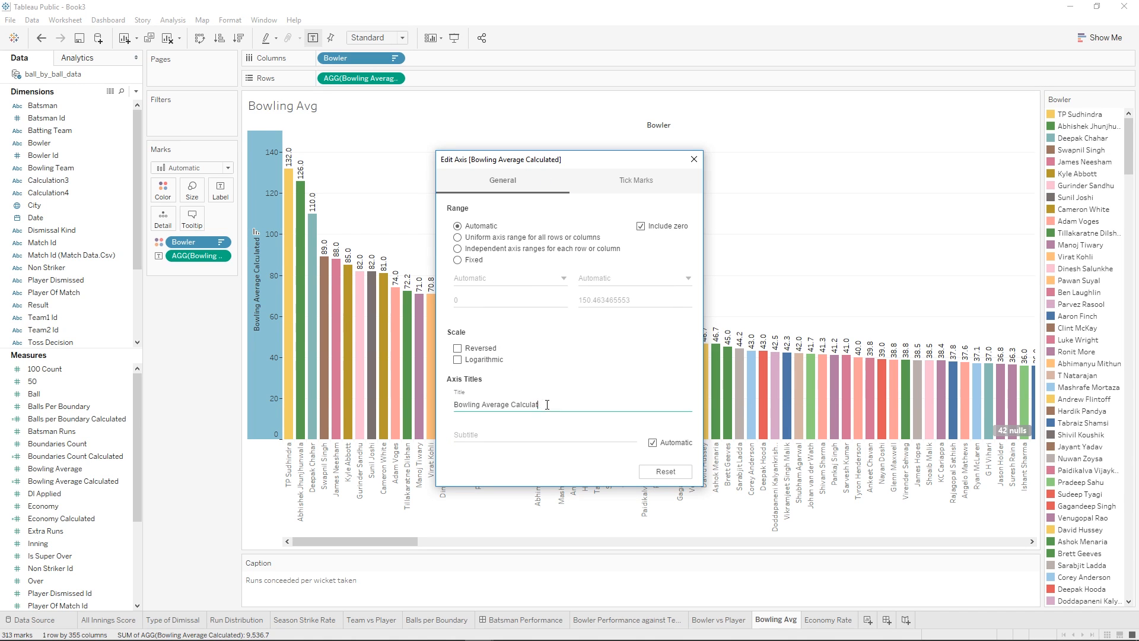
pyautogui.press('Return')
pyautogui.click(694, 159)
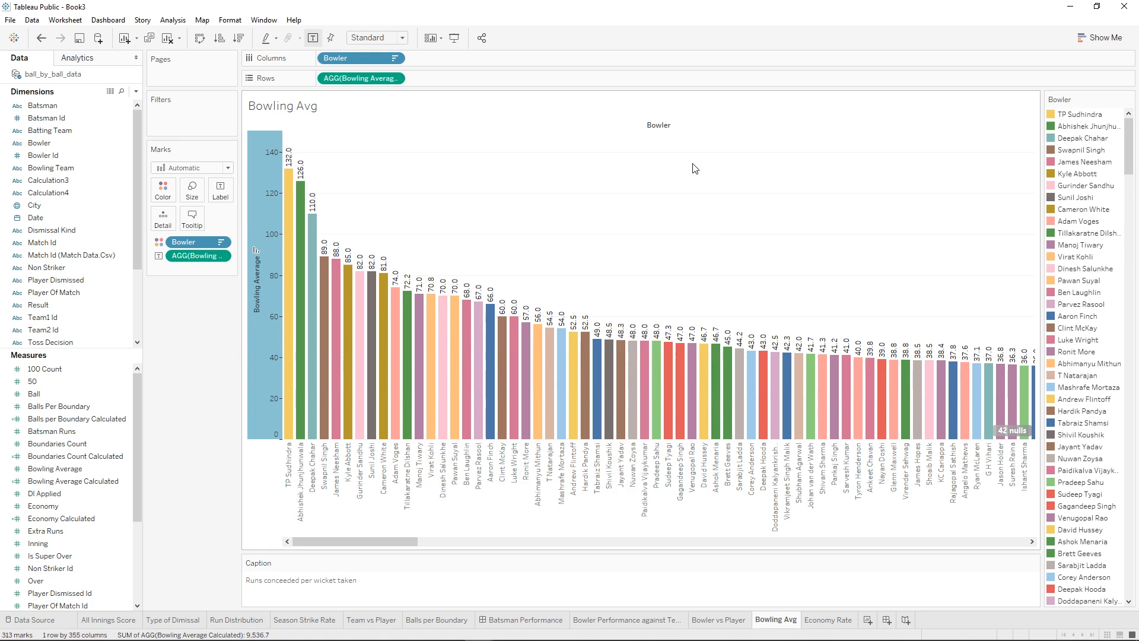
# - Return to the Economy Rate worksheet and show its caption
pyautogui.click(812, 620)
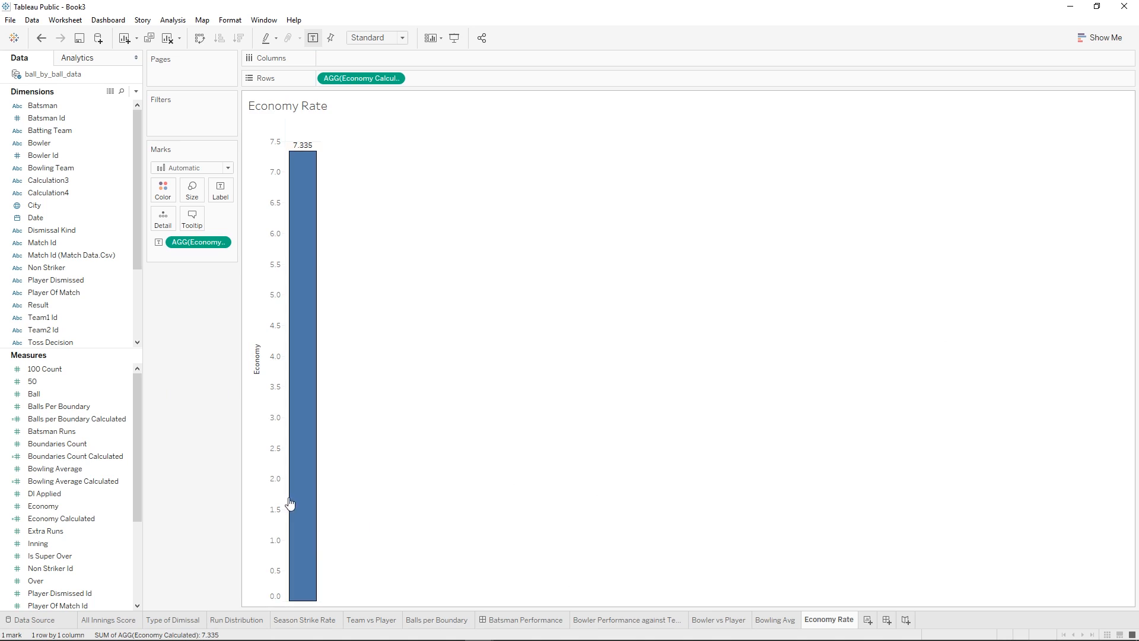
pyautogui.rightClick(254, 604)
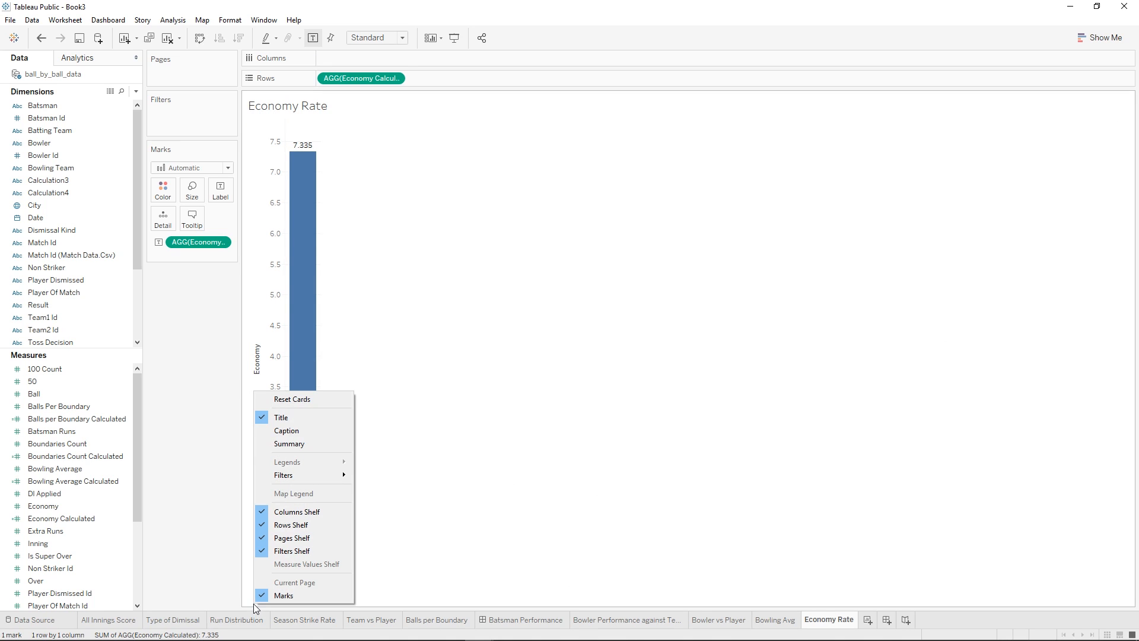
pyautogui.click(287, 431)
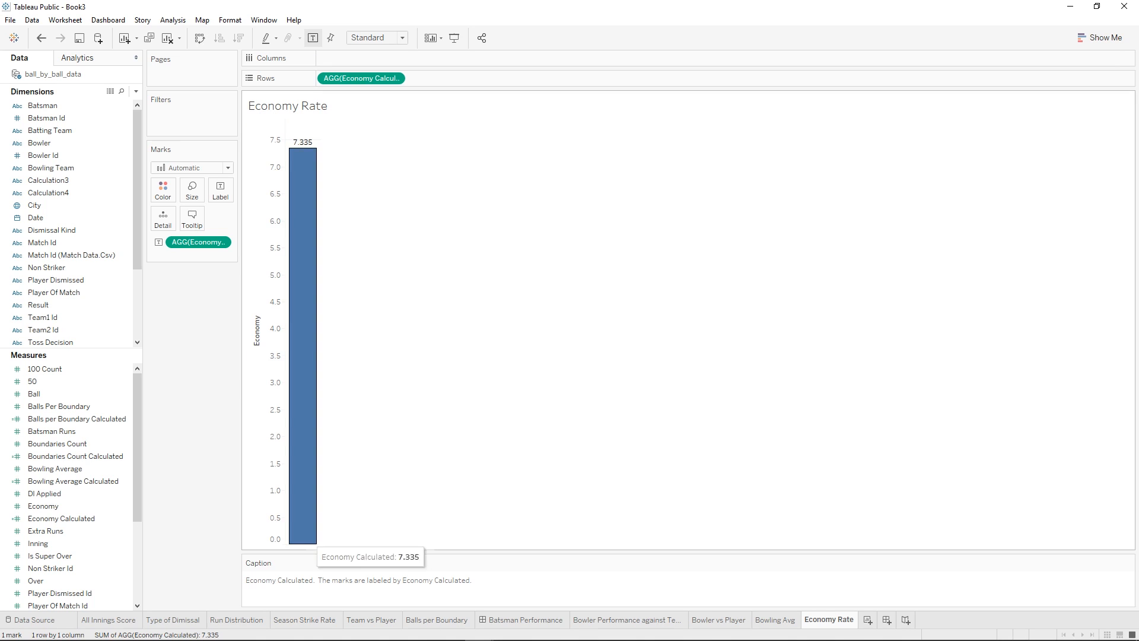
# - Replace the Economy Rate worksheet's caption text with "Average runs conceeded per over"
pyautogui.rightClick(422, 595)
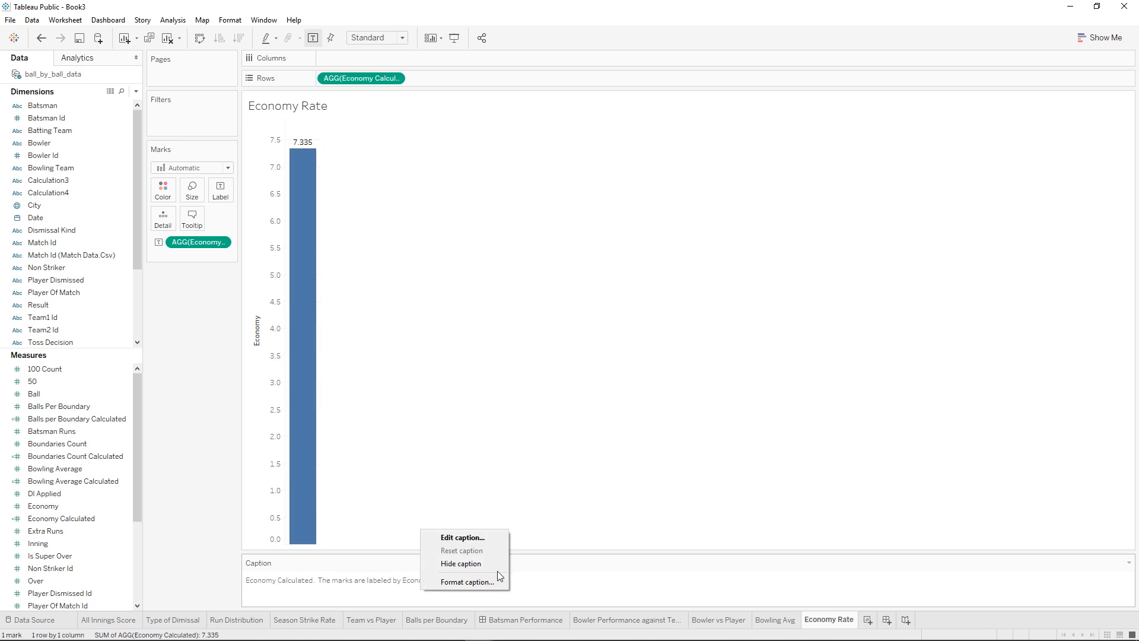
pyautogui.click(472, 540)
pyautogui.hotkey('ctrl', 'a')
pyautogui.press('BackSpace')
pyautogui.write('Average ')
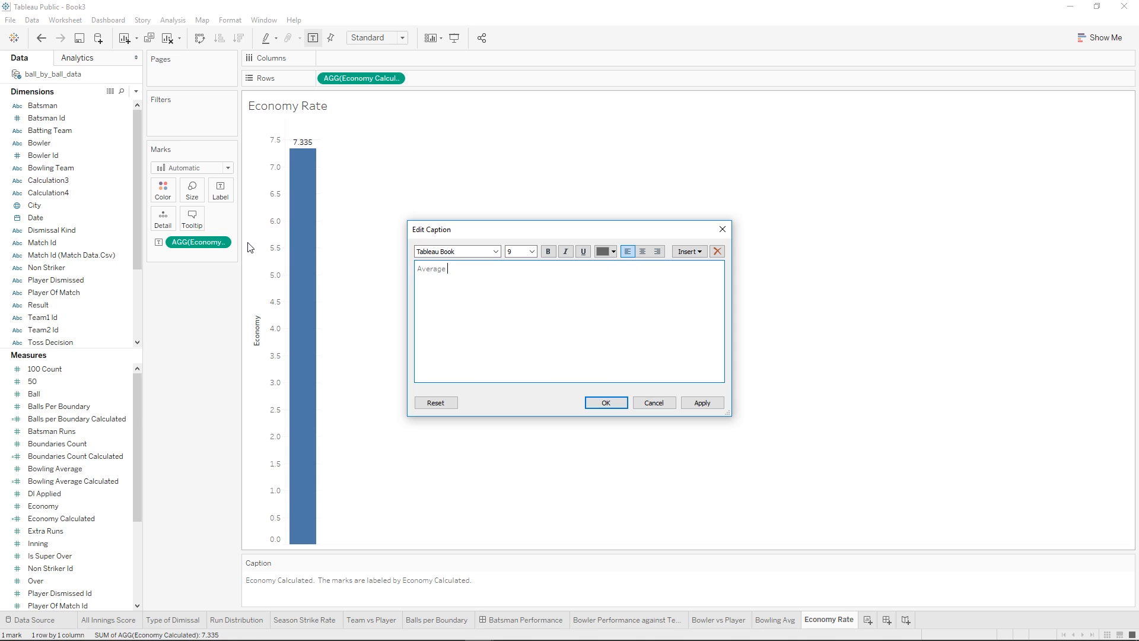
pyautogui.write('runs conceeded per over')
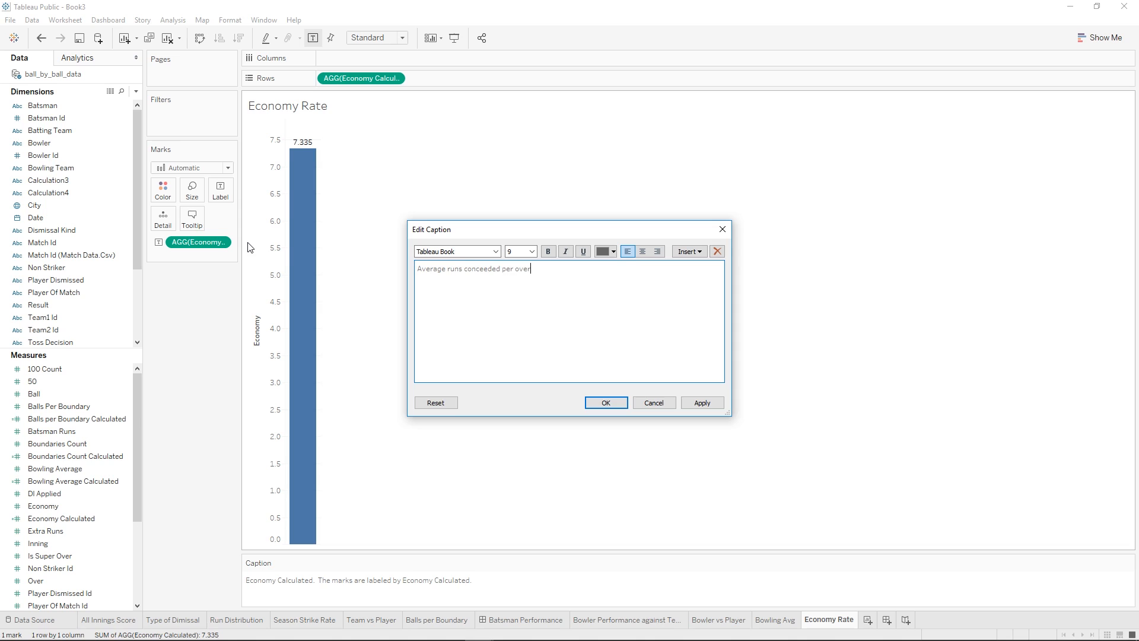
pyautogui.click(613, 409)
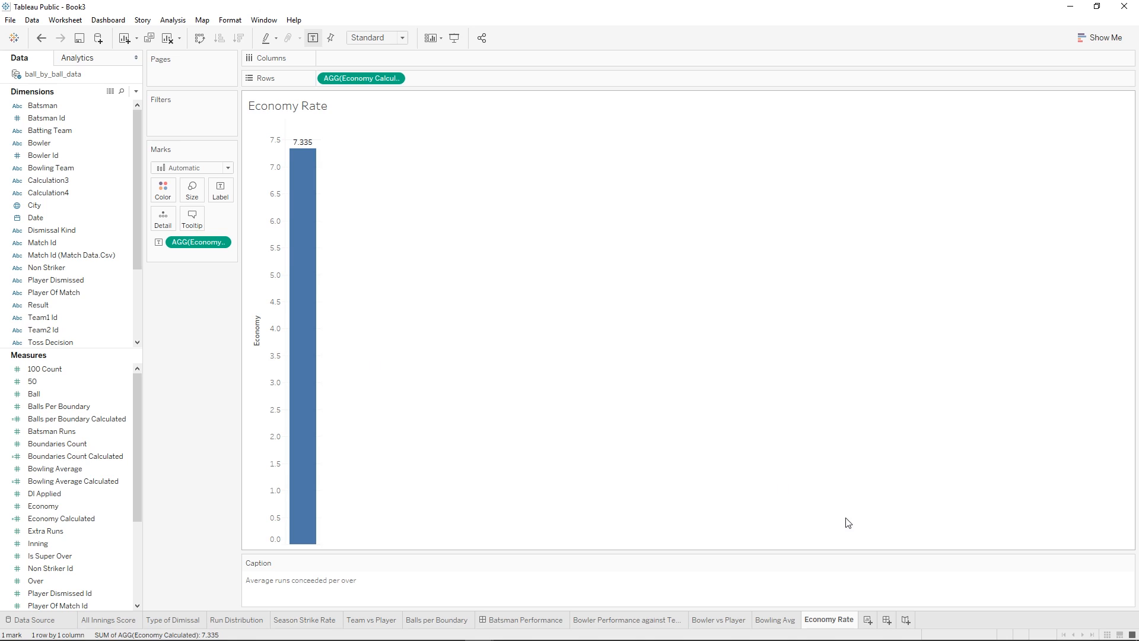
# - Add a new worksheet and name it "Dismissal"
pyautogui.click(868, 620)
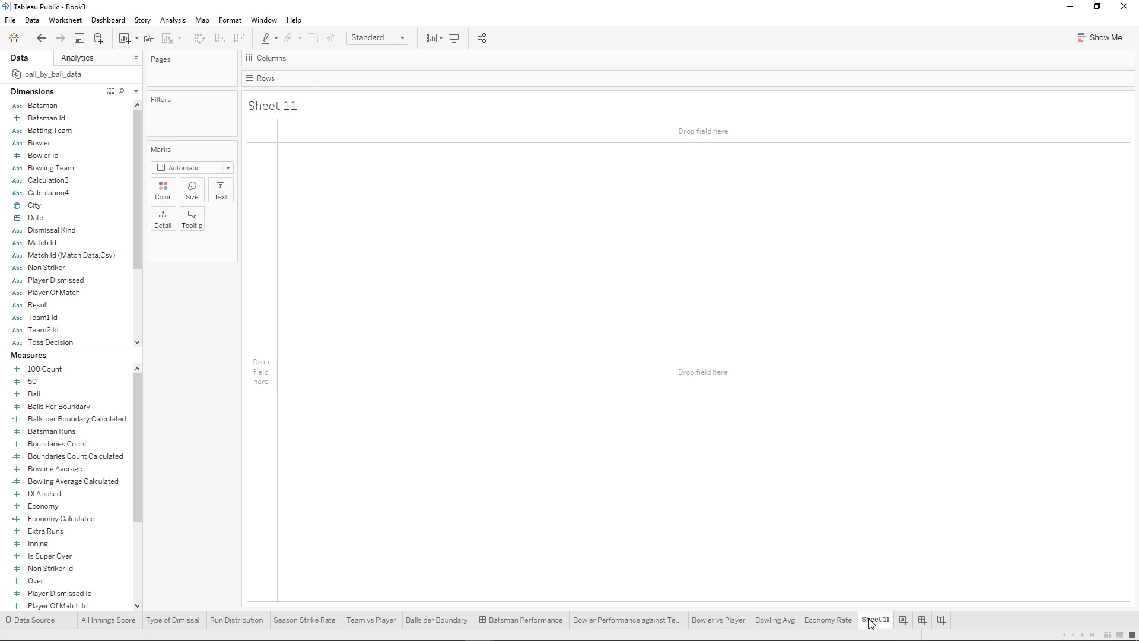
pyautogui.rightClick(870, 623)
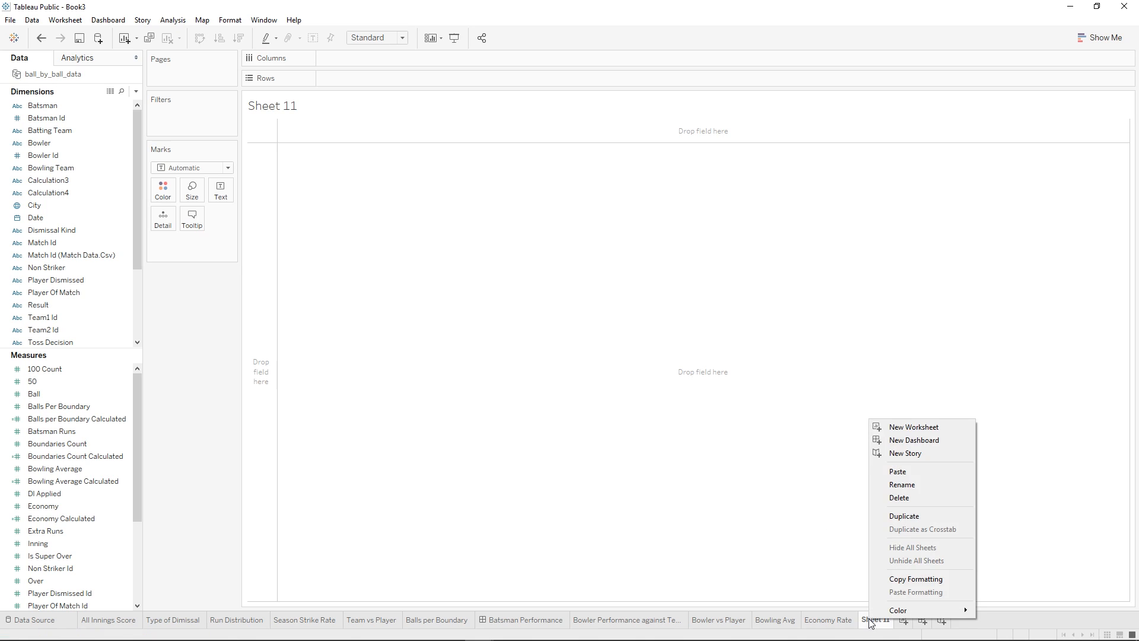
pyautogui.click(906, 484)
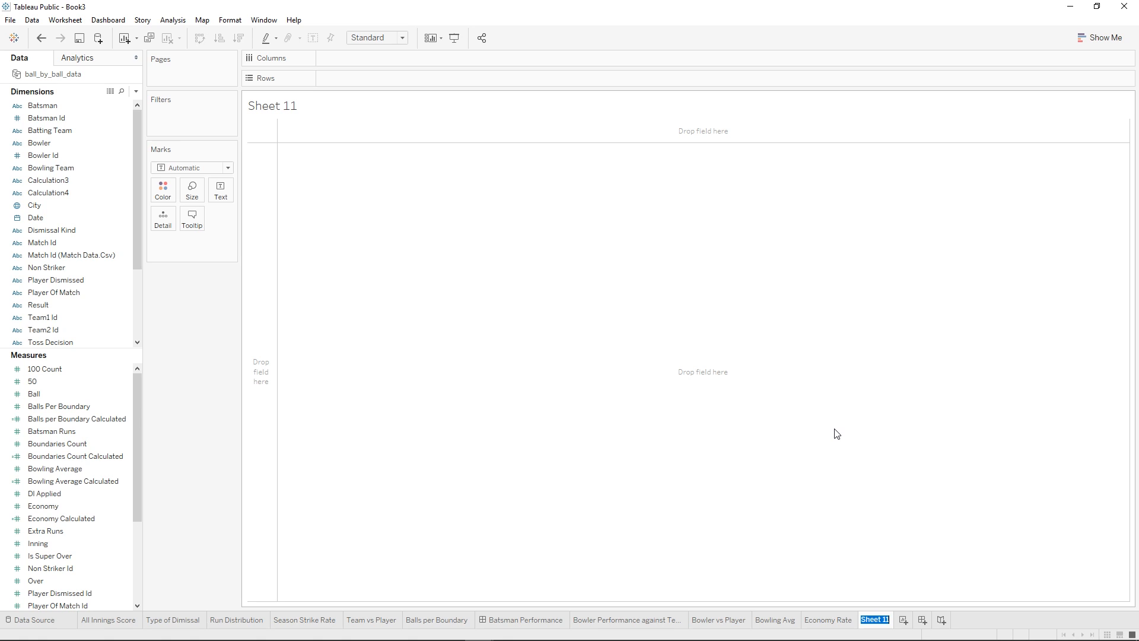
pyautogui.press('BackSpace')
pyautogui.write('D')
pyautogui.write('al')
pyautogui.press('Return')
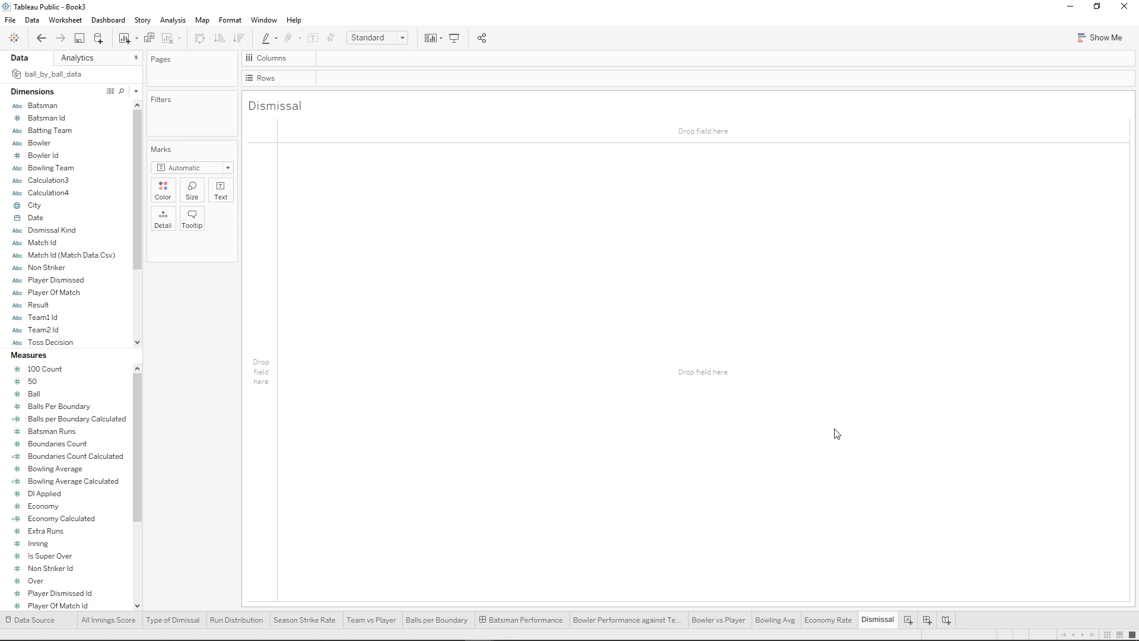
# - Using the Type of Dimissal sheet as reference, color the Dismissal worksheet's marks by Dismissal Kind and set the mark type to Pie
pyautogui.click(173, 620)
pyautogui.moveTo(599, 300)
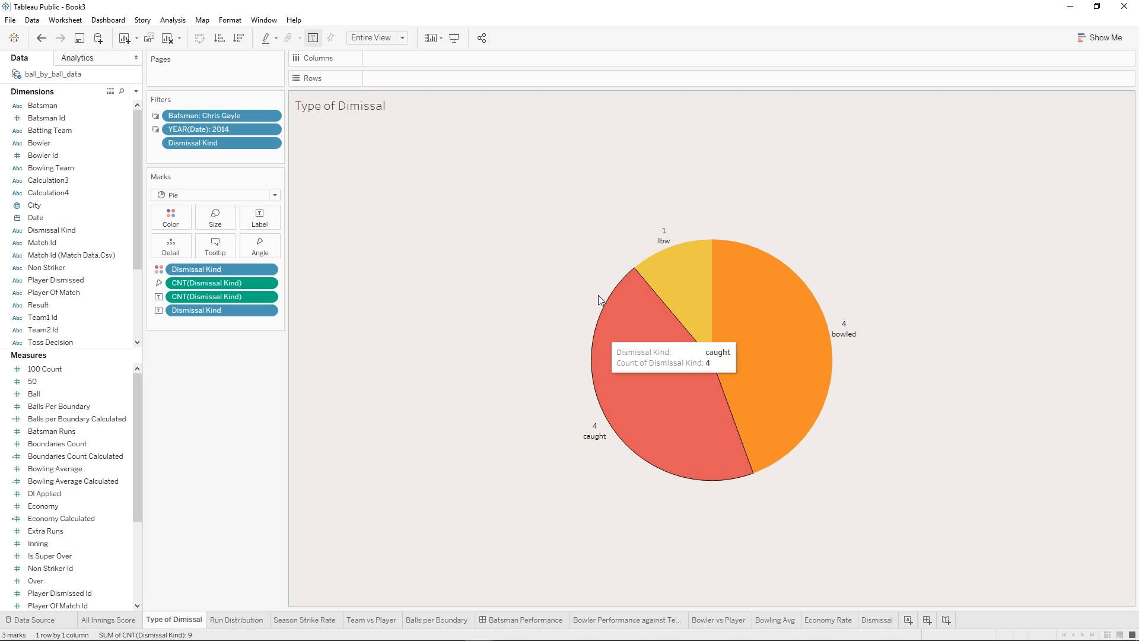
pyautogui.click(873, 620)
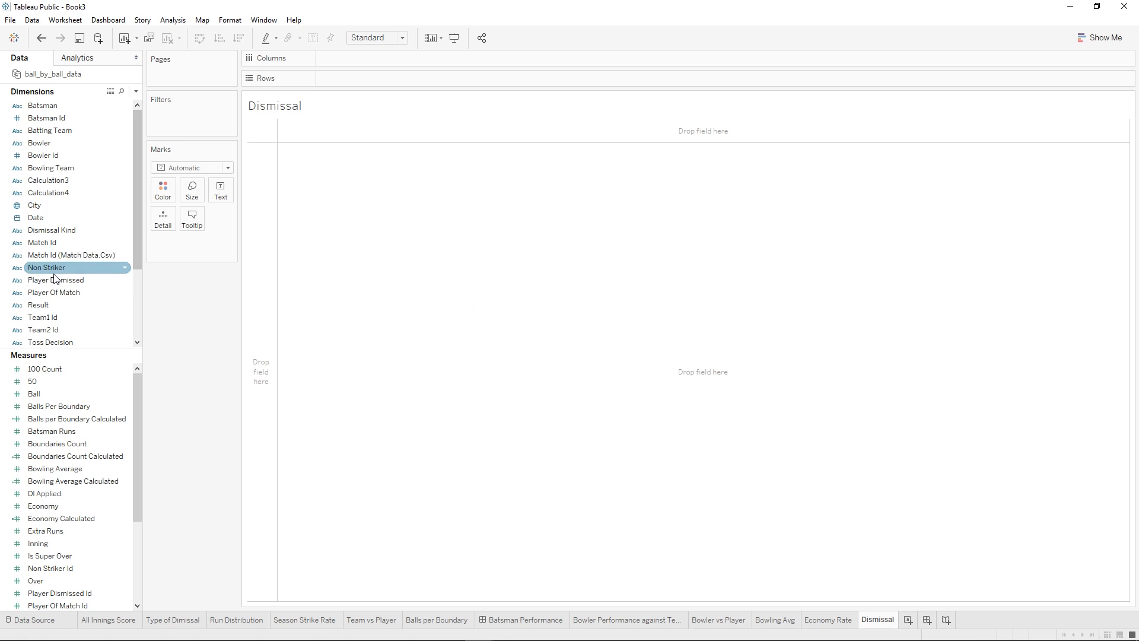
pyautogui.moveTo(62, 237); pyautogui.dragTo(157, 195)
pyautogui.click(193, 168)
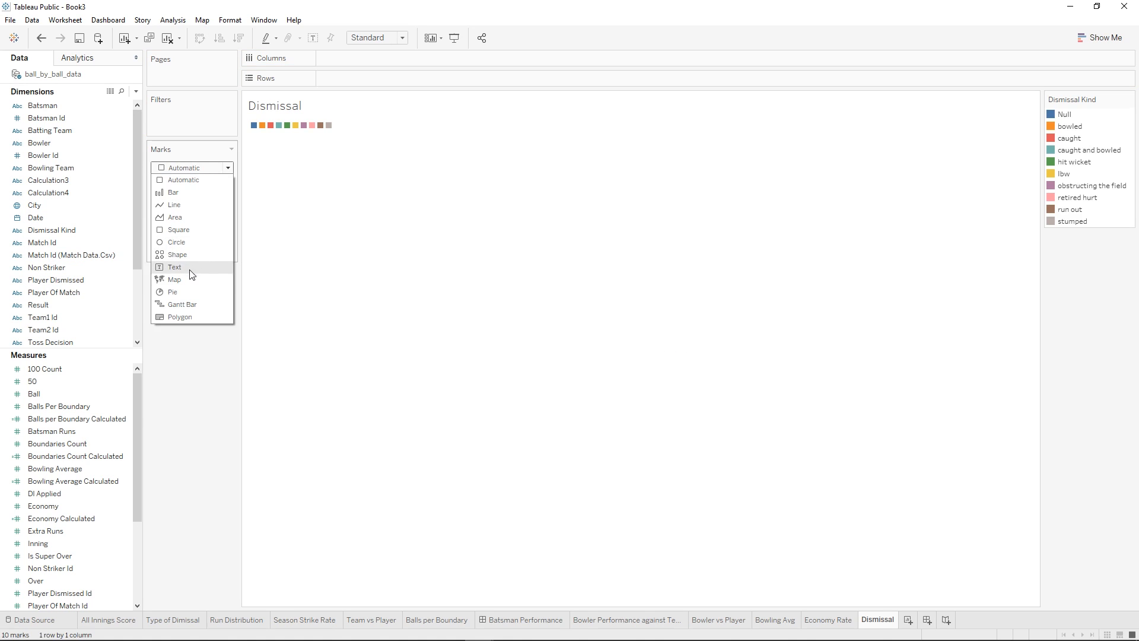
pyautogui.click(181, 292)
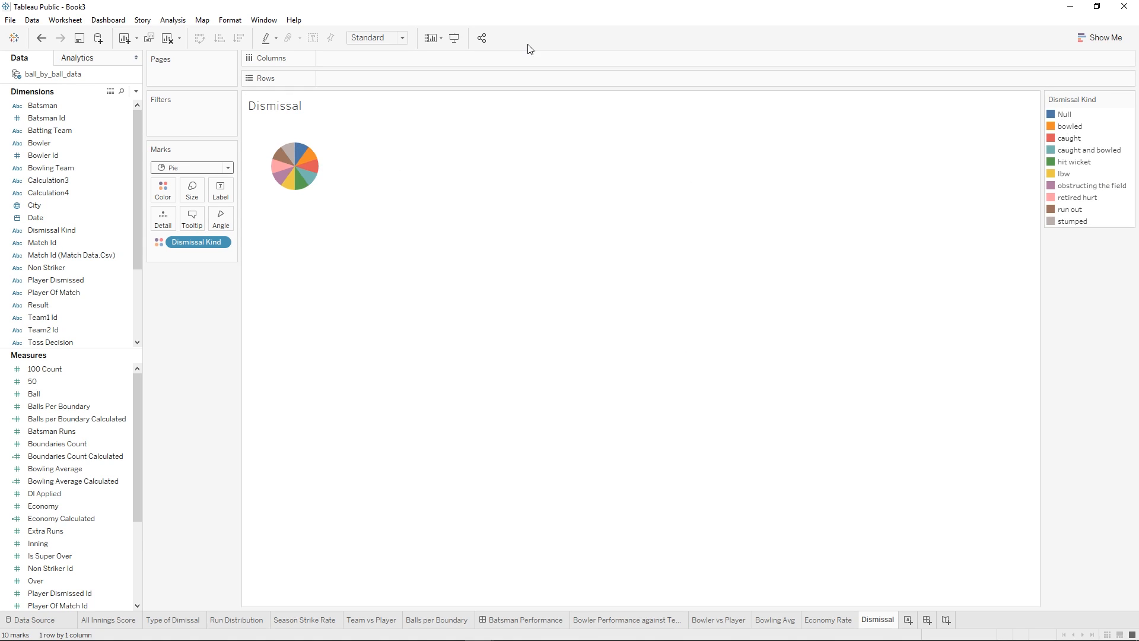
# - Exclude the Null dismissal kind from the pie chart
pyautogui.rightClick(1062, 117)
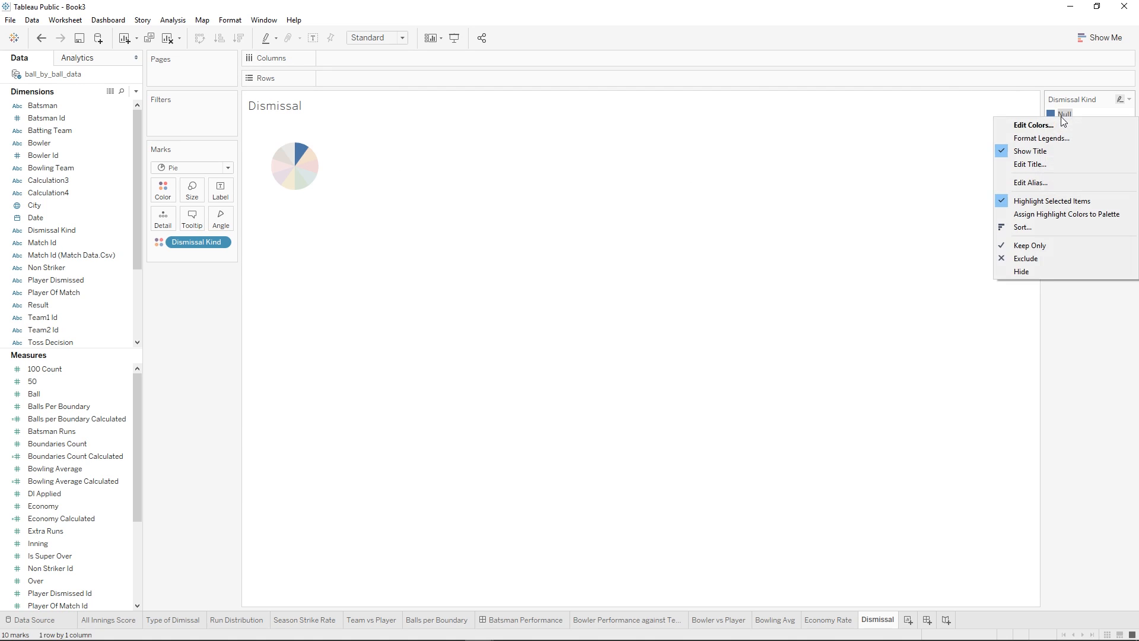
pyautogui.click(815, 272)
pyautogui.moveTo(301, 157)
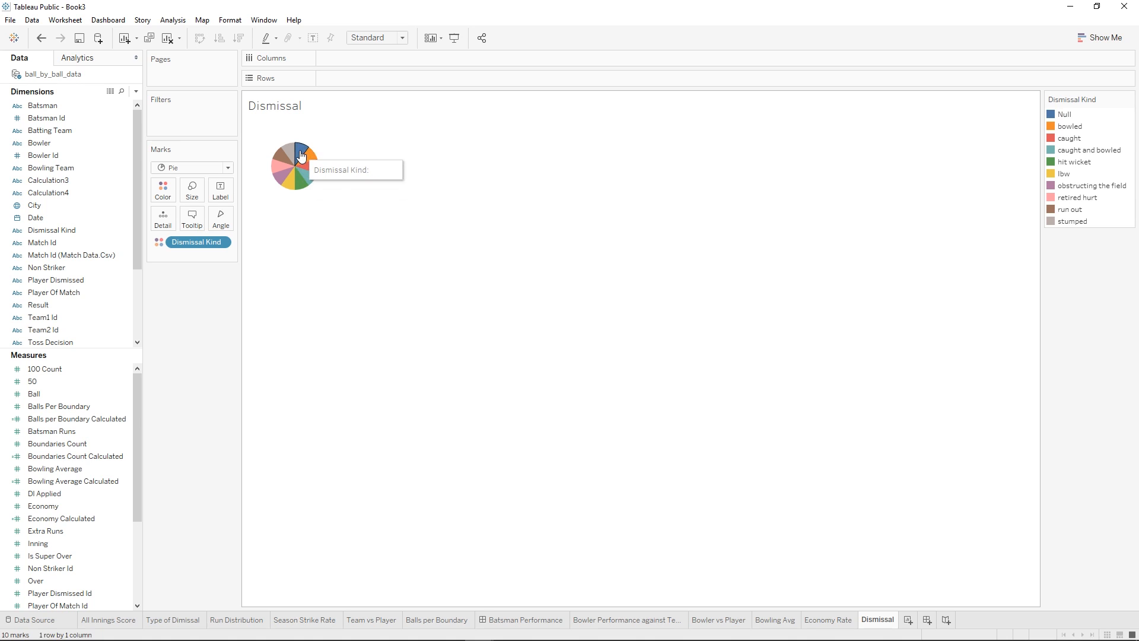
pyautogui.rightClick(301, 155)
pyautogui.click(356, 302)
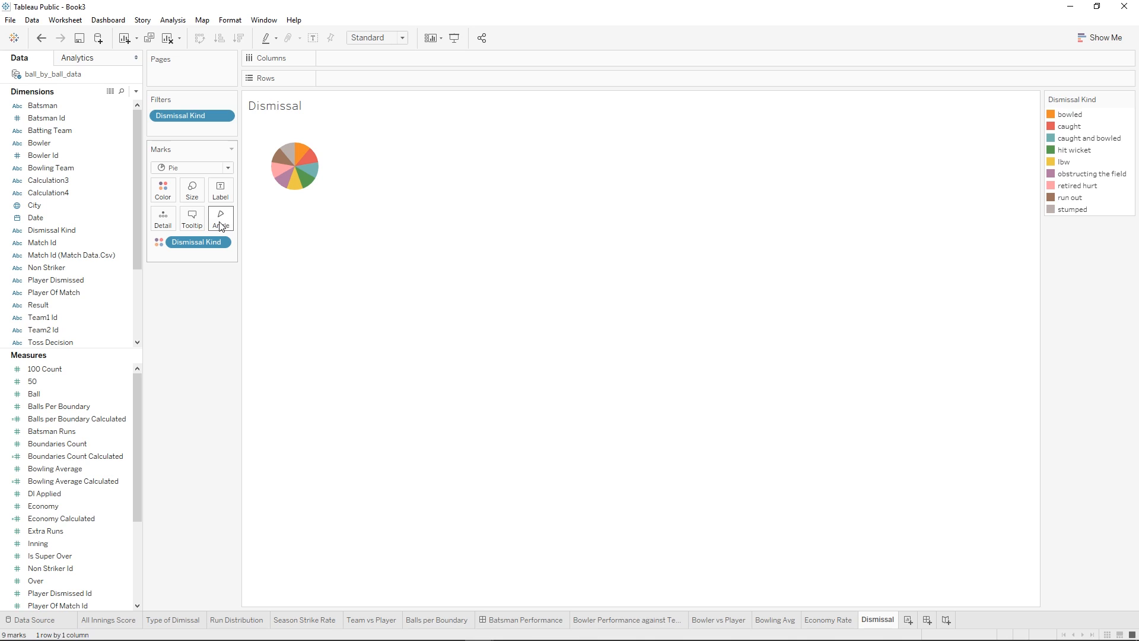
# - Size the pie slices by Number of Records and label them with the same measure
pyautogui.scroll(-5, 113, 483)
pyautogui.moveTo(111, 588); pyautogui.dragTo(220, 220)
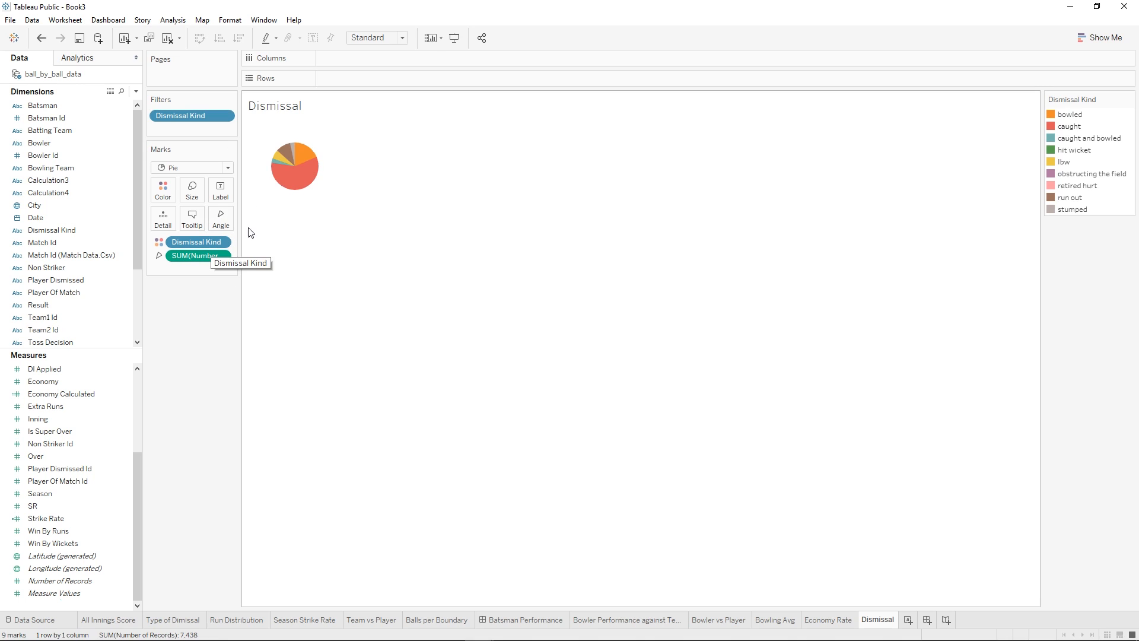
pyautogui.moveTo(302, 173)
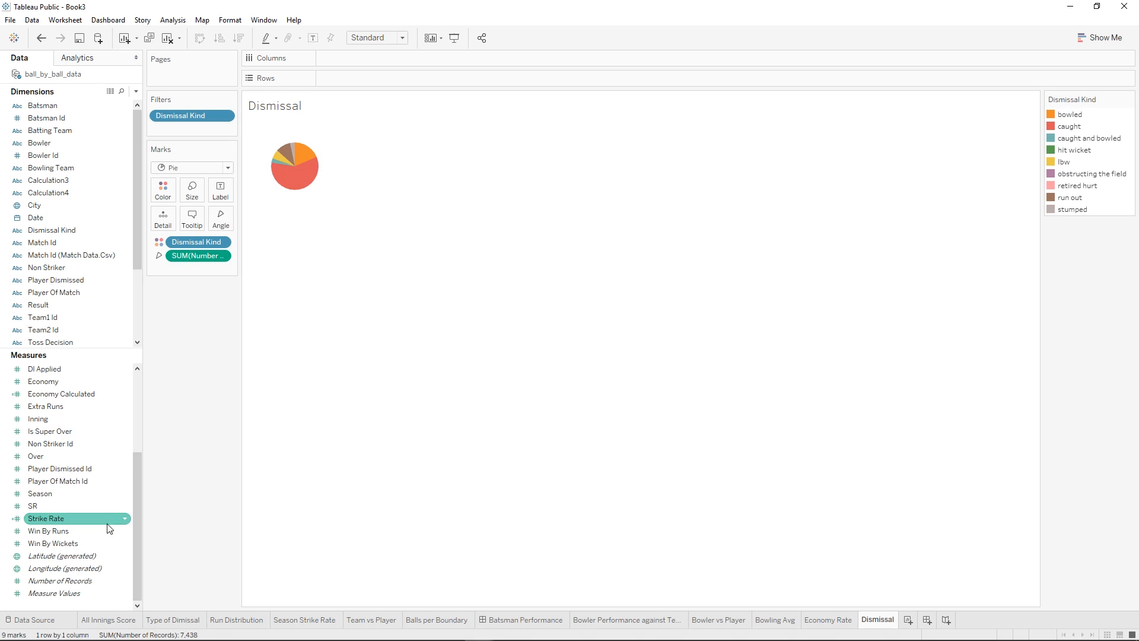
pyautogui.moveTo(103, 580); pyautogui.dragTo(220, 191)
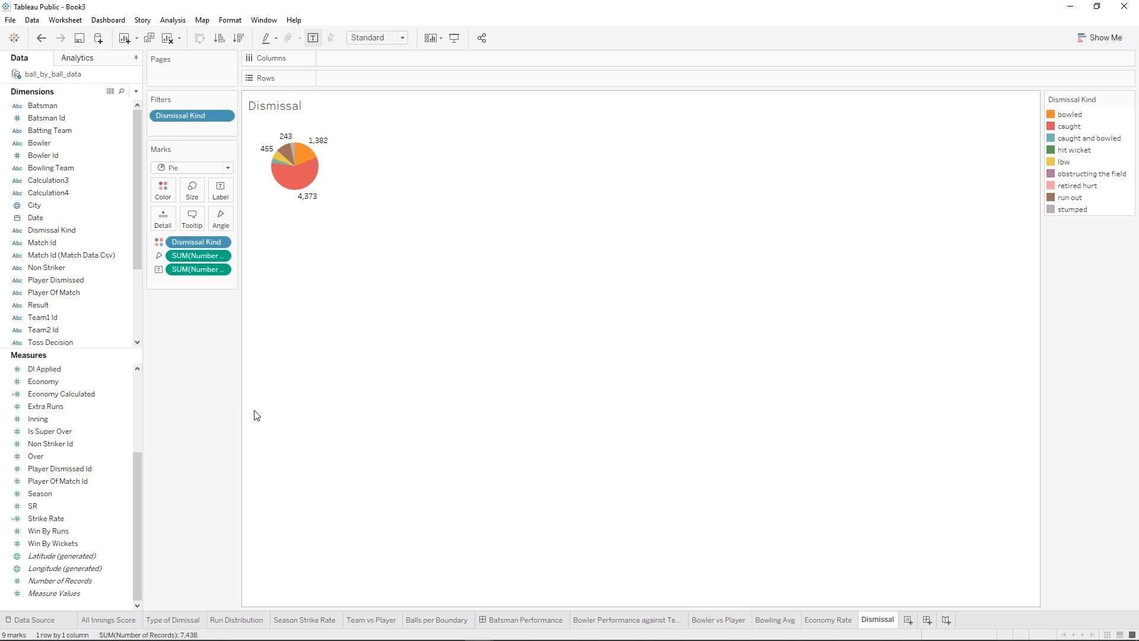
# - Fit the Dismissal pie chart to the entire view
pyautogui.click(383, 37)
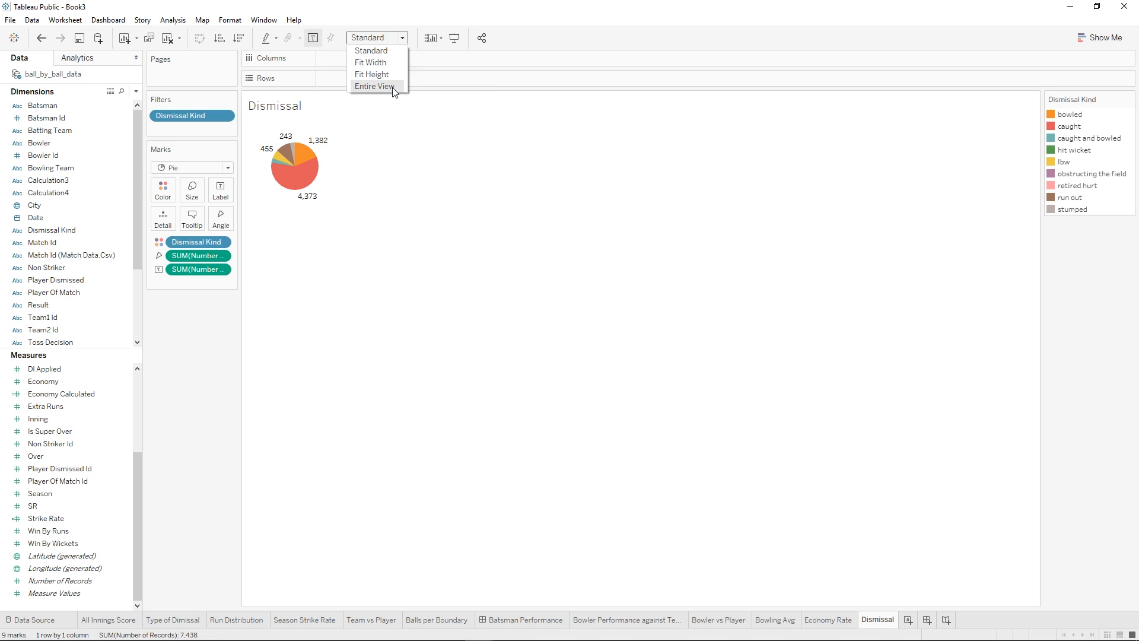
pyautogui.click(375, 86)
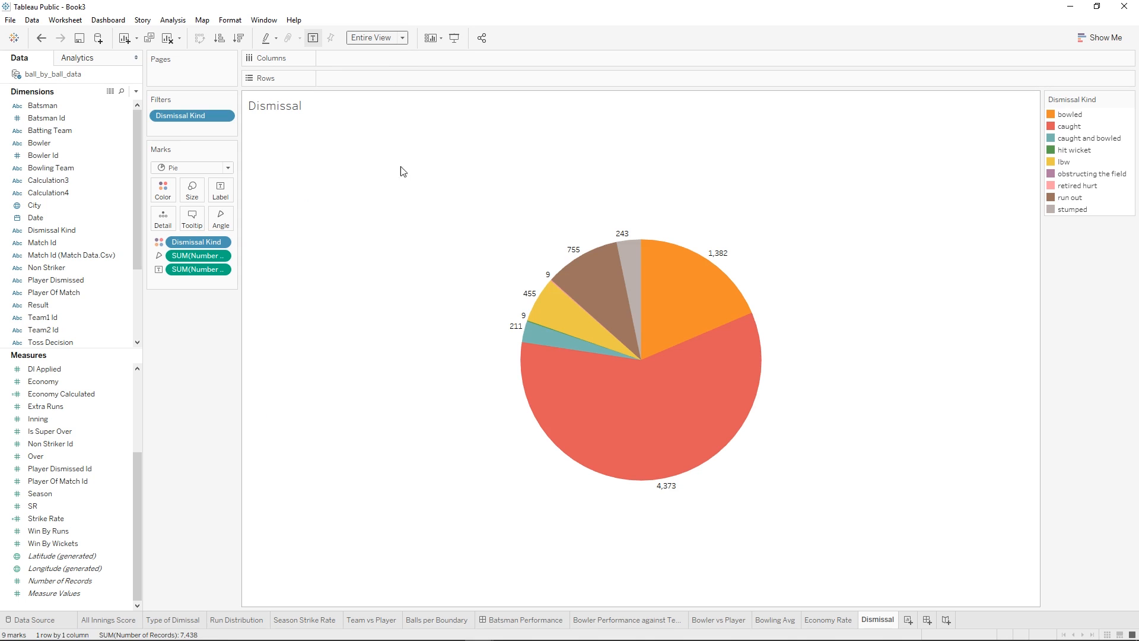
pyautogui.rightClick(251, 440)
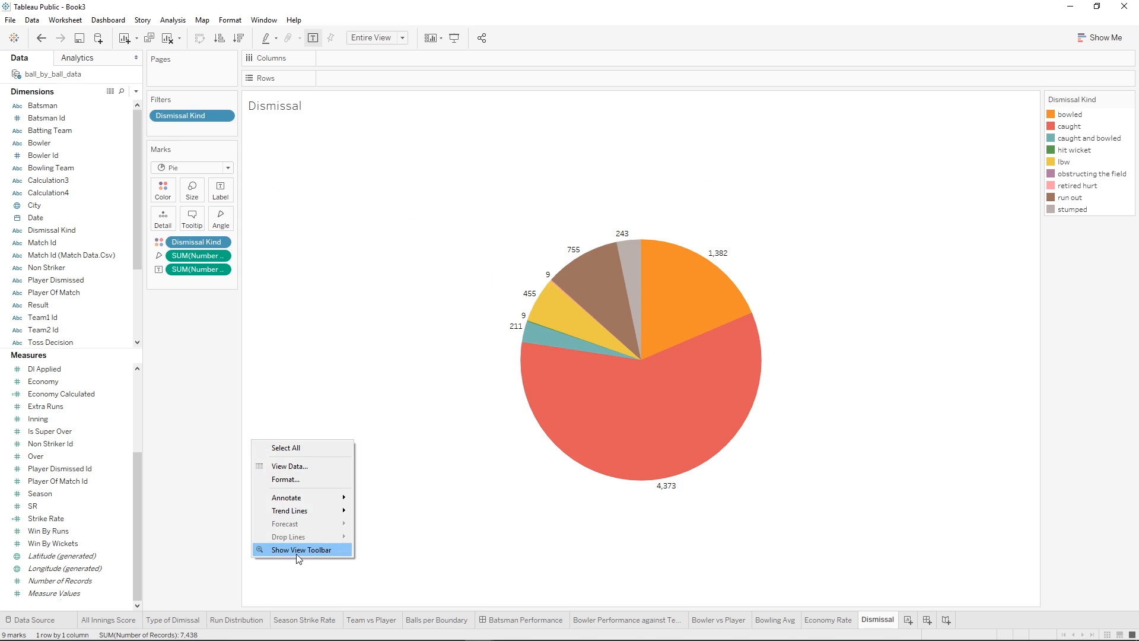
pyautogui.click(243, 408)
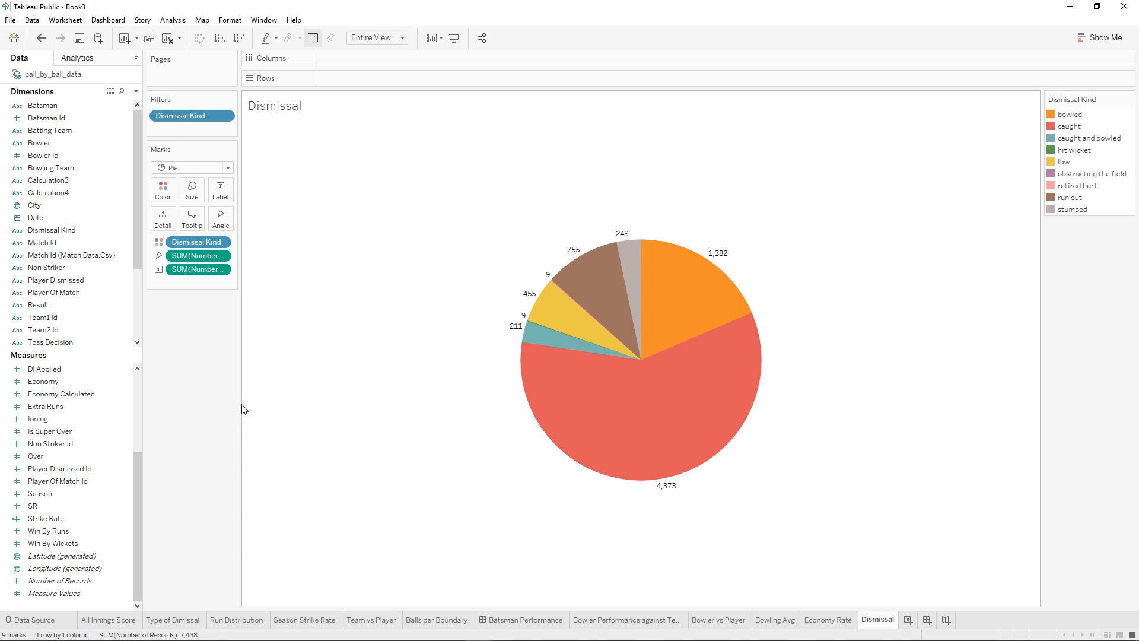
# - Show a caption on the Dismissal worksheet and replace its text with "Dismissal Types"
pyautogui.rightClick(243, 408)
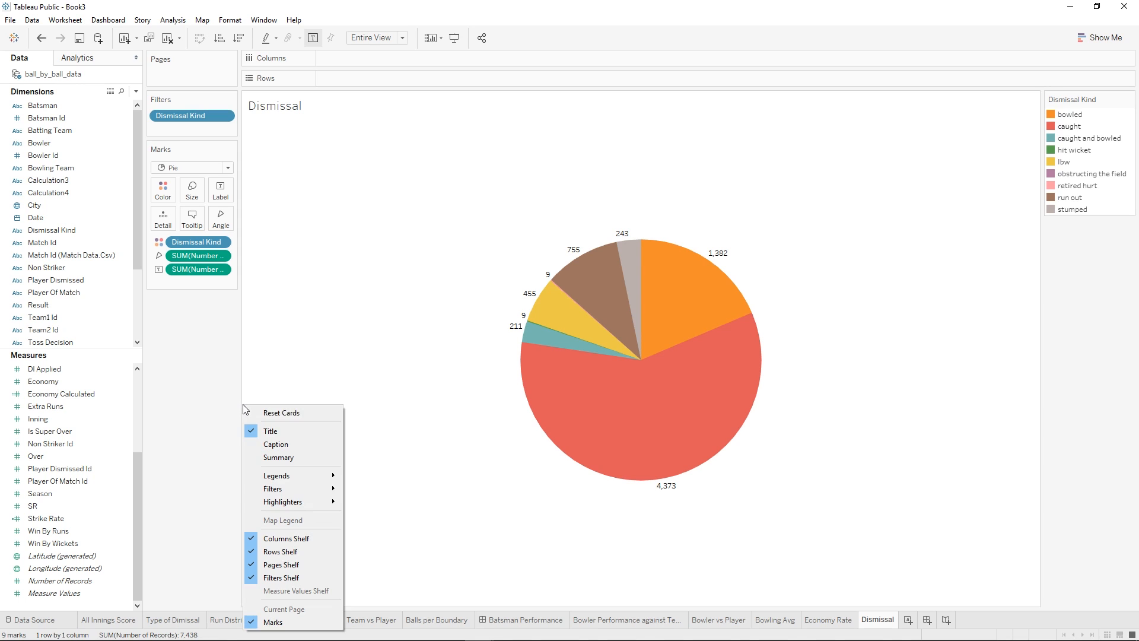
pyautogui.click(266, 443)
pyautogui.rightClick(301, 579)
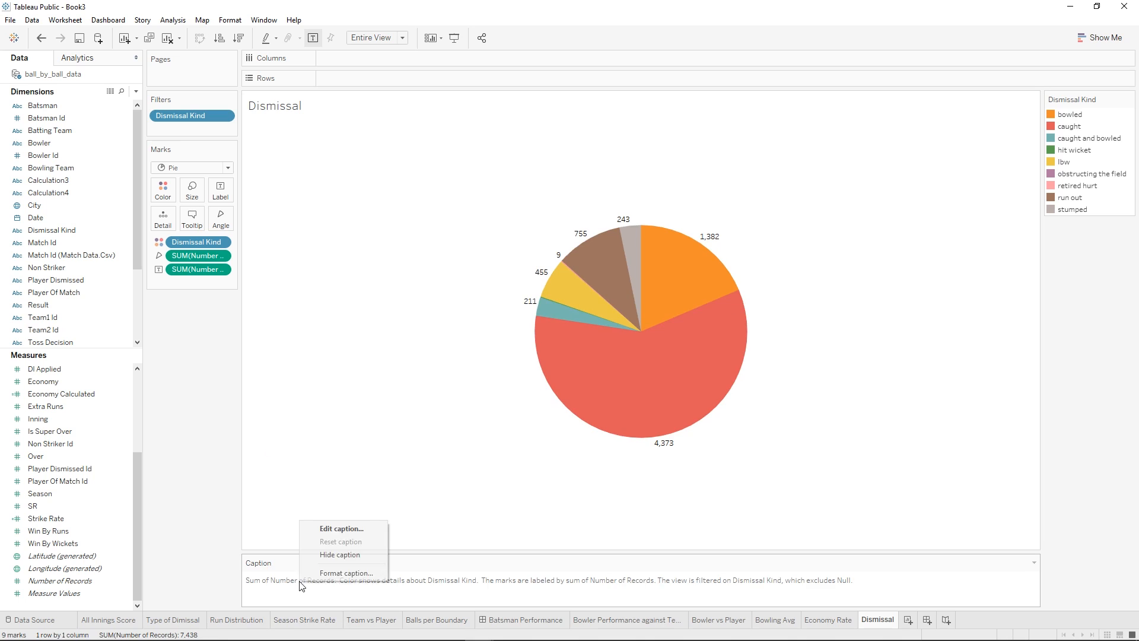
pyautogui.click(330, 531)
pyautogui.hotkey('ctrl', 'a')
pyautogui.write('Di')
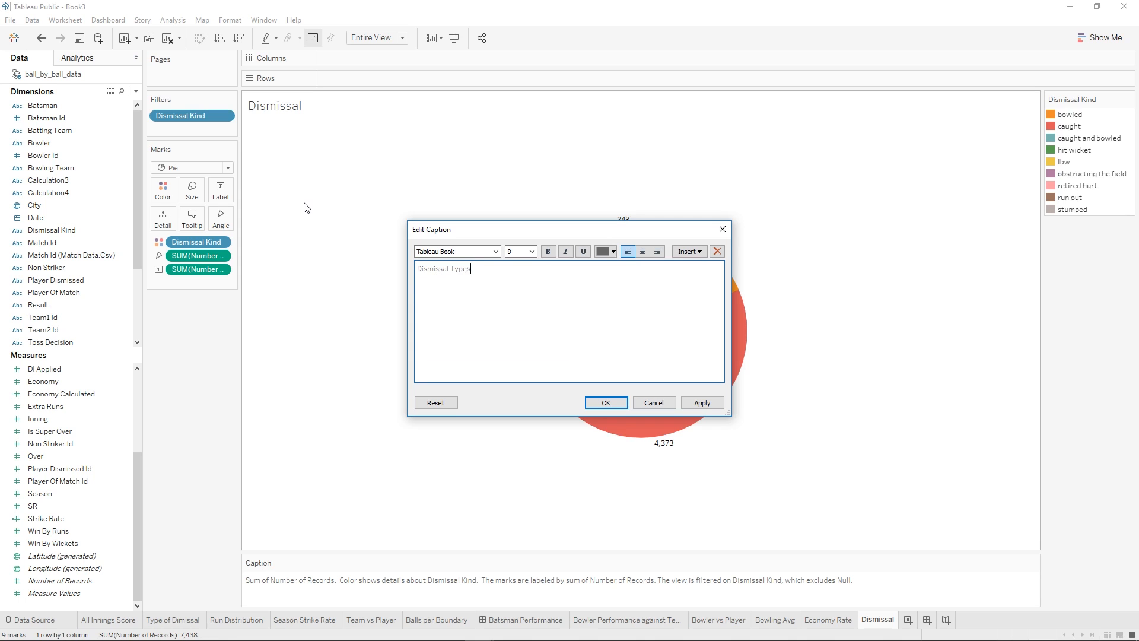
pyautogui.click(617, 403)
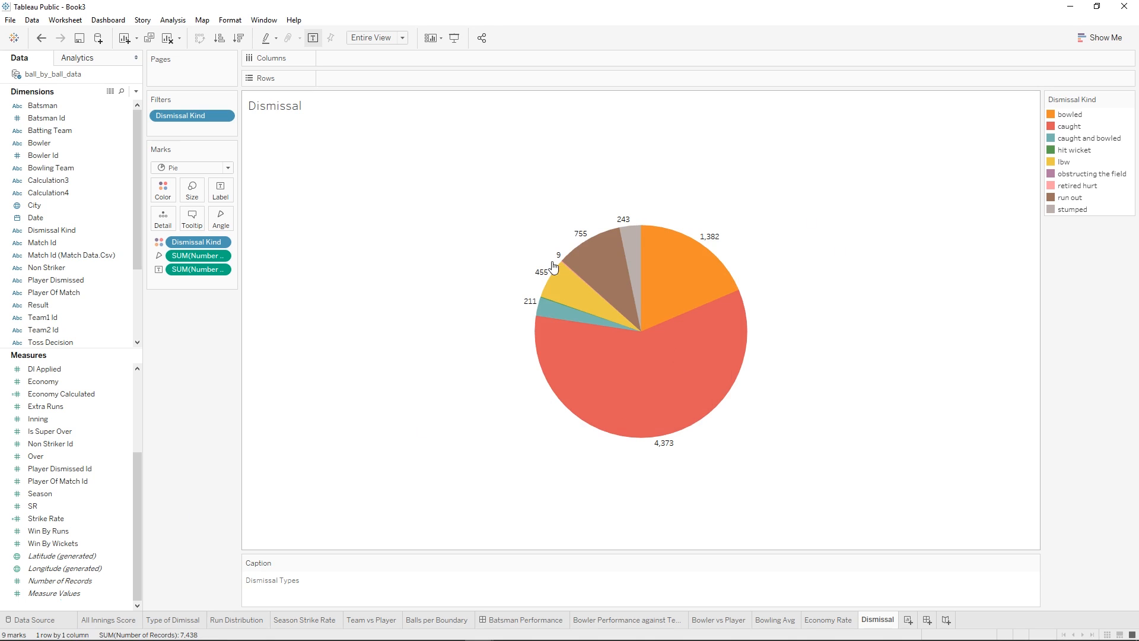
# - After reviewing the other bowler worksheets, filter the Dismissal pie chart to the bowler Yuzvendra Chahal
pyautogui.click(652, 619)
pyautogui.click(714, 619)
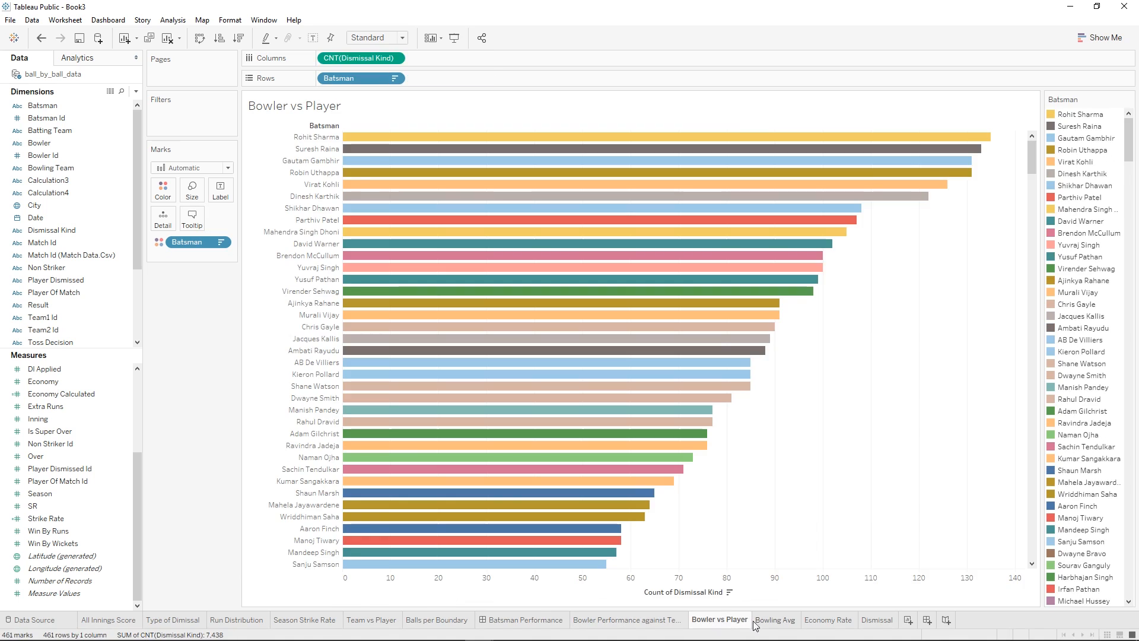
pyautogui.click(774, 620)
pyautogui.click(831, 619)
pyautogui.click(875, 620)
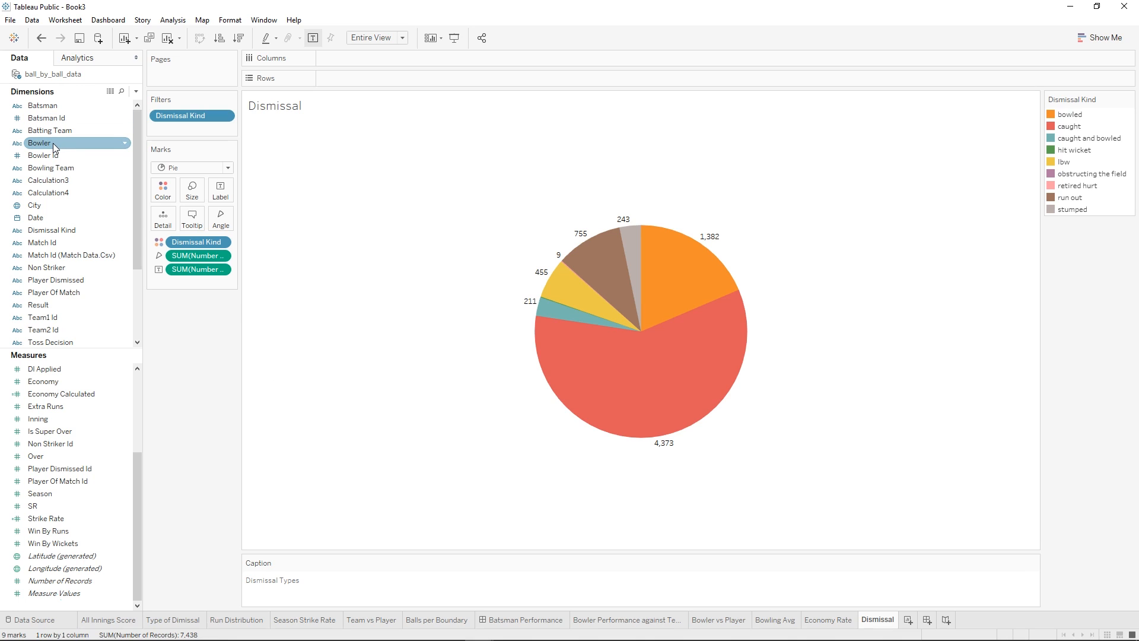
pyautogui.moveTo(52, 143); pyautogui.dragTo(175, 135)
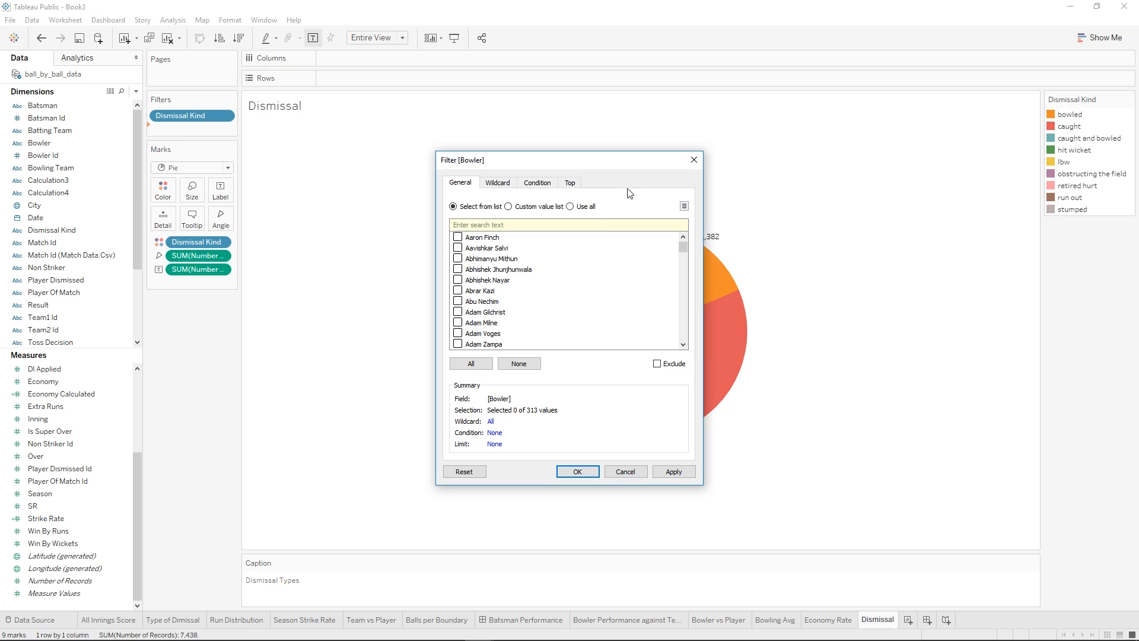
pyautogui.click(579, 211)
pyautogui.click(473, 206)
pyautogui.write('Chahal')
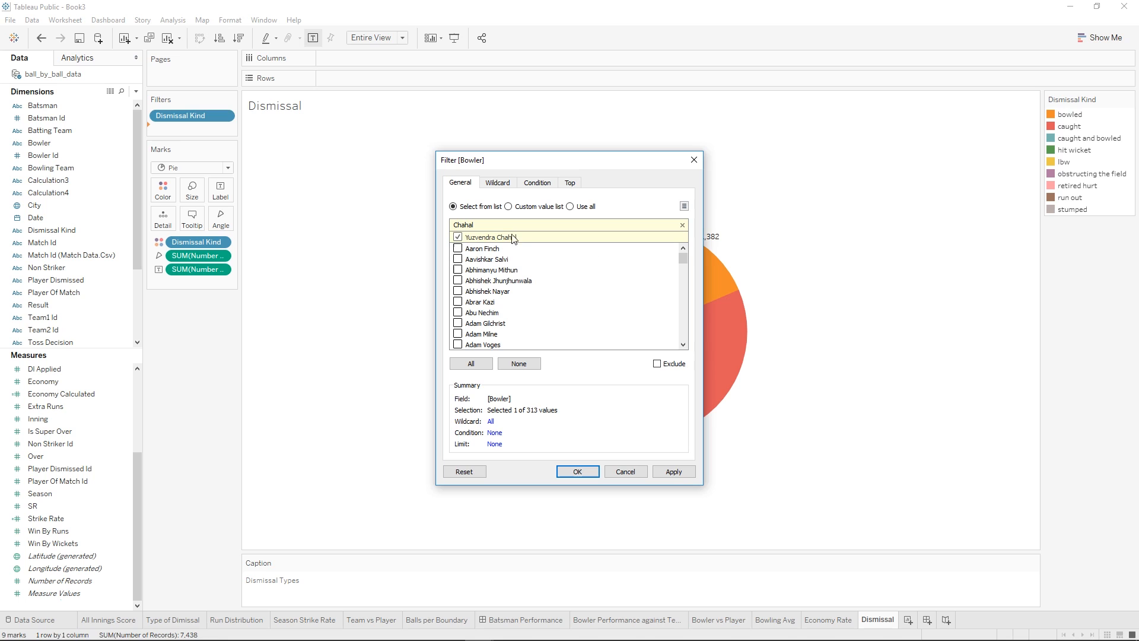
pyautogui.click(577, 471)
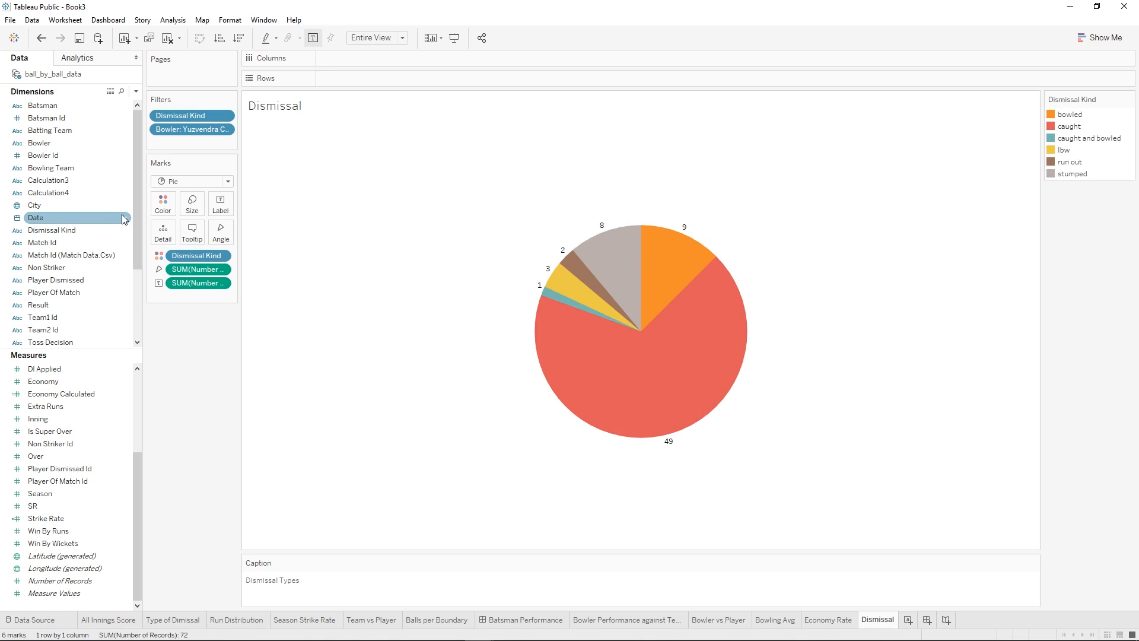
# - Filter the Dismissal pie chart by year of Date, keeping only 2016
pyautogui.moveTo(93, 215); pyautogui.dragTo(214, 147)
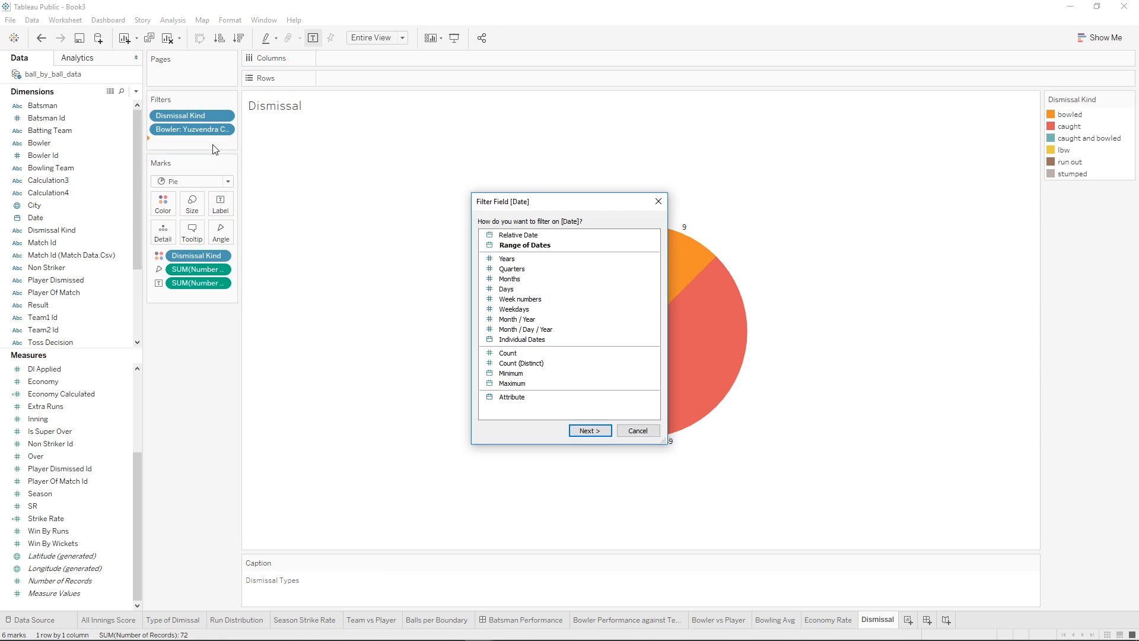
pyautogui.click(537, 259)
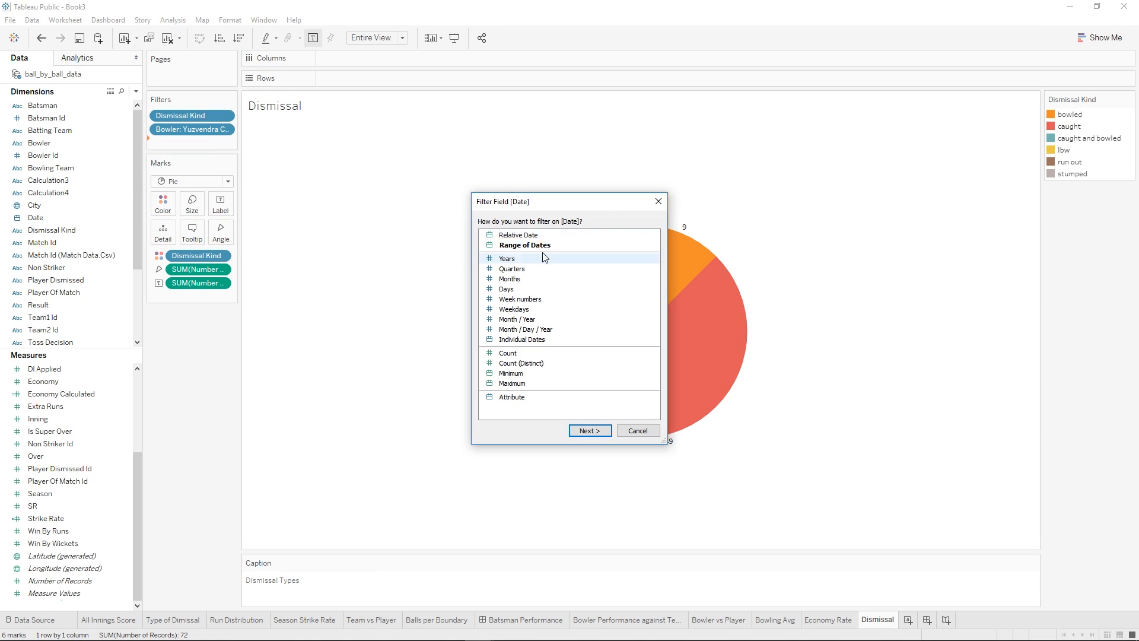
pyautogui.click(587, 430)
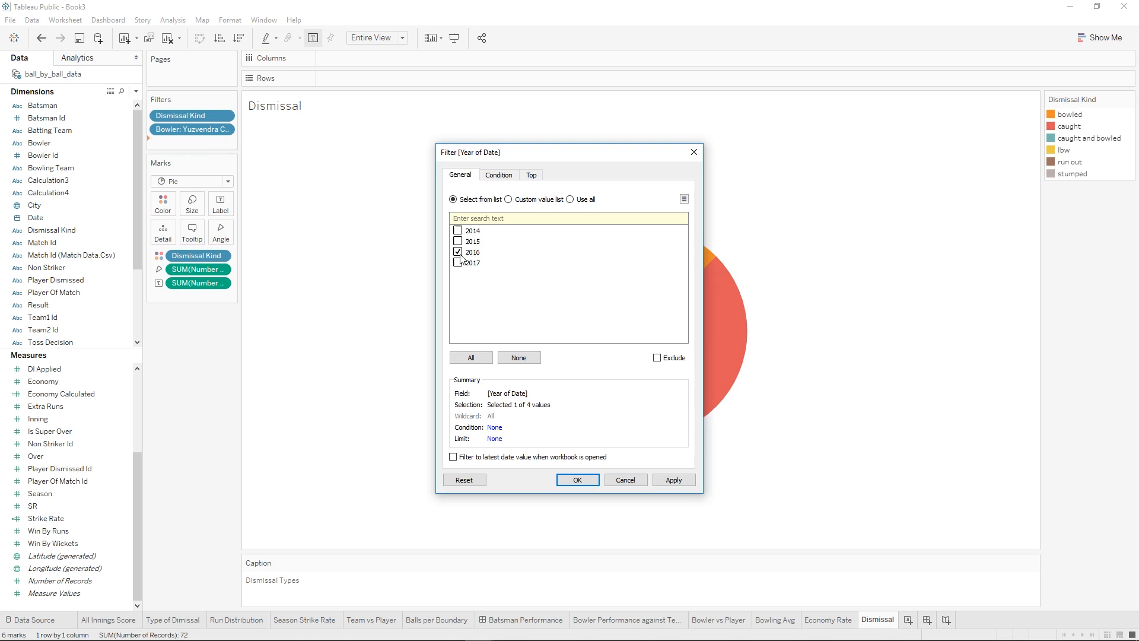
pyautogui.click(677, 480)
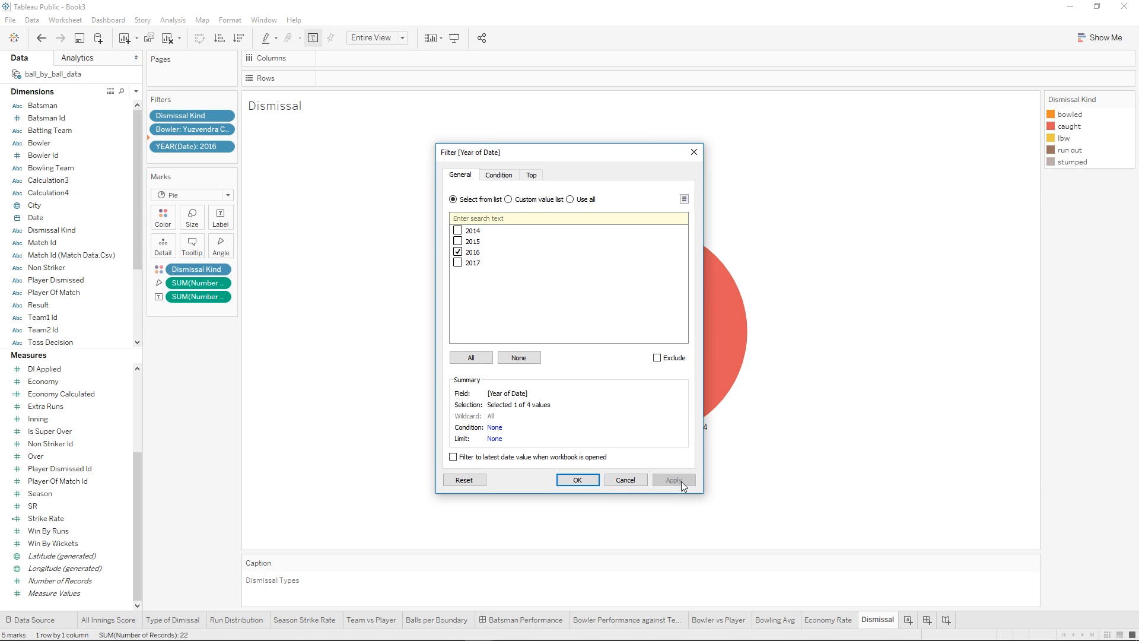
pyautogui.click(577, 480)
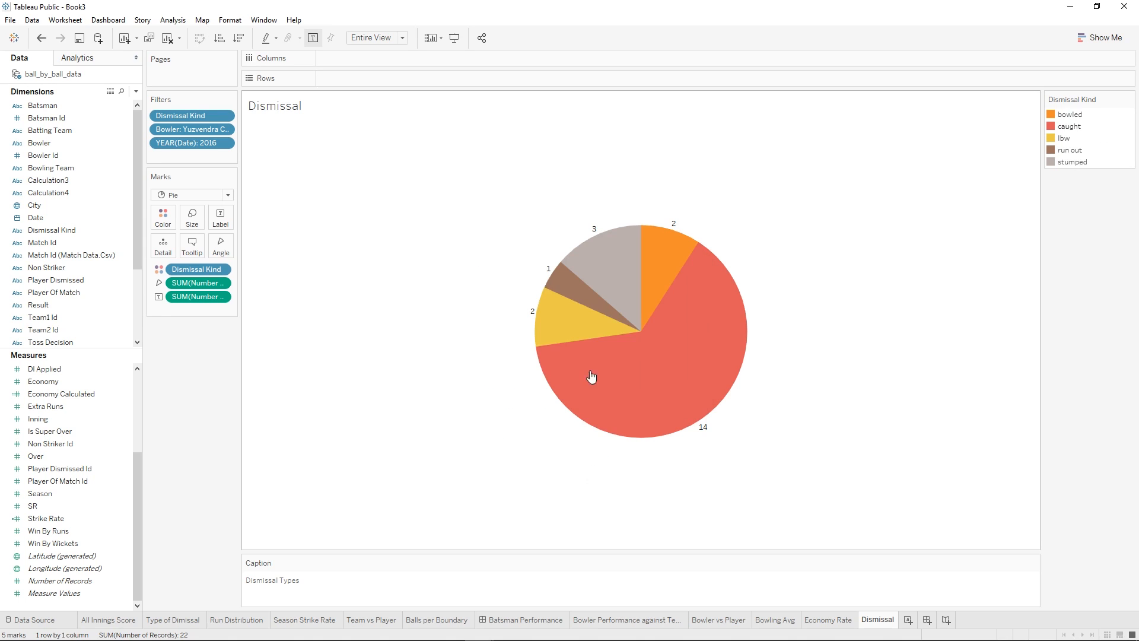
# - Apply the Bowler filter to the Bowler Performance against Team, Bowler vs Player, Bowling Avg and Economy Rate worksheets as well
pyautogui.rightClick(185, 133)
pyautogui.moveTo(243, 197)
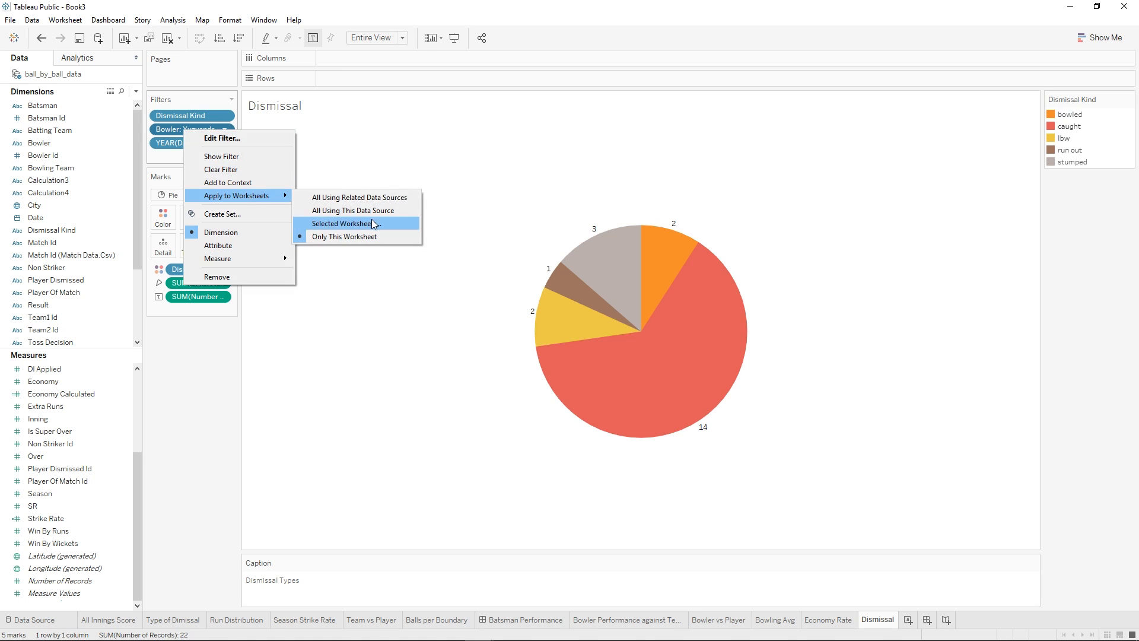
pyautogui.click(373, 224)
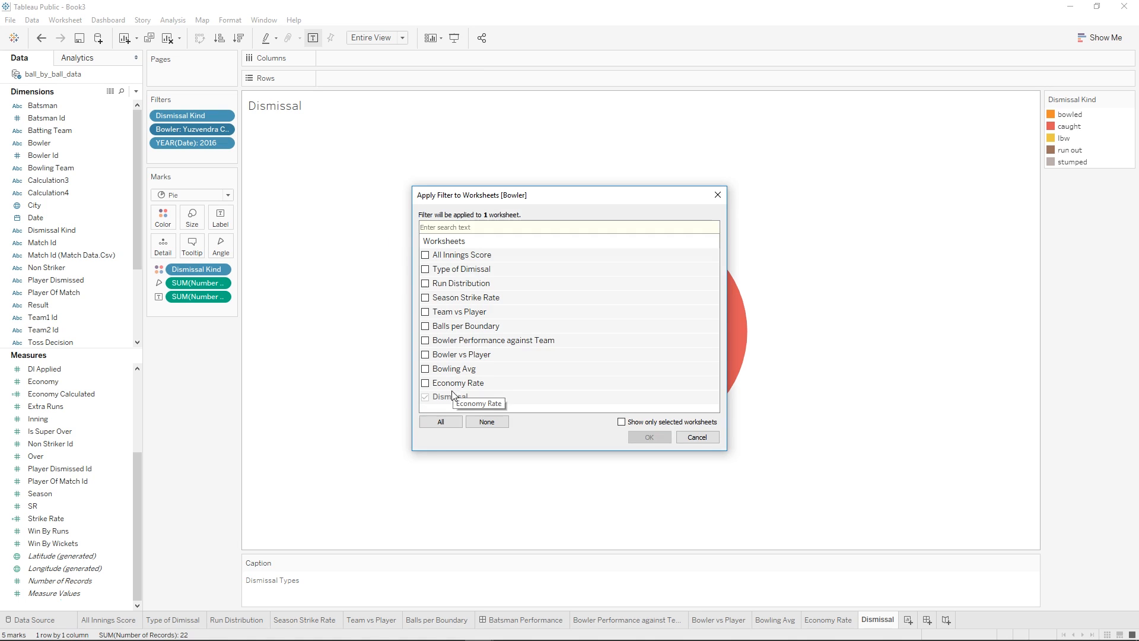
pyautogui.click(425, 383)
pyautogui.click(425, 341)
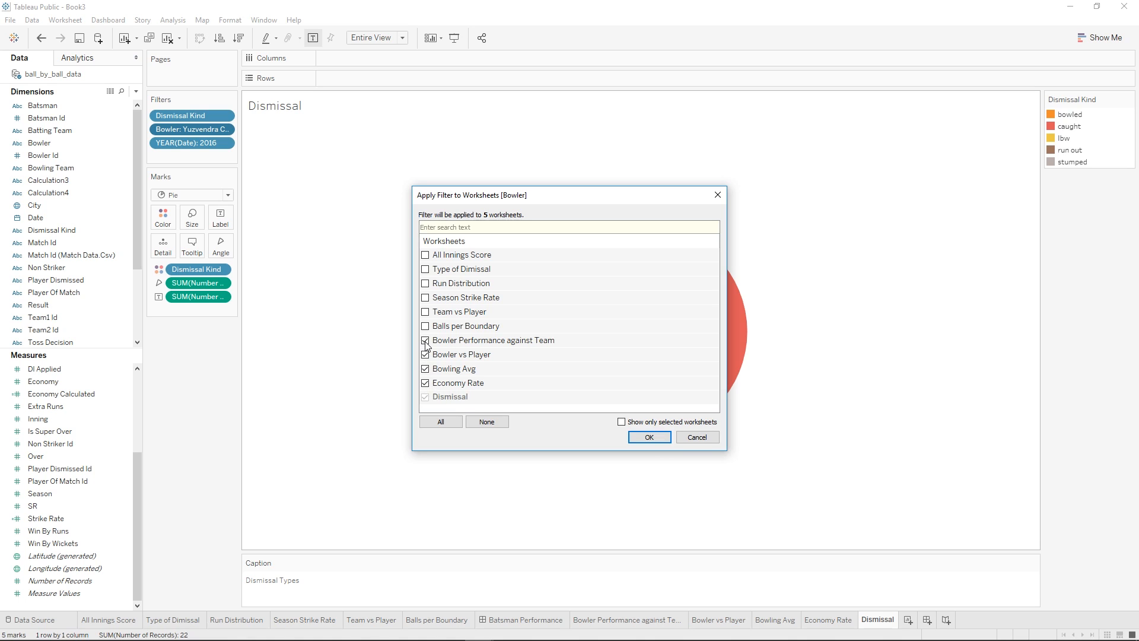
pyautogui.click(649, 438)
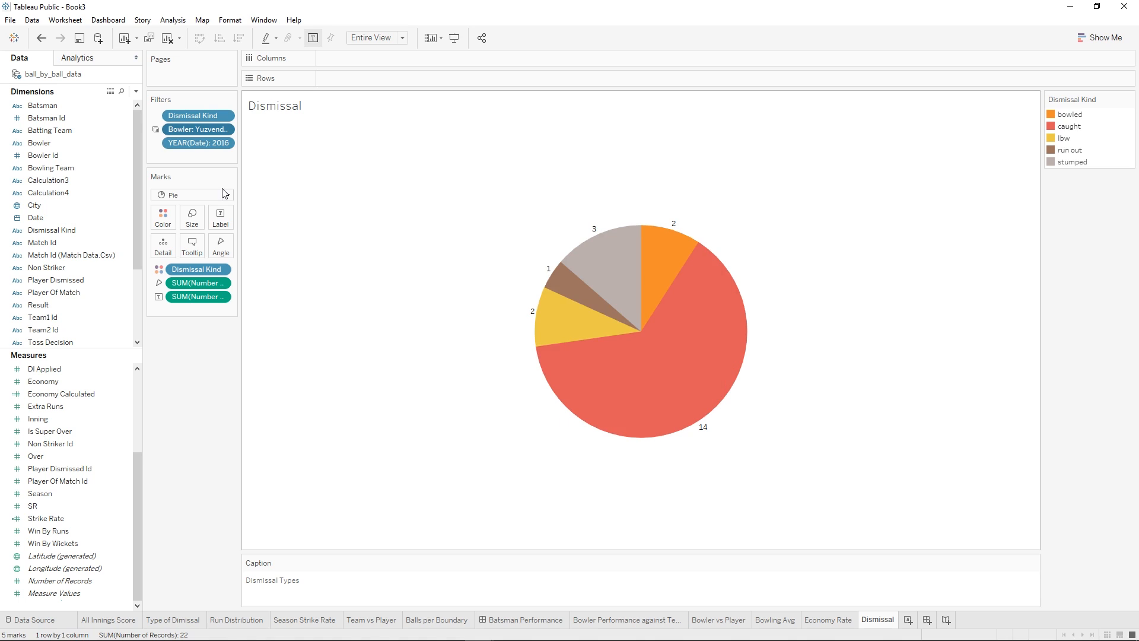
# - Apply the year filter to the Economy Rate, Bowling Avg, Bowler vs Player and Bowler Performance against Team worksheets as well
pyautogui.rightClick(192, 149)
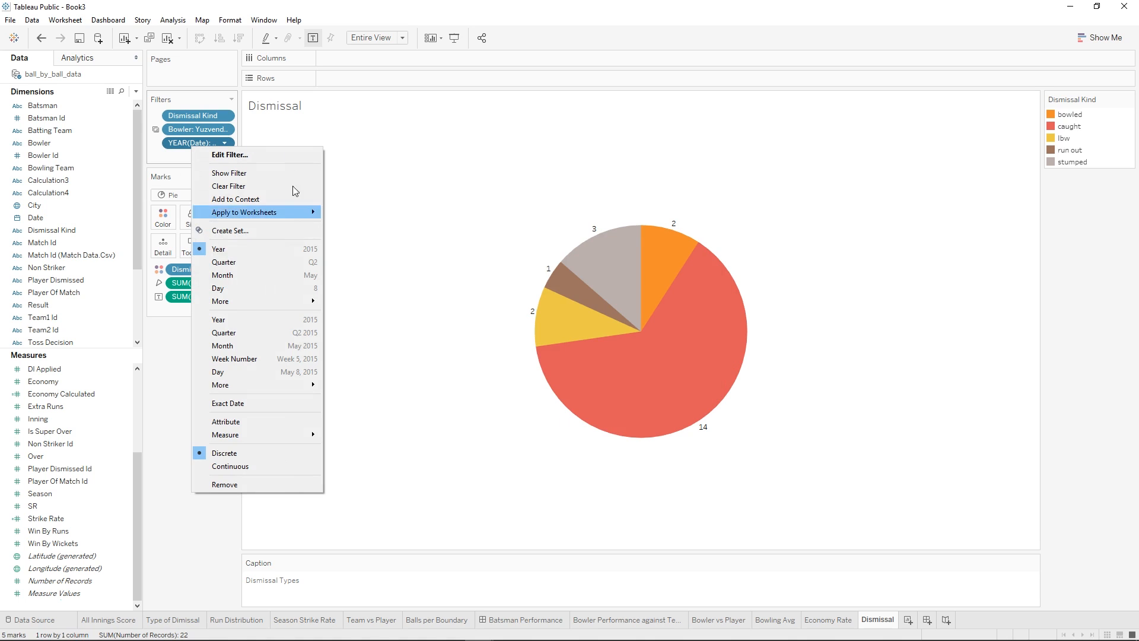
pyautogui.moveTo(252, 215)
pyautogui.click(373, 240)
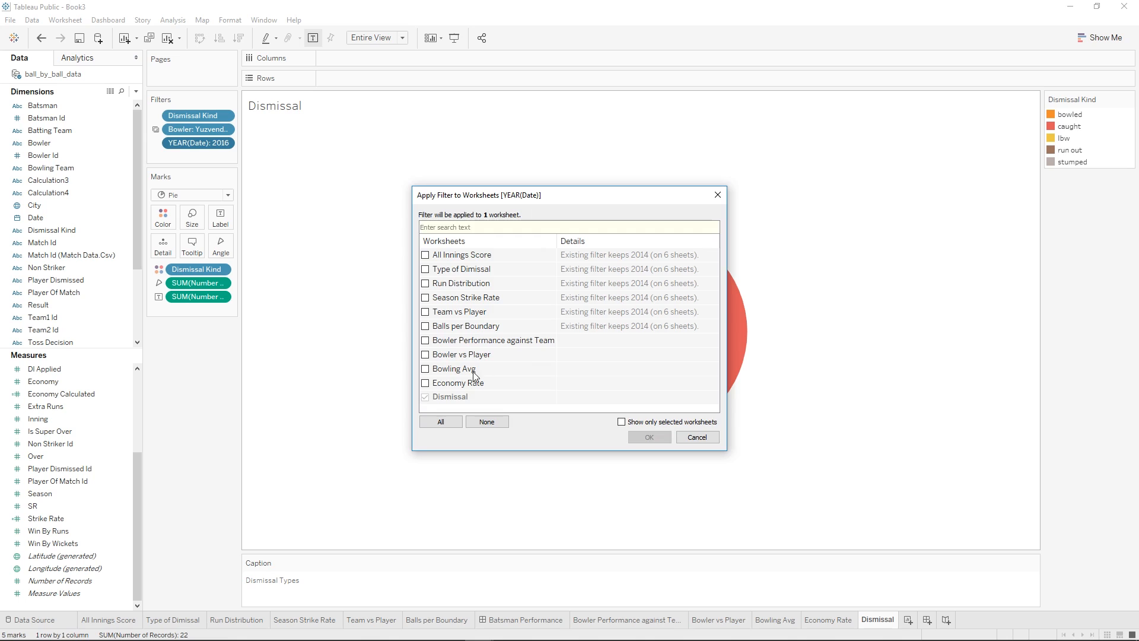
pyautogui.click(425, 383)
pyautogui.click(426, 369)
pyautogui.click(649, 437)
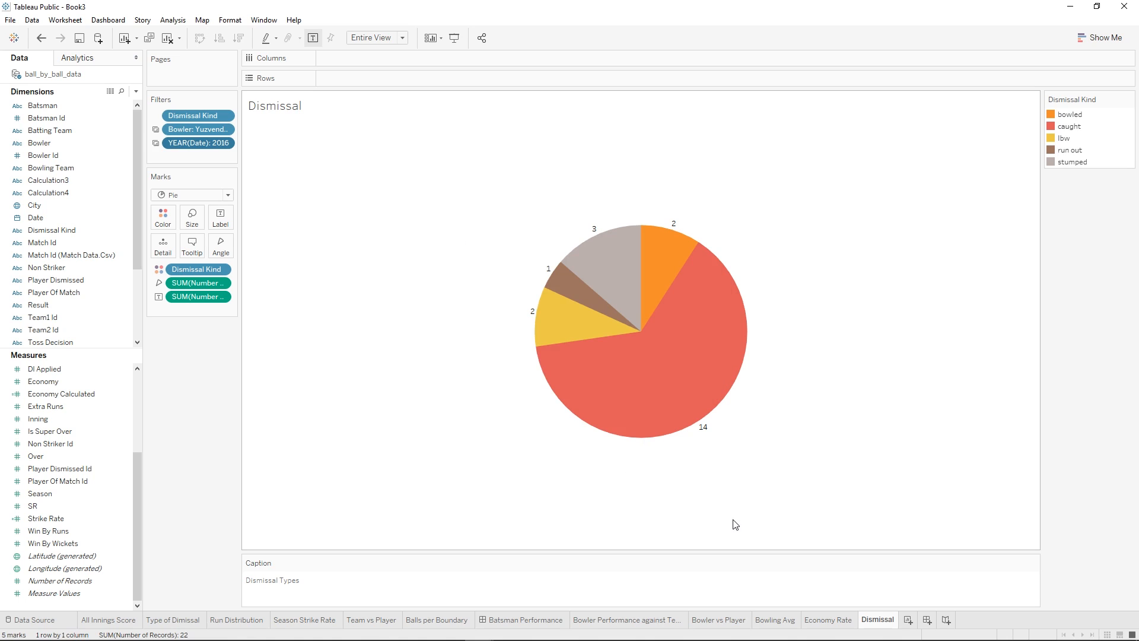
# - Check the filtered charts on the Economy Rate, Bowling Avg, Bowler vs Player, Bowler Performance against Team and Dismissal worksheets
pyautogui.click(837, 621)
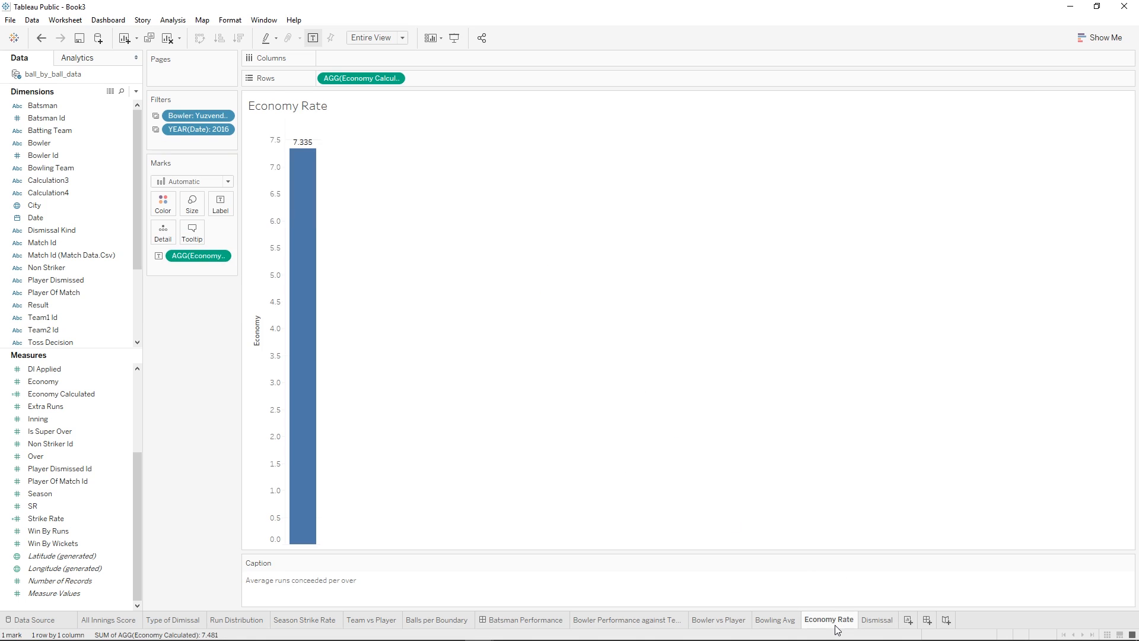
pyautogui.click(765, 620)
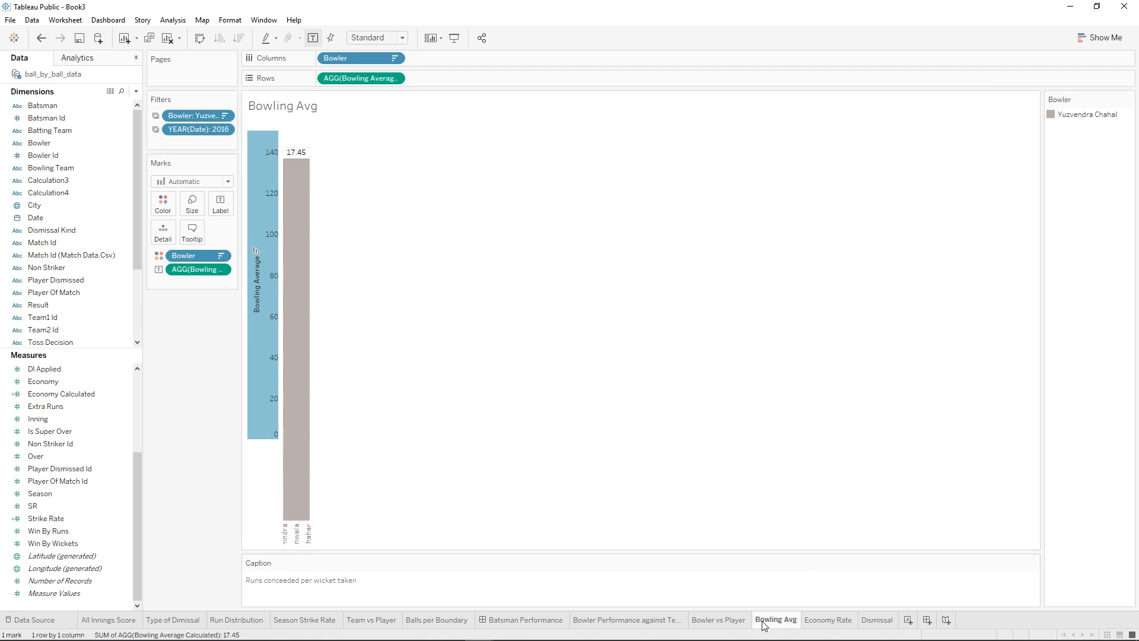
pyautogui.click(721, 621)
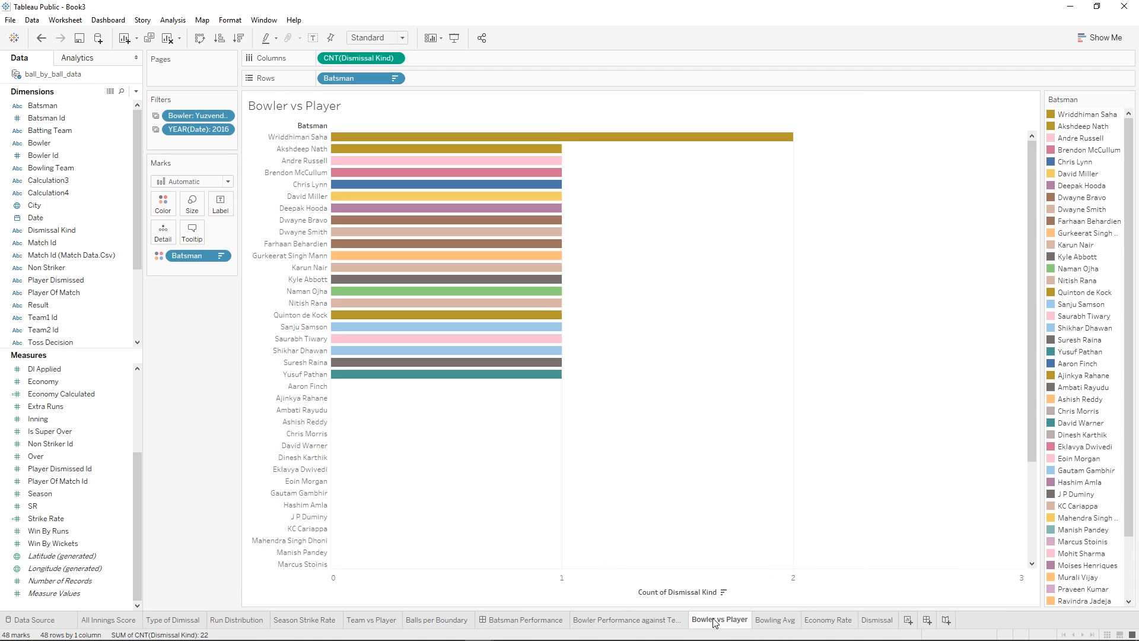
pyautogui.click(669, 620)
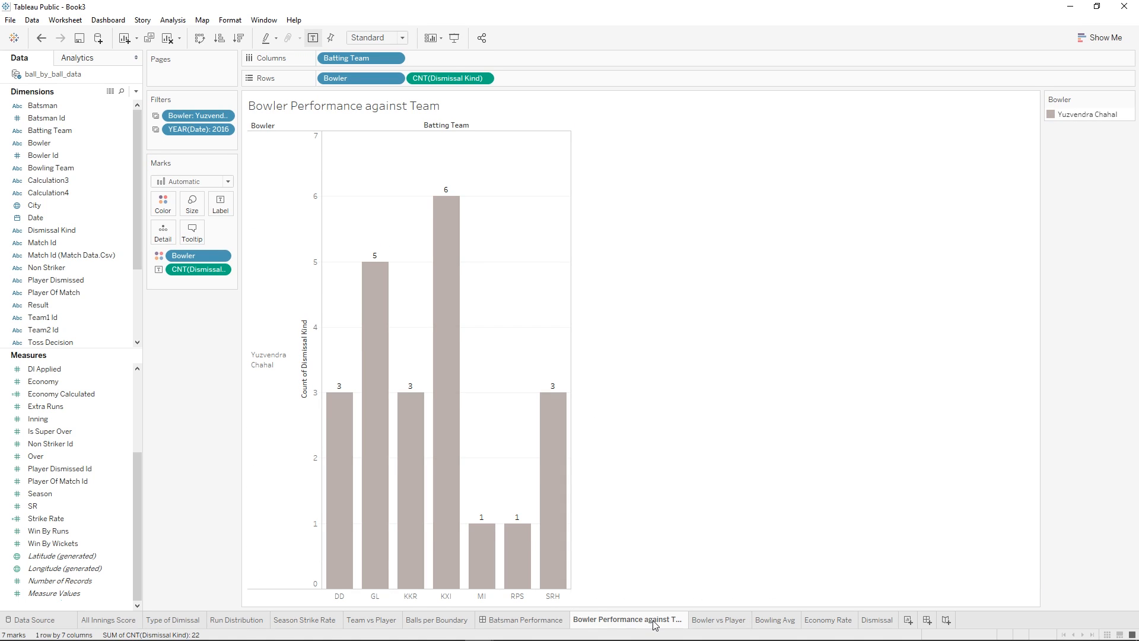
pyautogui.click(708, 625)
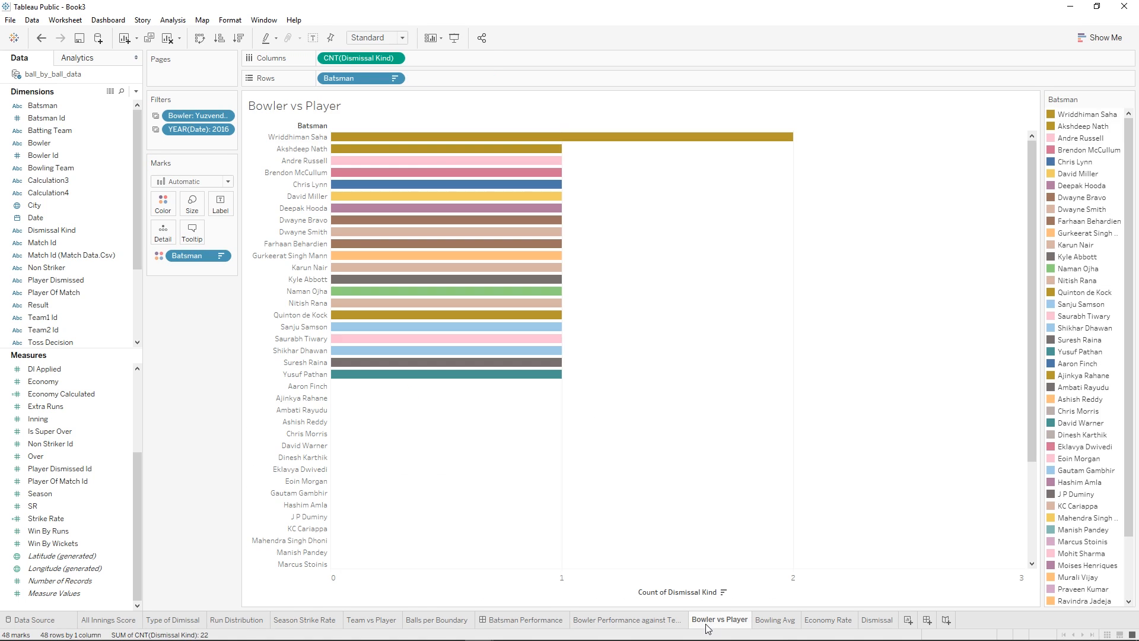
pyautogui.click(782, 621)
pyautogui.click(816, 624)
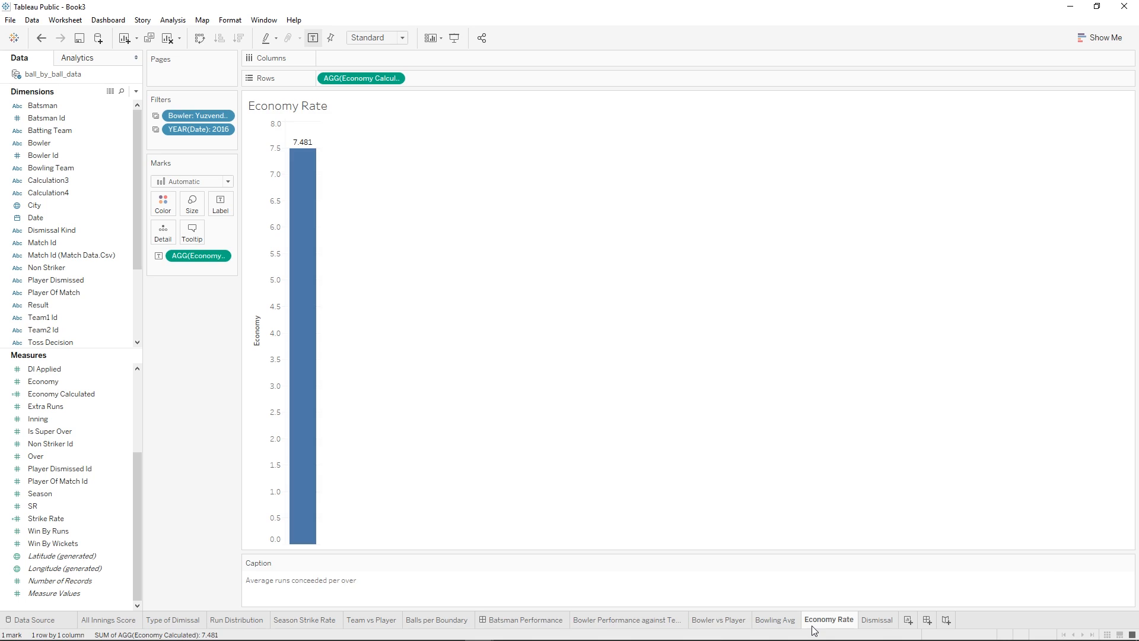
pyautogui.click(776, 620)
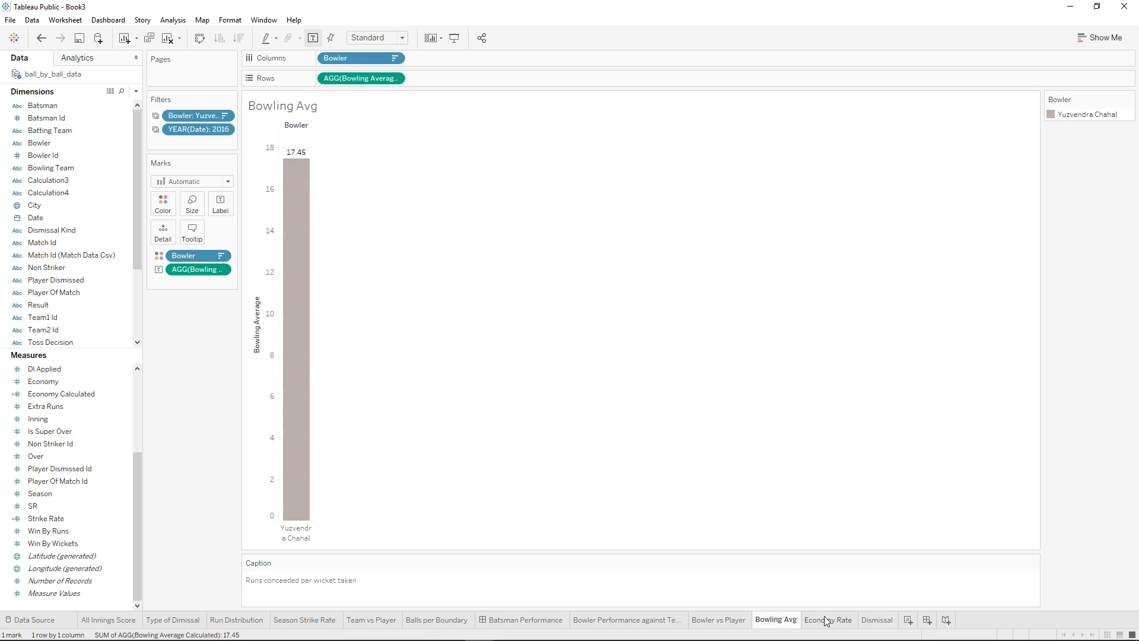
pyautogui.click(876, 620)
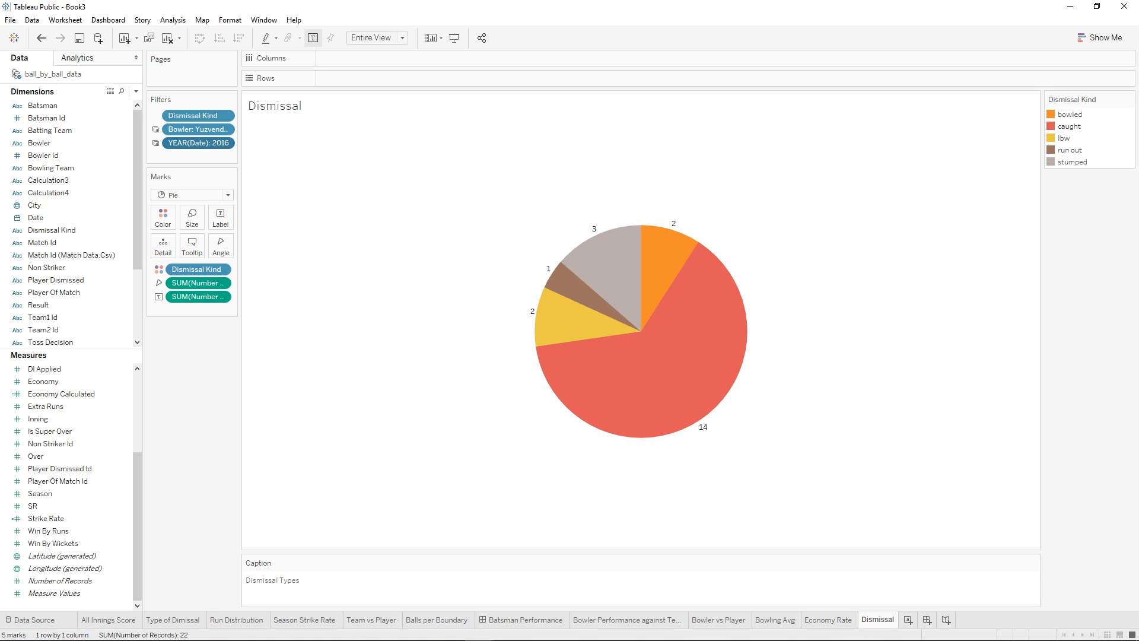
# - Using the Batsman Performance dashboard as reference, create a new blank dashboard and display its sheet and size options
pyautogui.click(518, 620)
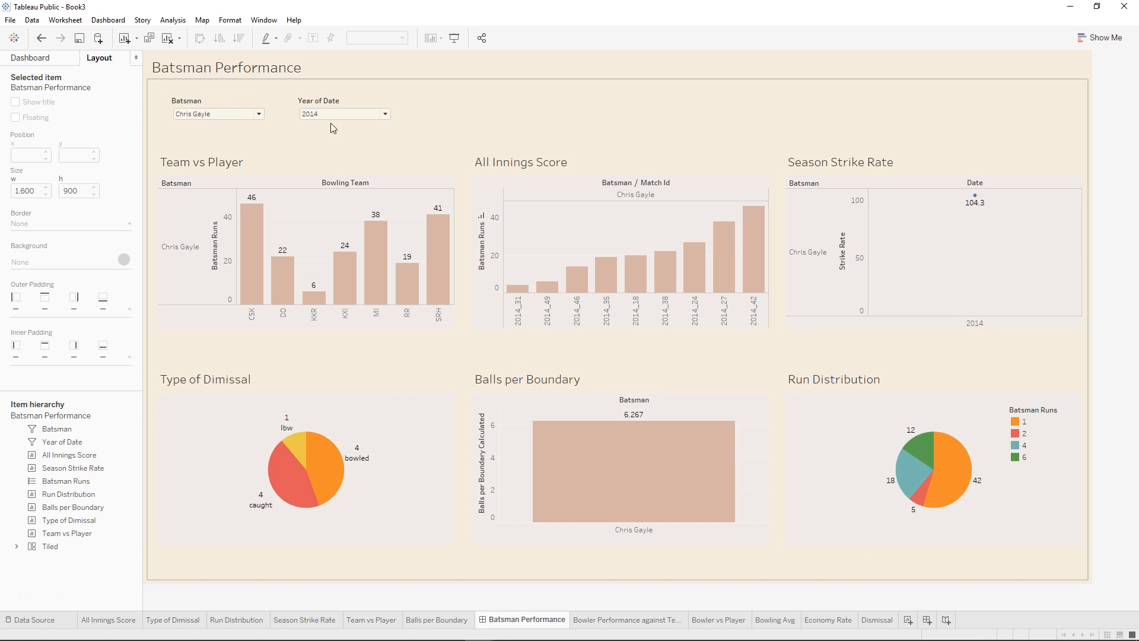
pyautogui.click(927, 620)
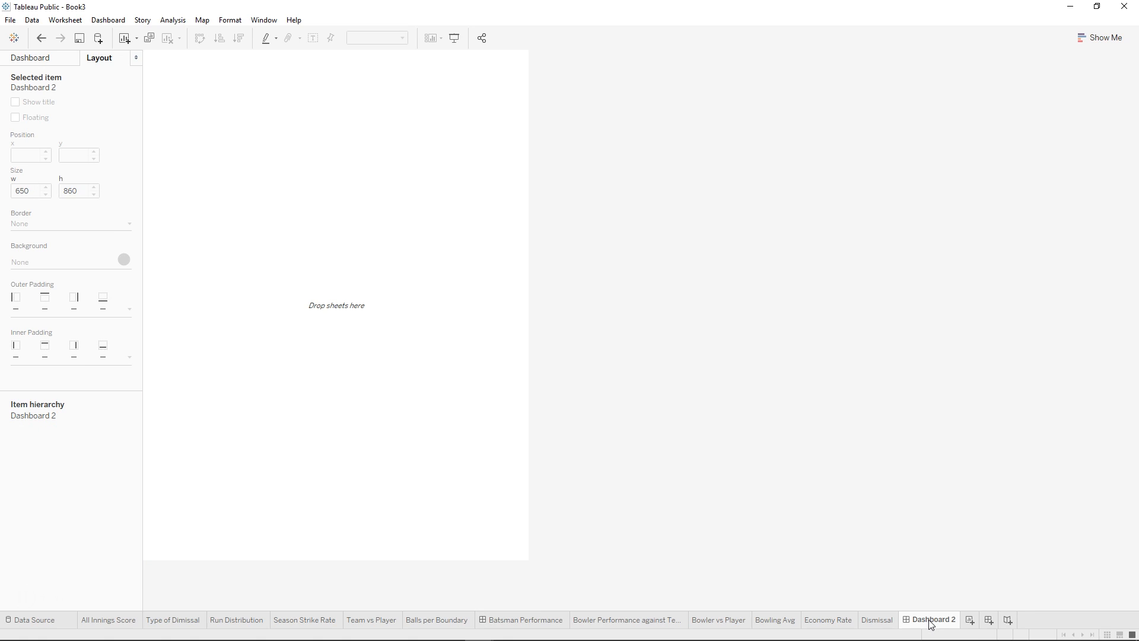
pyautogui.click(37, 62)
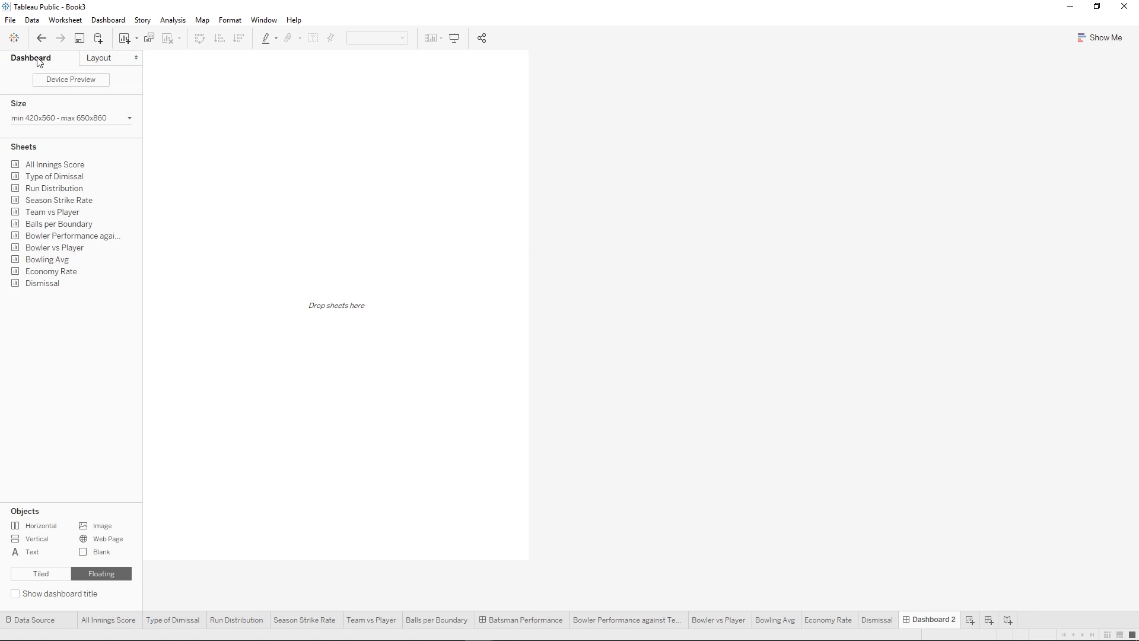
# - Set the new dashboard to a fixed custom size of 1600 px wide and 900 px high
pyautogui.click(83, 117)
pyautogui.click(56, 140)
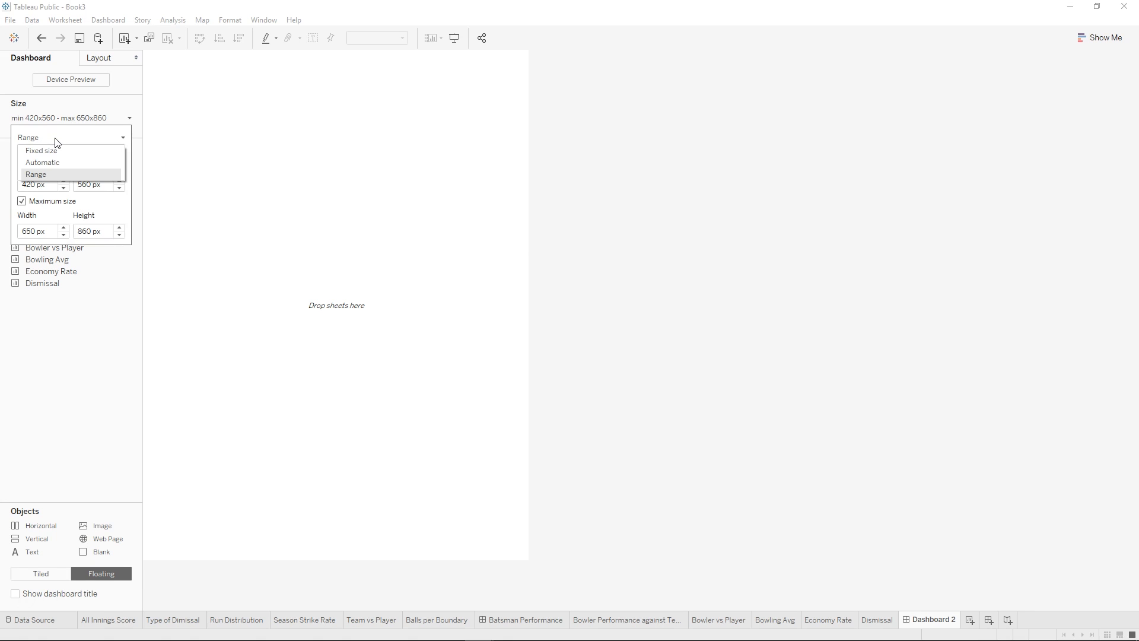
pyautogui.click(47, 163)
pyautogui.click(37, 140)
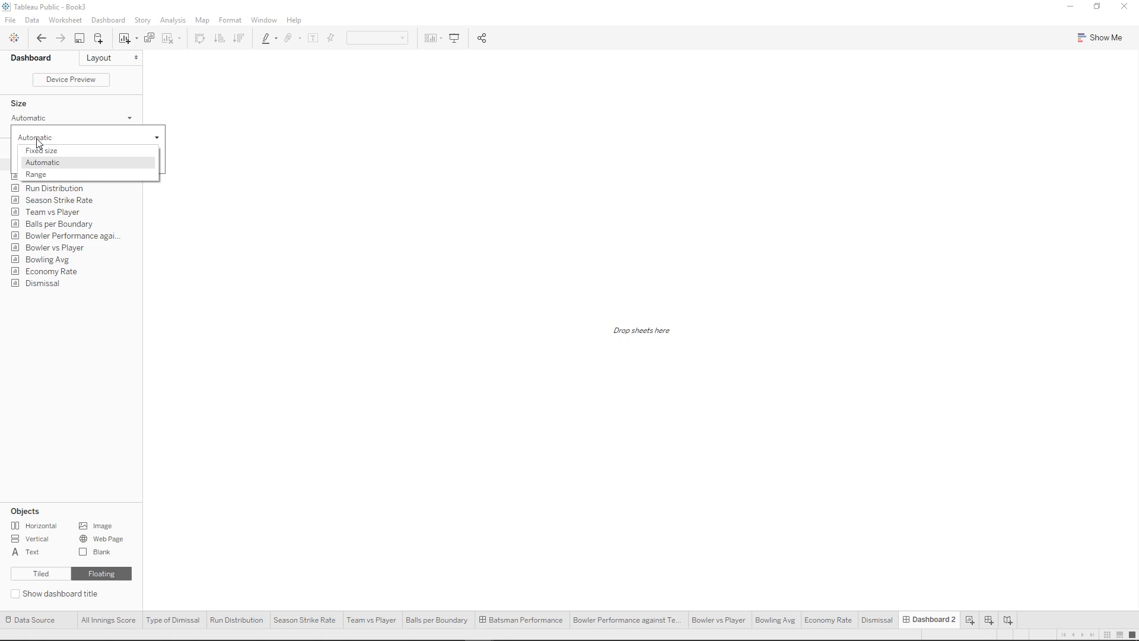
pyautogui.click(38, 150)
pyautogui.doubleClick(27, 190)
pyautogui.write('1600')
pyautogui.press('Return')
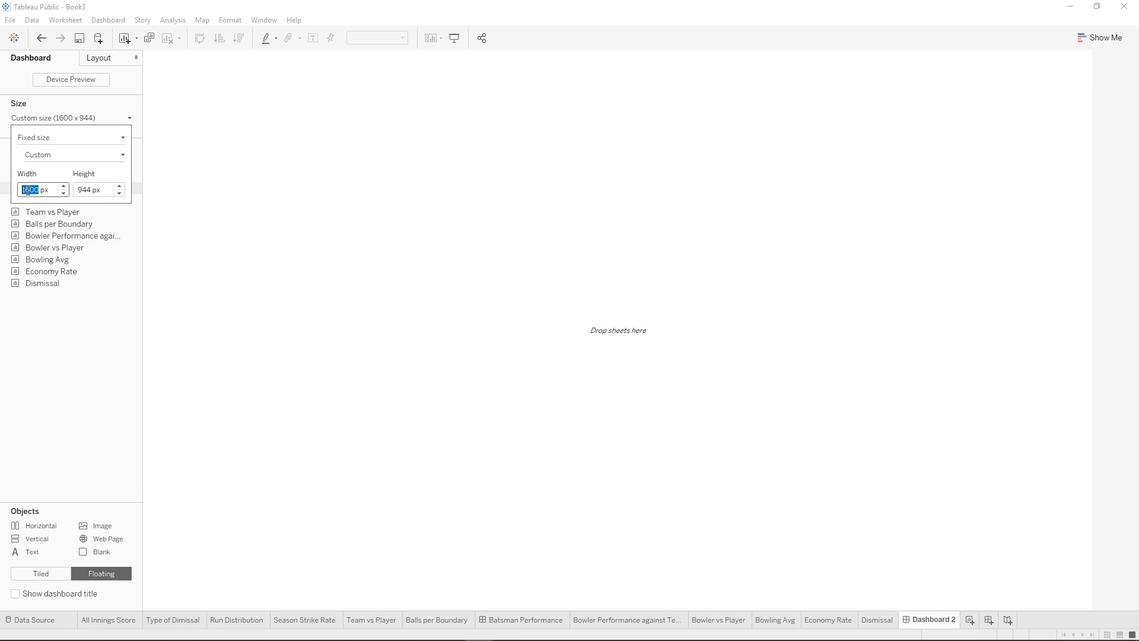
pyautogui.doubleClick(87, 190)
pyautogui.write('900')
pyautogui.press('Return')
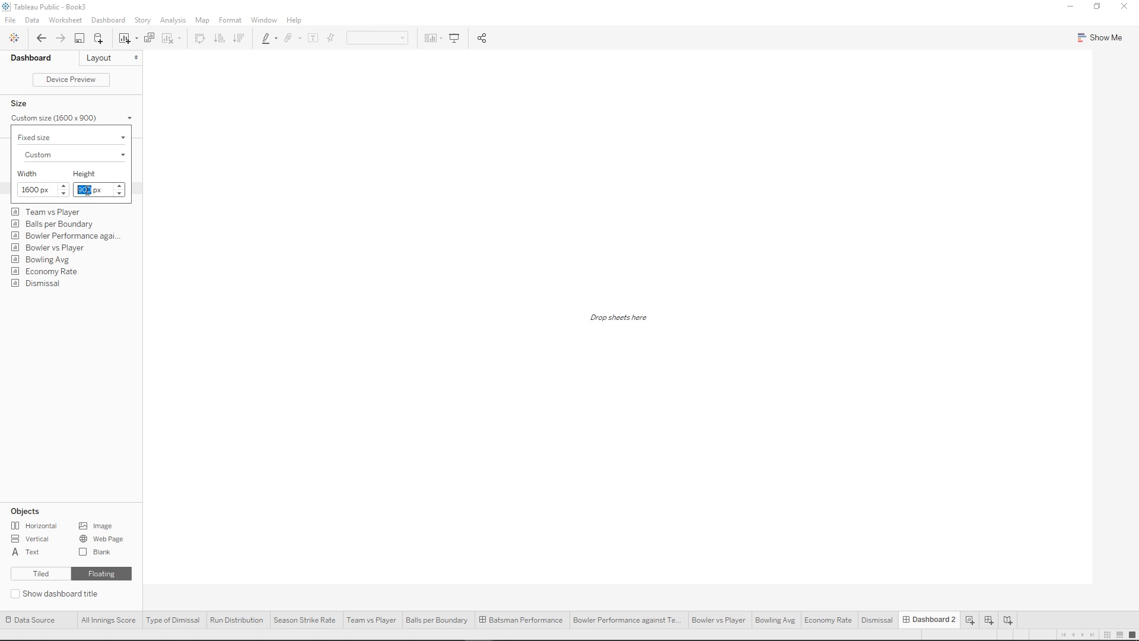
pyautogui.click(87, 118)
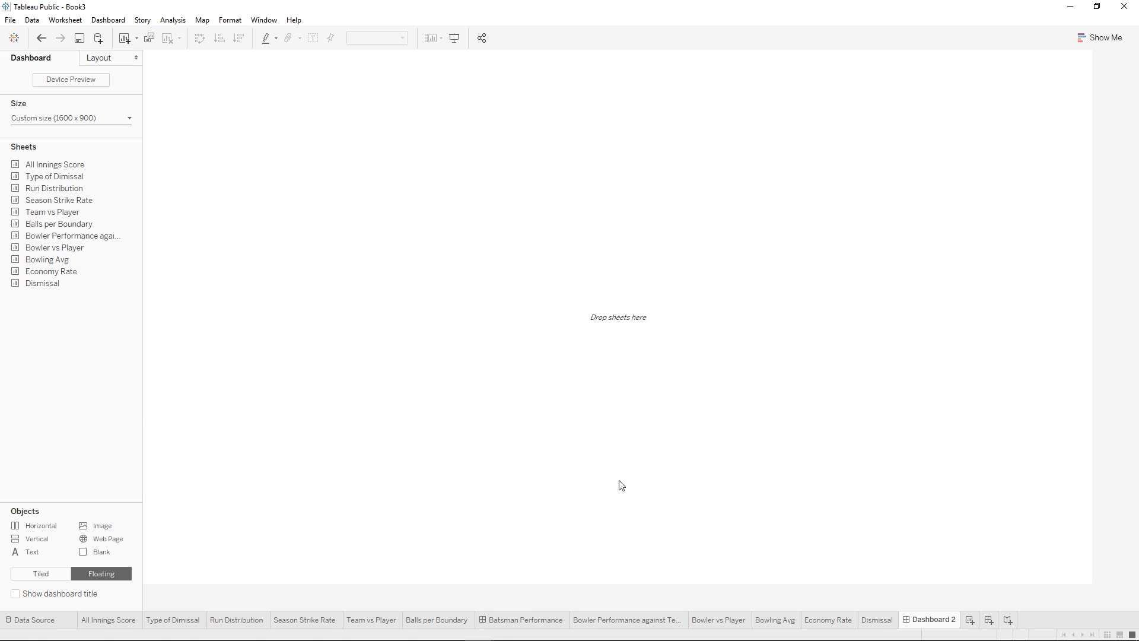
# - Hide all sheets used in the Batsman Performance dashboard and return to the Dashboard 2 dashboard
pyautogui.click(521, 619)
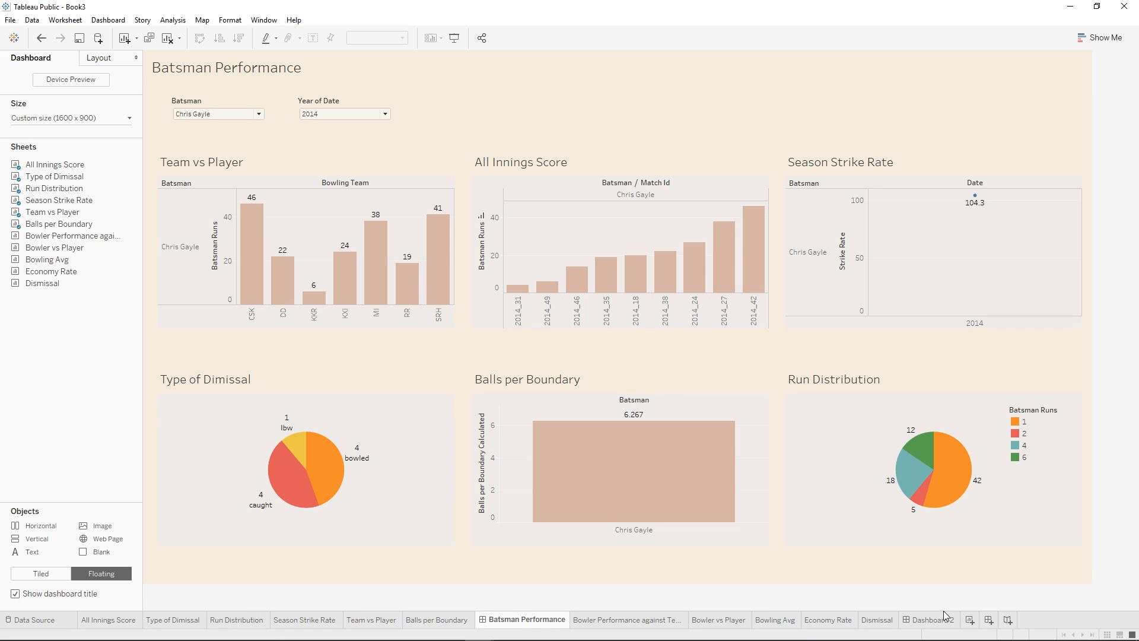
pyautogui.rightClick(528, 624)
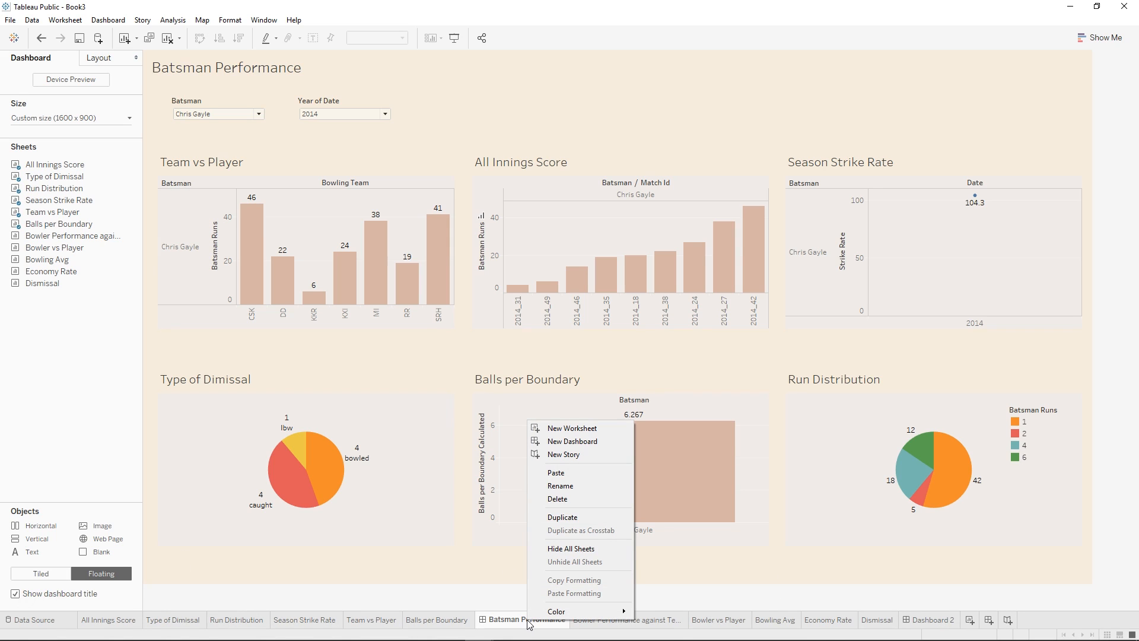
pyautogui.click(583, 549)
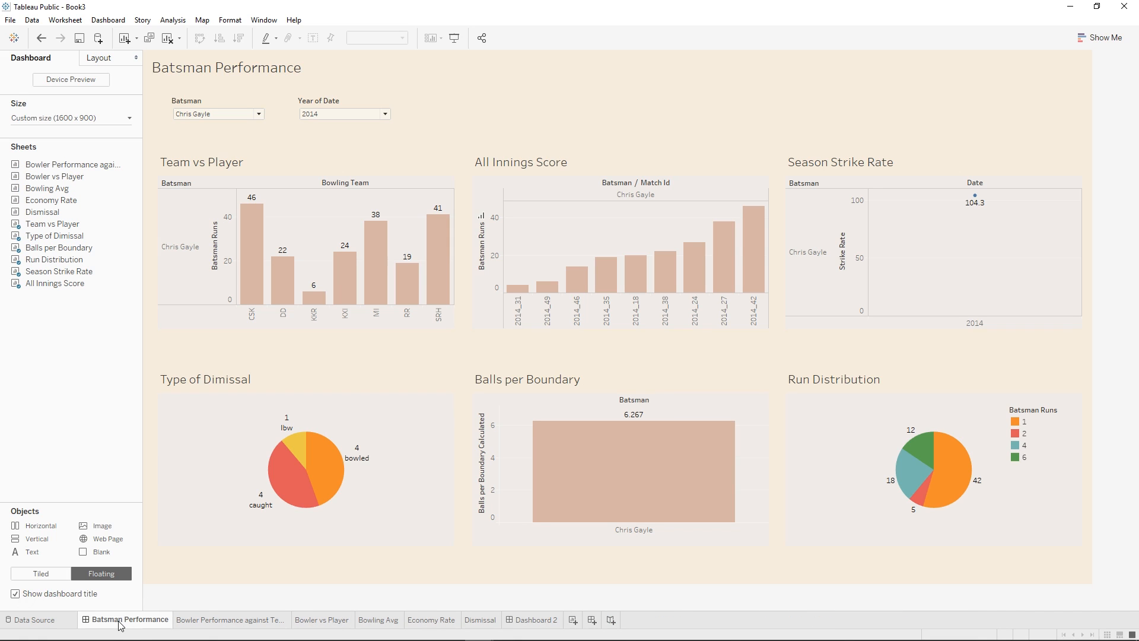
pyautogui.moveTo(121, 624)
pyautogui.click(536, 620)
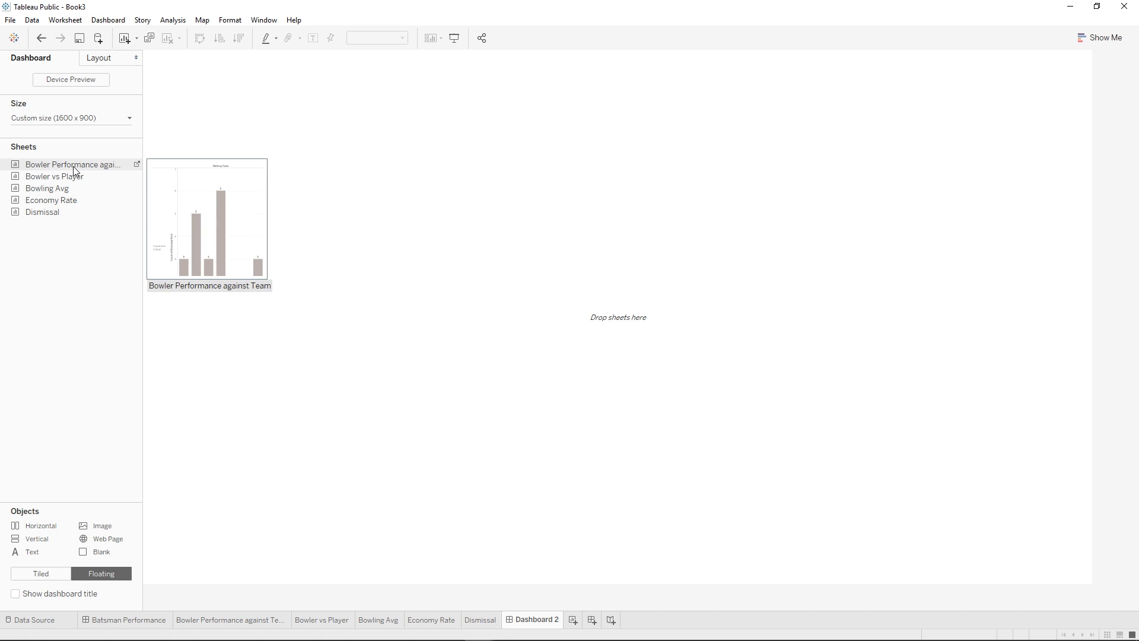
# - Set the dashboard's default shading to the custom colour #ddebf0
pyautogui.click(111, 20)
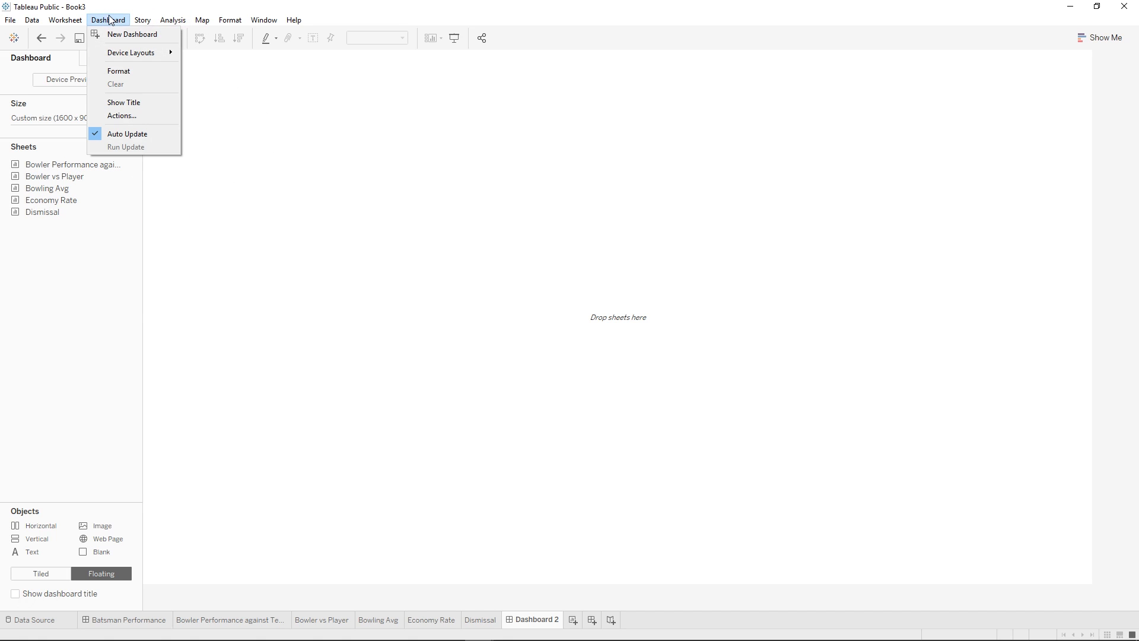
pyautogui.click(115, 73)
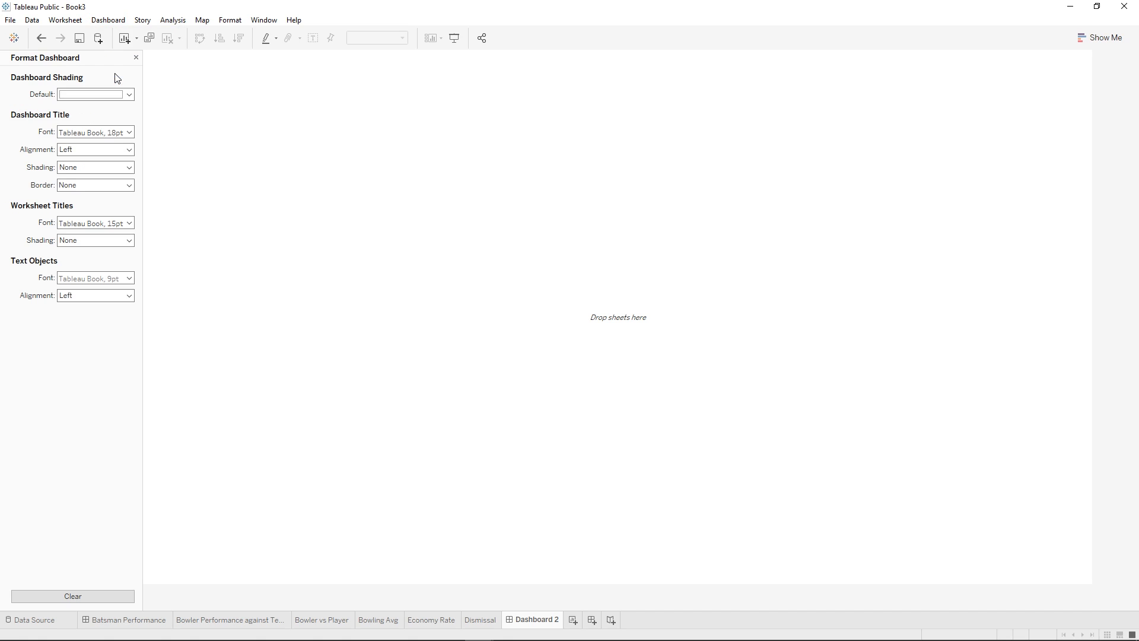
pyautogui.click(88, 95)
pyautogui.click(107, 197)
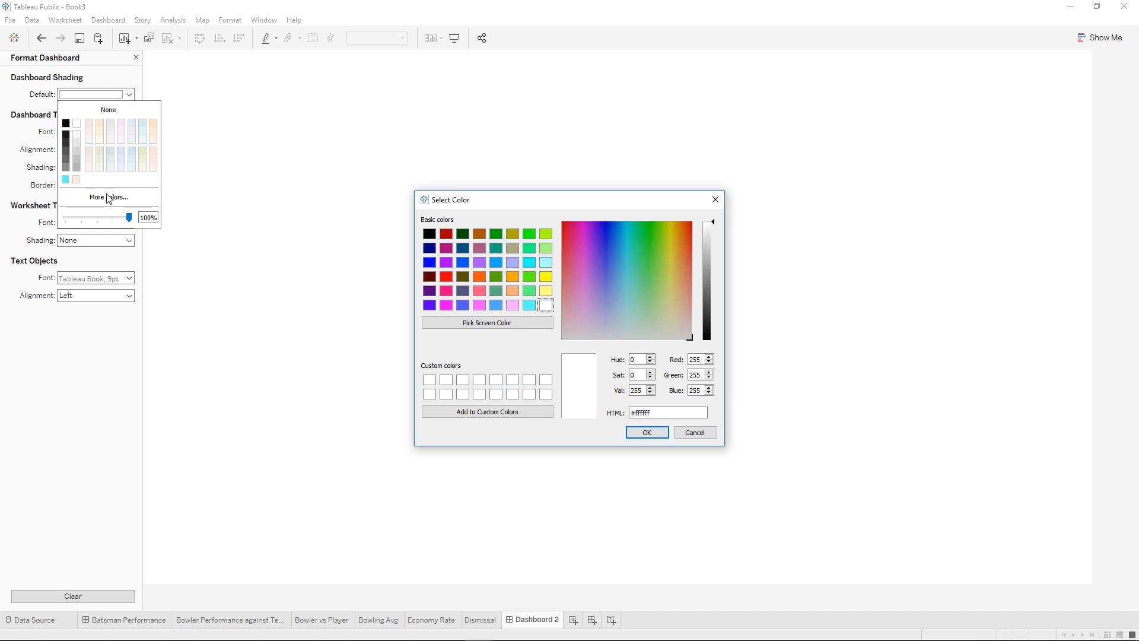
pyautogui.click(676, 414)
pyautogui.write('#ddeb')
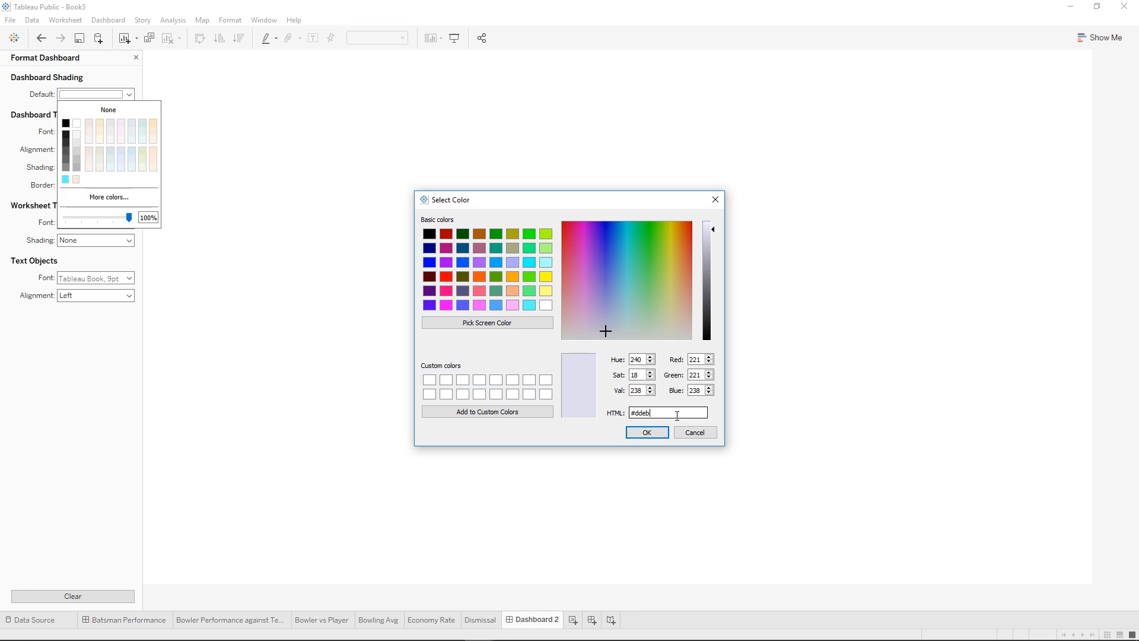
pyautogui.write('f0')
pyautogui.click(651, 434)
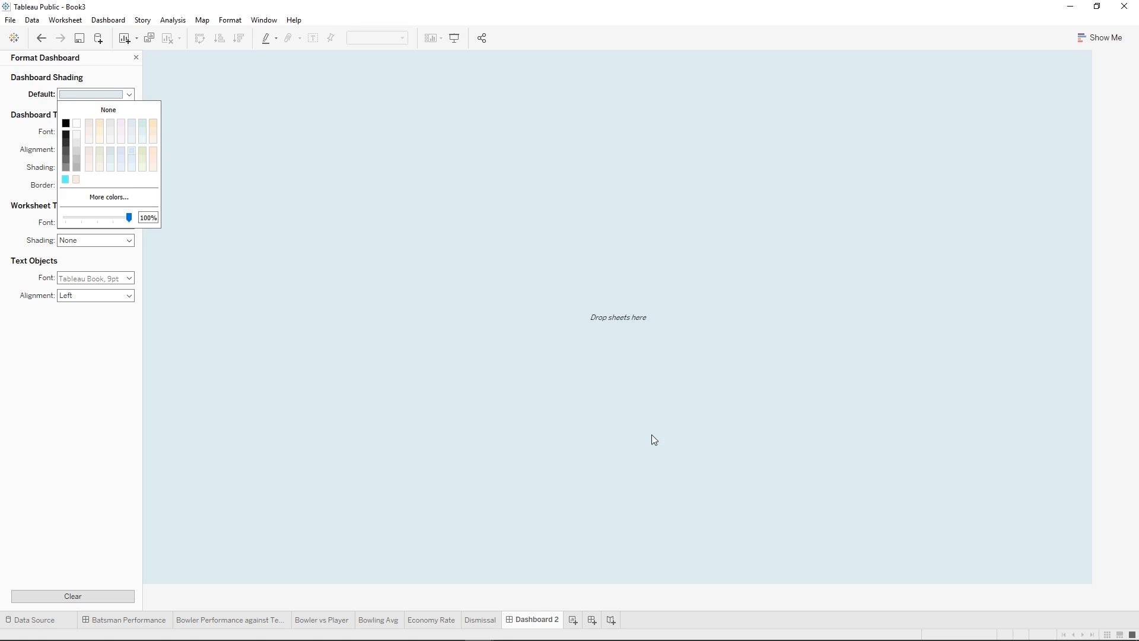
pyautogui.click(508, 286)
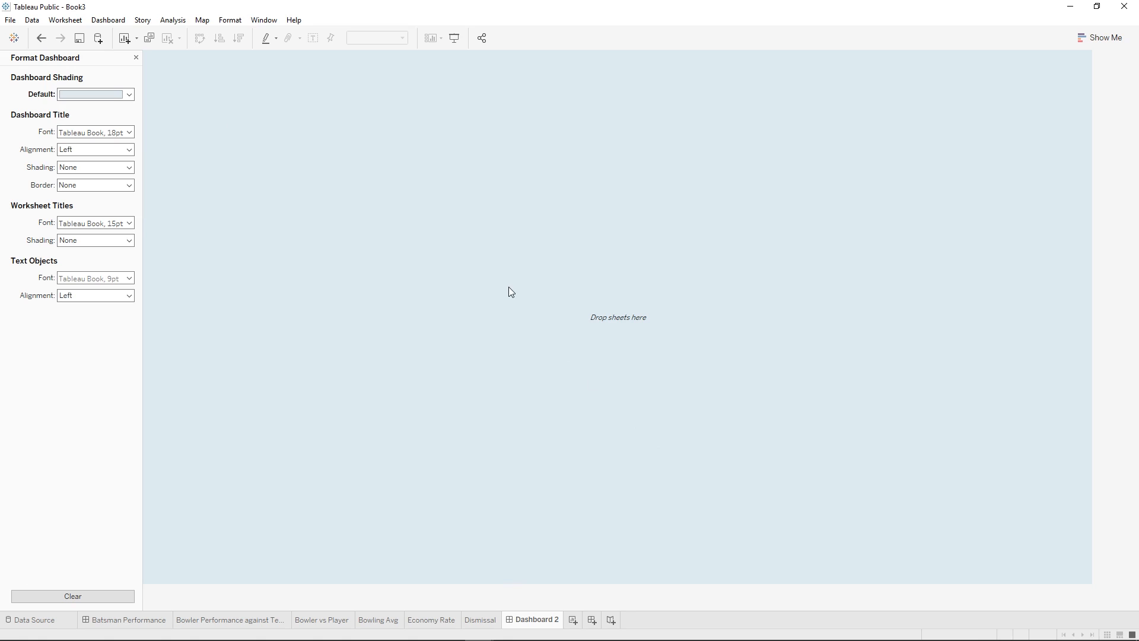
pyautogui.click(136, 58)
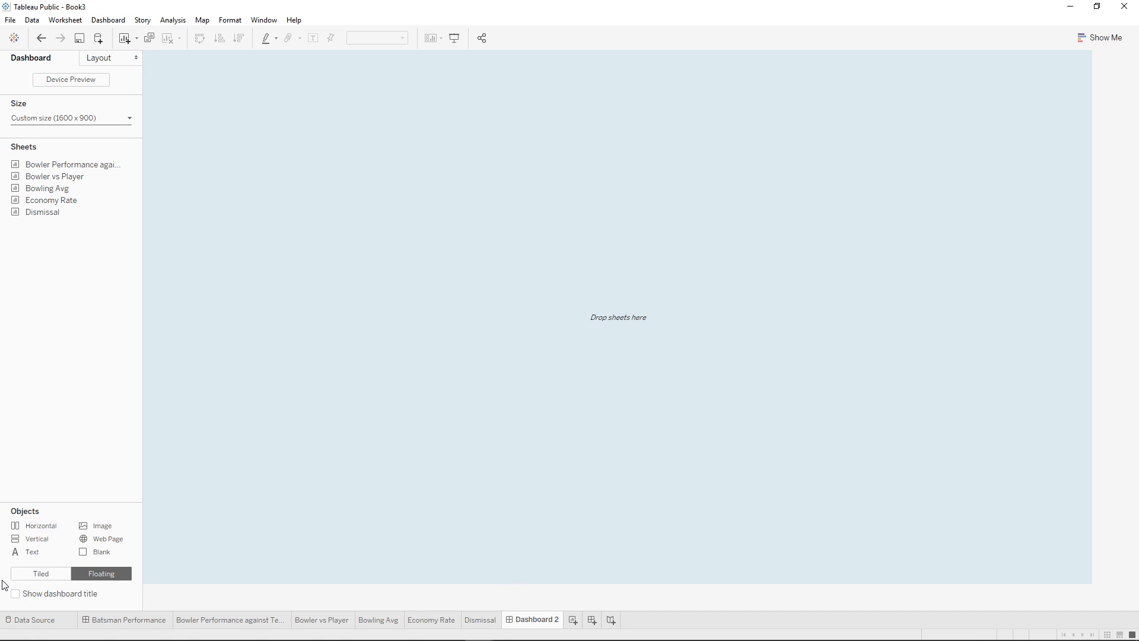
# - Show the dashboard title and rename the dashboard as Bowler Performance
pyautogui.click(94, 594)
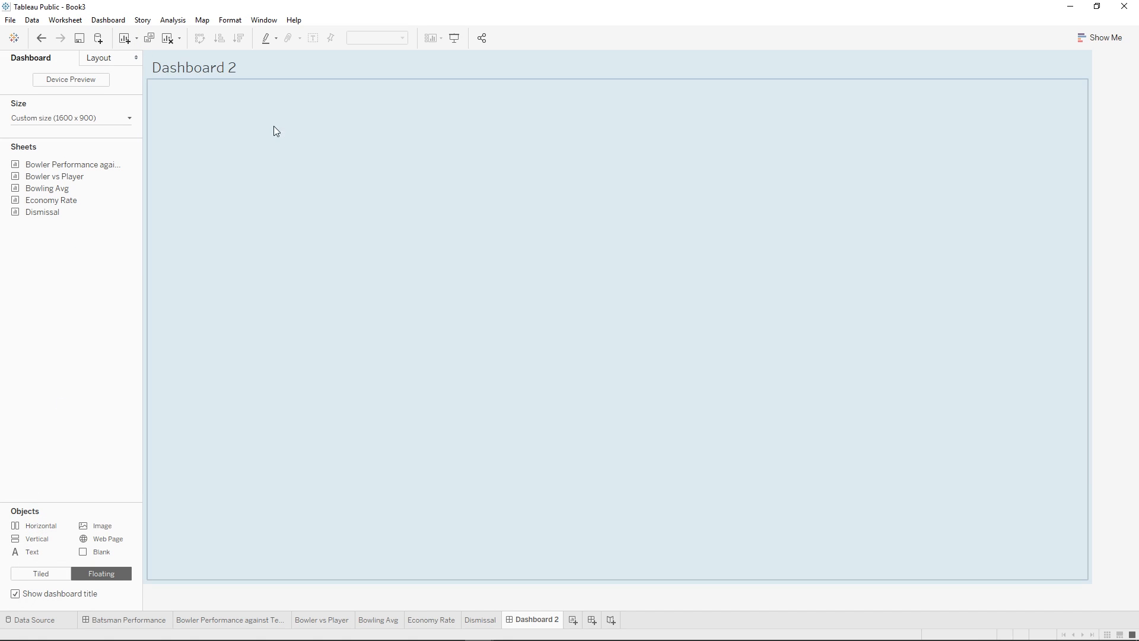
pyautogui.rightClick(541, 619)
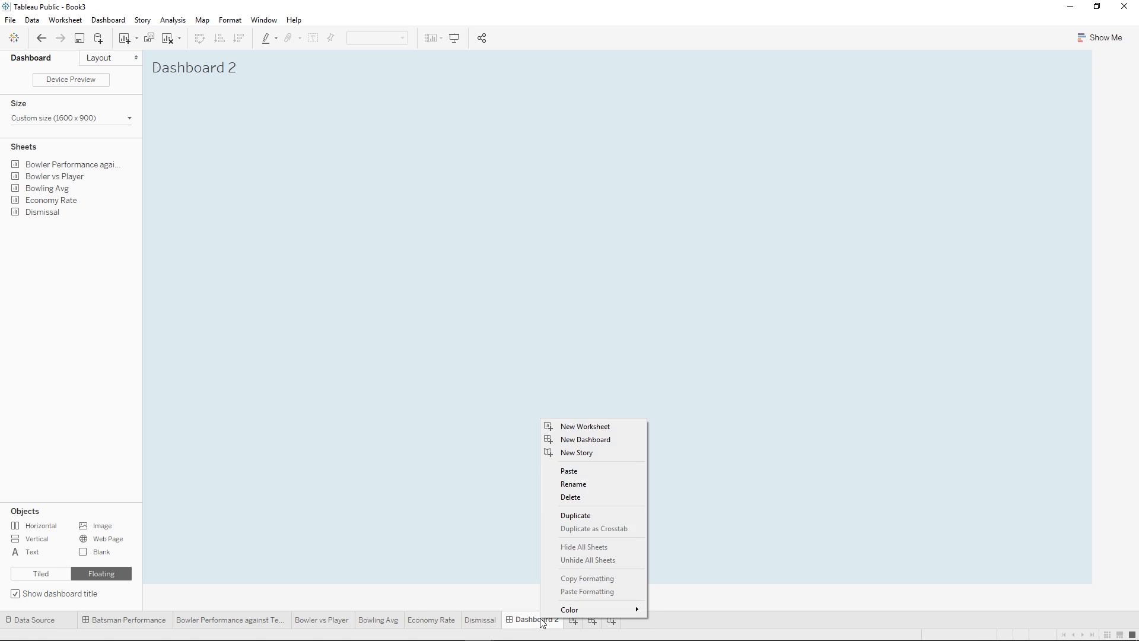
pyautogui.click(596, 483)
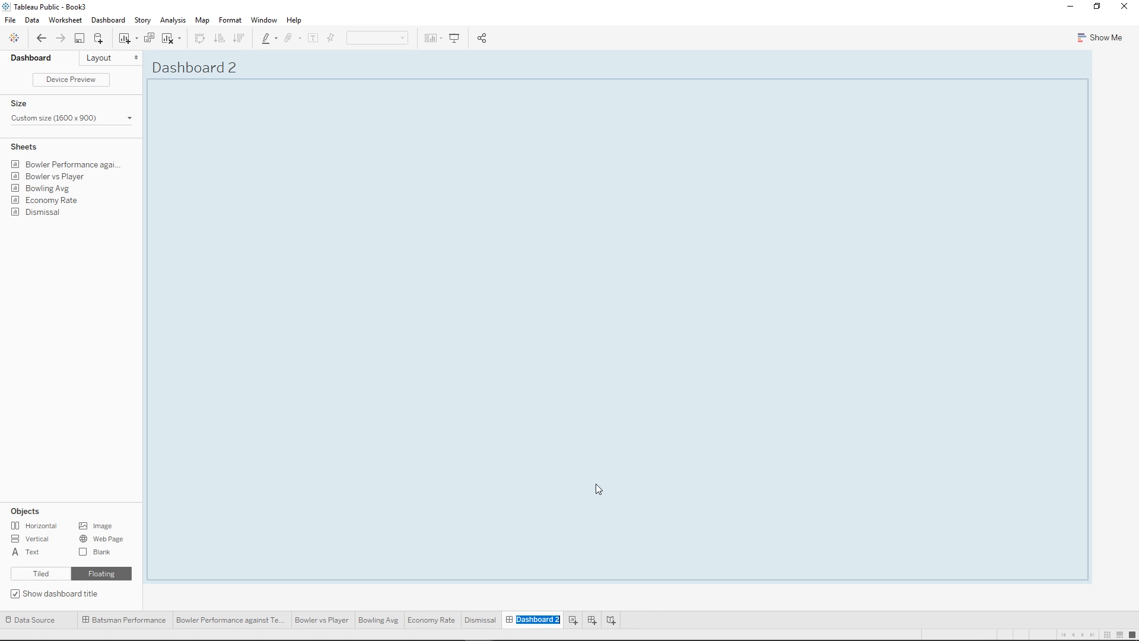
pyautogui.write('Bowler Performance')
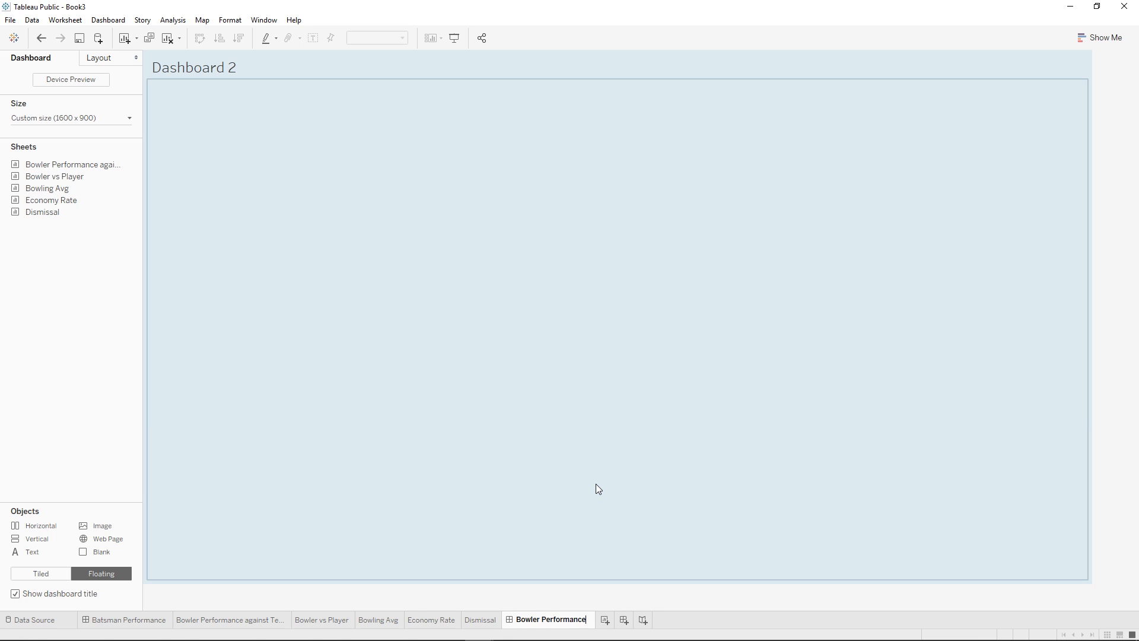
pyautogui.press('Return')
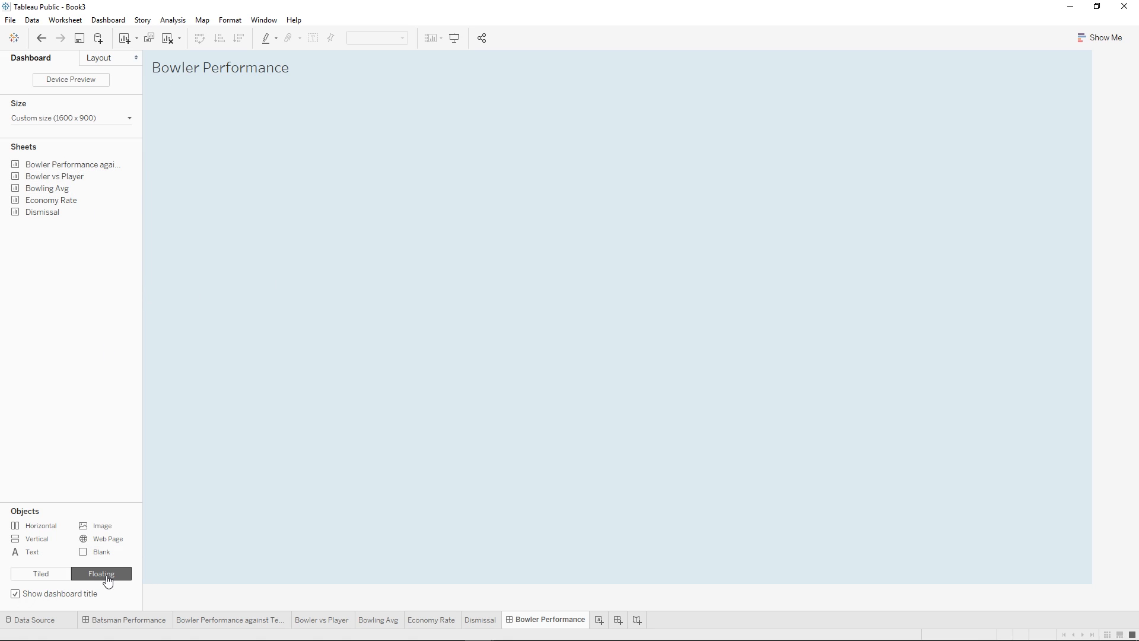
# - Place the Bowler Performance against Team and Bowler vs Player sheets as floating charts side by side in the dashboard's upper half
pyautogui.moveTo(70, 168)
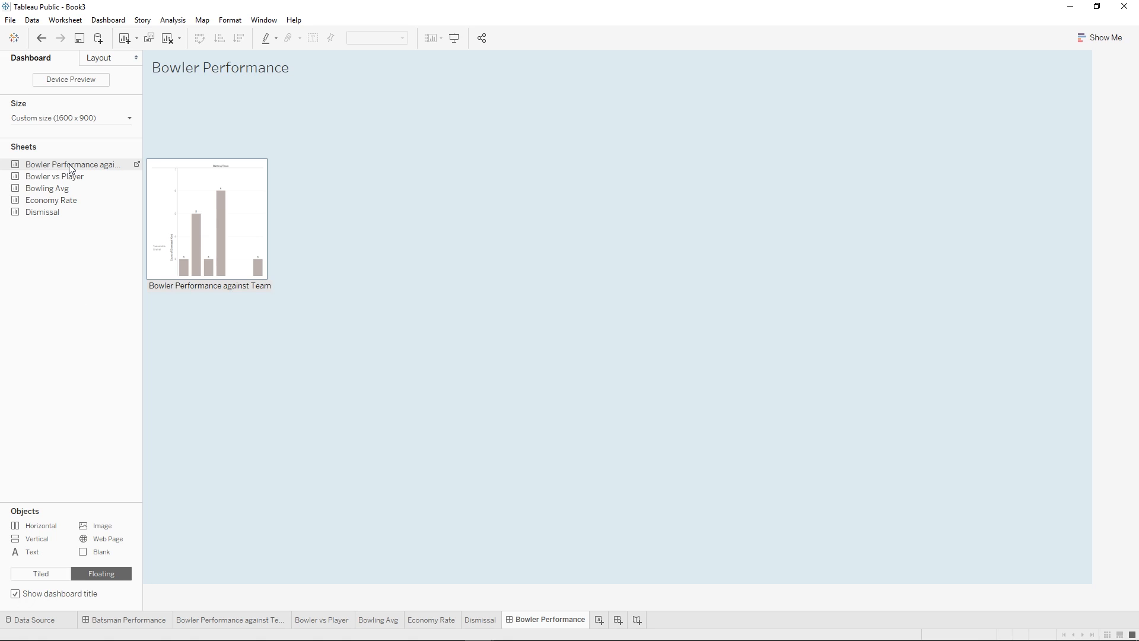
pyautogui.moveTo(69, 168); pyautogui.dragTo(177, 161)
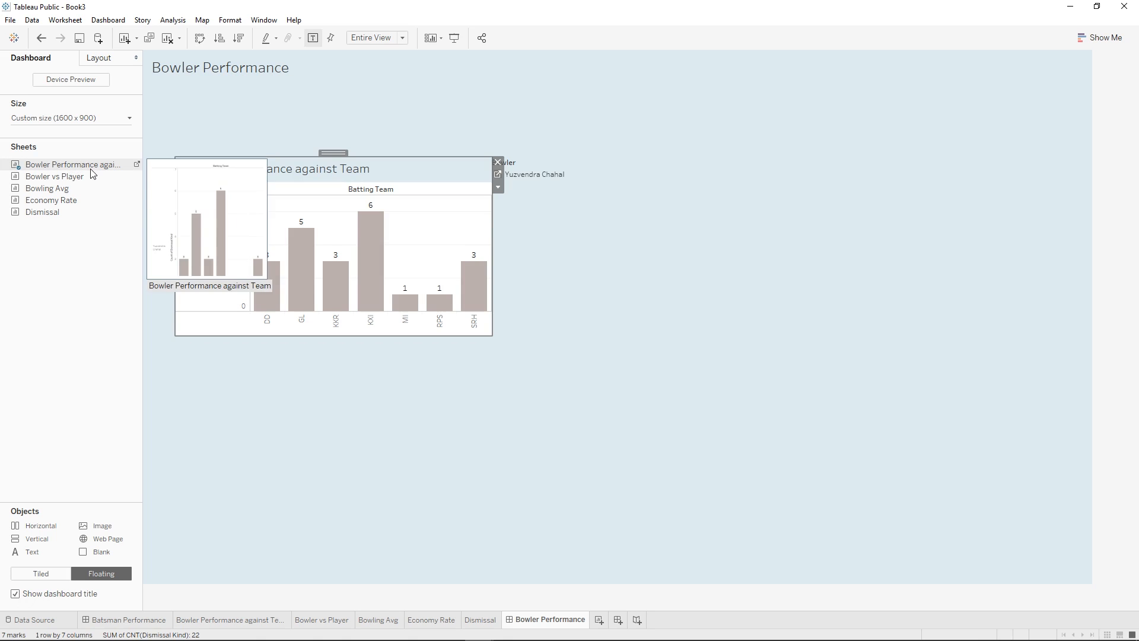
pyautogui.moveTo(96, 184)
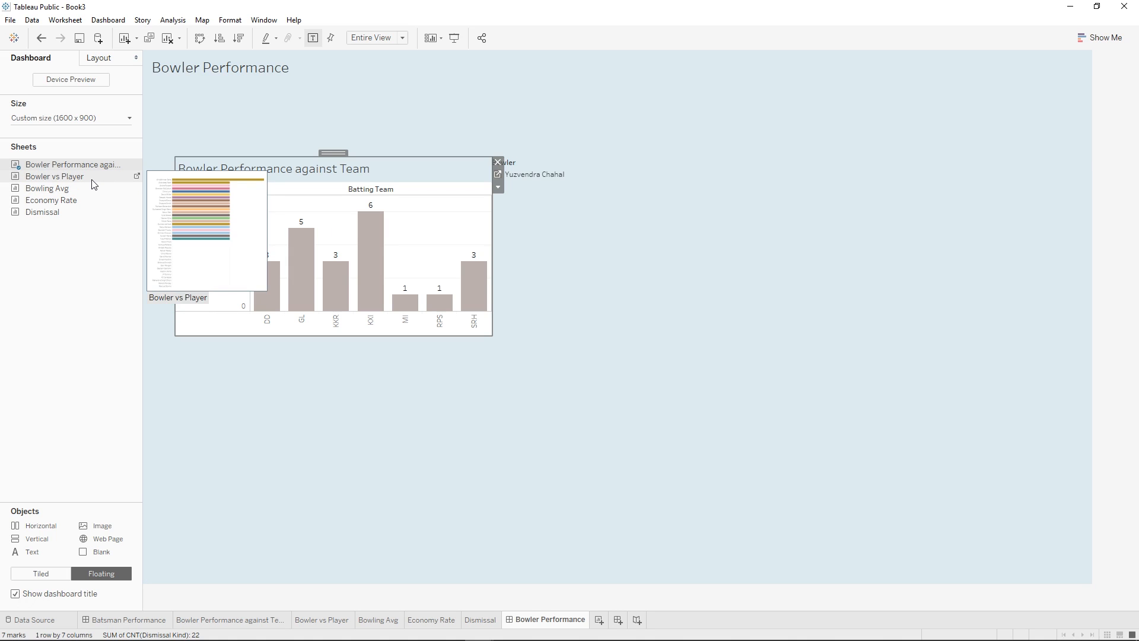
pyautogui.moveTo(94, 184); pyautogui.dragTo(617, 168)
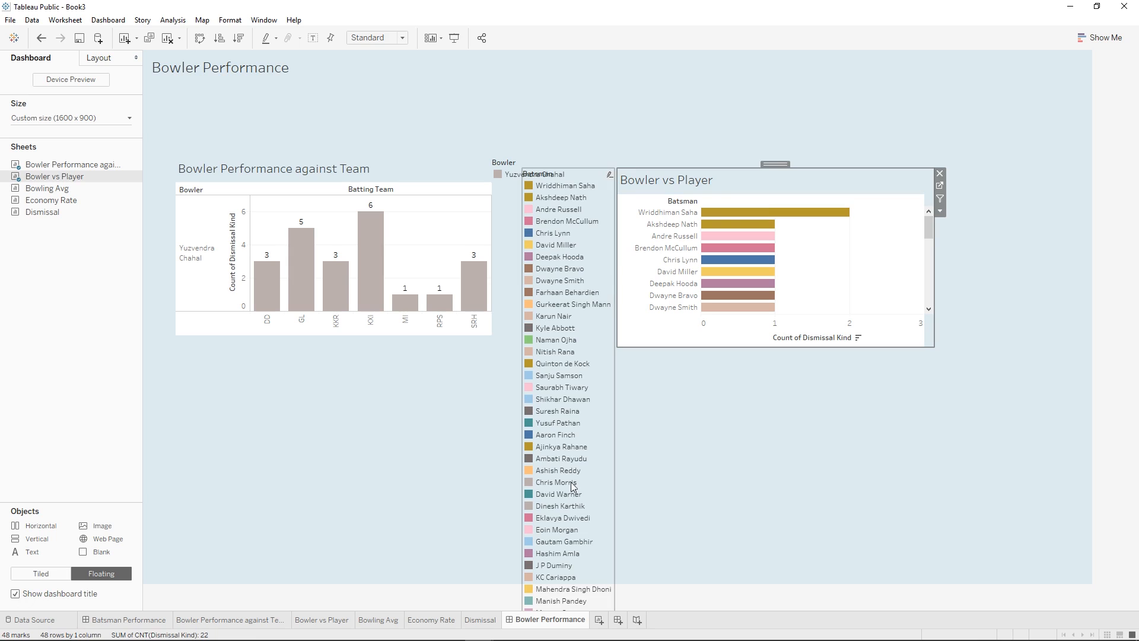
# - Remove the Batsman and Bowler colour legends and move the Bowler vs Player chart closer to the Bowler Performance against Team chart
pyautogui.click(528, 174)
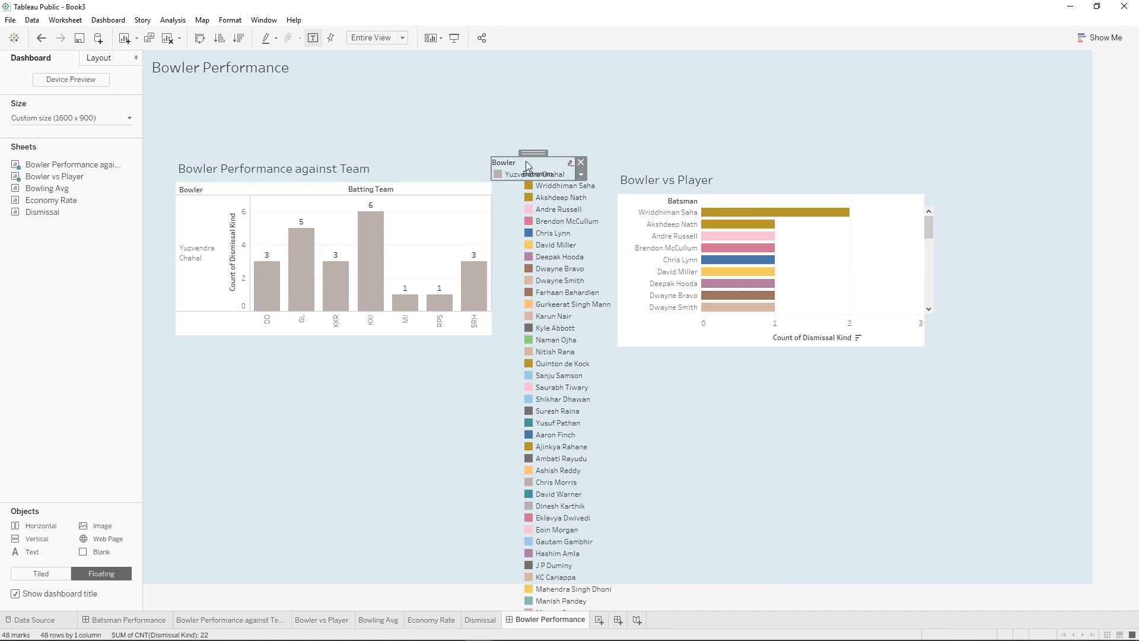
pyautogui.click(608, 257)
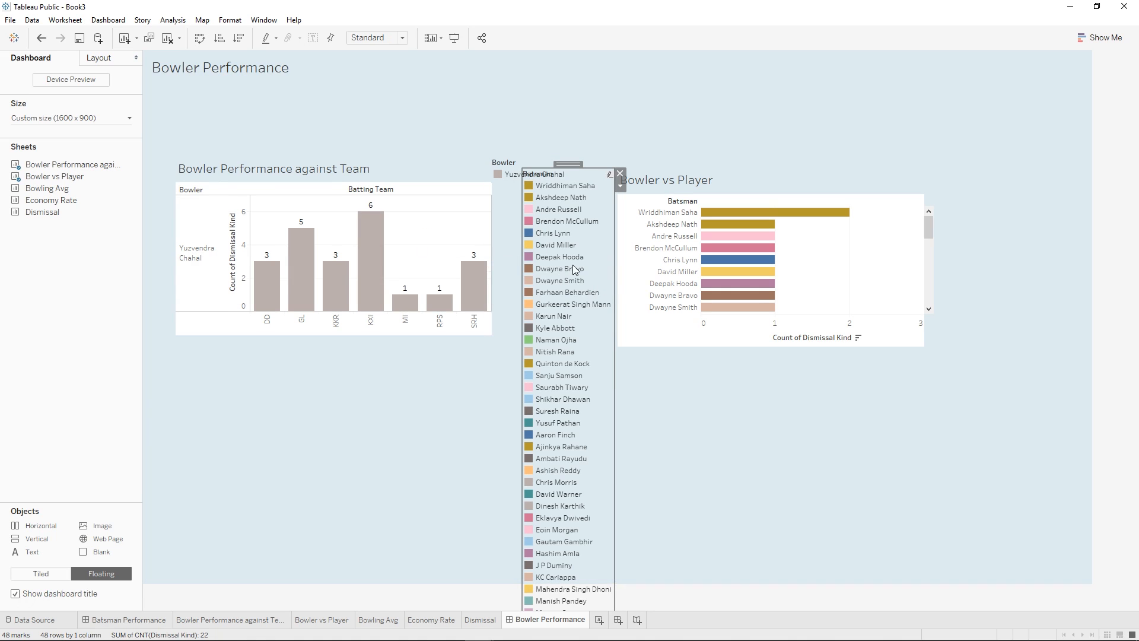
pyautogui.click(620, 173)
pyautogui.click(541, 160)
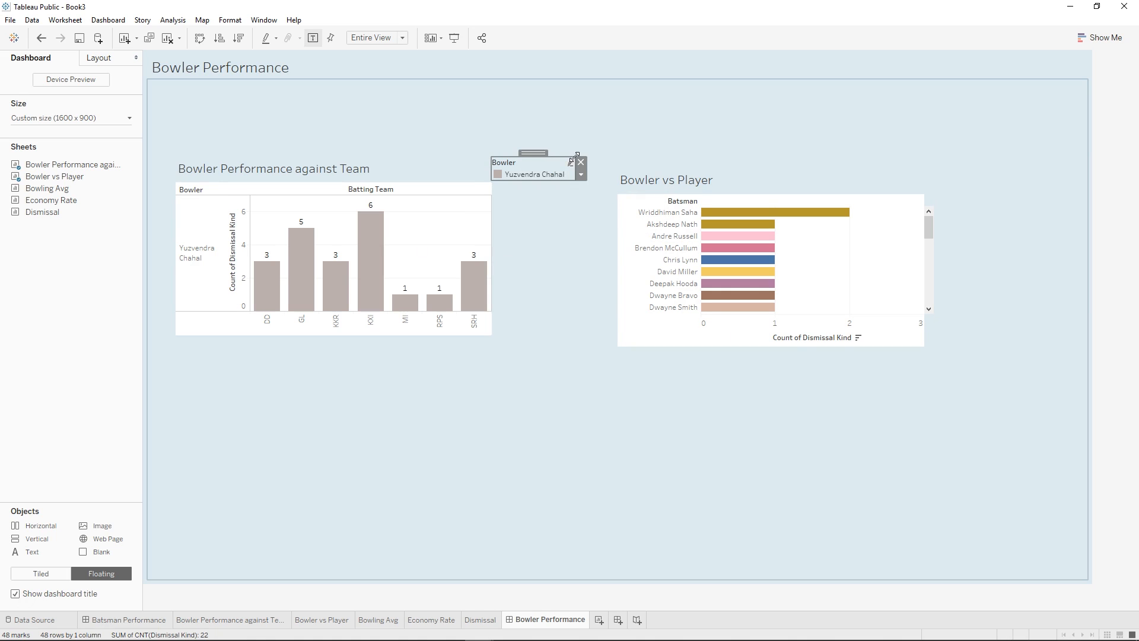
pyautogui.click(581, 162)
pyautogui.click(789, 177)
pyautogui.moveTo(771, 165); pyautogui.dragTo(733, 162)
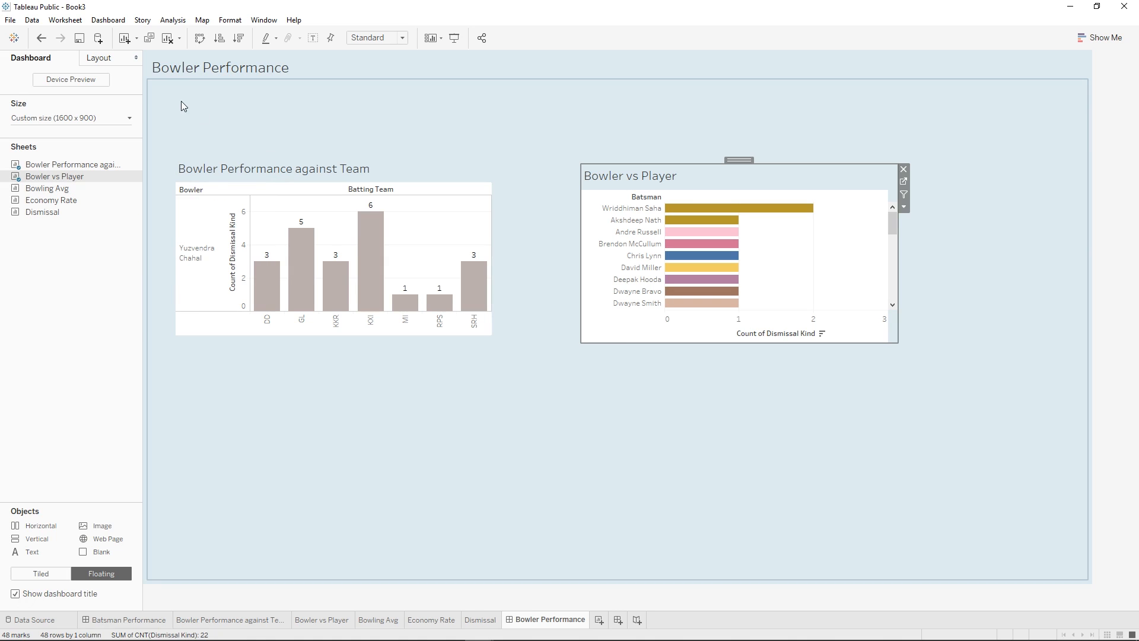
# - Place the Bowling Avg, Economy Rate and Dismissal sheets as floating charts across the dashboard's lower half
pyautogui.moveTo(77, 189); pyautogui.dragTo(193, 362)
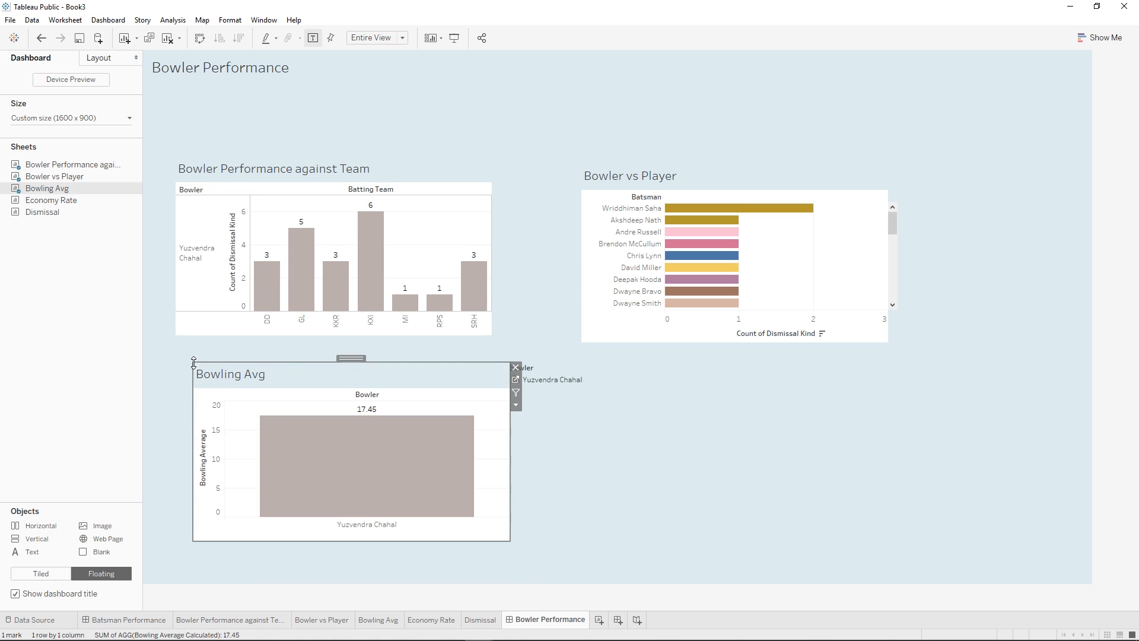
pyautogui.moveTo(70, 203); pyautogui.dragTo(596, 378)
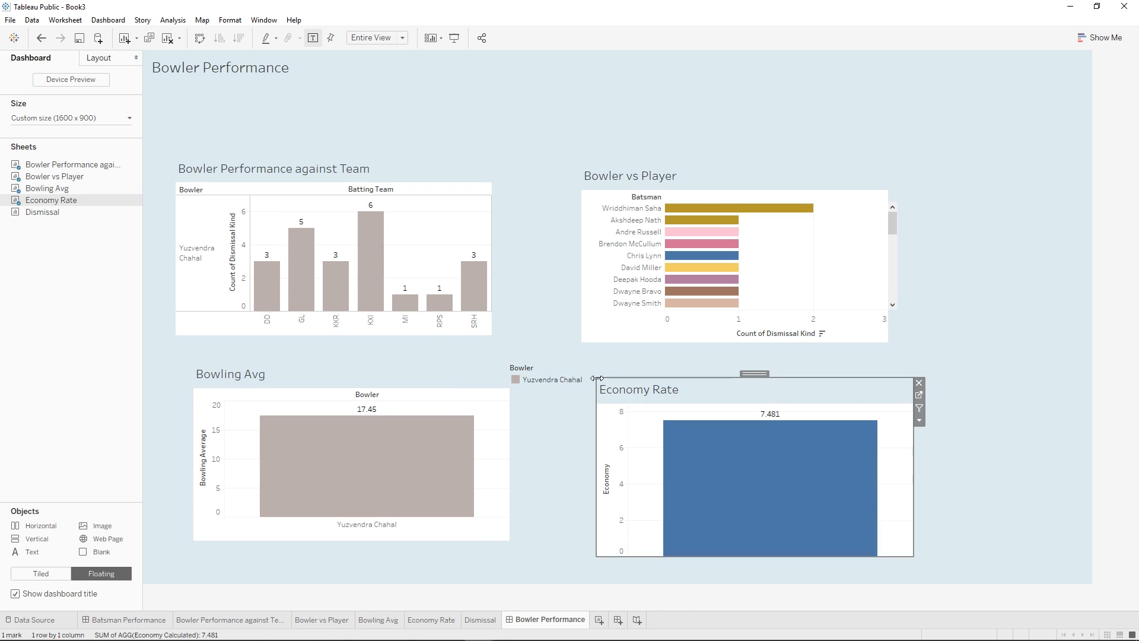
pyautogui.moveTo(42, 212); pyautogui.dragTo(774, 365)
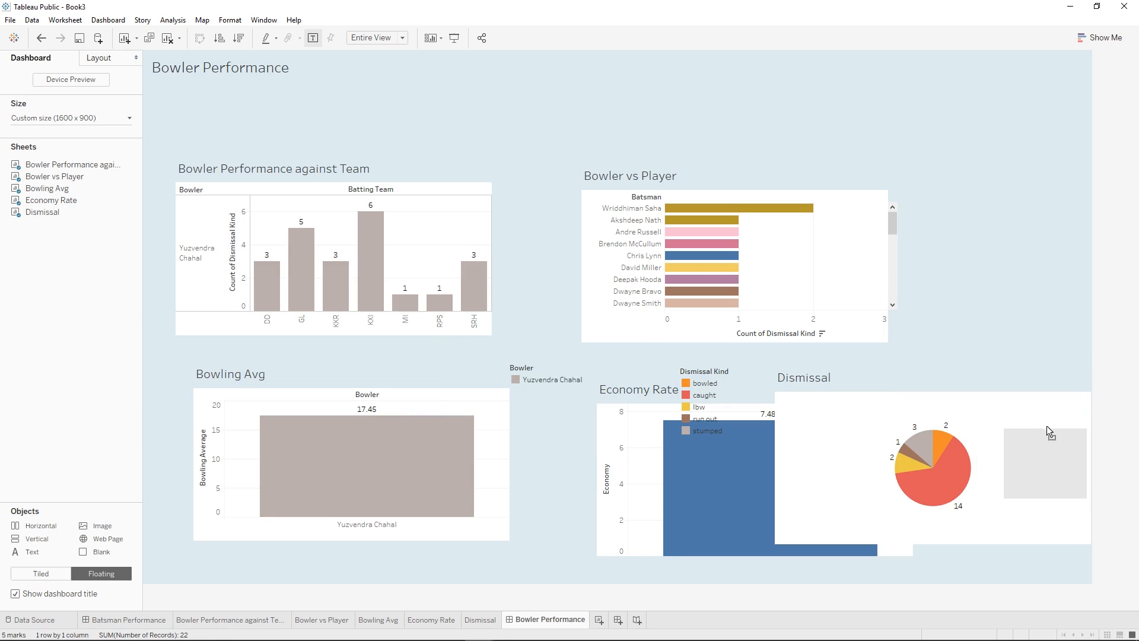
# - Move the Dismissal Kind legend beside the Dismissal pie and remove the Bowler legend next to the Bowling Avg chart
pyautogui.moveTo(1048, 431); pyautogui.dragTo(1042, 432)
pyautogui.click(572, 367)
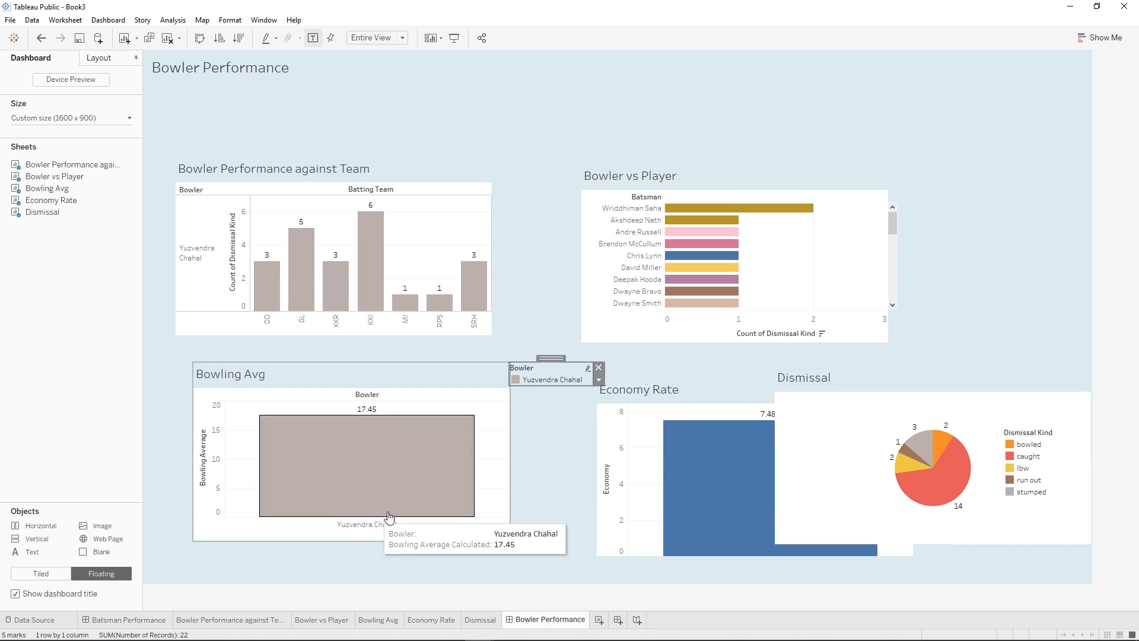
pyautogui.click(598, 367)
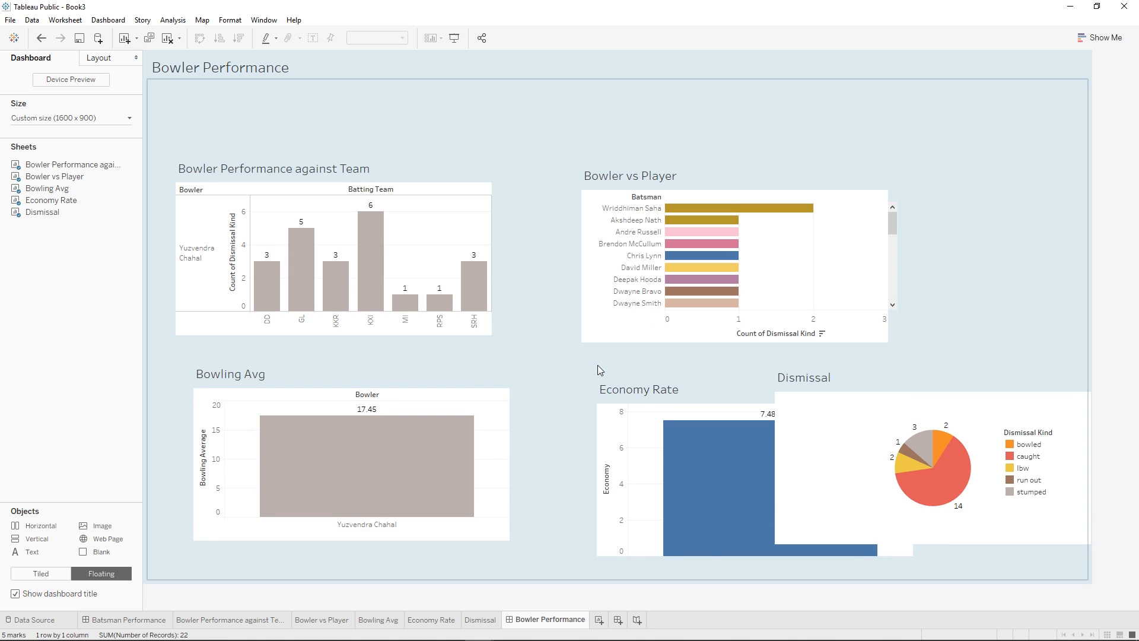
# - Move the Bowler Performance against Team chart slightly higher and shift the Bowler vs Player chart away from it to leave room
pyautogui.click(394, 169)
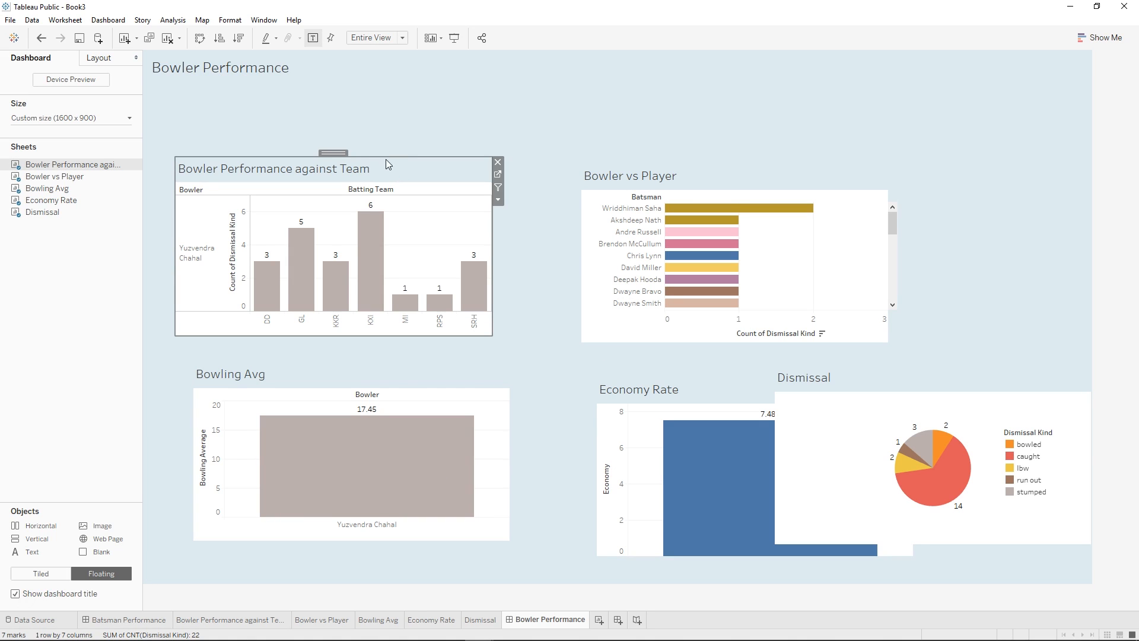
pyautogui.moveTo(334, 153); pyautogui.dragTo(333, 141)
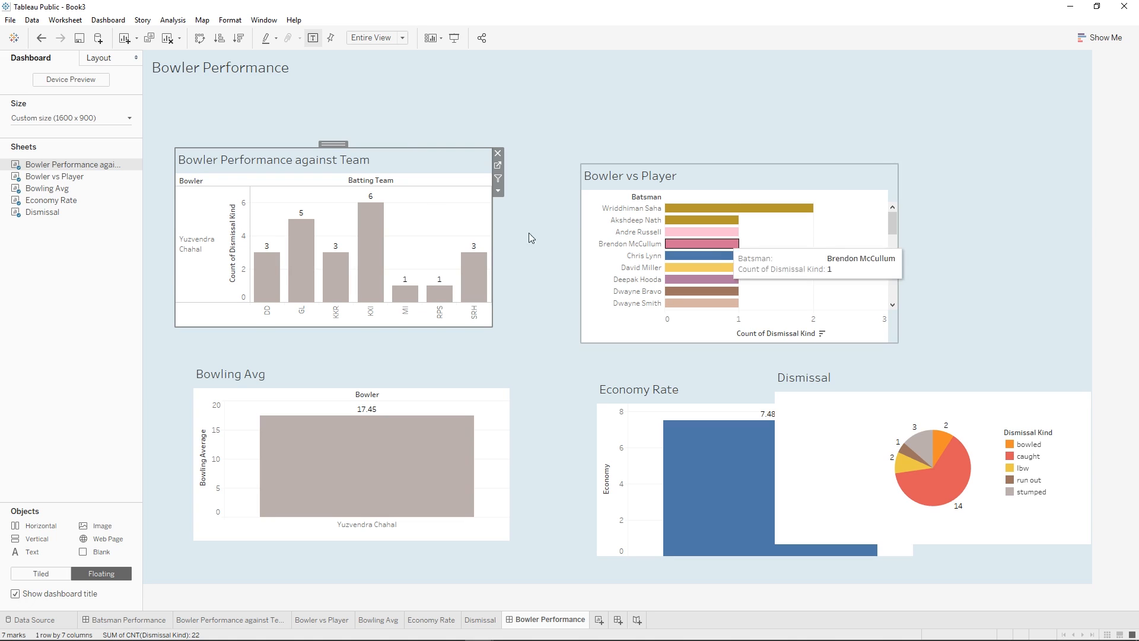
pyautogui.click(809, 178)
pyautogui.moveTo(737, 157); pyautogui.dragTo(787, 160)
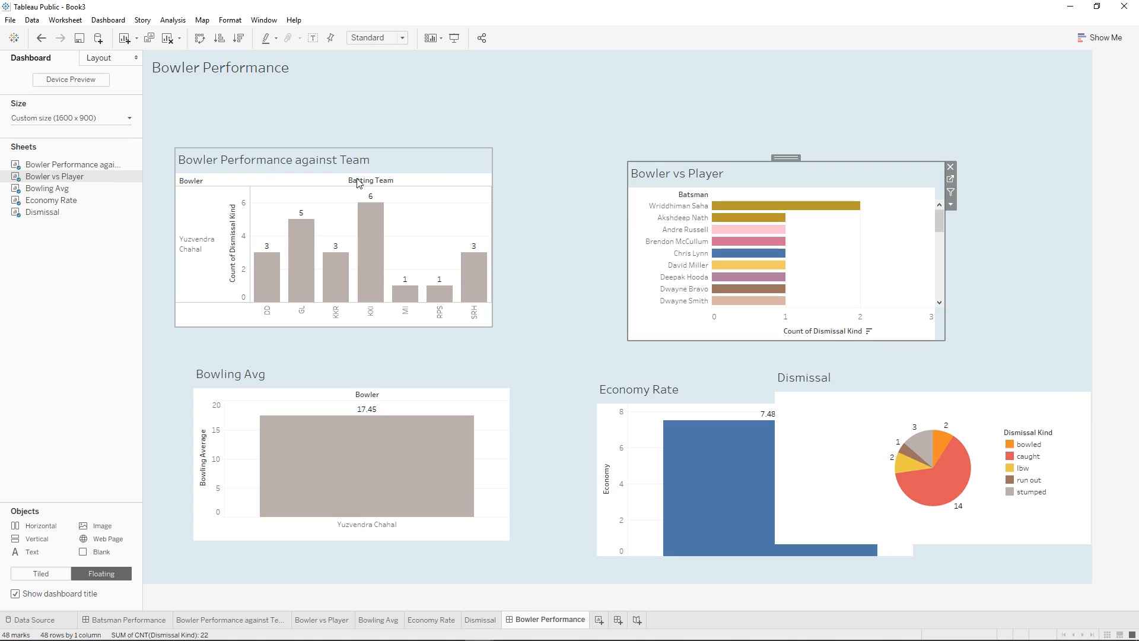
# - Set the width of the Bowler Performance against Team chart to 750
pyautogui.click(433, 173)
pyautogui.click(108, 59)
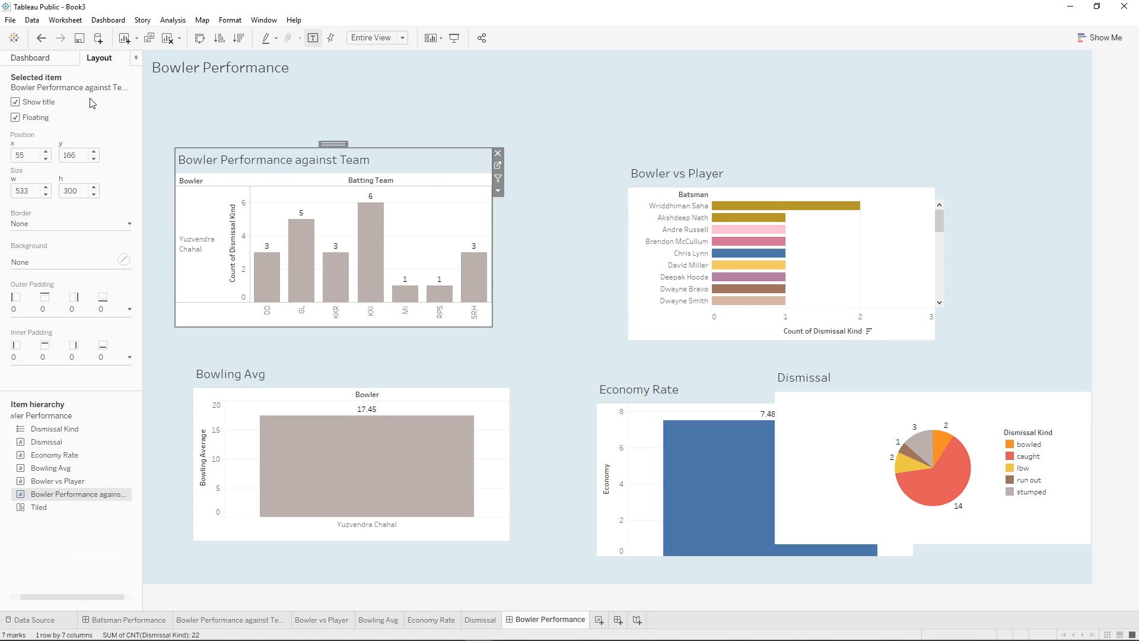
pyautogui.click(26, 192)
pyautogui.write('750')
pyautogui.press('Return')
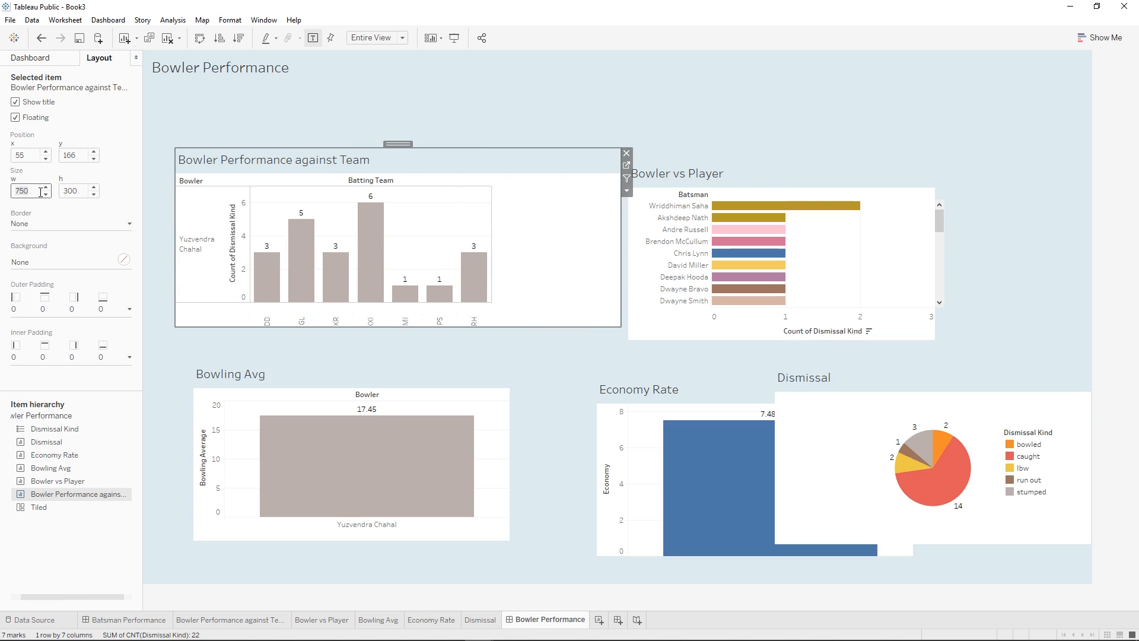
# - Set the Bowler vs Player chart's width to 750 and reposition both upper charts to fit side by side with a gap between them
pyautogui.click(768, 184)
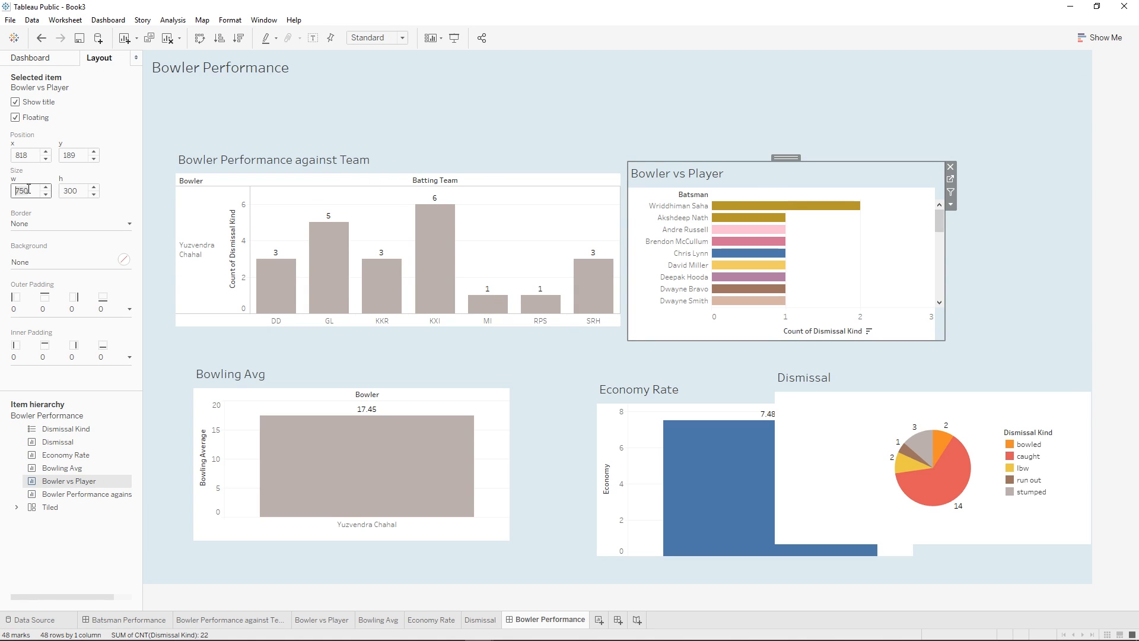
pyautogui.moveTo(859, 157); pyautogui.dragTo(865, 149)
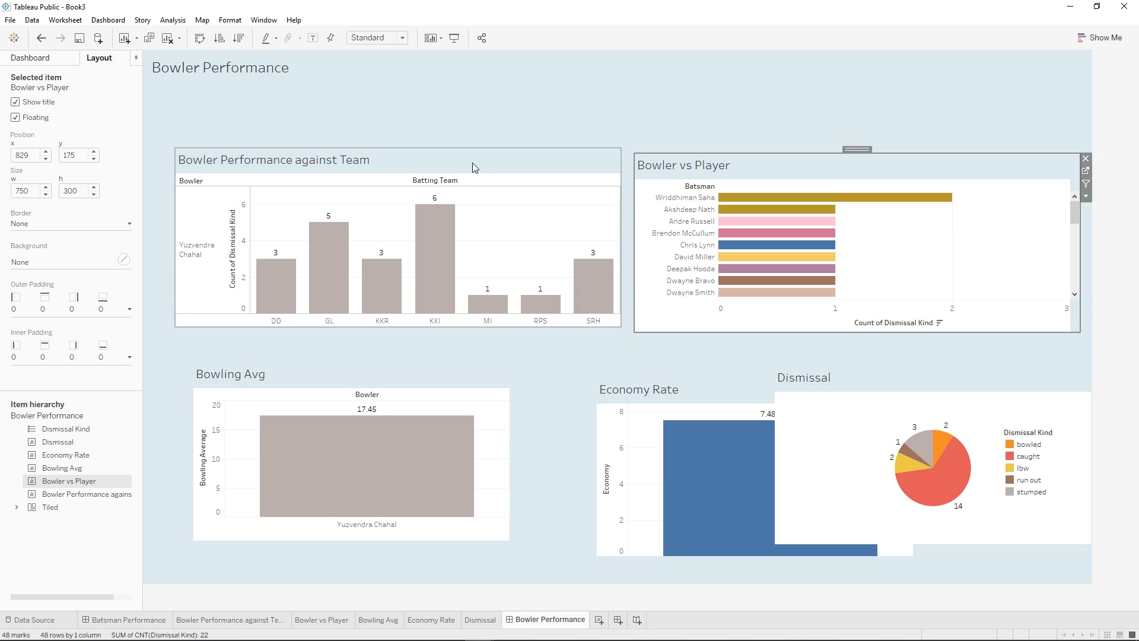
pyautogui.click(473, 163)
pyautogui.moveTo(397, 147); pyautogui.dragTo(381, 152)
# - Try the Fit Width, Fit Height and Entire View options on the Bowler vs Player chart
pyautogui.click(884, 169)
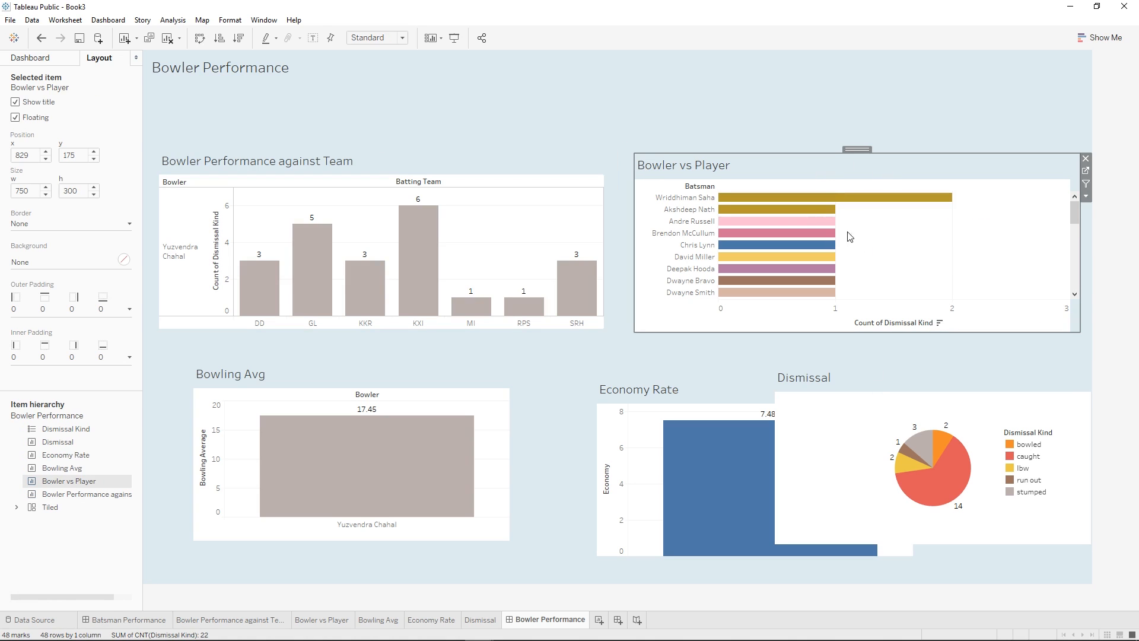
pyautogui.moveTo(836, 214)
pyautogui.scroll(-5, 836, 215)
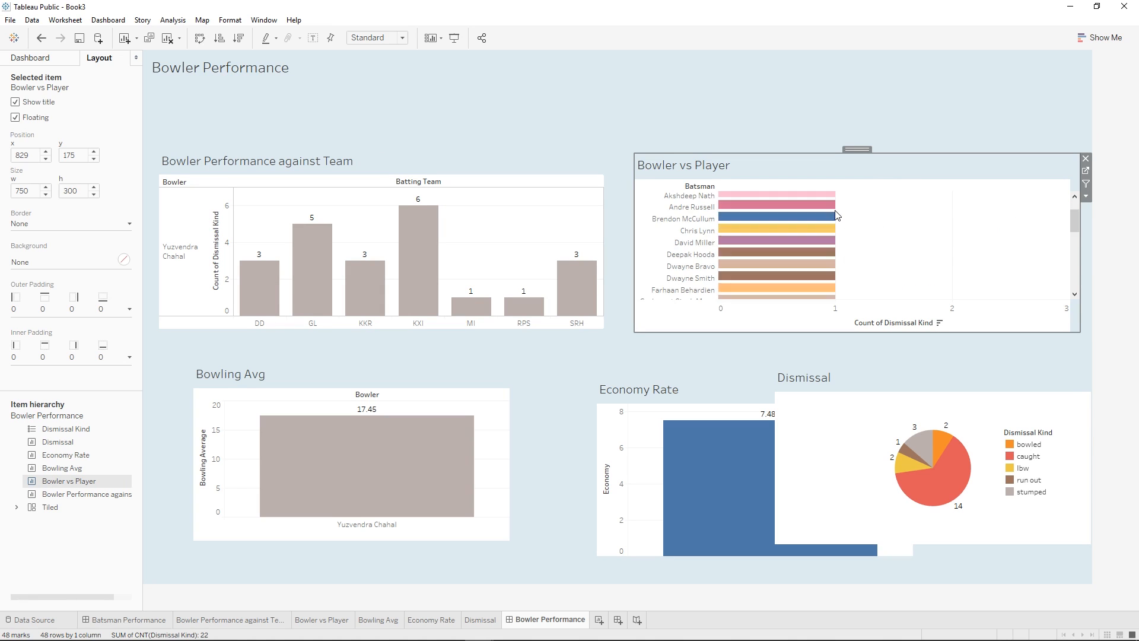
pyautogui.moveTo(1075, 254); pyautogui.dragTo(1073, 198)
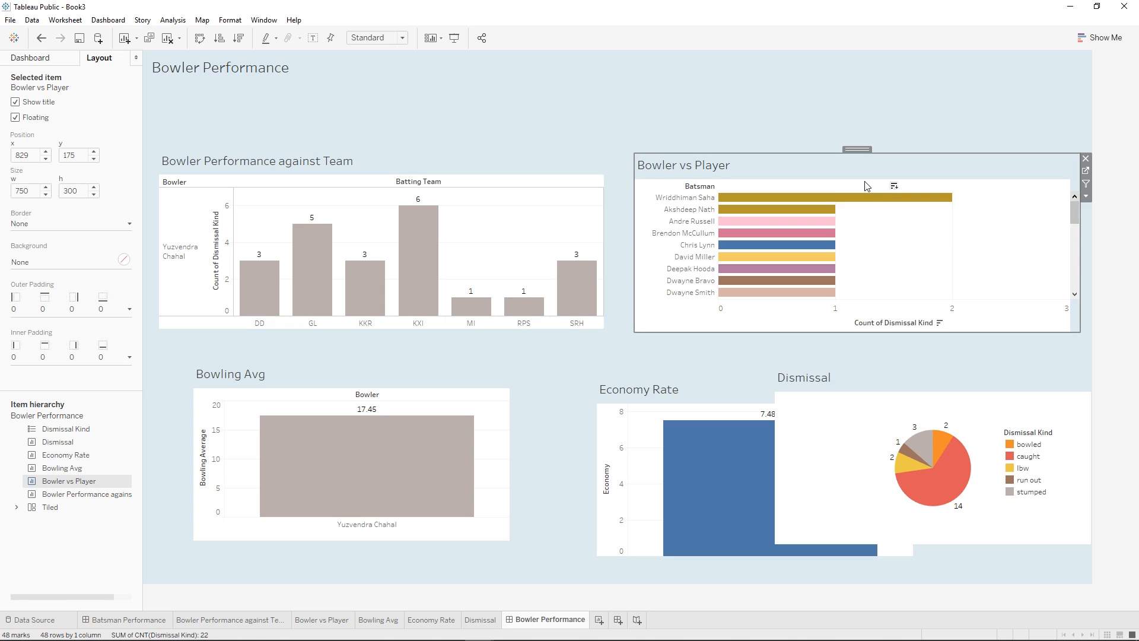
pyautogui.click(370, 39)
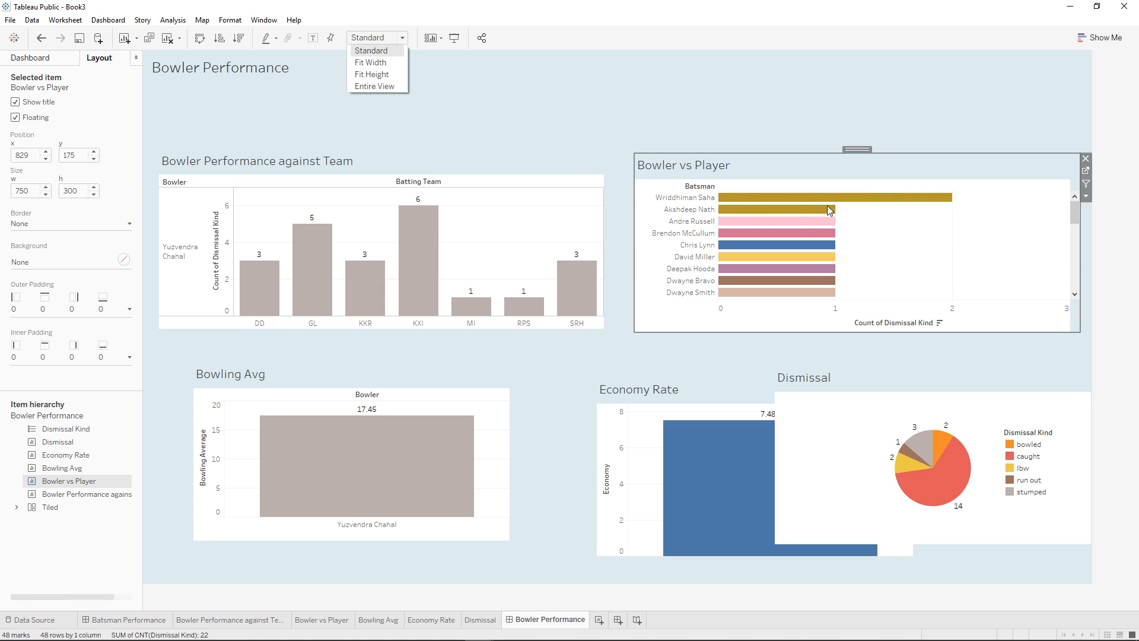
pyautogui.click(896, 233)
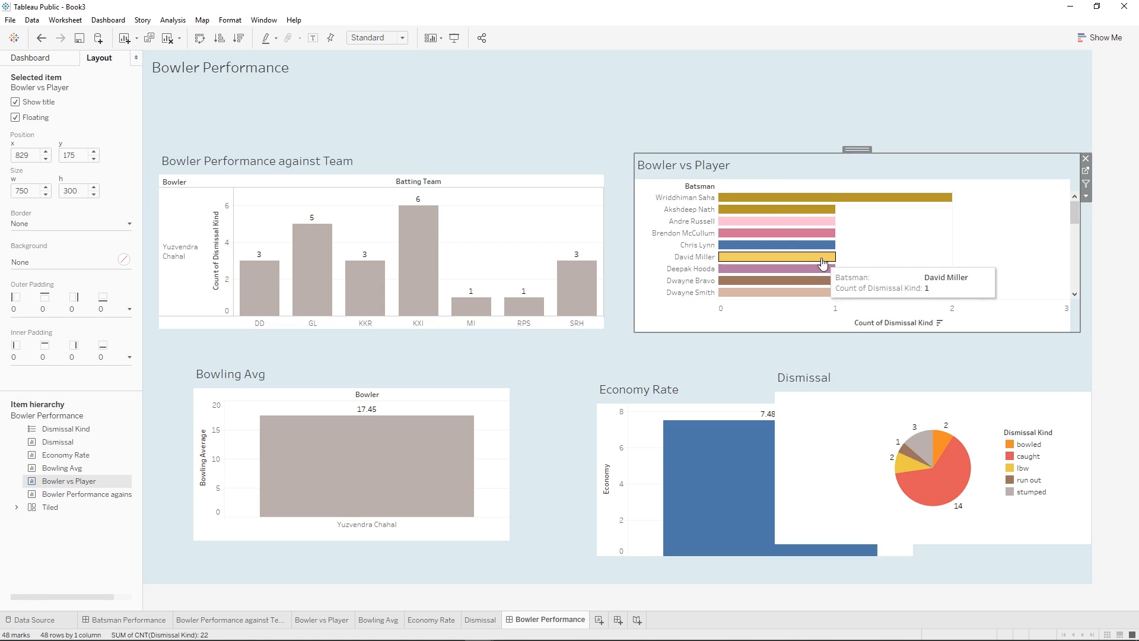
pyautogui.click(363, 39)
pyautogui.click(369, 62)
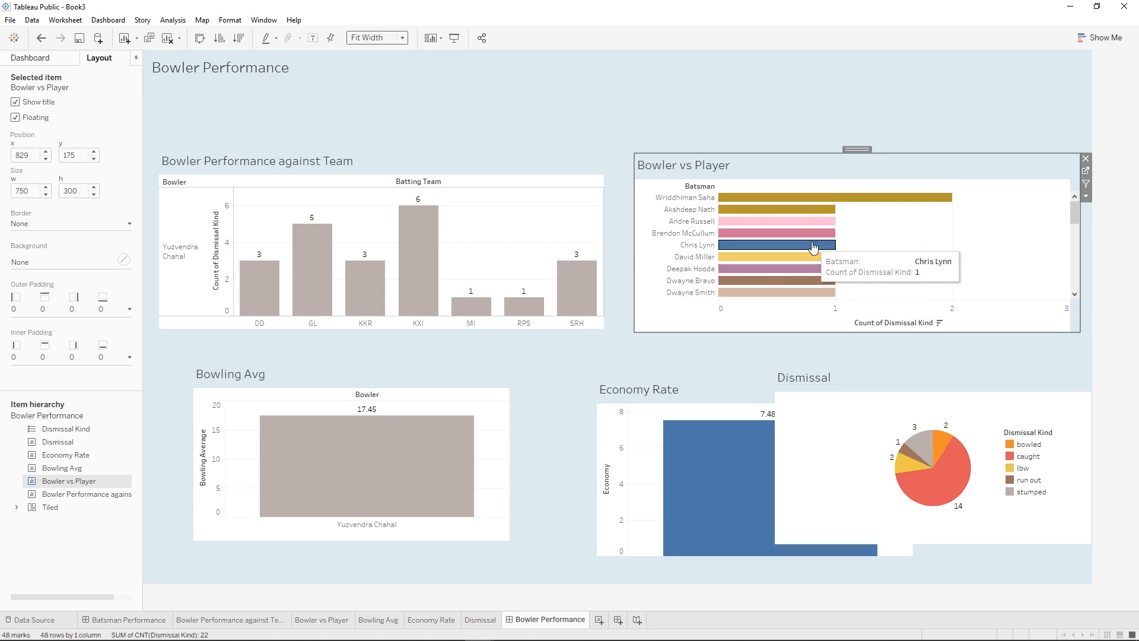
pyautogui.click(403, 38)
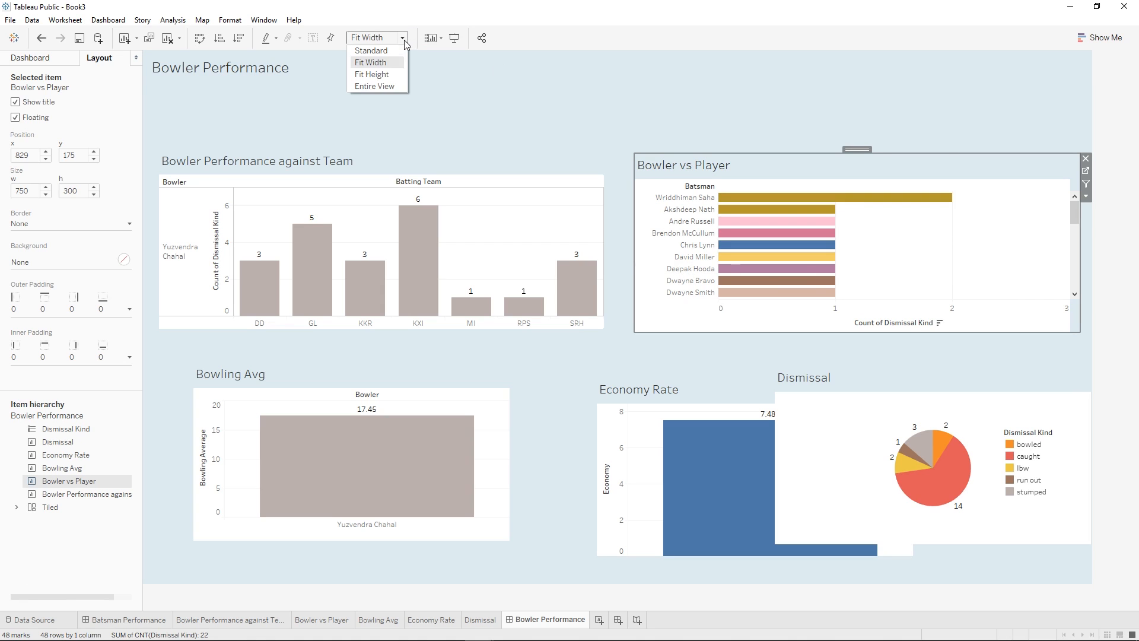
pyautogui.click(368, 73)
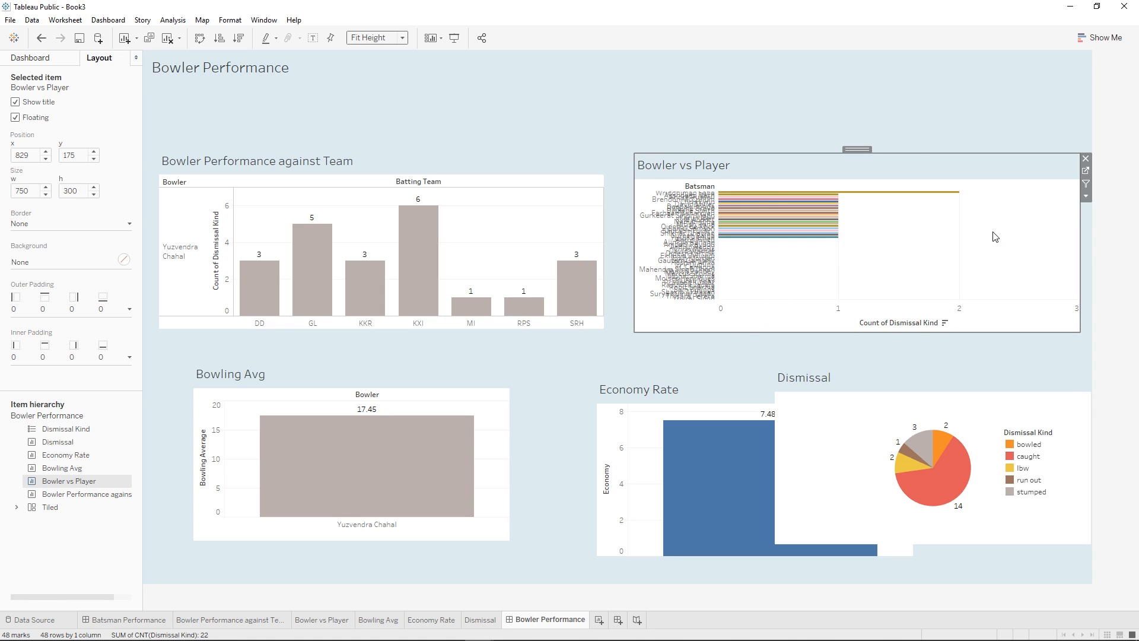
pyautogui.click(354, 39)
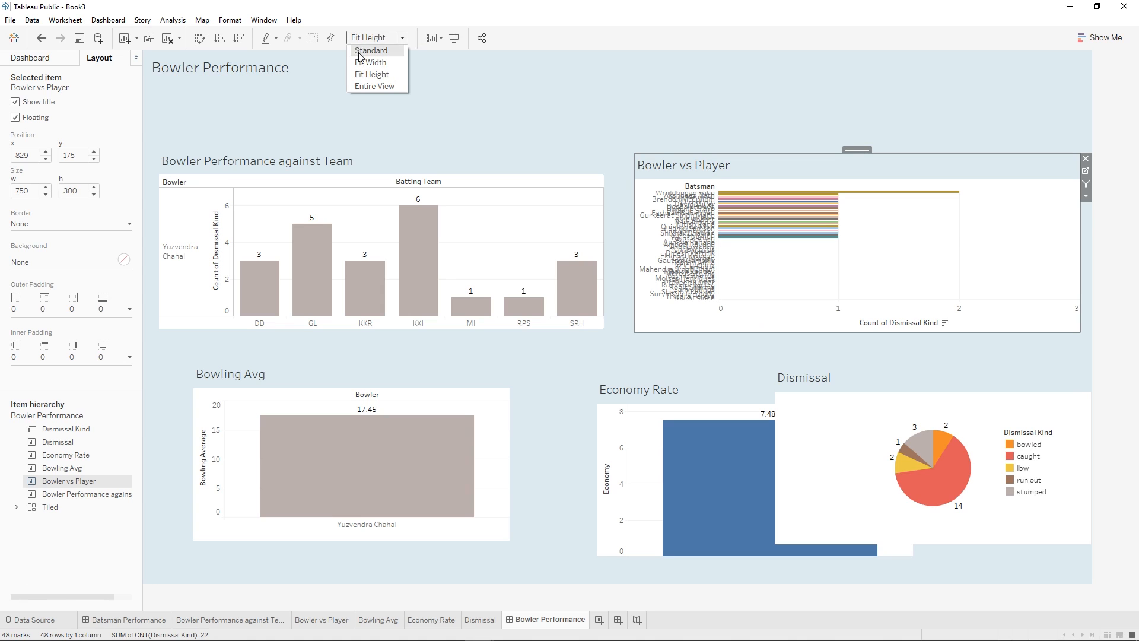
pyautogui.click(363, 88)
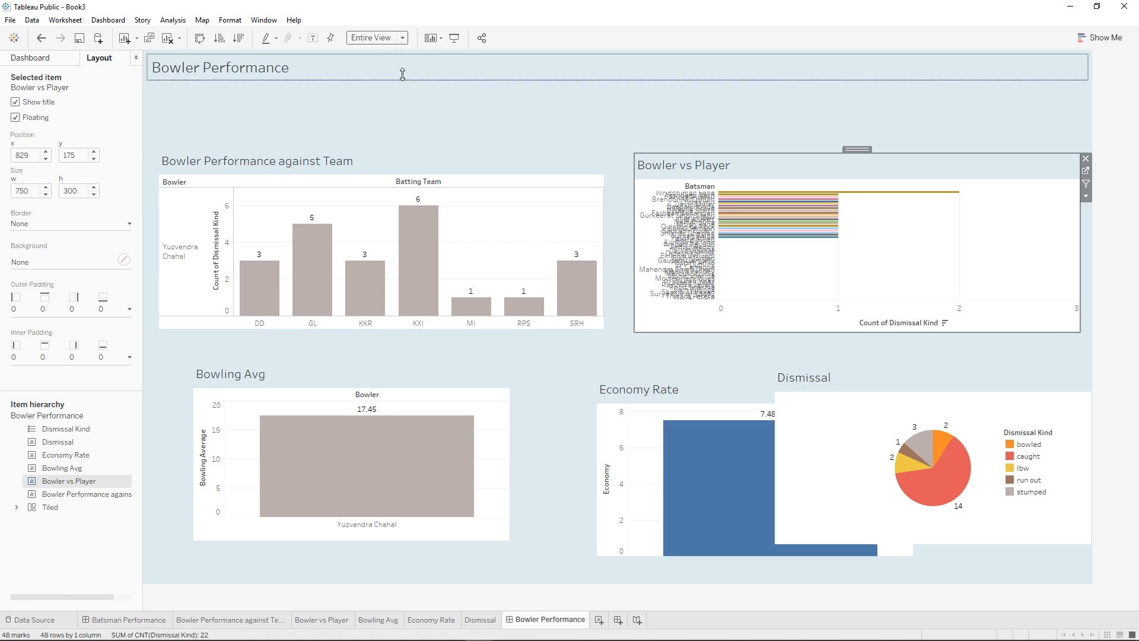
pyautogui.click(401, 38)
pyautogui.click(370, 51)
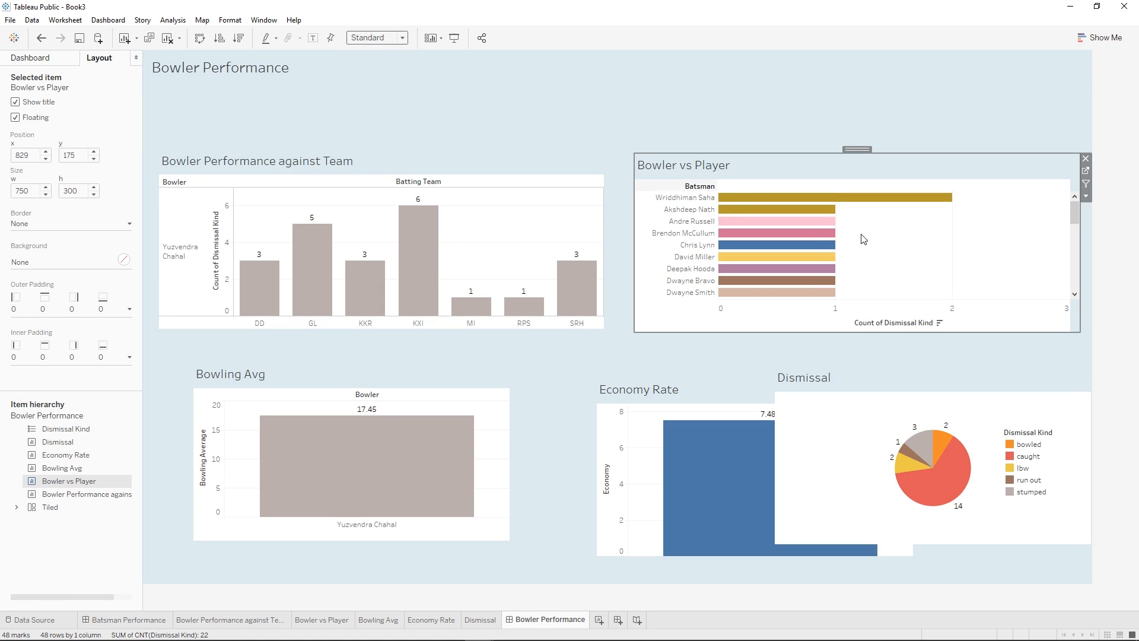
pyautogui.click(356, 39)
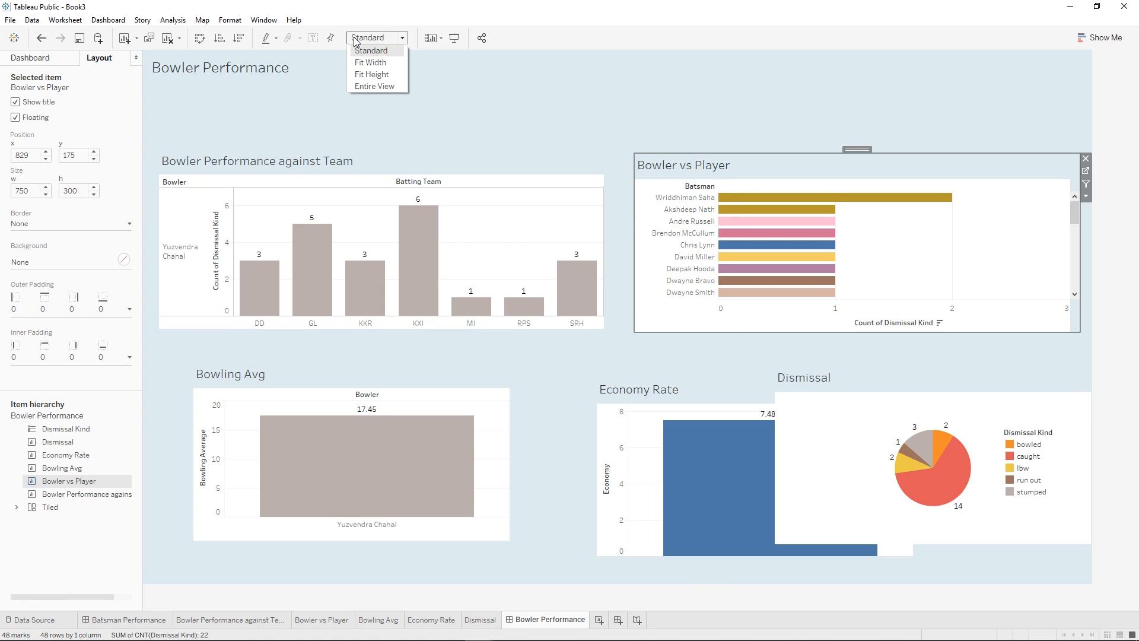
pyautogui.click(366, 63)
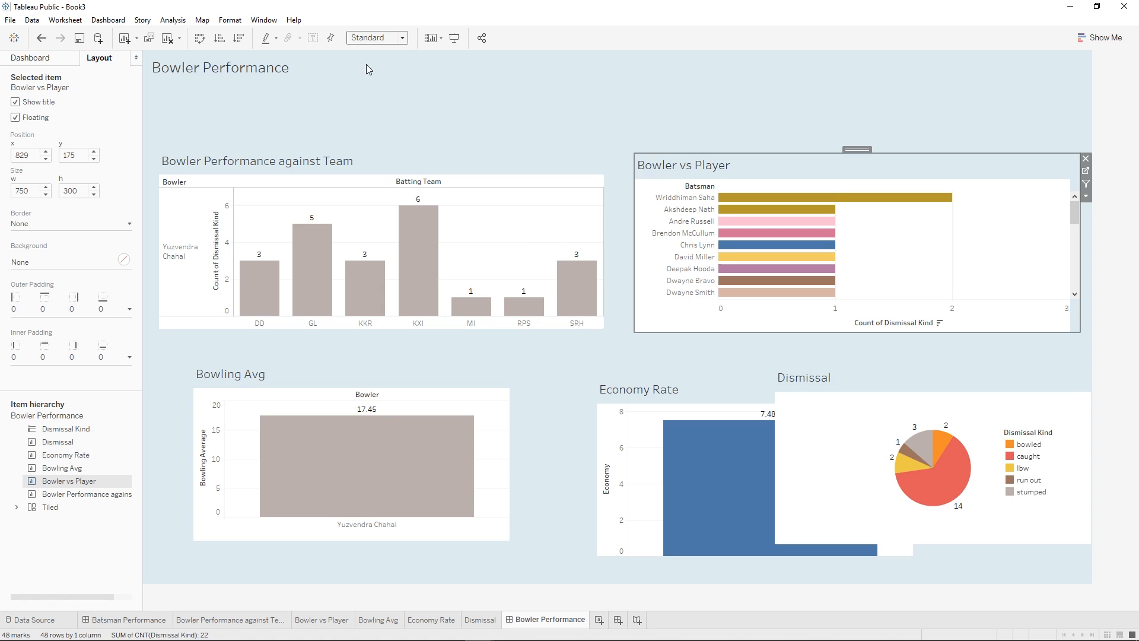
pyautogui.click(397, 39)
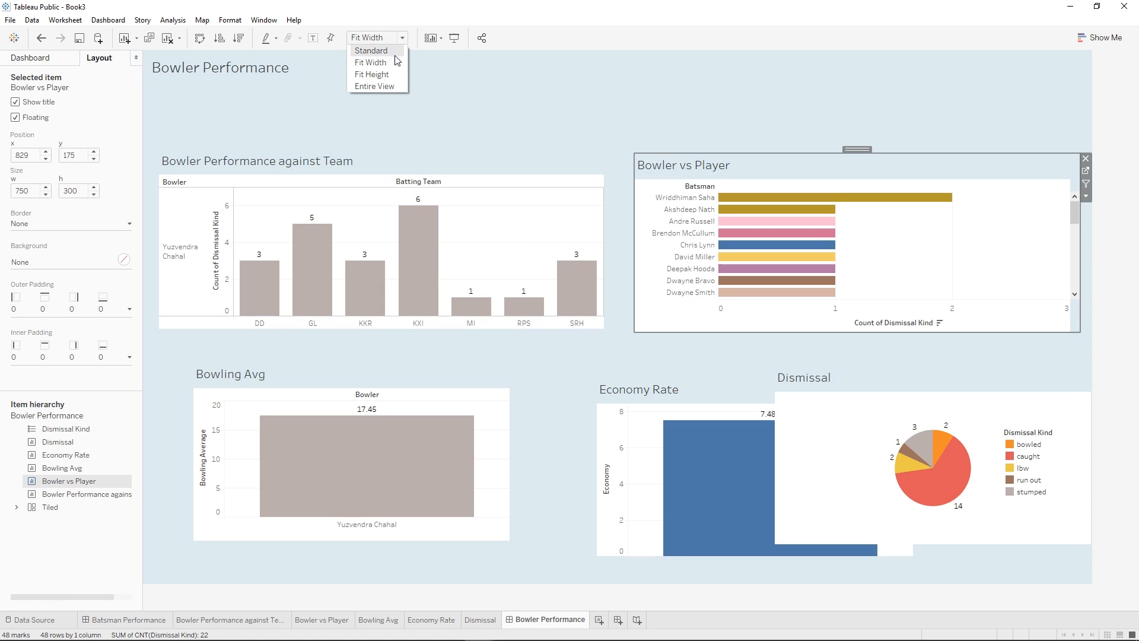
pyautogui.click(374, 86)
# - Set the Bowling Avg chart's width to 300 and move it closer to the dashboard's outer edge, below Bowler Performance against Team
pyautogui.click(460, 397)
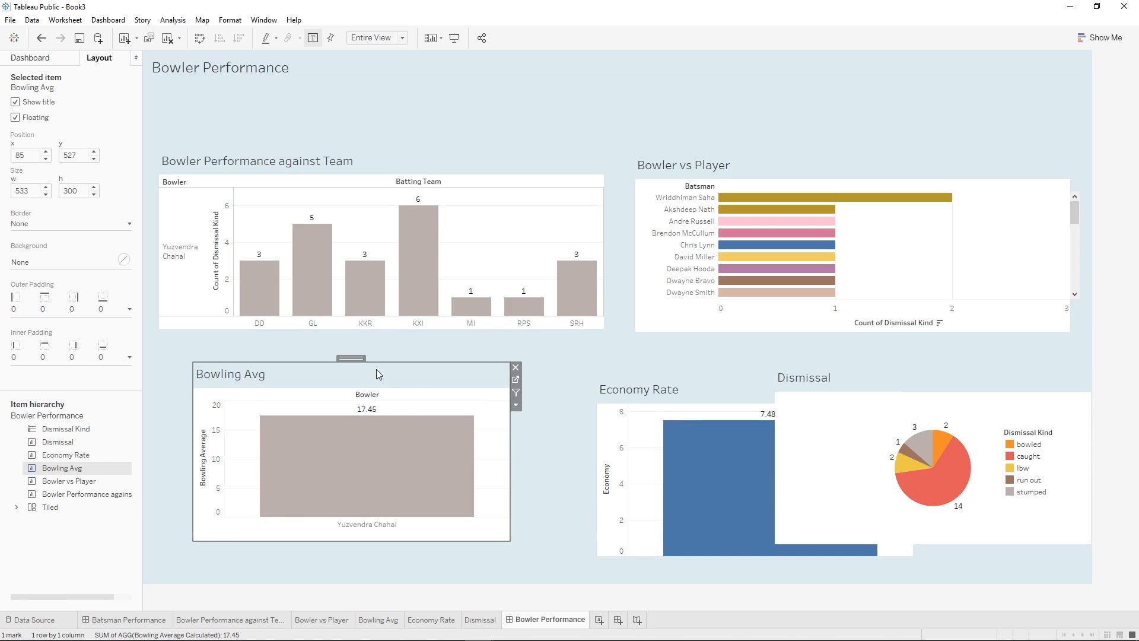
pyautogui.click(349, 234)
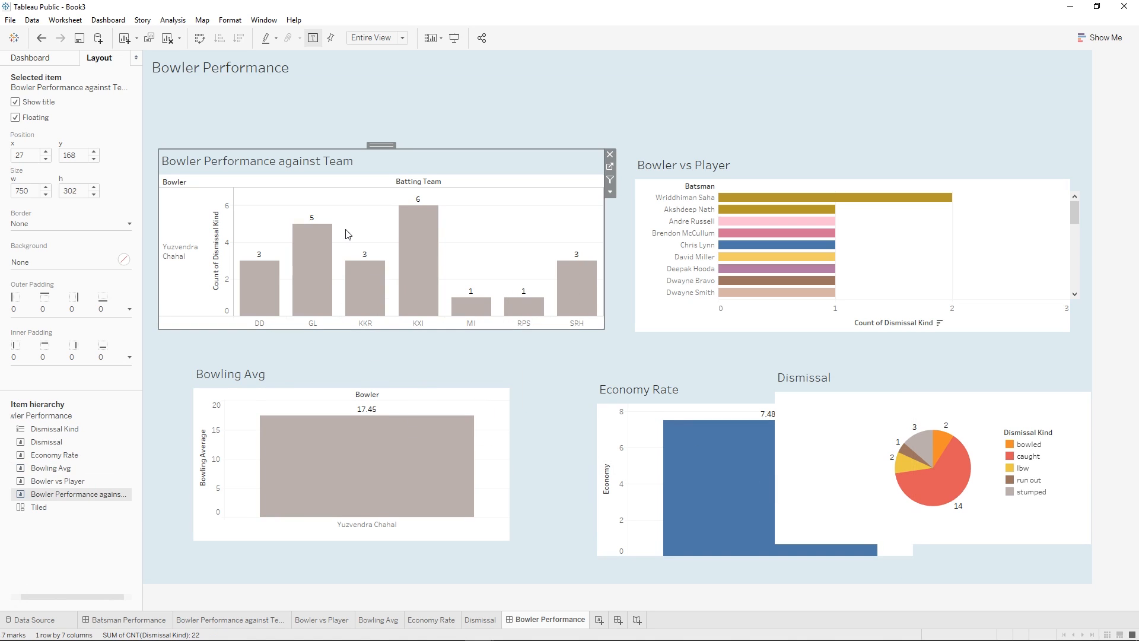
pyautogui.click(369, 375)
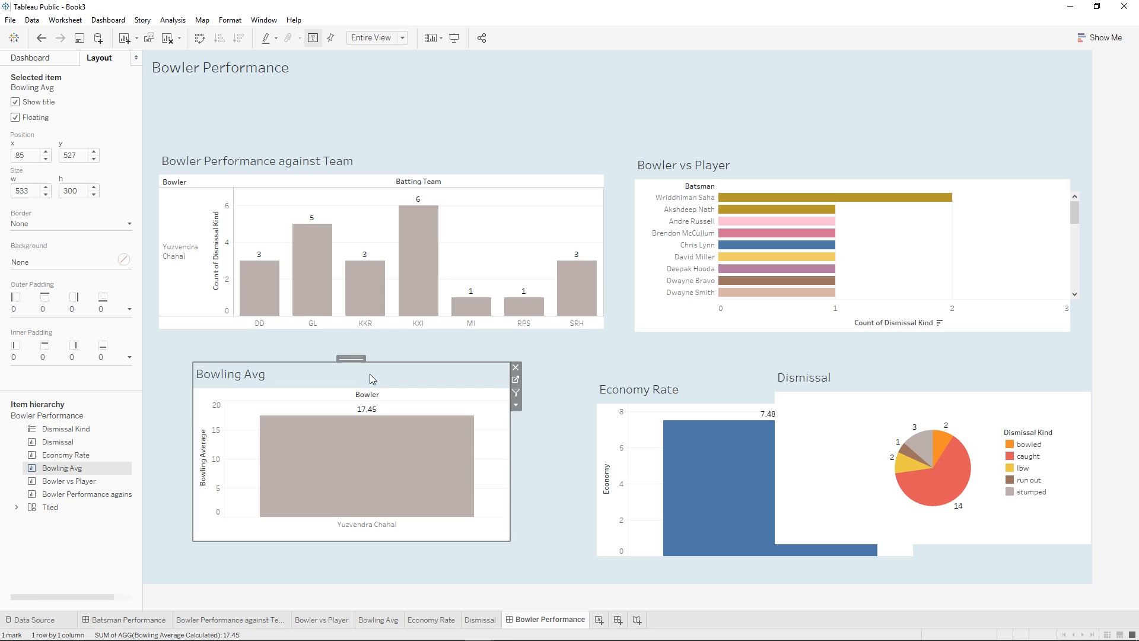
pyautogui.click(54, 64)
pyautogui.click(98, 57)
pyautogui.press('Return')
pyautogui.moveTo(293, 358); pyautogui.dragTo(266, 357)
# - Set the Economy Rate chart's width to 300 and move it beside the Bowling Avg chart
pyautogui.click(65, 454)
pyautogui.click(25, 190)
pyautogui.press('Return')
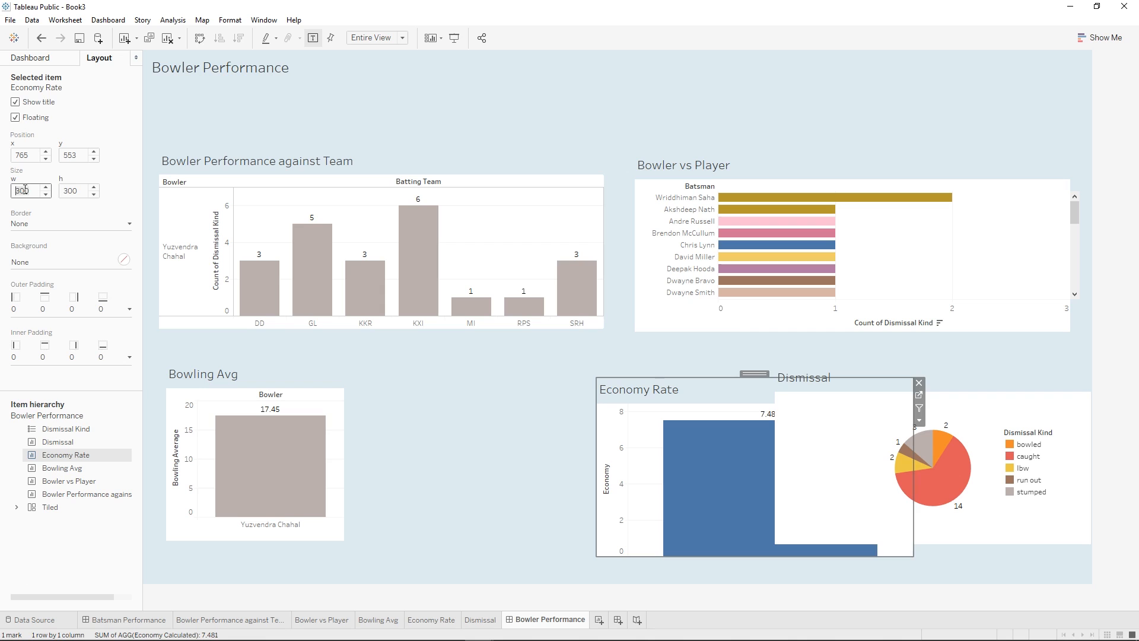
pyautogui.moveTo(687, 373); pyautogui.dragTo(481, 362)
# - Set the Dismissal chart's width to 750 and align it directly below the Bowler vs Player chart
pyautogui.click(783, 457)
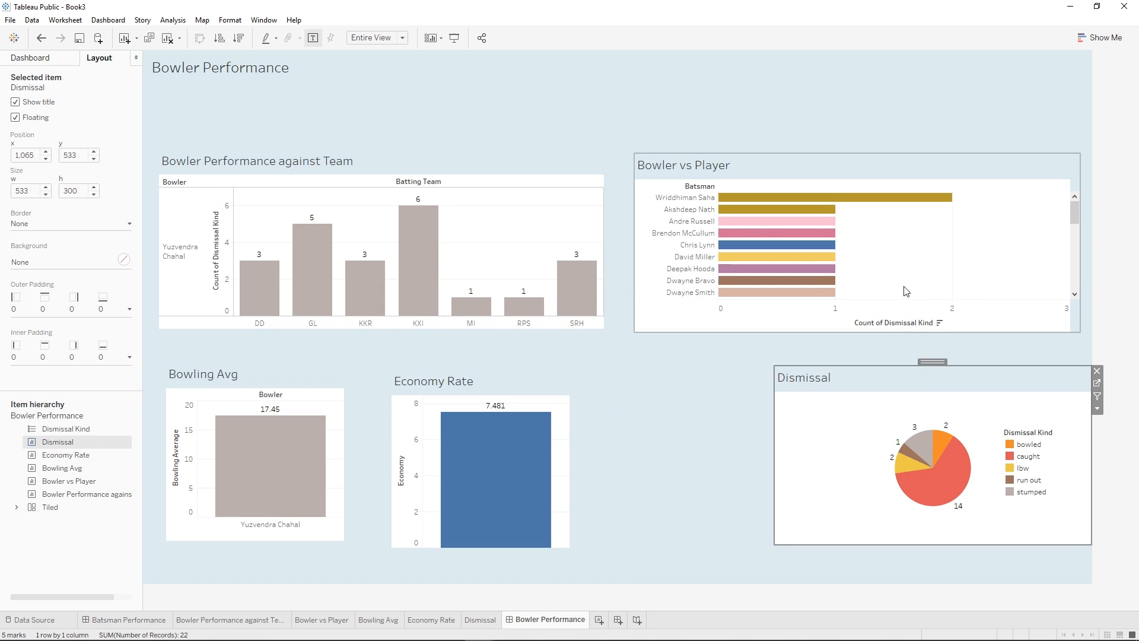
pyautogui.click(868, 297)
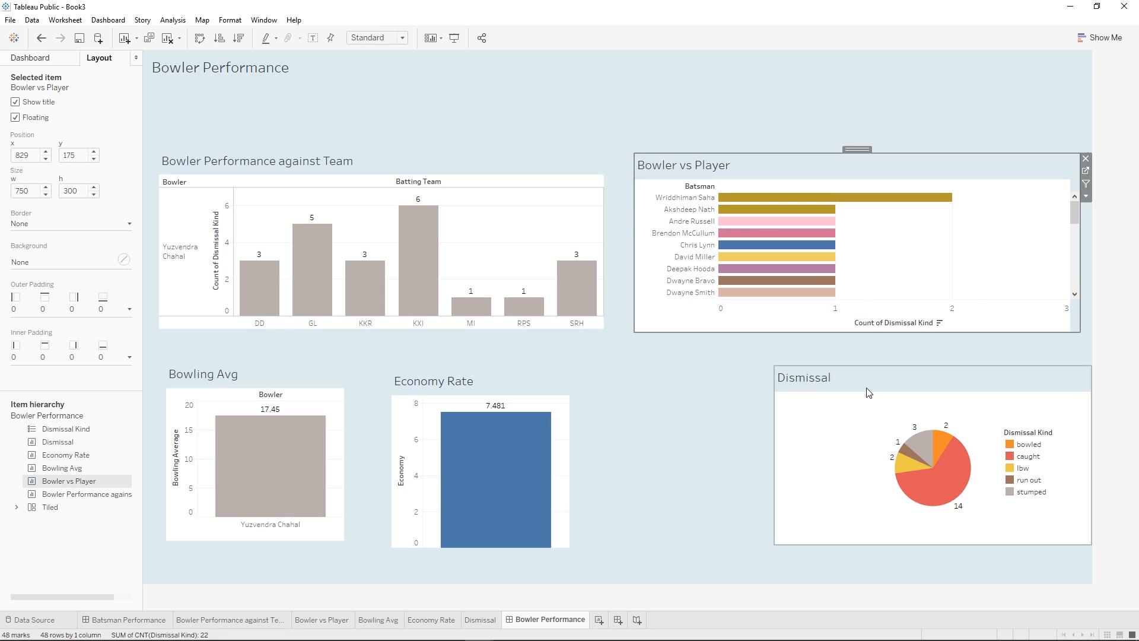
pyautogui.click(852, 440)
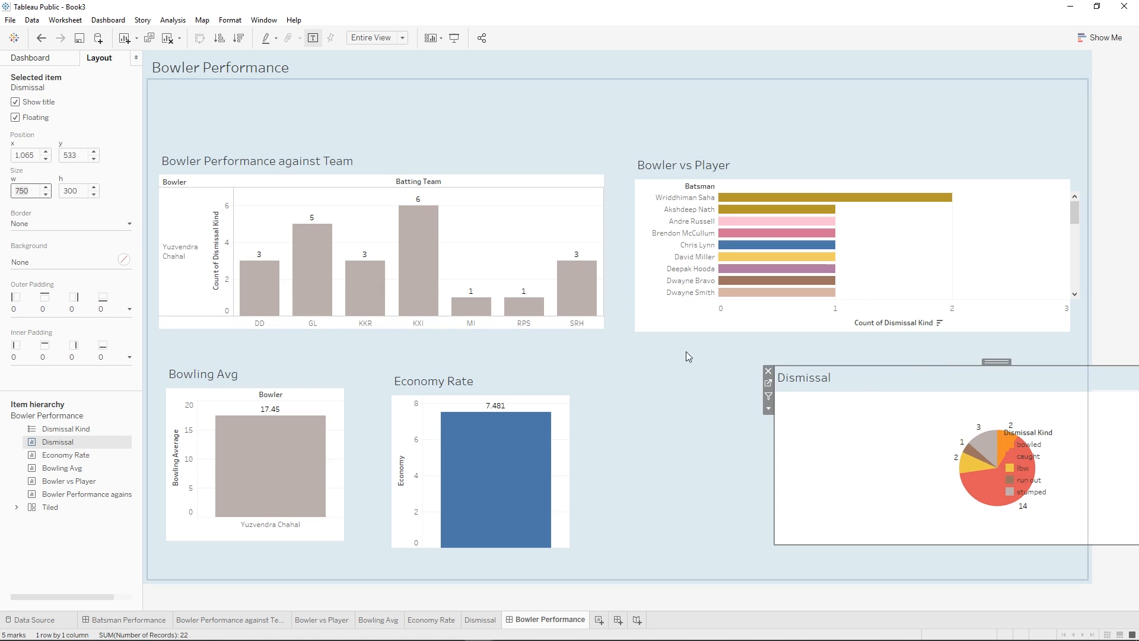
pyautogui.moveTo(1001, 363); pyautogui.dragTo(860, 362)
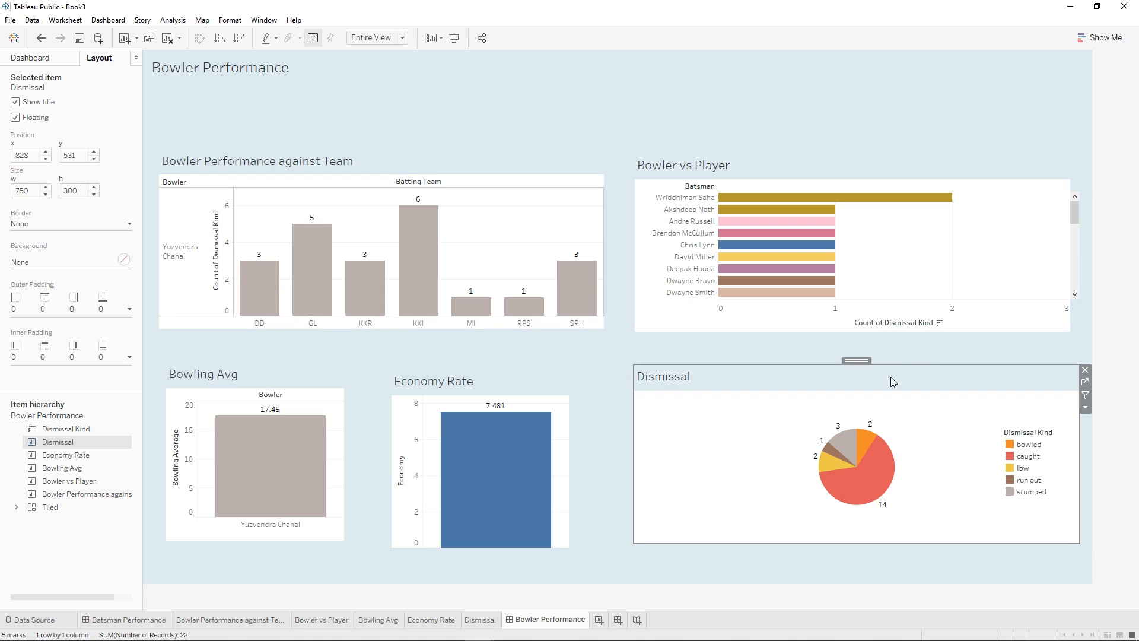
pyautogui.click(526, 361)
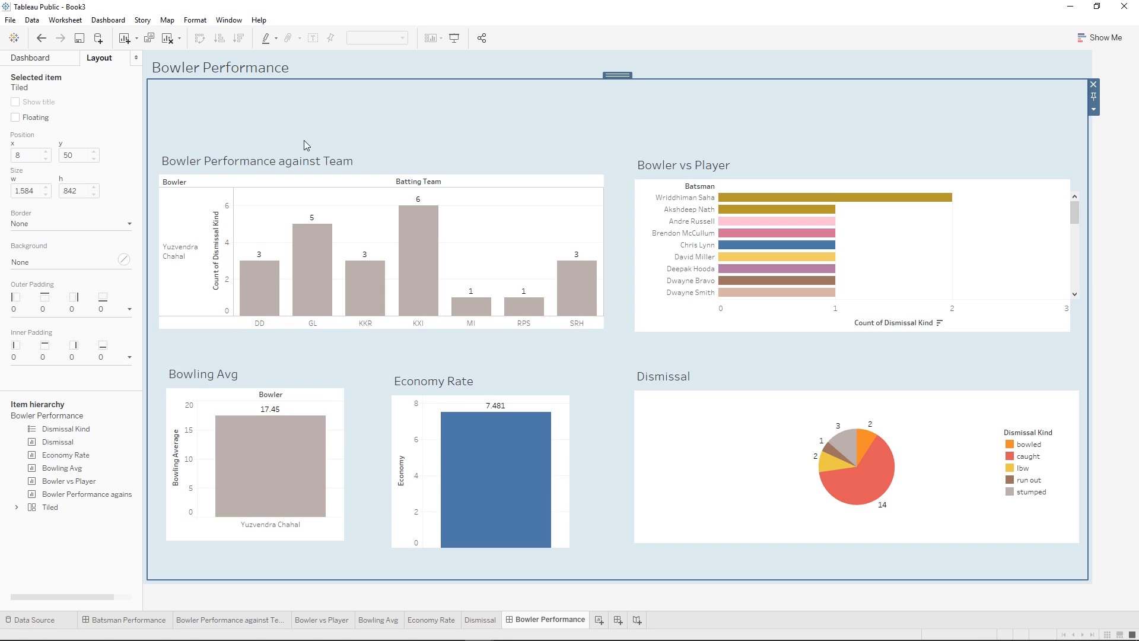
pyautogui.click(472, 155)
pyautogui.click(478, 136)
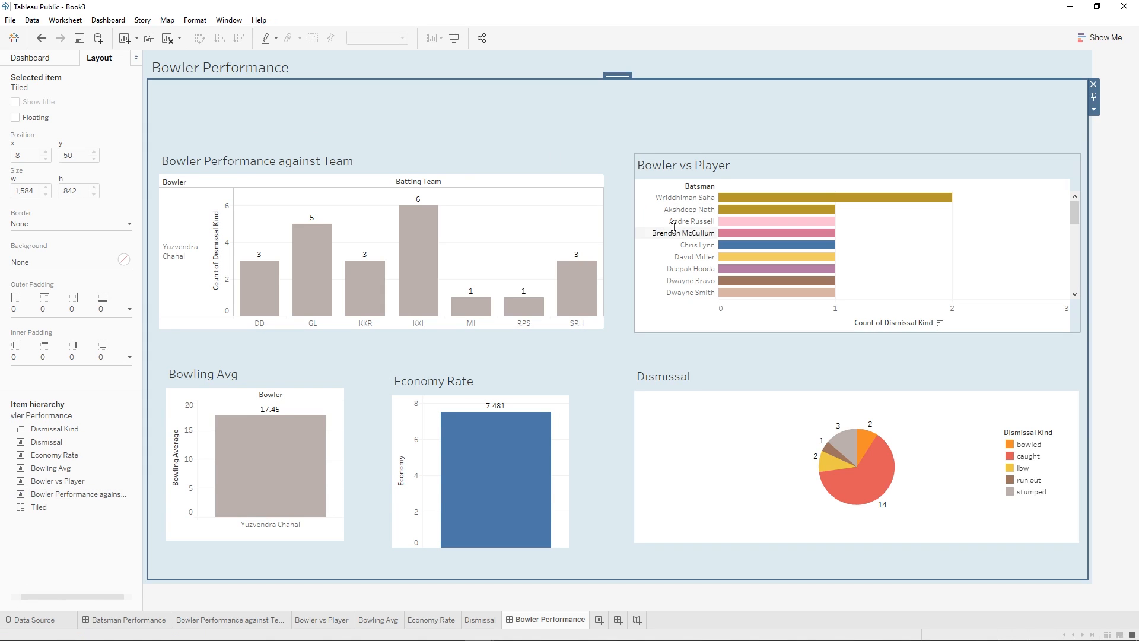
# - Check the filters applied on the bowler worksheets from Bowler vs Player through Dismissal, and return to the Bowler Performance dashboard
pyautogui.click(322, 620)
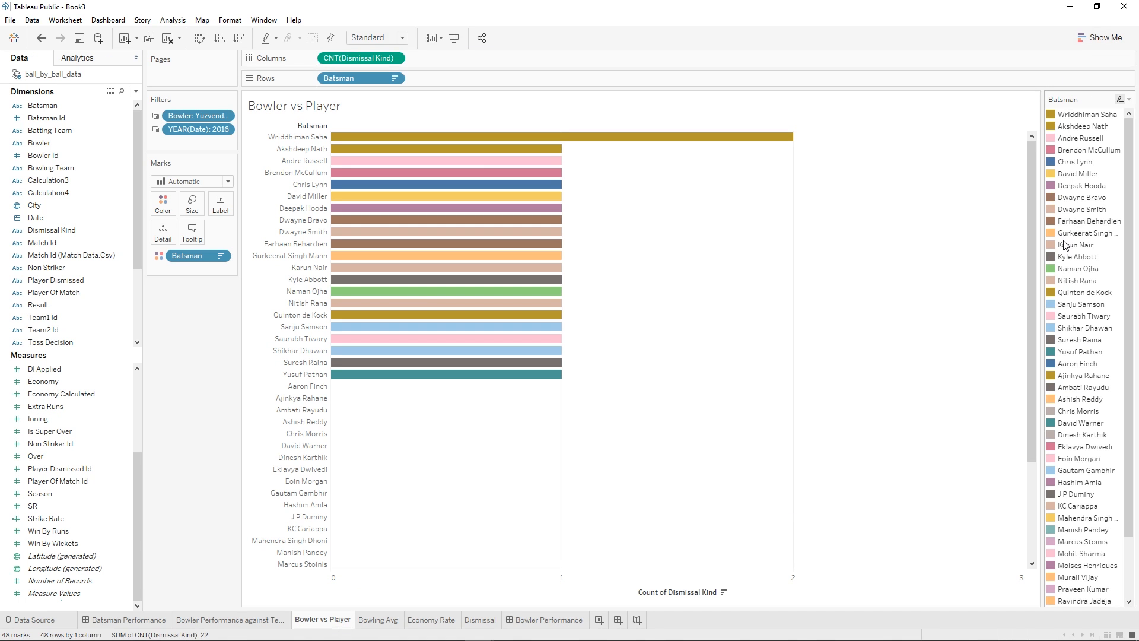
pyautogui.click(378, 620)
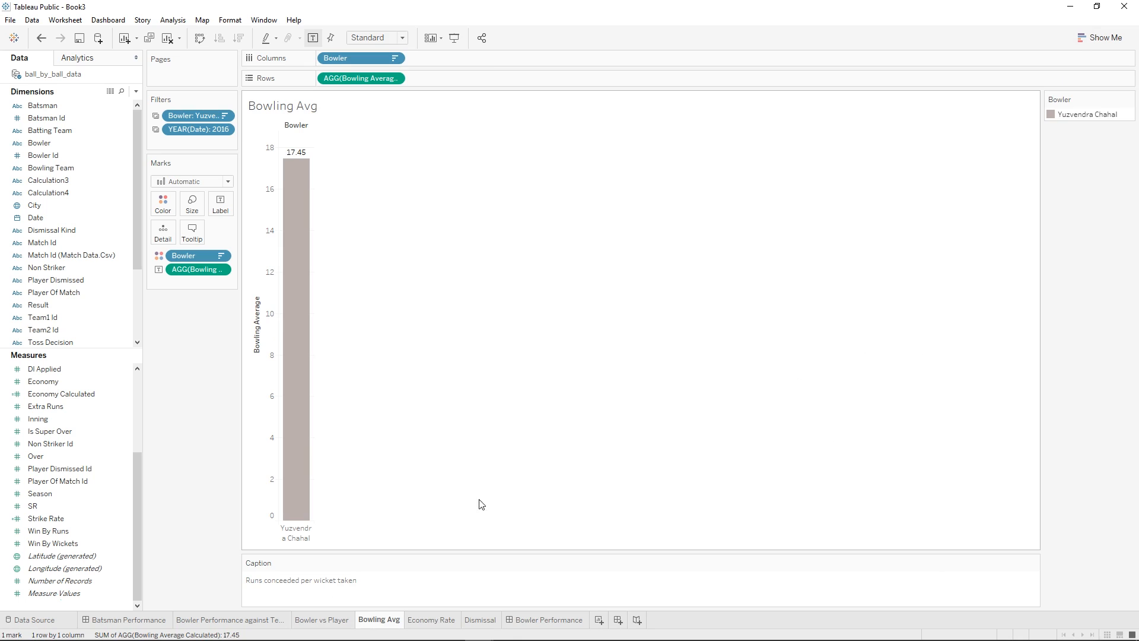
pyautogui.click(423, 620)
pyautogui.click(481, 620)
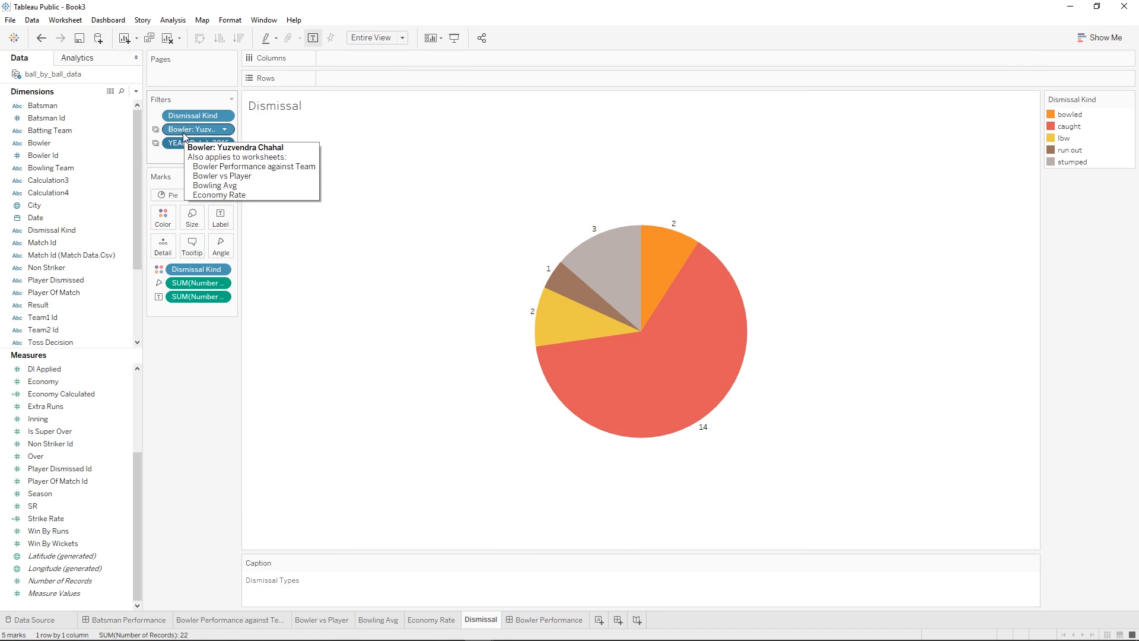
pyautogui.click(556, 619)
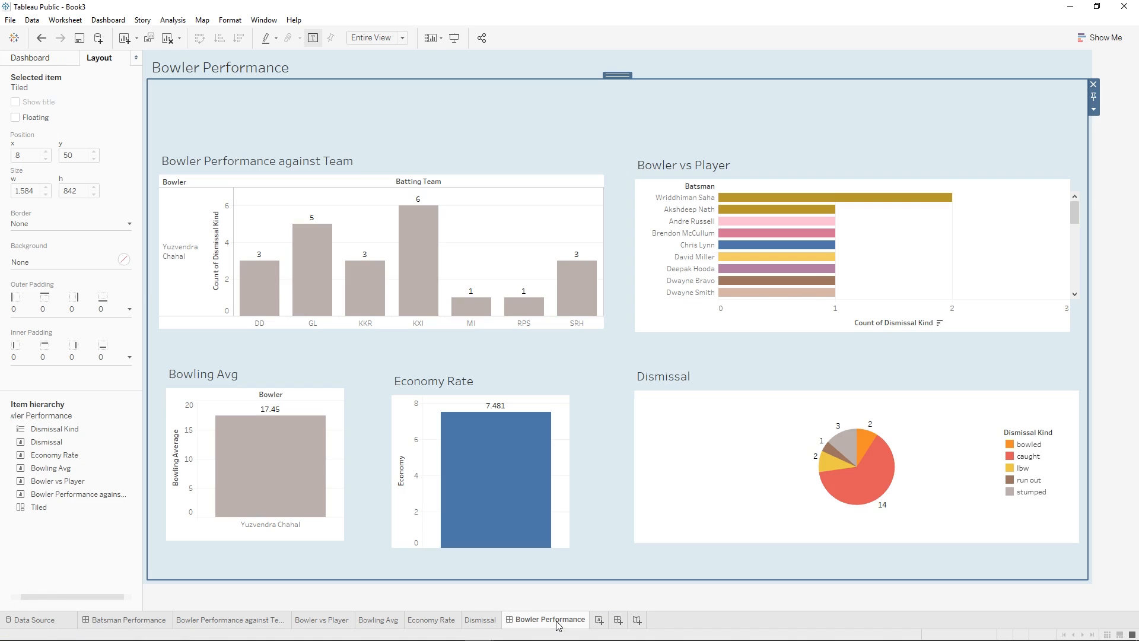
# - Add the Bowler filter from the Bowler Performance against Team chart and display it as a multiple values dropdown
pyautogui.click(478, 194)
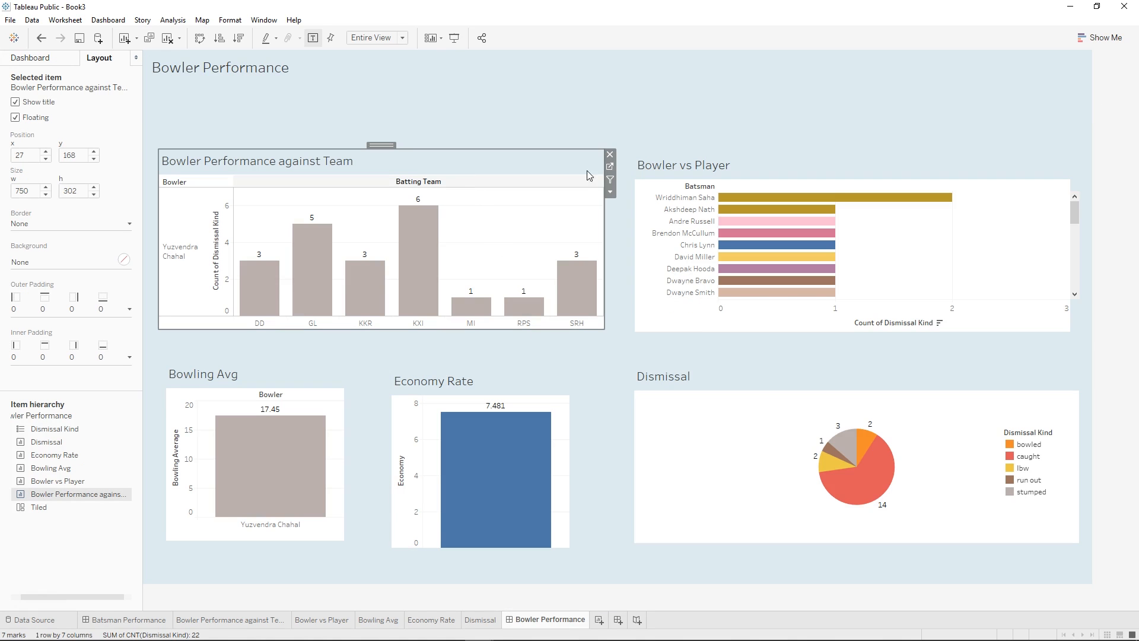
pyautogui.click(609, 192)
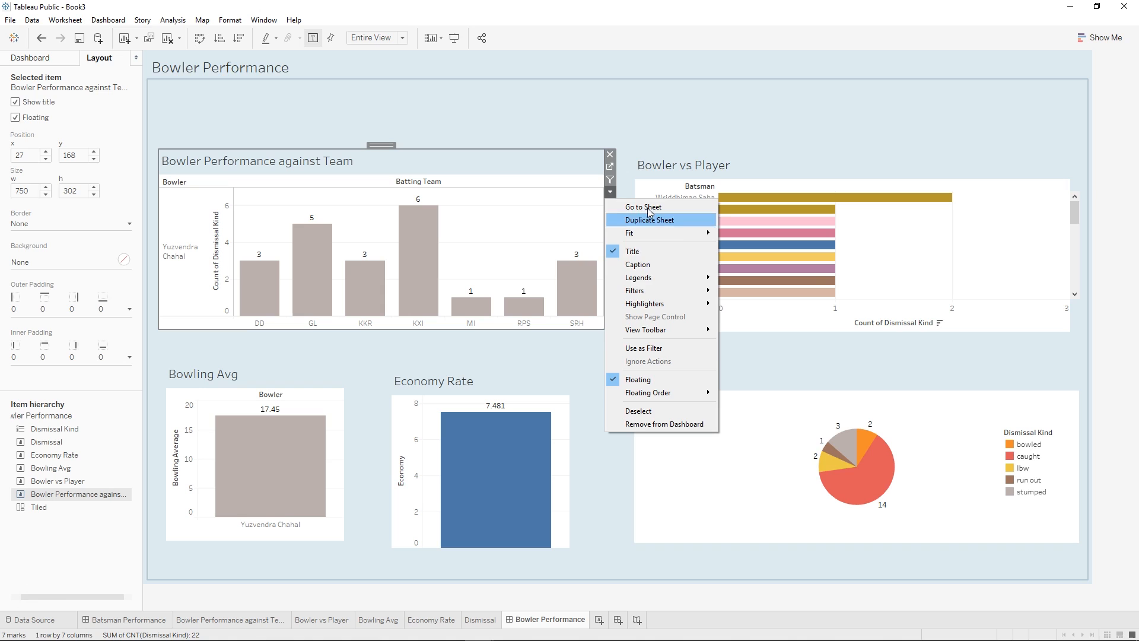
pyautogui.moveTo(669, 294)
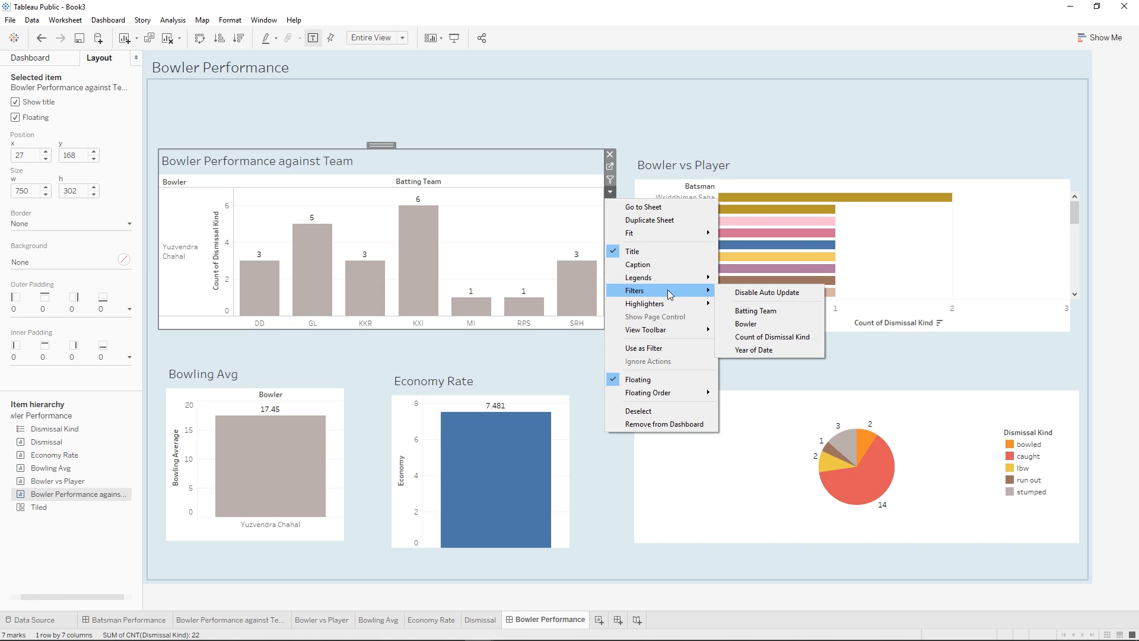
pyautogui.click(789, 327)
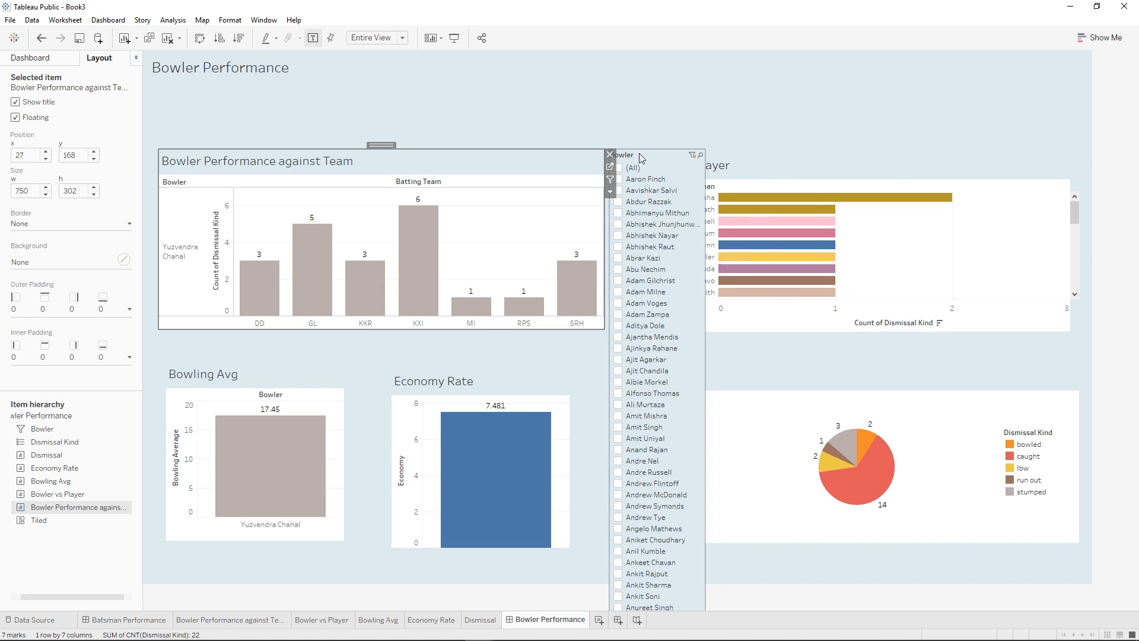
pyautogui.click(691, 156)
pyautogui.click(710, 169)
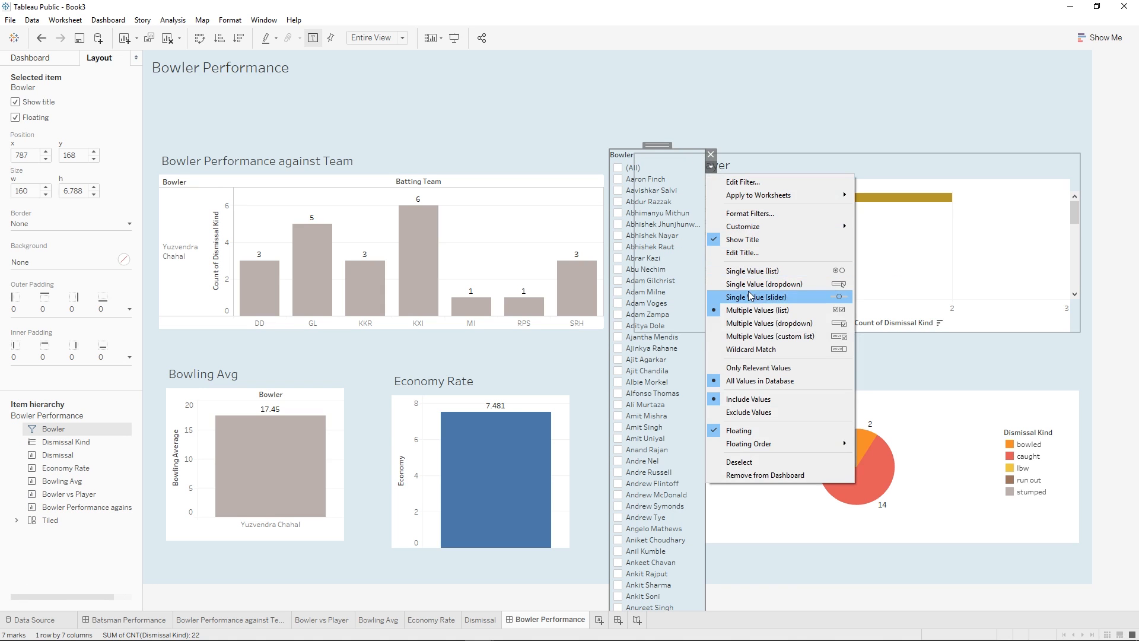
pyautogui.click(769, 324)
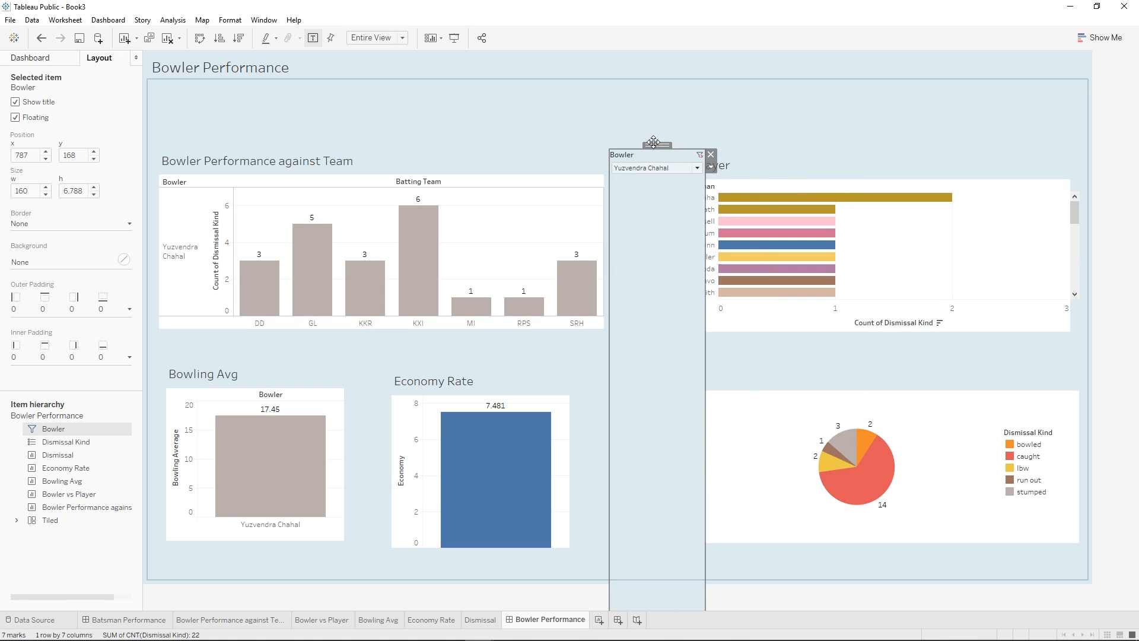
# - Move the floating Bowler filter under the dashboard title and reduce its height to 55
pyautogui.moveTo(655, 147); pyautogui.dragTo(227, 79)
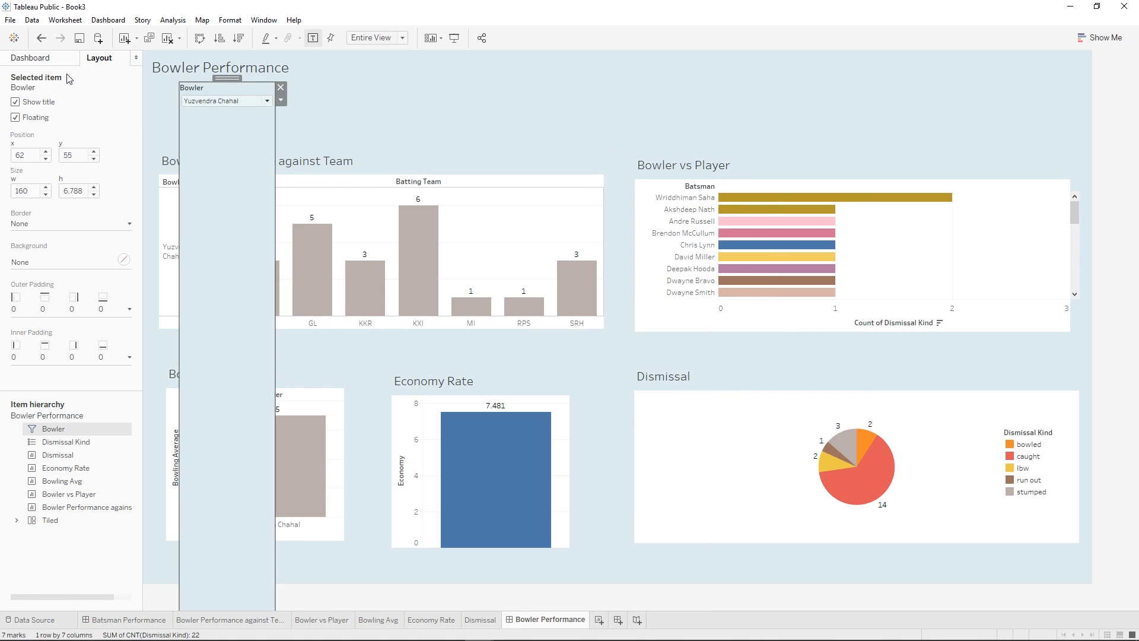
pyautogui.doubleClick(84, 192)
pyautogui.write('20')
pyautogui.press('Return')
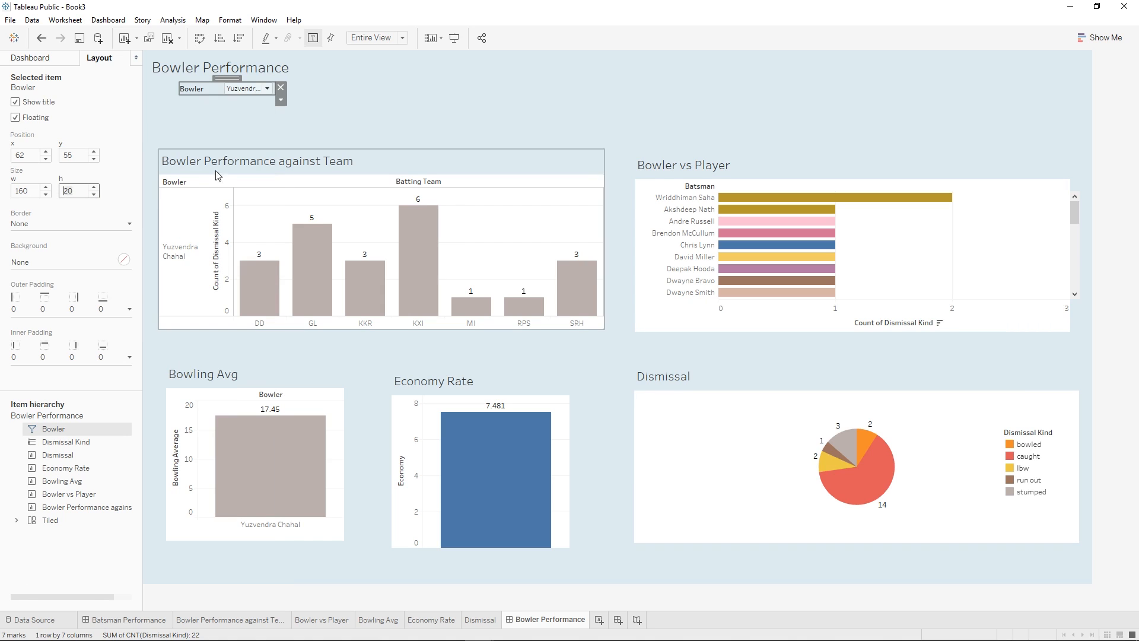
pyautogui.moveTo(230, 119); pyautogui.dragTo(228, 116)
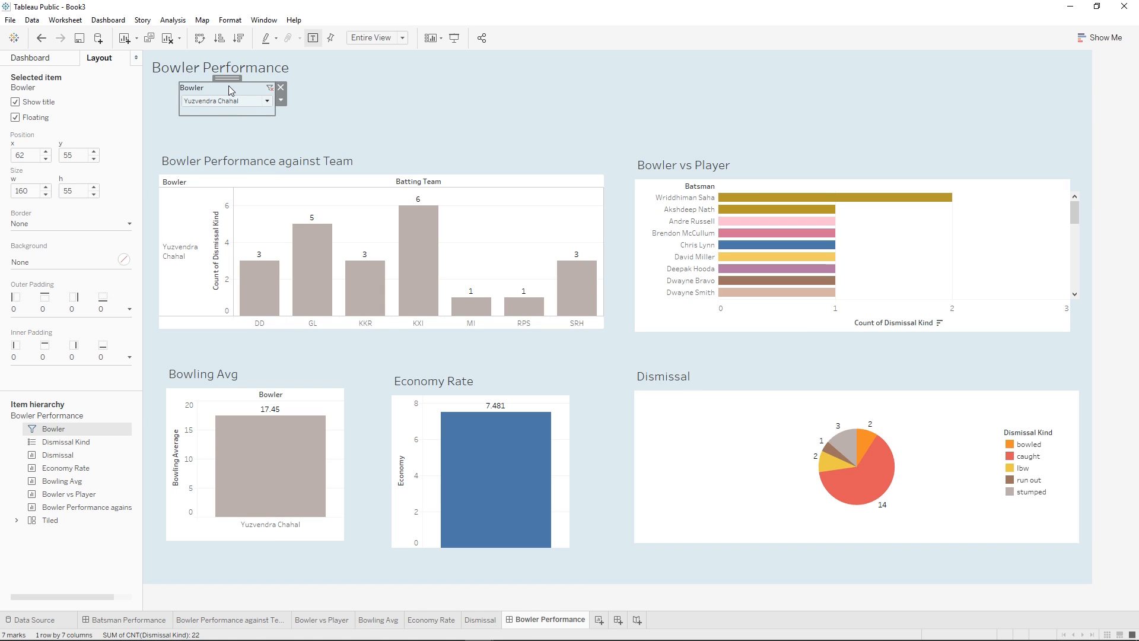
# - Add the Year of Date filter from the same chart, place it beside the Bowler filter, and make it a multiple values dropdown
pyautogui.click(502, 178)
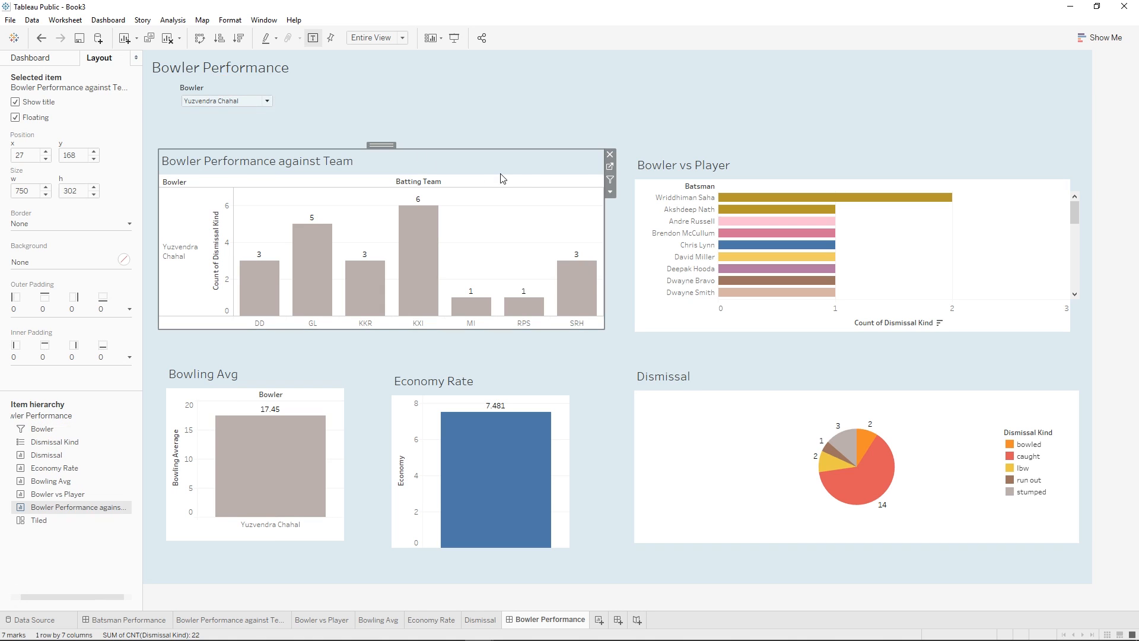
pyautogui.click(610, 192)
pyautogui.moveTo(677, 291)
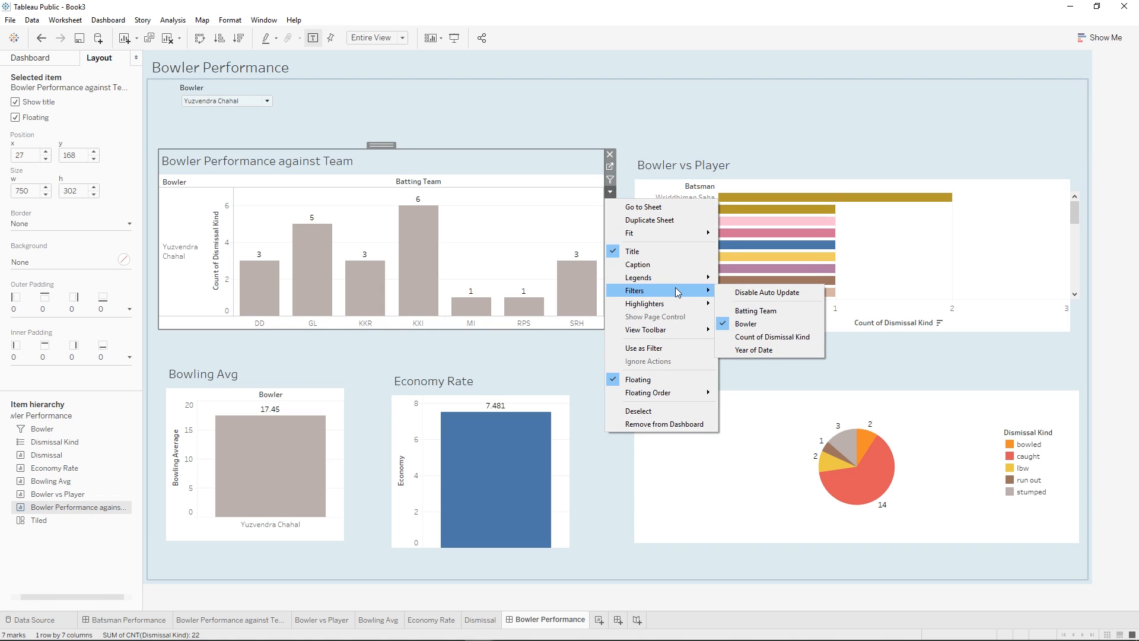
pyautogui.click(784, 348)
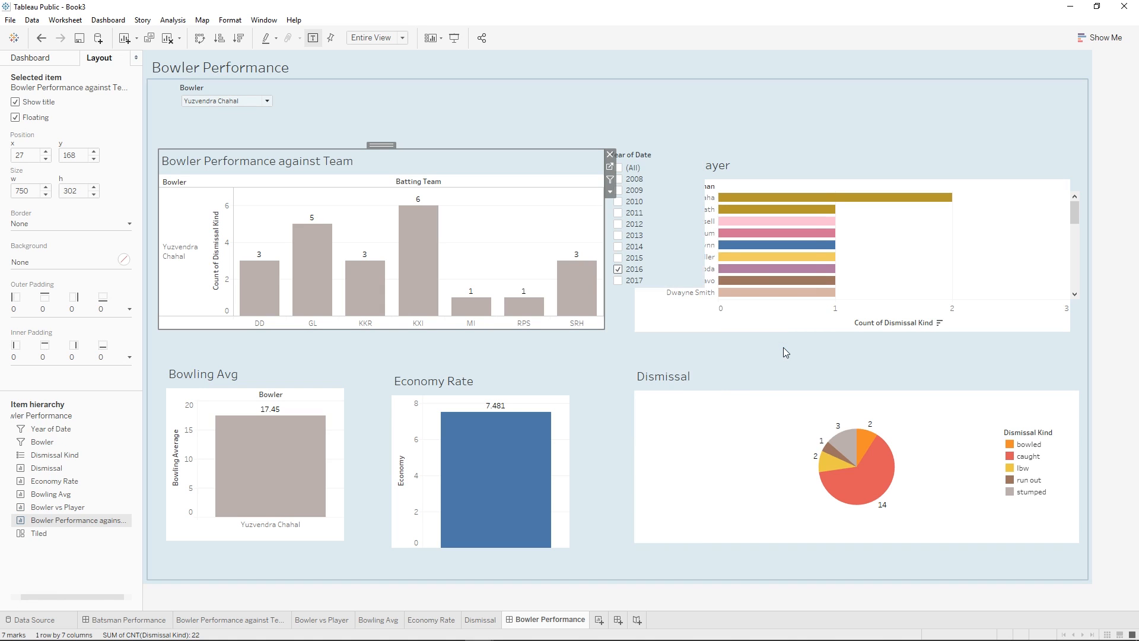
pyautogui.click(670, 172)
pyautogui.moveTo(657, 149); pyautogui.dragTo(337, 74)
pyautogui.click(392, 92)
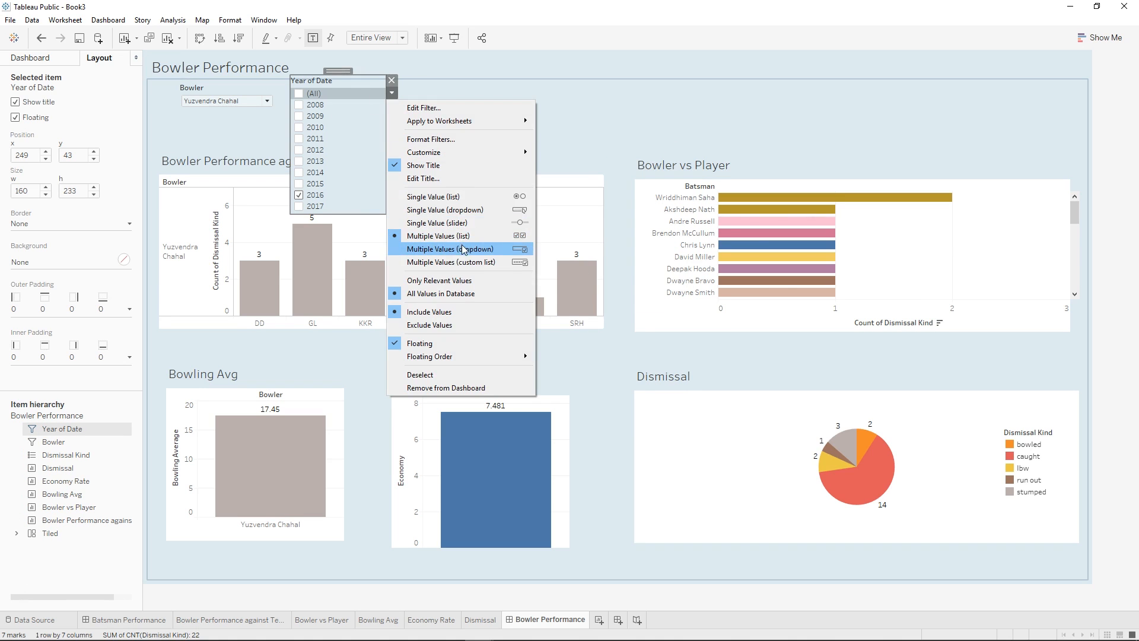
pyautogui.click(463, 249)
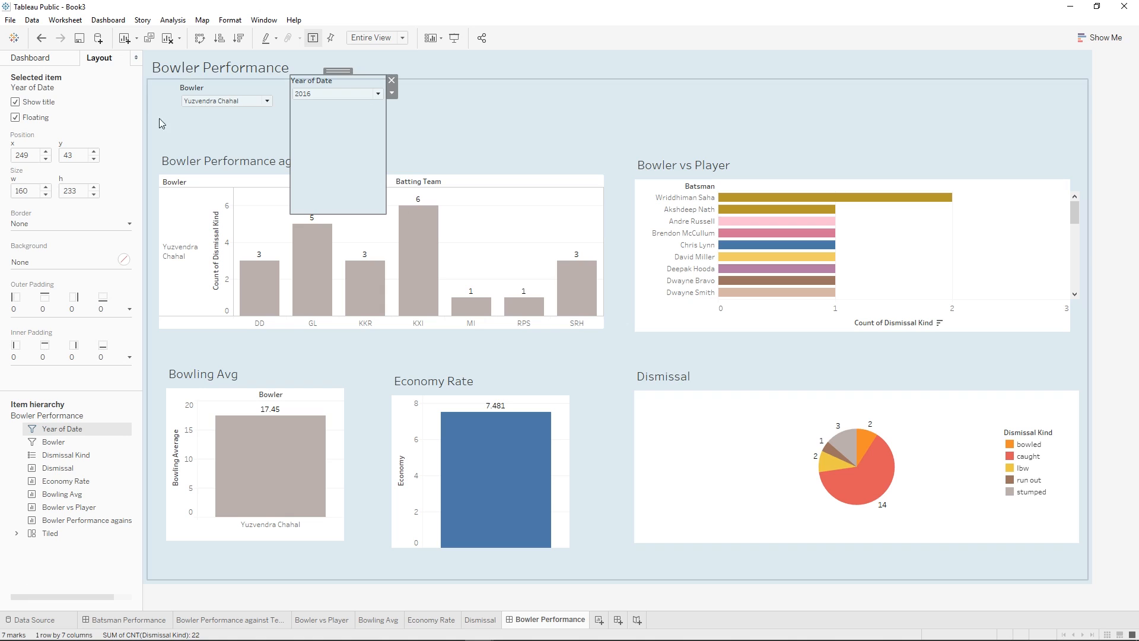
# - Set the Year of Date filter's height to 55 to match the Bowler filter
pyautogui.click(213, 107)
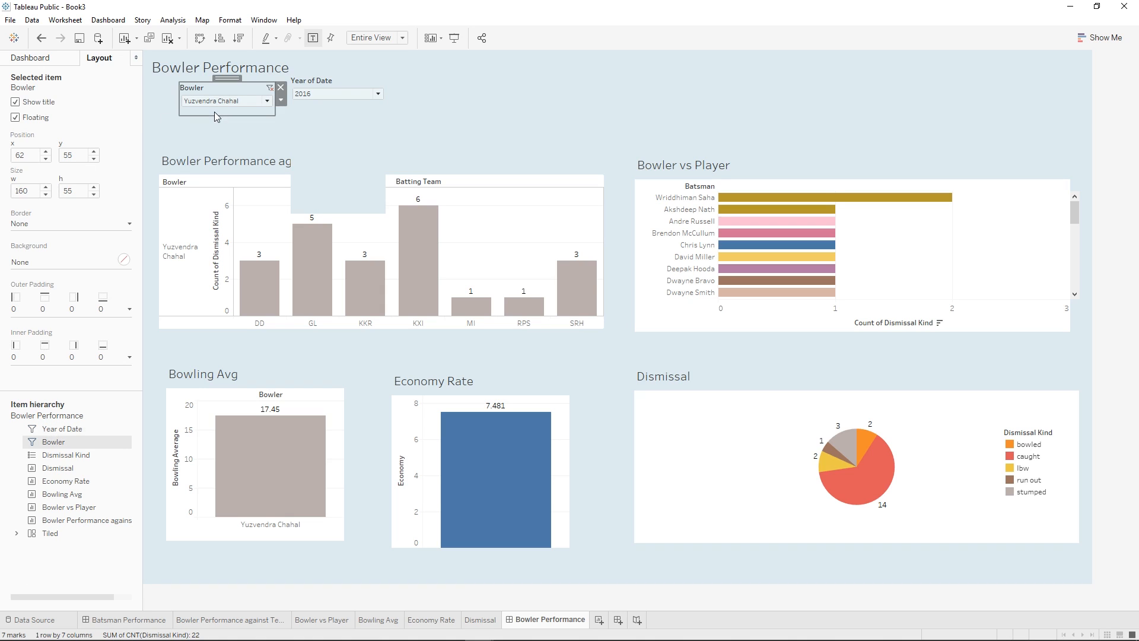
pyautogui.click(329, 105)
pyautogui.click(64, 192)
pyautogui.write('55')
pyautogui.press('Return')
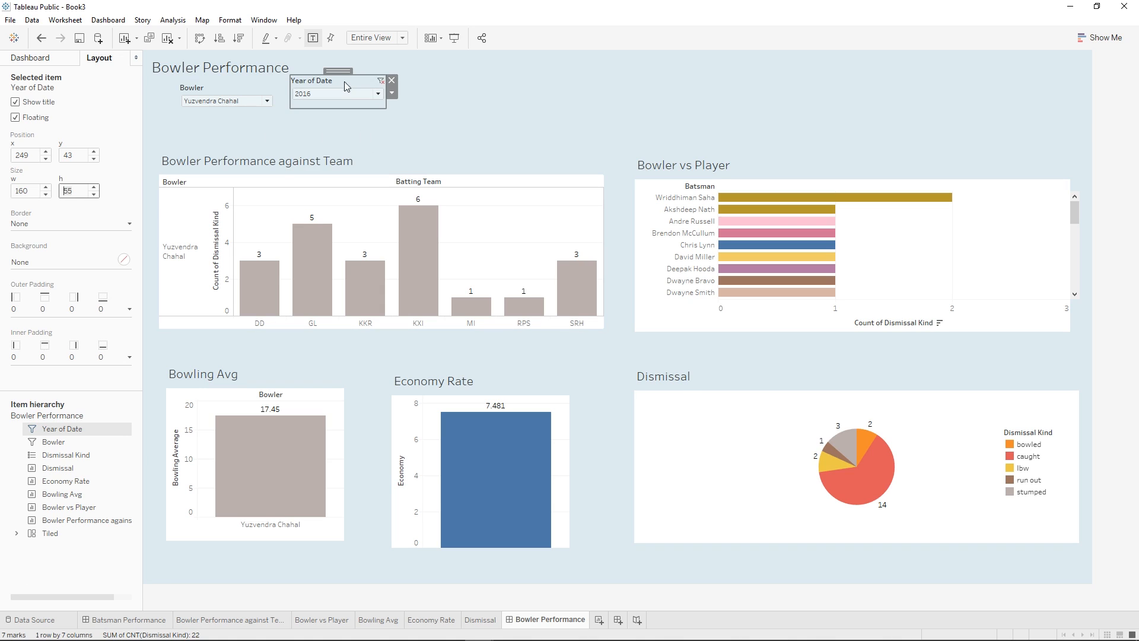
# - Shift the Bowler and Year of Date filters slightly lower so they sit side by side above the charts
pyautogui.moveTo(338, 75); pyautogui.dragTo(230, 87)
pyautogui.click(236, 87)
pyautogui.click(302, 89)
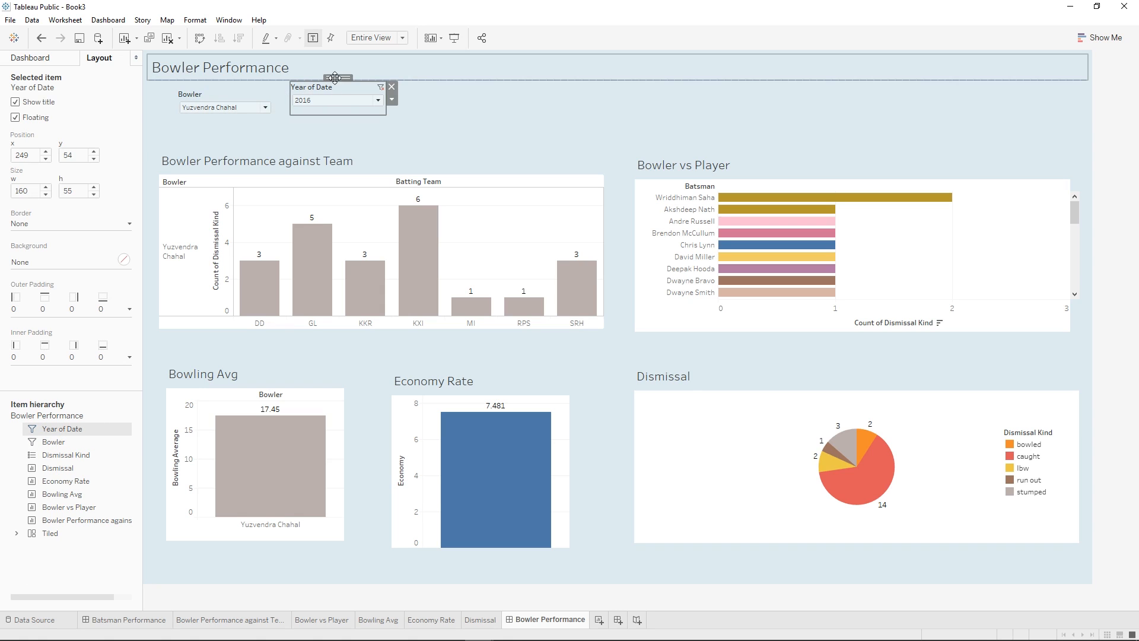
pyautogui.moveTo(335, 78); pyautogui.dragTo(342, 87)
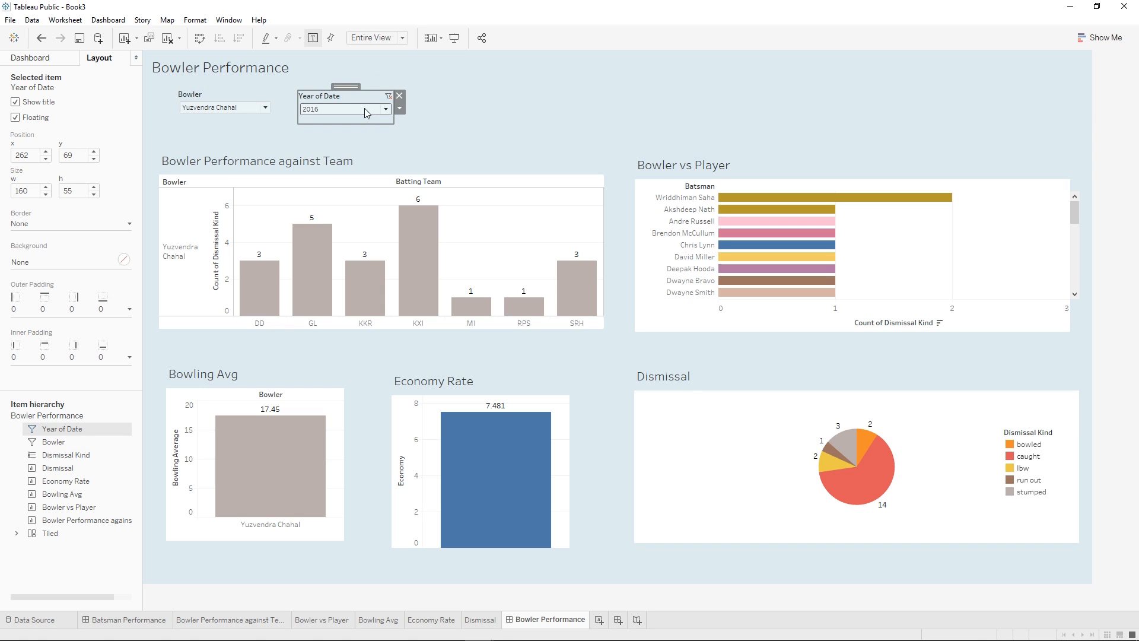
# - Test the Year of Date filter by switching the dashboard to 2015, and restore the selection to 2016
pyautogui.click(365, 109)
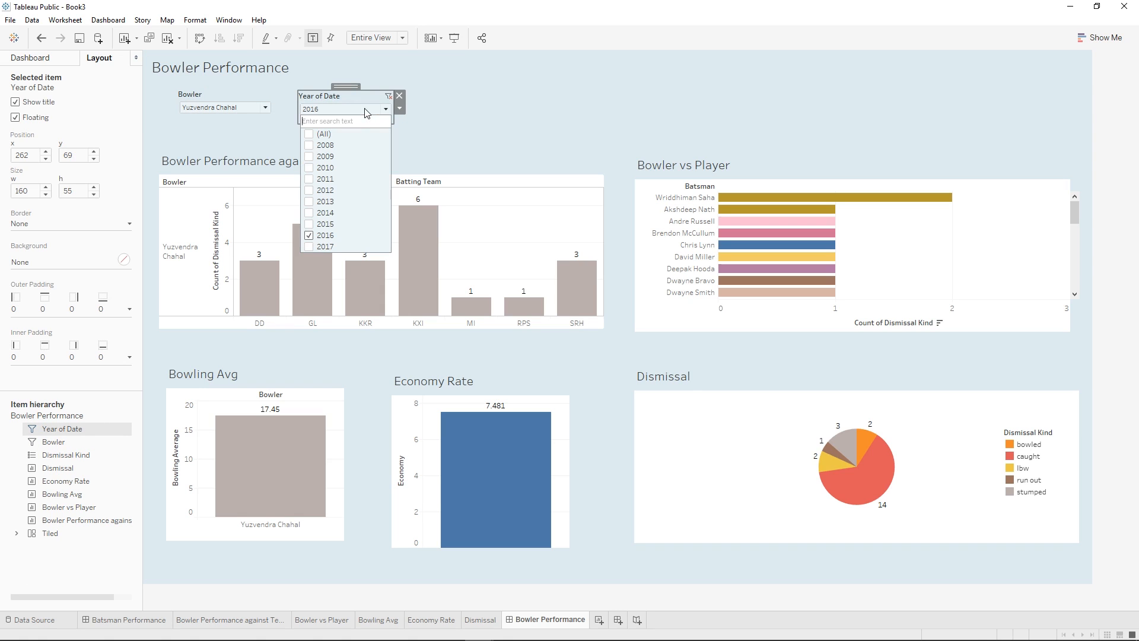
pyautogui.click(310, 235)
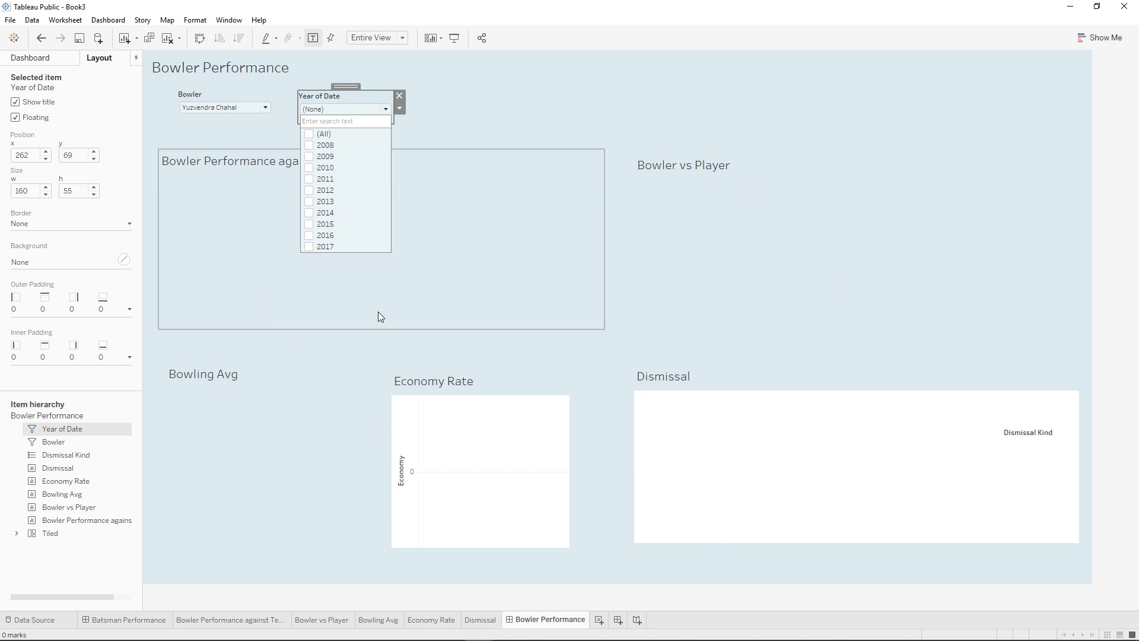
pyautogui.click(309, 224)
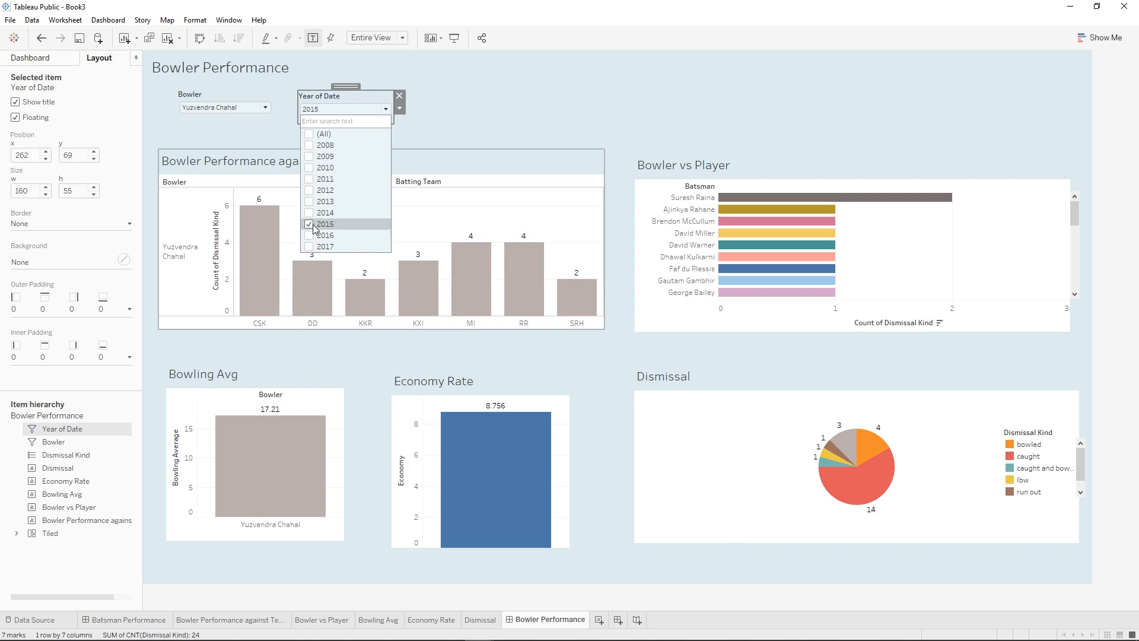
pyautogui.click(309, 225)
pyautogui.click(309, 235)
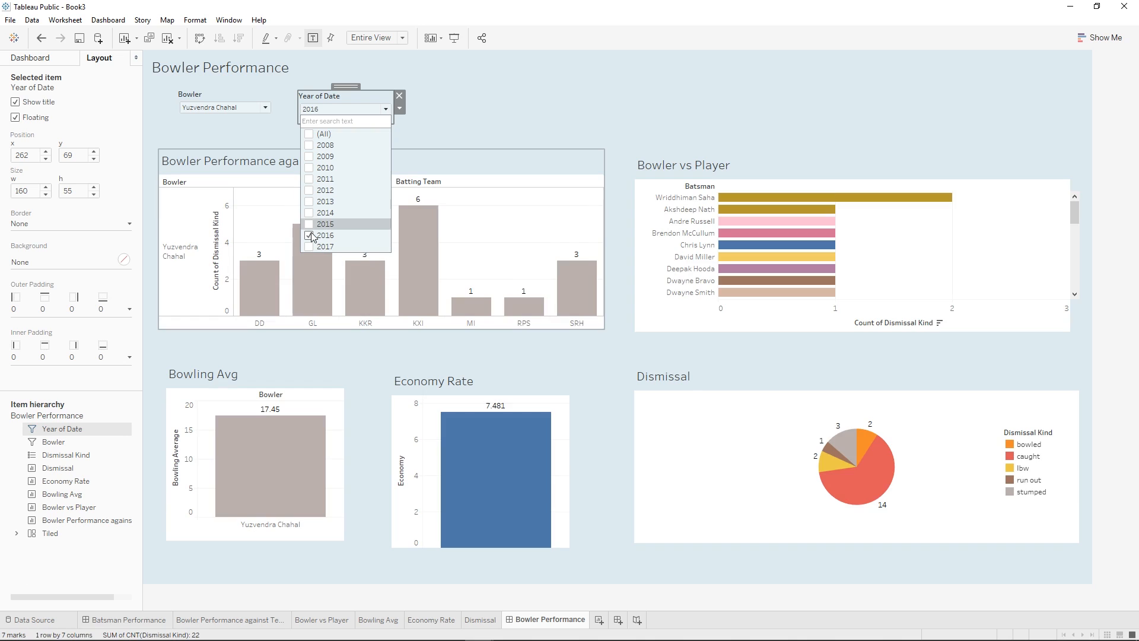
pyautogui.click(352, 112)
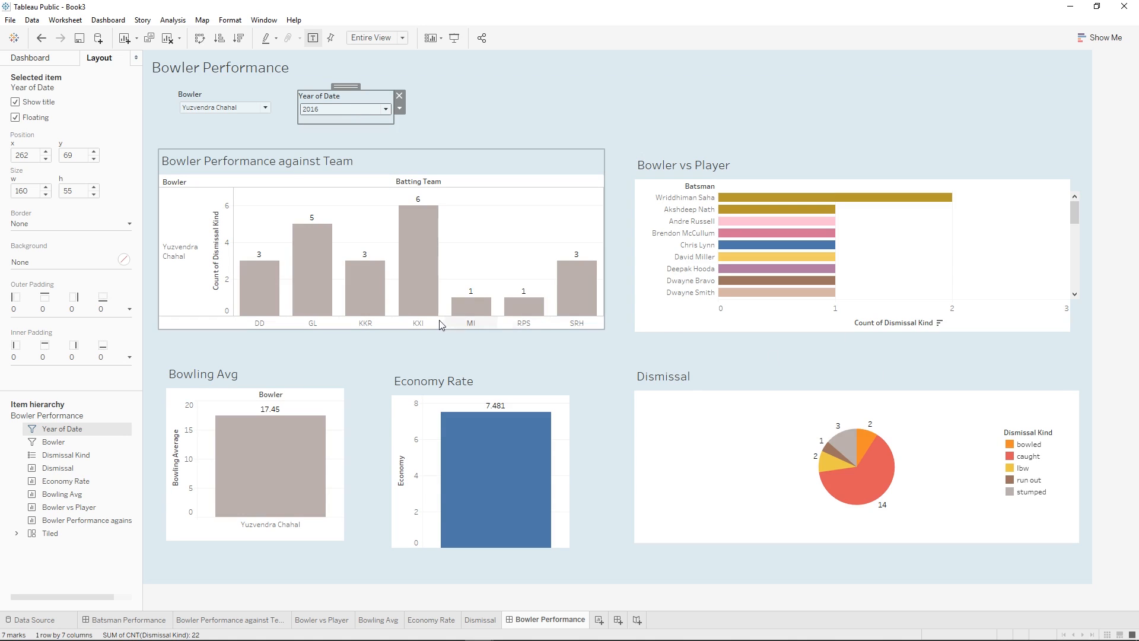
pyautogui.moveTo(436, 315)
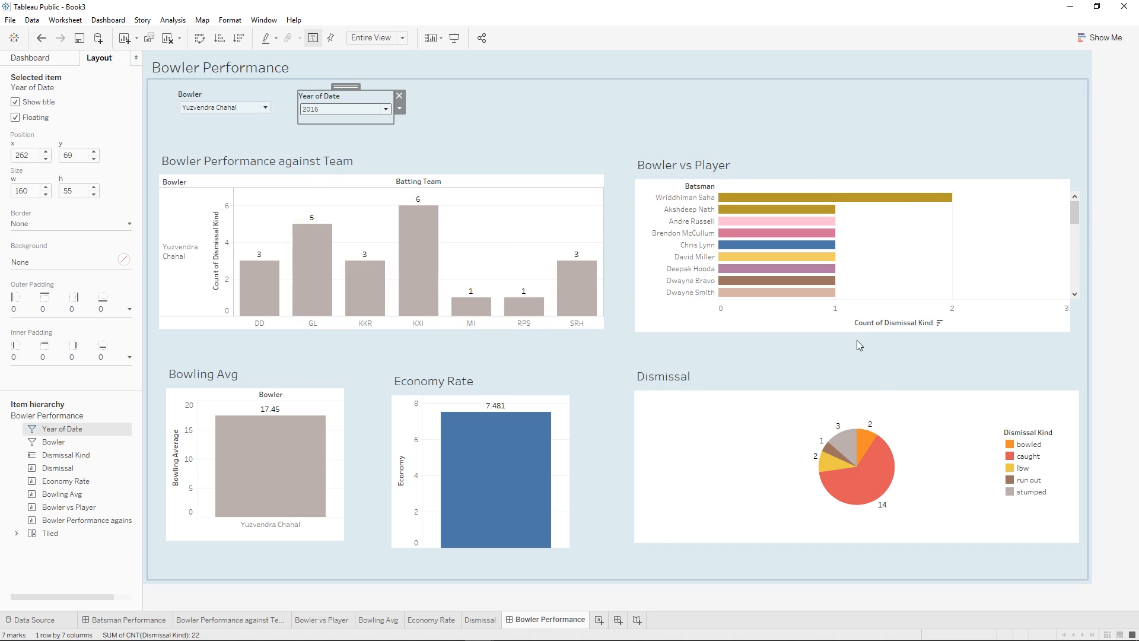
# - Show the captions of the Bowling Avg, Economy Rate and Dismissal charts on the dashboard
pyautogui.click(866, 380)
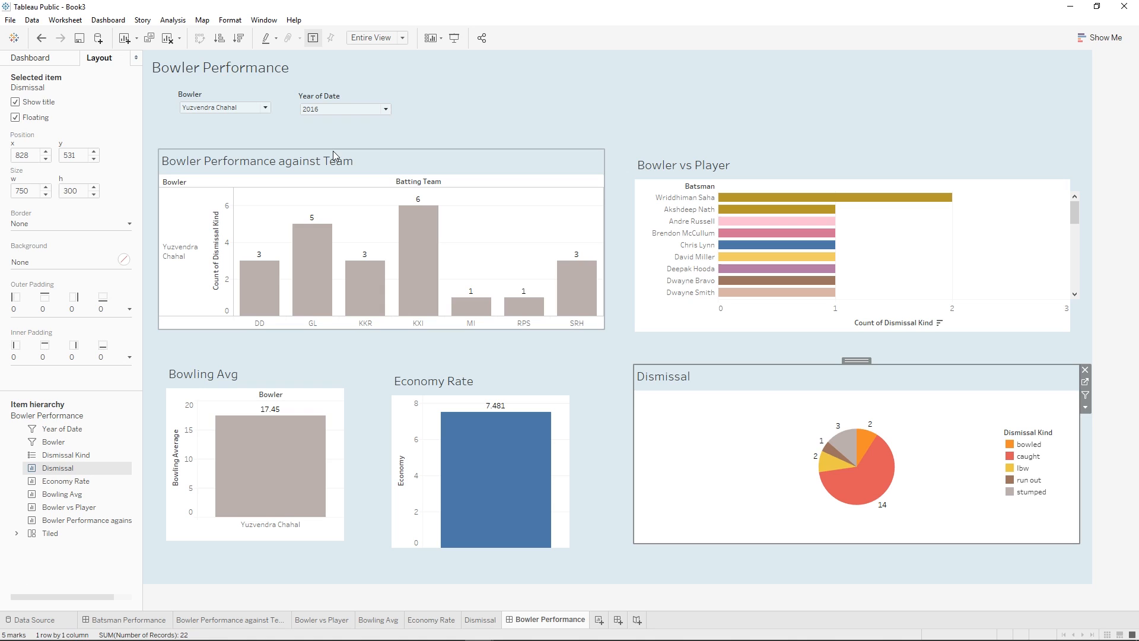
pyautogui.click(287, 375)
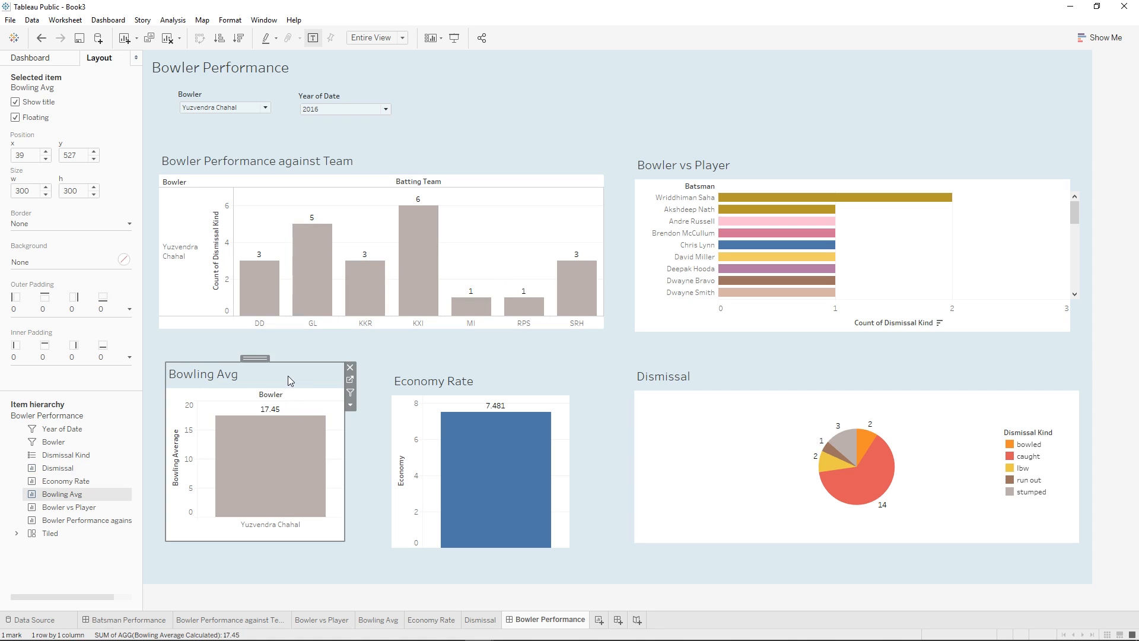
pyautogui.click(350, 404)
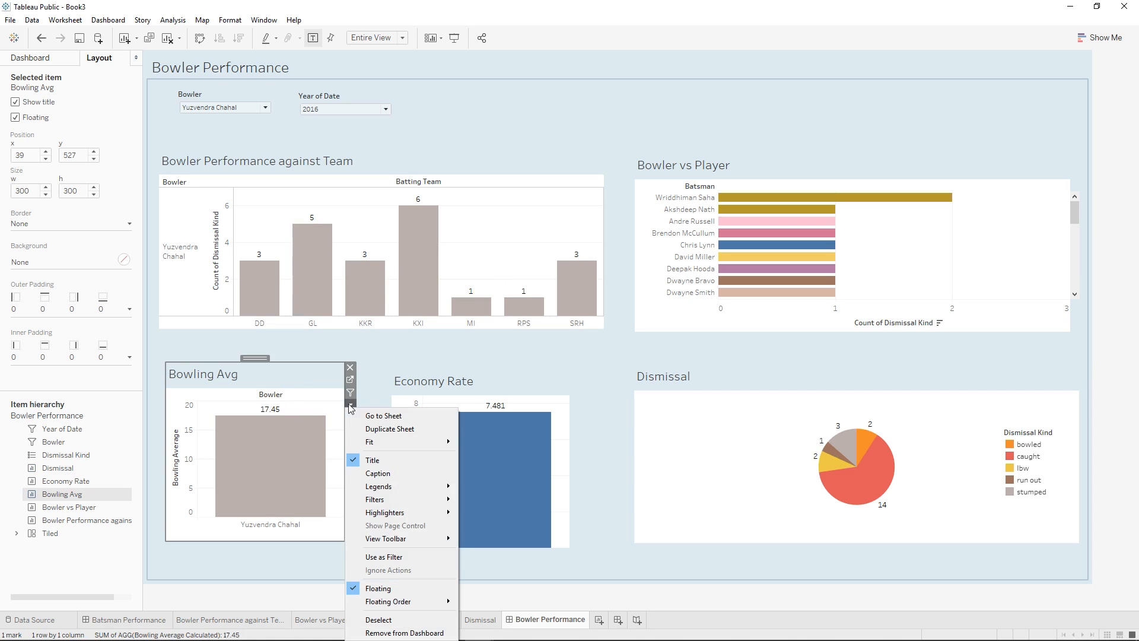
pyautogui.click(390, 473)
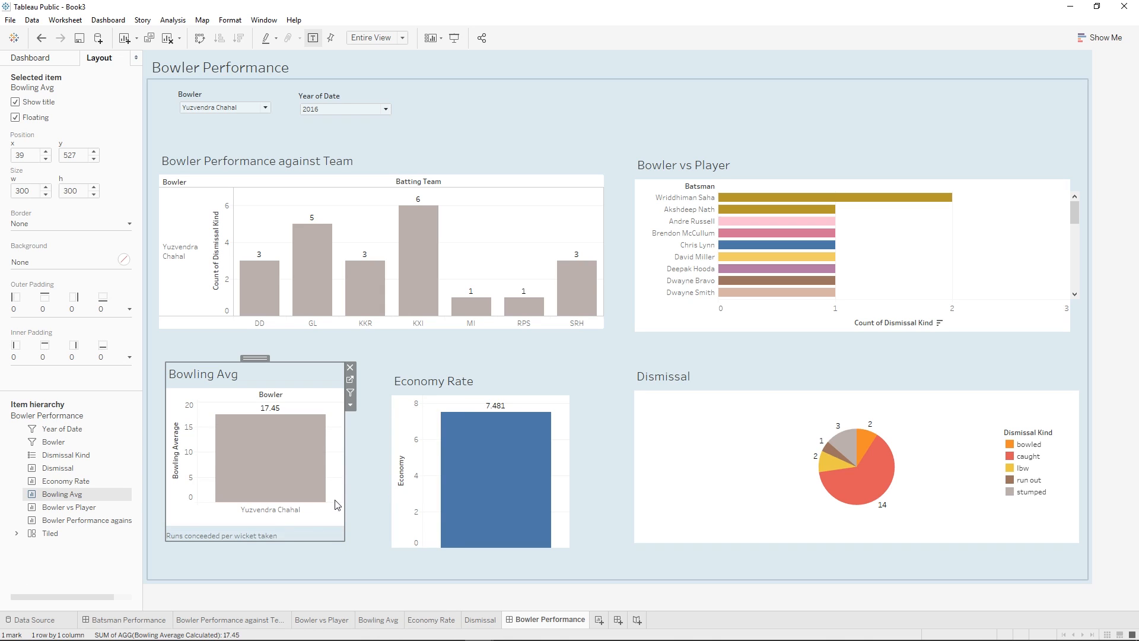
pyautogui.click(555, 386)
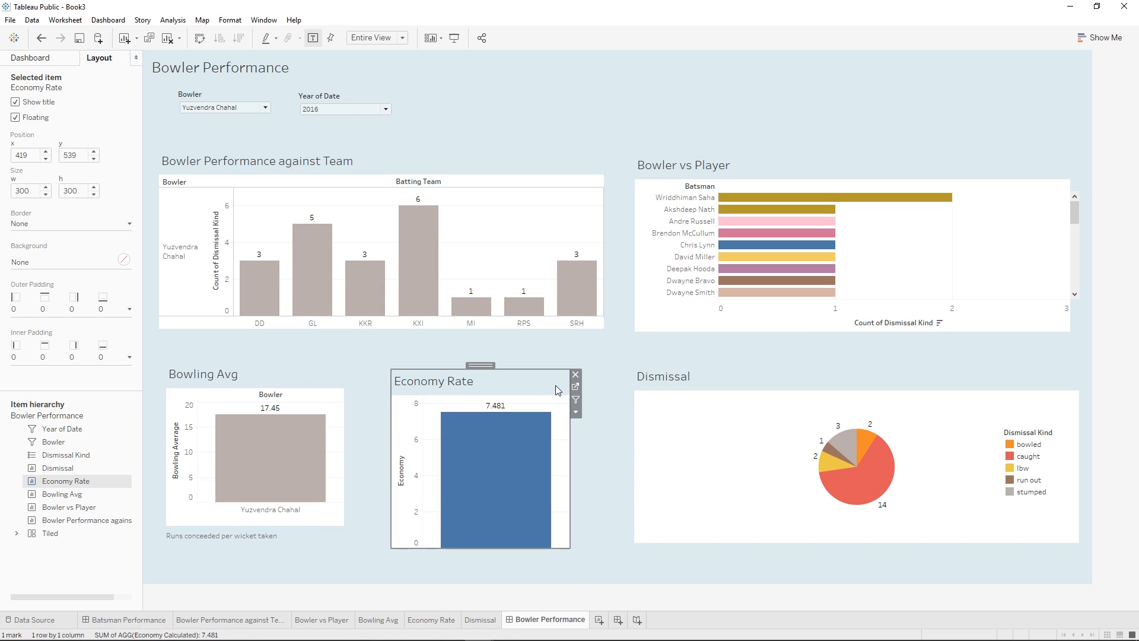
pyautogui.click(575, 411)
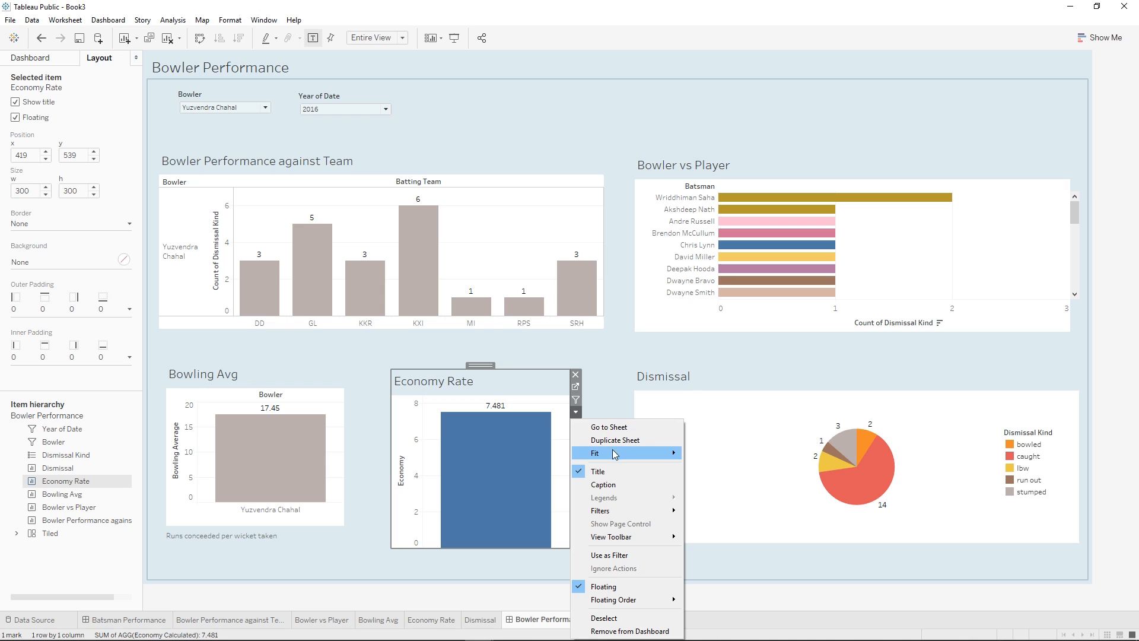
pyautogui.click(610, 482)
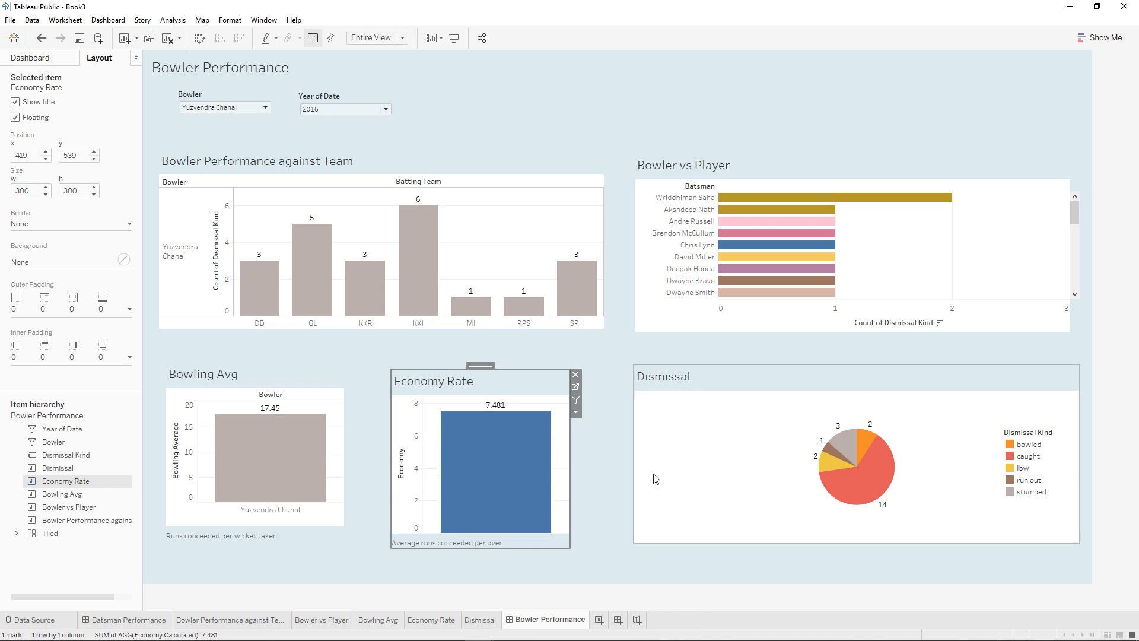
pyautogui.click(871, 372)
pyautogui.click(1088, 406)
pyautogui.click(1065, 469)
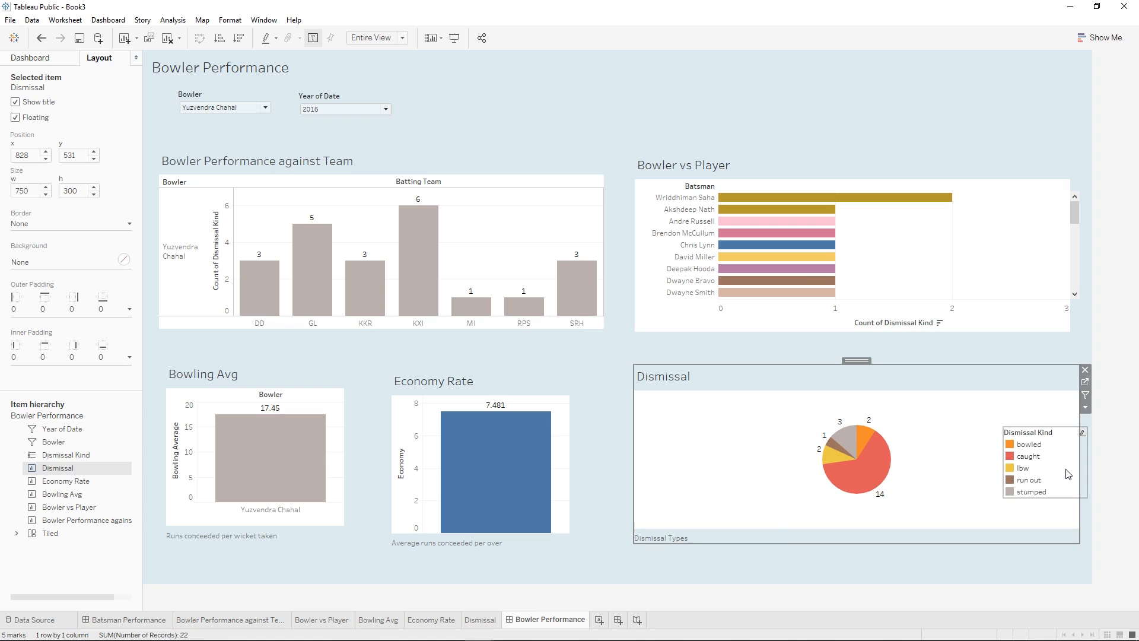
pyautogui.click(767, 558)
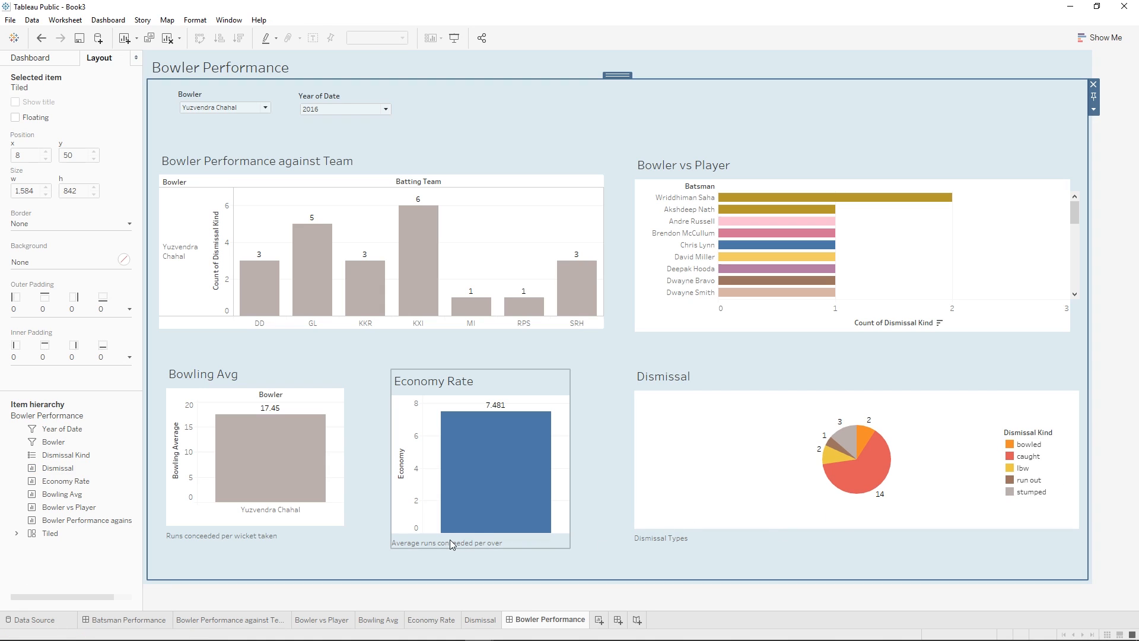
# - Move the Bowler Performance against Team chart up to about x 24, y 141 and increase its height to 400
pyautogui.moveTo(314, 420)
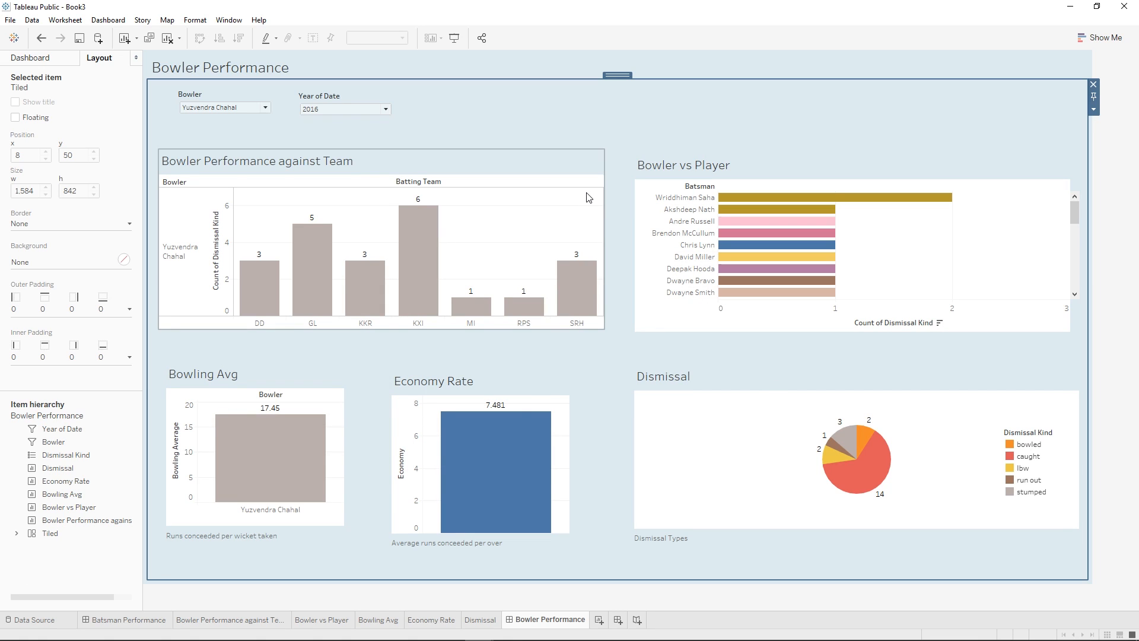
pyautogui.click(371, 156)
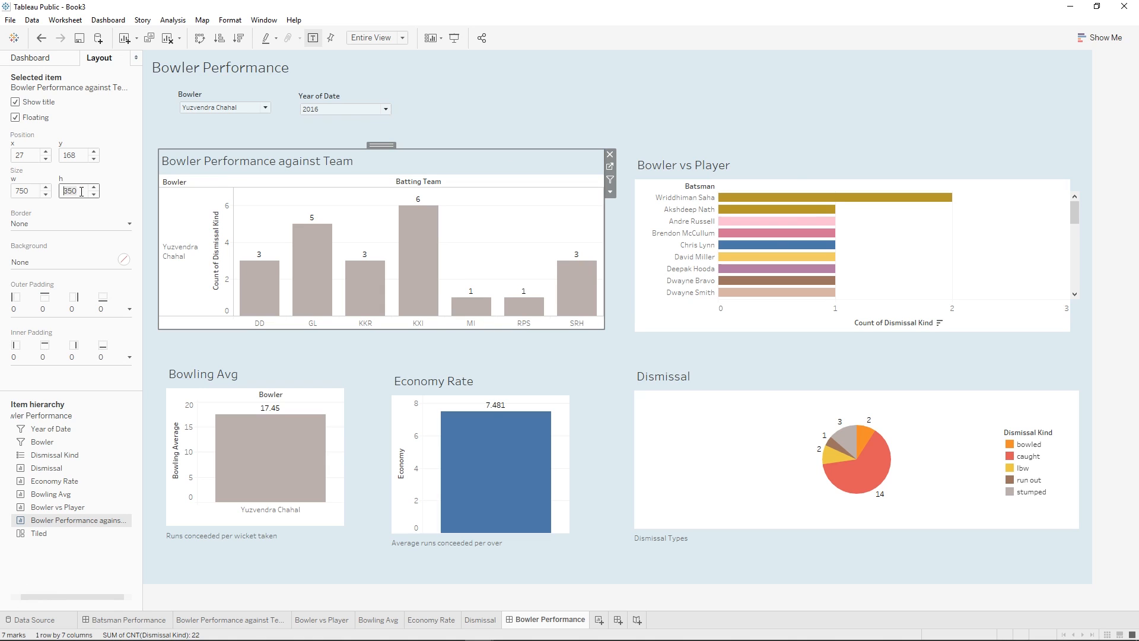
pyautogui.press('Return')
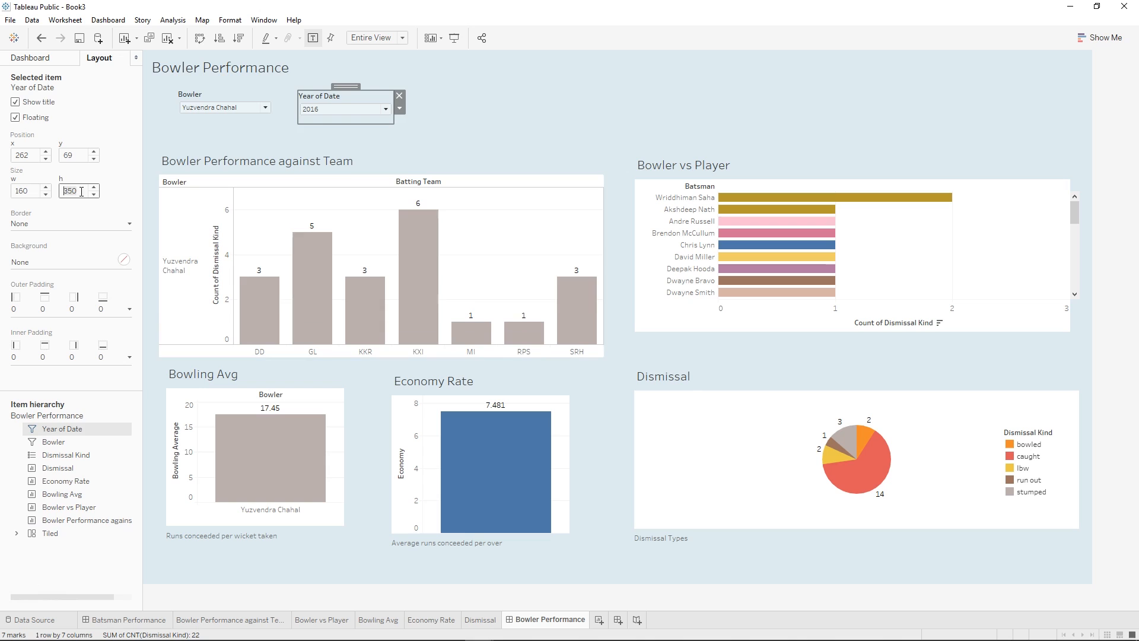
pyautogui.click(407, 182)
pyautogui.moveTo(382, 144); pyautogui.dragTo(380, 129)
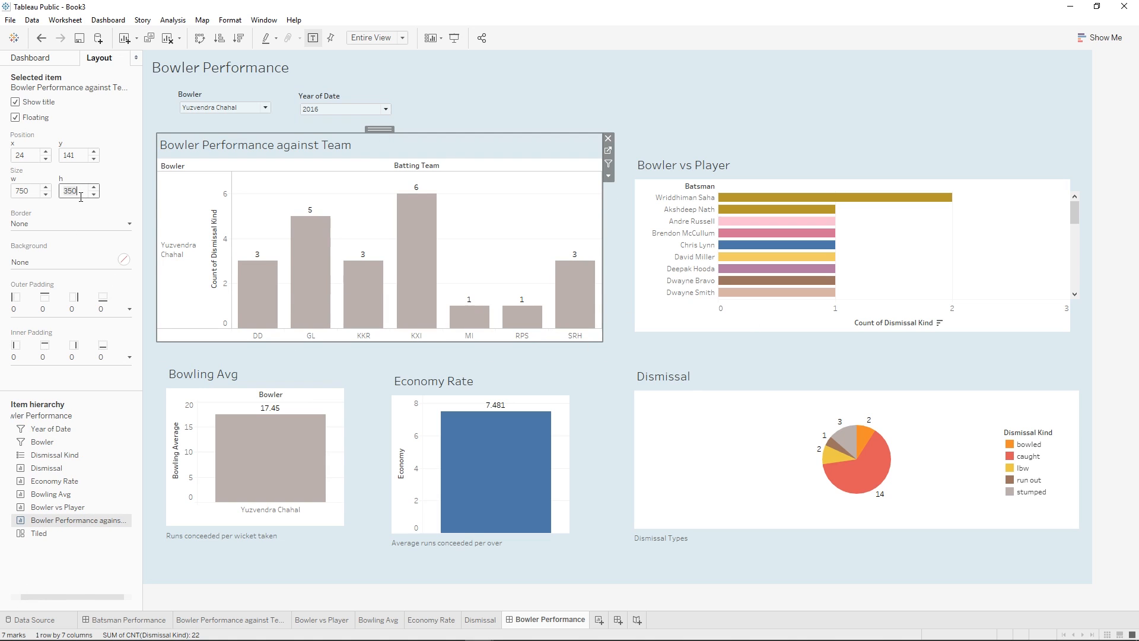
pyautogui.press('Return')
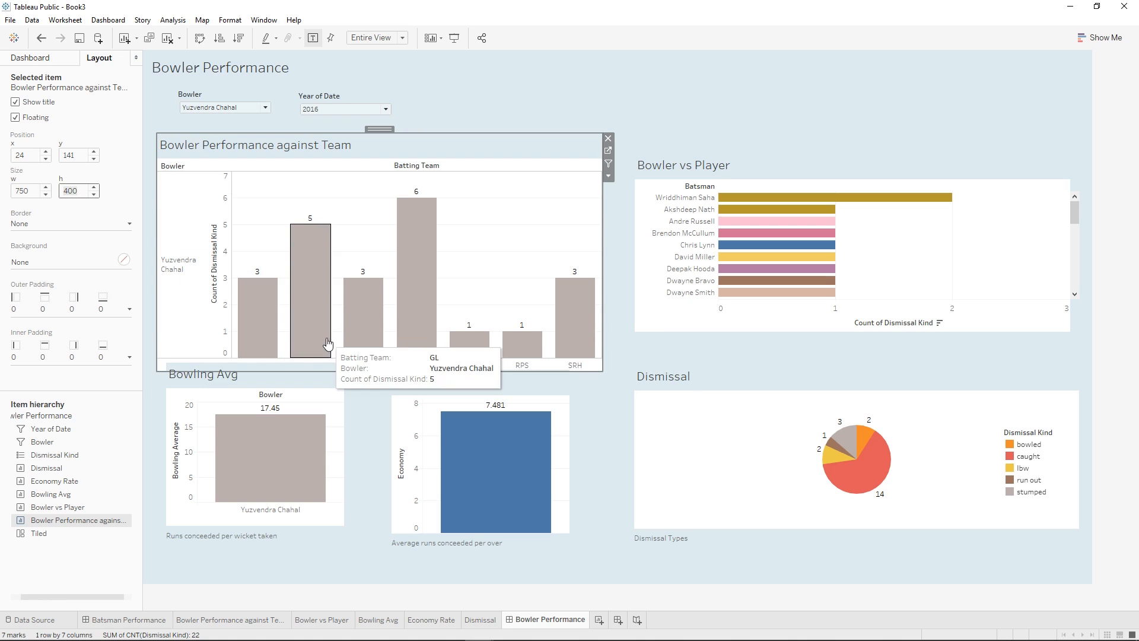
# - Move the Bowling Avg and Economy Rate charts down so they clear the enlarged team performance chart
pyautogui.click(290, 377)
pyautogui.moveTo(255, 356); pyautogui.dragTo(255, 389)
pyautogui.click(500, 385)
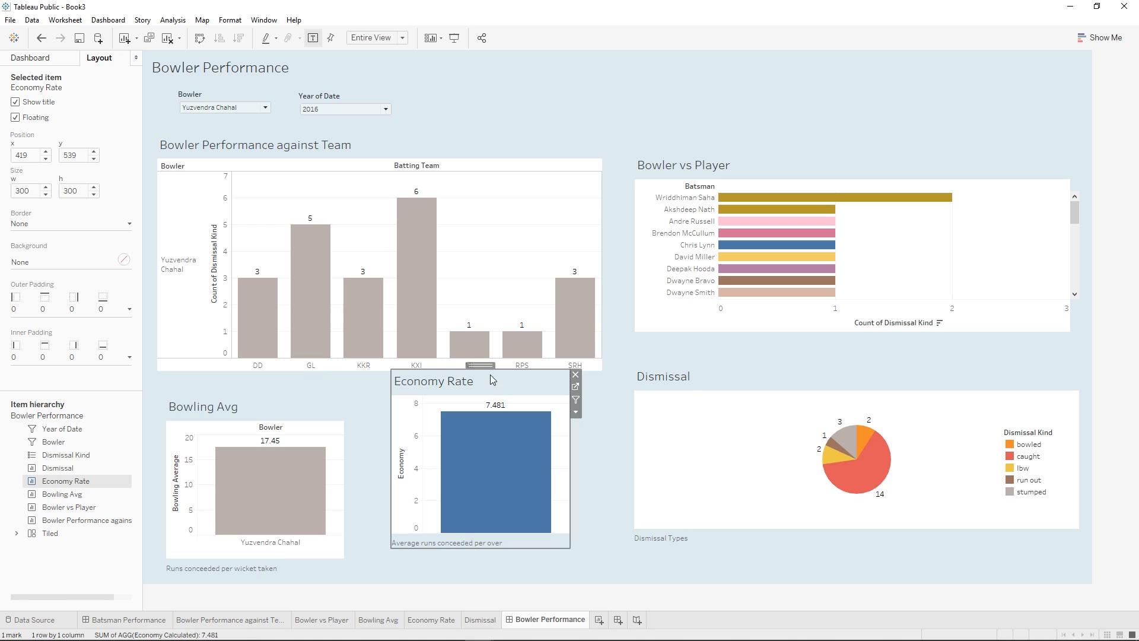
pyautogui.moveTo(490, 375); pyautogui.dragTo(488, 395)
# - Set the Bowler vs Player chart's height to 400 and move the Dismissal chart down to about y 579
pyautogui.click(786, 321)
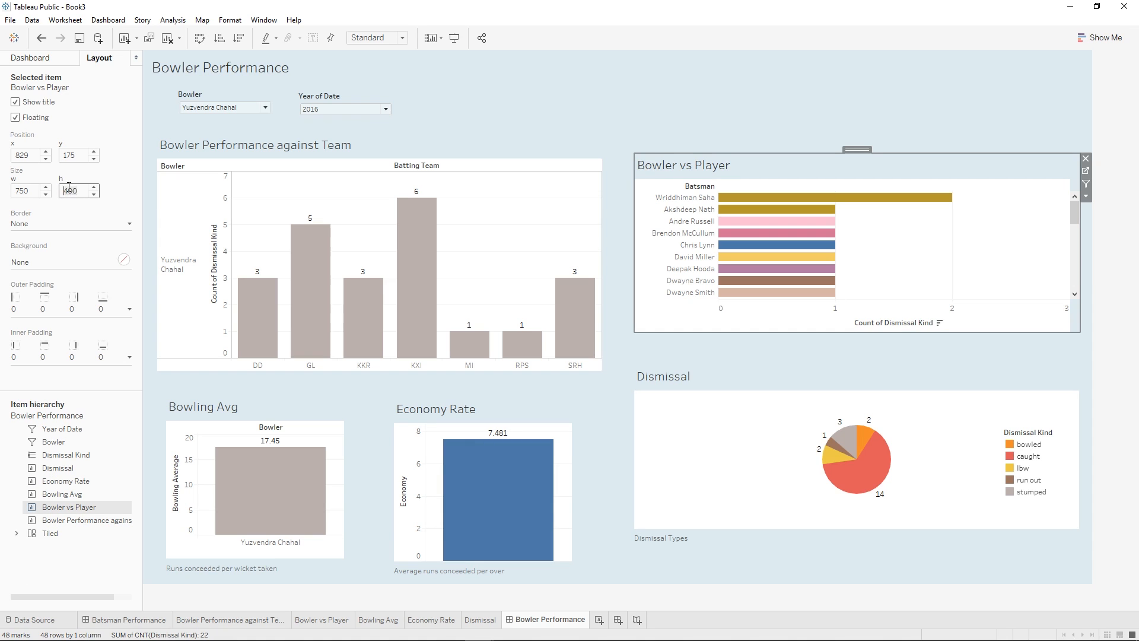
pyautogui.press('Return')
pyautogui.click(791, 432)
pyautogui.moveTo(857, 365); pyautogui.dragTo(858, 390)
# - Scroll through the batsmen in the Bowler vs Player chart and reposition the chart at about x 808, y 147
pyautogui.click(867, 114)
pyautogui.scroll(-10, 831, 244)
pyautogui.scroll(10, 884, 243)
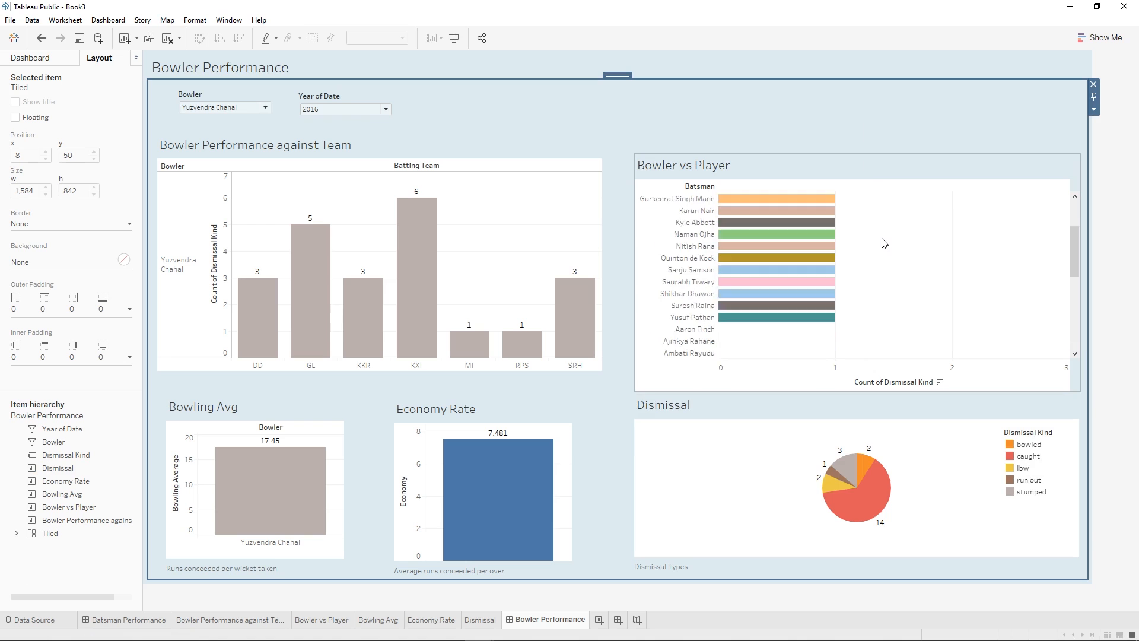
pyautogui.click(848, 169)
pyautogui.moveTo(863, 149); pyautogui.dragTo(860, 133)
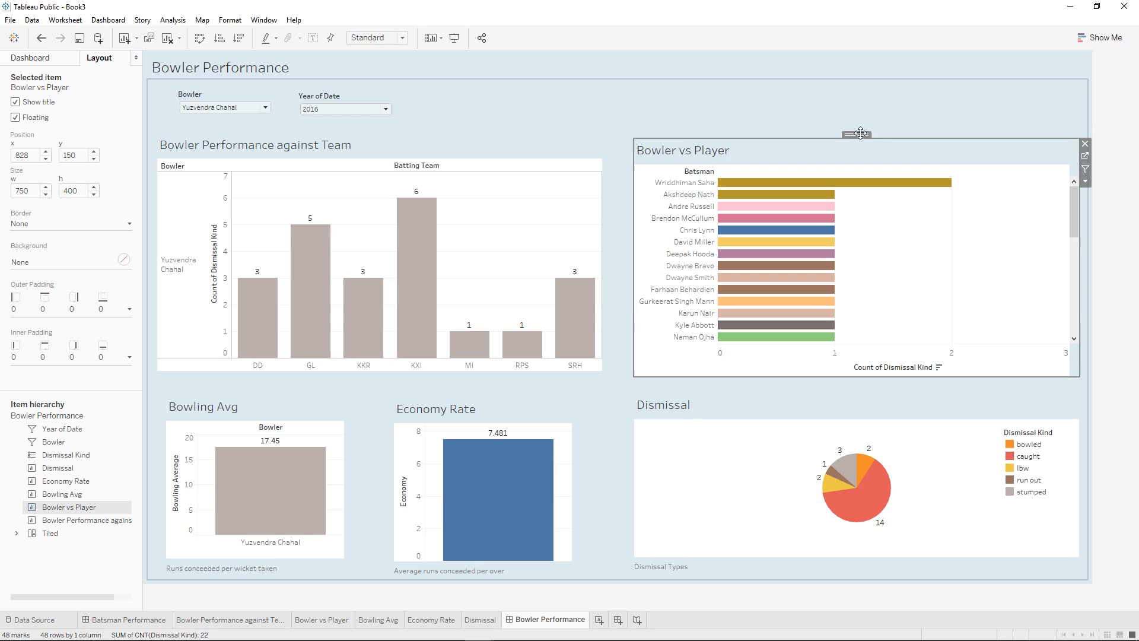
pyautogui.moveTo(861, 132); pyautogui.dragTo(850, 131)
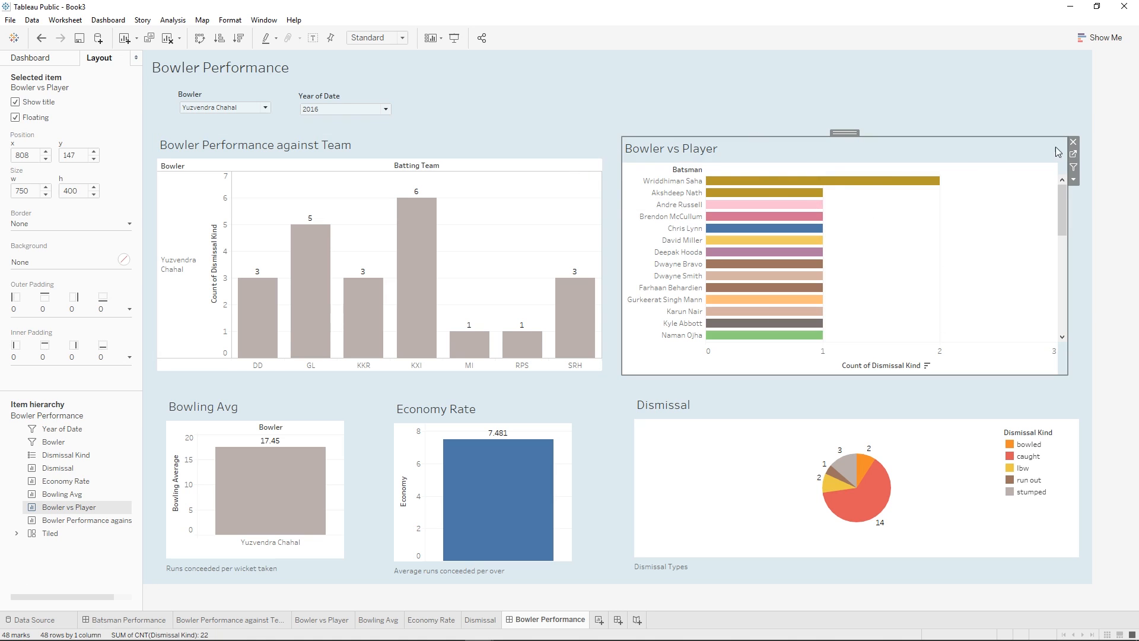
pyautogui.click(810, 406)
pyautogui.moveTo(856, 396); pyautogui.dragTo(500, 403)
pyautogui.moveTo(499, 481)
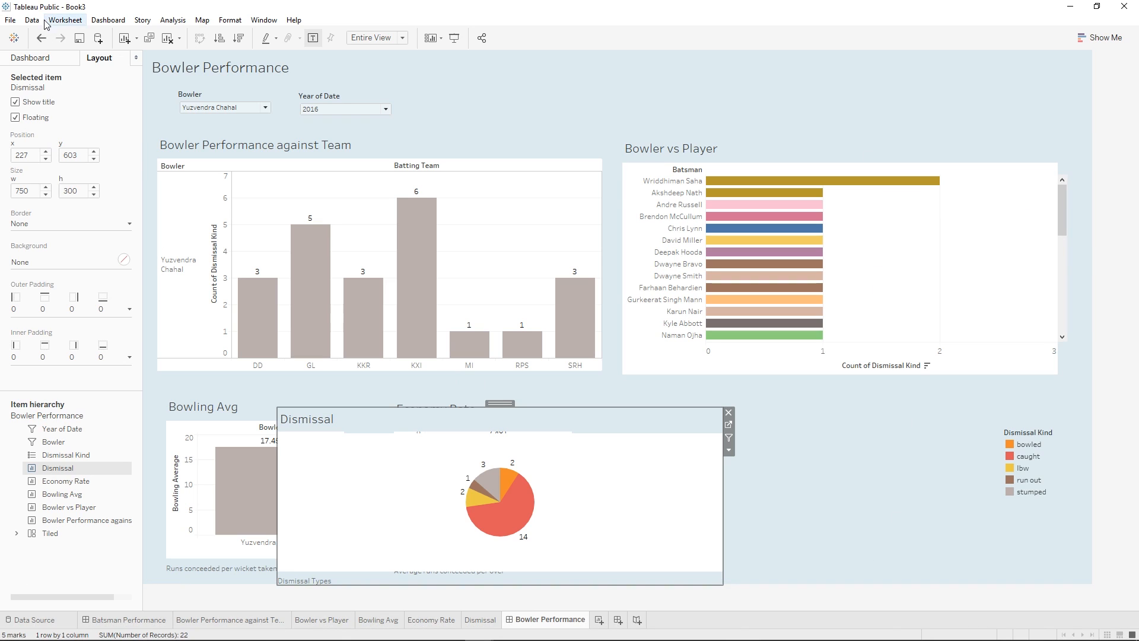
pyautogui.click(41, 37)
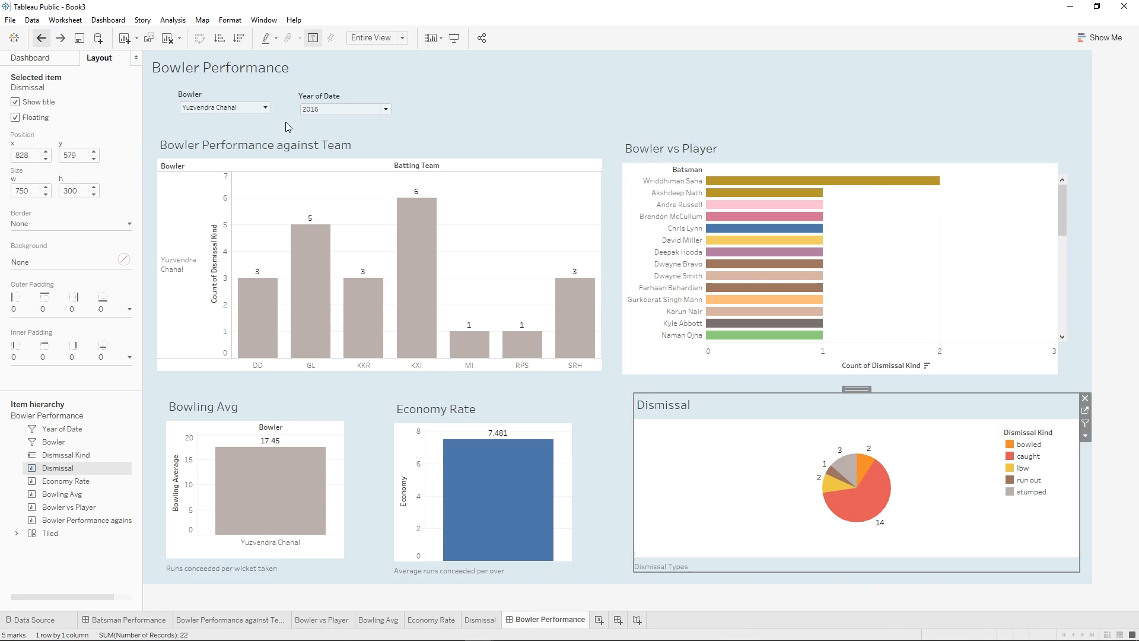
# - Move the Dismissal Kind legend closer to the pie chart, at about x 1,388
pyautogui.click(1044, 472)
pyautogui.moveTo(1030, 424); pyautogui.dragTo(1012, 428)
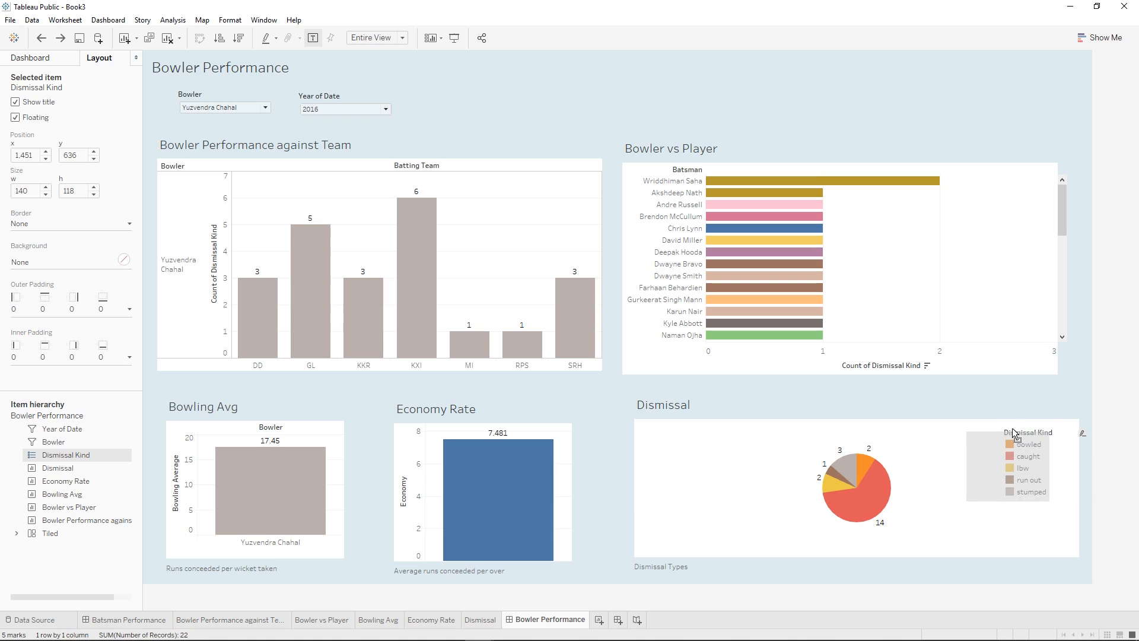
pyautogui.click(817, 450)
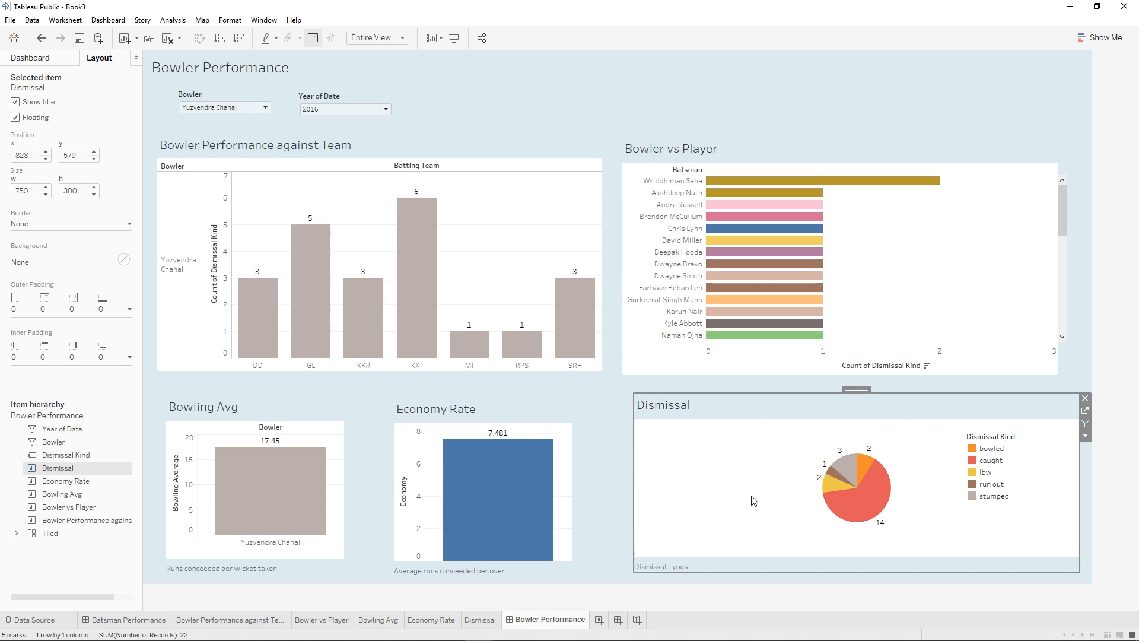
# - Set the Bowler vs Player chart's y position to 141 to match the Bowler Performance against Team chart
pyautogui.click(315, 171)
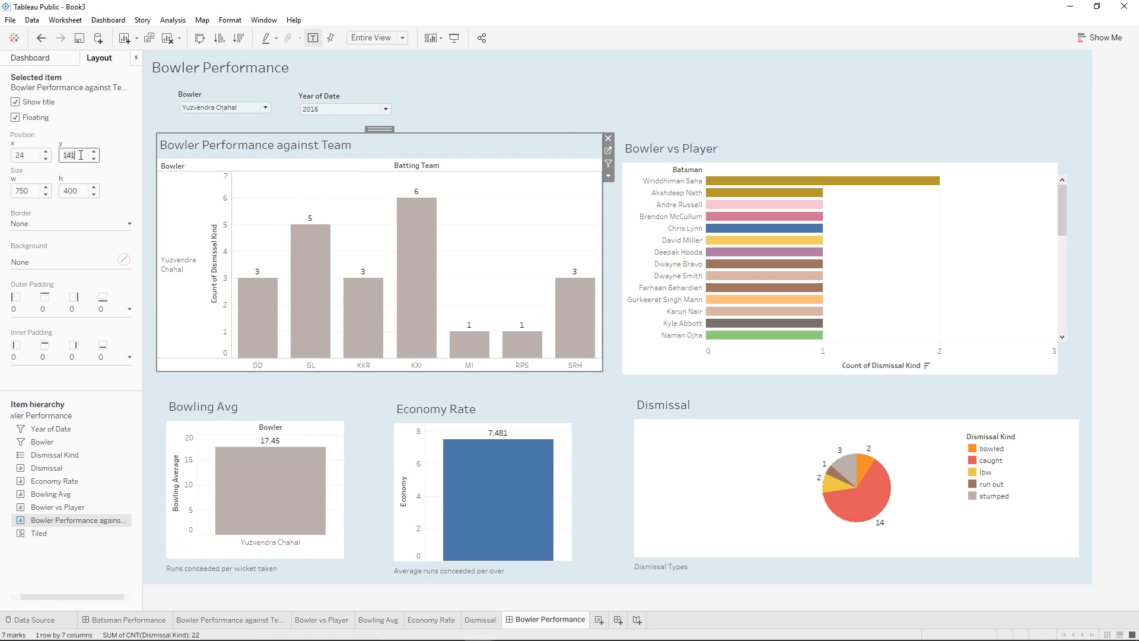
pyautogui.click(707, 150)
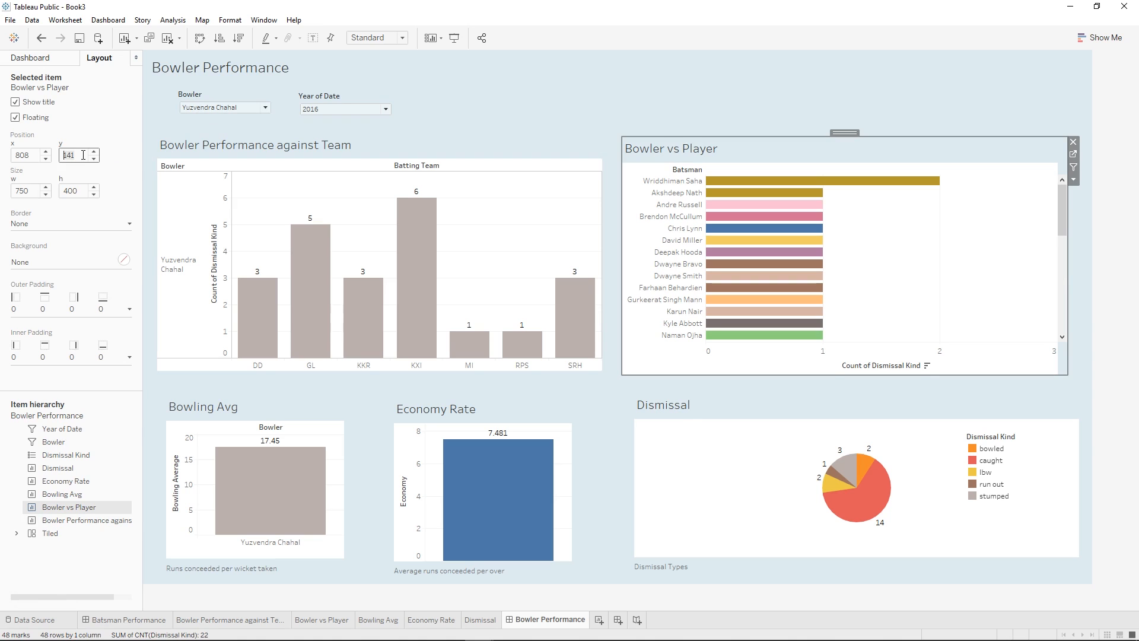
pyautogui.press('Return')
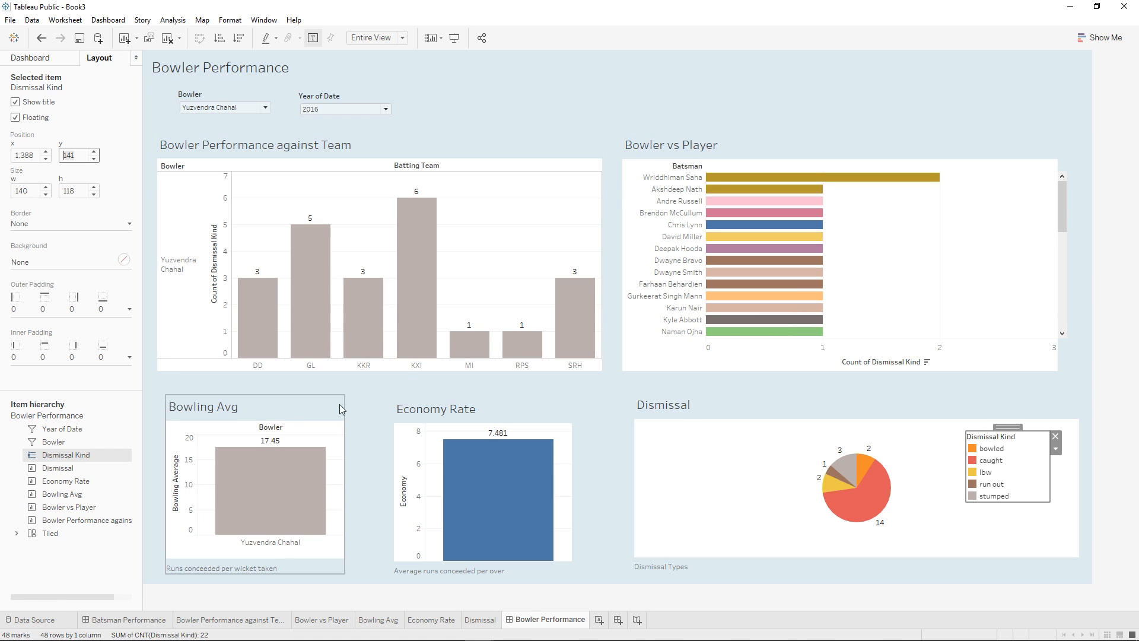
# - Set the y position of the Economy Rate and Dismissal charts to 582 to align them with Bowling Avg
pyautogui.click(260, 405)
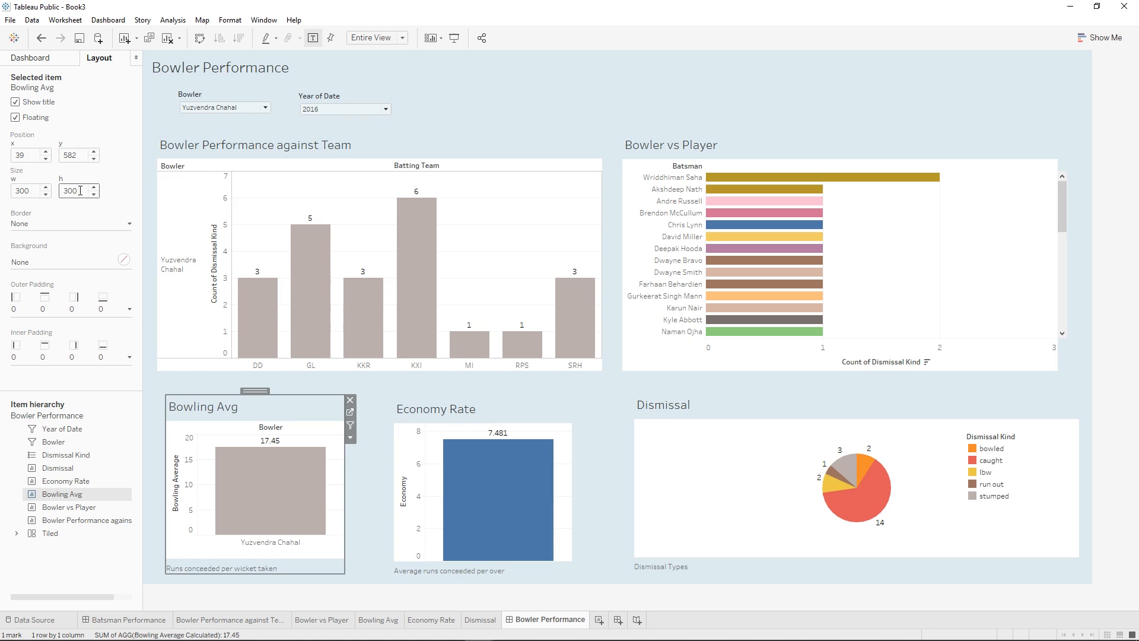
pyautogui.click(74, 155)
pyautogui.click(488, 406)
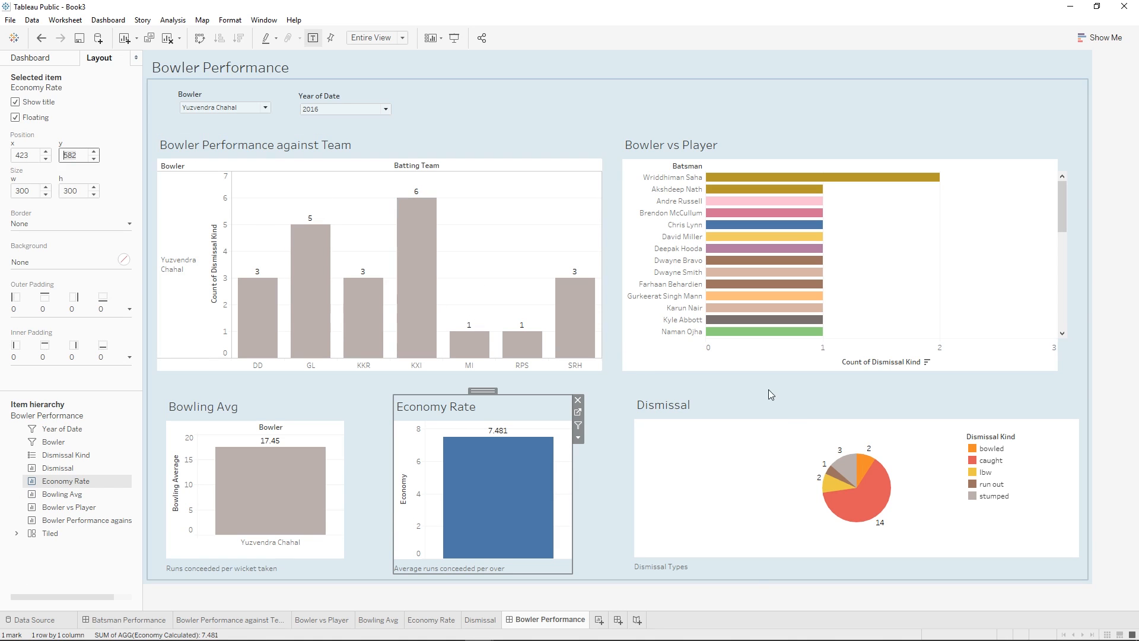
pyautogui.click(771, 408)
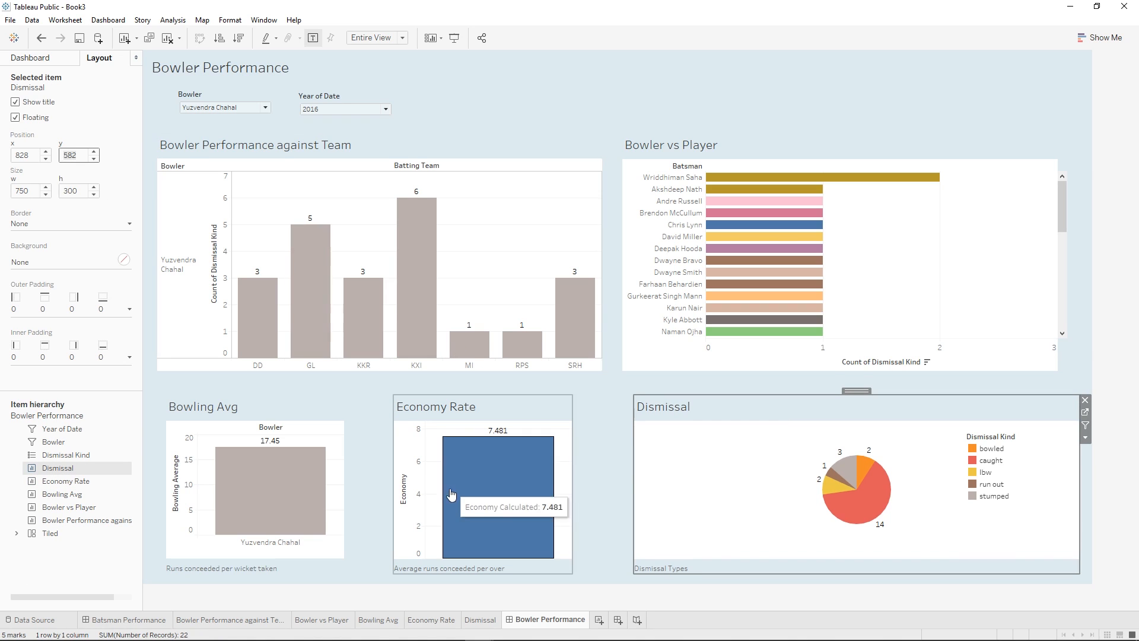
# - Set the width of both the Bowling Avg and Economy Rate charts to 325
pyautogui.click(306, 413)
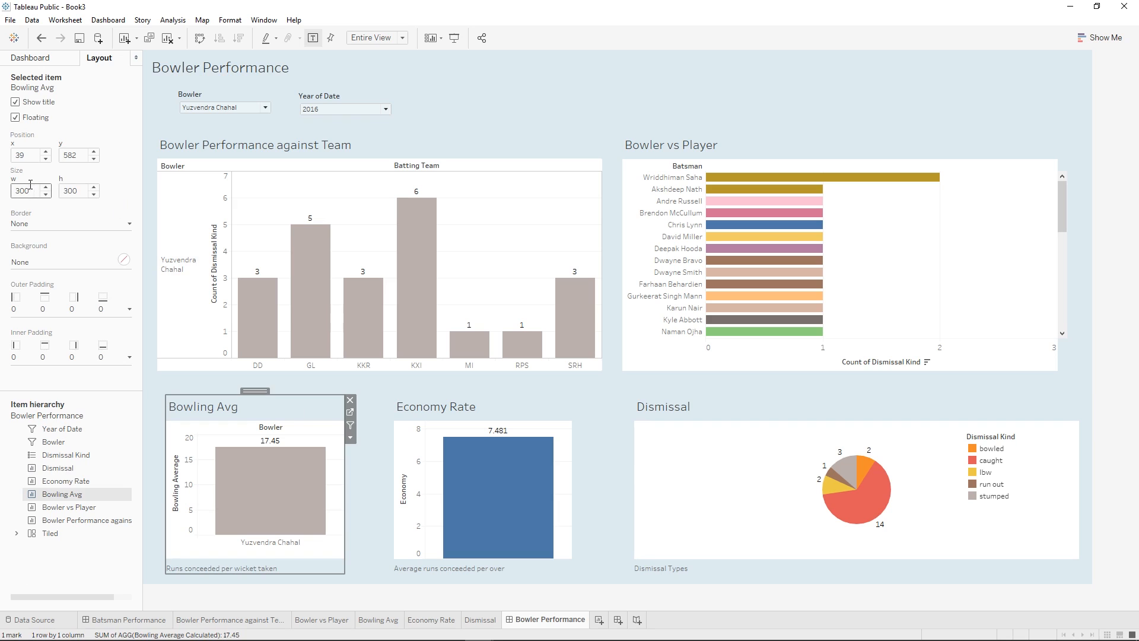
pyautogui.click(474, 407)
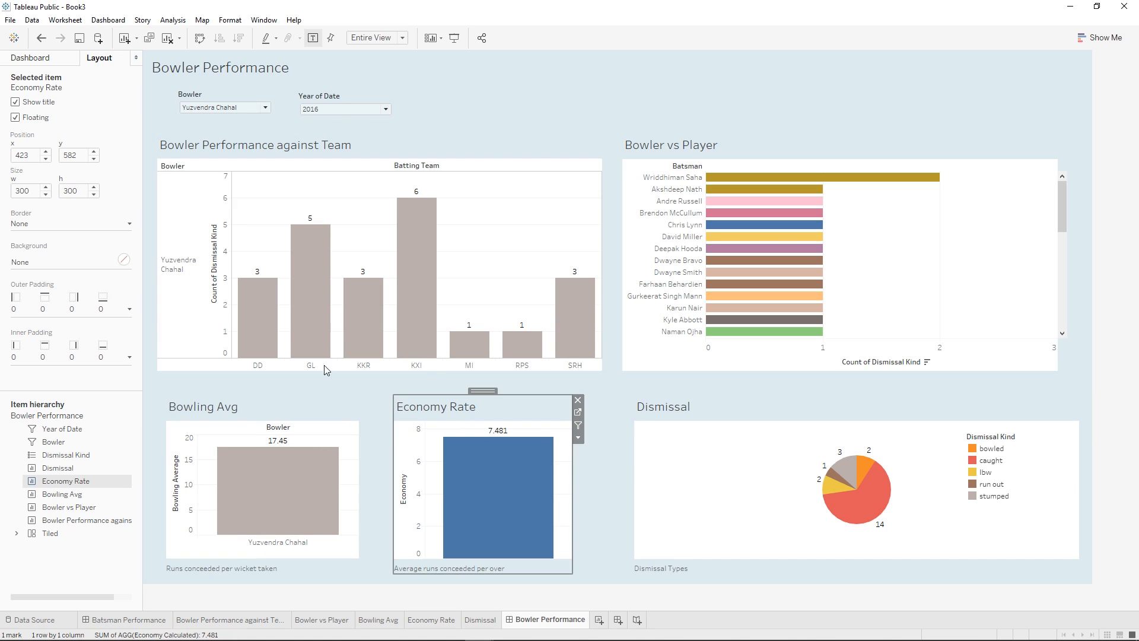
pyautogui.click(27, 192)
pyautogui.write('325')
pyautogui.press('Return')
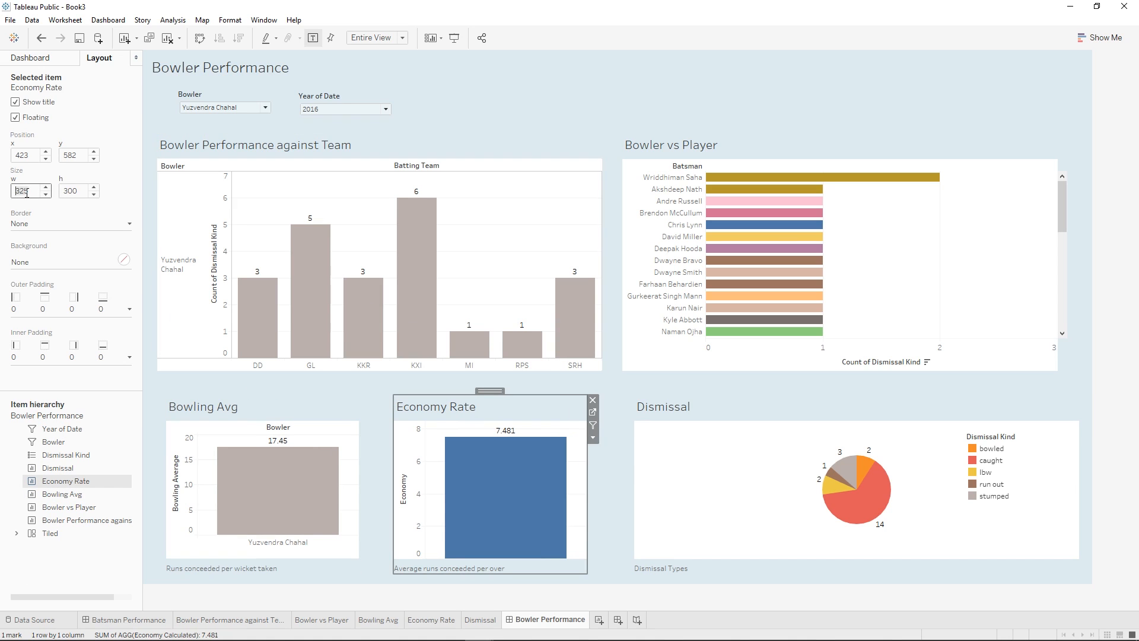
pyautogui.click(592, 475)
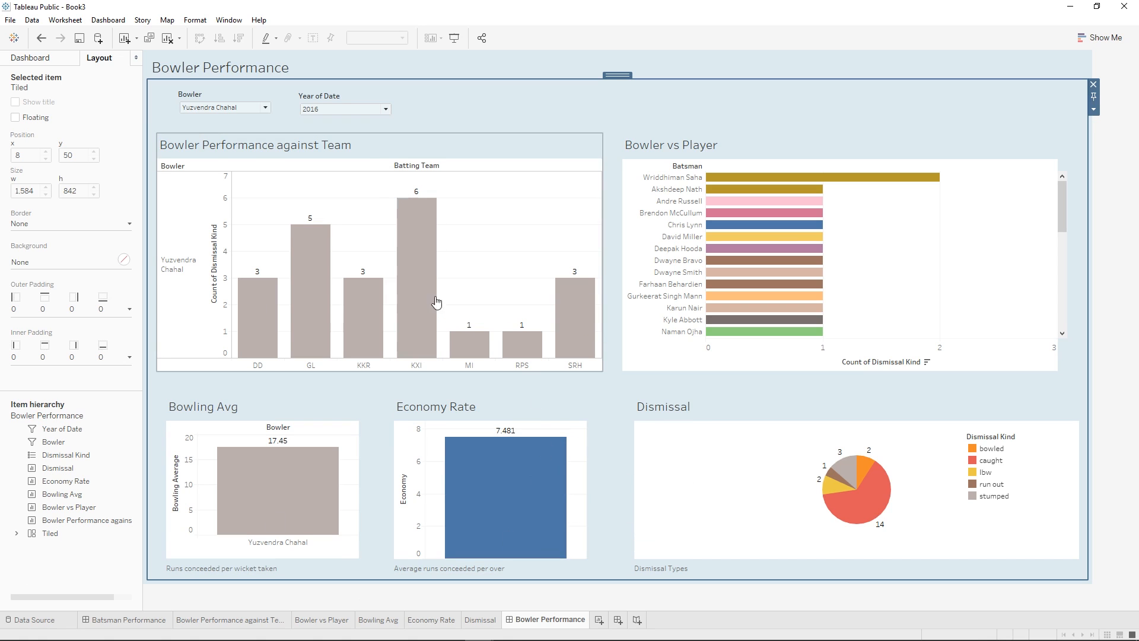
# - Open the Economy Rate worksheet from the dashboard and add the Bowler dimension to Columns
pyautogui.click(537, 403)
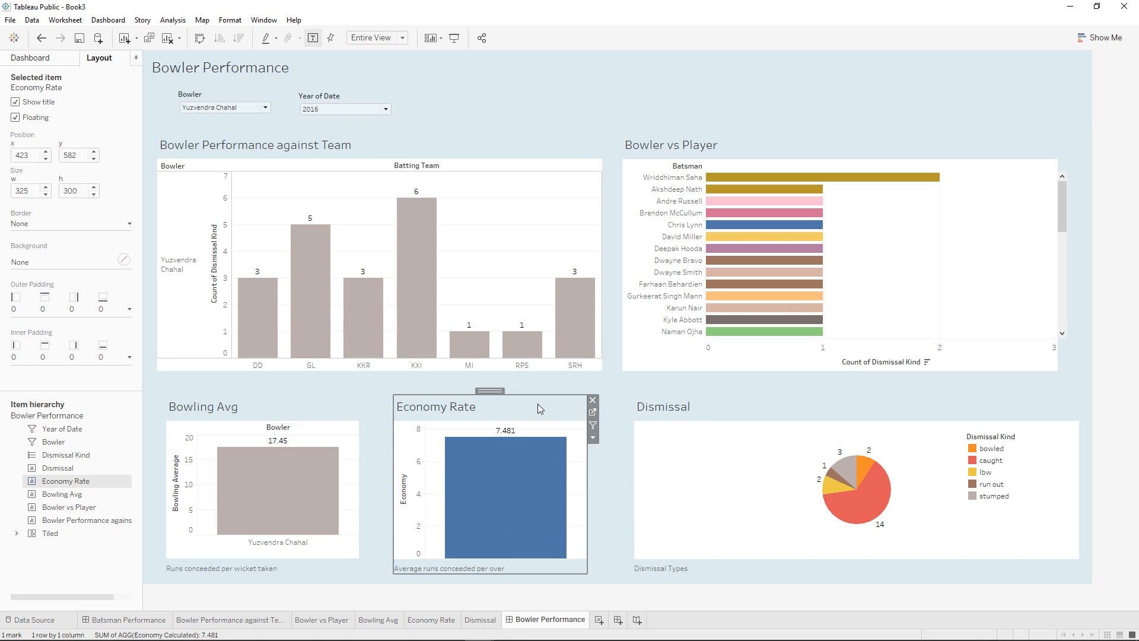
pyautogui.click(593, 412)
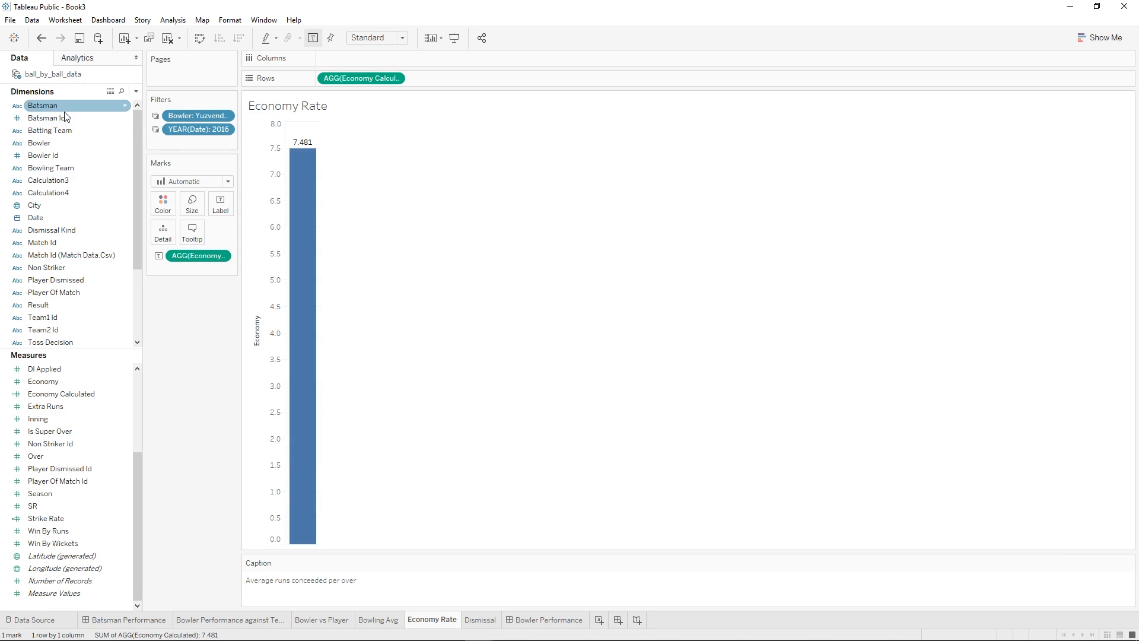
pyautogui.click(65, 144)
pyautogui.moveTo(65, 140); pyautogui.dragTo(358, 60)
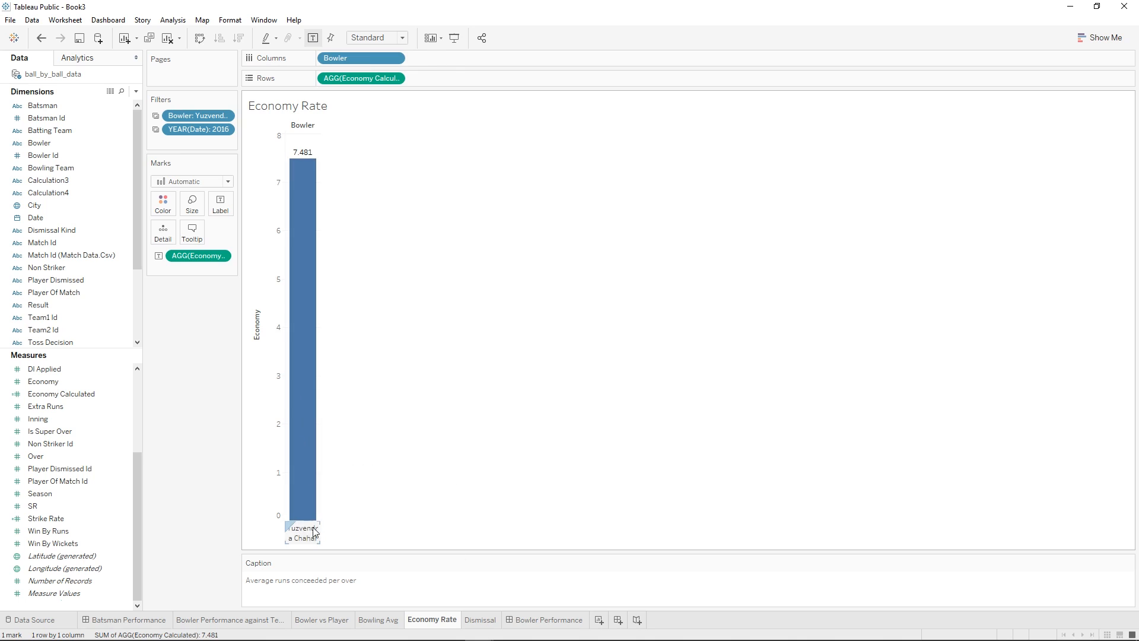
# - Color the Economy Rate bar by Bowler and return to the Bowler Performance dashboard to check the chart
pyautogui.click(46, 146)
pyautogui.moveTo(46, 151); pyautogui.dragTo(162, 205)
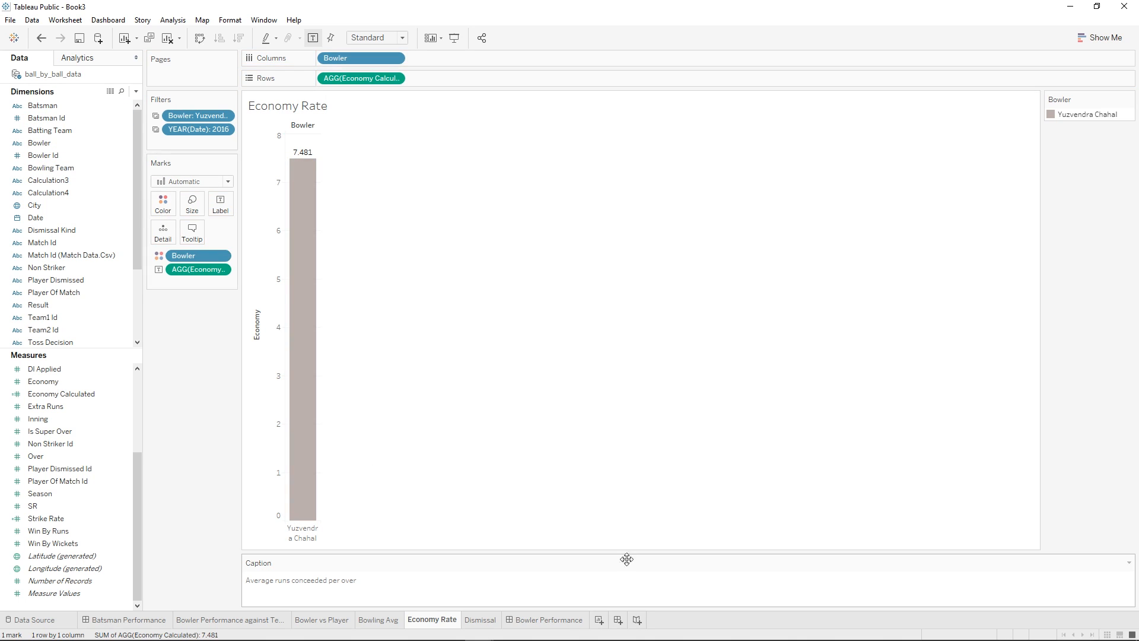
pyautogui.click(551, 623)
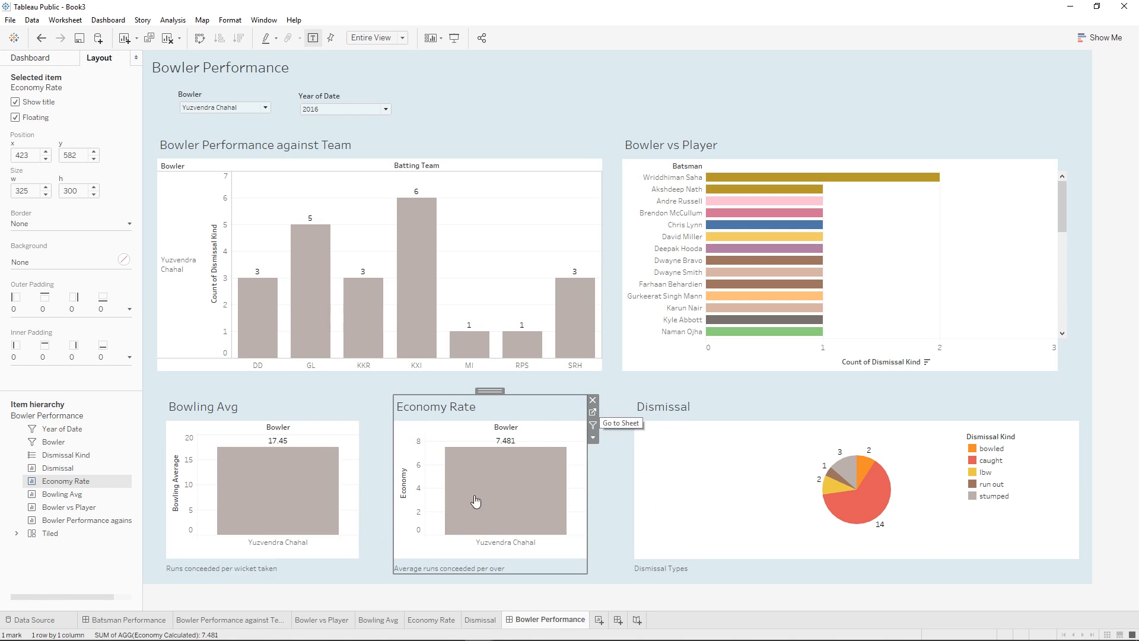
pyautogui.click(609, 520)
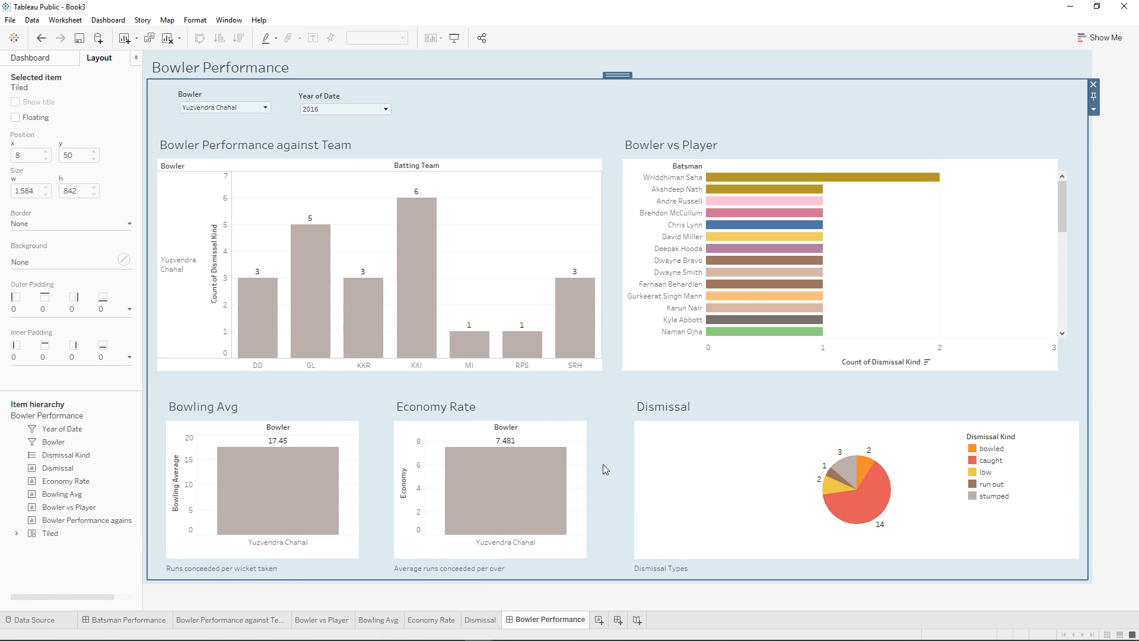
pyautogui.click(490, 426)
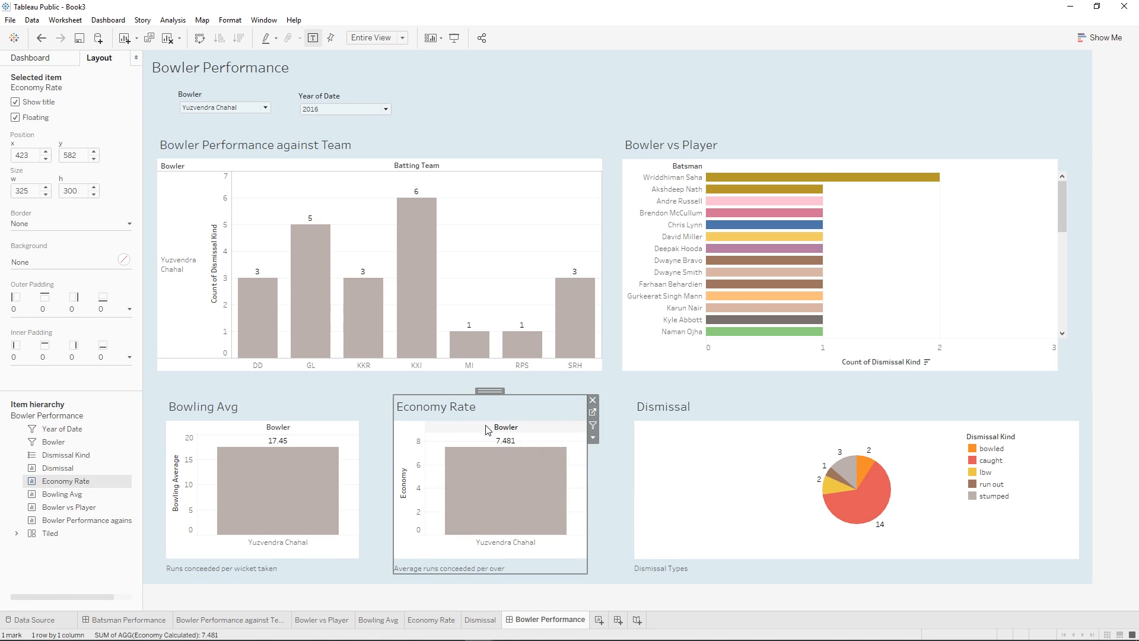
pyautogui.click(372, 433)
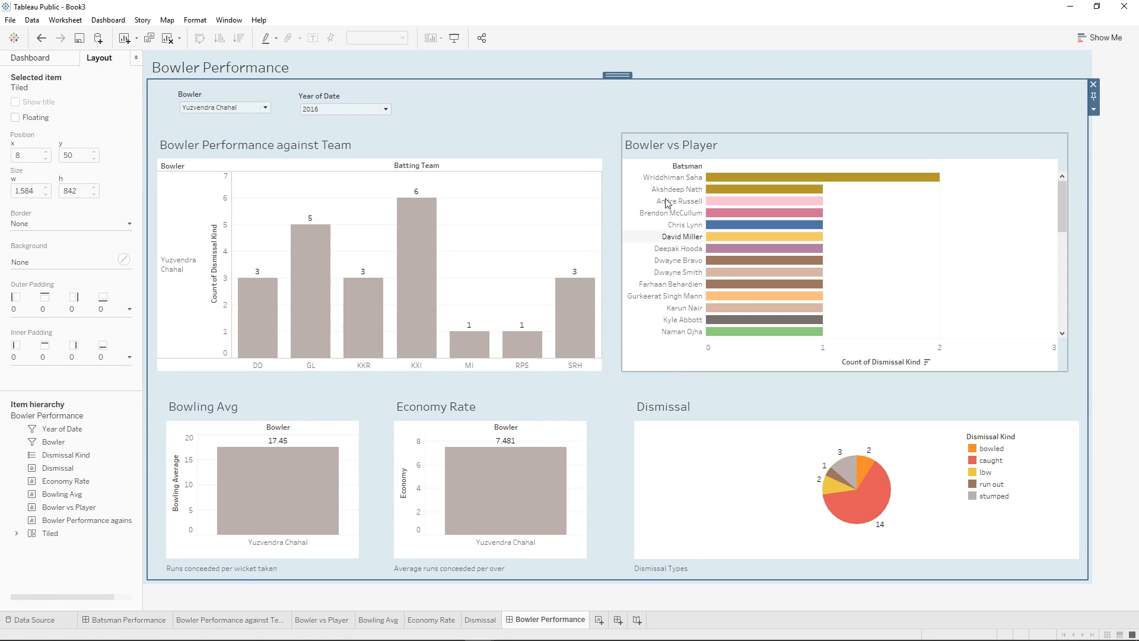
# - Set the Dismissal chart's x position to 808 to align it with the Bowler vs Player chart
pyautogui.click(664, 138)
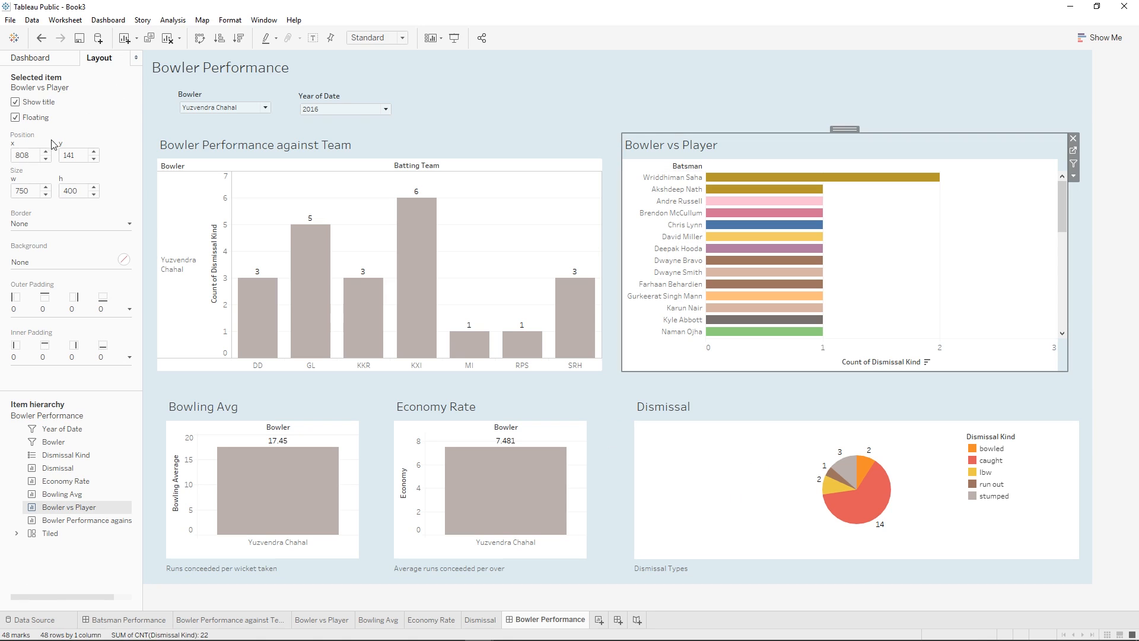
pyautogui.click(721, 426)
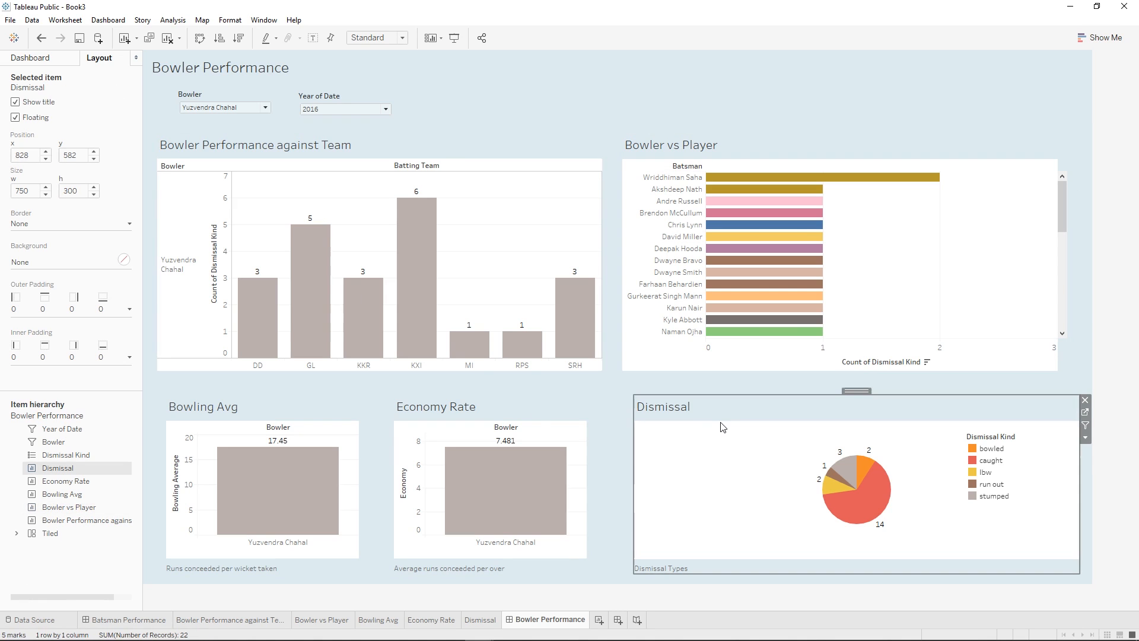
pyautogui.write('808')
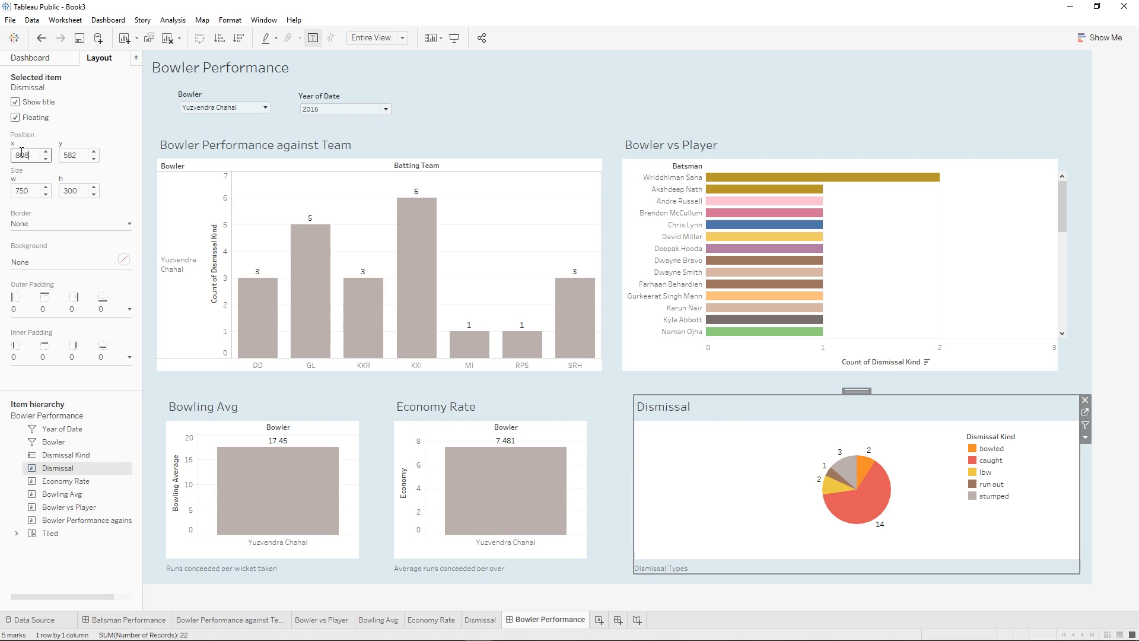
pyautogui.press('Return')
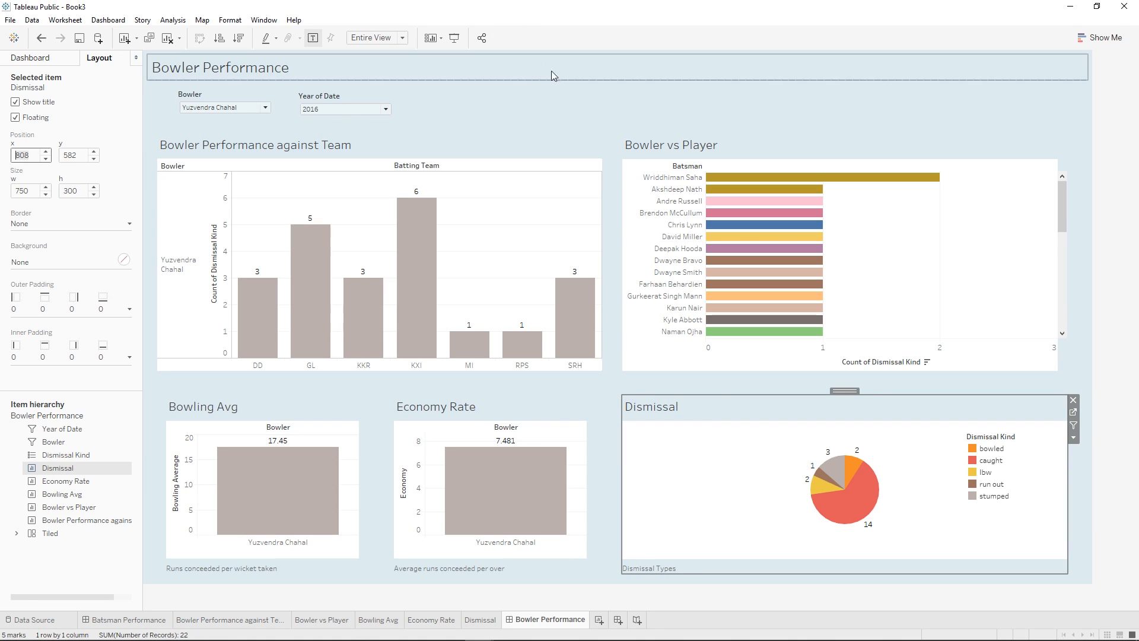
pyautogui.click(592, 105)
# - Set the Year of Date filter's y position to 66 to align it with the Bowler filter
pyautogui.click(236, 94)
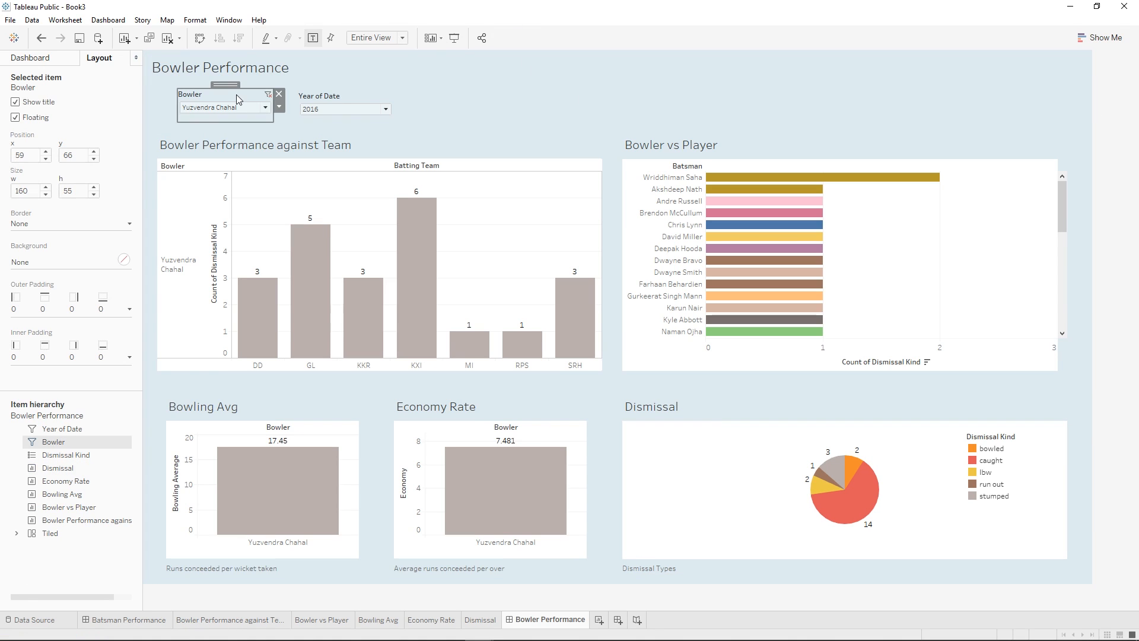
pyautogui.click(36, 155)
pyautogui.click(76, 160)
pyautogui.click(365, 93)
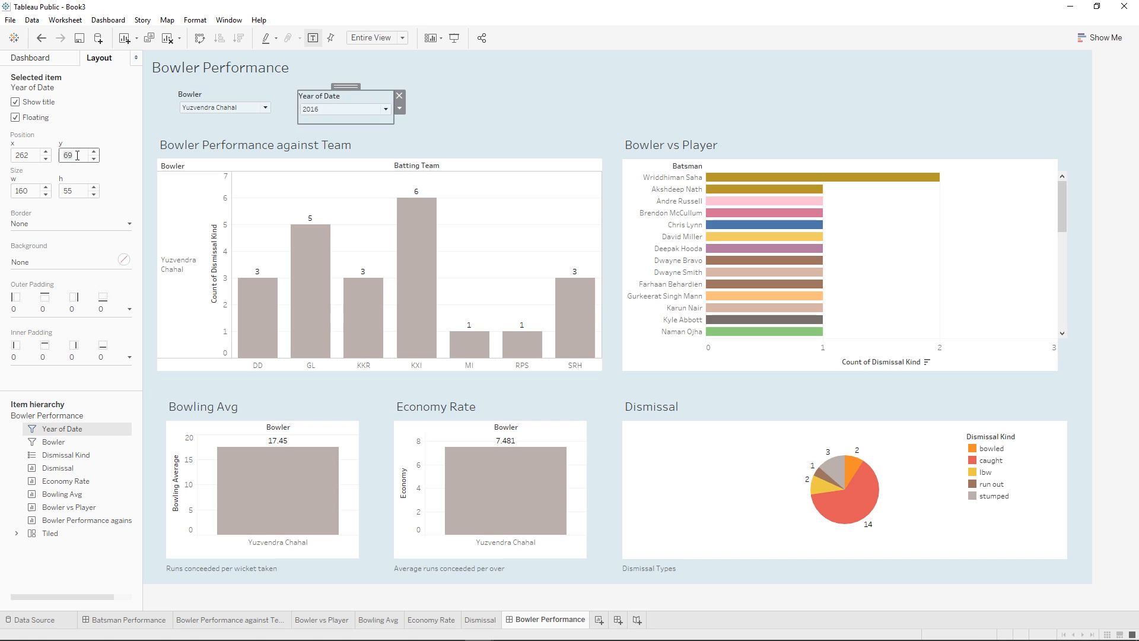
pyautogui.press('Return')
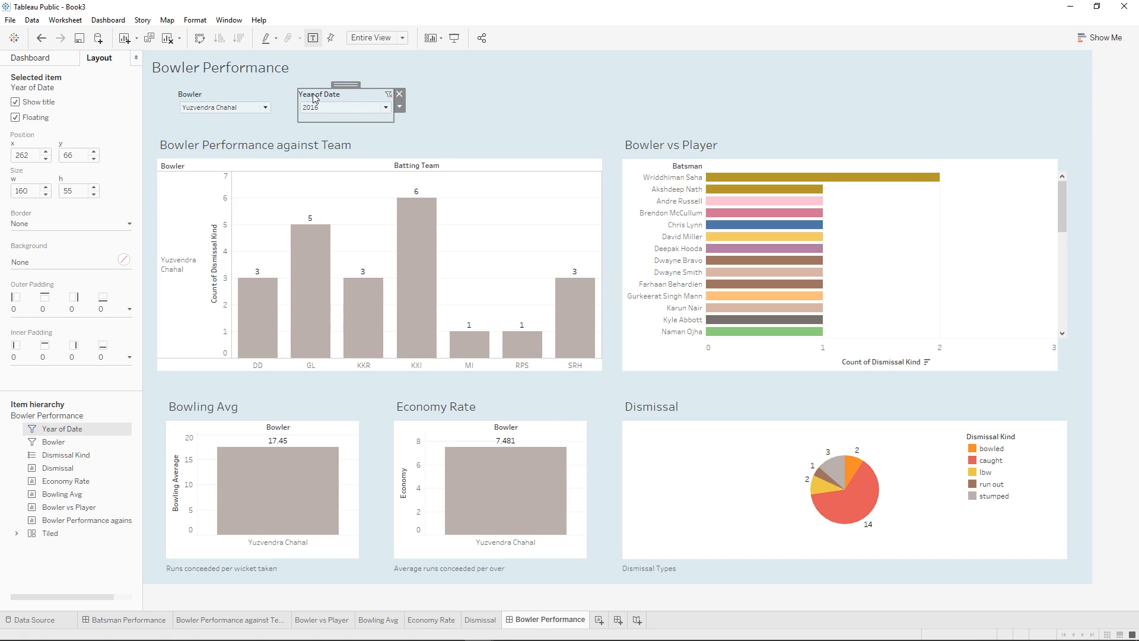
# - Rename the Year of Date filter's title to Year and center it
pyautogui.click(359, 106)
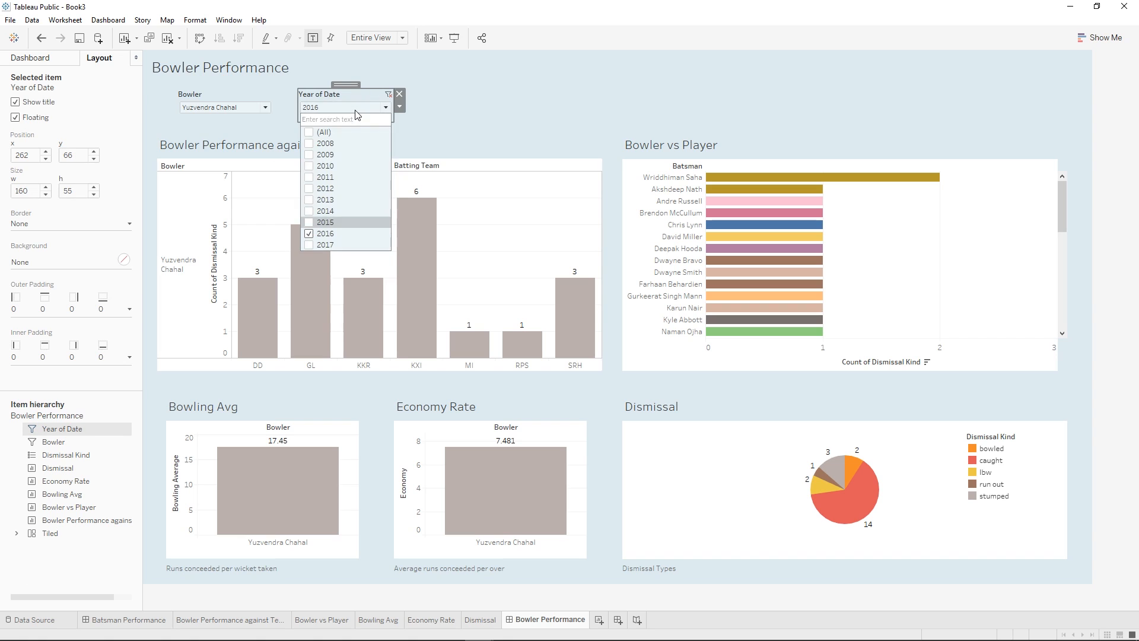
pyautogui.click(356, 109)
pyautogui.click(404, 117)
pyautogui.click(398, 108)
pyautogui.click(400, 107)
pyautogui.moveTo(460, 134)
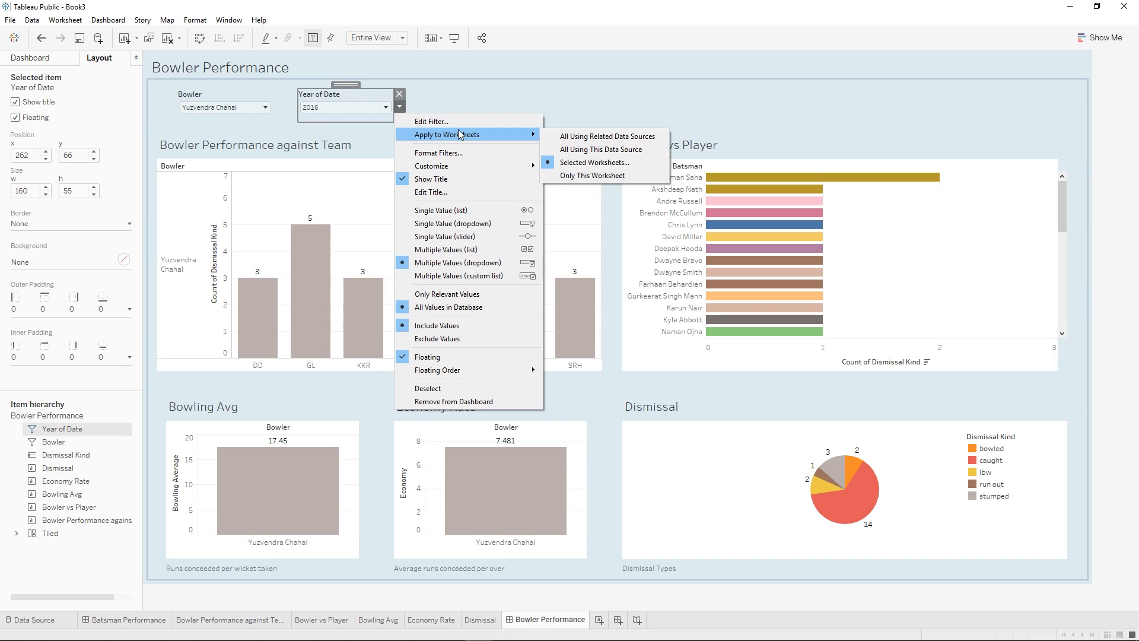
pyautogui.click(465, 194)
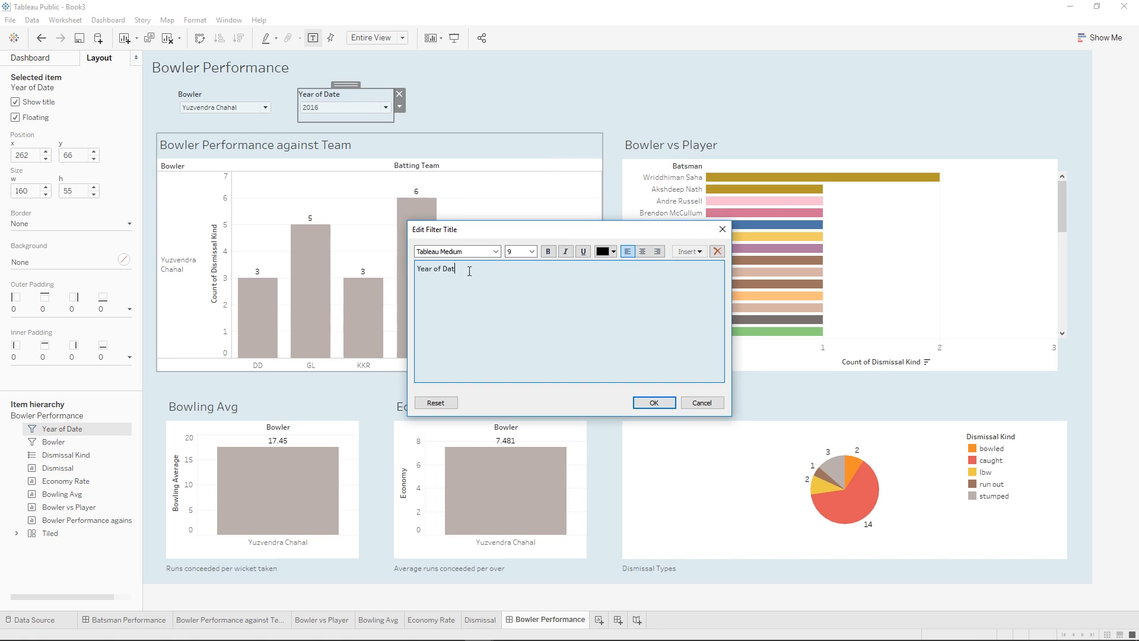
pyautogui.press('BackSpace')
pyautogui.press('BackSpace')
pyautogui.press('BackSpace')
pyautogui.click(654, 402)
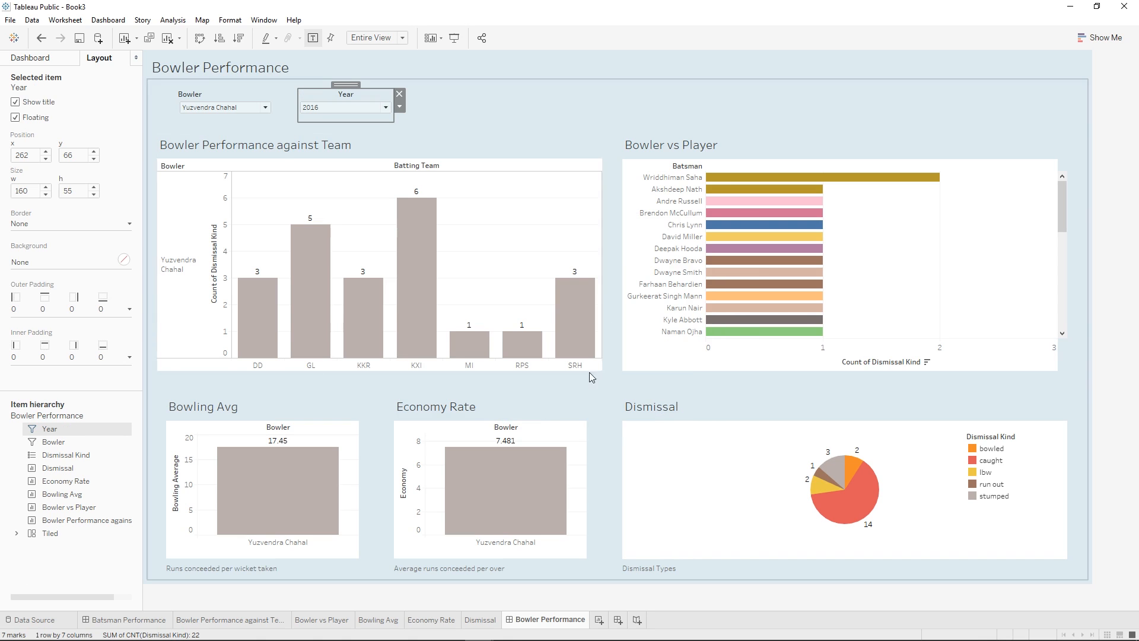
# - Center the title of the Bowler filter
pyautogui.click(214, 94)
pyautogui.click(279, 107)
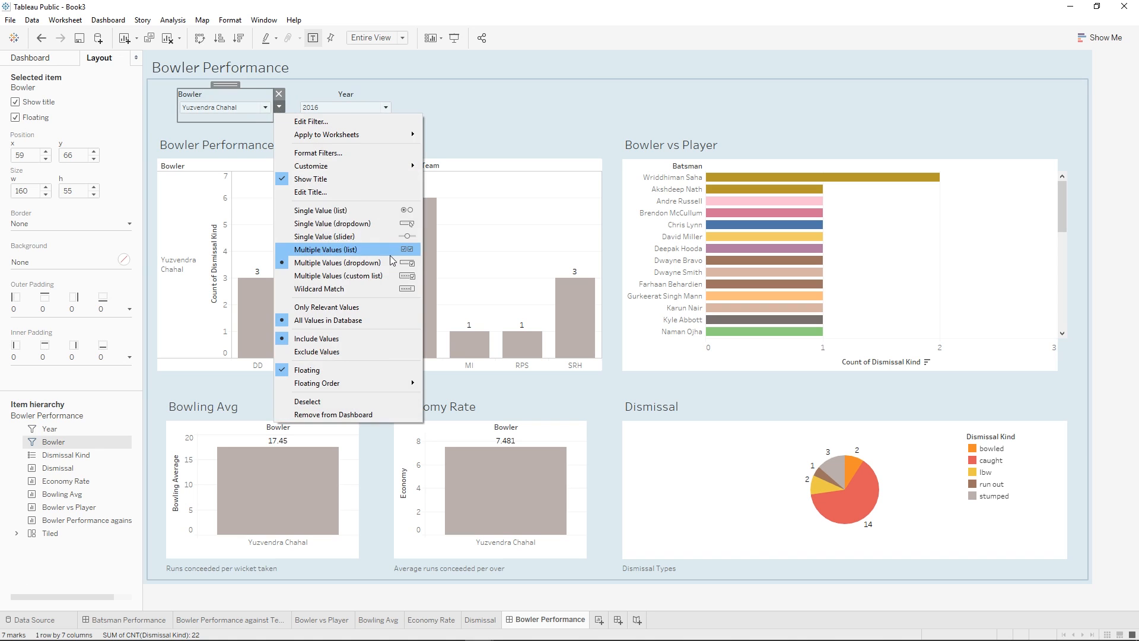
pyautogui.click(347, 192)
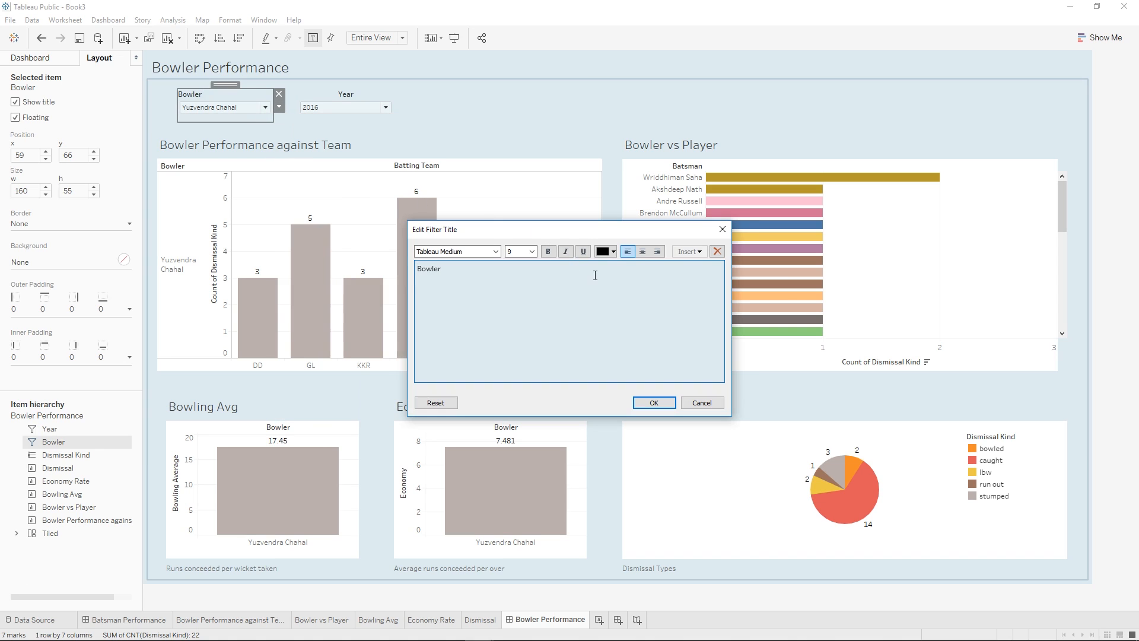
pyautogui.click(641, 250)
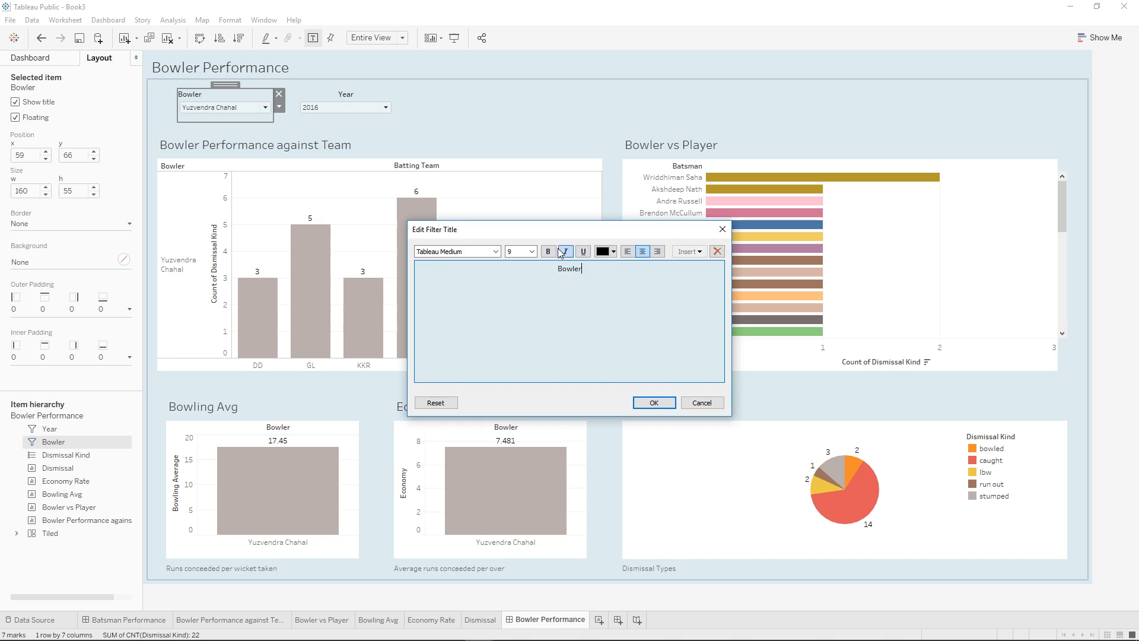
pyautogui.click(532, 251)
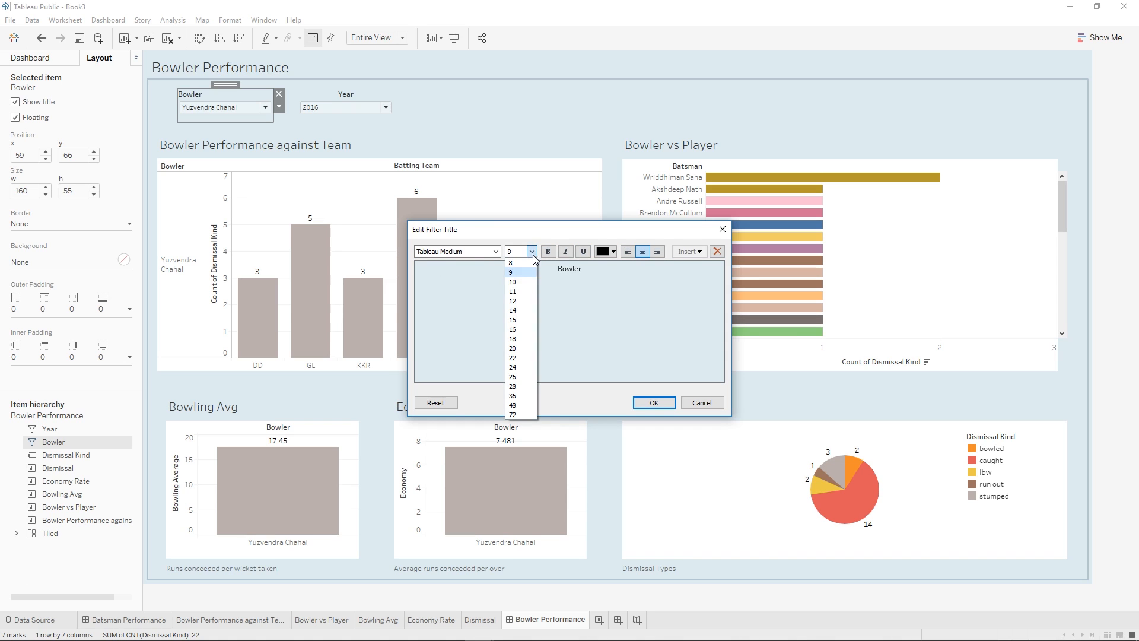
pyautogui.click(525, 292)
pyautogui.click(654, 403)
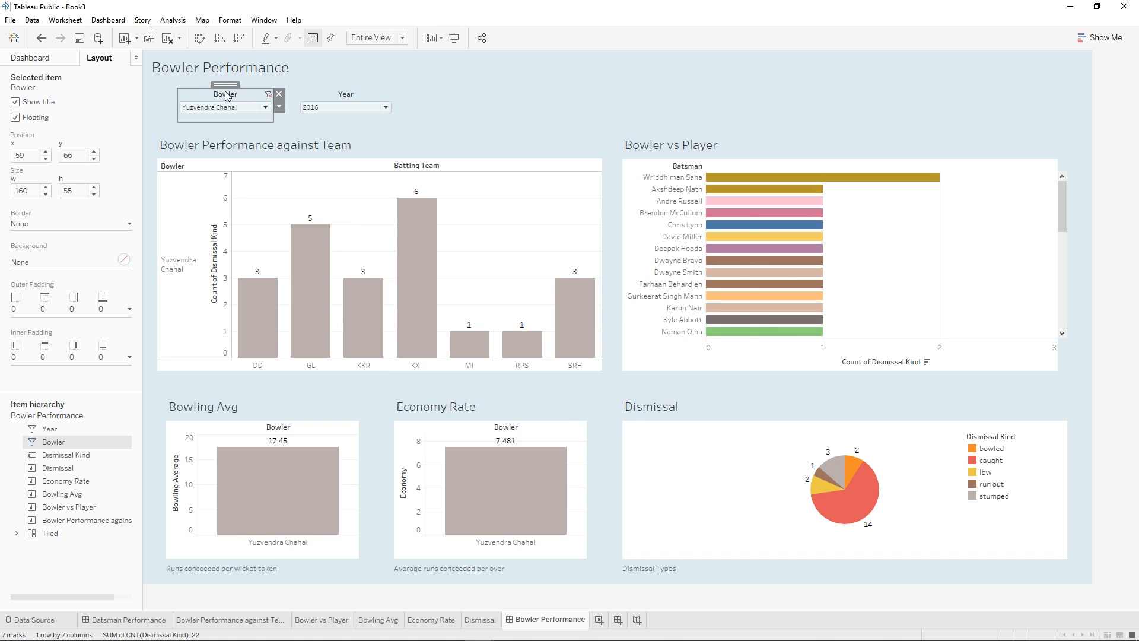
# - Set the font size of the Bowler filter's title to 11
pyautogui.click(279, 107)
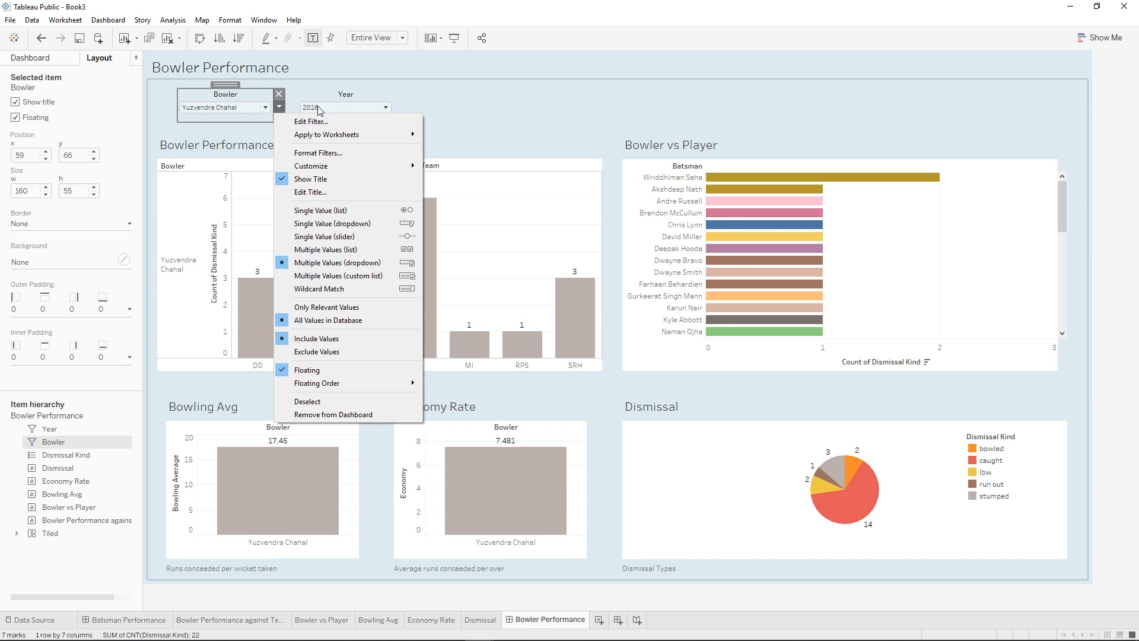
pyautogui.click(320, 191)
pyautogui.doubleClick(534, 268)
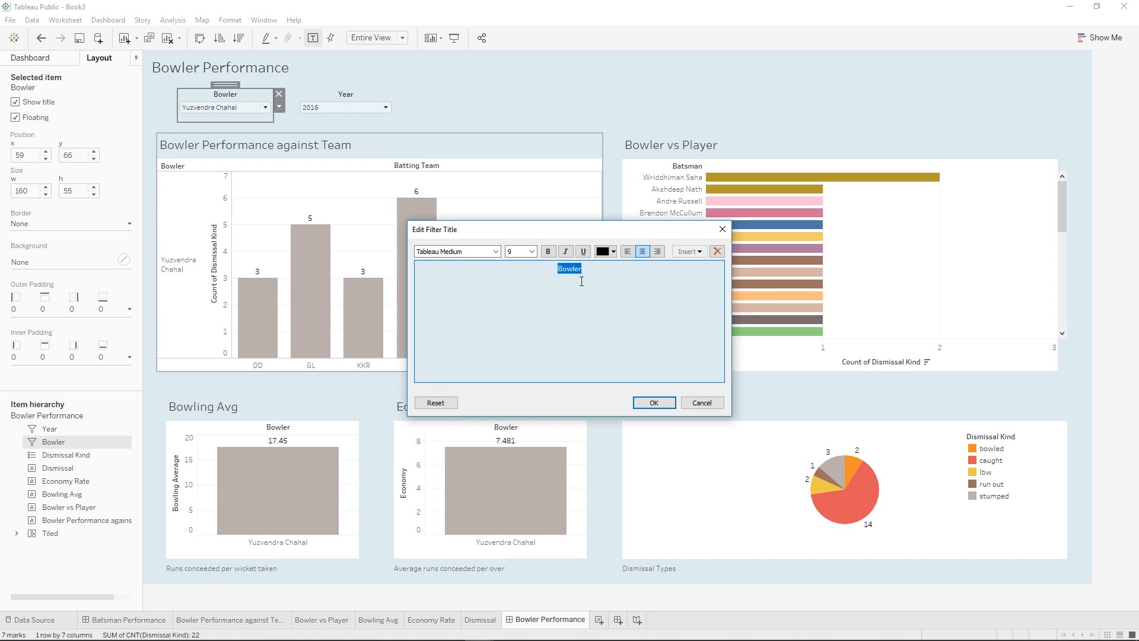
pyautogui.doubleClick(526, 252)
pyautogui.write('11')
pyautogui.press('Return')
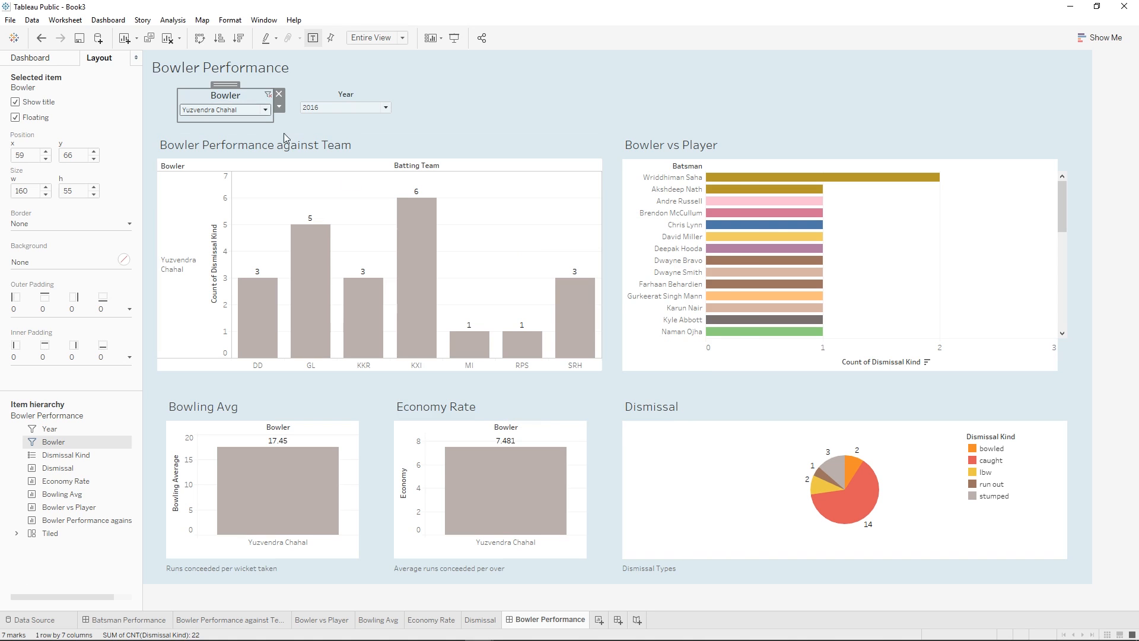
# - Set the font size of the Year filter's title to 11 and deselect the filter
pyautogui.click(324, 95)
pyautogui.click(399, 107)
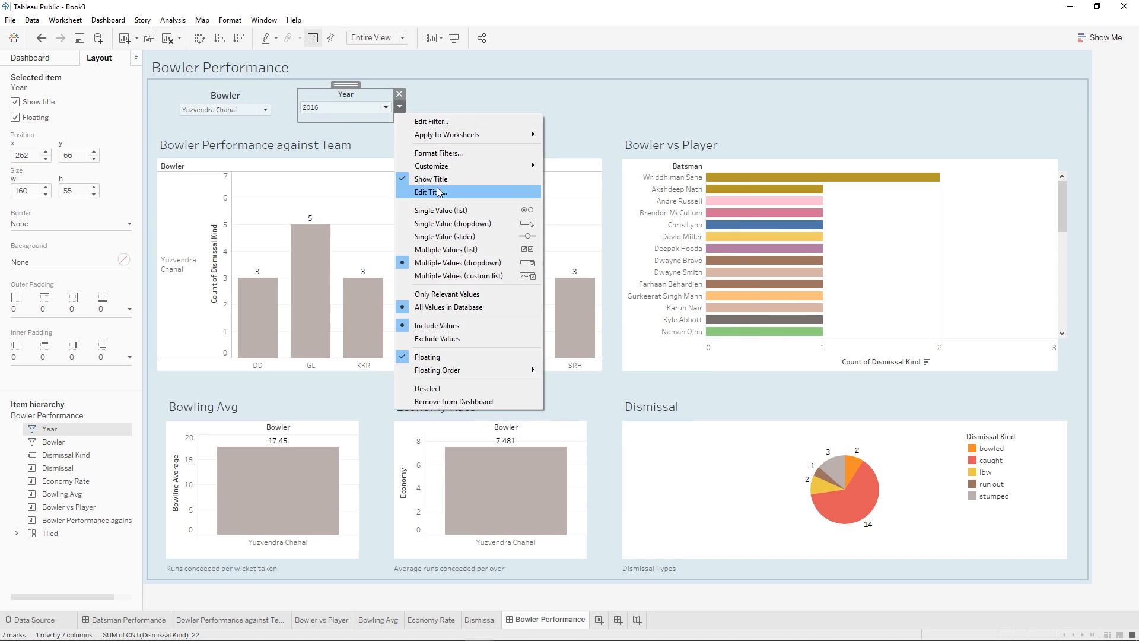
pyautogui.click(439, 192)
pyautogui.click(533, 252)
pyautogui.click(521, 291)
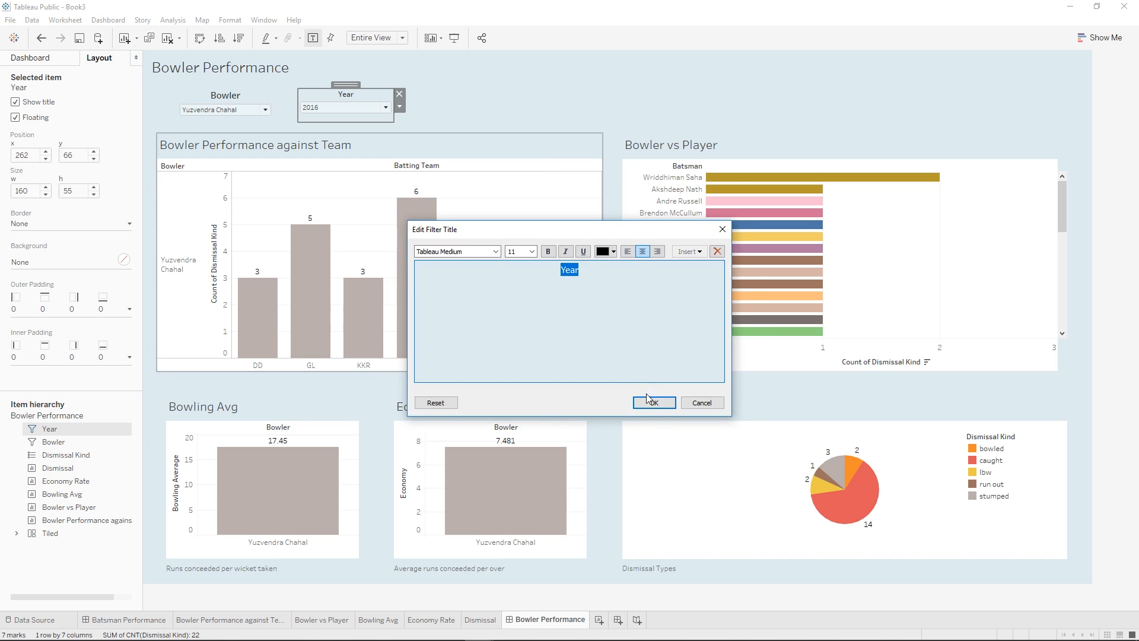
pyautogui.click(653, 403)
pyautogui.click(503, 109)
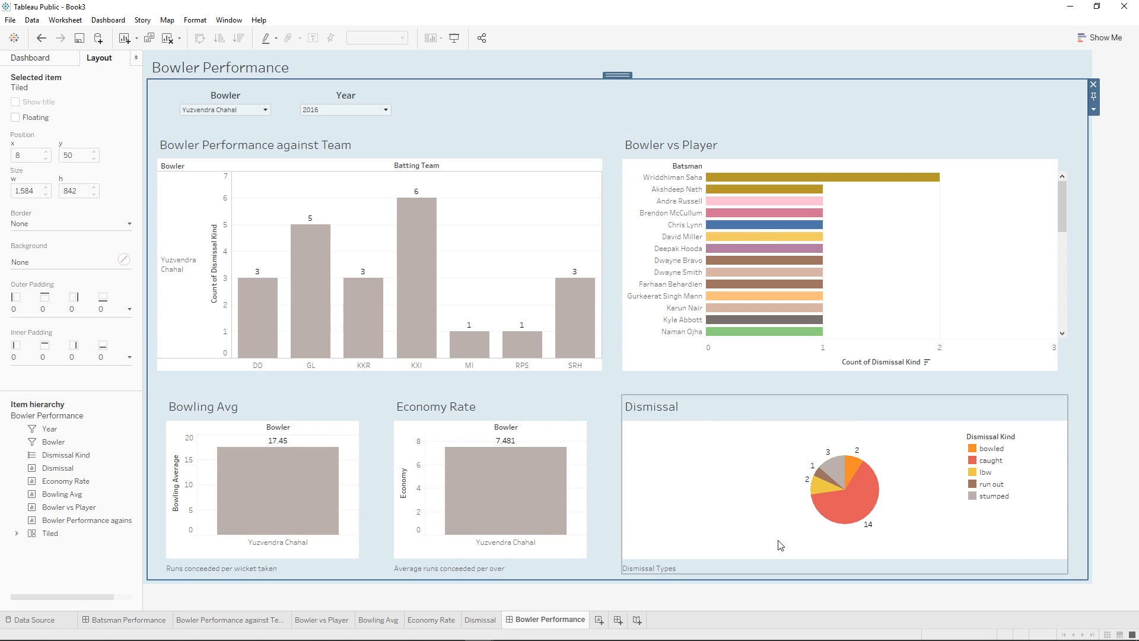
# - Show the Bowler Performance dashboard in presentation mode and hide all of its sheets
pyautogui.click(455, 37)
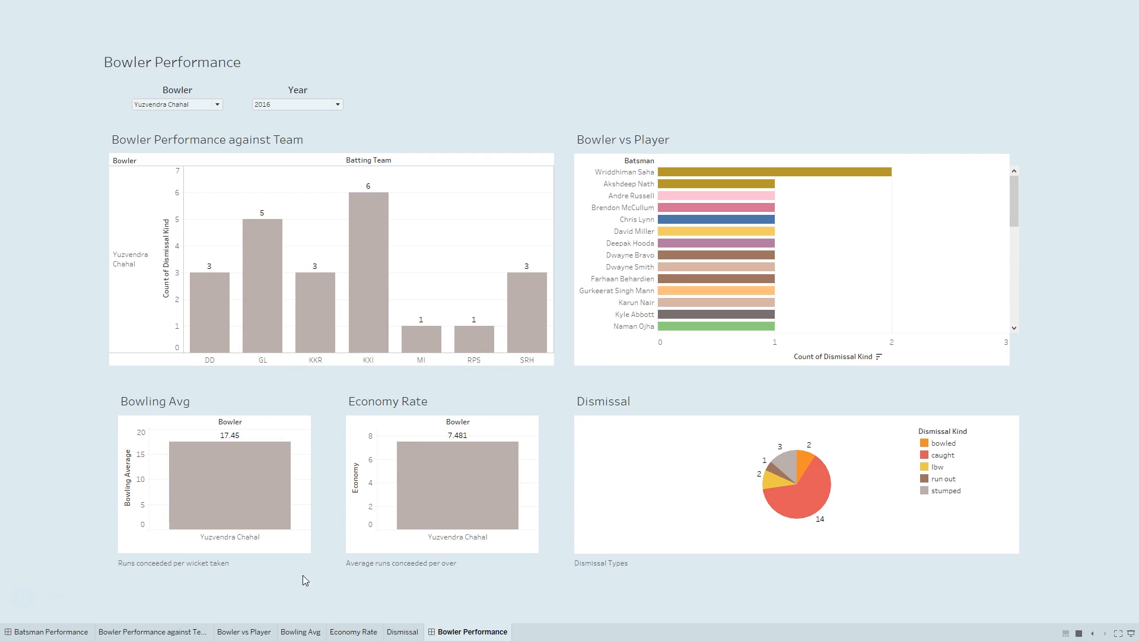
pyautogui.rightClick(491, 637)
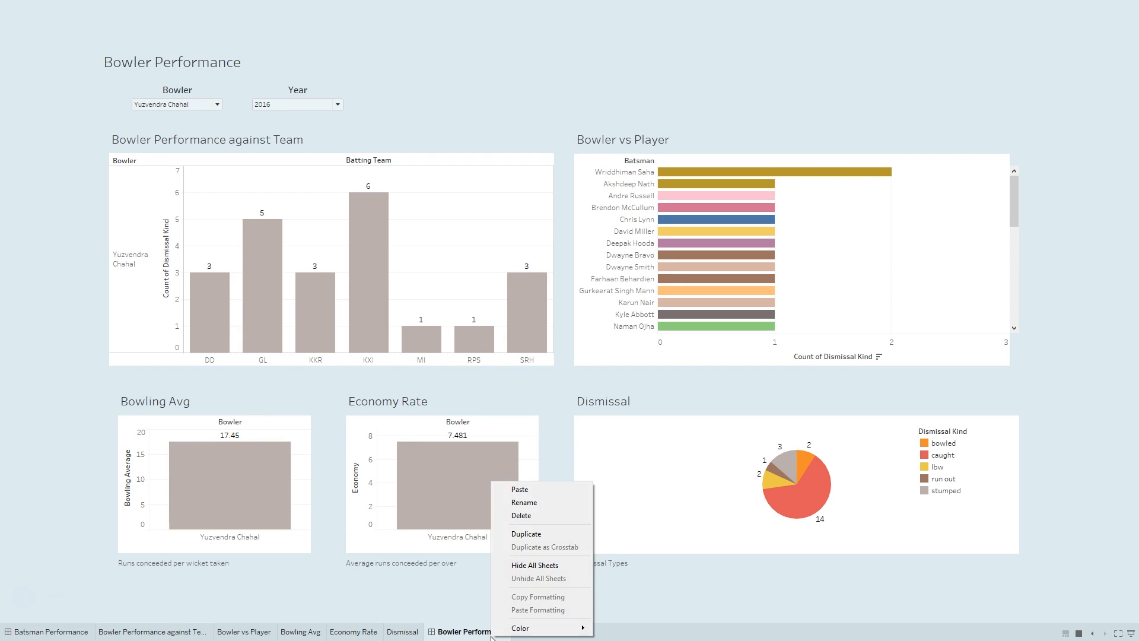
pyautogui.click(558, 565)
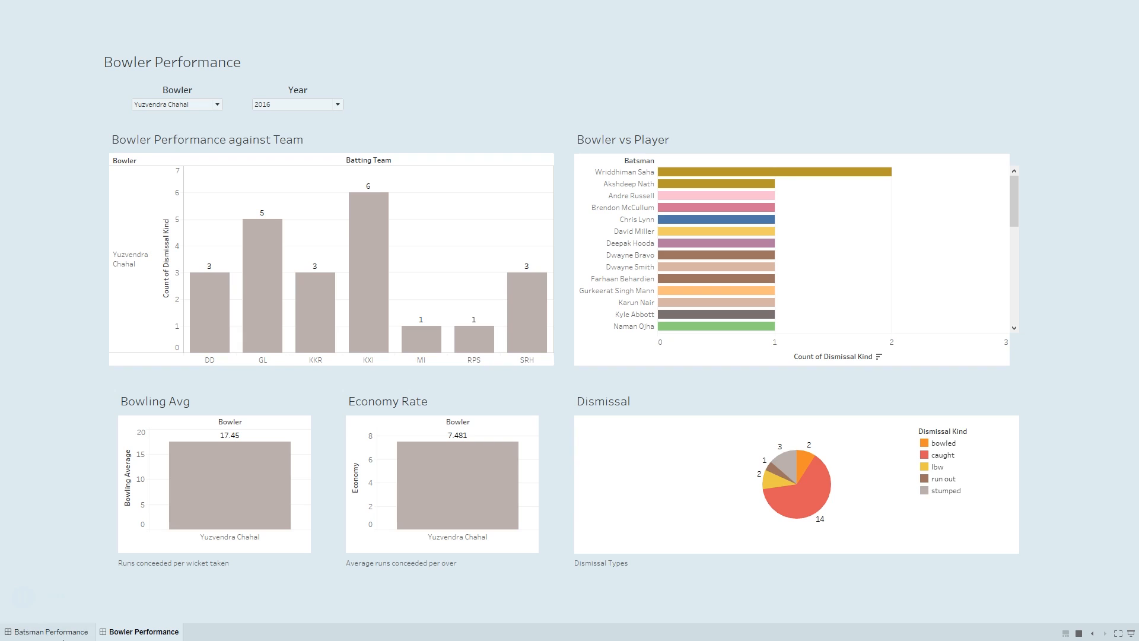
# - Compare the Batsman Performance and Bowler Performance dashboards in presentation mode, then exit it with Batsman Performance open
pyautogui.click(64, 636)
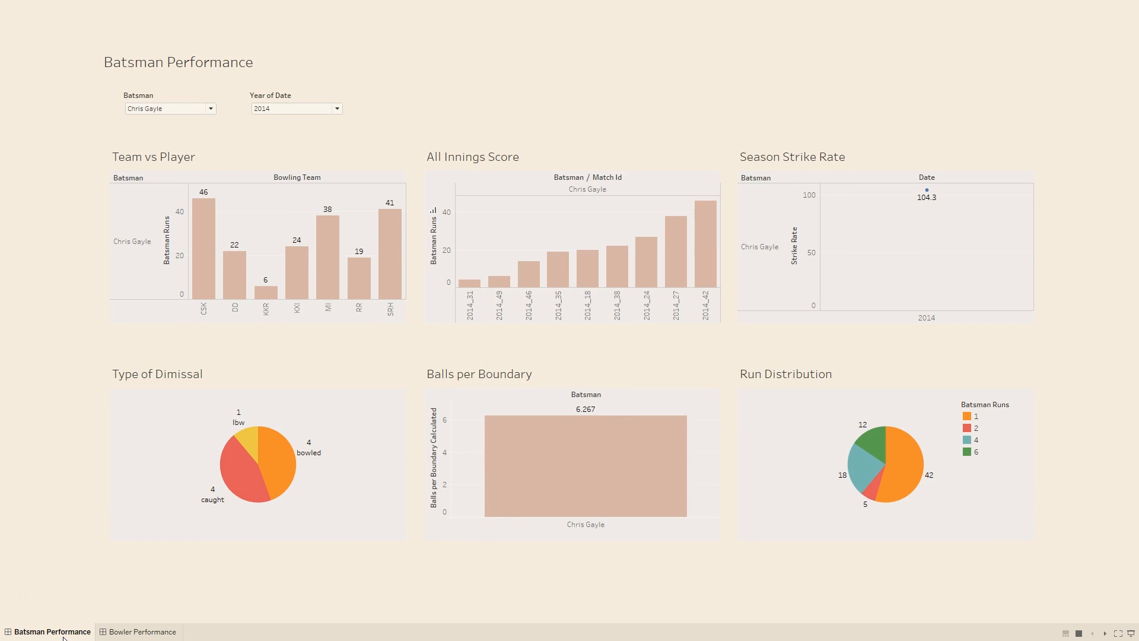
pyautogui.click(123, 633)
pyautogui.click(58, 636)
pyautogui.click(130, 633)
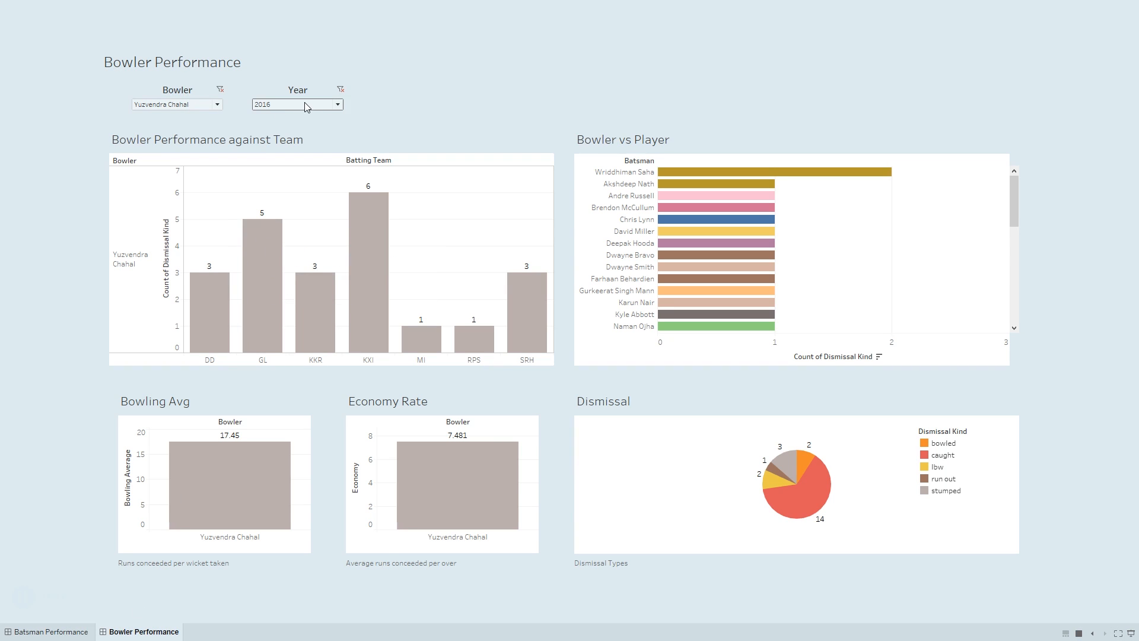
pyautogui.click(82, 634)
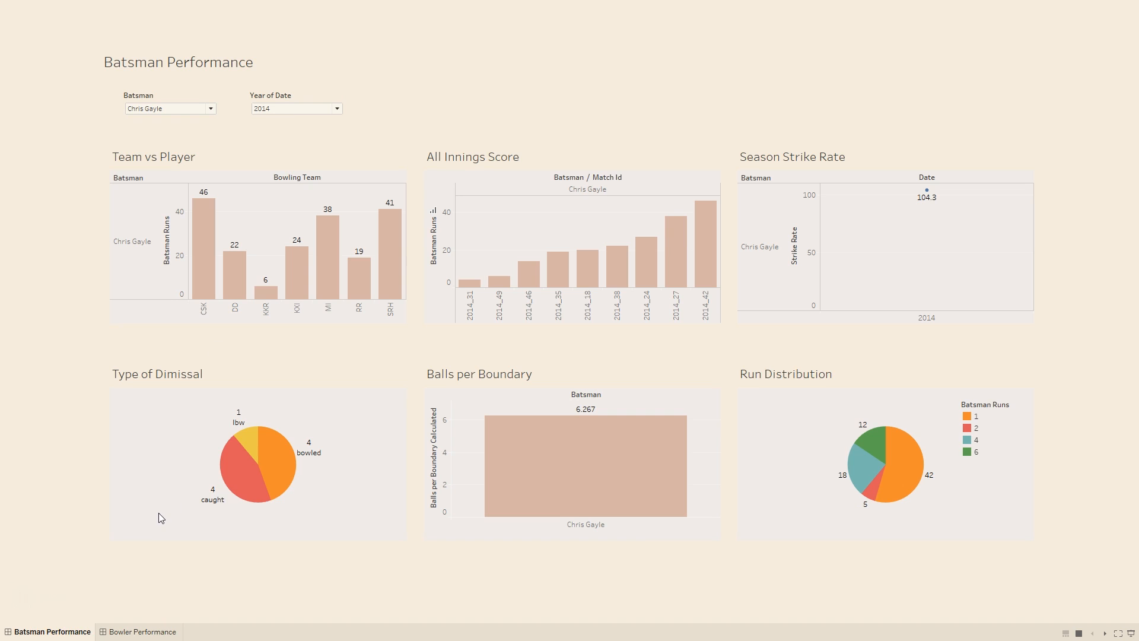
pyautogui.press('Escape')
# - Center the Year of Date filter's title on the Batsman Performance dashboard and set its font size to 11
pyautogui.rightClick(357, 97)
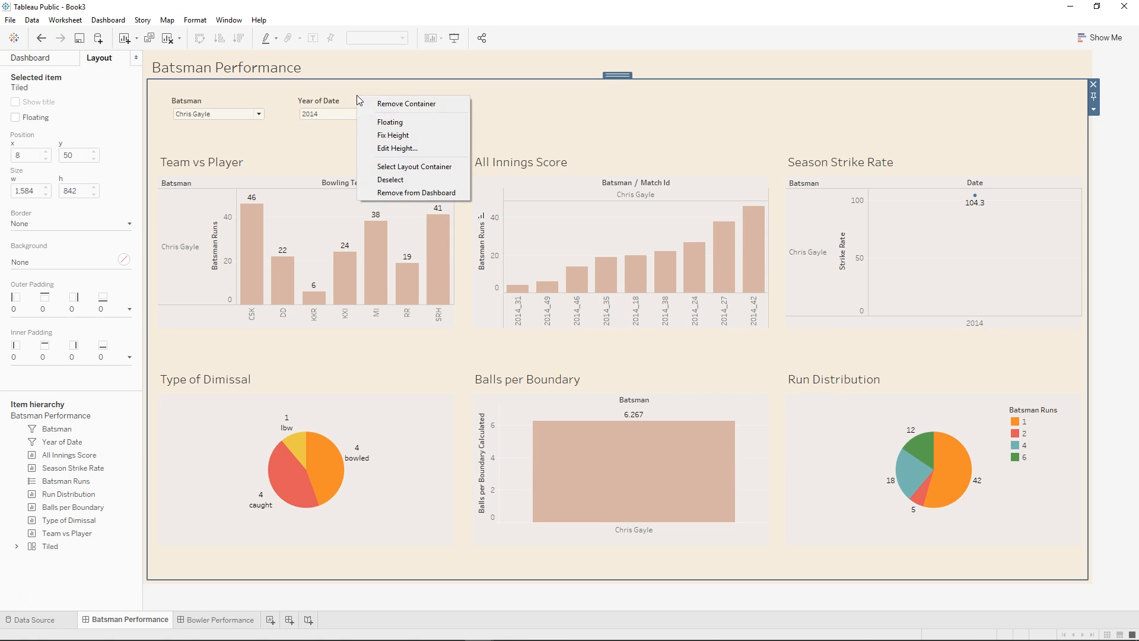
pyautogui.rightClick(331, 96)
pyautogui.press('Escape')
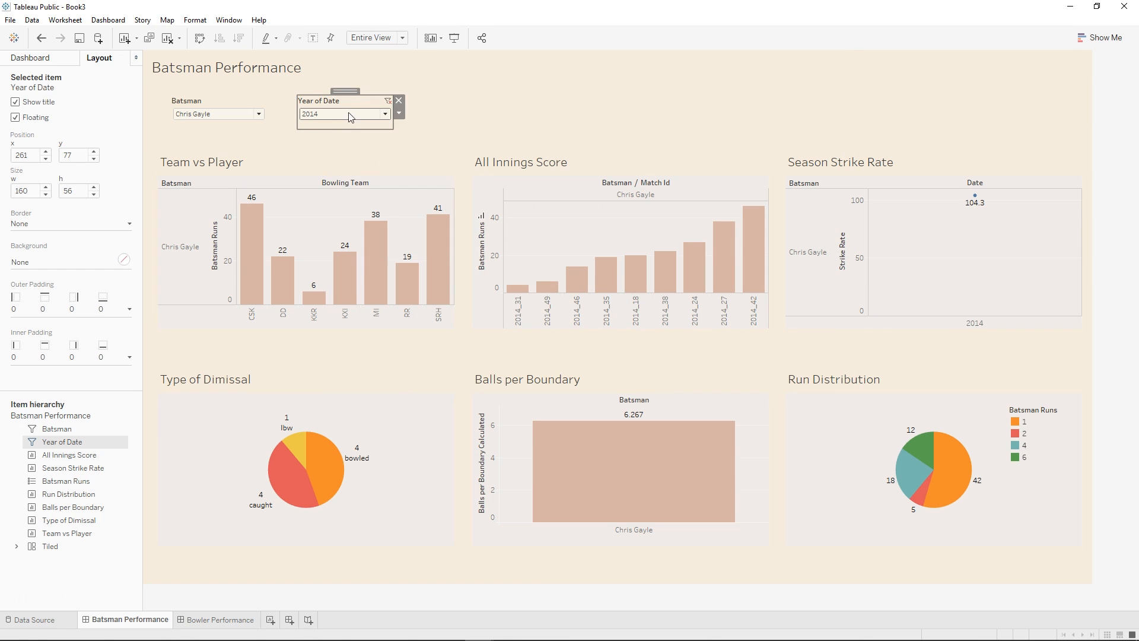
pyautogui.rightClick(342, 100)
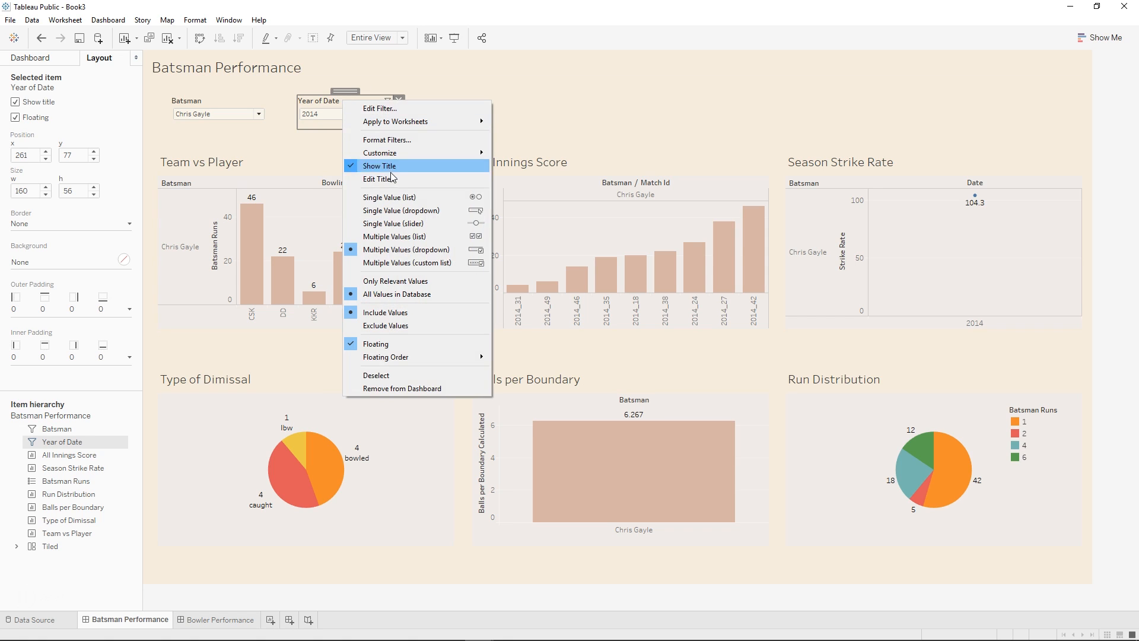
pyautogui.click(379, 178)
pyautogui.hotkey('ctrl', 'a')
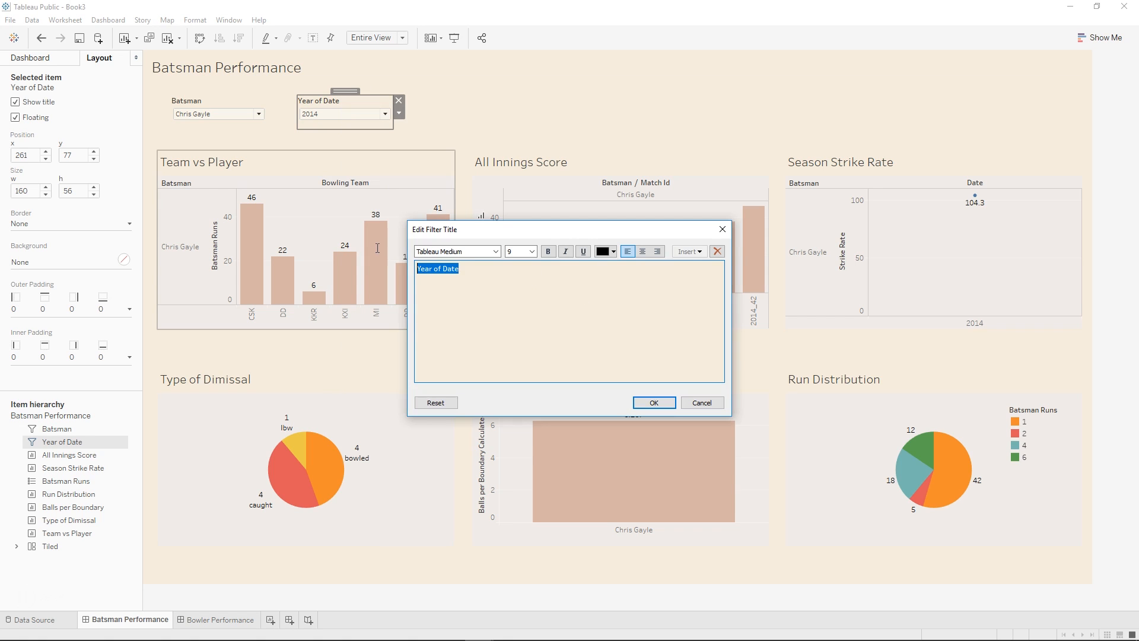
pyautogui.click(642, 251)
pyautogui.click(543, 253)
pyautogui.click(523, 250)
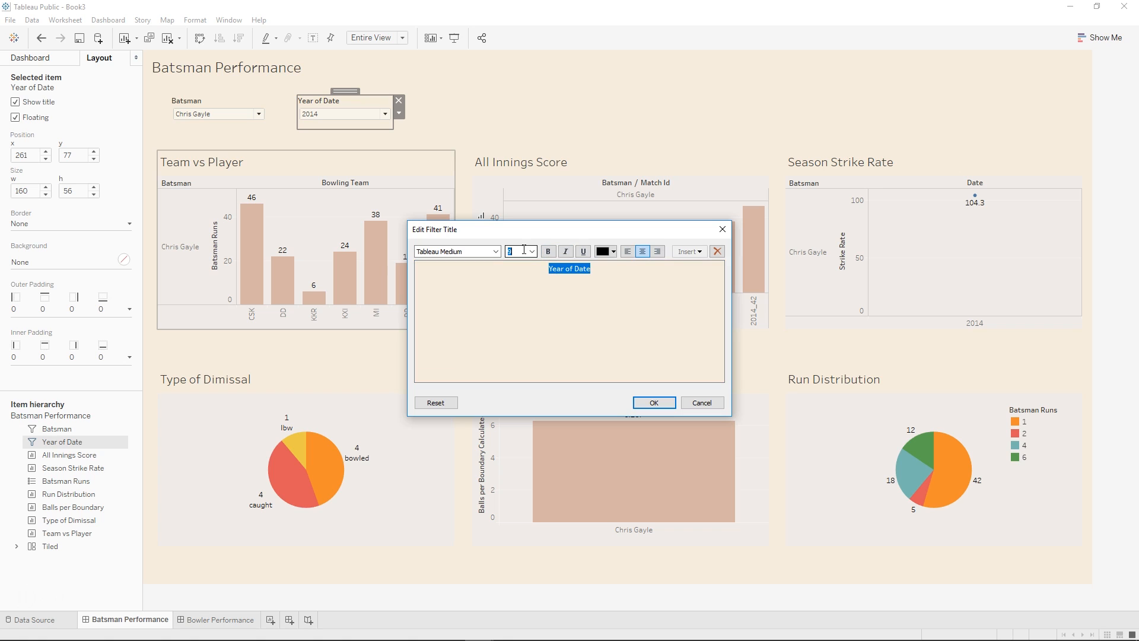
pyautogui.write('11')
pyautogui.press('Return')
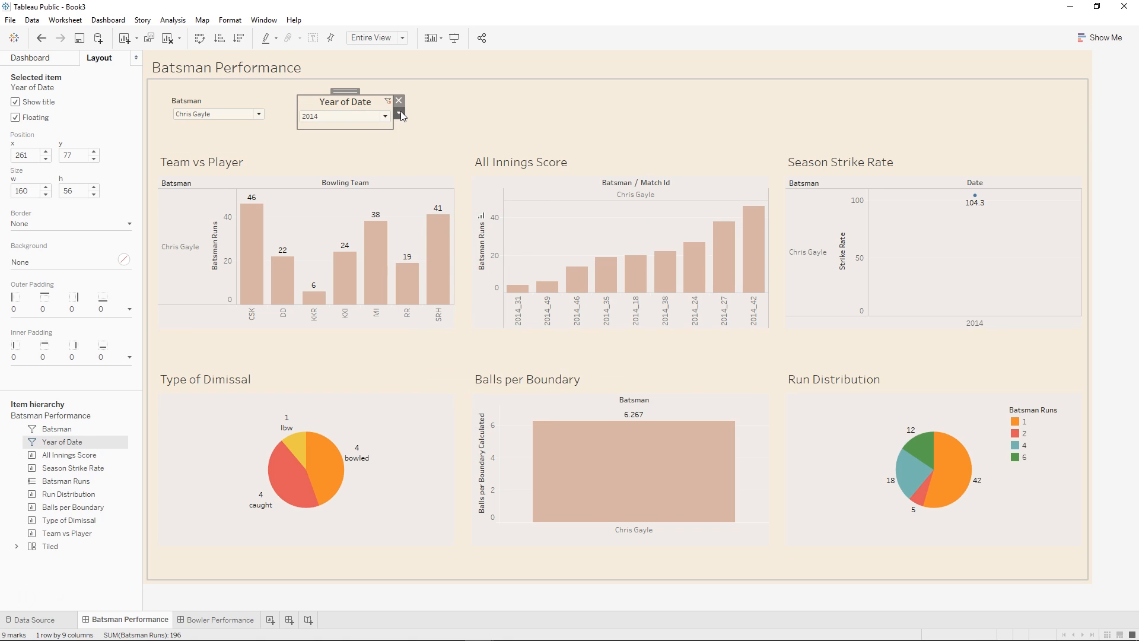
# - Shorten the Year of Date filter's title to "Year" on the Batsman Performance dashboard
pyautogui.click(400, 113)
pyautogui.click(475, 201)
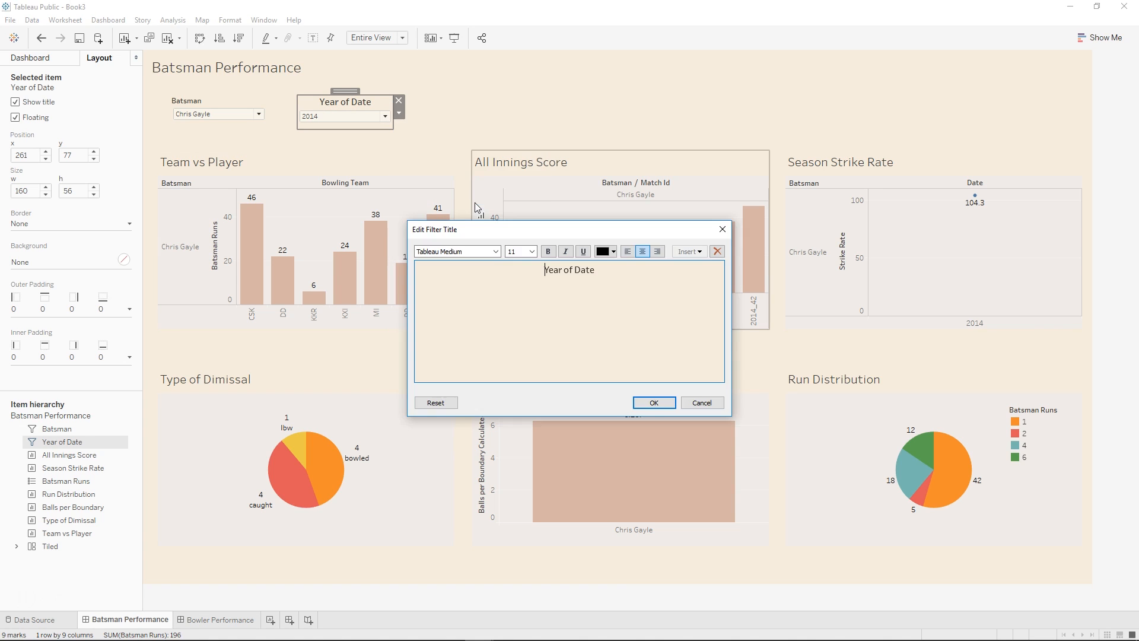
pyautogui.doubleClick(578, 275)
pyautogui.moveTo(577, 275); pyautogui.dragTo(565, 277)
pyautogui.press('BackSpace')
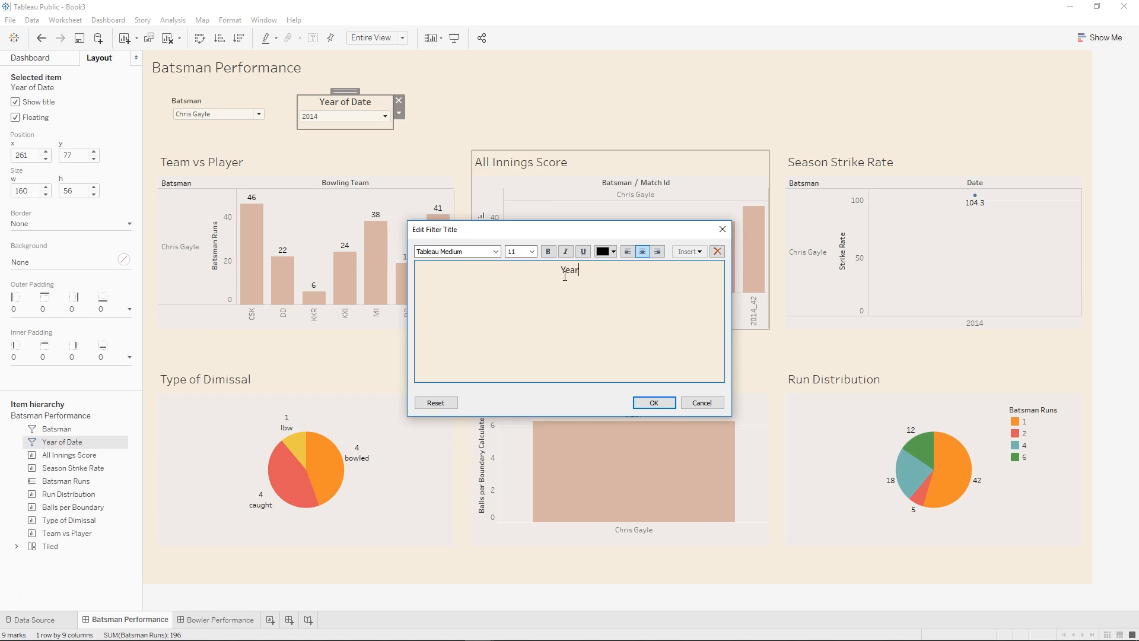
pyautogui.click(653, 402)
# - Center the Batsman filter's title, set its font size to 11, and deselect the filter
pyautogui.click(243, 109)
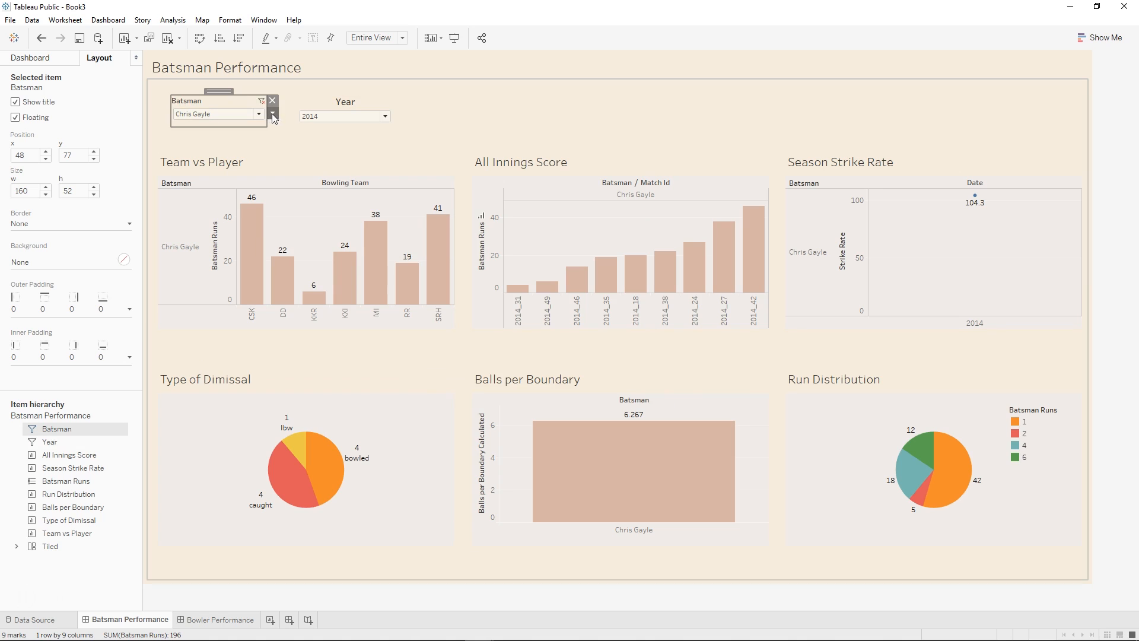
pyautogui.click(272, 113)
pyautogui.click(322, 197)
pyautogui.hotkey('ctrl', 'a')
pyautogui.click(642, 251)
pyautogui.click(525, 252)
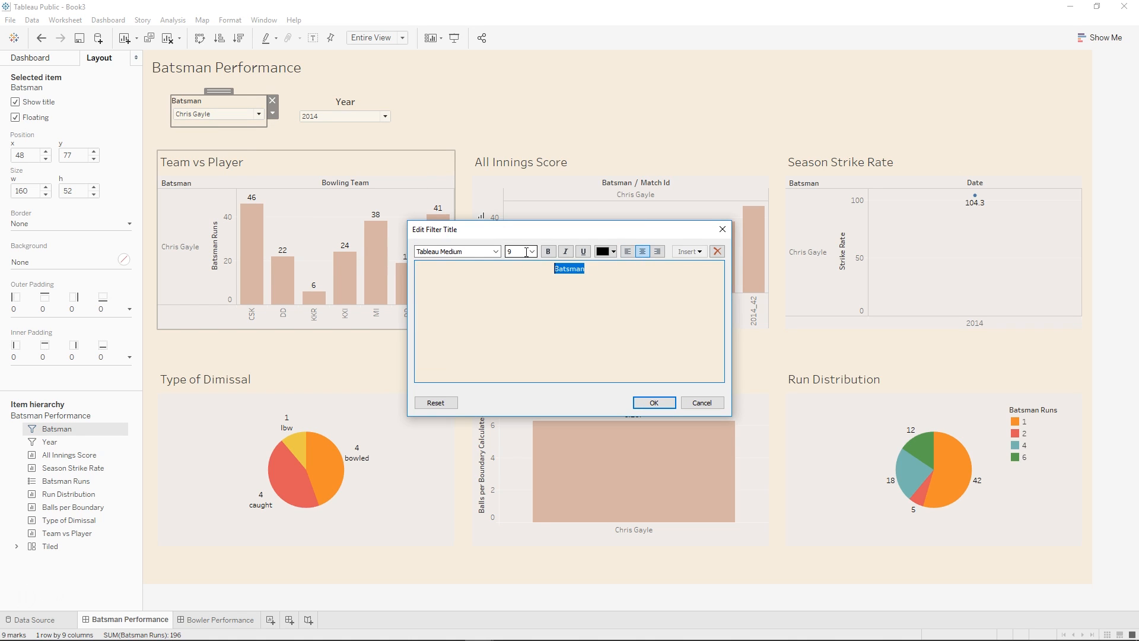
pyautogui.write('11')
pyautogui.click(617, 303)
pyautogui.click(662, 402)
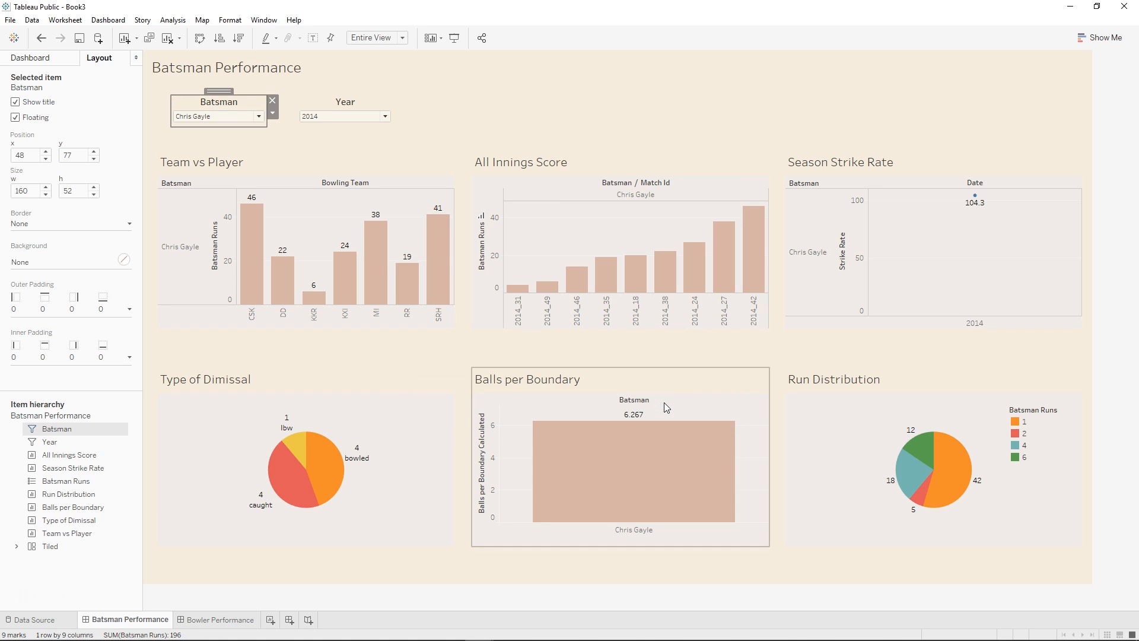
pyautogui.click(433, 133)
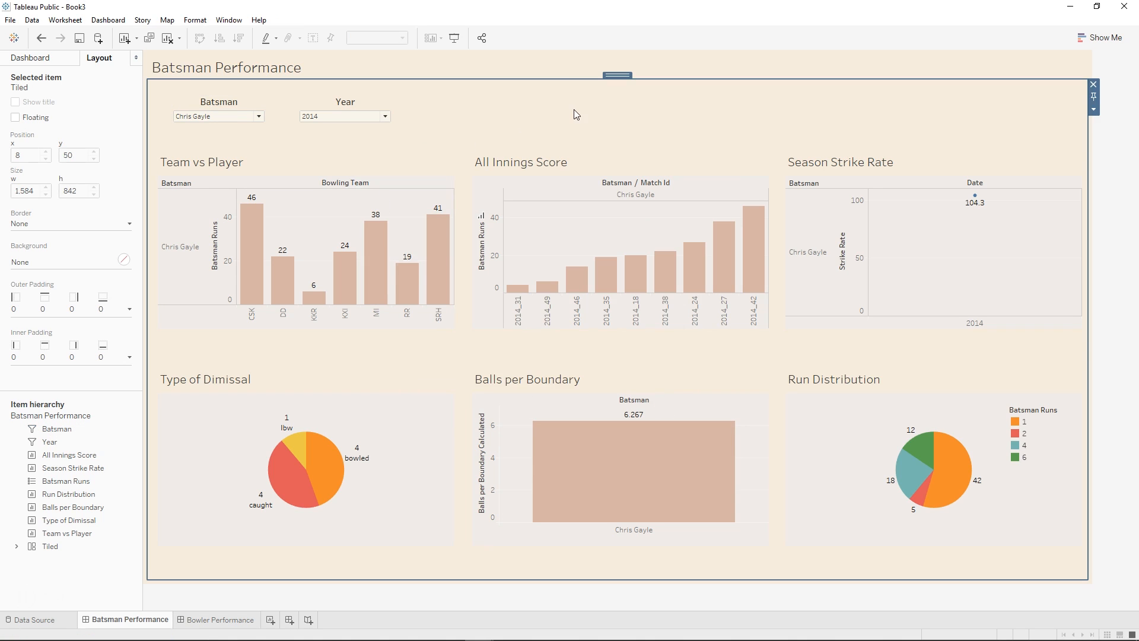
# - Review the Batsman Performance and Bowler Performance dashboards alternately in presentation mode, examining their filters and charts
pyautogui.click(455, 39)
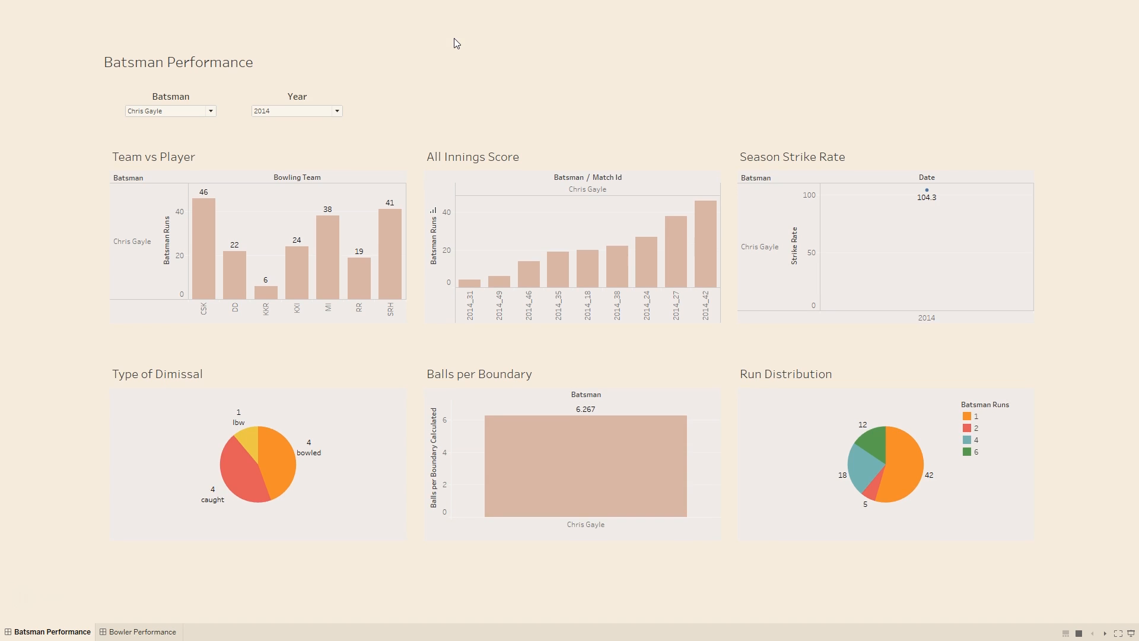
pyautogui.click(138, 633)
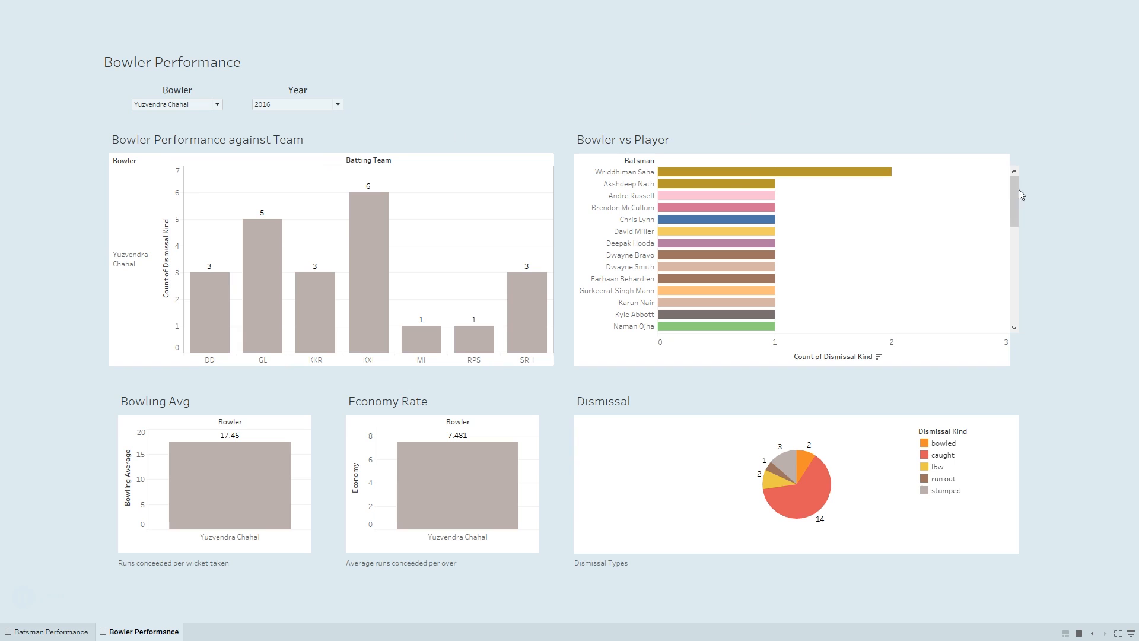
pyautogui.moveTo(1013, 197); pyautogui.dragTo(1022, 155)
pyautogui.click(60, 632)
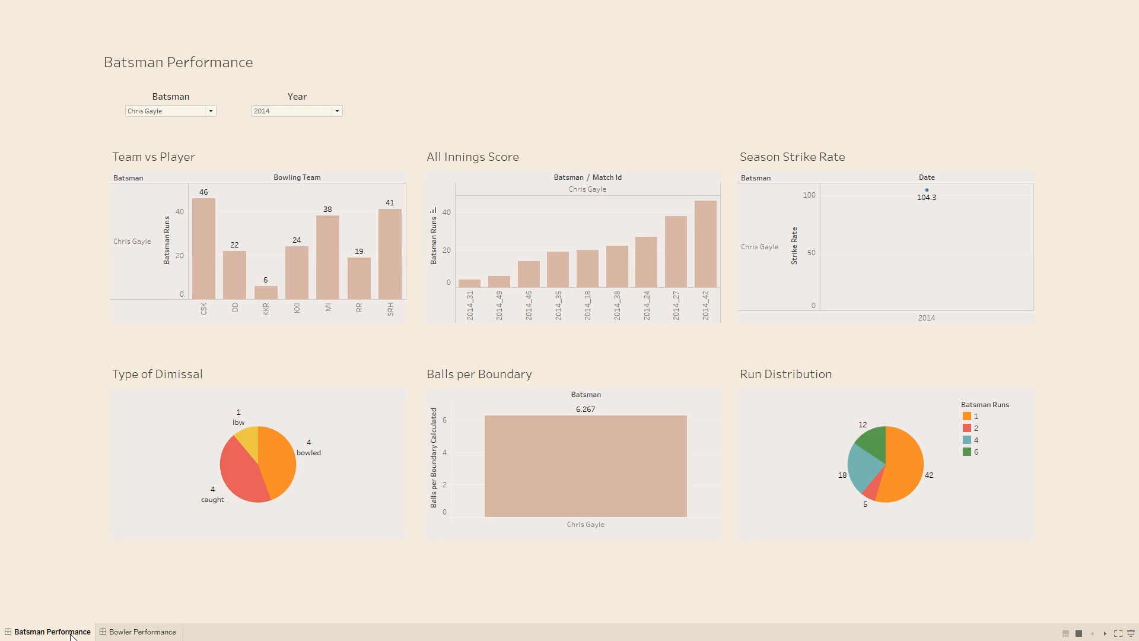
pyautogui.click(132, 632)
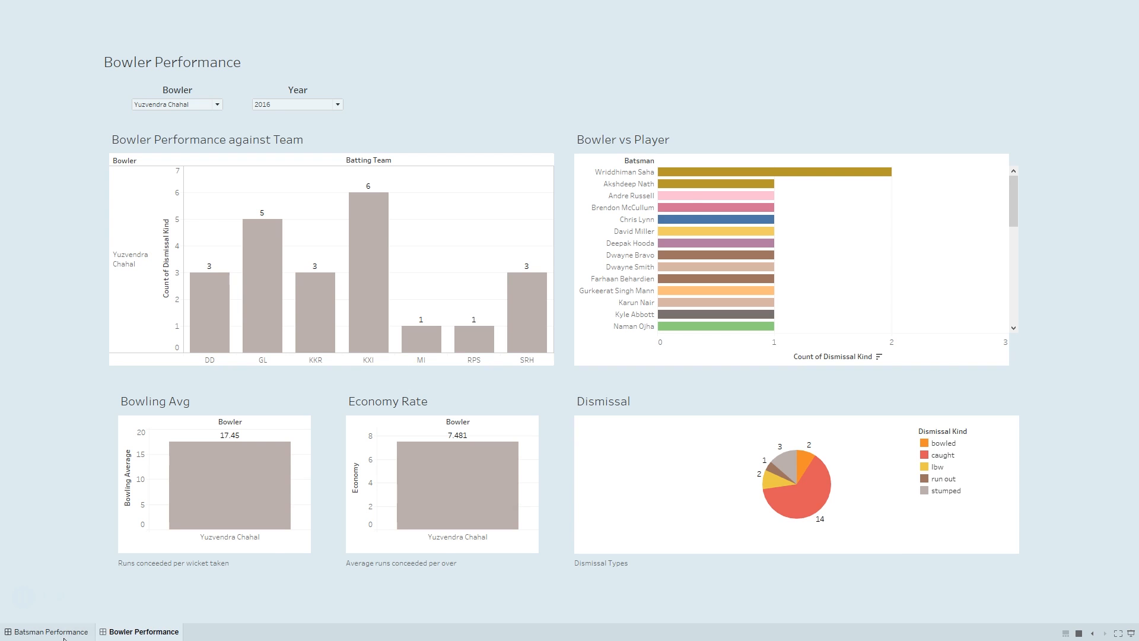
pyautogui.click(62, 632)
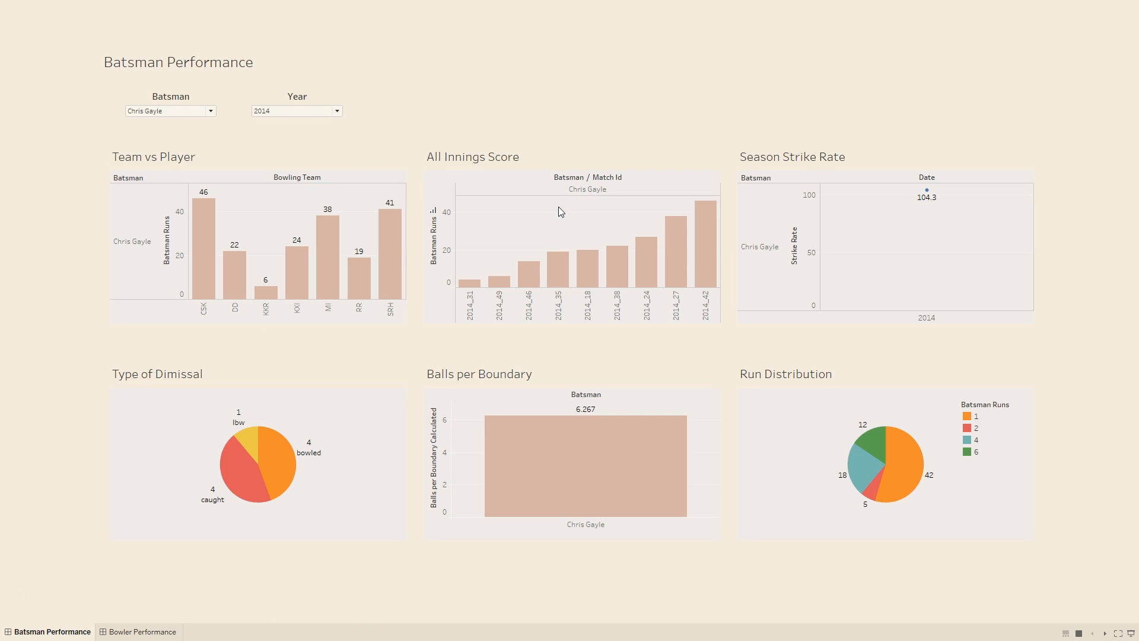
pyautogui.moveTo(630, 491)
pyautogui.click(159, 633)
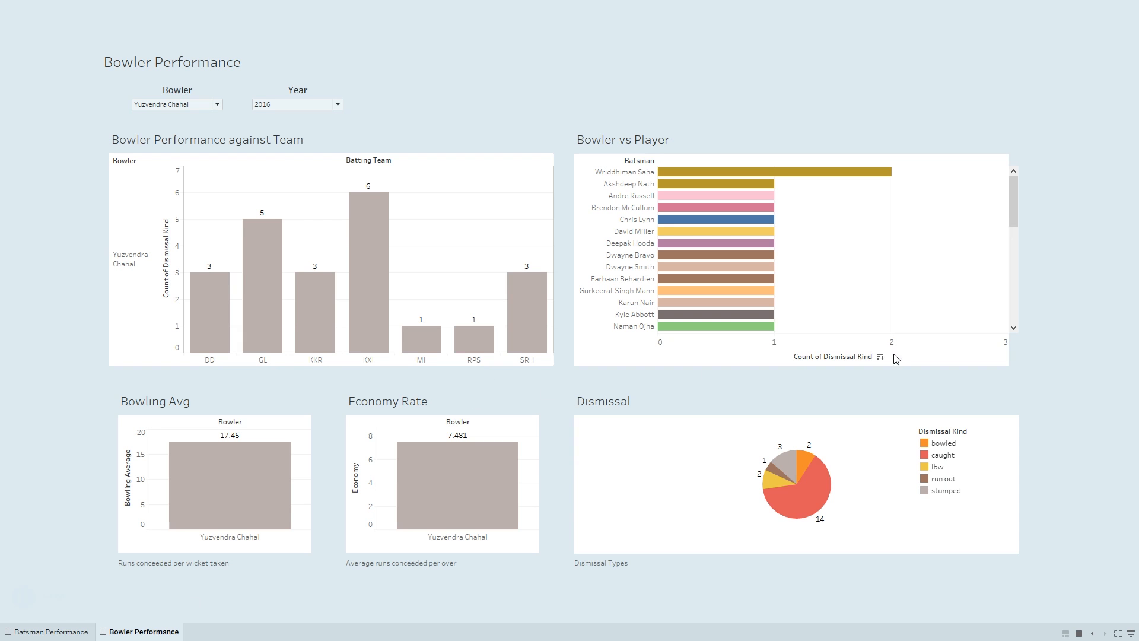
pyautogui.moveTo(828, 504)
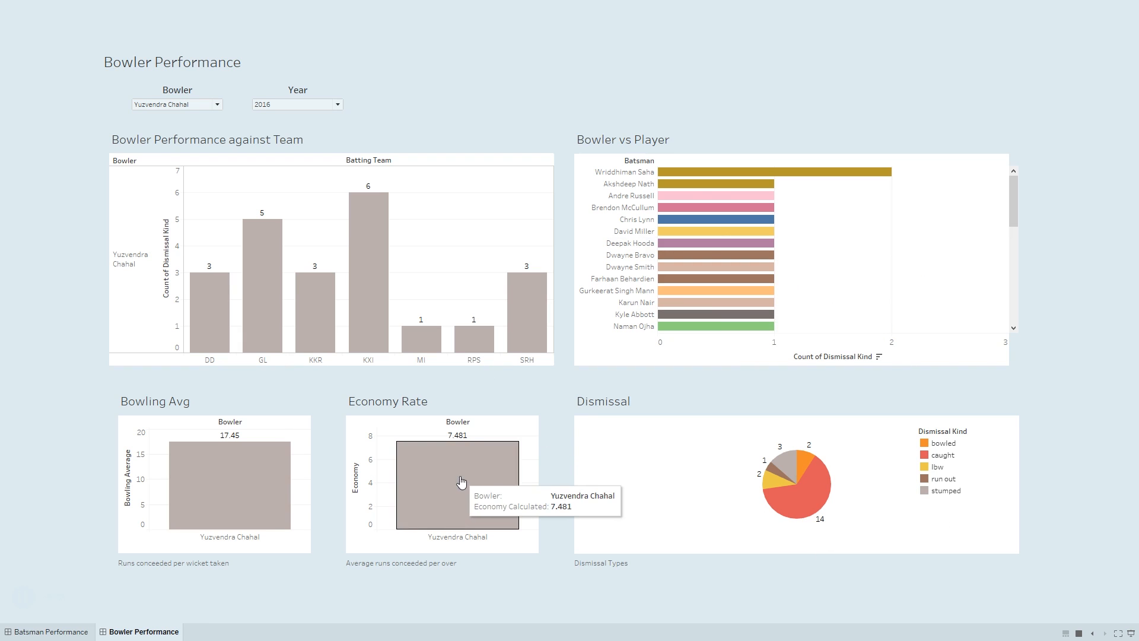
pyautogui.click(74, 633)
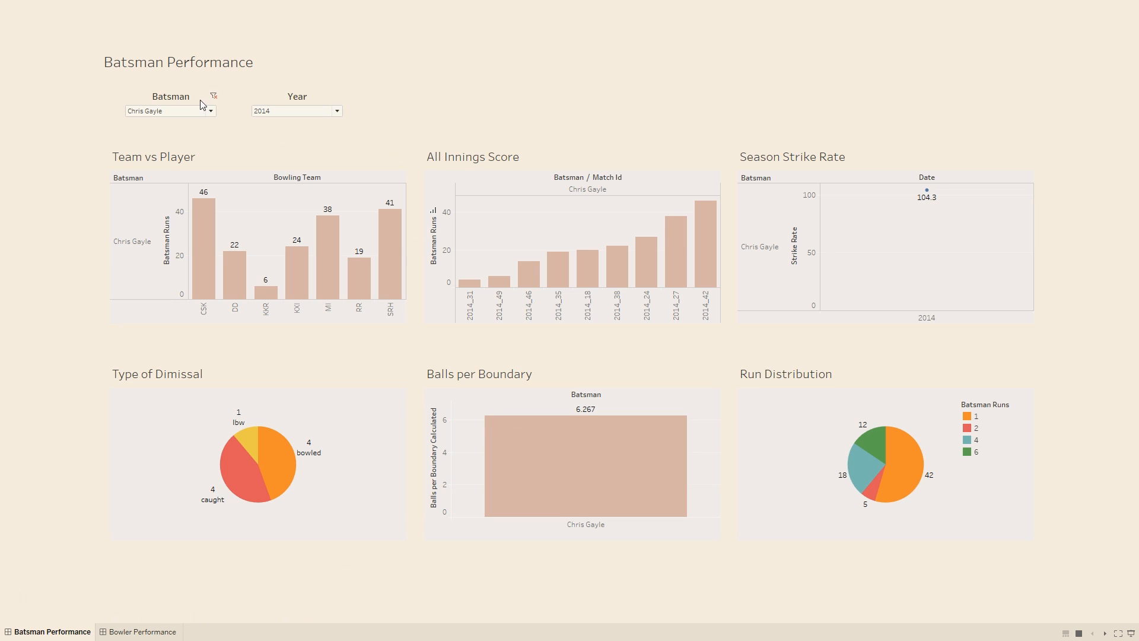
pyautogui.click(144, 631)
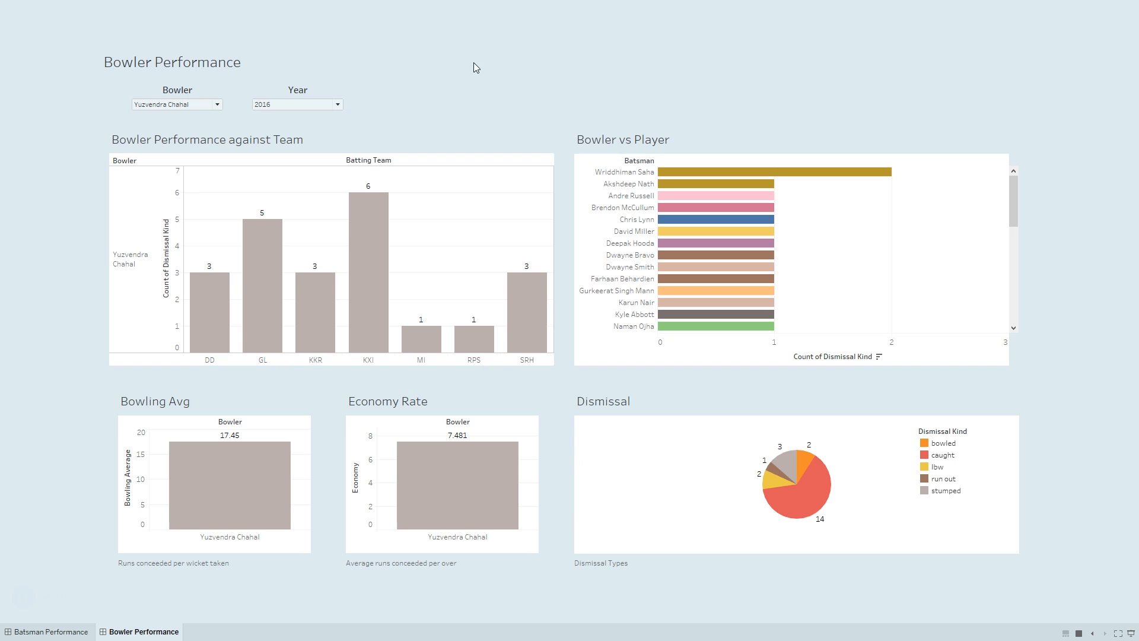